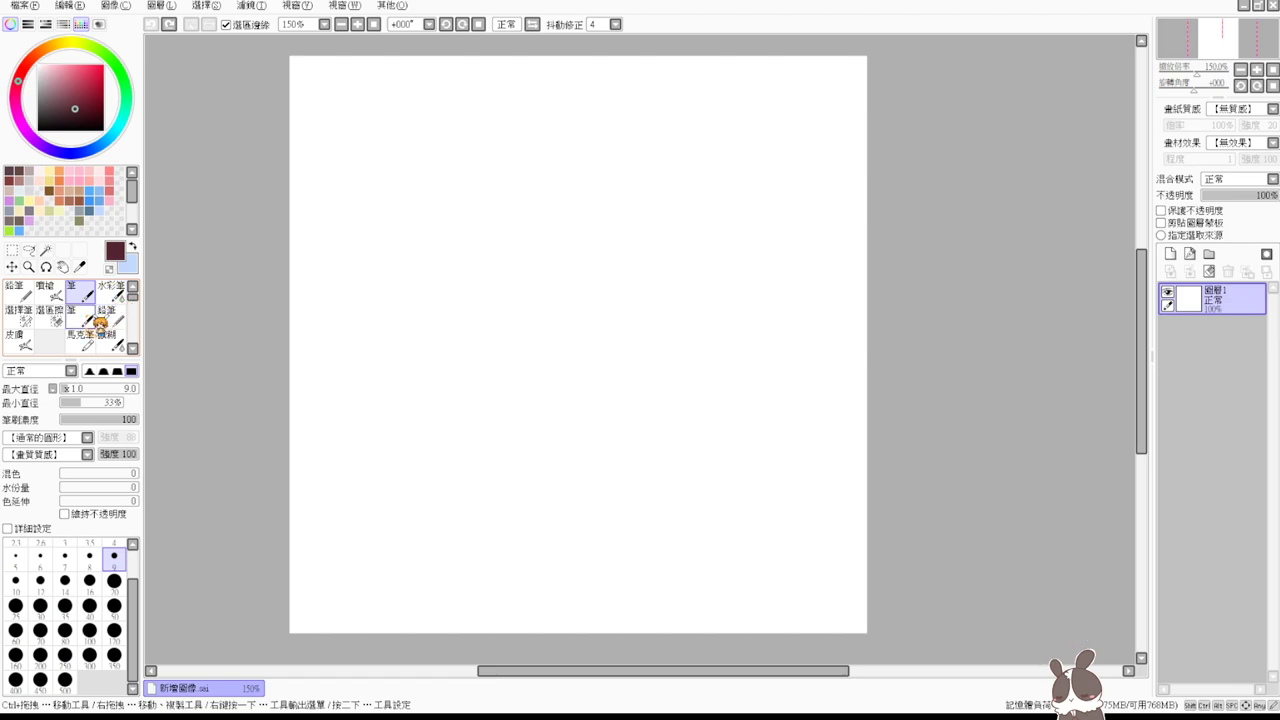
drag(528, 186, 506, 312)
key(ctrl+z)
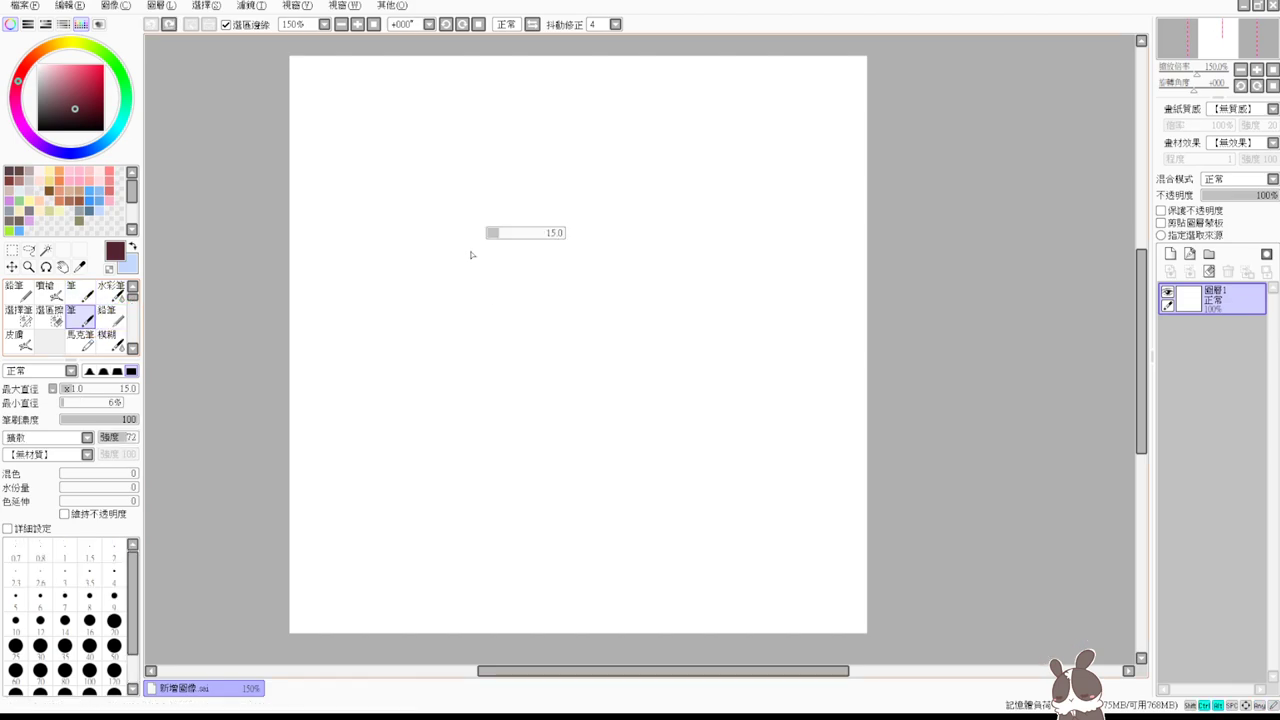
drag(472, 255, 476, 260)
drag(538, 152, 477, 323)
key(ctrl+z)
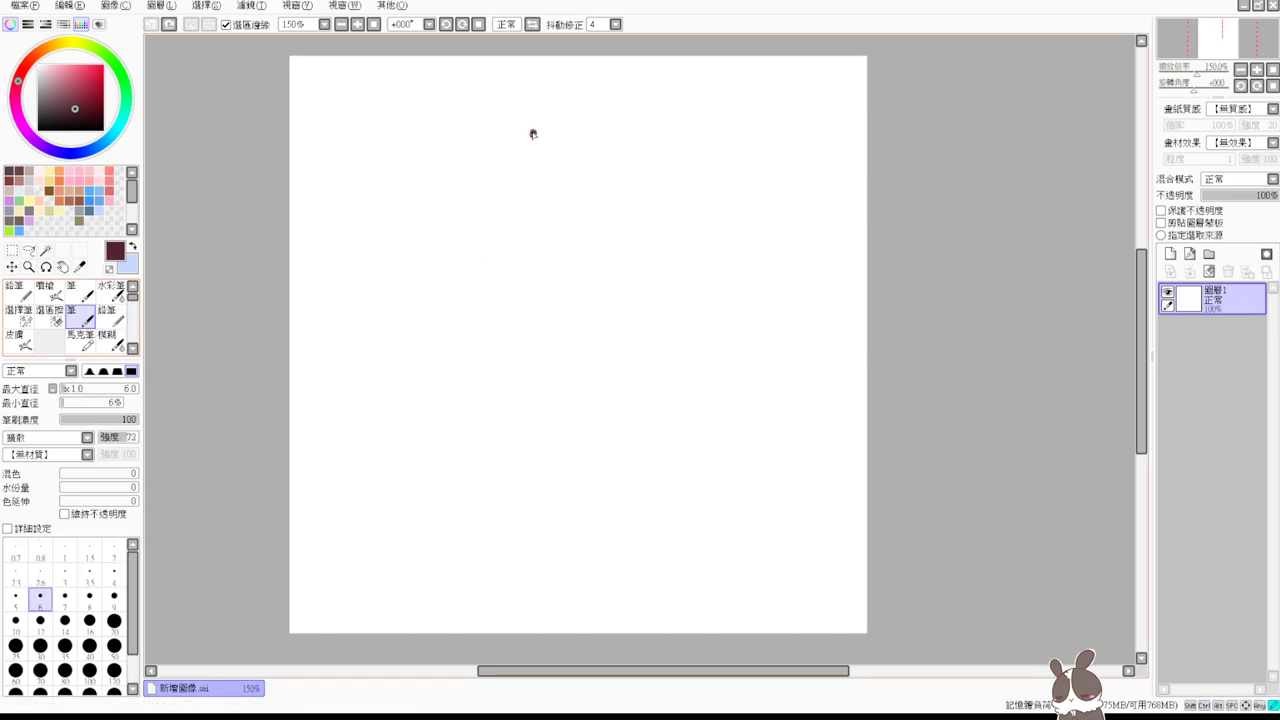
mouse_move(532, 132)
mouse_down()
mouse_move(434, 276)
mouse_move(549, 253)
mouse_move(506, 242)
mouse_up()
key(ctrl+z)
- Switch to the 噴槍 airbrush with a brush size of 6
click(50, 292)
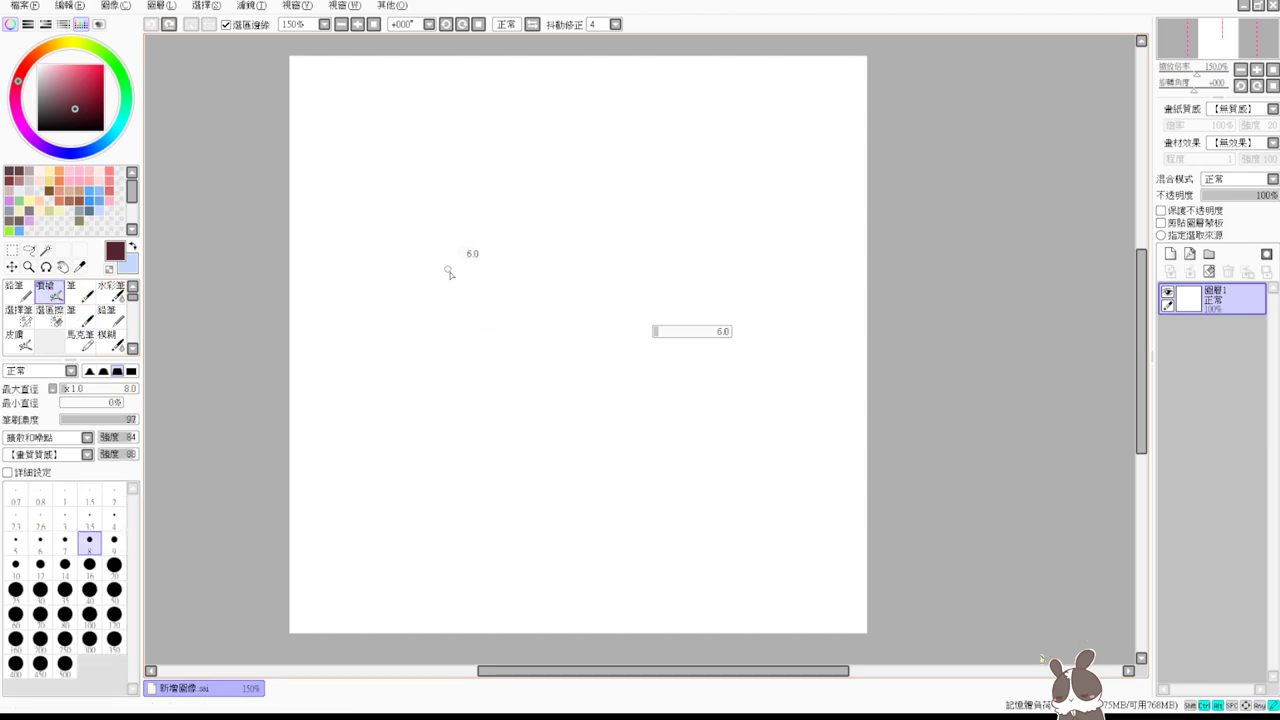
key(bracketleft)
key(bracketleft)
drag(471, 157, 474, 288)
key(ctrl+z)
mouse_move(471, 201)
mouse_down()
mouse_move(453, 297)
mouse_move(479, 330)
mouse_up()
key(ctrl+z)
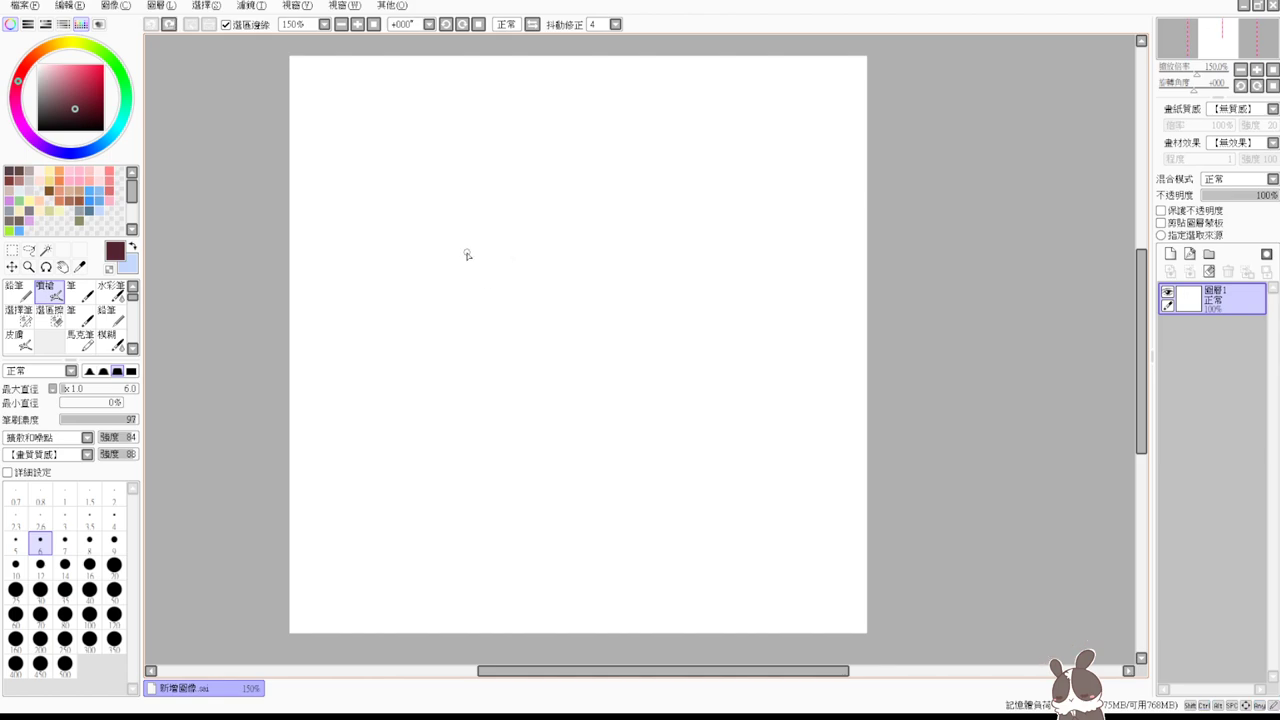
drag(476, 188, 464, 268)
key(ctrl+z)
click(203, 351)
drag(481, 159, 467, 245)
key(ctrl+z)
- Set the brush size to 9 and draw the left side and top arc of a round head in dark maroon
ctrl+alt+drag(490, 230, 498, 243)
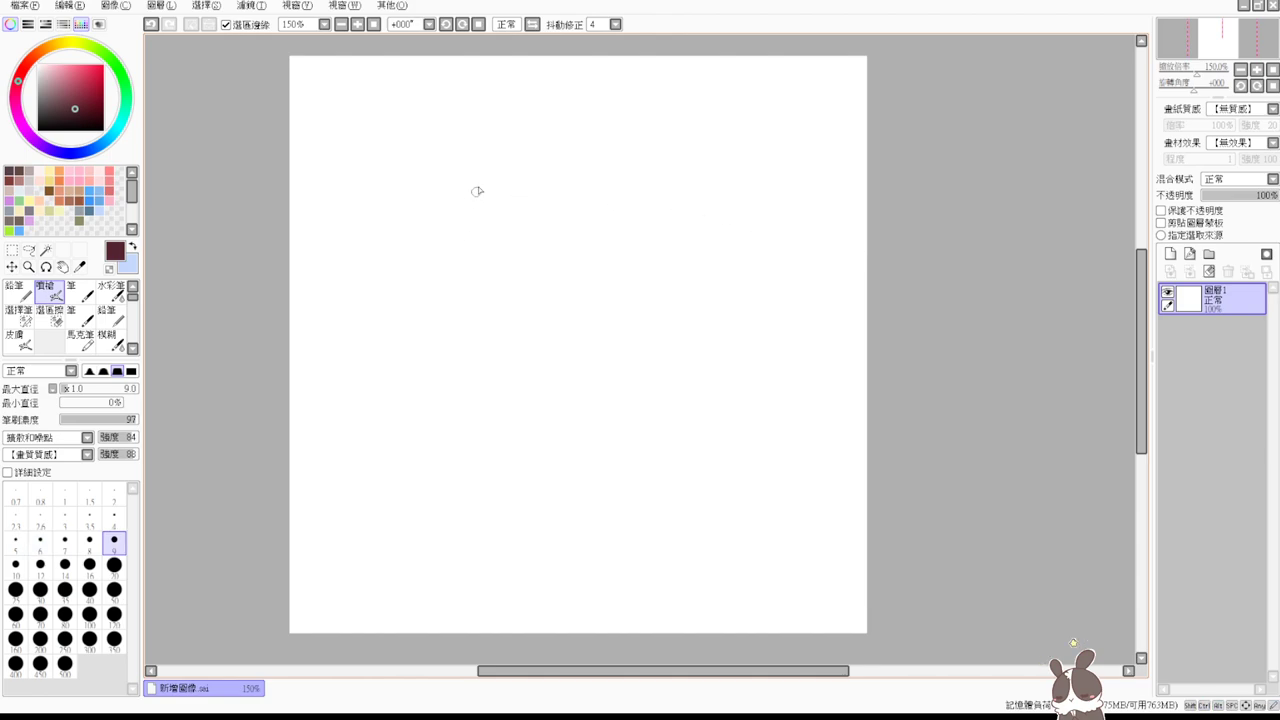
drag(469, 202, 452, 282)
key(ctrl+z)
mouse_move(471, 195)
mouse_down()
mouse_move(458, 217)
mouse_move(466, 311)
mouse_up()
mouse_move(474, 196)
mouse_down()
mouse_move(550, 172)
mouse_move(590, 198)
mouse_move(530, 178)
mouse_move(603, 188)
mouse_move(634, 242)
mouse_up()
key(ctrl+z)
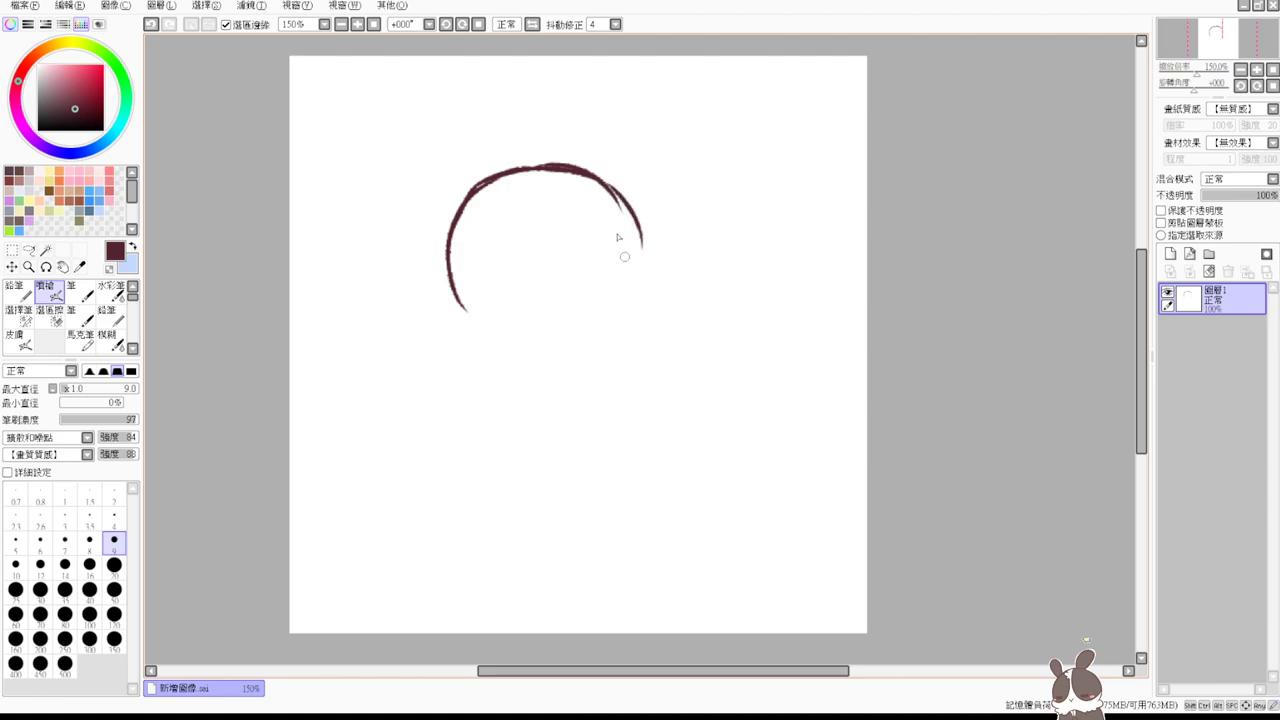
- Draw the right side of the head, thickening the curve down to the jaw
drag(608, 190, 638, 262)
drag(638, 218, 622, 293)
drag(638, 246, 588, 314)
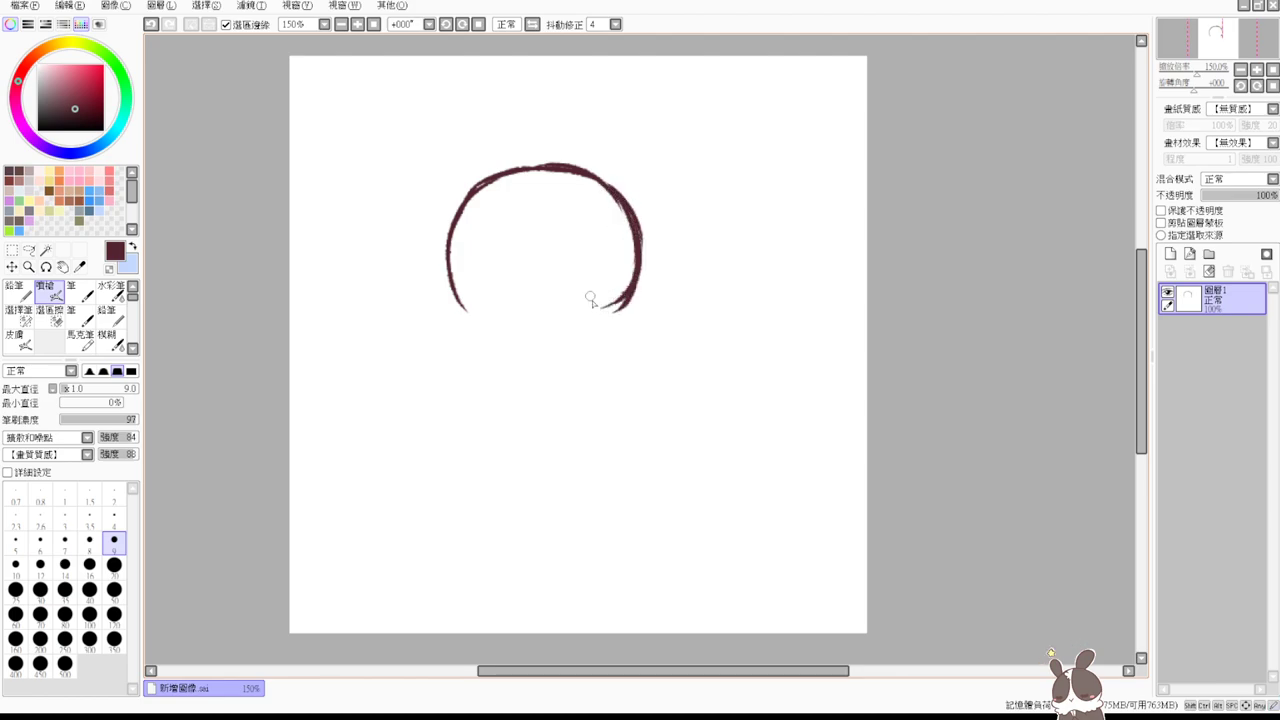
key(ctrl+z)
mouse_move(630, 246)
mouse_down()
mouse_move(612, 309)
mouse_move(598, 314)
mouse_up()
key(ctrl+z)
- Draw the small cheek bulge at the head's lower left and close the outline with a flat curved chin line
drag(456, 298, 454, 327)
key(ctrl+z)
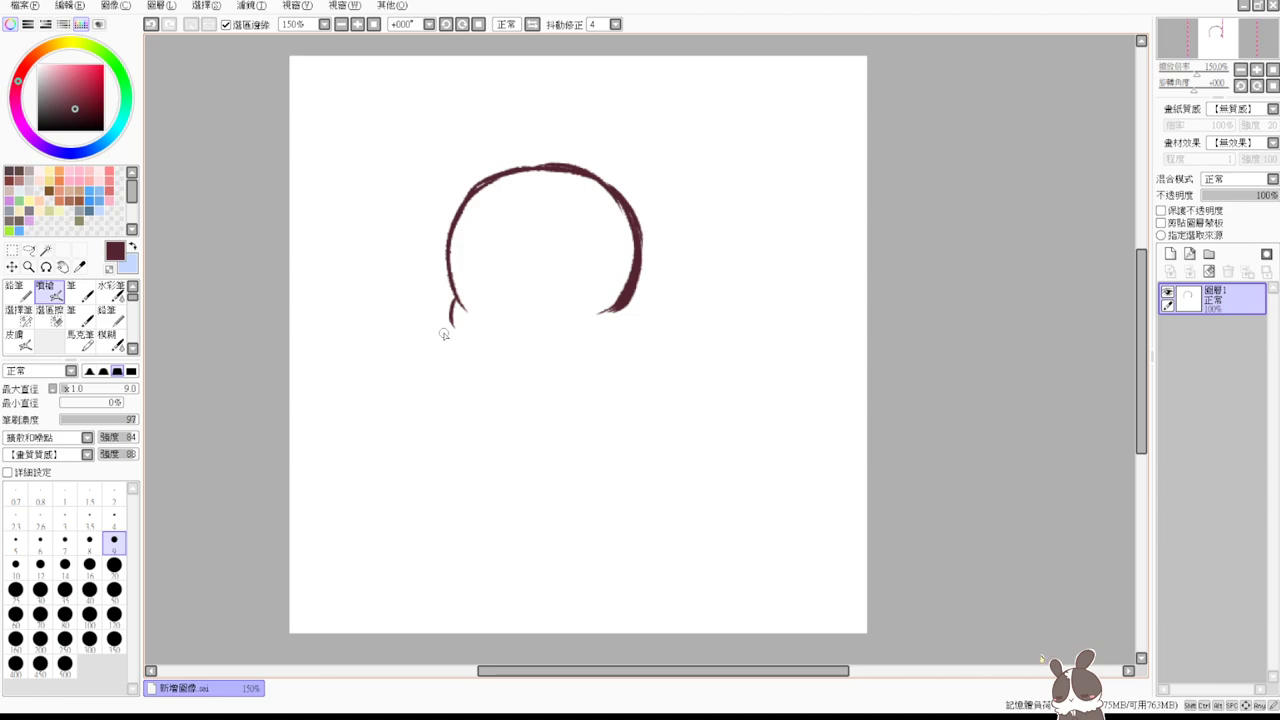
mouse_move(457, 297)
mouse_down()
mouse_move(482, 334)
mouse_move(465, 314)
mouse_move(518, 343)
mouse_move(525, 327)
mouse_move(475, 330)
mouse_move(576, 332)
mouse_move(502, 338)
mouse_move(643, 313)
mouse_move(536, 346)
mouse_move(517, 339)
mouse_move(615, 327)
mouse_move(575, 338)
mouse_move(629, 304)
mouse_up()
key(ctrl+z)
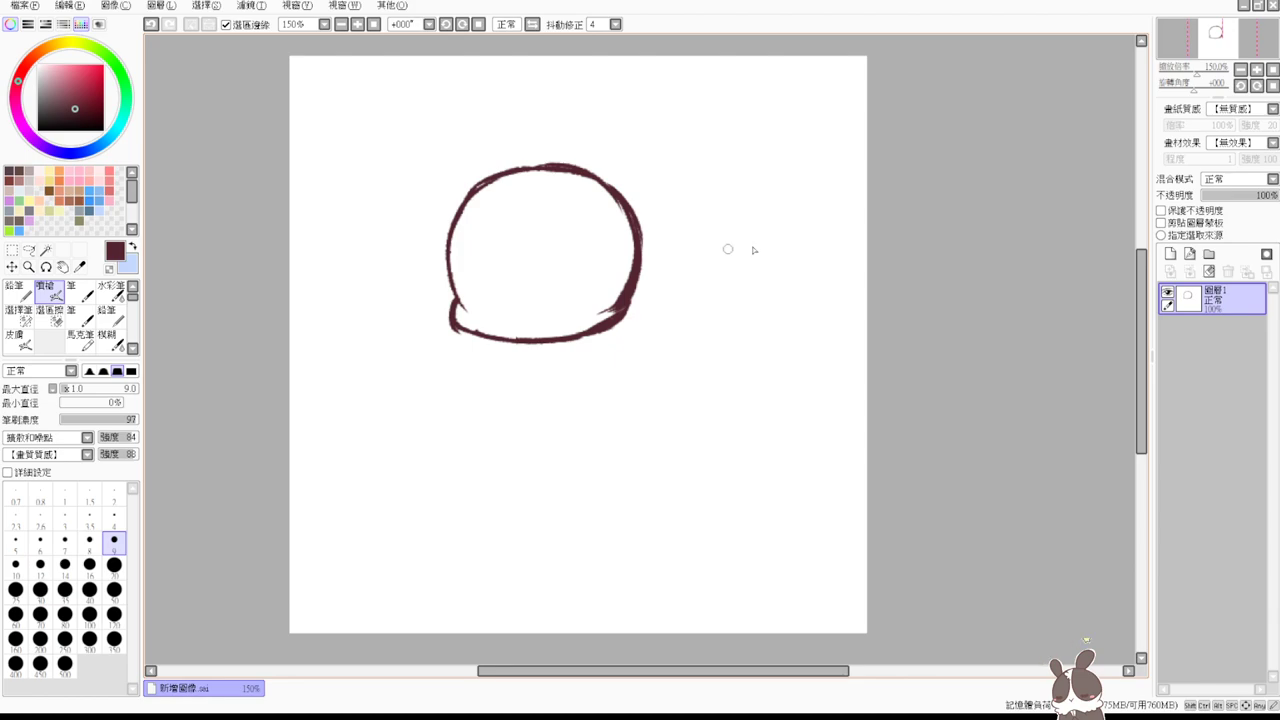
- Erase the overlapping lines at the right jaw and the stray line end inside the left cheek
key(e)
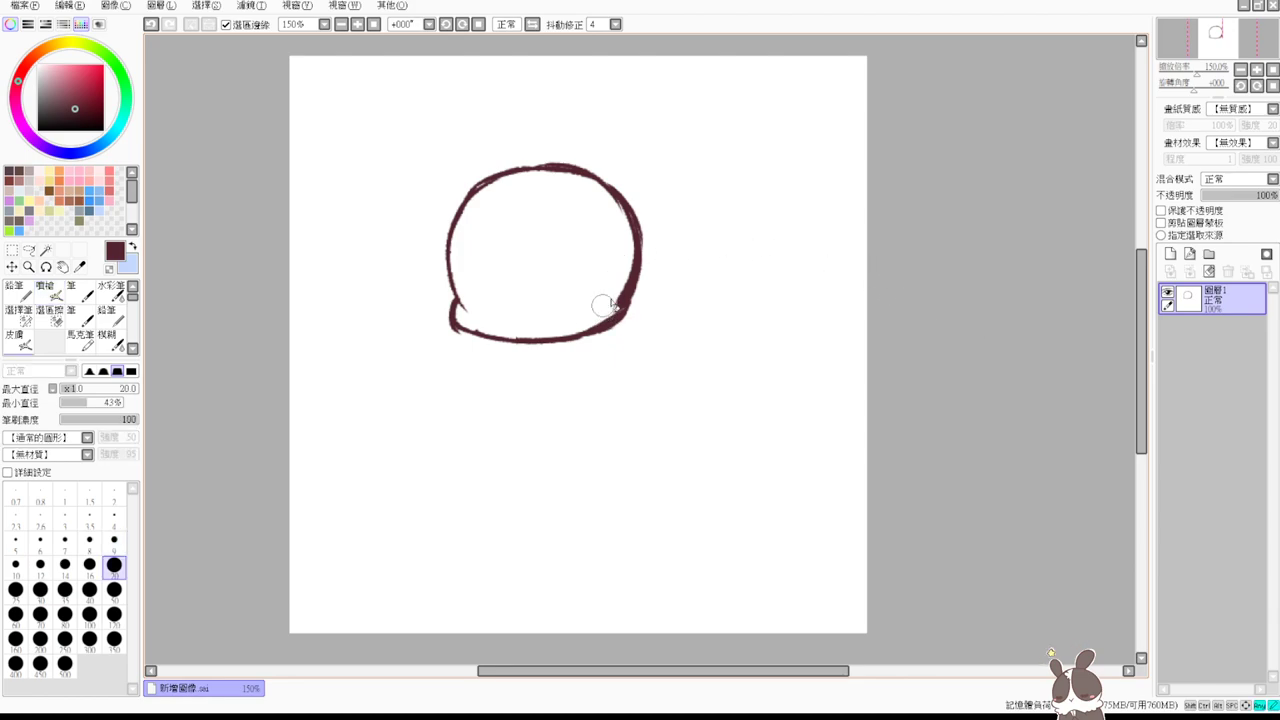
drag(607, 299, 631, 247)
drag(648, 291, 570, 353)
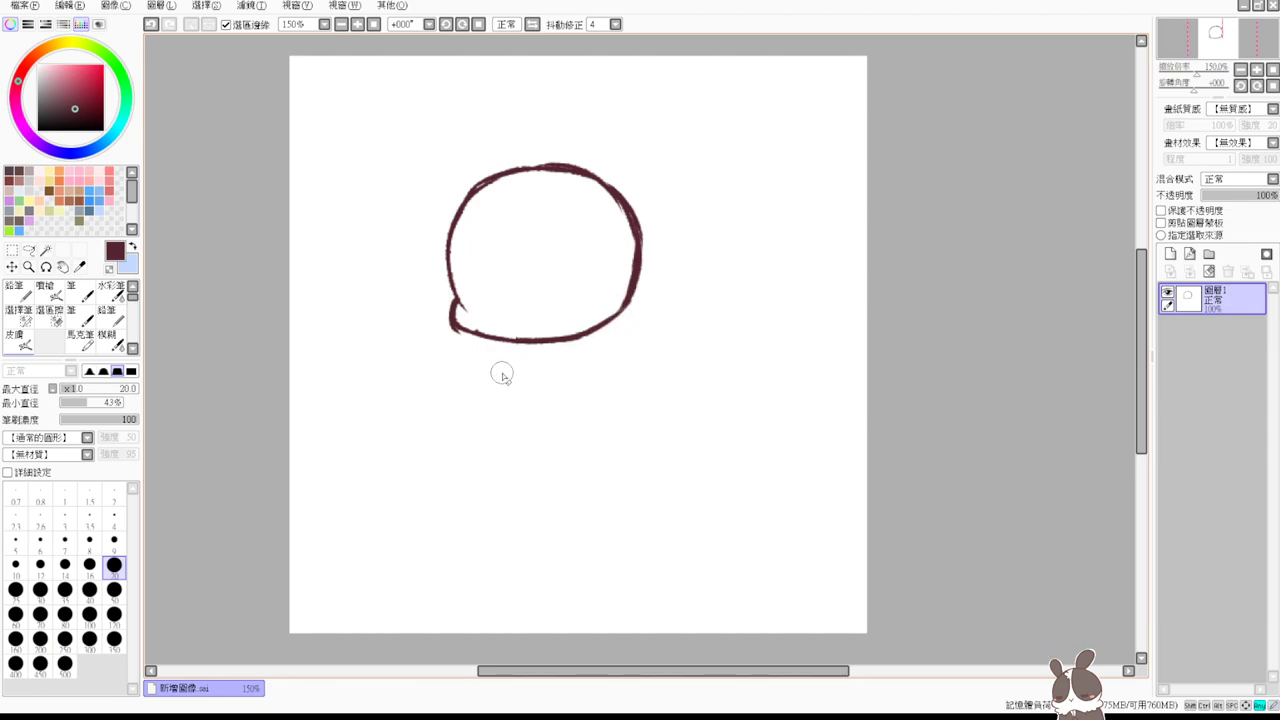
key(v)
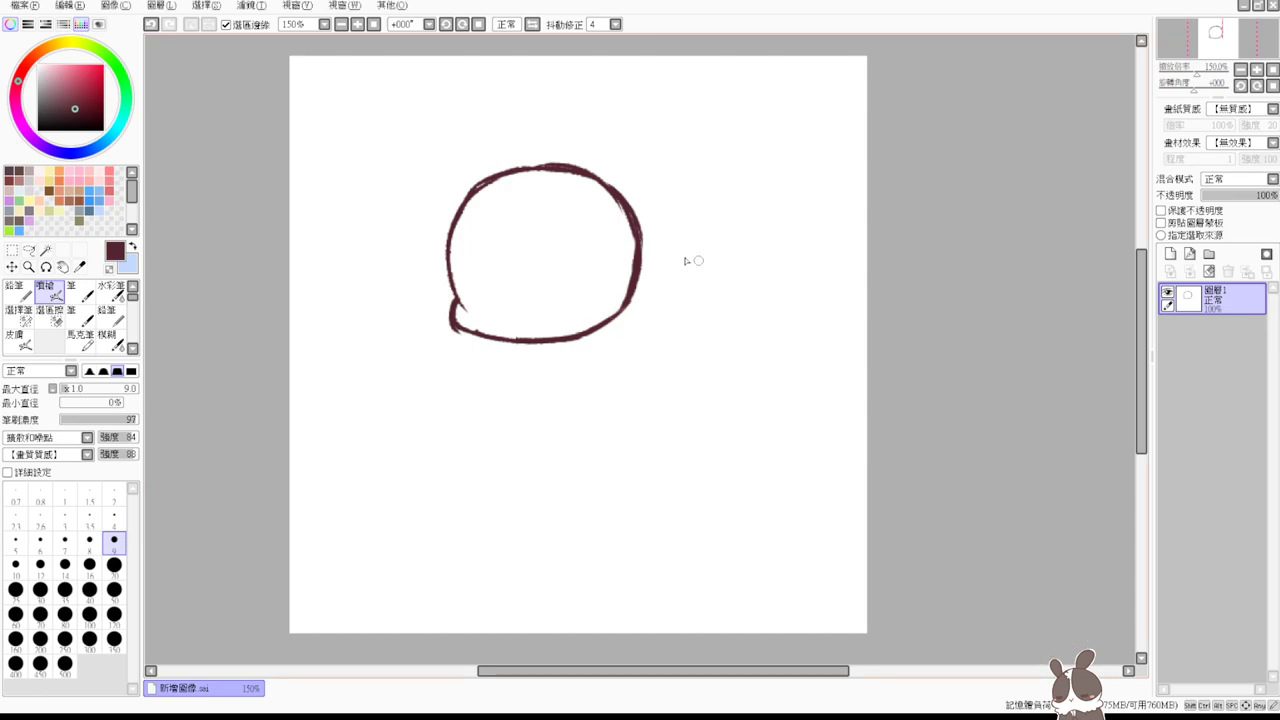
key(e)
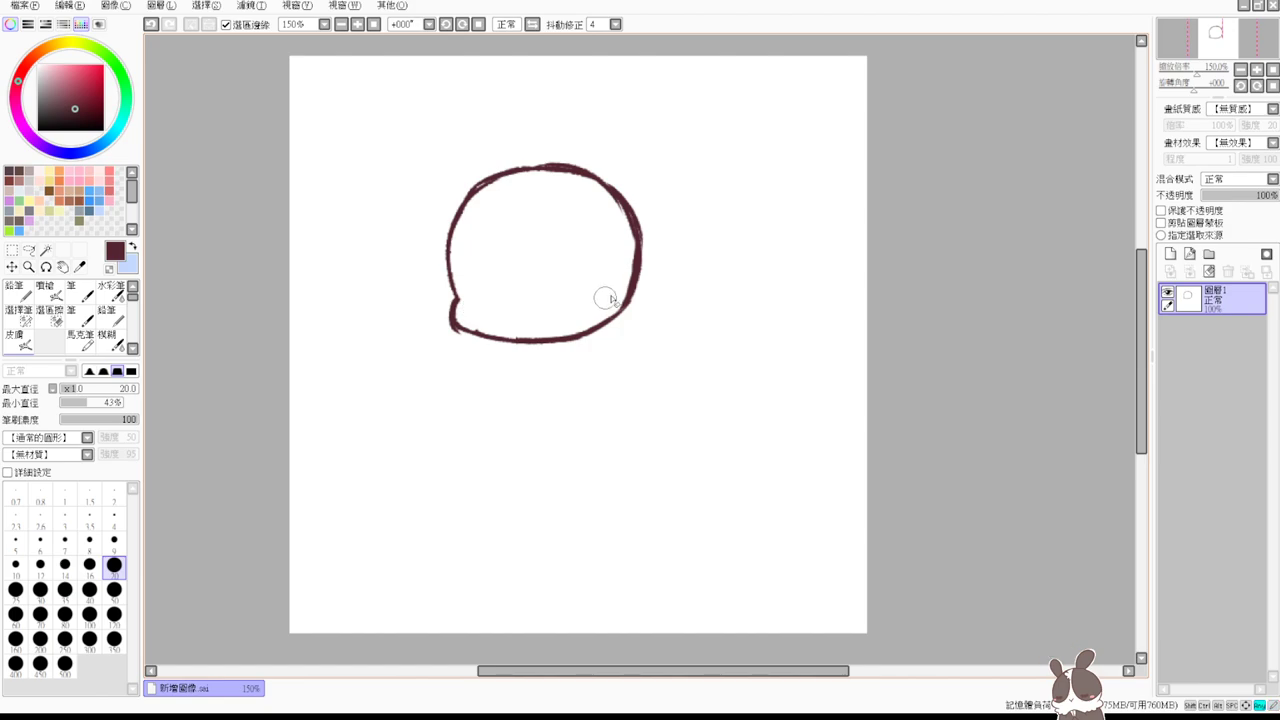
key(v)
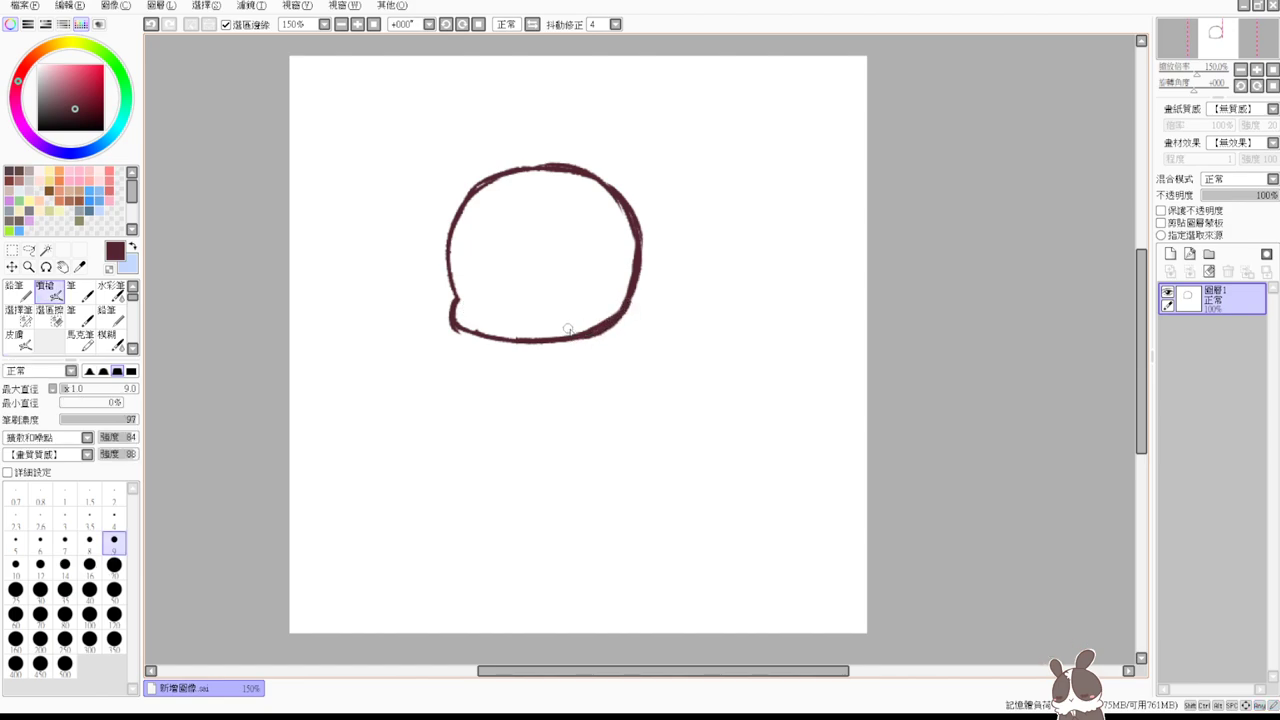
key(ctrl+z)
- Touch up the head's upper-left outline, draw two small round eyes low on the face and clean the chin line
drag(470, 196, 506, 176)
drag(481, 298, 558, 306)
key(e)
mouse_move(478, 326)
mouse_down()
mouse_move(503, 324)
mouse_move(458, 330)
mouse_move(553, 341)
mouse_move(522, 337)
mouse_up()
- Draw a narrow neck band under the chin and move the whole sketch slightly down and to the left
key(v)
key(e)
key(b)
mouse_move(489, 350)
mouse_down()
mouse_move(557, 359)
mouse_move(509, 359)
mouse_move(597, 342)
mouse_move(565, 352)
mouse_up()
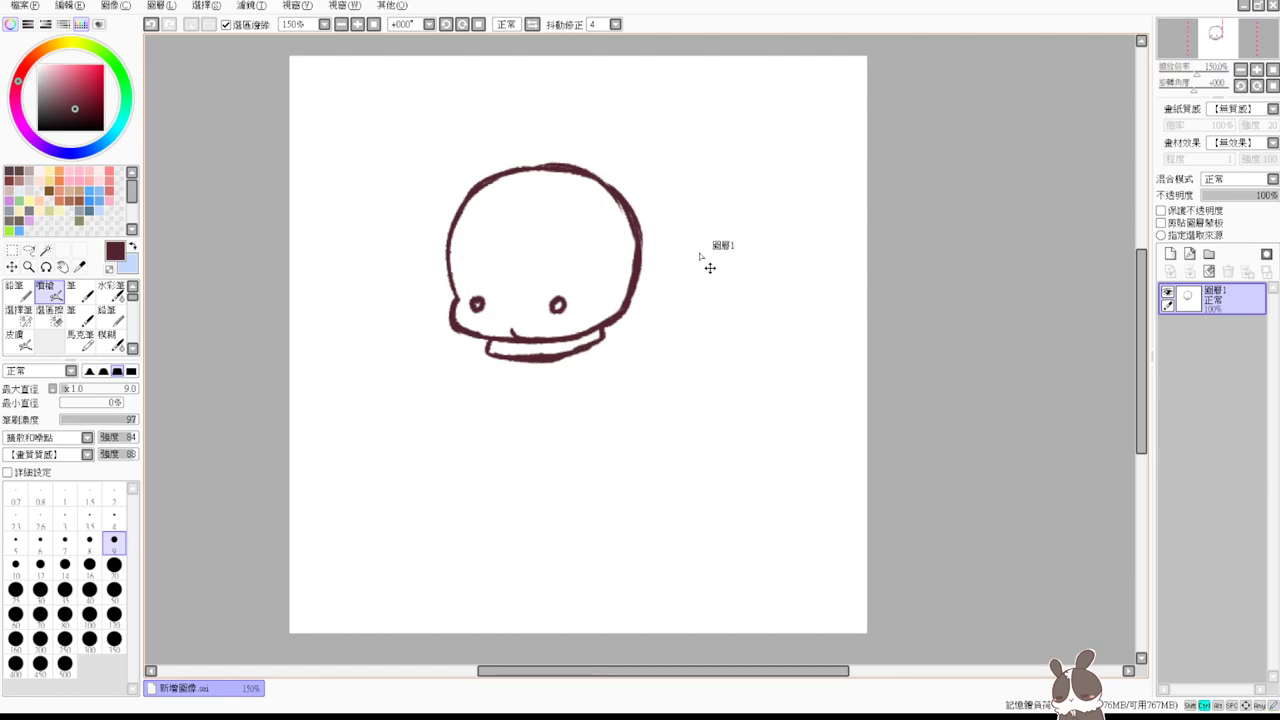
mouse_move(705, 263)
mouse_down()
mouse_move(674, 271)
mouse_move(698, 276)
mouse_up()
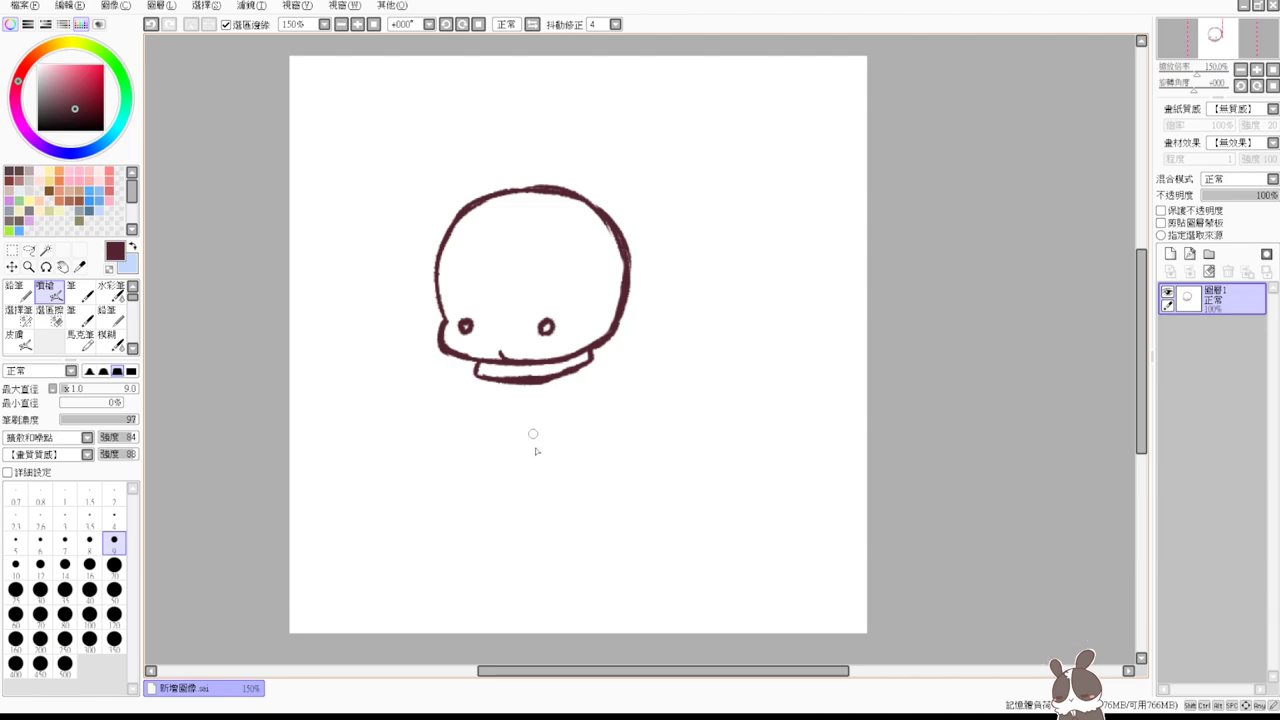
- Erase the two round eyes from the face
drag(478, 382, 475, 438)
key(ctrl+z)
key(e)
mouse_move(463, 326)
mouse_down()
mouse_move(551, 327)
mouse_move(481, 336)
mouse_move(543, 410)
mouse_move(491, 406)
mouse_move(621, 367)
mouse_move(594, 359)
mouse_move(640, 353)
mouse_up()
key(v)
key(ctrl+z)
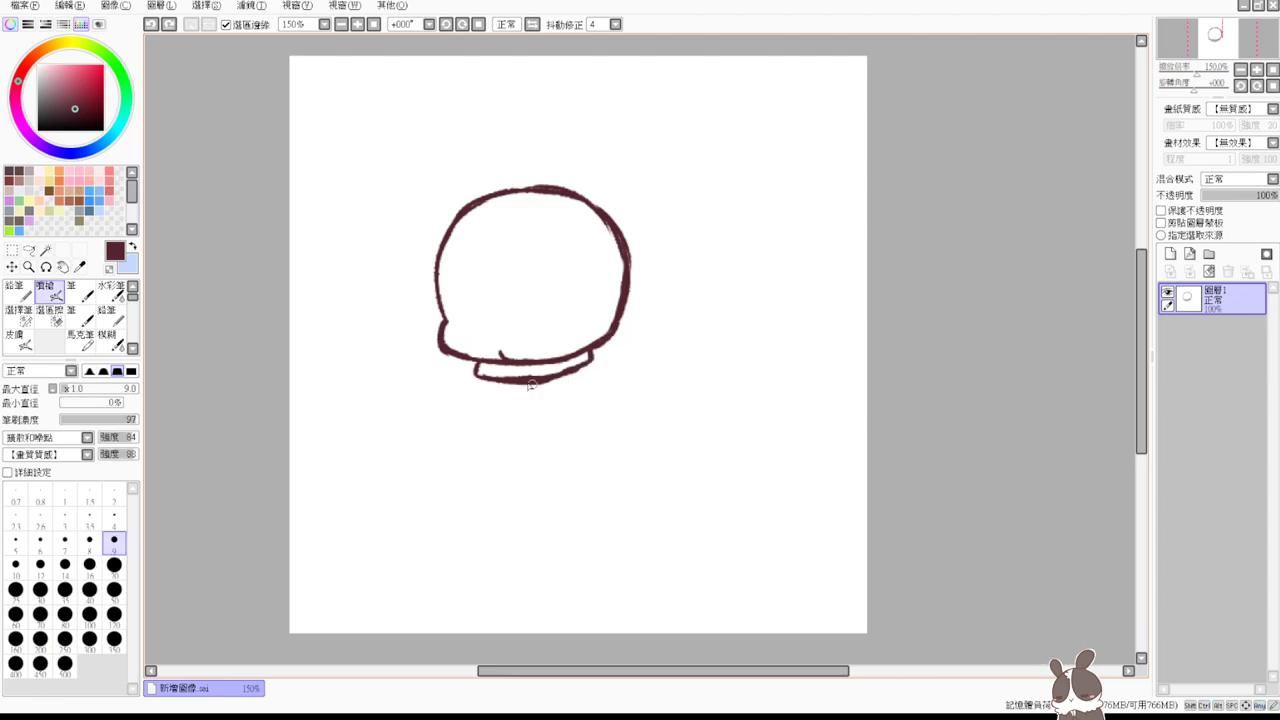
drag(502, 404, 594, 360)
key(ctrl+z)
drag(492, 387, 594, 357)
key(ctrl+z)
drag(500, 390, 595, 356)
key(ctrl+z)
drag(466, 398, 588, 356)
drag(506, 387, 601, 370)
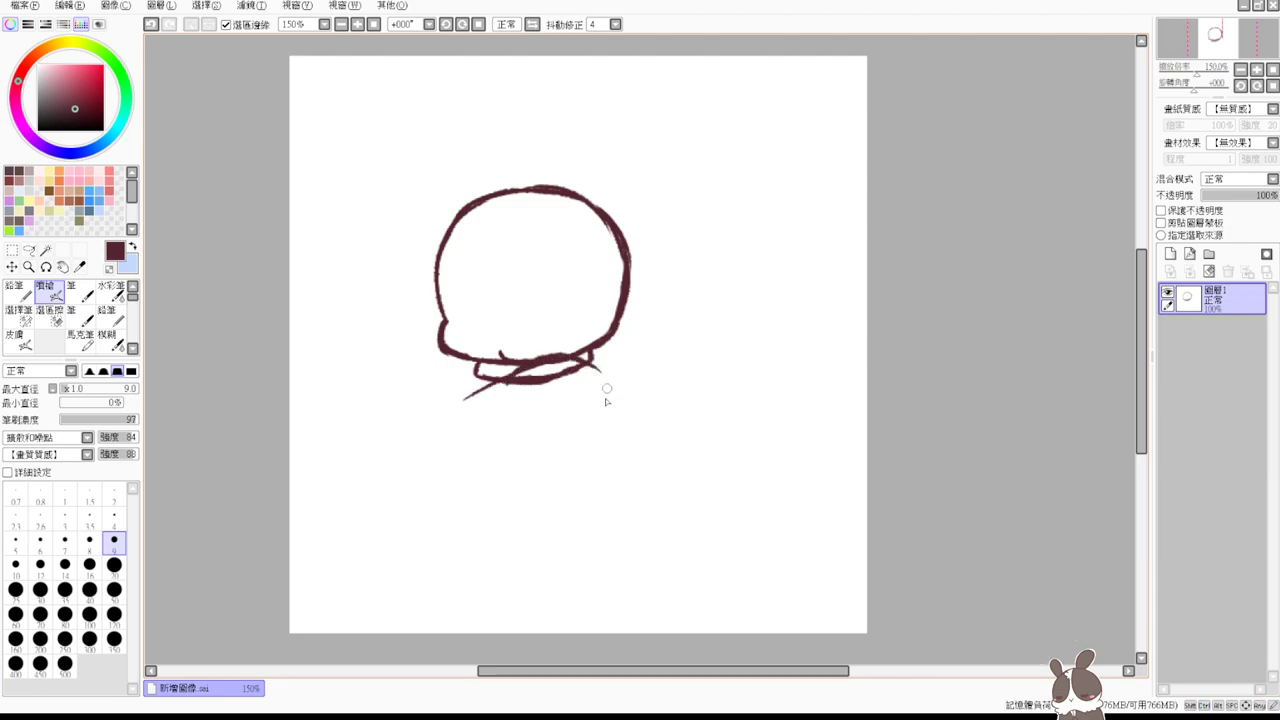
key(ctrl+z)
key(ctrl+z)
mouse_move(495, 389)
mouse_down()
mouse_move(597, 350)
mouse_move(620, 400)
mouse_move(582, 440)
mouse_up()
key(ctrl+z)
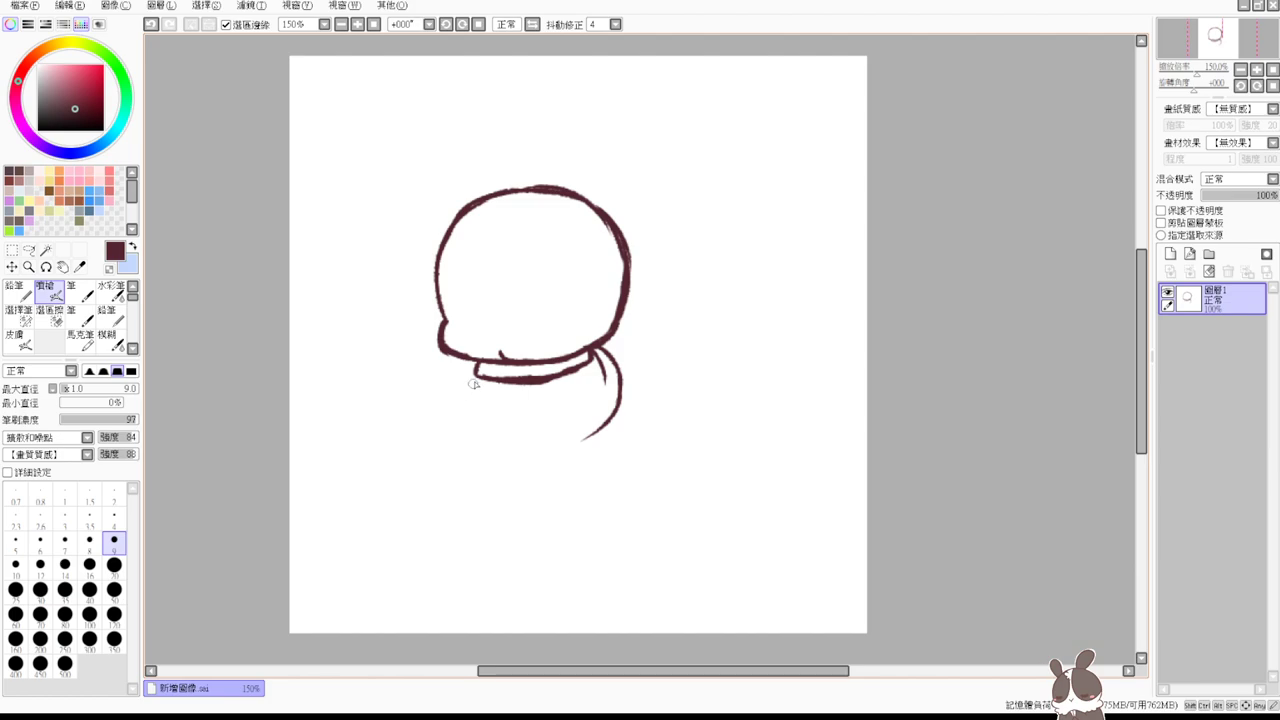
mouse_move(480, 378)
mouse_down()
mouse_move(451, 432)
mouse_move(462, 488)
mouse_up()
drag(528, 401, 561, 362)
key(ctrl+z)
key(ctrl+z)
key(ctrl+z)
key(ctrl+z)
key(ctrl+z)
key(ctrl+z)
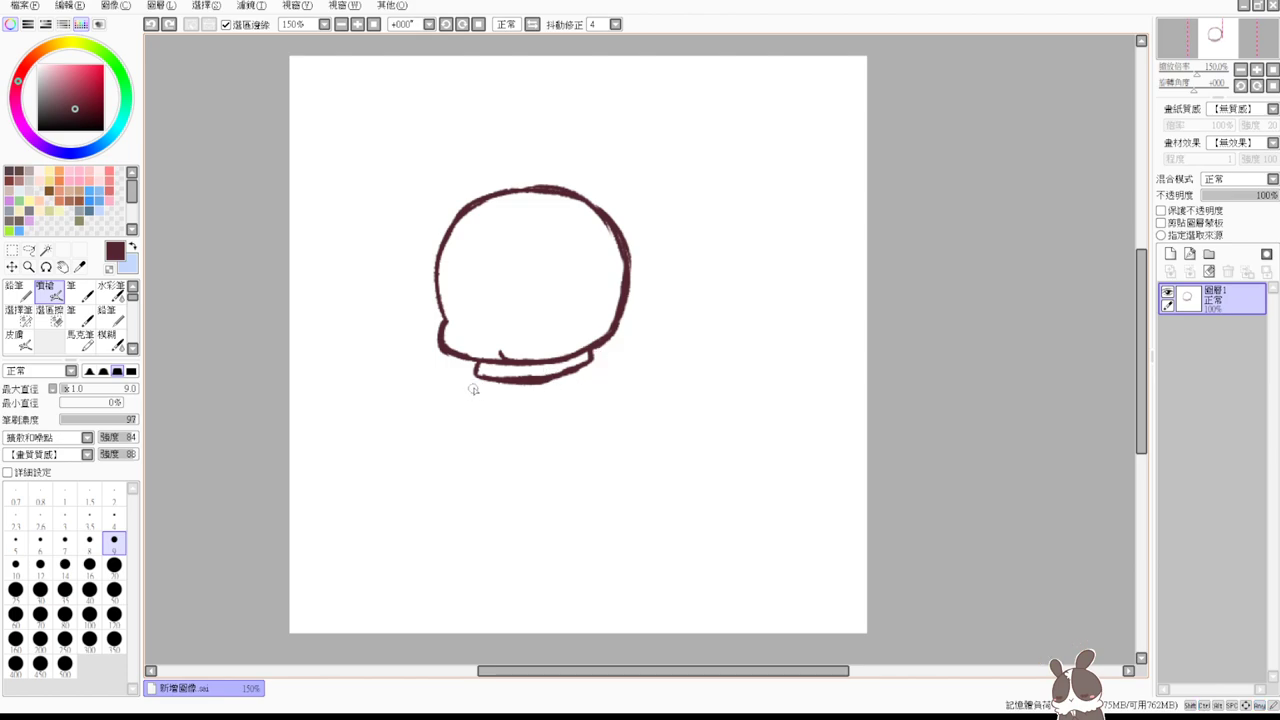
- Sketch a flared torso below the neck band, with two side lines and a curved bottom edge
drag(476, 380, 448, 465)
drag(595, 362, 578, 467)
drag(600, 403, 578, 472)
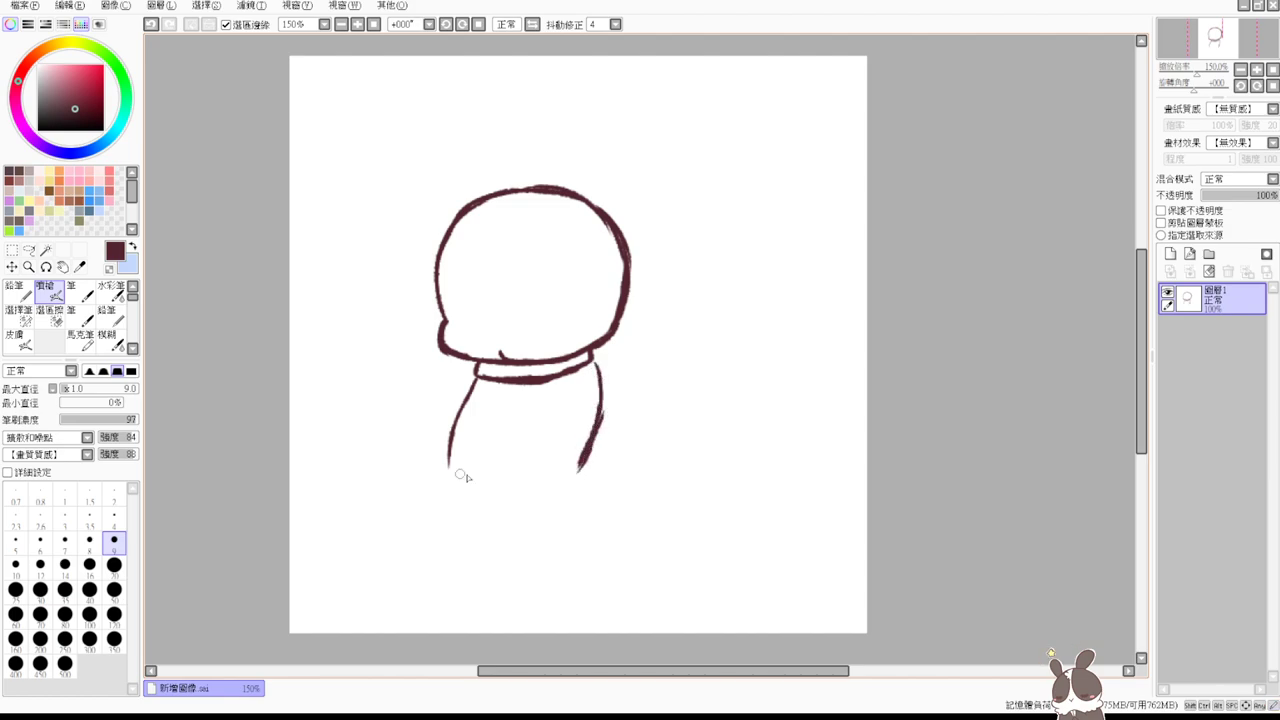
drag(458, 418, 442, 466)
mouse_move(474, 393)
mouse_down()
mouse_move(448, 440)
mouse_move(538, 436)
mouse_up()
mouse_move(455, 456)
mouse_down()
mouse_move(565, 451)
mouse_move(468, 452)
mouse_move(578, 466)
mouse_move(545, 450)
mouse_move(582, 462)
mouse_up()
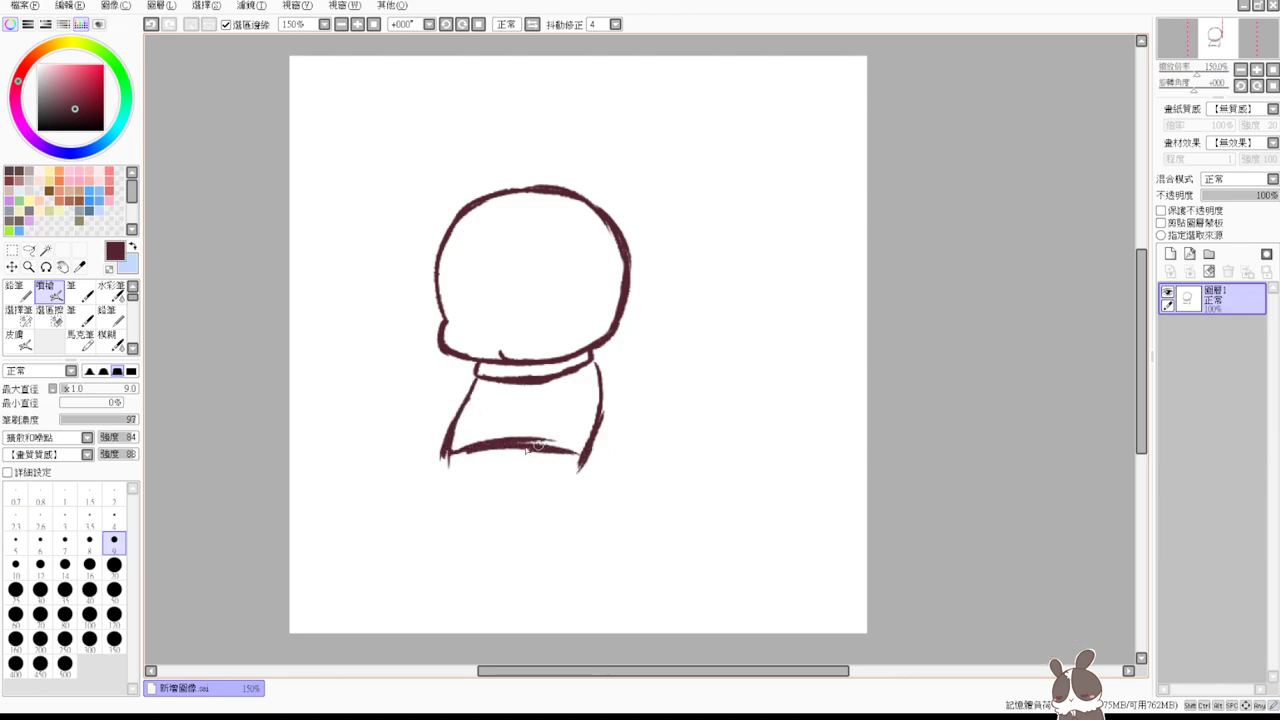
- Erase the torso's overhanging lower ends, complete its lower-right corner and redraw its right side farther inward
key(e)
drag(442, 468, 604, 478)
key(b)
drag(524, 443, 585, 458)
mouse_move(566, 453)
mouse_down()
mouse_move(593, 445)
mouse_move(602, 358)
mouse_up()
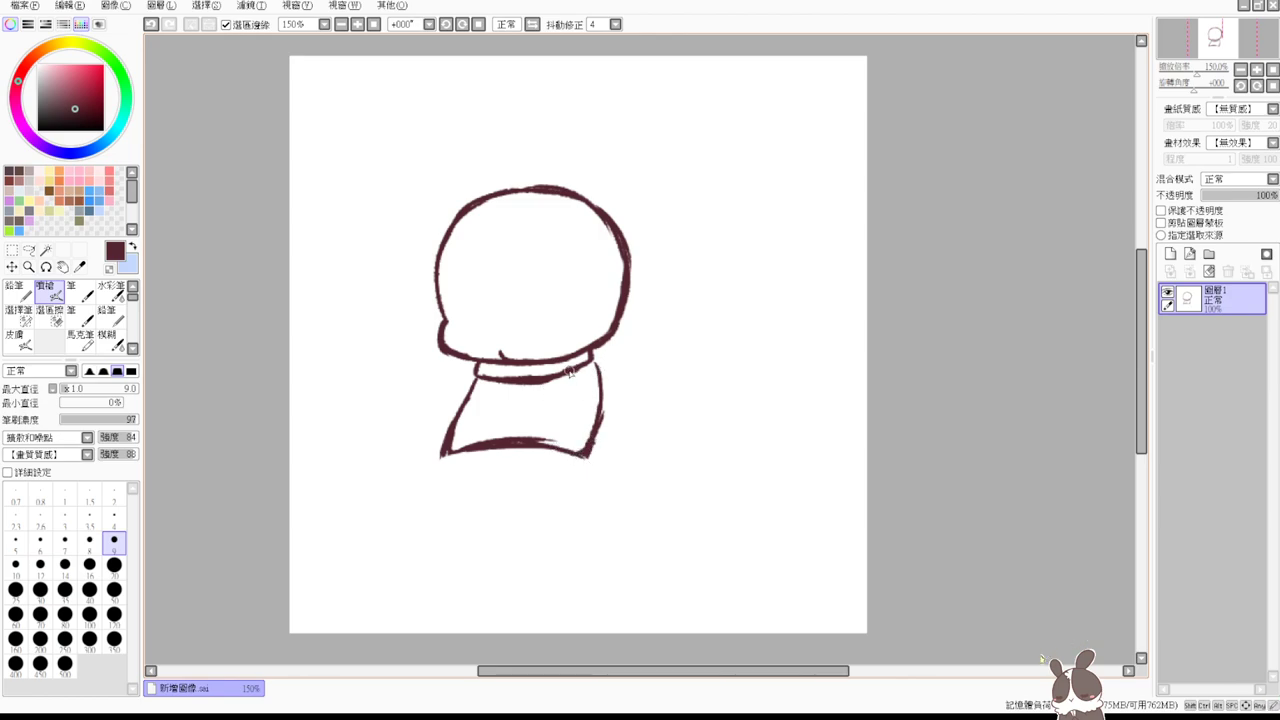
mouse_move(576, 364)
mouse_down()
mouse_move(600, 440)
mouse_move(603, 363)
mouse_move(600, 385)
mouse_up()
key(e)
key(e)
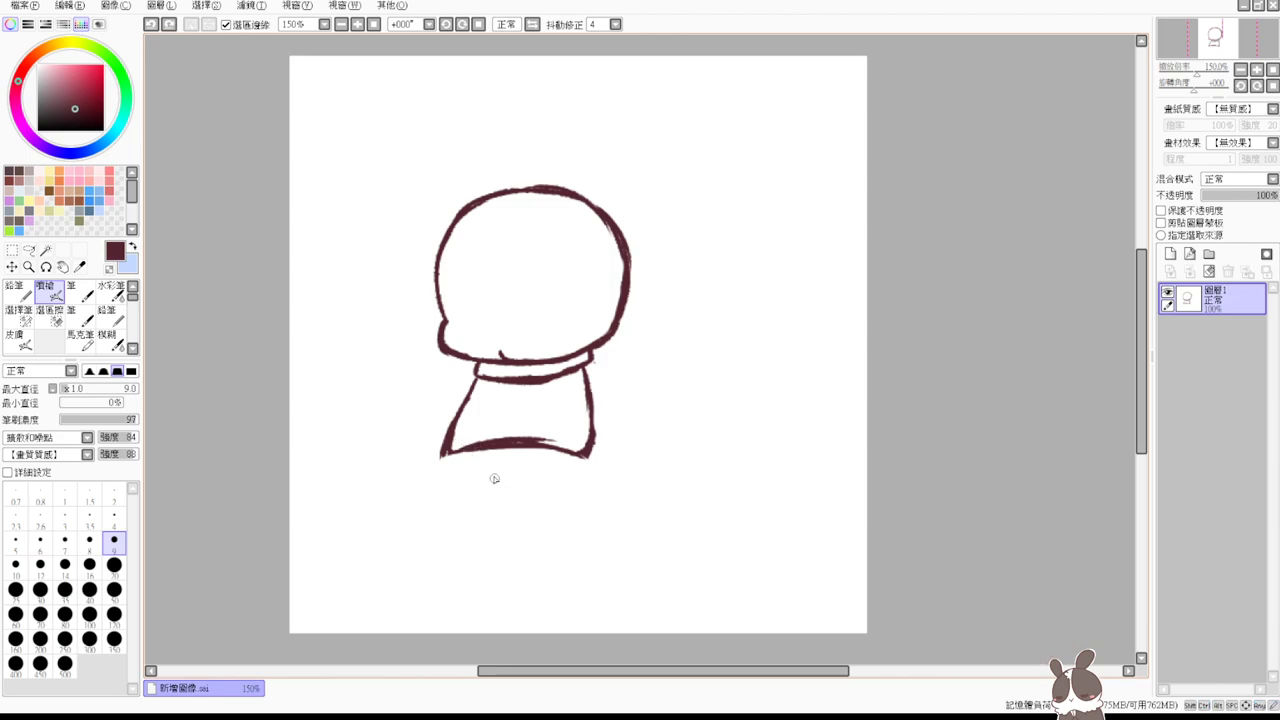
- Erase the torso's left side and bottom edge, and redraw the neck band with its left end farther inward
key(n)
mouse_move(450, 461)
mouse_down()
mouse_move(500, 446)
mouse_move(571, 463)
mouse_move(594, 443)
mouse_move(447, 445)
mouse_move(457, 386)
mouse_move(476, 381)
mouse_up()
key(n)
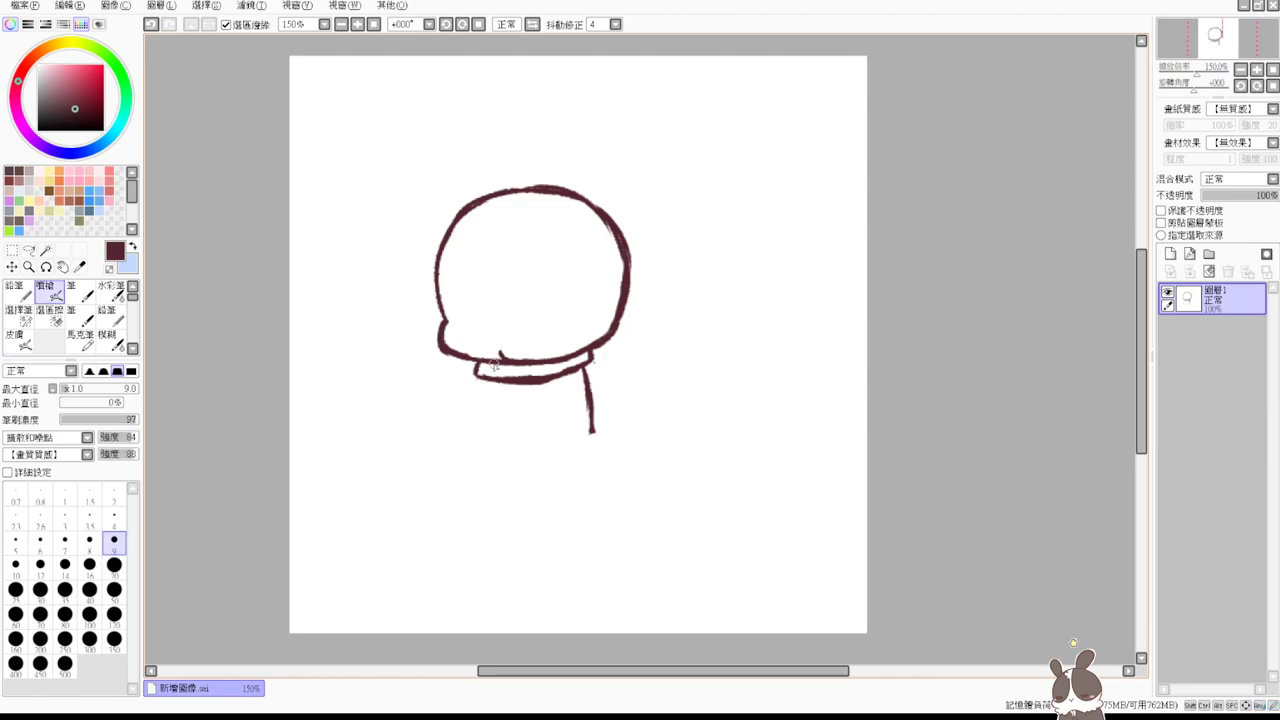
key(e)
mouse_move(478, 370)
mouse_down()
mouse_move(558, 378)
mouse_move(520, 390)
mouse_move(598, 372)
mouse_move(590, 354)
mouse_move(584, 373)
mouse_move(516, 389)
mouse_move(490, 377)
mouse_move(455, 446)
mouse_up()
key(n)
key(e)
key(n)
key(e)
key(n)
- Sketch new torso side lines running down from both ends of the narrowed neck band
mouse_move(589, 366)
mouse_down()
mouse_move(590, 398)
mouse_move(594, 387)
mouse_move(574, 438)
mouse_up()
drag(489, 385, 464, 421)
drag(475, 399, 452, 455)
key(ctrl+z)
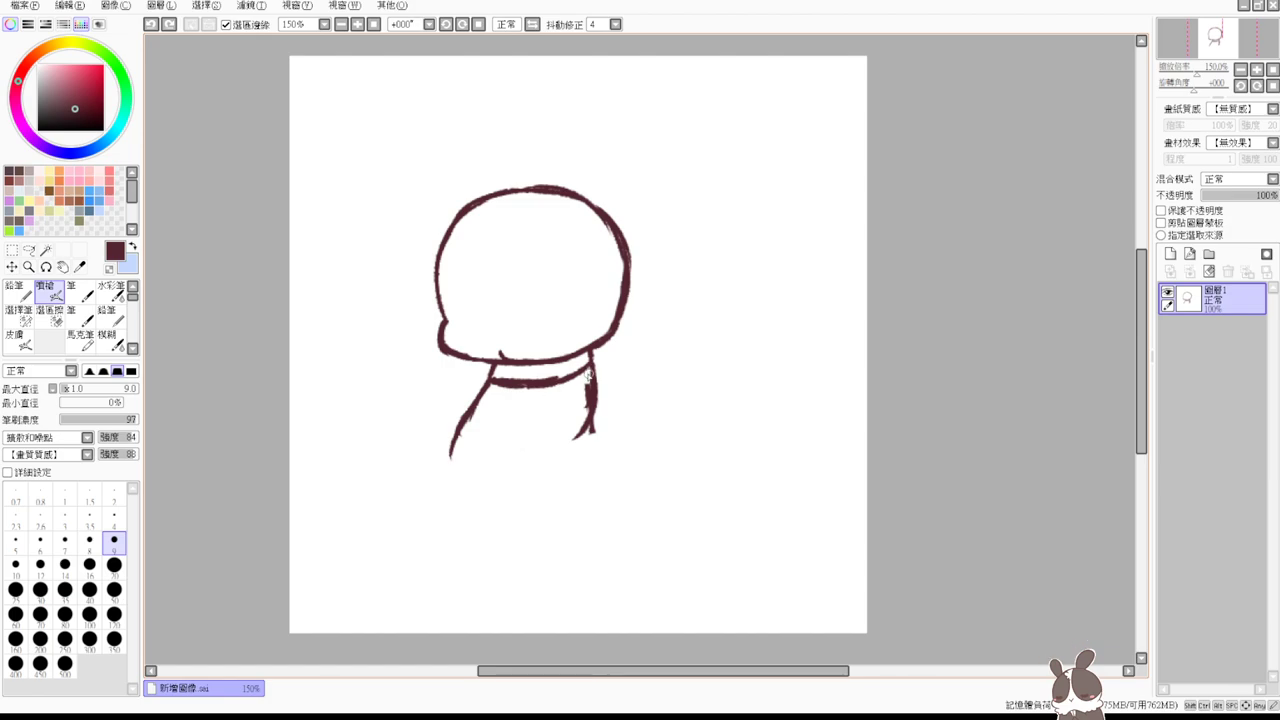
mouse_move(588, 358)
mouse_down()
mouse_move(640, 381)
mouse_move(626, 350)
mouse_up()
key(ctrl+z)
key(ctrl+z)
- Erase both torso side lines below the neck band
key(e)
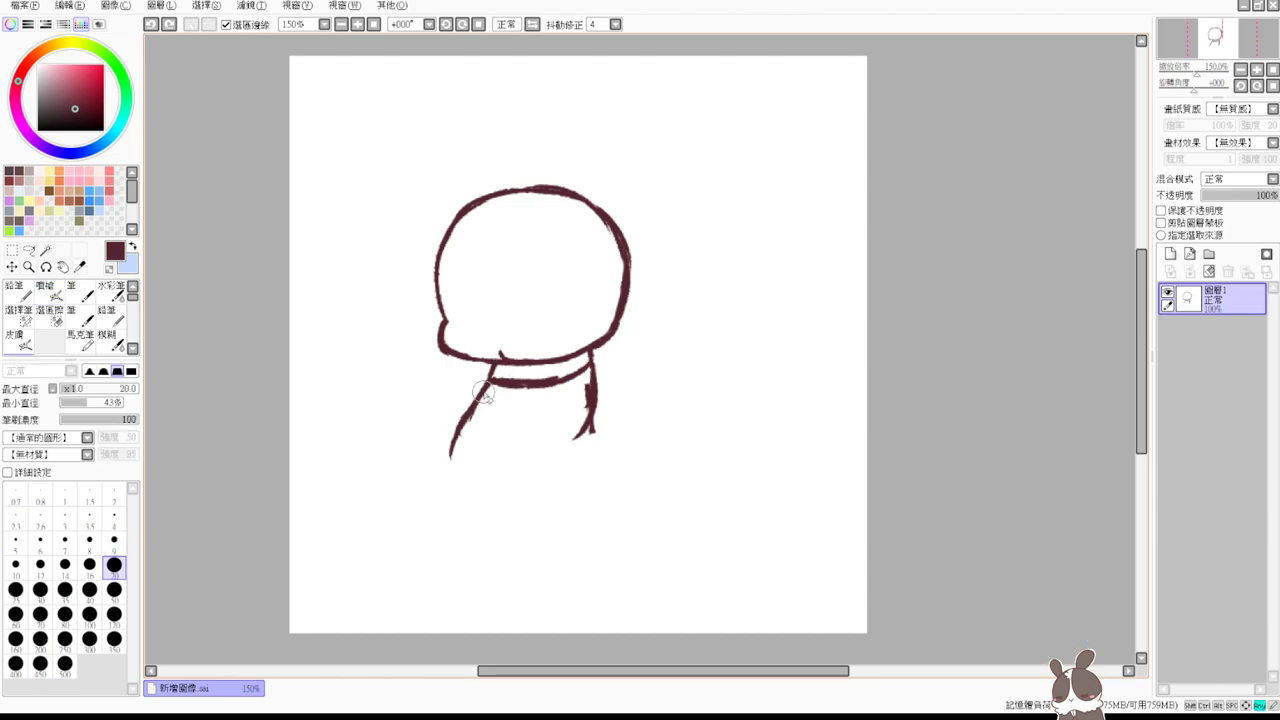
drag(486, 390, 458, 444)
drag(566, 440, 584, 432)
key(e)
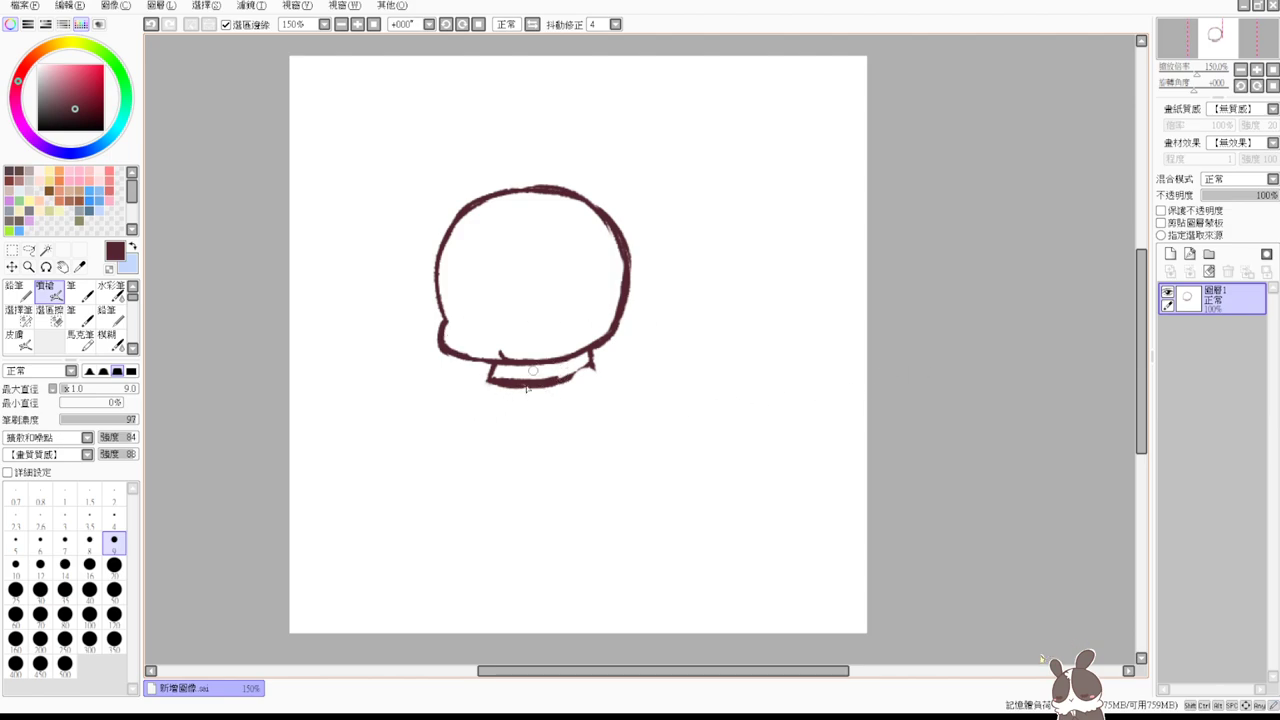
- Draw a torso leaning toward the lower right from the neck band, with two short legs beneath it
mouse_move(511, 385)
mouse_down()
mouse_move(514, 432)
mouse_move(548, 446)
mouse_up()
drag(592, 359, 637, 404)
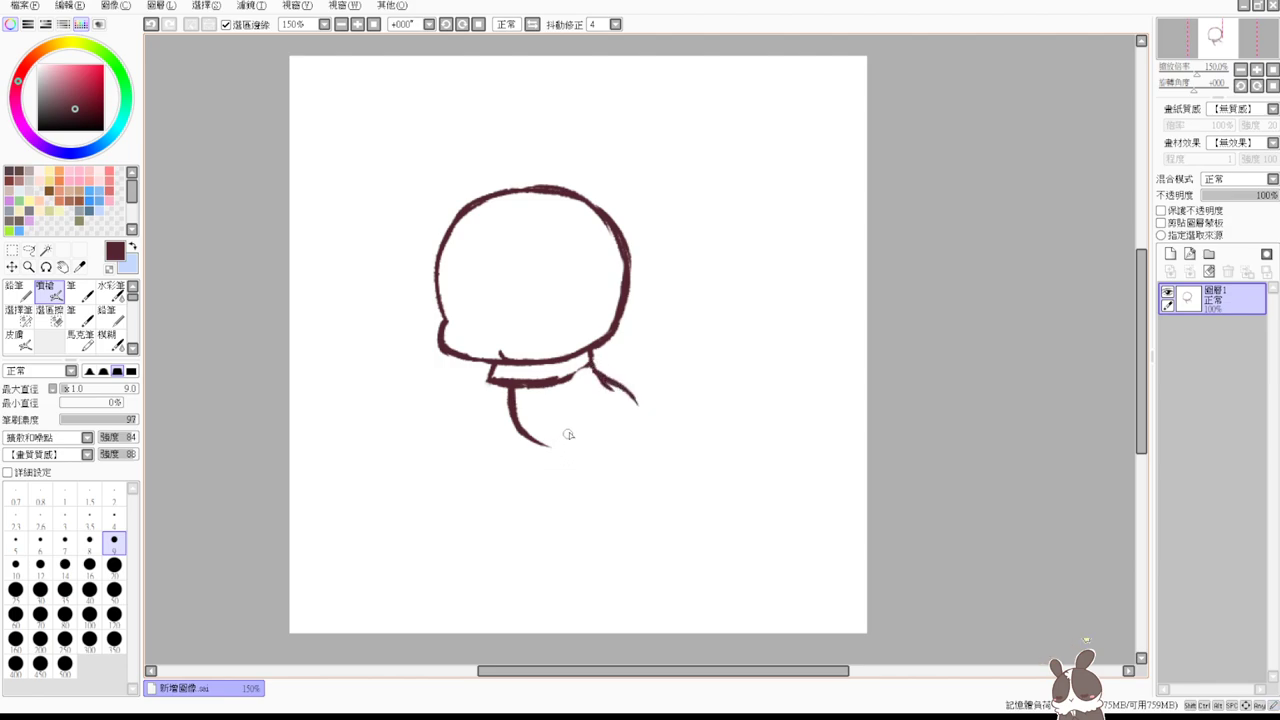
mouse_move(566, 434)
mouse_down()
mouse_move(541, 505)
mouse_move(570, 509)
mouse_move(636, 436)
mouse_move(604, 479)
mouse_move(621, 465)
mouse_move(634, 513)
mouse_up()
key(ctrl+z)
drag(643, 432, 640, 496)
drag(645, 448, 635, 511)
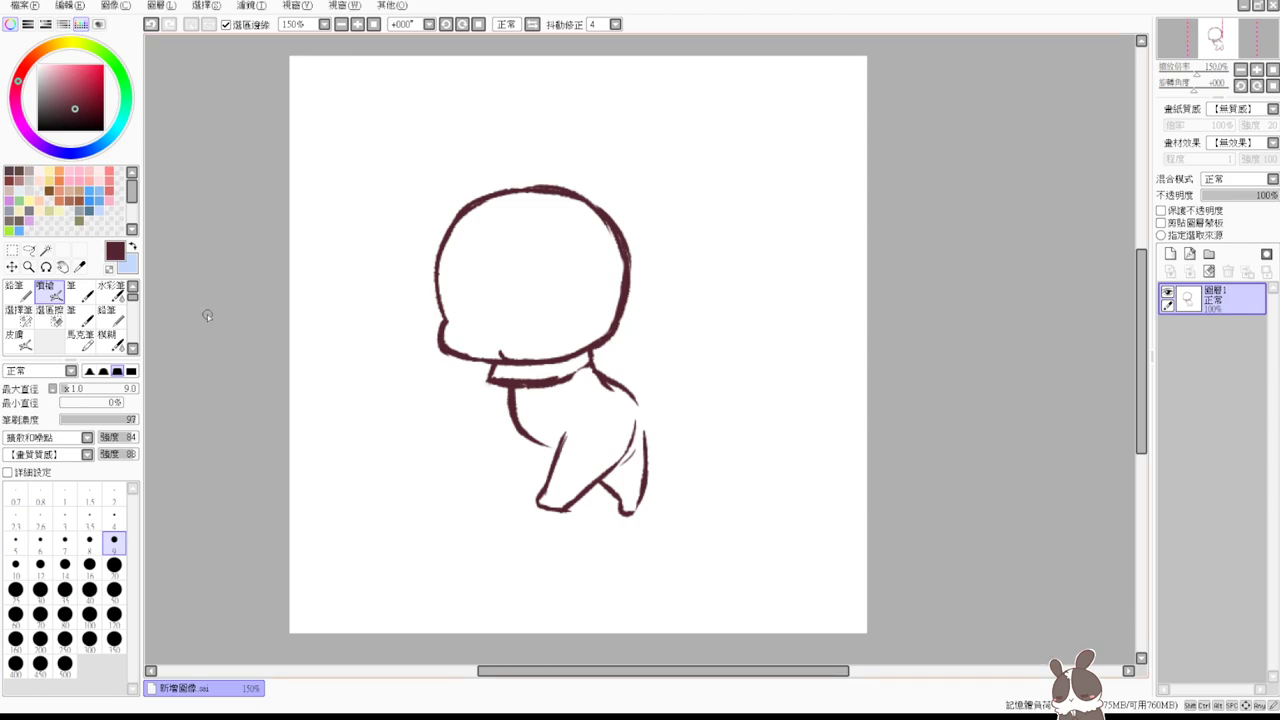
- Reshape the neck band's left end and draw an arm reaching up and back from the right shoulder
key(e)
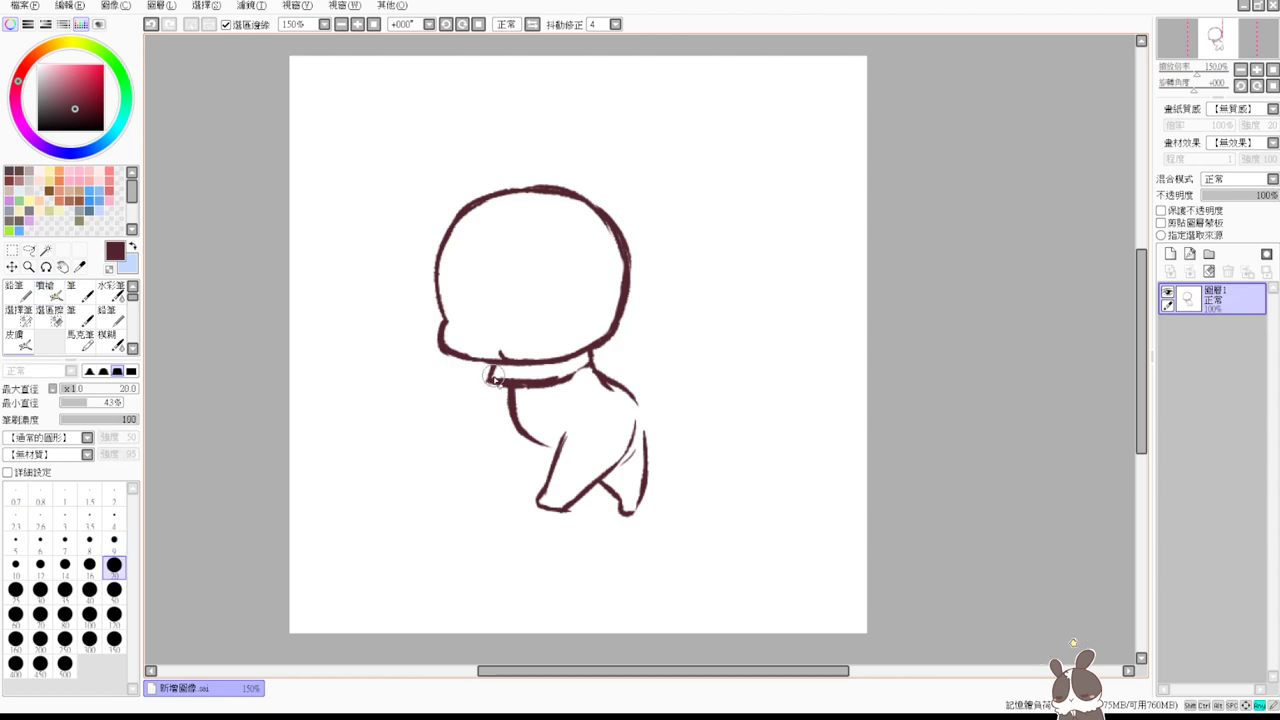
key(e)
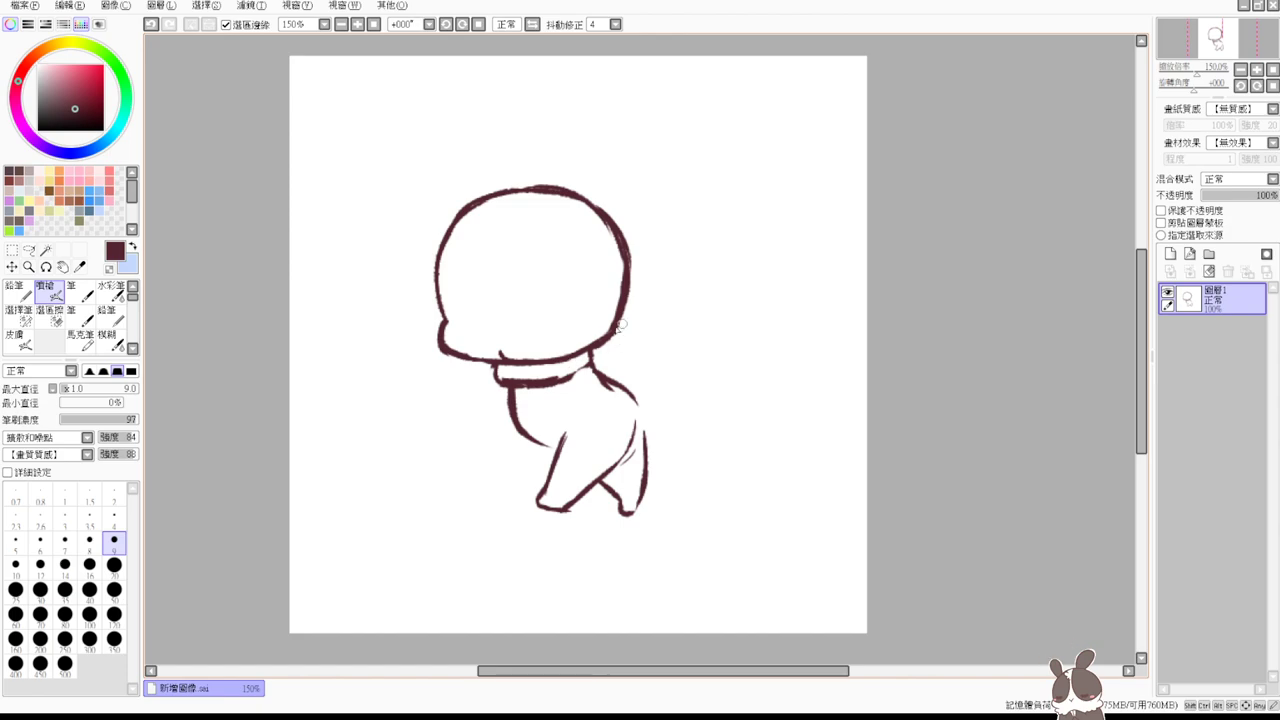
drag(612, 334, 654, 312)
key(ctrl+z)
mouse_move(597, 385)
mouse_down()
mouse_move(650, 351)
mouse_move(654, 310)
mouse_move(659, 333)
mouse_move(636, 356)
mouse_up()
- Draw the front arm bent across the chest below the left end of the neck band
mouse_move(498, 366)
mouse_down()
mouse_move(477, 410)
mouse_move(543, 384)
mouse_move(488, 432)
mouse_move(516, 430)
mouse_move(535, 403)
mouse_up()
key(ctrl+z)
mouse_move(540, 385)
mouse_down()
mouse_move(533, 410)
mouse_move(547, 392)
mouse_move(512, 419)
mouse_up()
key(ctrl+z)
key(e)
key(b)
- Erase the rear leg and redraw it kicked back toward the right in a running pose
key(e)
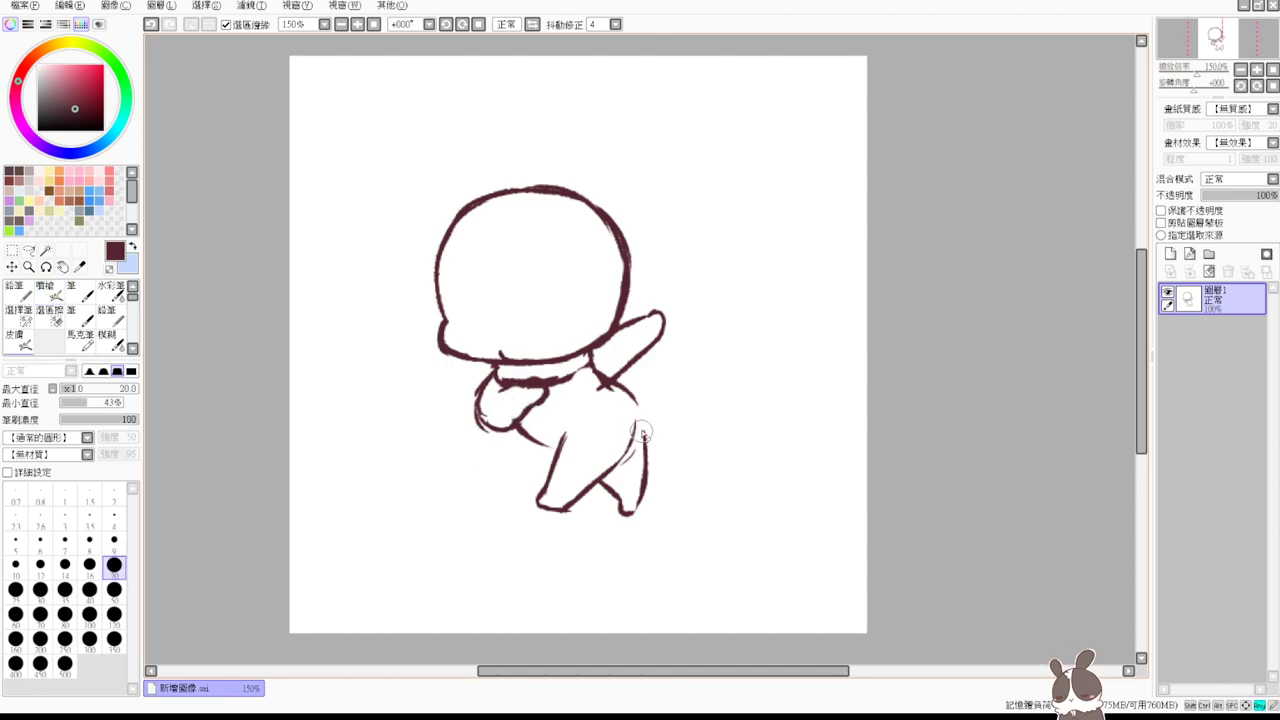
mouse_move(643, 423)
mouse_down()
mouse_move(630, 482)
mouse_move(608, 492)
mouse_move(643, 492)
mouse_up()
key(v)
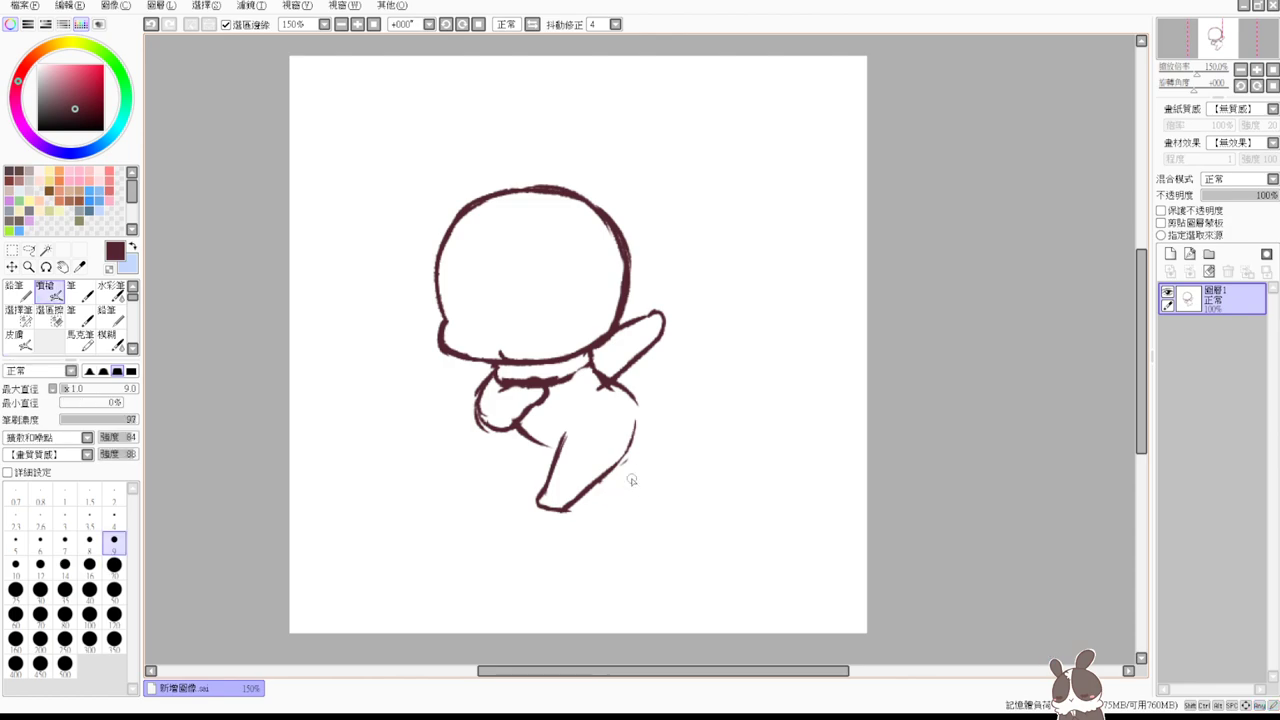
drag(632, 397, 688, 424)
mouse_move(616, 467)
mouse_down()
mouse_move(692, 470)
mouse_move(698, 442)
mouse_move(683, 420)
mouse_move(697, 470)
mouse_up()
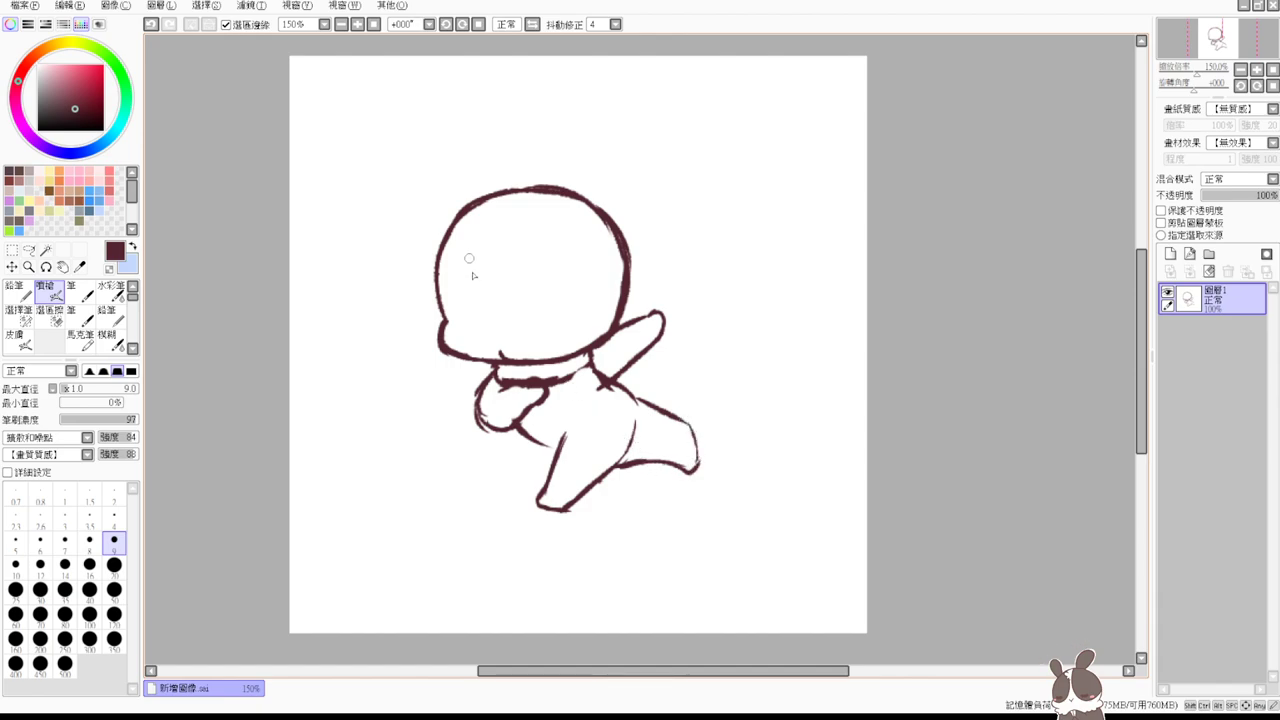
- Lasso the lower torso and both legs, and transform the selection to a slightly smaller size
key(e)
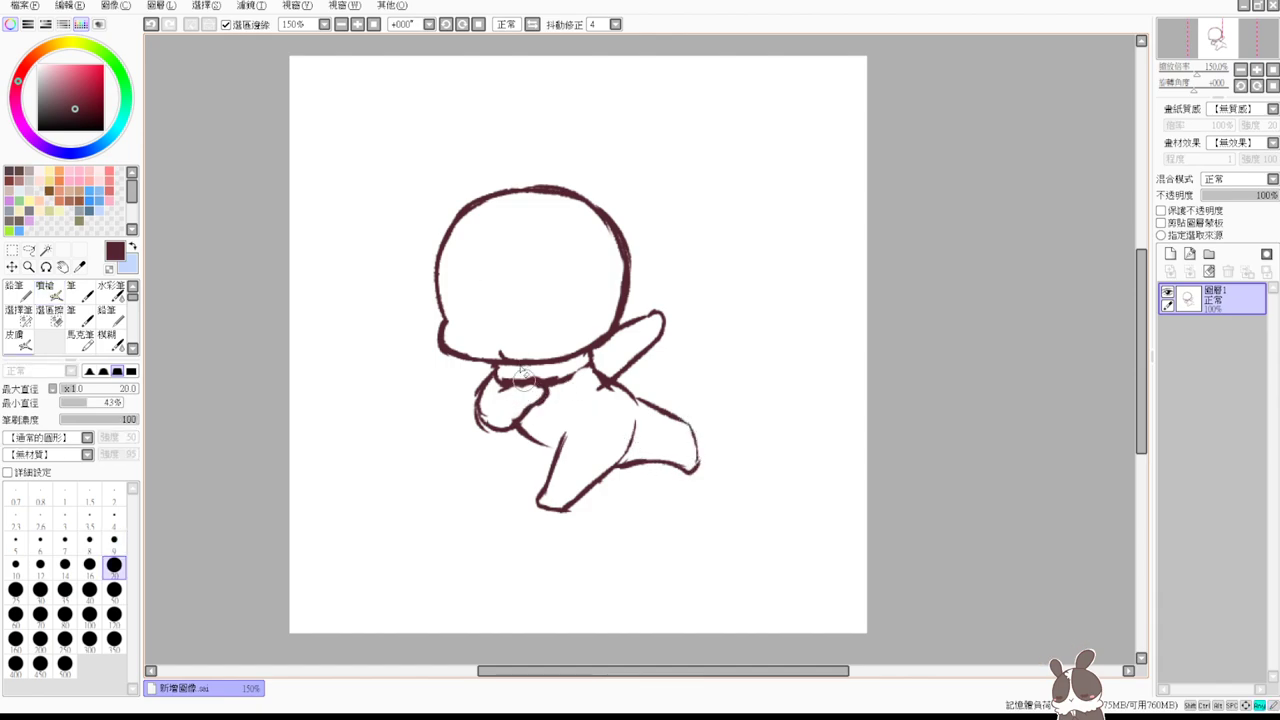
key(e)
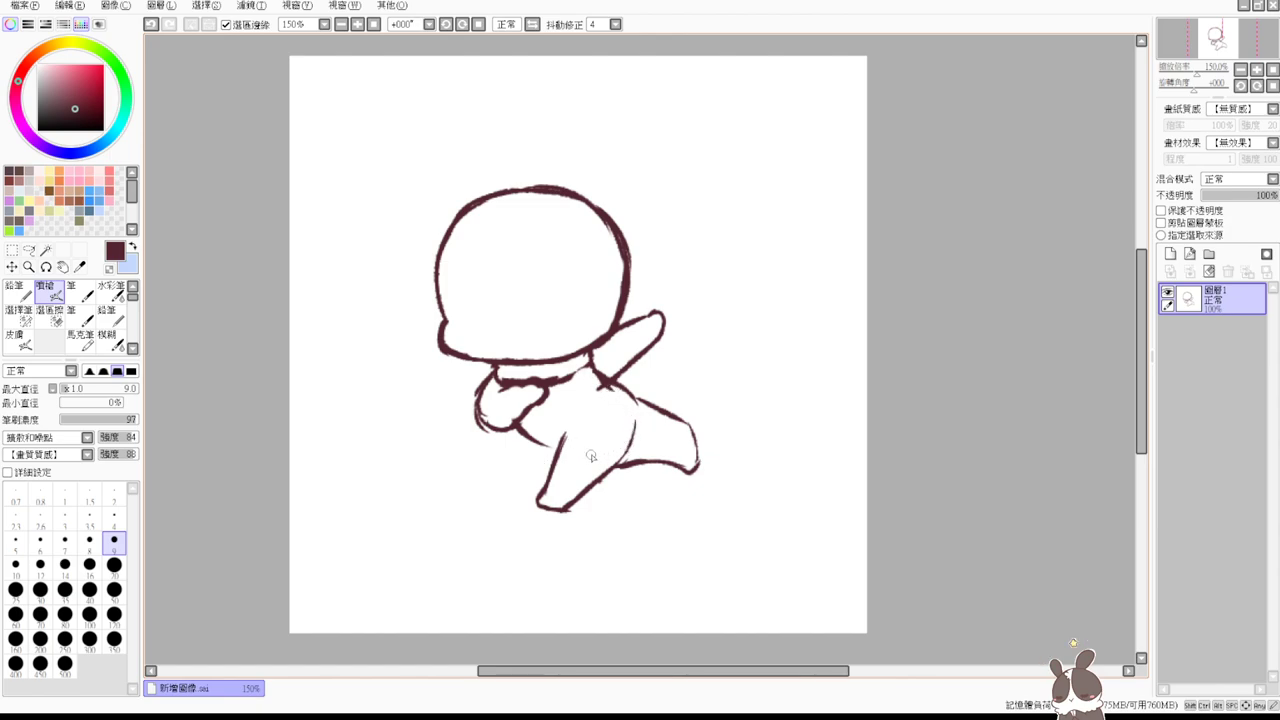
click(29, 250)
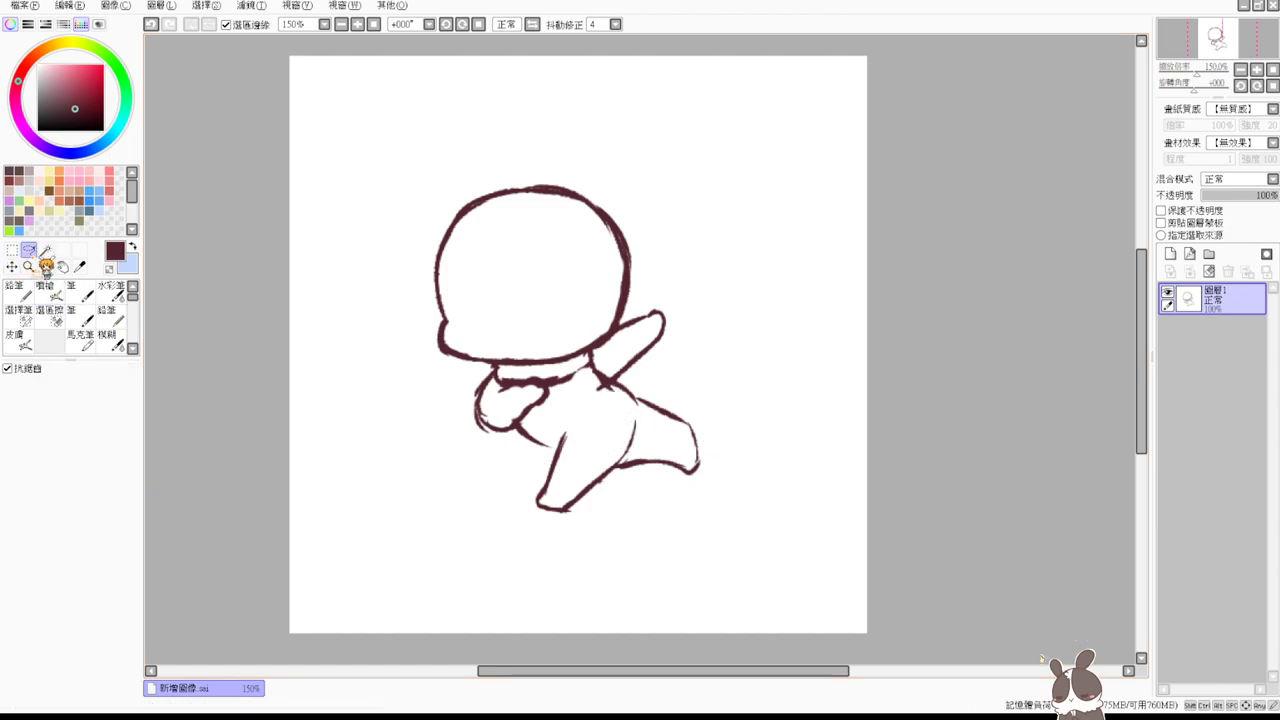
drag(643, 377, 600, 404)
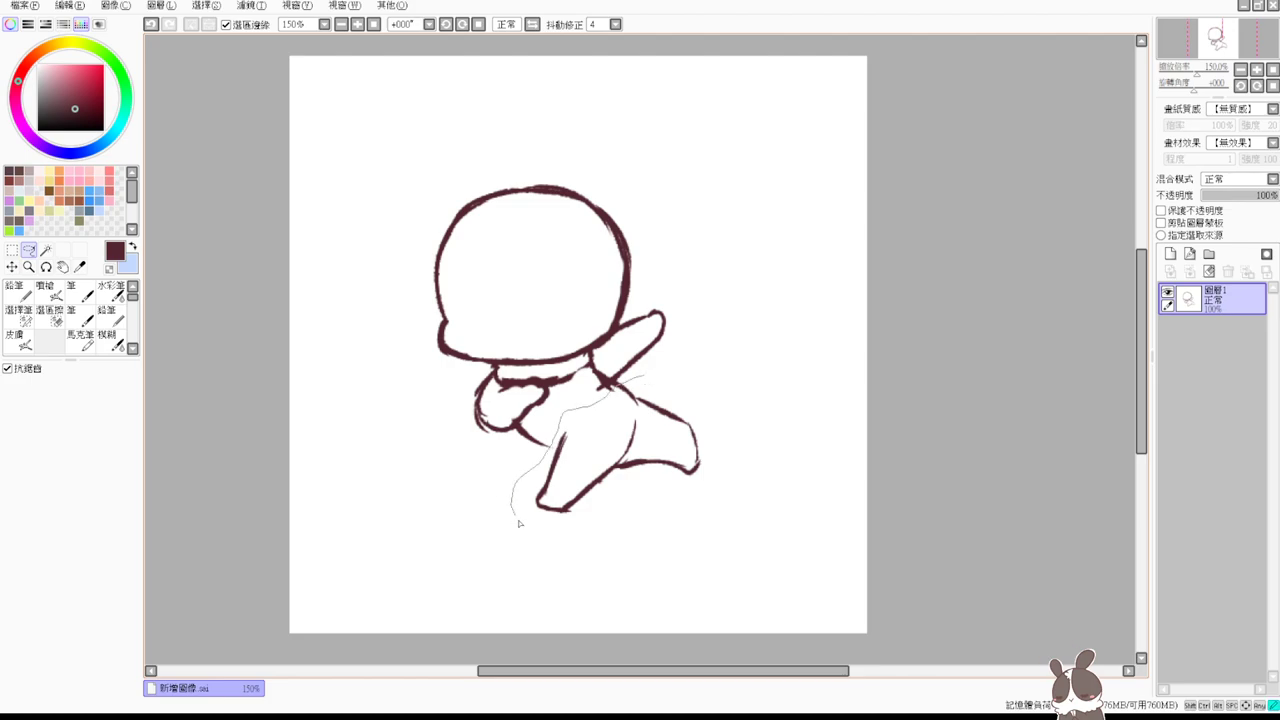
mouse_move(518, 522)
mouse_down()
mouse_move(696, 533)
mouse_move(732, 409)
mouse_move(655, 385)
mouse_up()
key(ctrl+t)
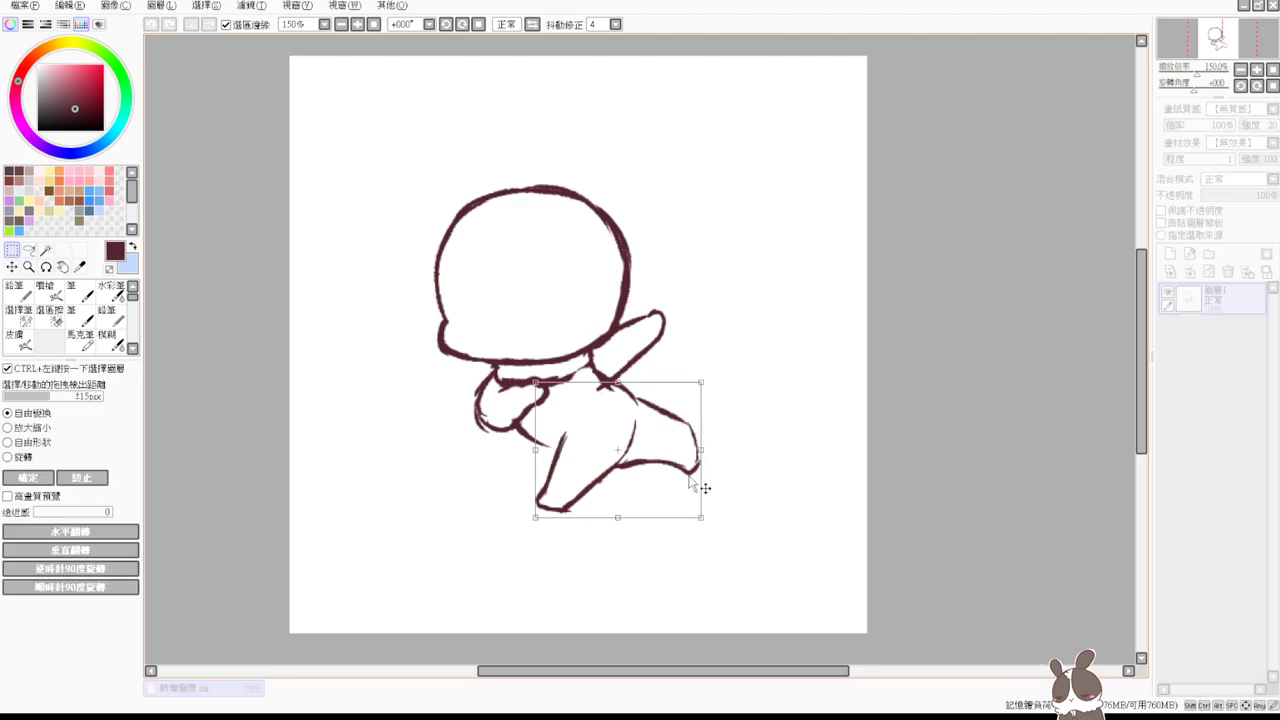
mouse_move(701, 518)
mouse_down()
mouse_move(645, 483)
mouse_move(663, 486)
mouse_up()
key(Return)
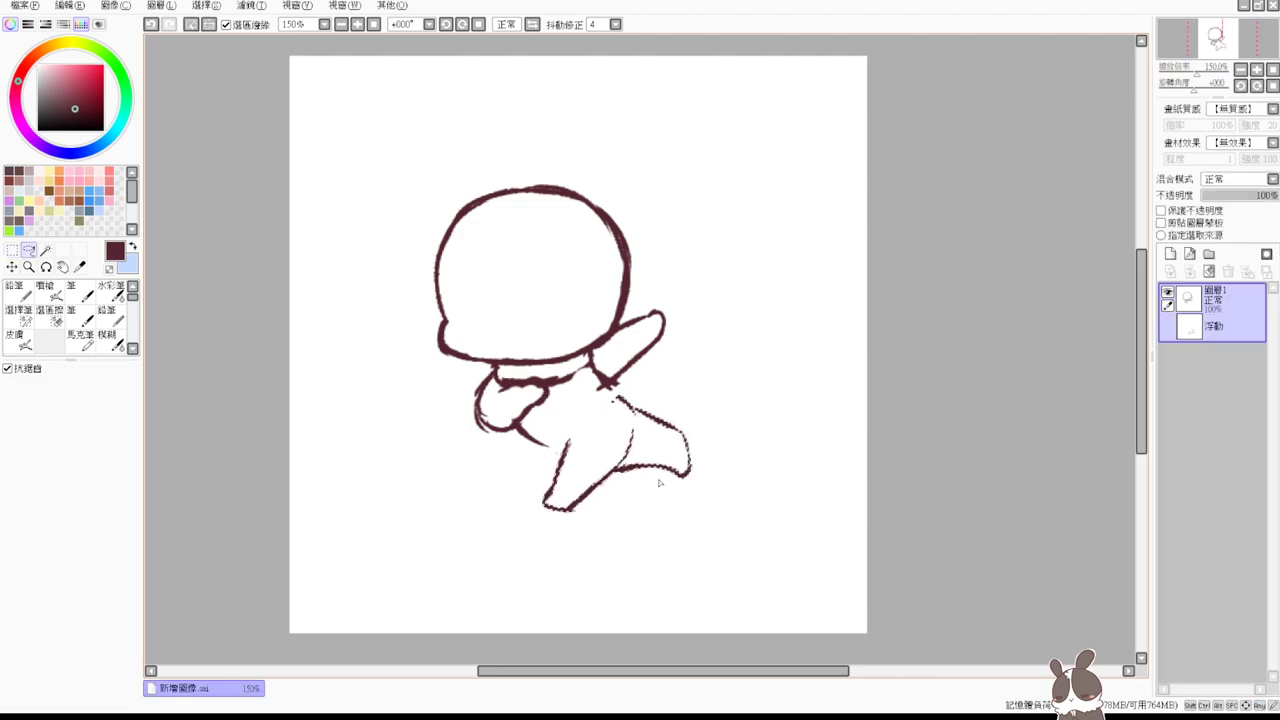
- Clean up the top of the front leg with the eraser and extend the belly line to meet it with the airbrush
click(50, 293)
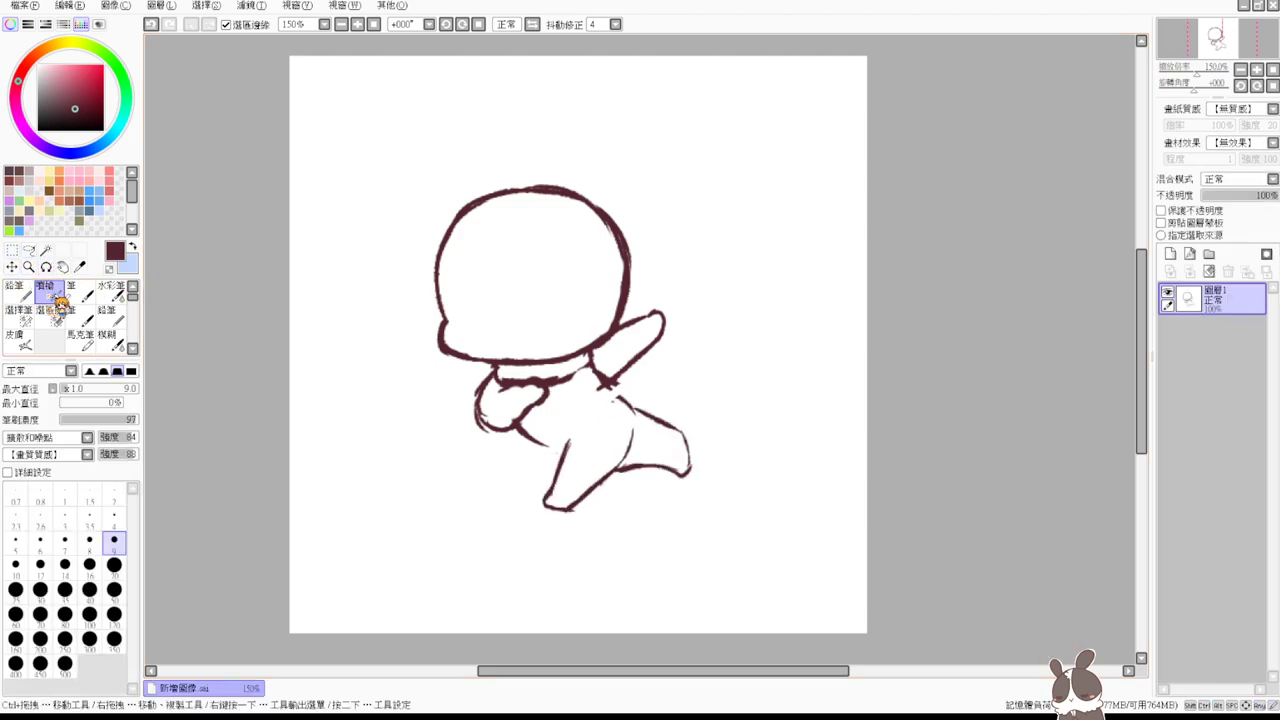
key(e)
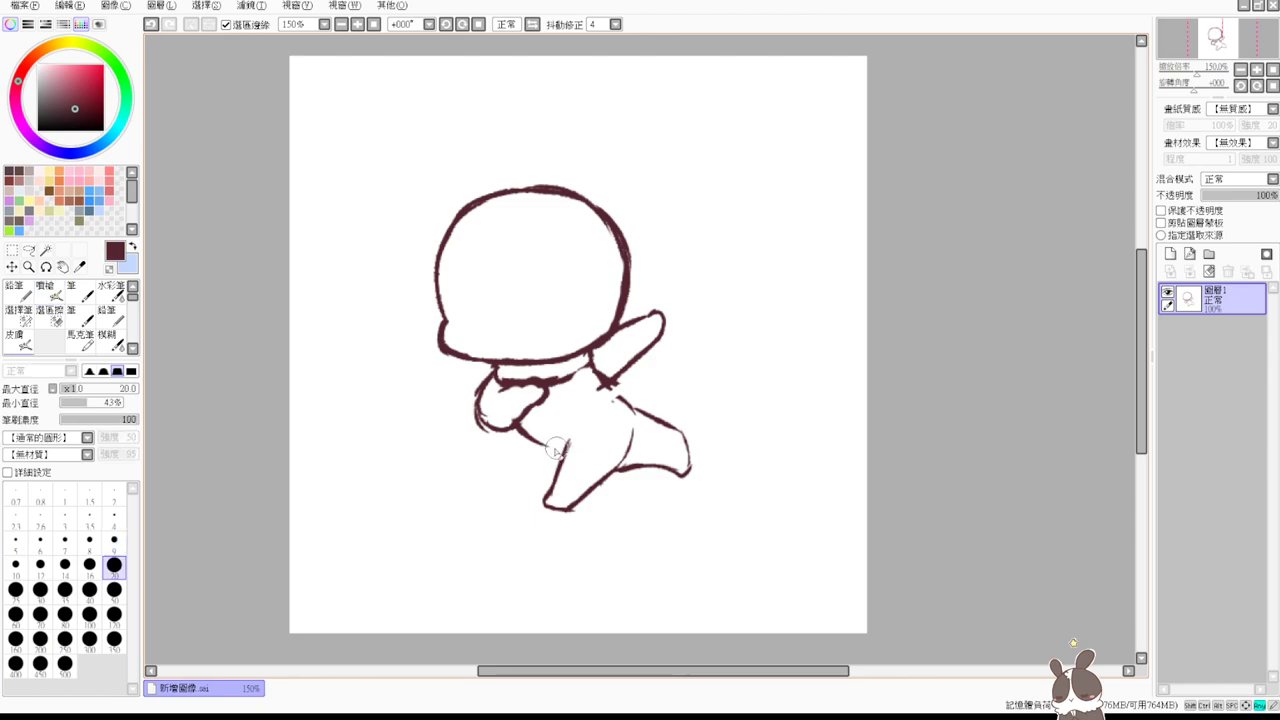
mouse_move(556, 447)
mouse_down()
mouse_move(522, 422)
mouse_move(564, 458)
mouse_up()
key(b)
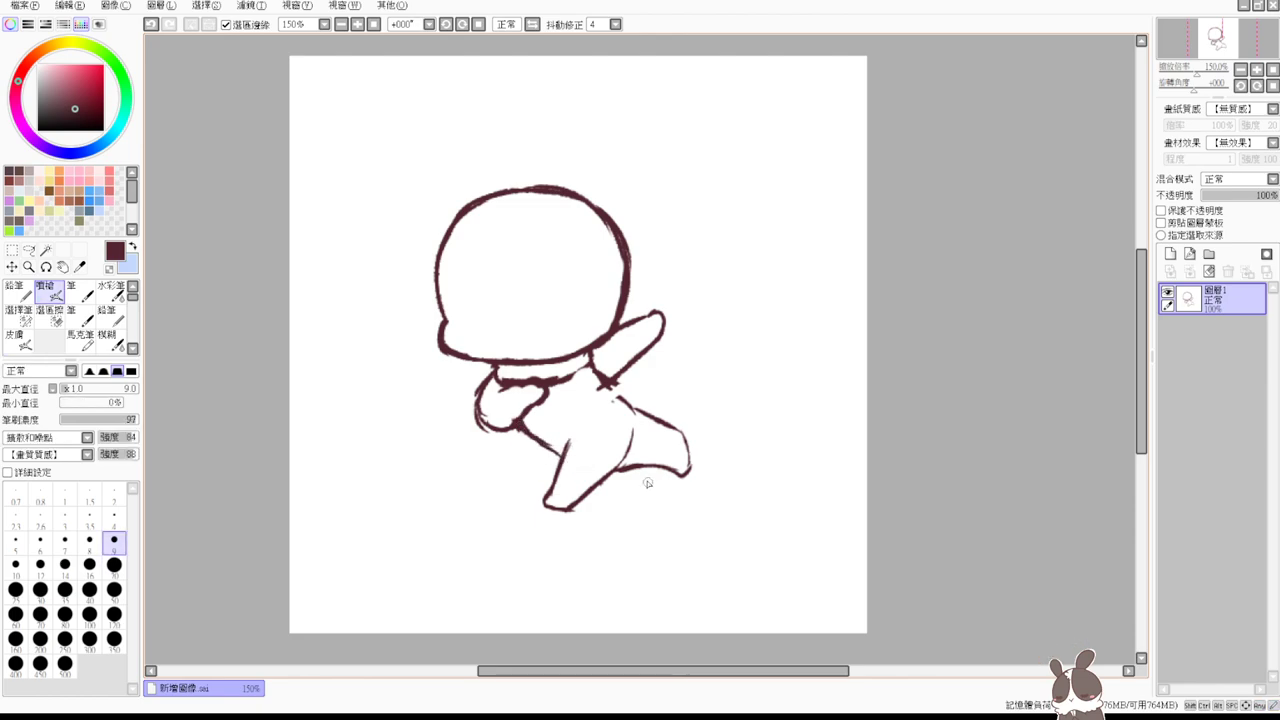
- Erase the end of the kicked-back rear leg and redraw it narrower and more pointed
key(e)
mouse_move(656, 442)
mouse_down()
mouse_move(666, 482)
mouse_move(699, 470)
mouse_move(624, 476)
mouse_move(626, 461)
mouse_move(679, 466)
mouse_up()
key(b)
mouse_move(652, 417)
mouse_down()
mouse_move(687, 452)
mouse_move(682, 466)
mouse_up()
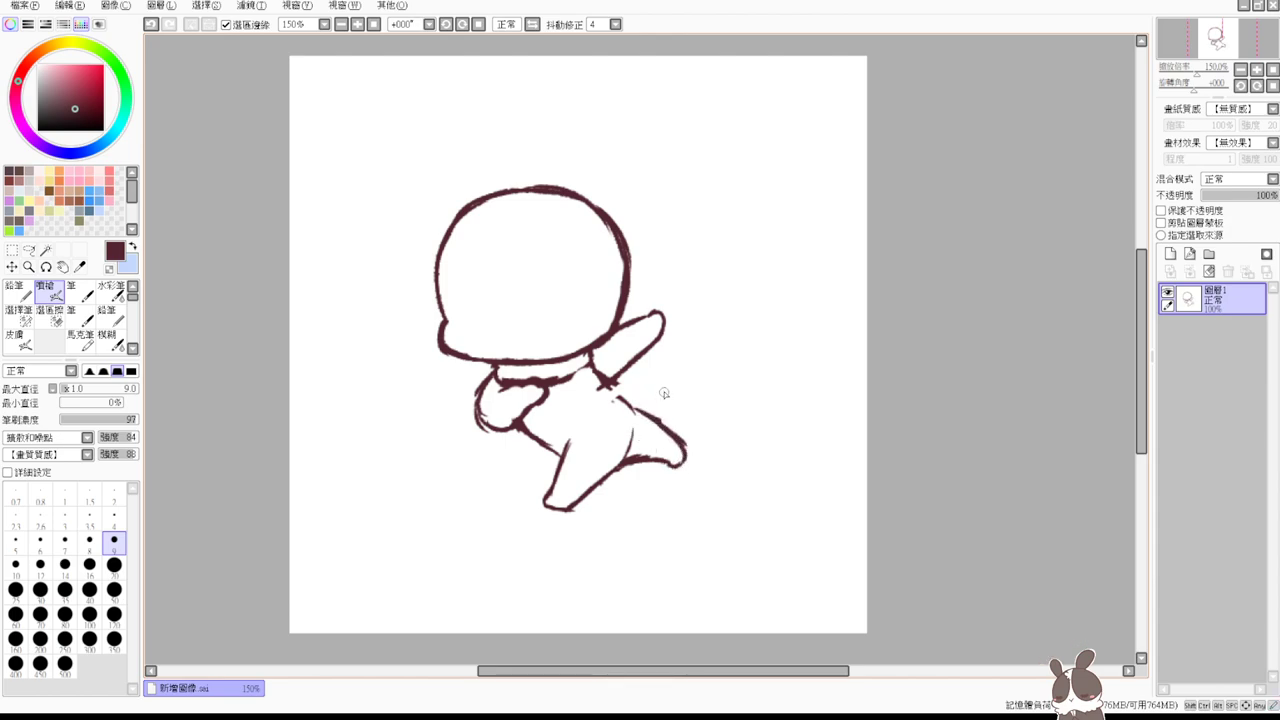
- Erase the kicked-back rear leg and draw a rounded back and hip line in its place
key(e)
mouse_move(651, 414)
mouse_down()
mouse_move(634, 471)
mouse_move(642, 459)
mouse_move(648, 485)
mouse_move(673, 498)
mouse_move(685, 473)
mouse_move(660, 434)
mouse_move(620, 483)
mouse_up()
key(b)
mouse_move(616, 396)
mouse_down()
mouse_move(637, 426)
mouse_move(627, 463)
mouse_up()
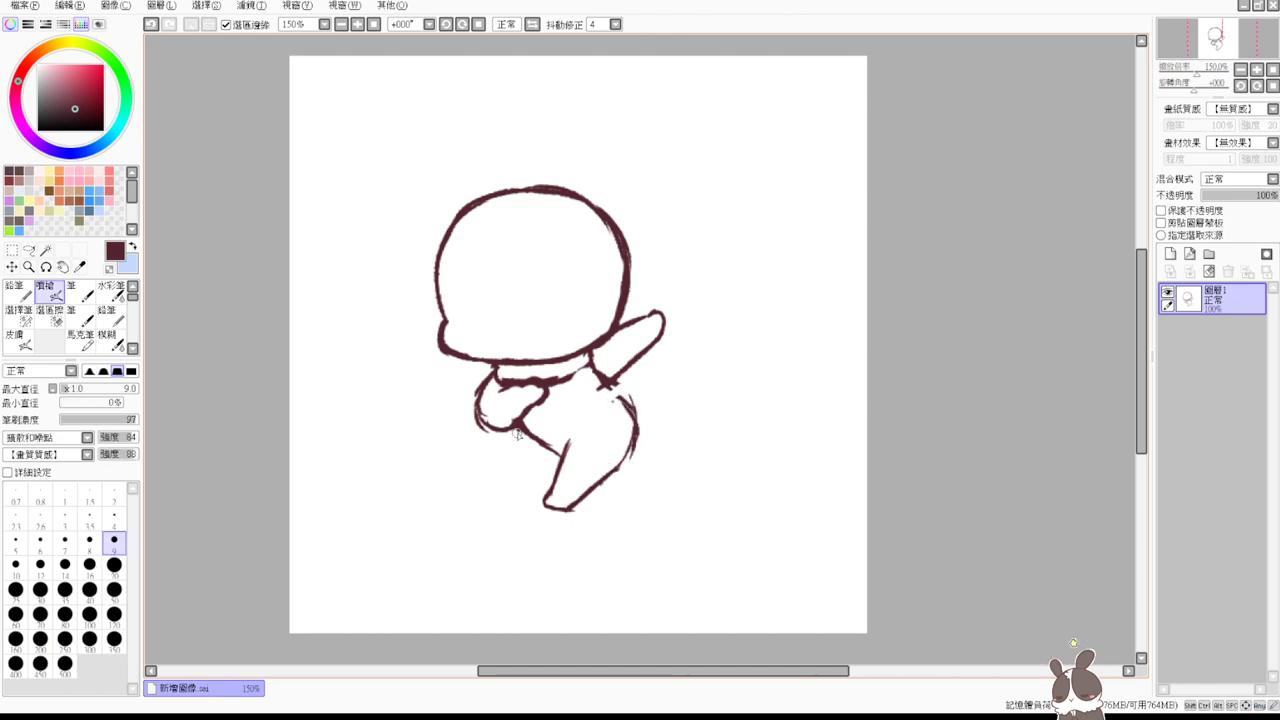
- Draw a second short leg reaching forward from the belly and erase the torso line crossing it
mouse_move(526, 440)
mouse_down()
mouse_move(486, 470)
mouse_move(496, 457)
mouse_up()
key(ctrl+z)
key(ctrl+z)
mouse_move(530, 437)
mouse_down()
mouse_move(497, 457)
mouse_move(507, 463)
mouse_move(491, 481)
mouse_move(489, 469)
mouse_up()
key(ctrl+z)
key(ctrl+z)
key(ctrl+z)
mouse_move(491, 467)
mouse_down()
mouse_move(565, 469)
mouse_move(624, 415)
mouse_move(550, 437)
mouse_up()
key(e)
key(b)
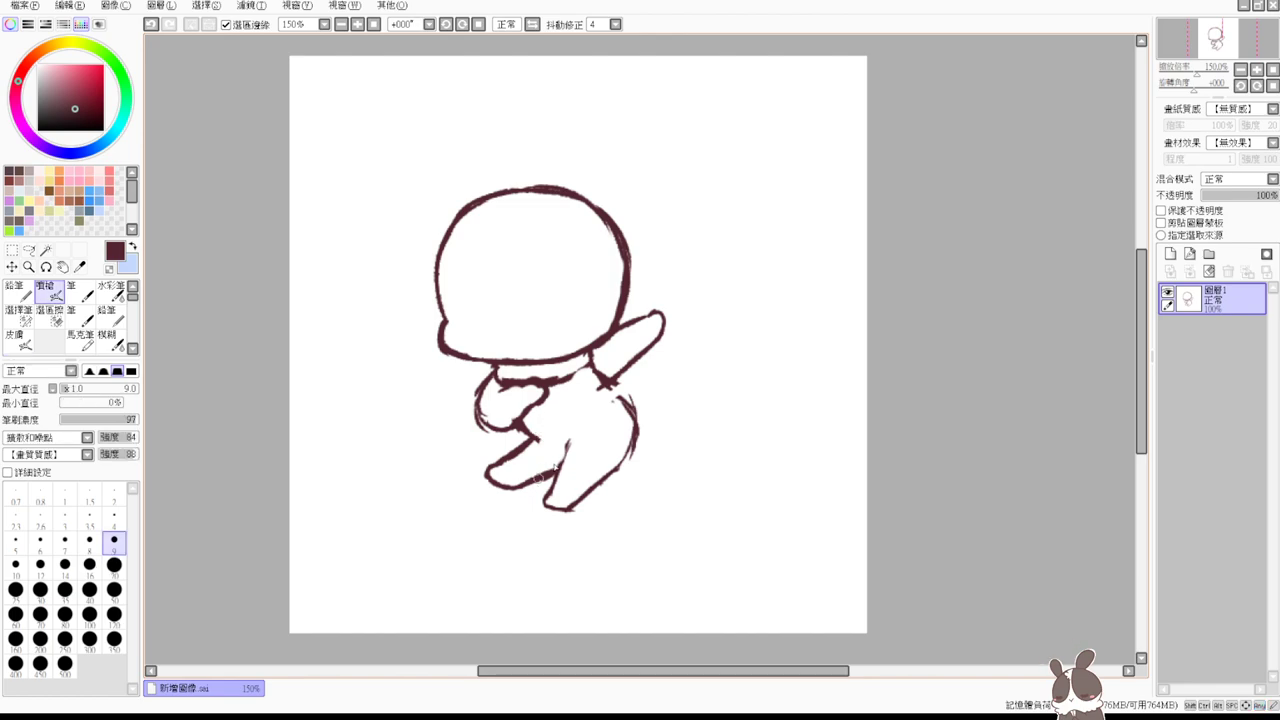
- Join the raised arm to the back line and erase stray lines at the shoulder and the front arm's lower edge
mouse_move(606, 387)
mouse_down()
mouse_move(636, 424)
mouse_move(600, 386)
mouse_up()
key(e)
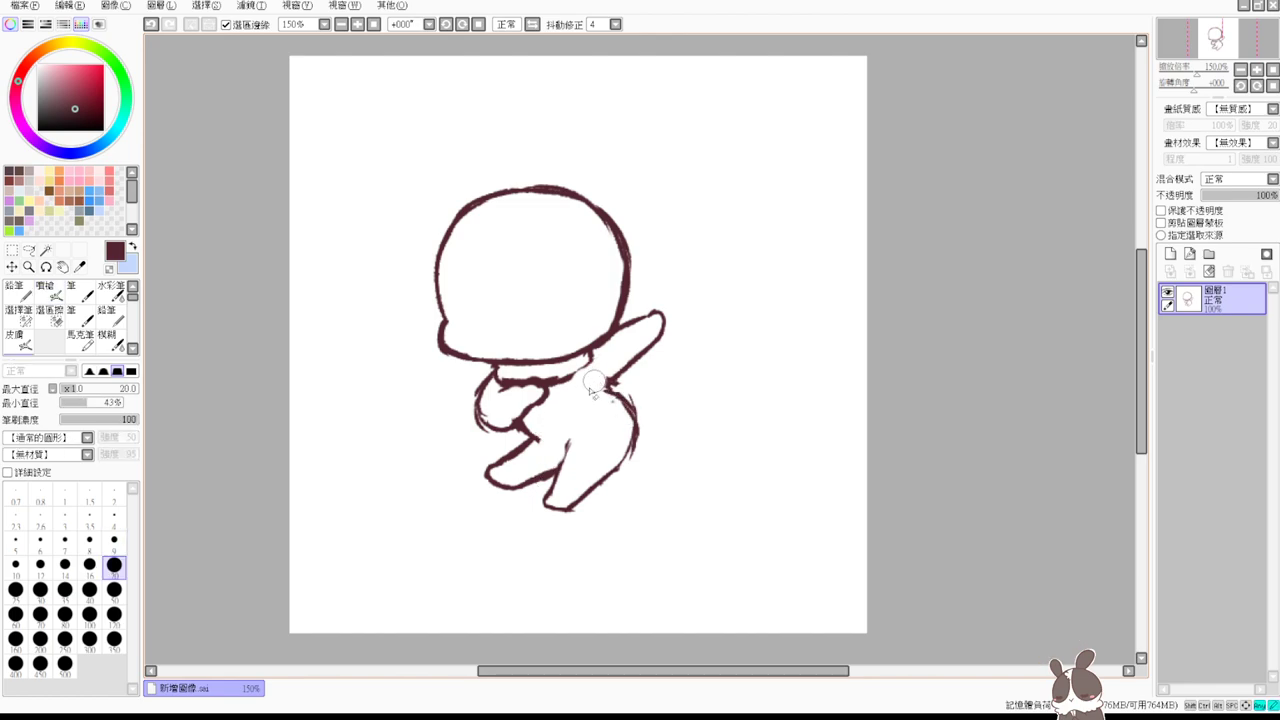
key(b)
key(e)
drag(480, 428, 532, 416)
key(b)
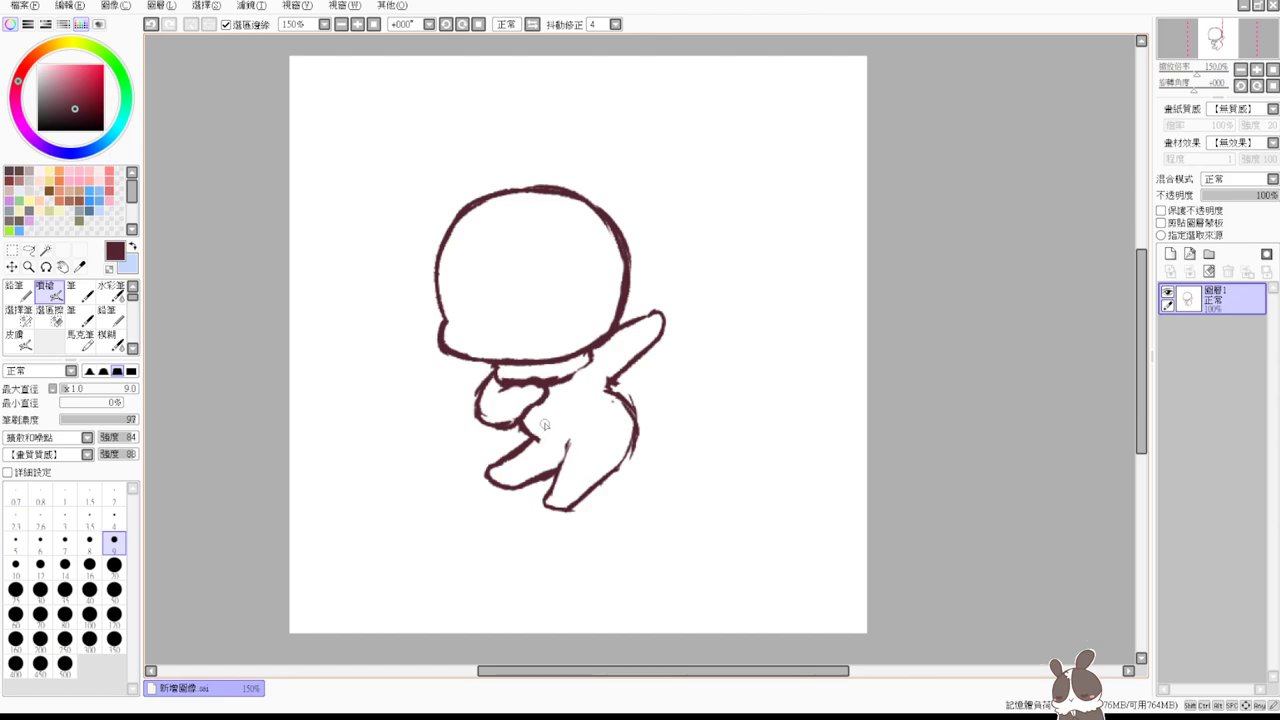
- Draw a curved shirt hem across the waist and flare the shirt outward at the back
mouse_move(528, 434)
mouse_down()
mouse_move(523, 448)
mouse_move(551, 457)
mouse_move(634, 436)
mouse_up()
drag(614, 390, 645, 428)
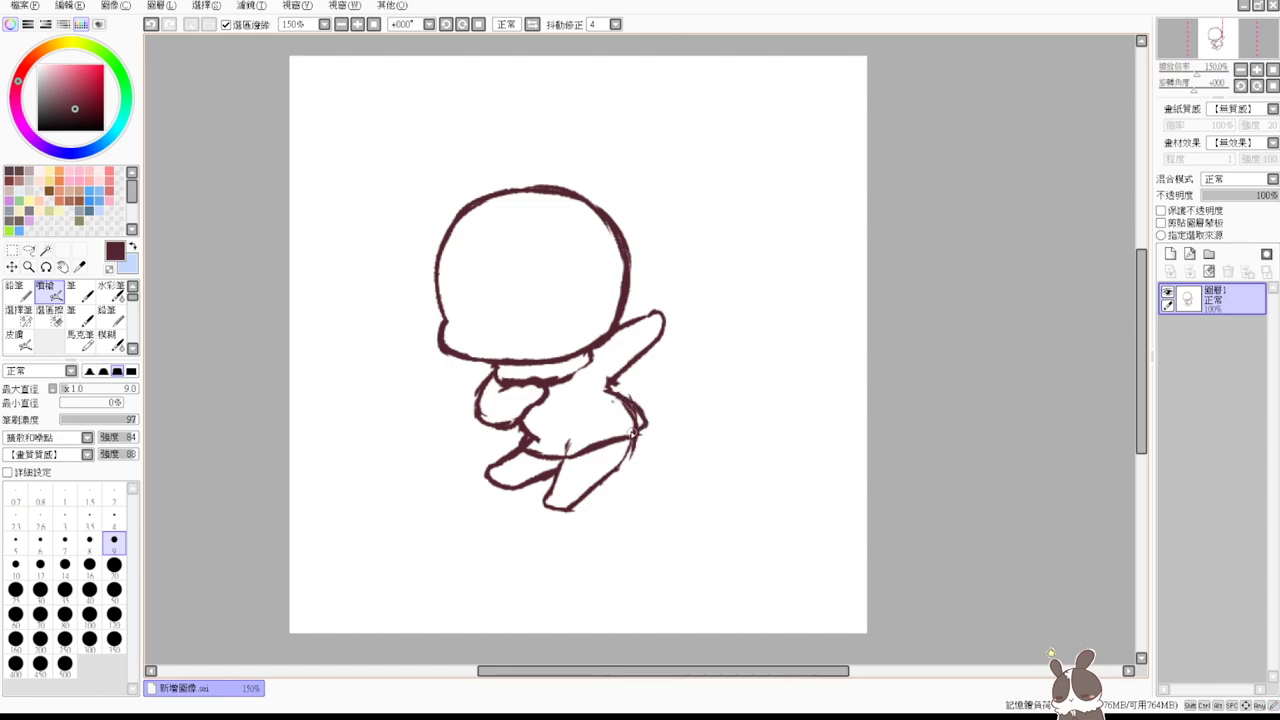
key(e)
key(e)
- Draw a small oval button on the chest and erase the leftover body lines above the shirt hem
mouse_move(554, 406)
mouse_down()
mouse_move(545, 418)
mouse_move(552, 408)
mouse_up()
key(e)
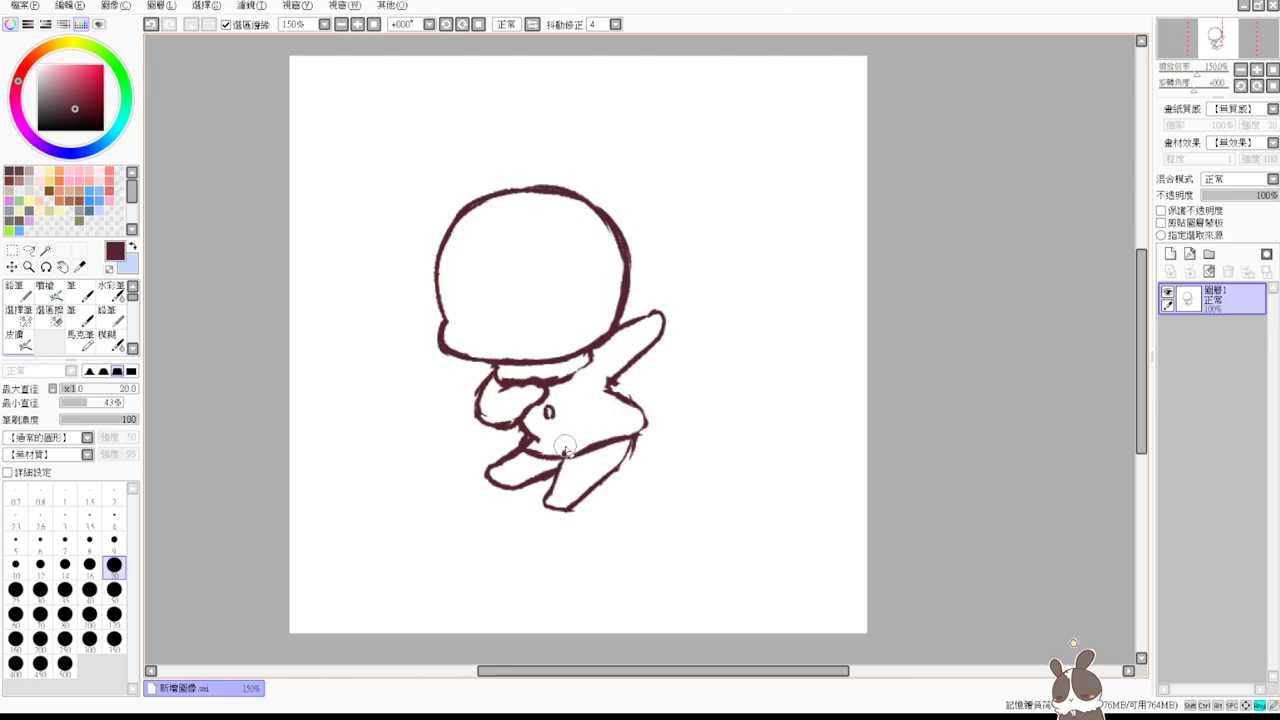
drag(566, 445, 539, 437)
key(b)
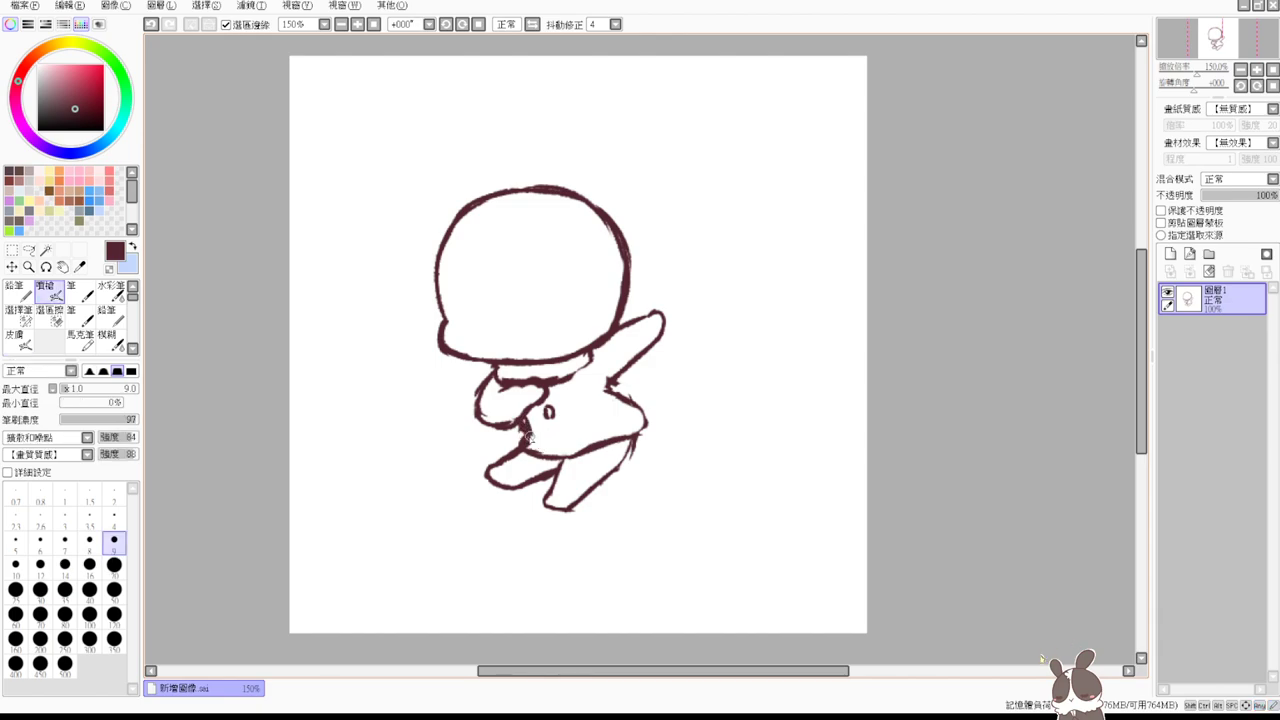
- Draw a trouser cuff line across the rear leg's ankle and thicken the leg's outer outline up to the hem
key(e)
key(e)
drag(551, 489, 590, 503)
key(e)
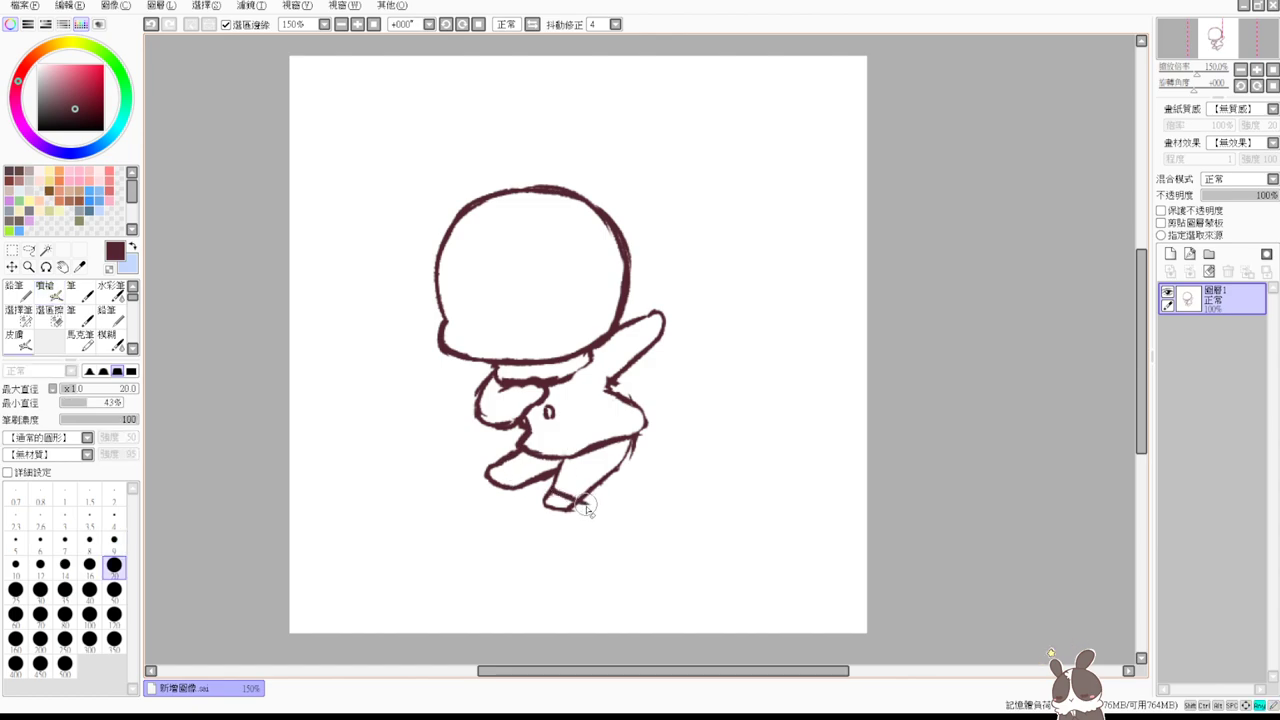
key(e)
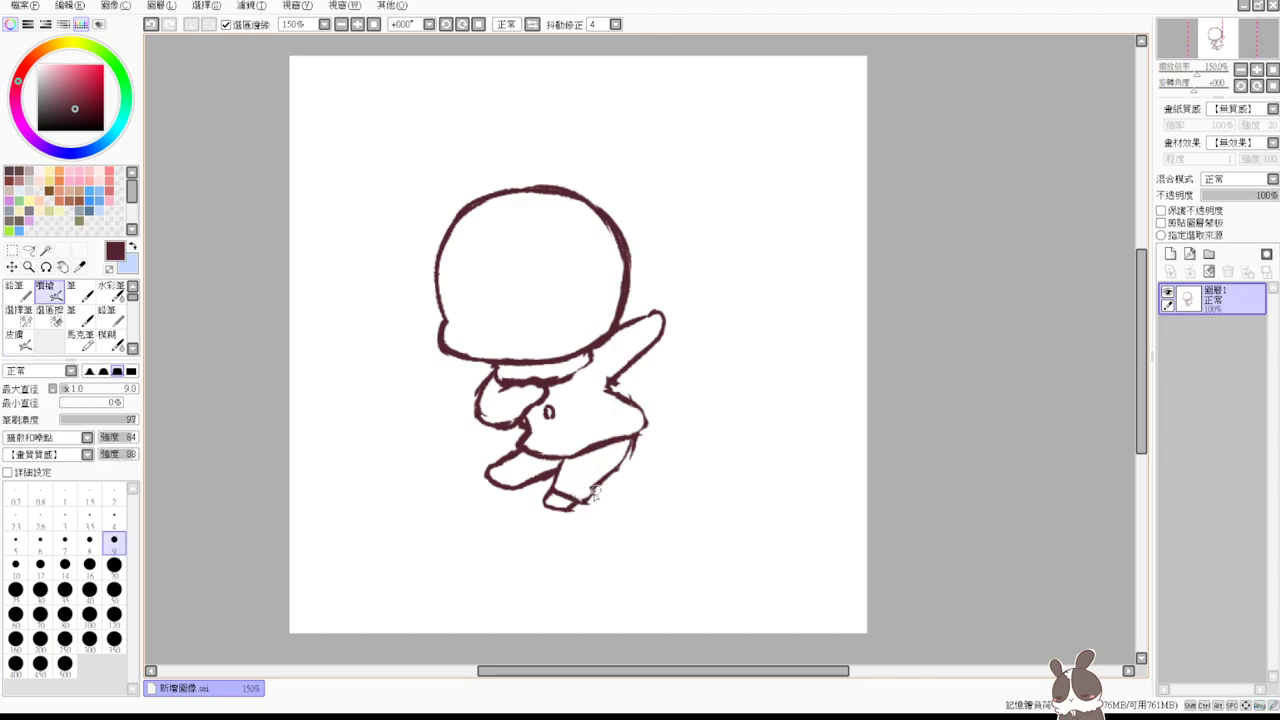
drag(600, 487, 638, 435)
- Draw a trouser cuff line across the forward leg and erase both feet below the cuffs
key(e)
key(e)
drag(498, 464, 522, 480)
key(e)
mouse_move(512, 487)
mouse_down()
mouse_move(486, 464)
mouse_move(515, 497)
mouse_move(497, 465)
mouse_move(593, 523)
mouse_up()
key(b)
key(e)
key(b)
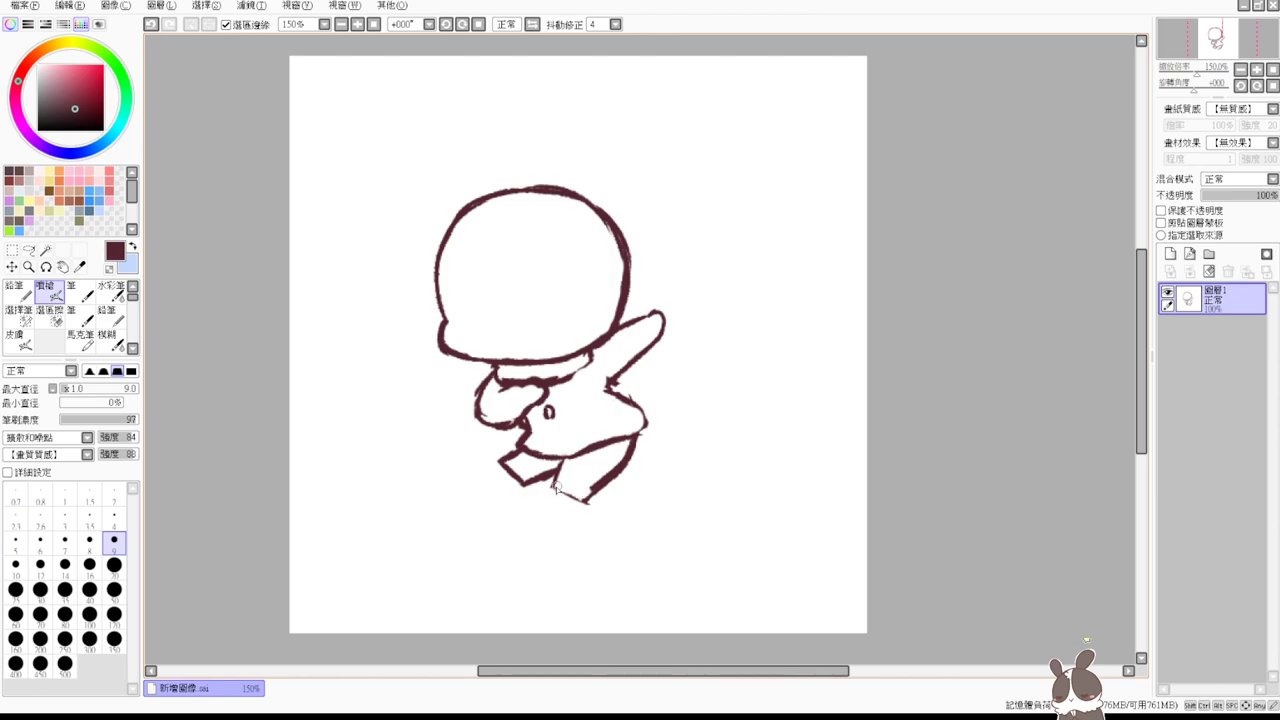
- Draw a small boxy shoe below each trouser cuff
mouse_move(557, 468)
mouse_down()
mouse_move(555, 496)
mouse_move(590, 503)
mouse_up()
mouse_move(500, 467)
mouse_down()
mouse_move(490, 483)
mouse_move(524, 480)
mouse_up()
key(ctrl+z)
mouse_move(501, 464)
mouse_down()
mouse_move(490, 488)
mouse_move(518, 484)
mouse_move(555, 517)
mouse_move(588, 502)
mouse_up()
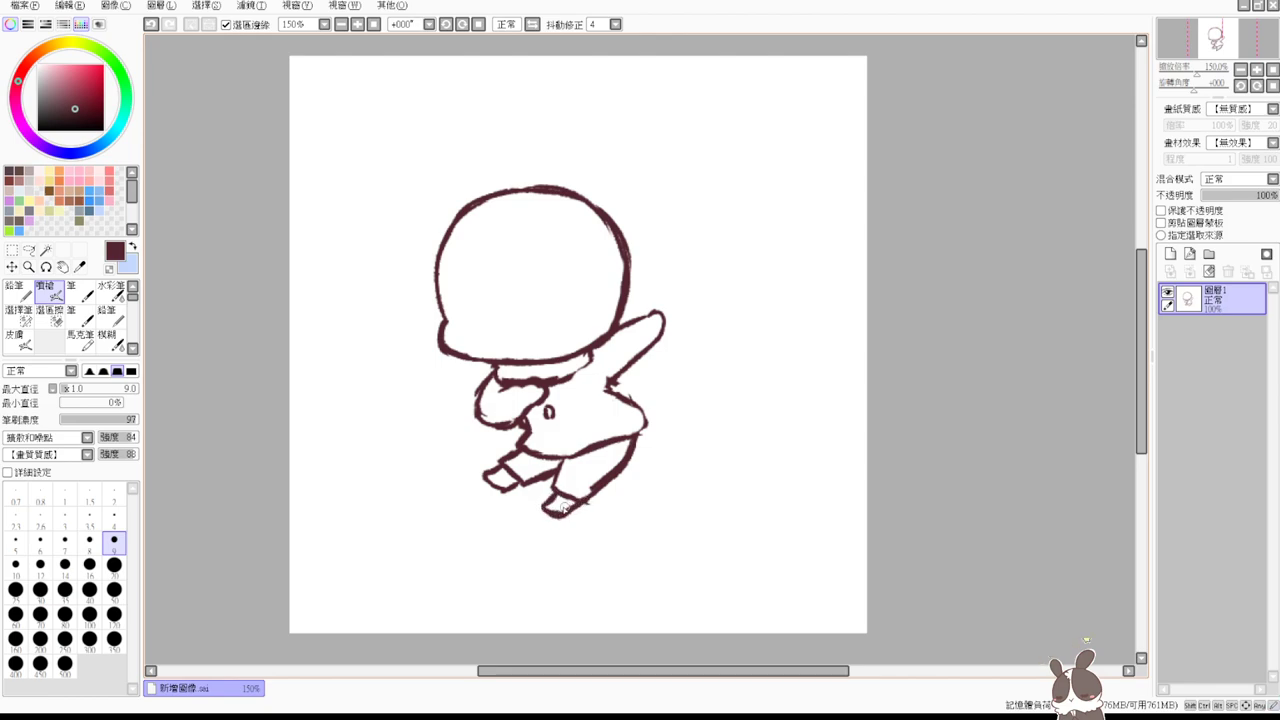
- Erase the back corner of the shirt hem and redraw it with a rounder flare
key(e)
drag(601, 444, 628, 437)
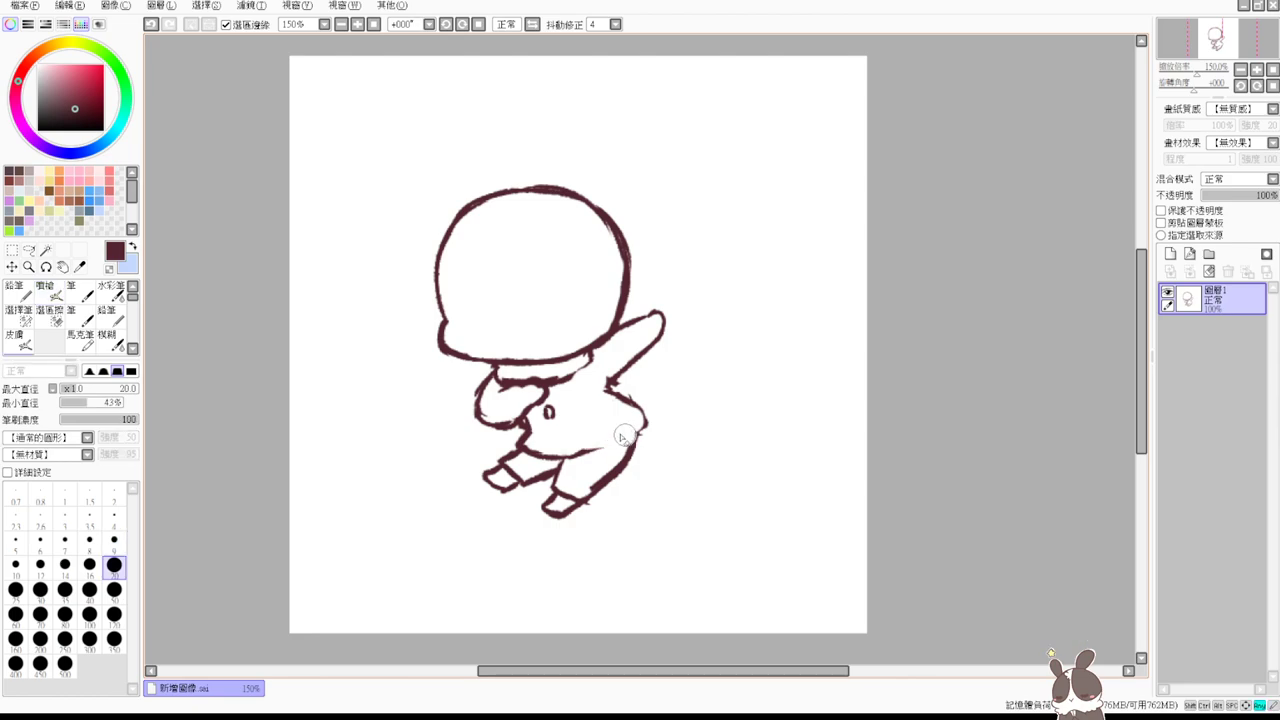
mouse_move(604, 395)
mouse_down()
mouse_move(622, 408)
mouse_move(609, 393)
mouse_move(607, 411)
mouse_move(612, 397)
mouse_move(611, 411)
mouse_move(648, 428)
mouse_move(636, 442)
mouse_move(649, 437)
mouse_up()
key(b)
key(e)
key(b)
key(e)
key(b)
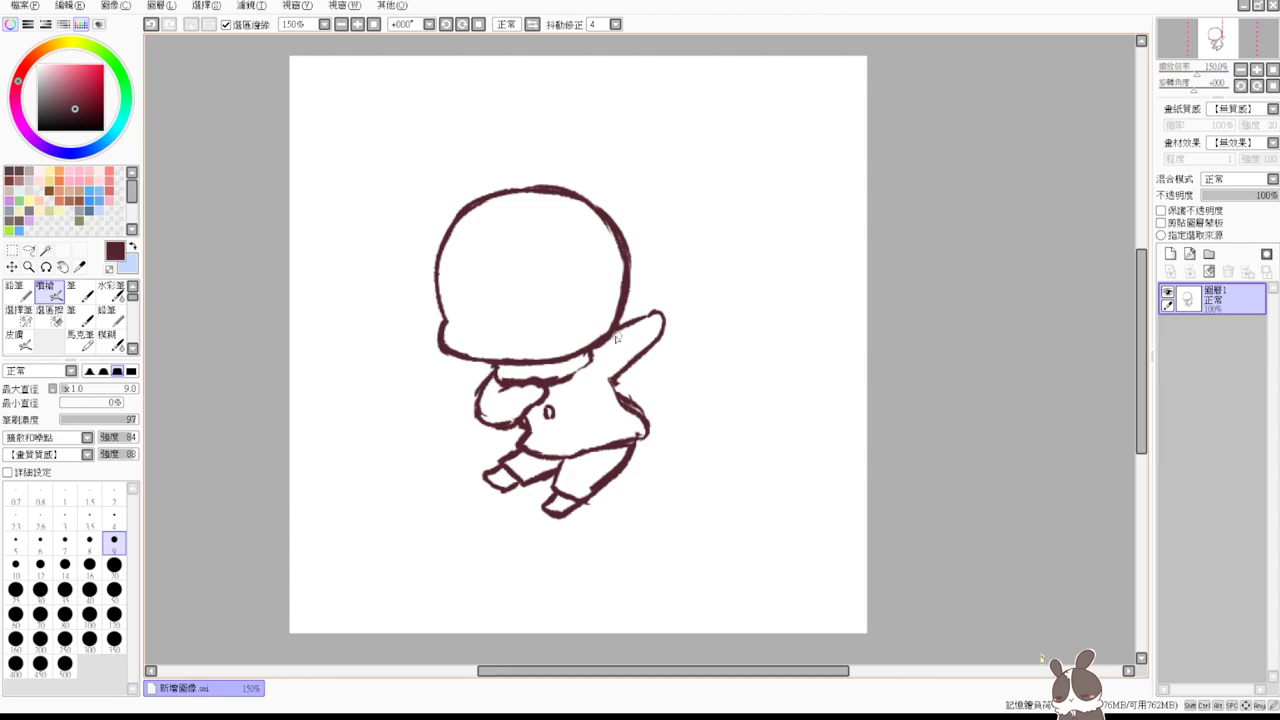
- Draw a sleeve cuff line across the raised arm near the head
mouse_move(616, 338)
mouse_down()
mouse_move(632, 366)
mouse_move(660, 338)
mouse_move(641, 344)
mouse_up()
key(e)
key(b)
key(e)
- Redraw the front arm with a narrower forearm folded against the upper arm, cleaning its edges with a size 9 eraser
mouse_move(490, 413)
mouse_down()
mouse_move(505, 424)
mouse_move(480, 397)
mouse_up()
key(a)
mouse_move(474, 411)
mouse_down()
mouse_move(499, 400)
mouse_move(512, 423)
mouse_up()
key(e)
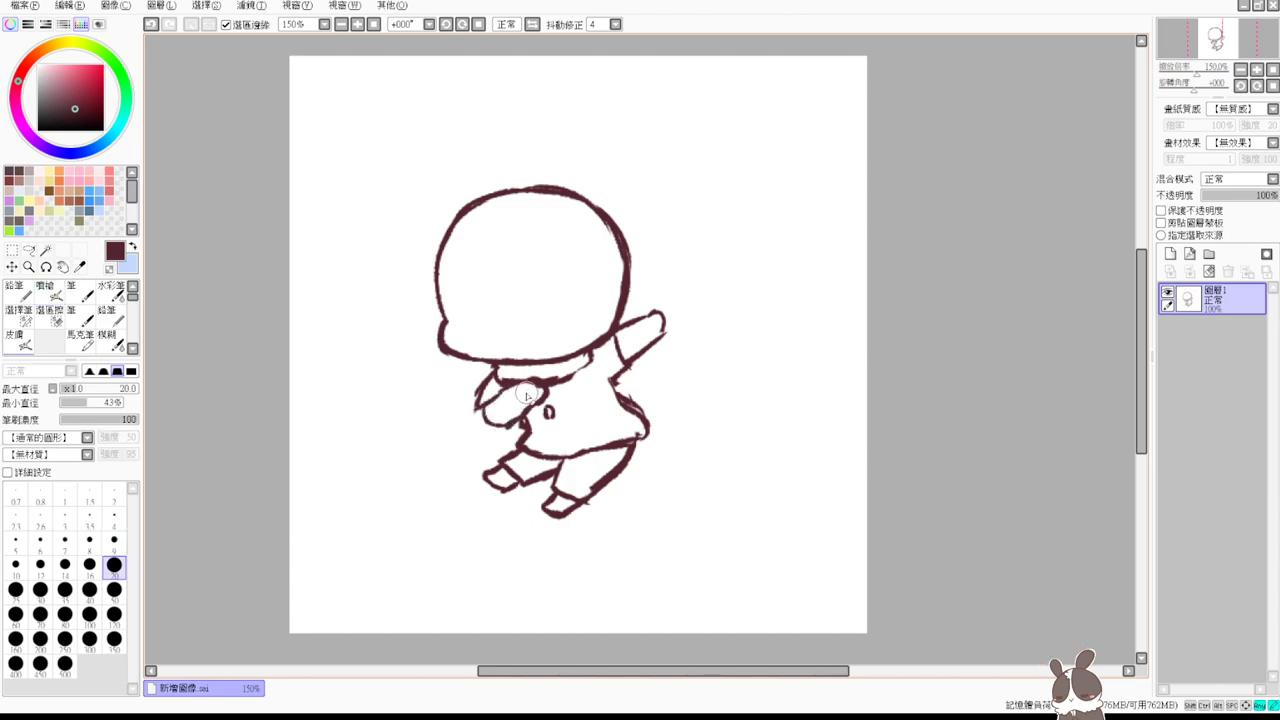
key(e)
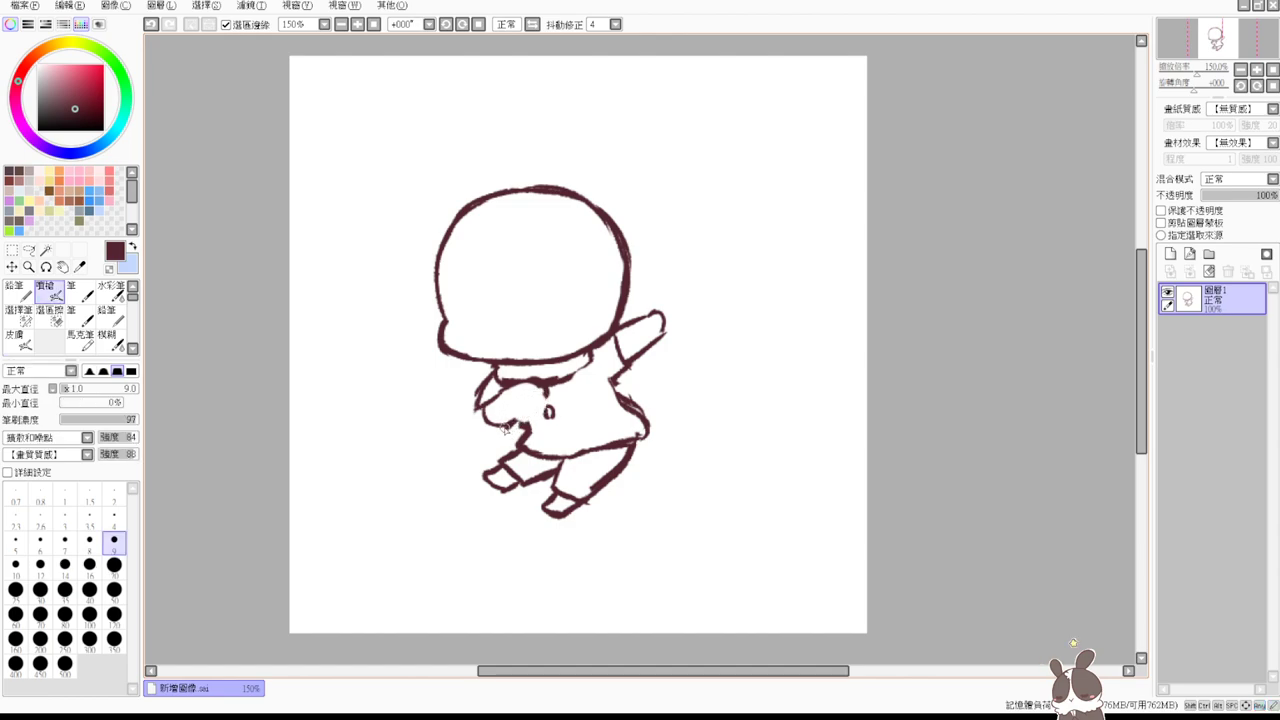
drag(507, 428, 545, 396)
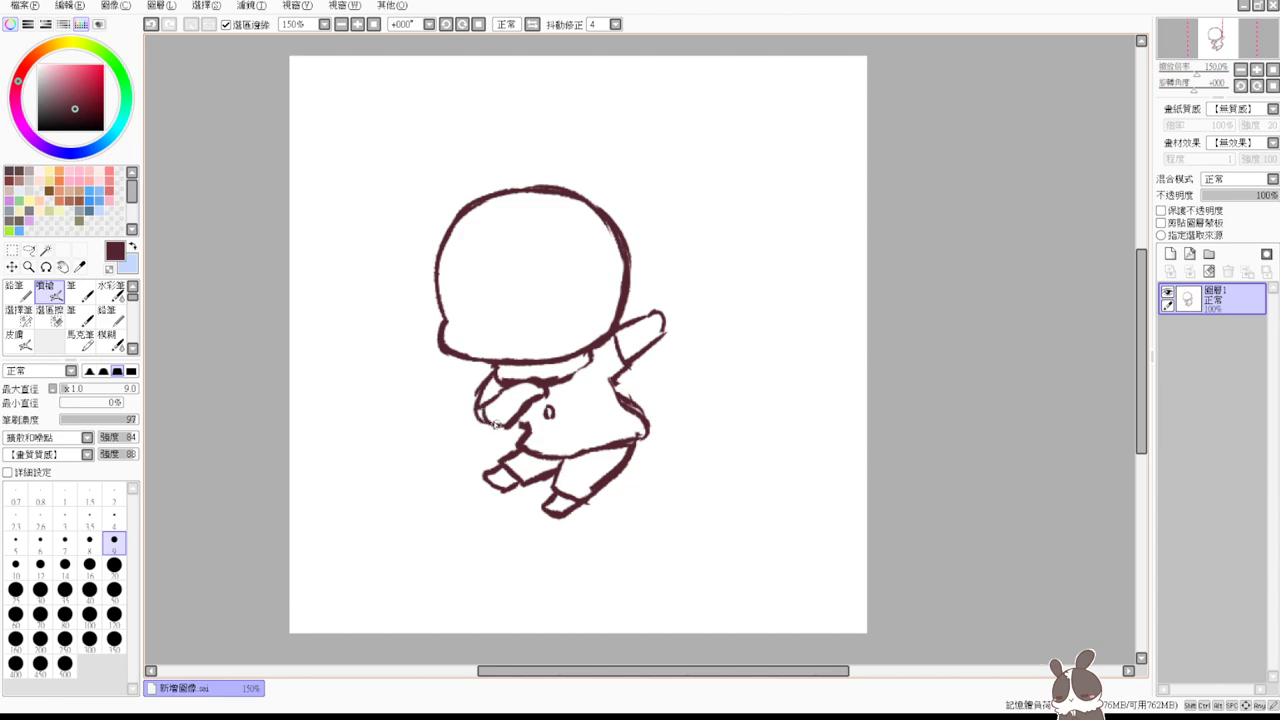
key(e)
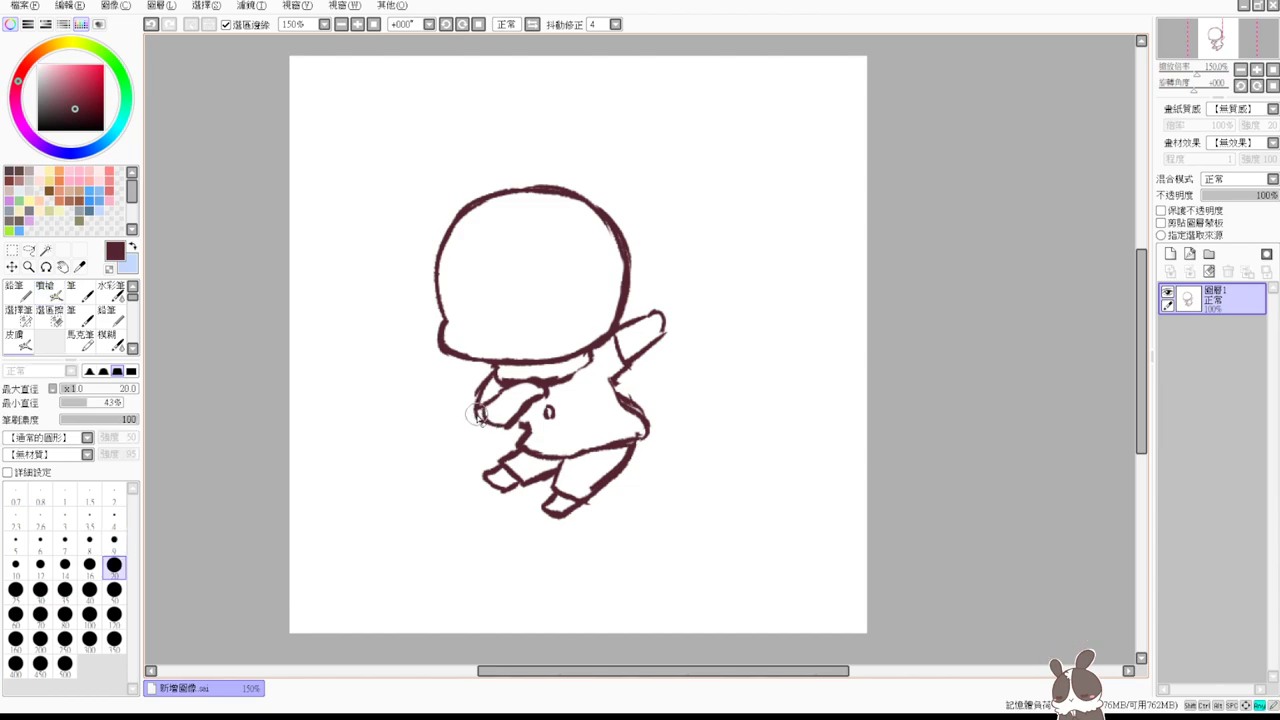
click(114, 540)
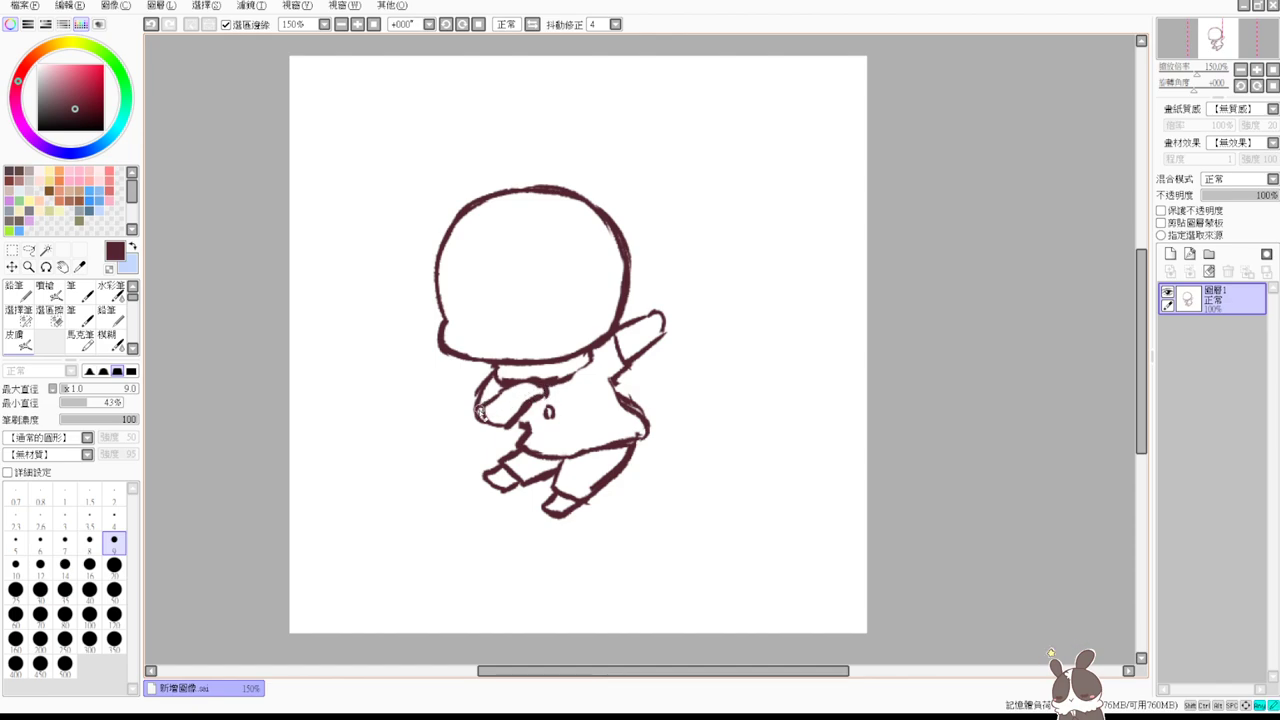
key(v)
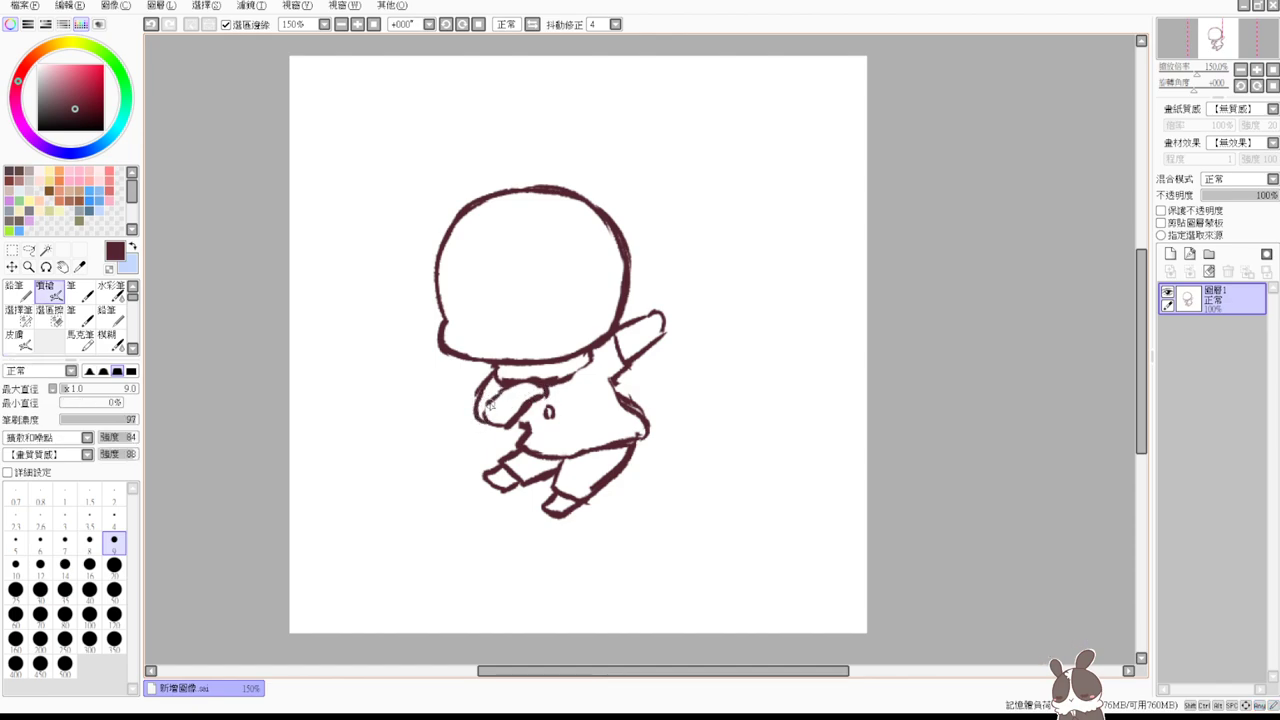
drag(484, 418, 491, 400)
- Redraw the shirt's back edge as a smoother, slimmer curve down to the hem and tidy the lines below the front arm
mouse_move(588, 360)
mouse_down()
mouse_move(566, 390)
mouse_move(628, 424)
mouse_up()
key(e)
key(v)
drag(612, 380, 648, 432)
key(e)
drag(647, 430, 642, 446)
key(v)
mouse_move(627, 402)
mouse_down()
mouse_move(640, 440)
mouse_move(622, 462)
mouse_up()
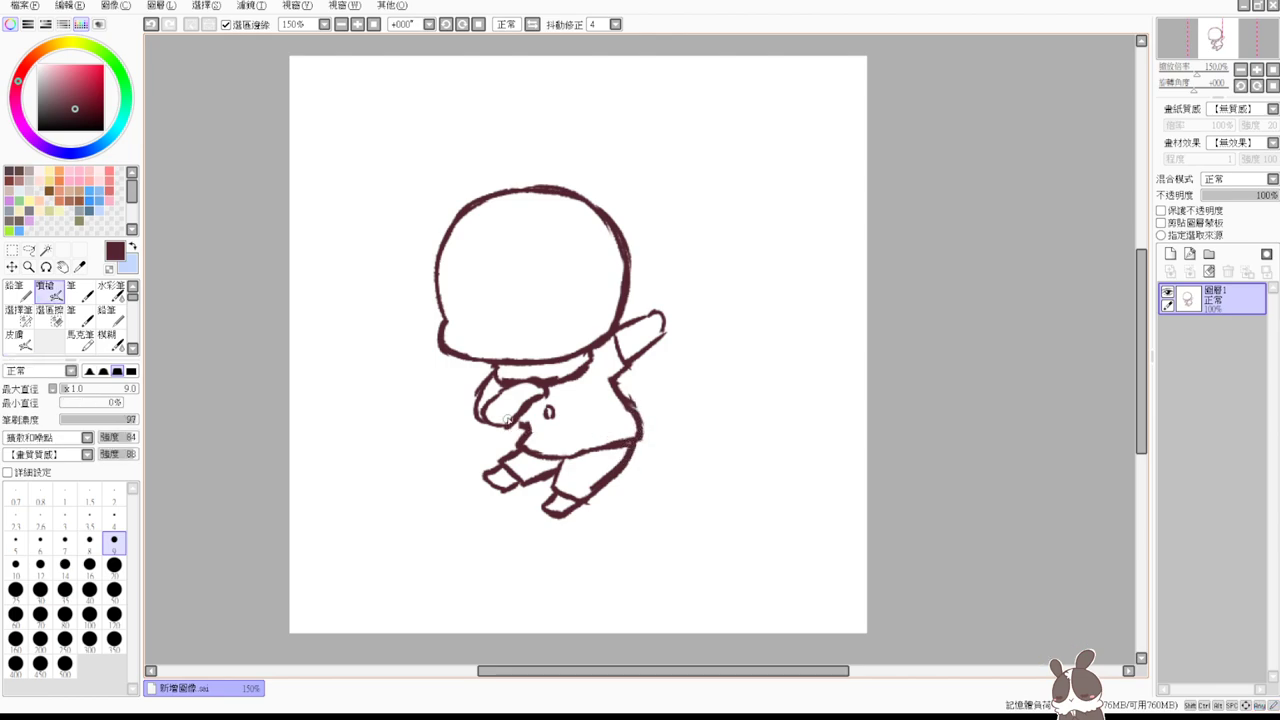
key(e)
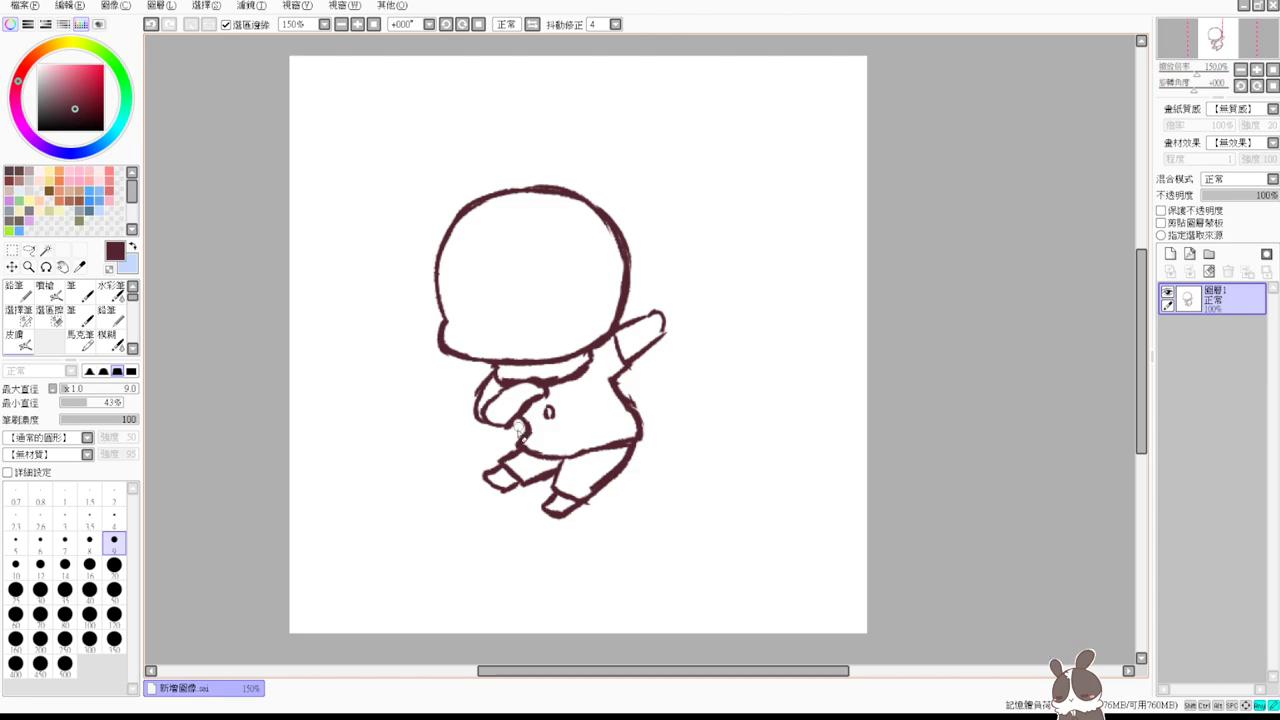
key(v)
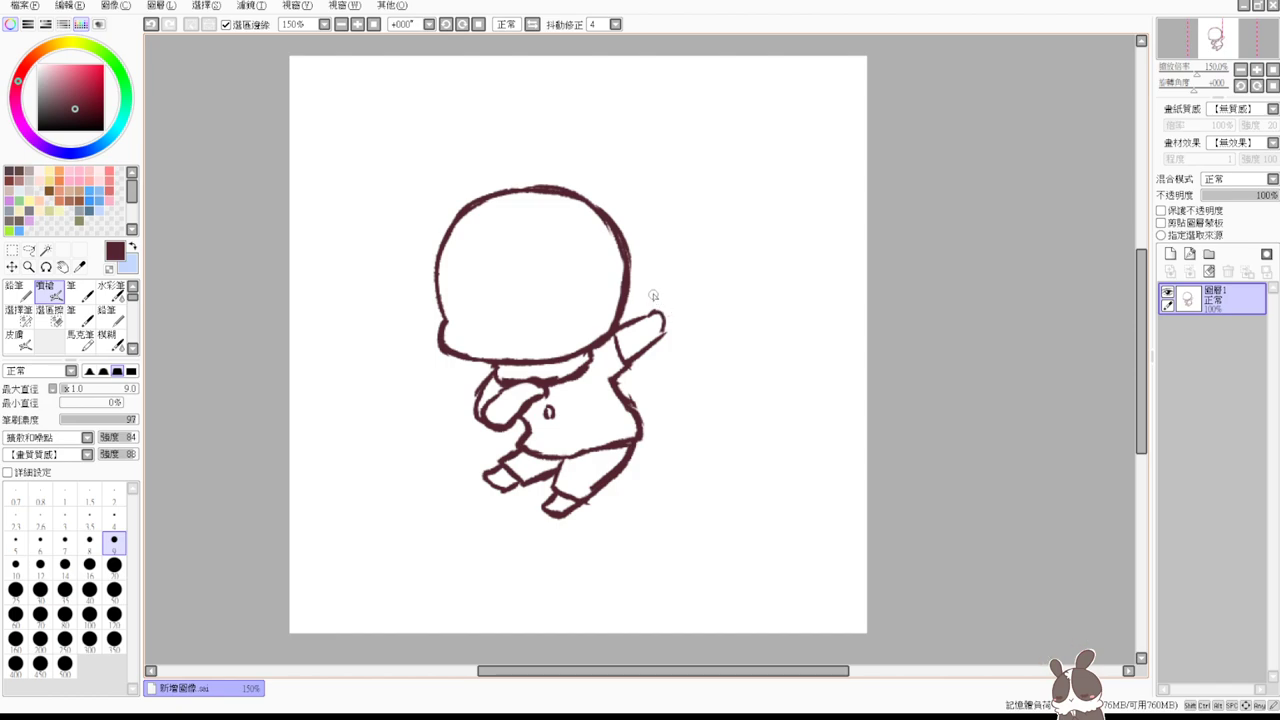
- Draw two small oval eyes low on the face
mouse_move(468, 318)
mouse_down()
mouse_move(458, 330)
mouse_move(540, 319)
mouse_move(540, 333)
mouse_up()
key(ctrl+z)
key(ctrl+z)
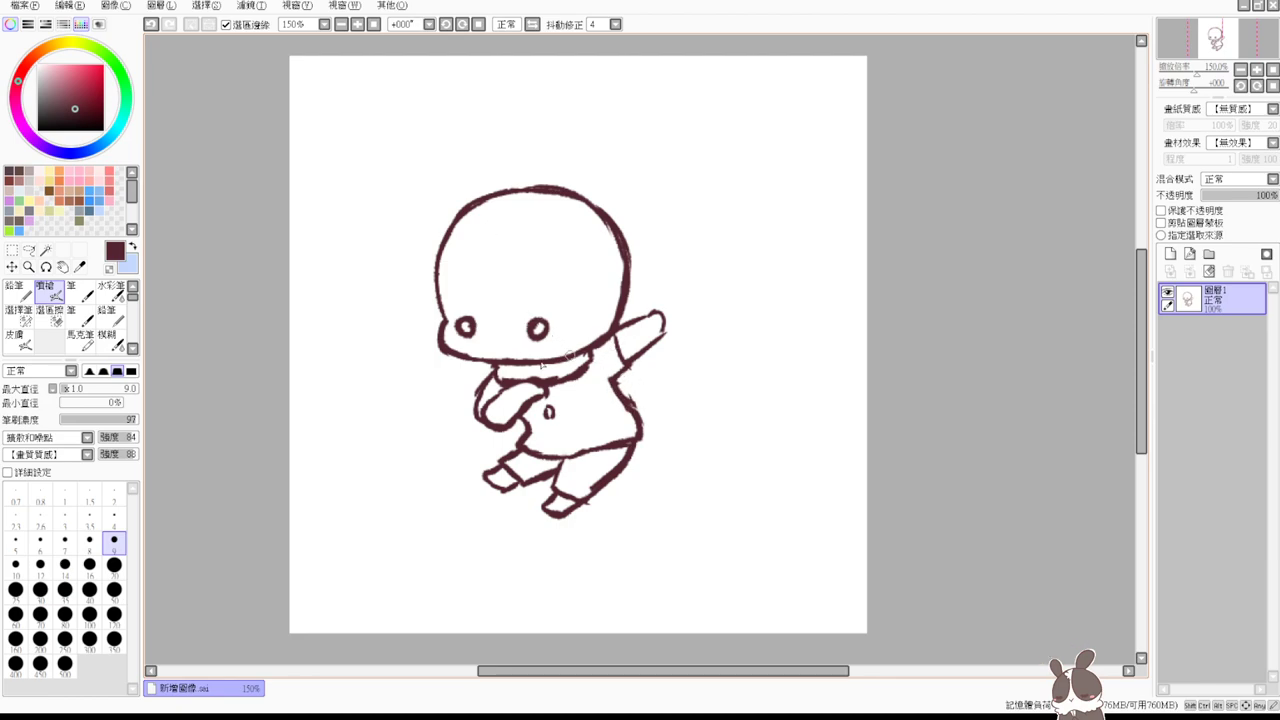
- Draw a short cape curving down from the raised arm behind the back, with a jagged lower edge
drag(492, 360, 386, 443)
key(ctrl+z)
mouse_move(631, 372)
mouse_down()
mouse_move(682, 453)
mouse_move(634, 476)
mouse_move(675, 475)
mouse_up()
key(ctrl+z)
key(ctrl+z)
key(ctrl+z)
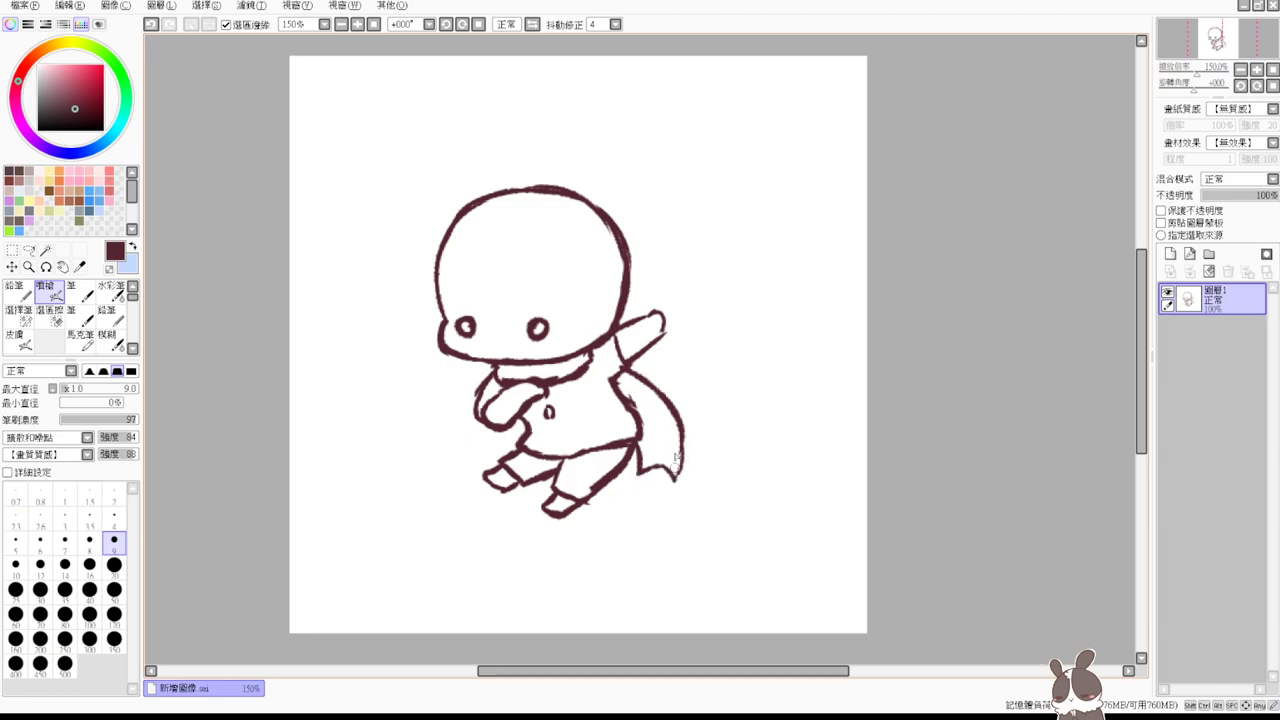
drag(682, 428, 672, 486)
- Try rotating the whole figure counterclockwise with a free transform
key(ctrl+t)
mouse_move(791, 423)
mouse_down()
mouse_move(737, 563)
mouse_move(674, 566)
mouse_move(833, 463)
mouse_move(817, 306)
mouse_move(806, 323)
mouse_up()
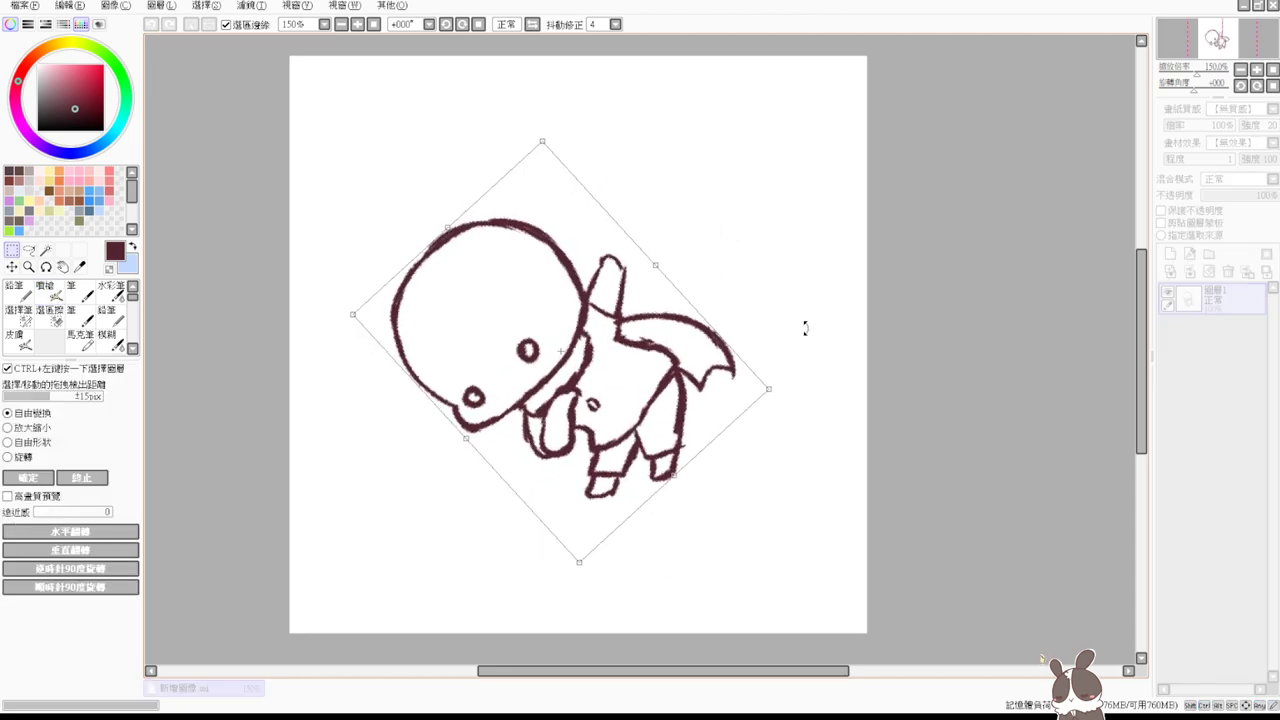
key(Return)
key(ctrl+z)
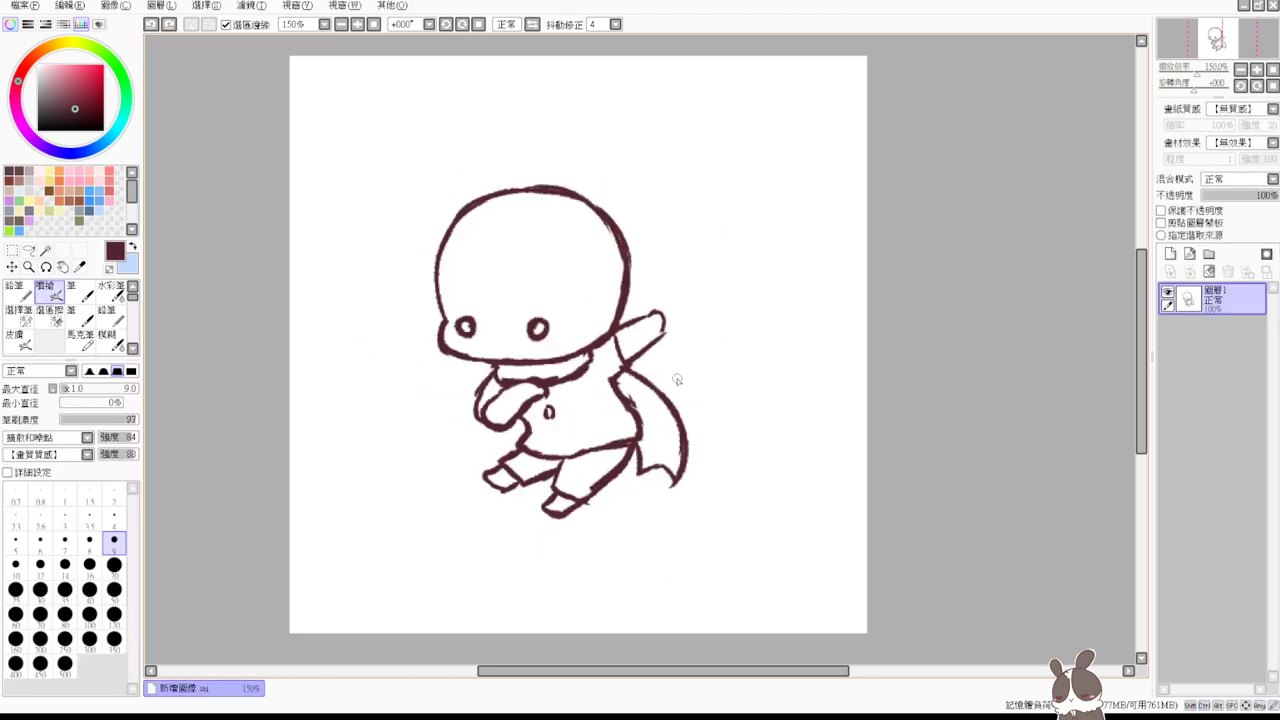
- Draw jagged bangs across the forehead above the eyes, with a short tick above each end
click(978, 379)
mouse_move(453, 250)
mouse_down()
mouse_move(475, 298)
mouse_move(481, 287)
mouse_move(512, 302)
mouse_move(537, 295)
mouse_move(554, 265)
mouse_move(511, 300)
mouse_move(538, 271)
mouse_move(541, 297)
mouse_move(579, 263)
mouse_up()
key(ctrl+z)
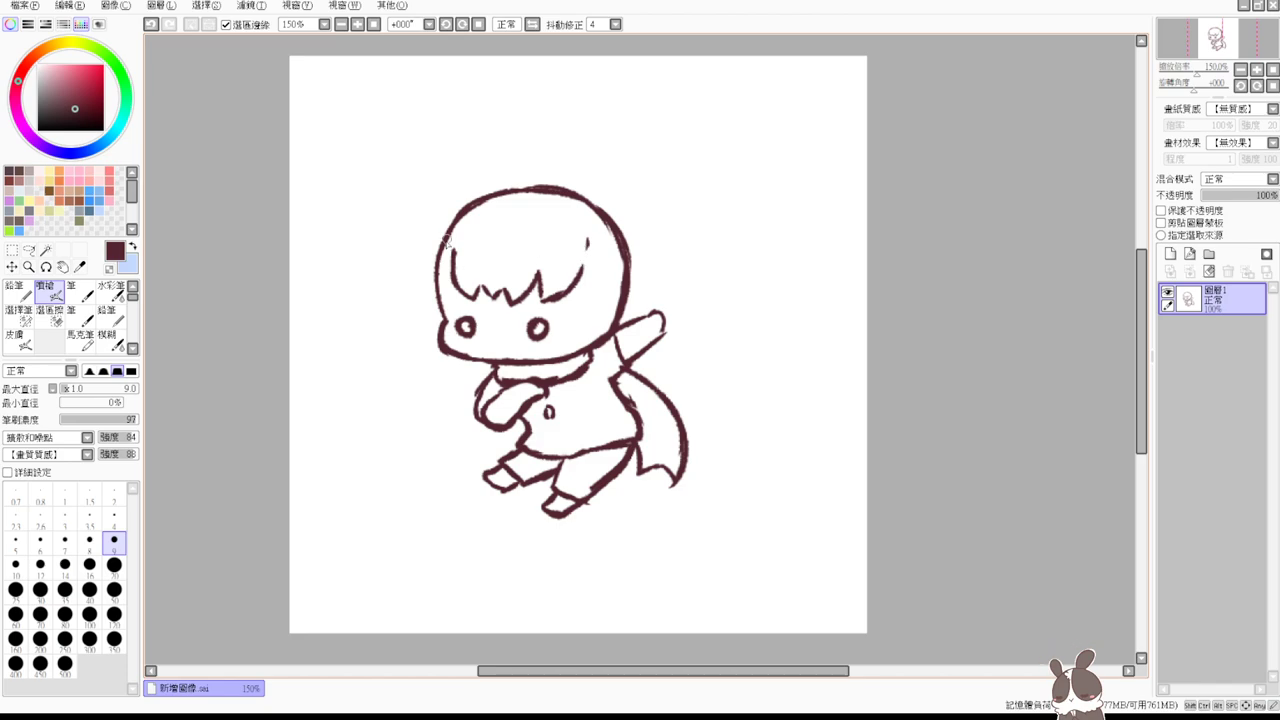
key(e)
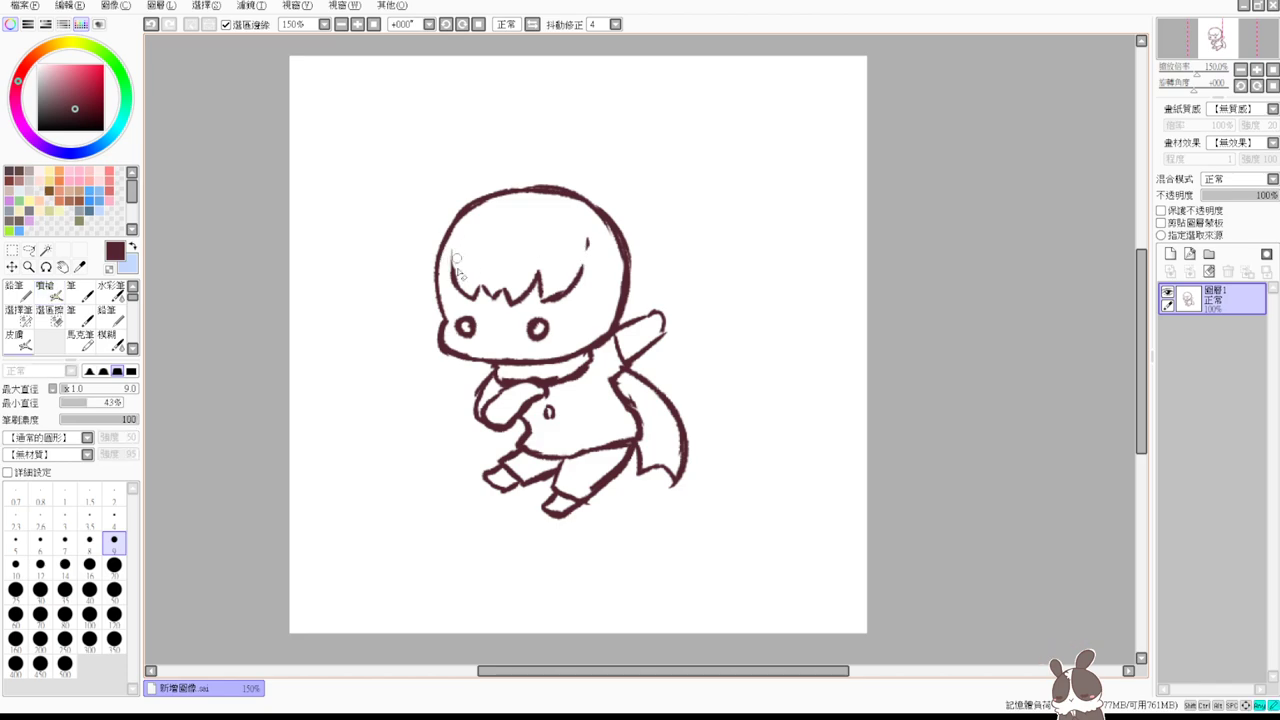
key(v)
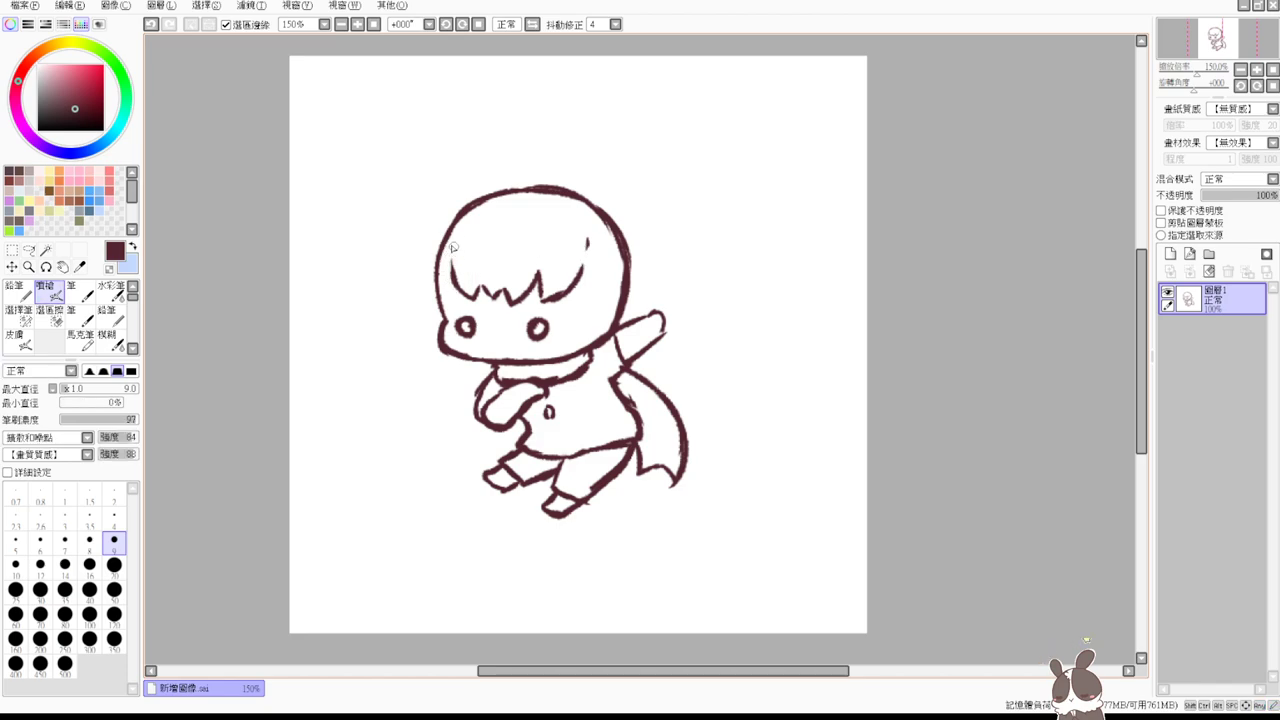
drag(453, 239, 453, 247)
key(ctrl+z)
- Draw the inner edge of the rear side lock from the bangs' end straight down past the cheek
drag(584, 267, 578, 347)
key(ctrl+z)
drag(584, 265, 577, 350)
key(ctrl+z)
drag(586, 272, 584, 348)
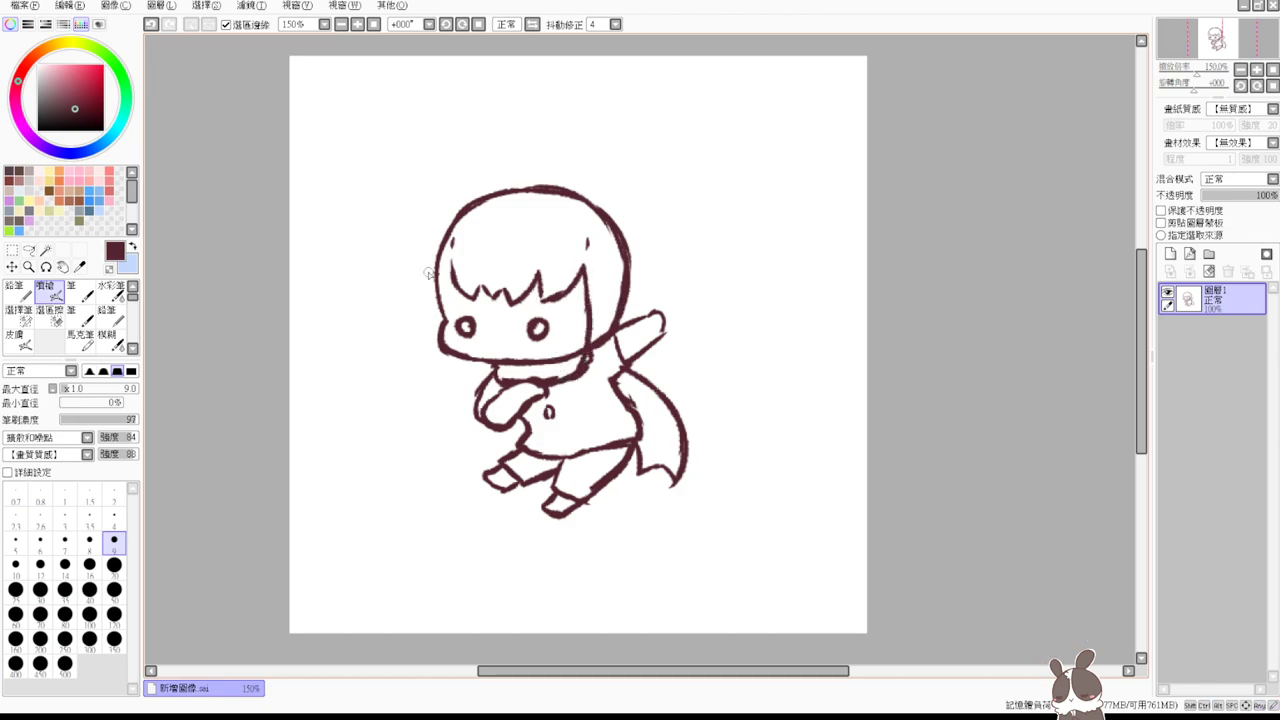
- Draw the front side lock, with an inner edge along the face and an outer curve ending in a point near the chin
drag(453, 262, 447, 322)
key(ctrl+z)
drag(452, 258, 446, 320)
drag(430, 248, 424, 318)
key(ctrl+z)
drag(432, 248, 423, 338)
mouse_move(431, 274)
mouse_down()
mouse_move(427, 349)
mouse_move(460, 374)
mouse_up()
key(ctrl+z)
- Erase the head outline behind the rear side lock and draw the lock's outer edge down to a point at the neck
key(e)
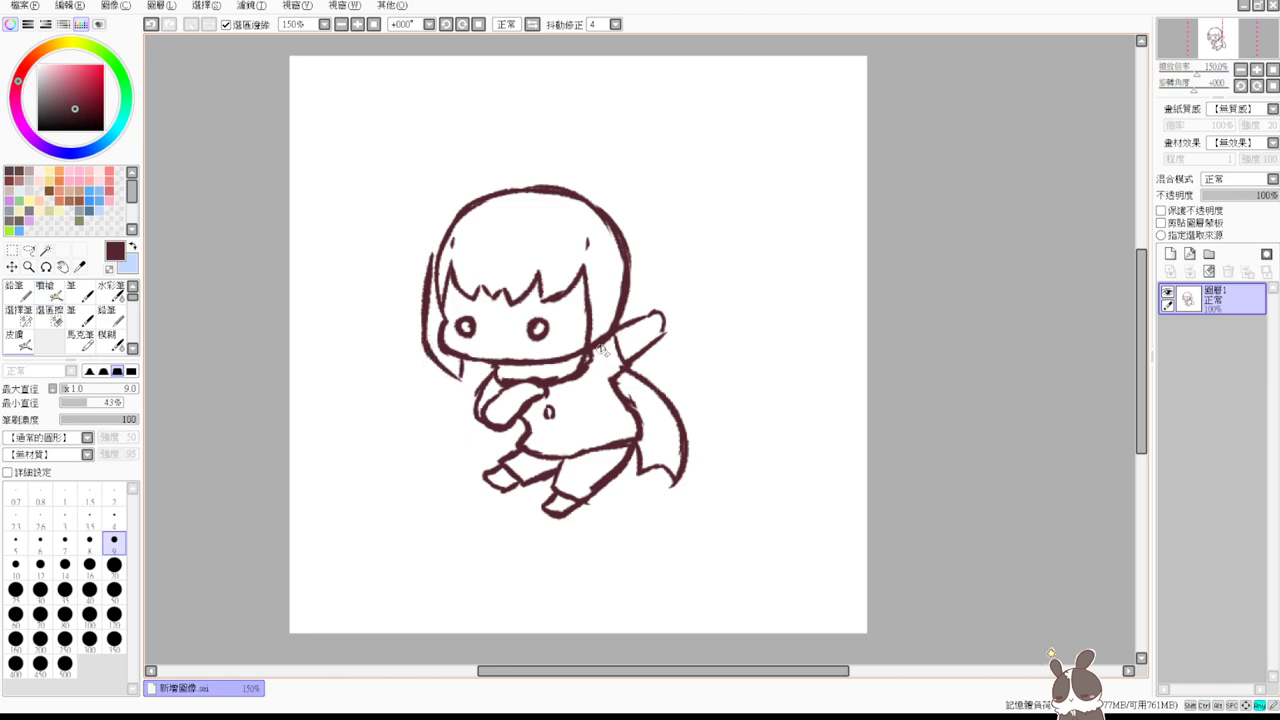
mouse_move(602, 331)
mouse_down()
mouse_move(592, 360)
mouse_move(614, 334)
mouse_up()
key(b)
mouse_move(612, 288)
mouse_down()
mouse_move(614, 350)
mouse_move(600, 367)
mouse_up()
mouse_move(586, 350)
mouse_down()
mouse_move(591, 372)
mouse_move(617, 348)
mouse_move(605, 325)
mouse_move(608, 346)
mouse_up()
key(e)
drag(609, 266, 608, 312)
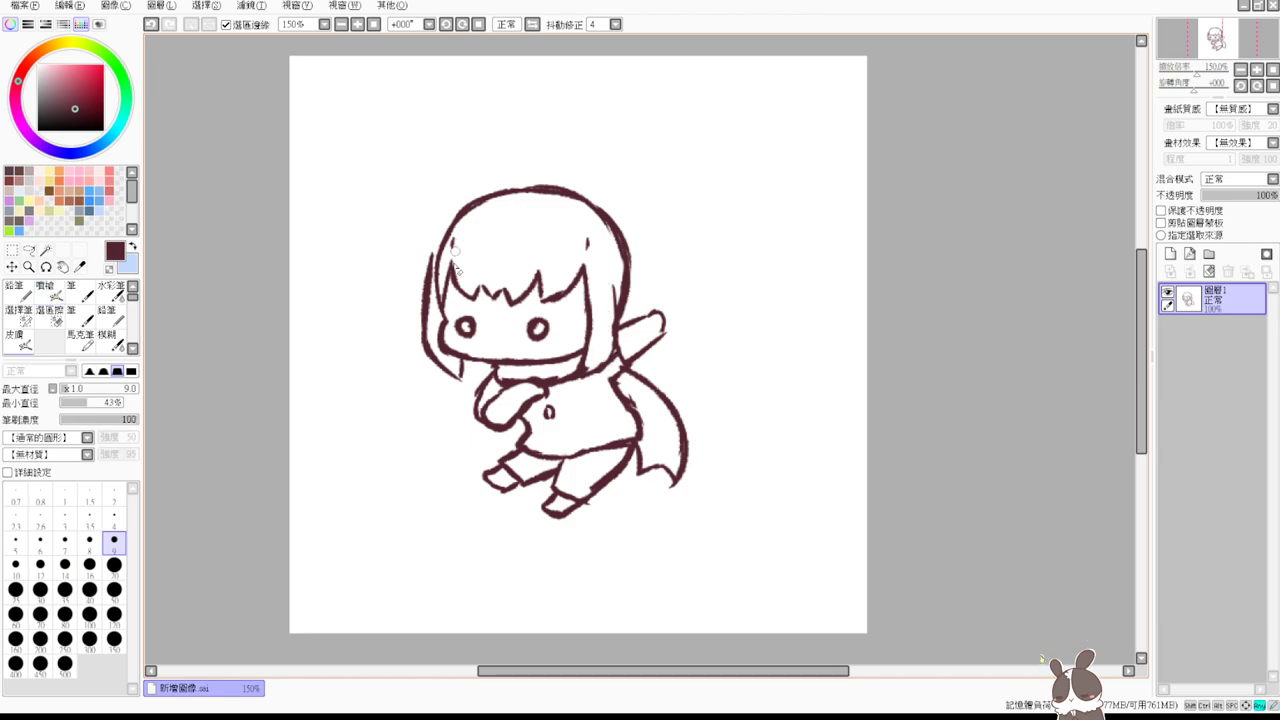
- Erase the old head outline around the hair and draw a hair crown arc slightly above the original skull
mouse_move(443, 280)
mouse_down()
mouse_move(440, 296)
mouse_move(443, 246)
mouse_move(436, 304)
mouse_move(440, 294)
mouse_up()
key(v)
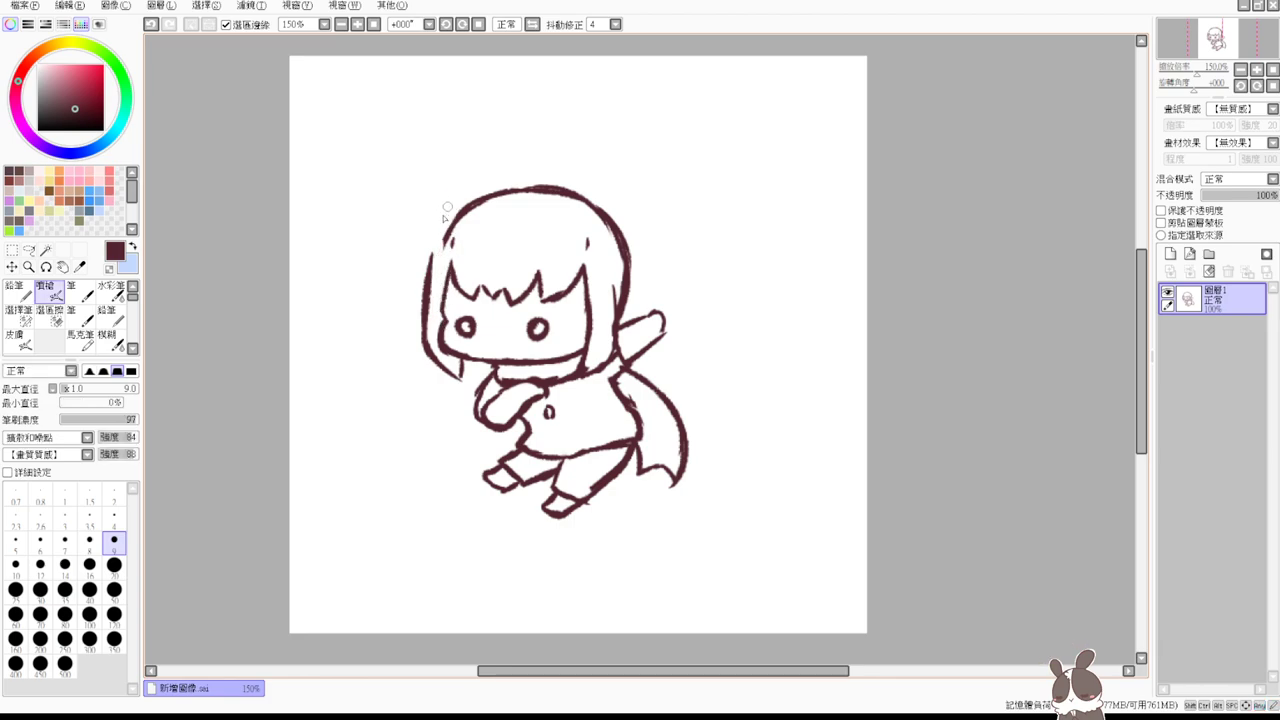
key(e)
drag(447, 250, 463, 201)
key(b)
drag(443, 230, 512, 184)
mouse_move(462, 207)
mouse_down()
mouse_move(601, 193)
mouse_move(460, 216)
mouse_move(570, 189)
mouse_move(514, 203)
mouse_move(593, 198)
mouse_move(531, 193)
mouse_move(611, 211)
mouse_move(631, 244)
mouse_move(604, 238)
mouse_move(617, 230)
mouse_move(607, 220)
mouse_move(627, 280)
mouse_move(612, 347)
mouse_up()
key(e)
key(b)
key(e)
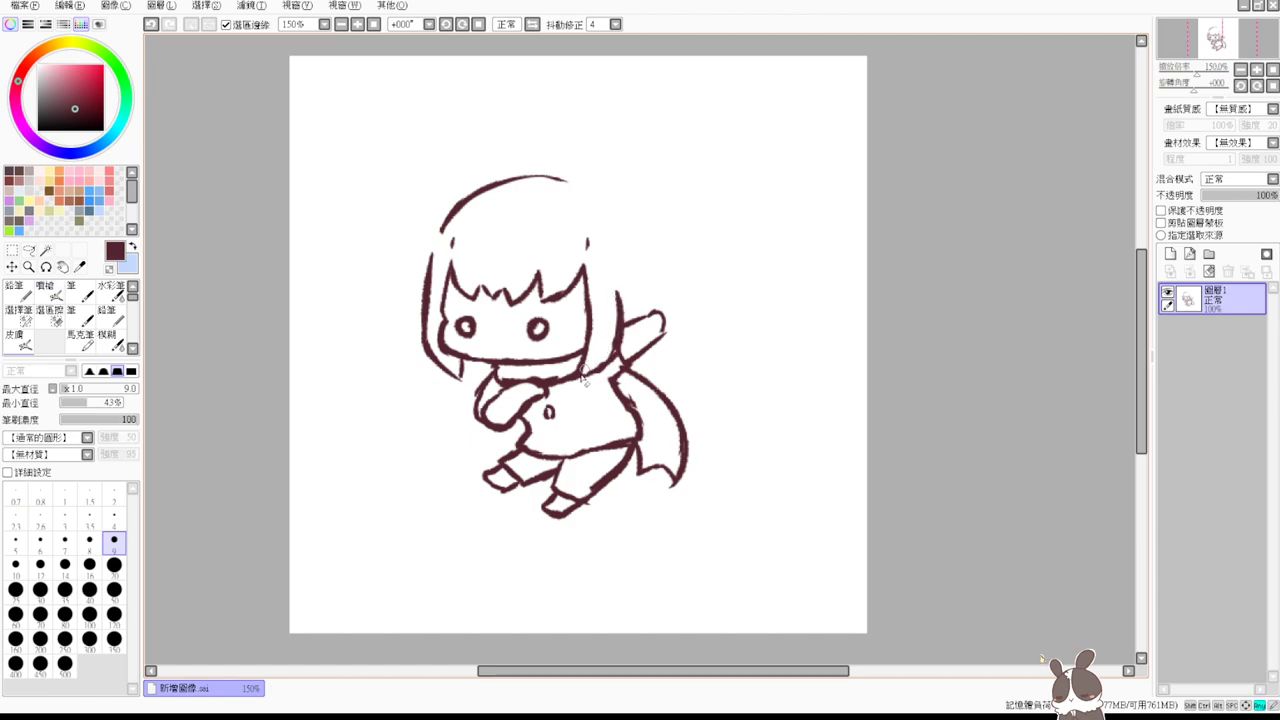
- Draw the back of the hair as a curve from behind the crown down to the raised arm
key(a)
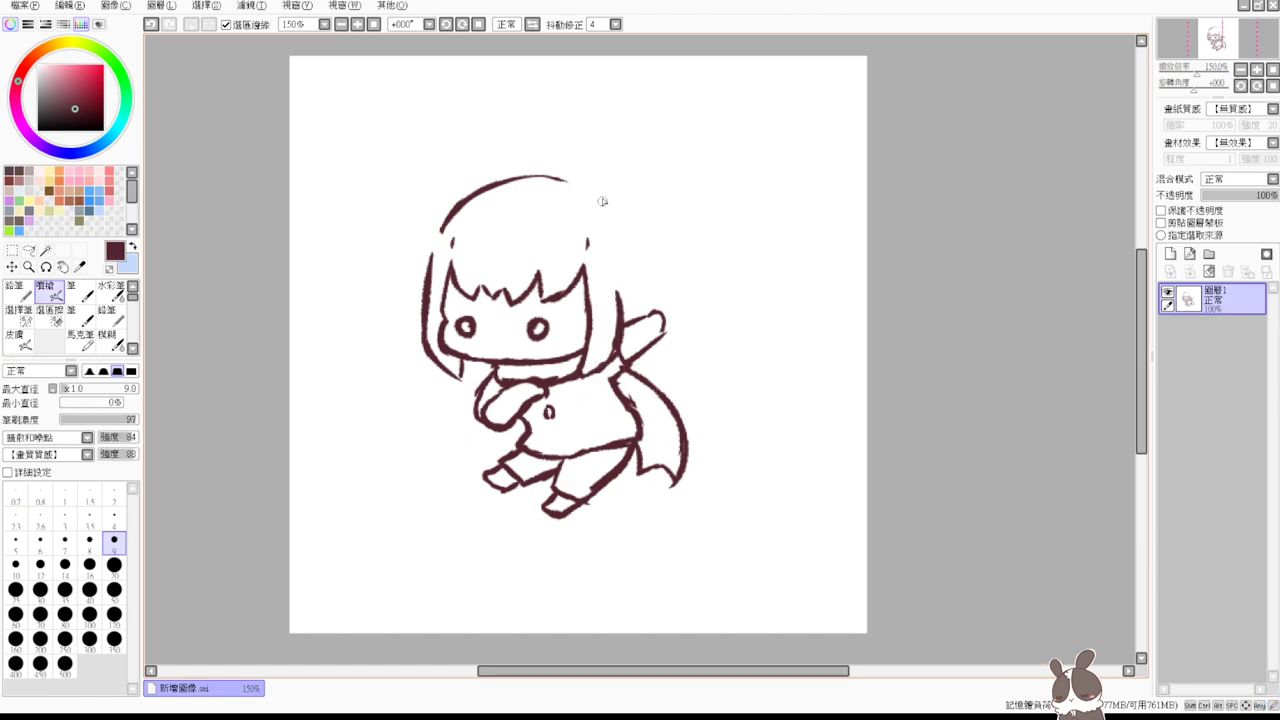
mouse_move(607, 200)
mouse_down()
mouse_move(626, 255)
mouse_move(630, 235)
mouse_move(641, 279)
mouse_up()
key(ctrl+z)
key(ctrl+z)
drag(609, 203, 645, 287)
drag(634, 233, 643, 307)
key(ctrl+z)
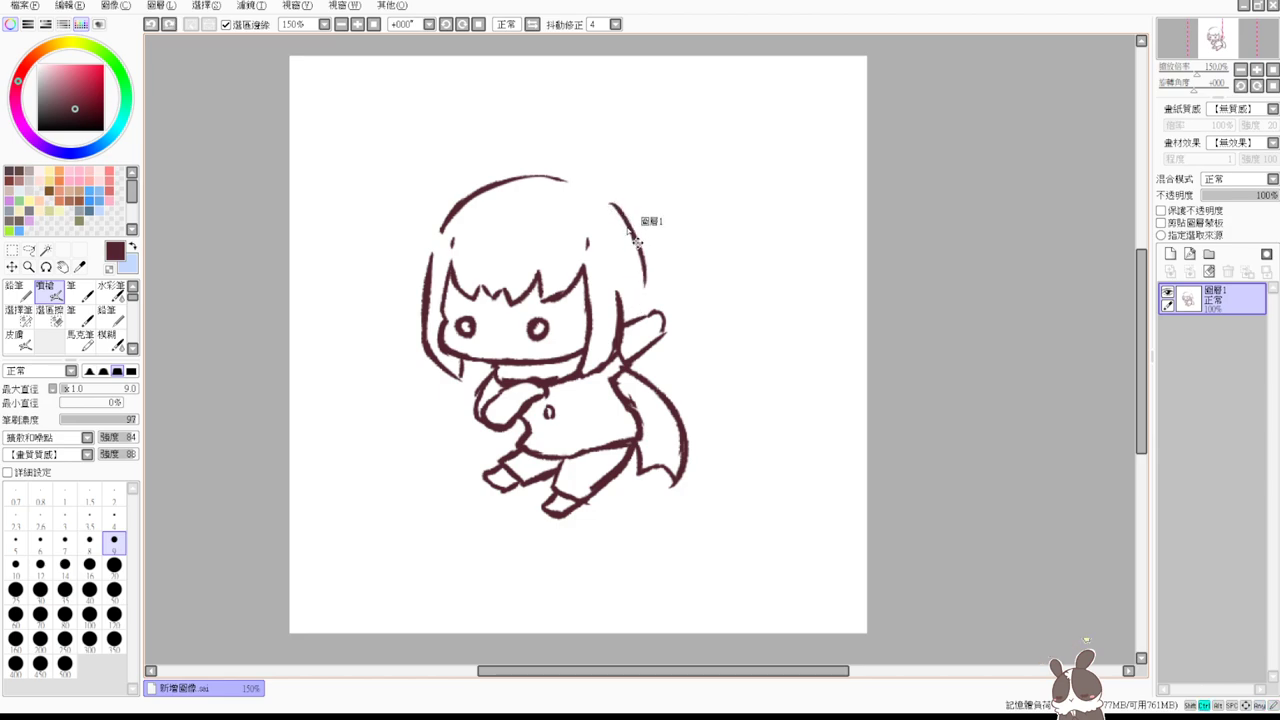
key(ctrl+z)
mouse_move(611, 205)
mouse_down()
mouse_move(637, 268)
mouse_move(639, 257)
mouse_move(639, 296)
mouse_up()
key(ctrl+z)
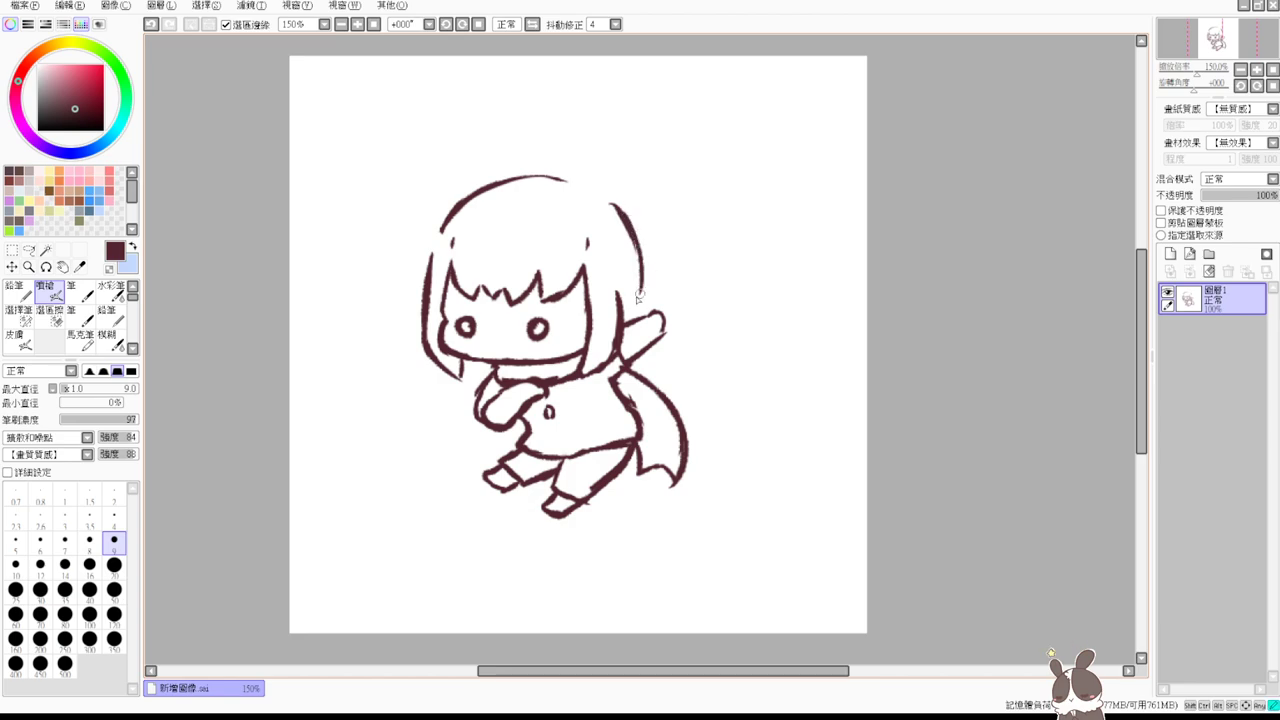
drag(634, 241, 638, 313)
key(ctrl+z)
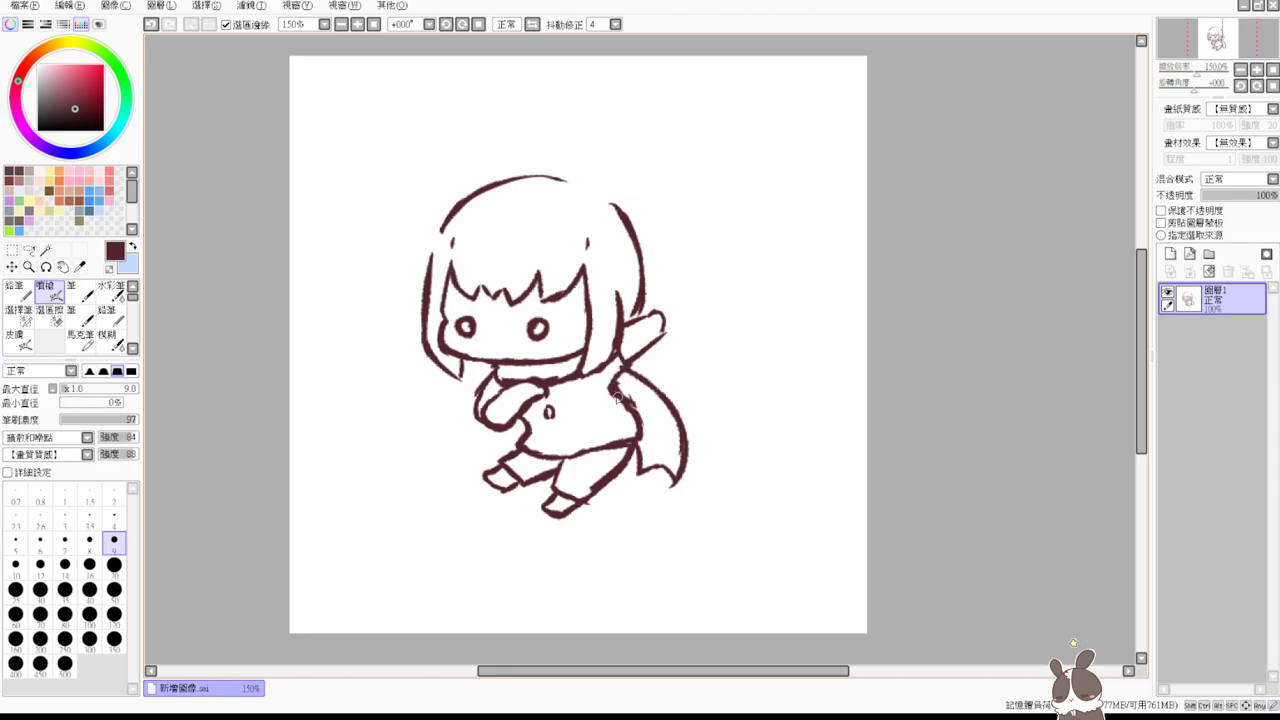
- Clean up the overlapping lines along the shirt's back edge beside the cape
key(e)
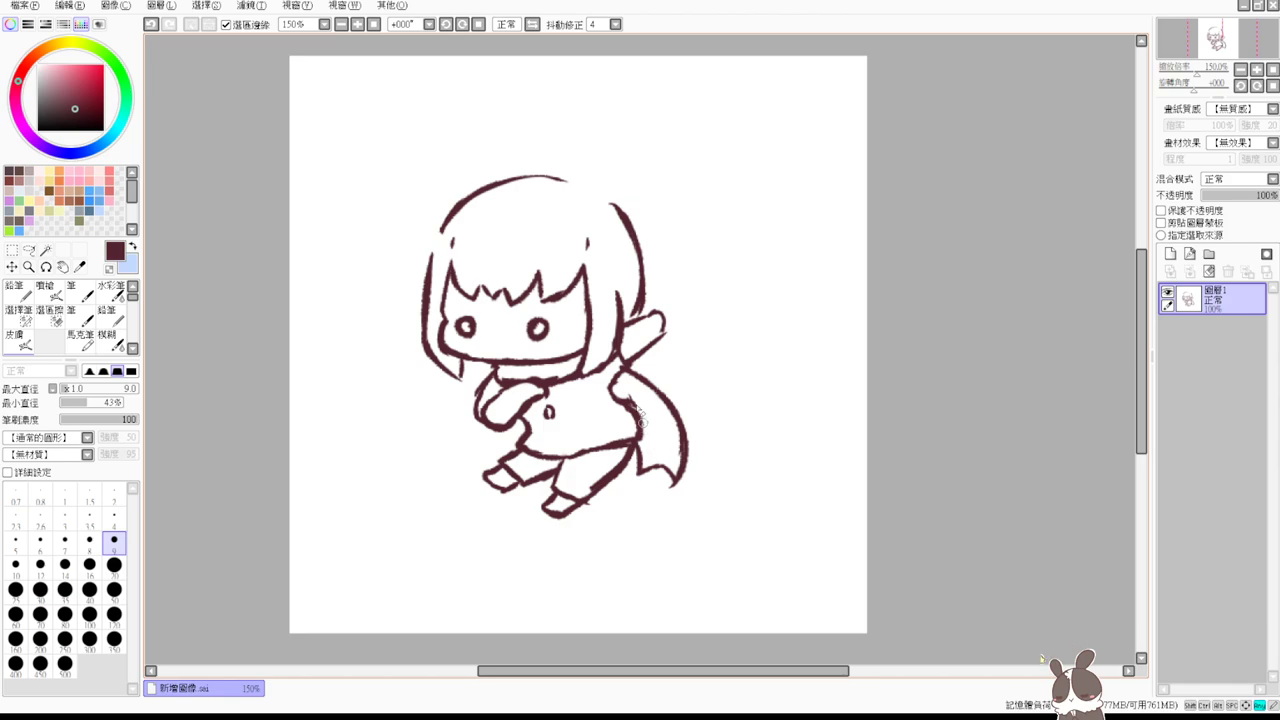
key(v)
drag(618, 402, 642, 446)
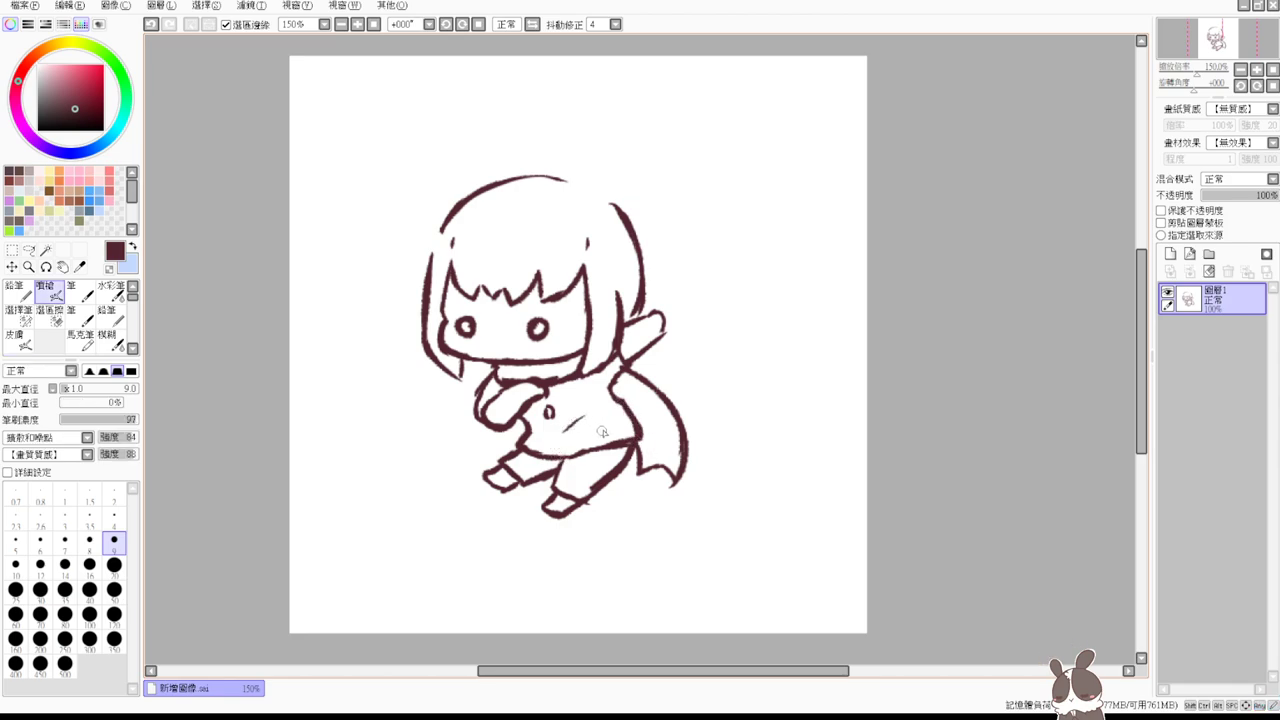
key(ctrl+z)
- Erase the raised rear arm and redraw it pointing more steeply upward behind the hair
key(e)
mouse_move(626, 371)
mouse_down()
mouse_move(611, 388)
mouse_move(662, 338)
mouse_move(655, 318)
mouse_move(630, 327)
mouse_move(648, 301)
mouse_move(670, 322)
mouse_move(668, 300)
mouse_move(670, 326)
mouse_move(634, 361)
mouse_move(664, 294)
mouse_move(670, 312)
mouse_move(639, 362)
mouse_up()
key(v)
key(e)
key(v)
key(e)
key(b)
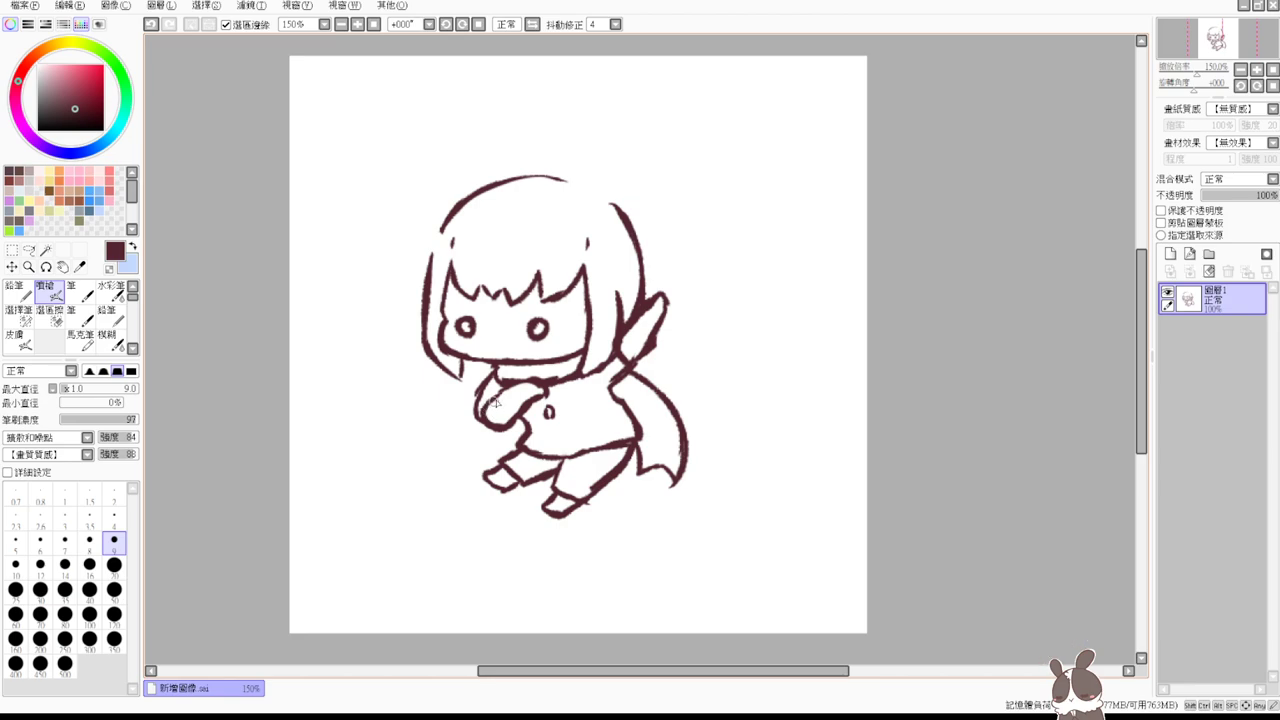
- Lasso the folded front arm, scale it down slightly toward the chest with a free transform, and deselect it
click(29, 250)
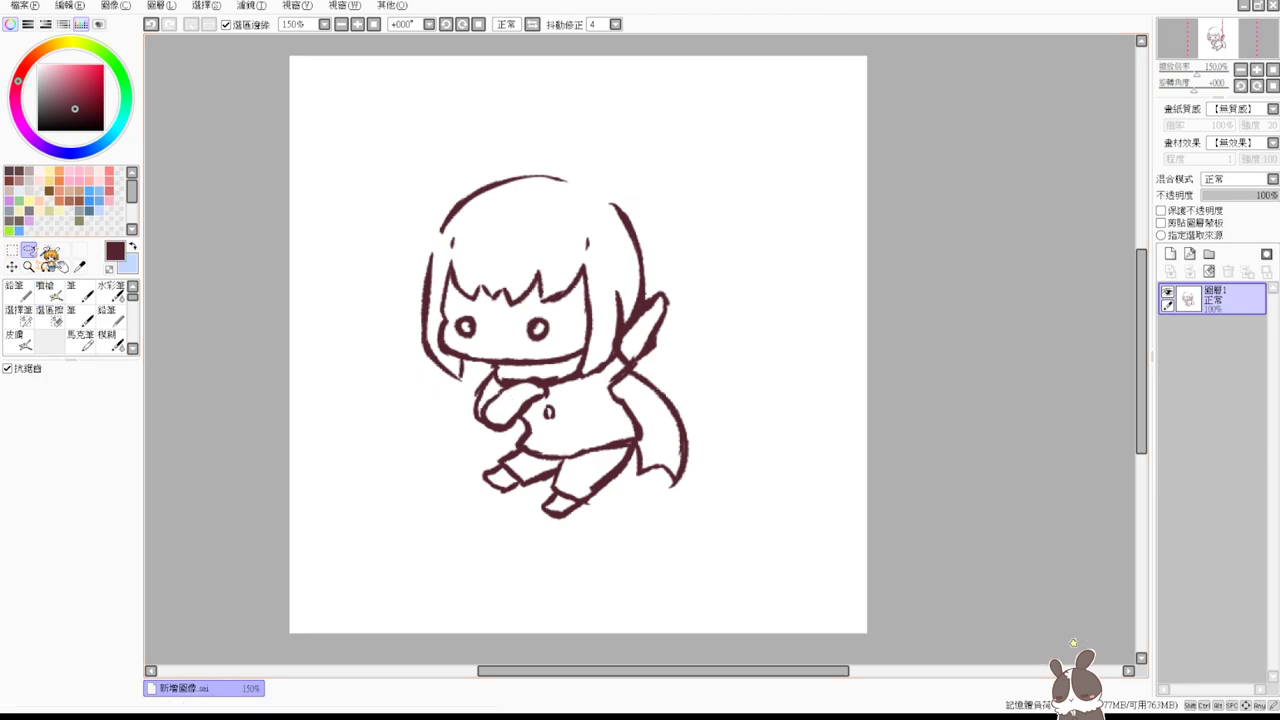
mouse_move(467, 408)
mouse_down()
mouse_move(485, 449)
mouse_move(514, 438)
mouse_up()
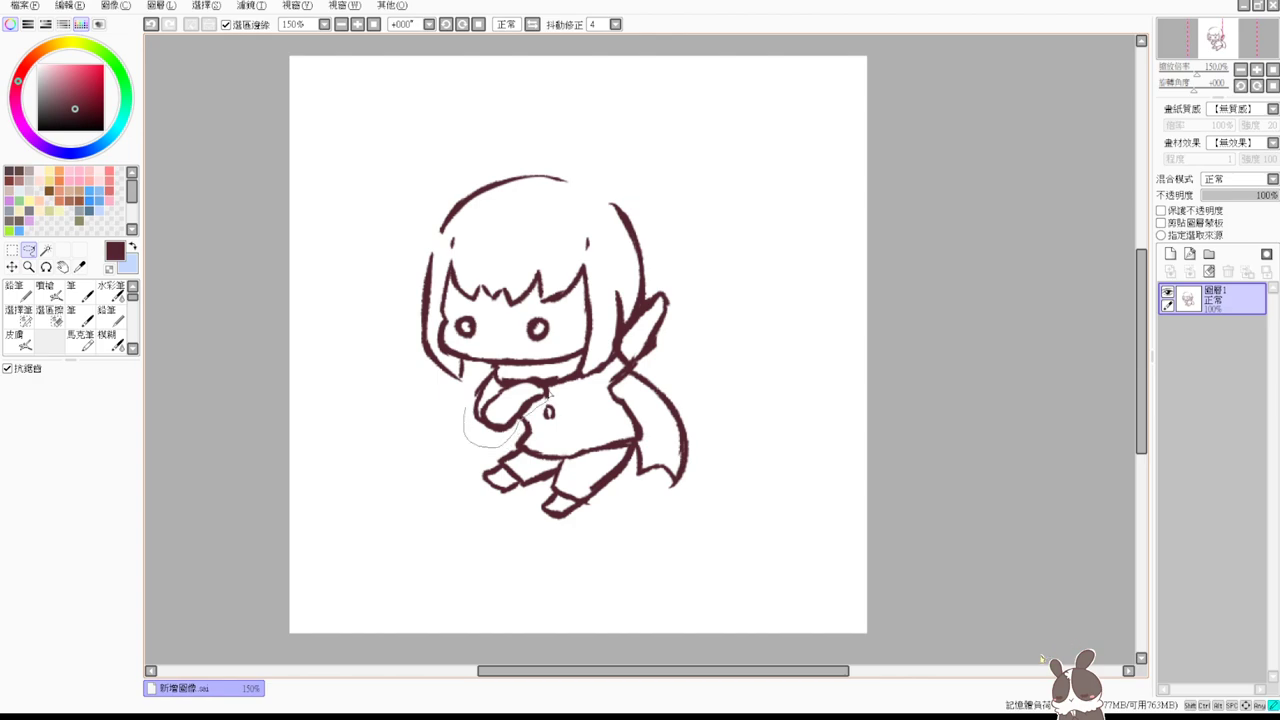
drag(466, 408, 471, 414)
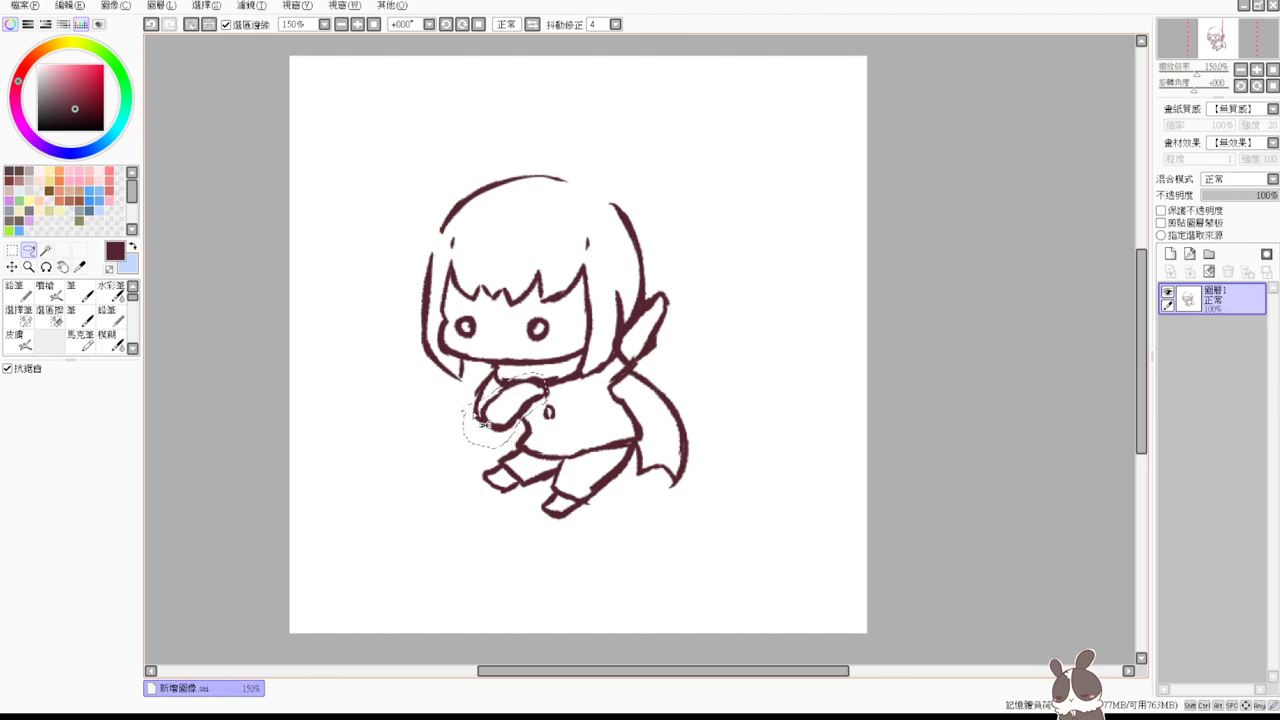
key(ctrl+t)
drag(541, 379, 523, 405)
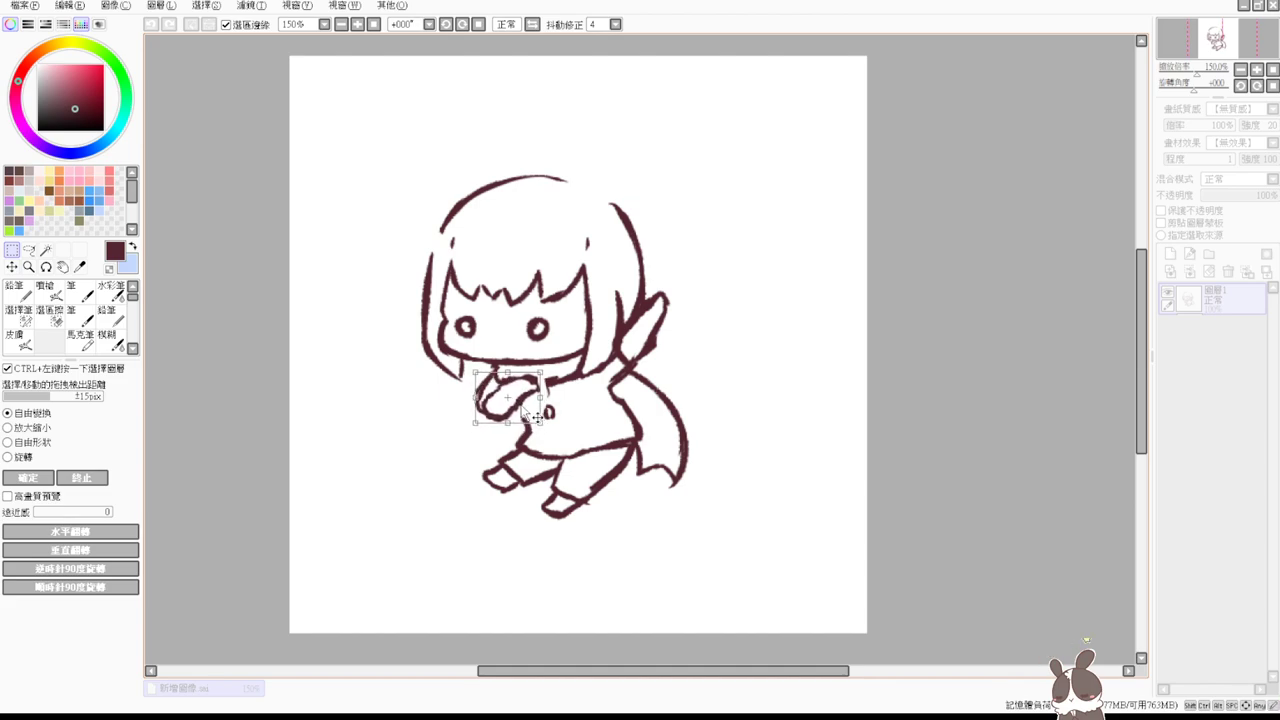
key(Return)
key(ctrl+d)
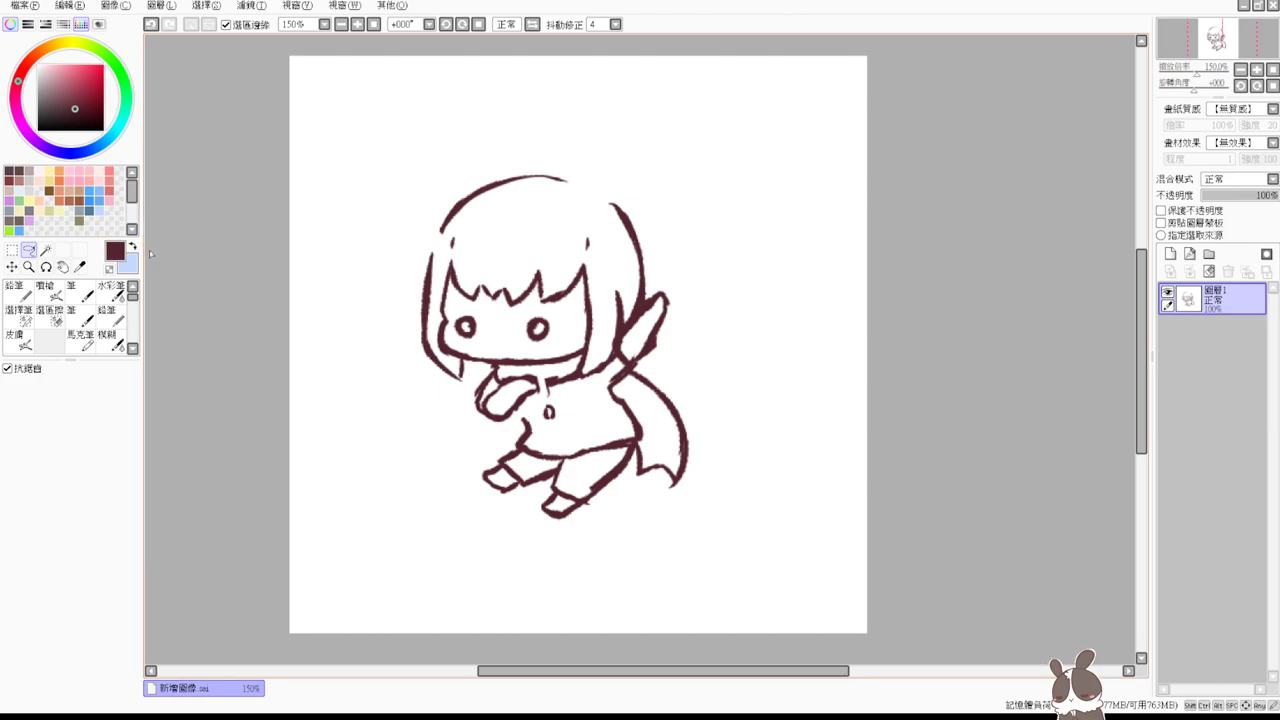
- Tidy the shirt lines around the resized front arm and redraw the raised rear arm narrower
click(44, 290)
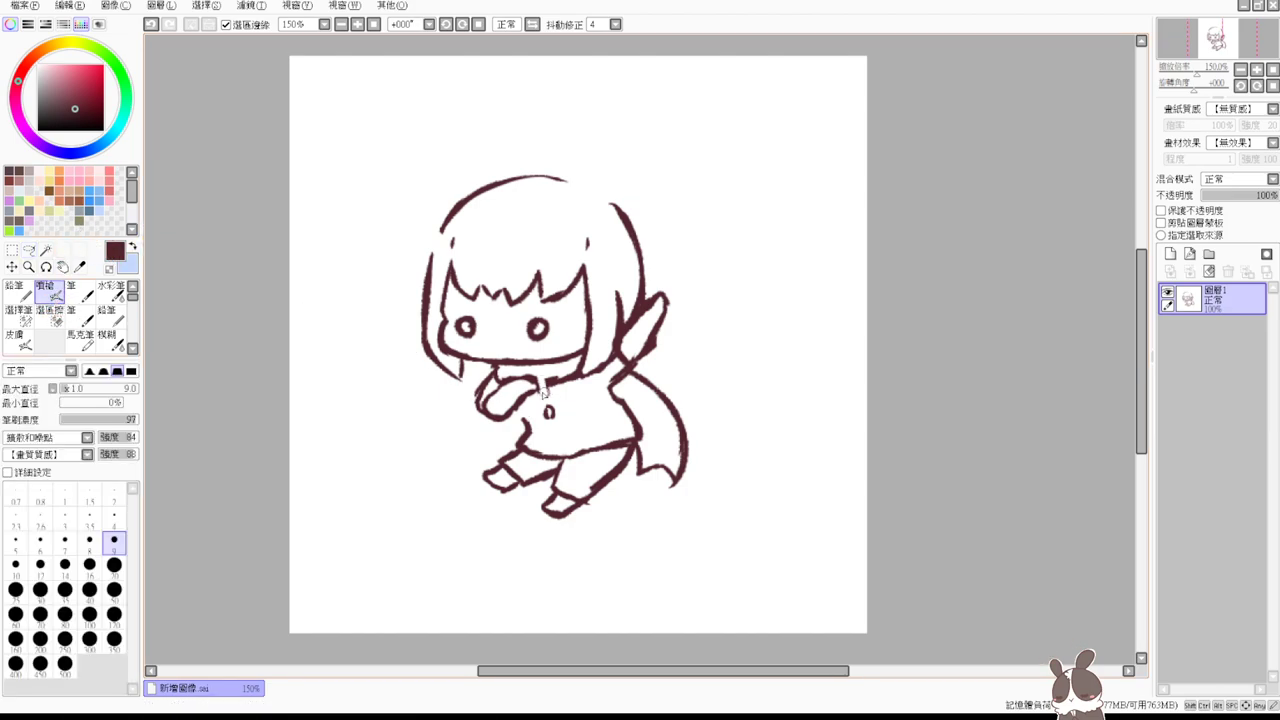
key(e)
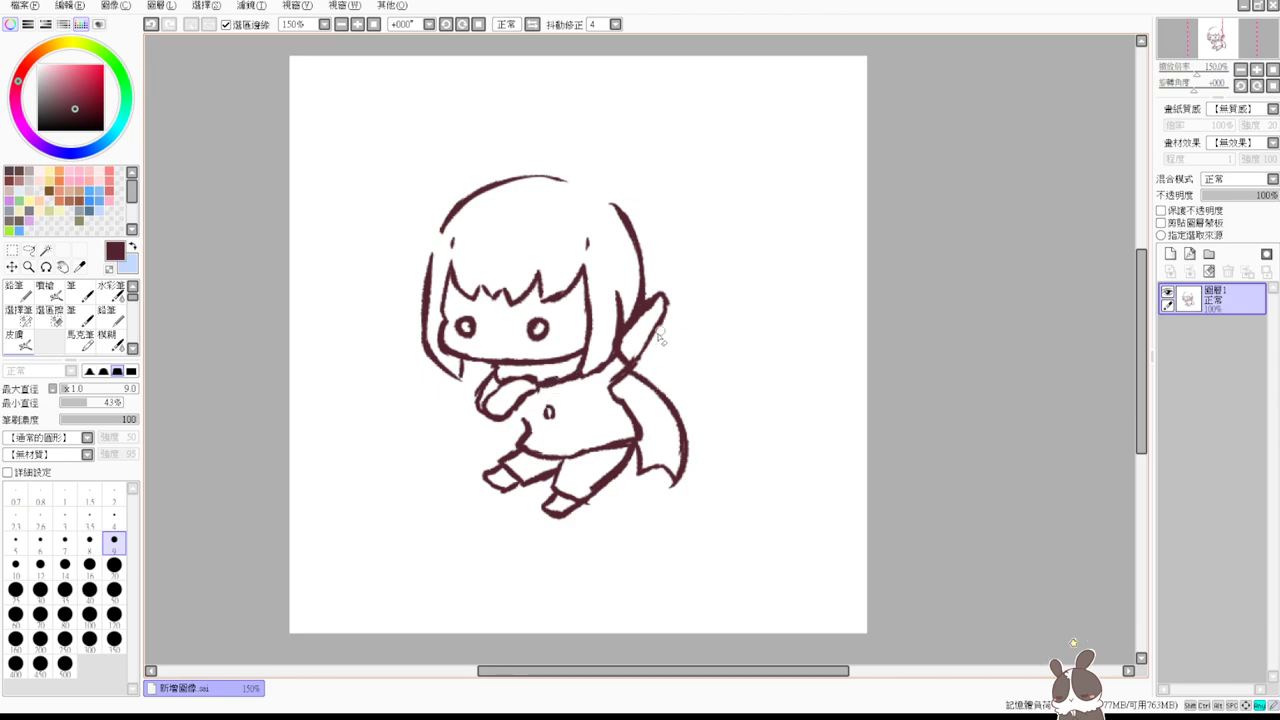
mouse_move(660, 338)
mouse_down()
mouse_move(645, 360)
mouse_move(661, 305)
mouse_move(652, 316)
mouse_move(648, 302)
mouse_move(660, 330)
mouse_move(633, 372)
mouse_up()
key(v)
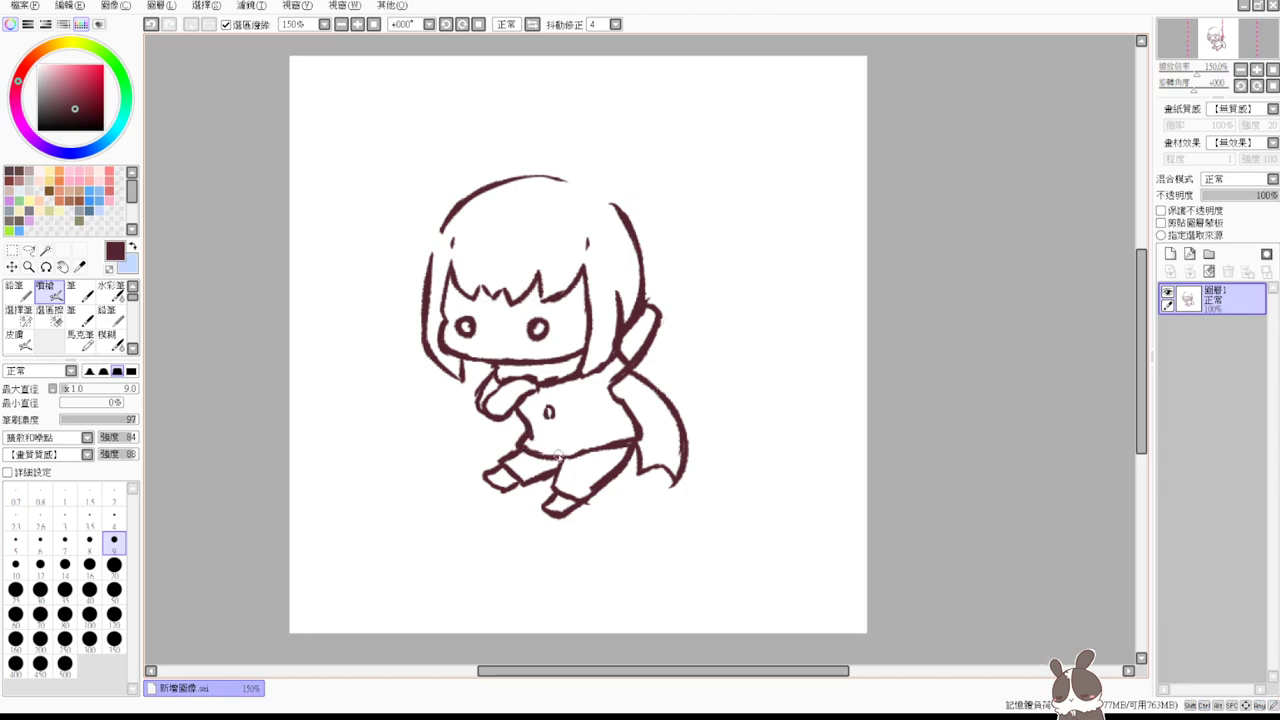
- Close the hair outline at the front, extend the crown line, and draw a long pointed ear on the head's rear side
drag(434, 240, 437, 291)
drag(520, 181, 598, 187)
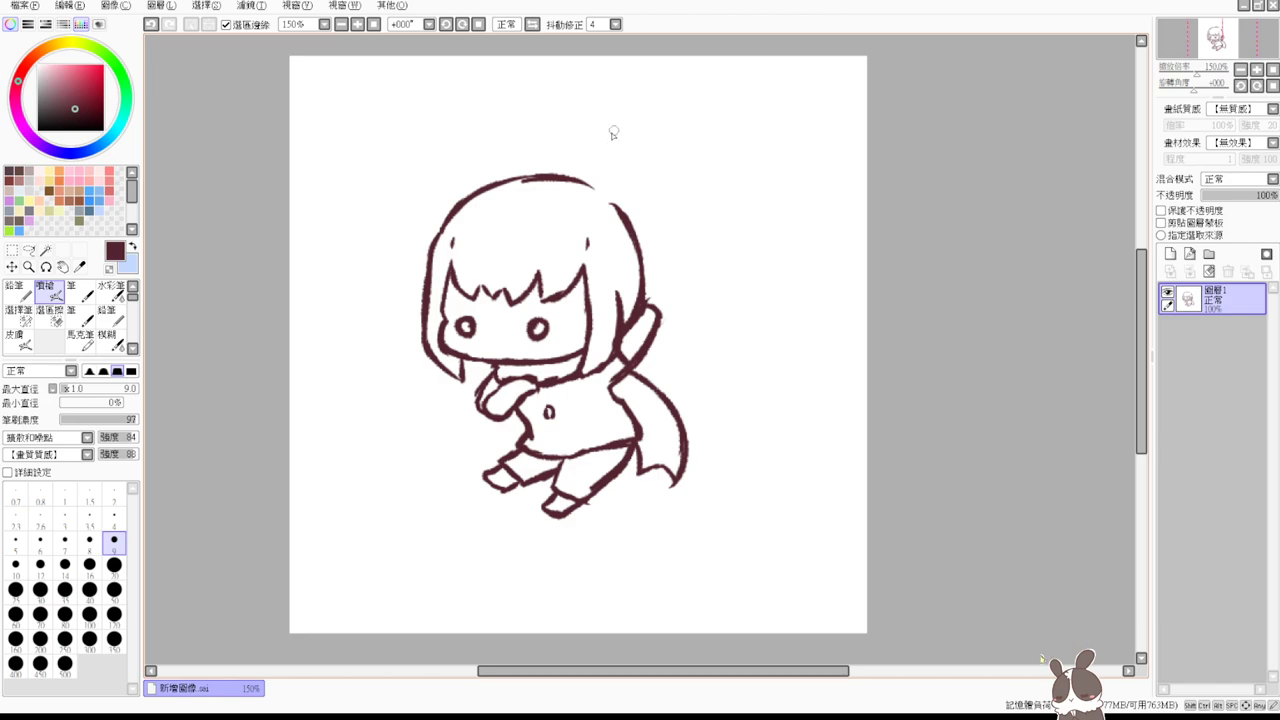
drag(582, 220, 618, 152)
key(ctrl+z)
mouse_move(580, 224)
mouse_down()
mouse_move(621, 156)
mouse_move(660, 128)
mouse_up()
mouse_move(610, 165)
mouse_down()
mouse_move(653, 164)
mouse_move(629, 212)
mouse_move(659, 180)
mouse_move(614, 212)
mouse_up()
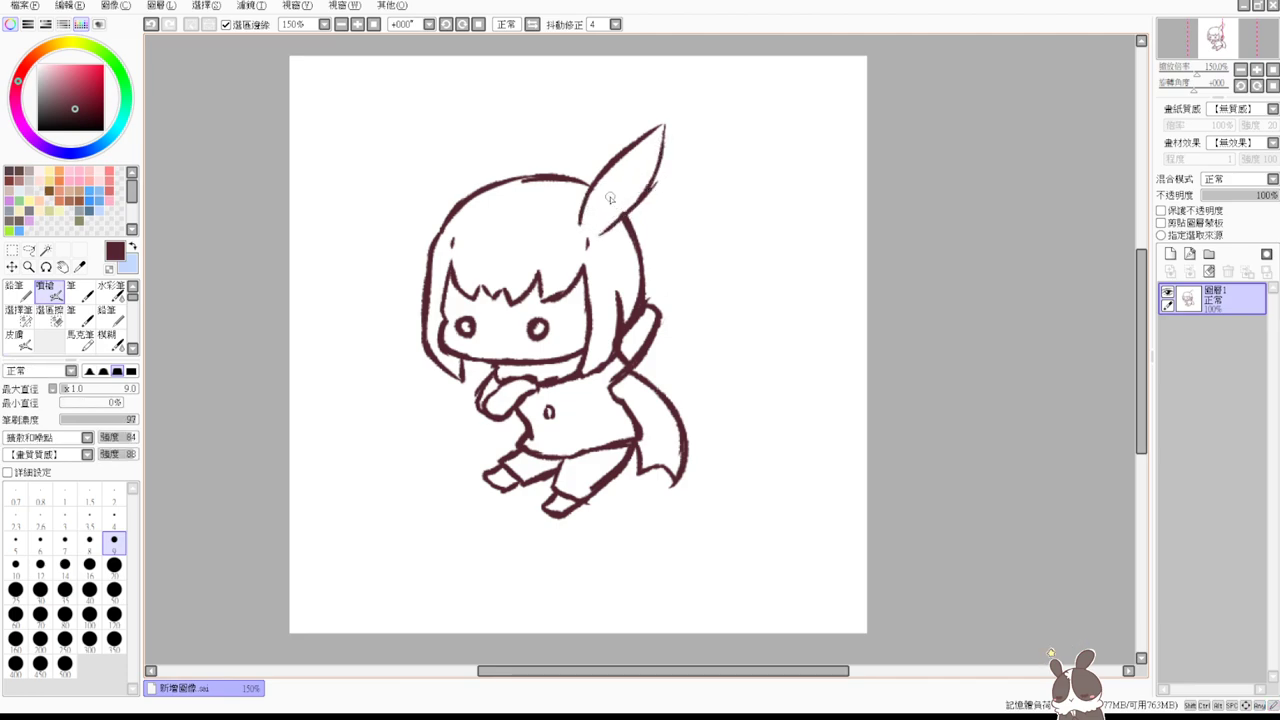
- Draw a matching long pointed ear on the front side of the head
mouse_move(435, 237)
mouse_down()
mouse_move(441, 170)
mouse_move(431, 205)
mouse_move(452, 140)
mouse_up()
key(ctrl+z)
mouse_move(436, 239)
mouse_down()
mouse_move(429, 201)
mouse_move(465, 128)
mouse_up()
mouse_move(443, 183)
mouse_down()
mouse_move(475, 119)
mouse_move(467, 200)
mouse_up()
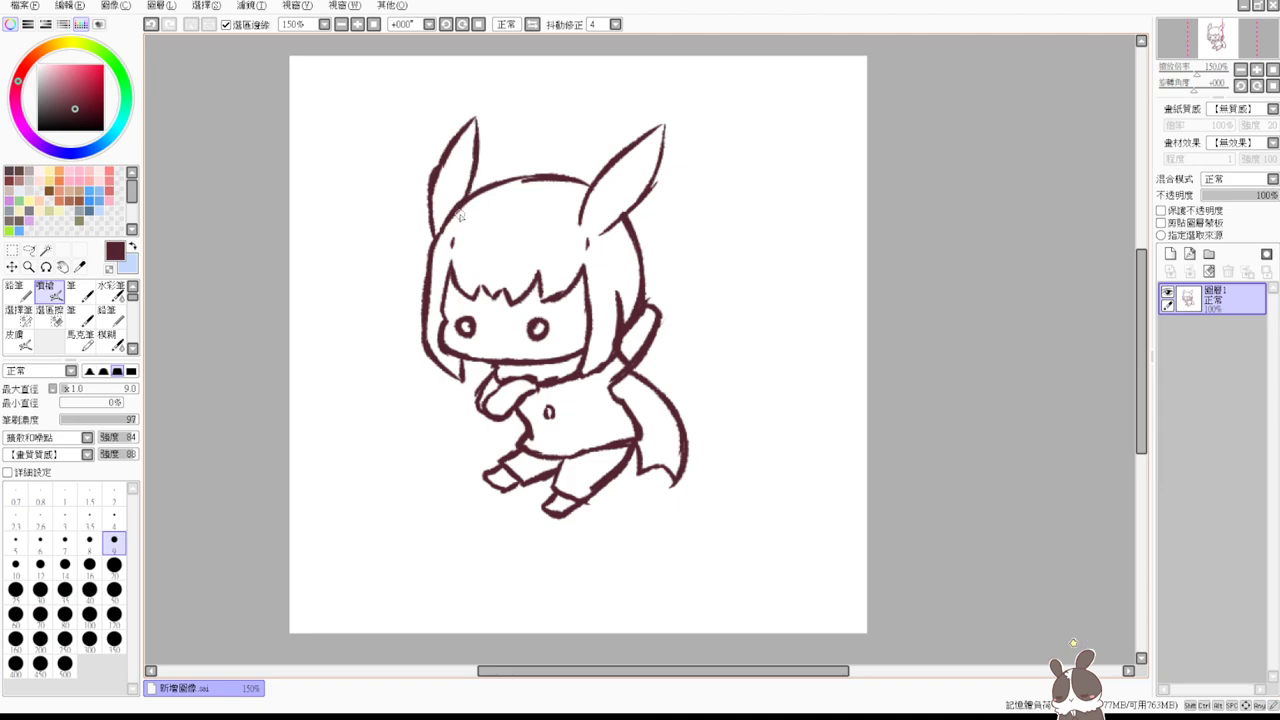
- Add a smaller pointed tuft at the base of each ear, erasing the hair outline beneath the rear one
key(e)
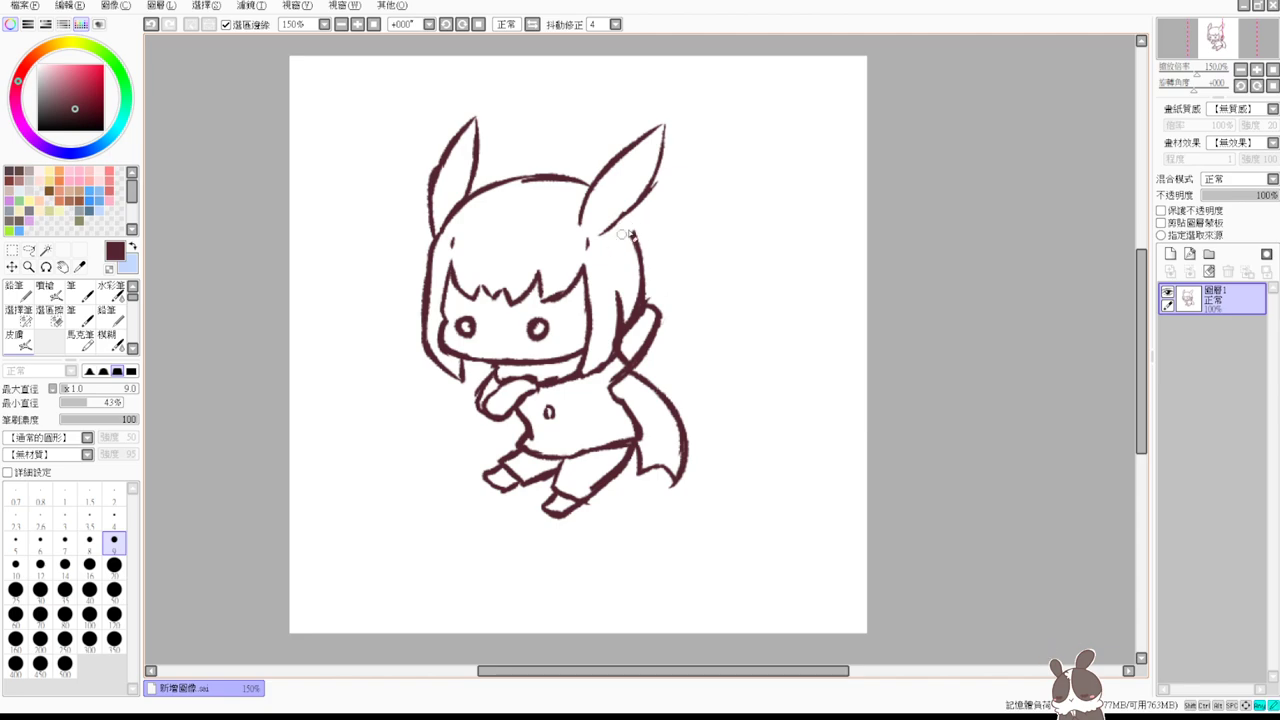
key(e)
drag(638, 212, 672, 198)
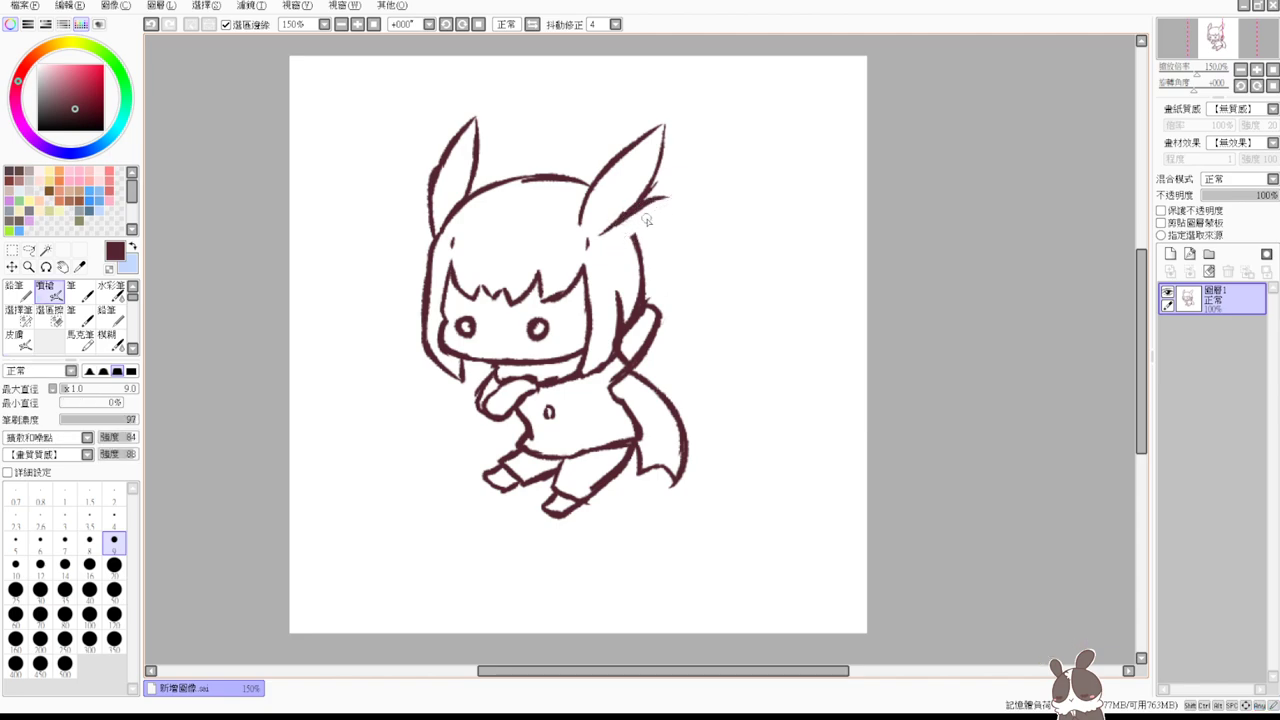
mouse_move(602, 239)
mouse_down()
mouse_move(659, 218)
mouse_move(643, 234)
mouse_move(677, 193)
mouse_move(608, 223)
mouse_up()
key(e)
key(v)
mouse_move(476, 165)
mouse_down()
mouse_move(491, 151)
mouse_move(481, 189)
mouse_up()
key(ctrl+z)
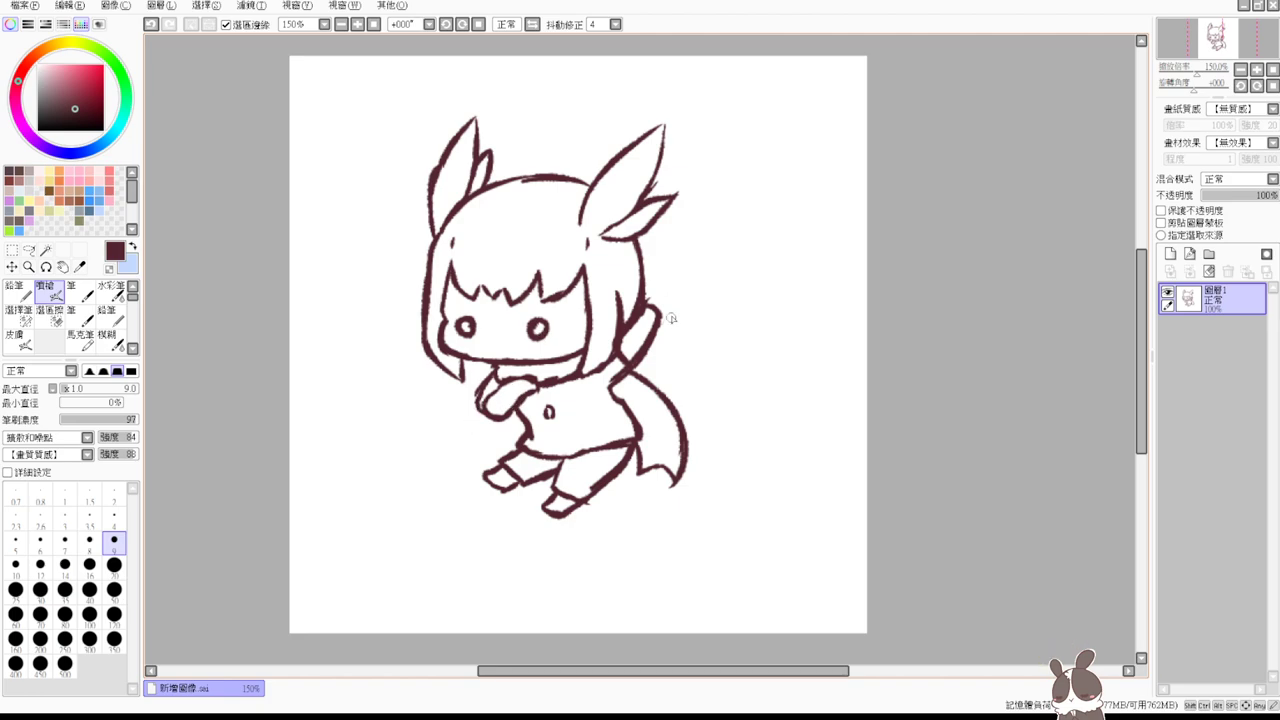
- Erase the raised rear arm and extend the cape's upper edge to the neck behind the hair
key(e)
mouse_move(651, 303)
mouse_down()
mouse_move(625, 366)
mouse_move(621, 350)
mouse_move(641, 360)
mouse_move(617, 390)
mouse_move(603, 372)
mouse_move(630, 426)
mouse_up()
key(b)
drag(613, 361, 648, 391)
- Draw the rear arm bent in front of the shirt with its hand raised to the chest, cleaning the shoulder lines
mouse_move(538, 385)
mouse_down()
mouse_move(587, 376)
mouse_move(541, 383)
mouse_move(576, 384)
mouse_up()
key(ctrl+z)
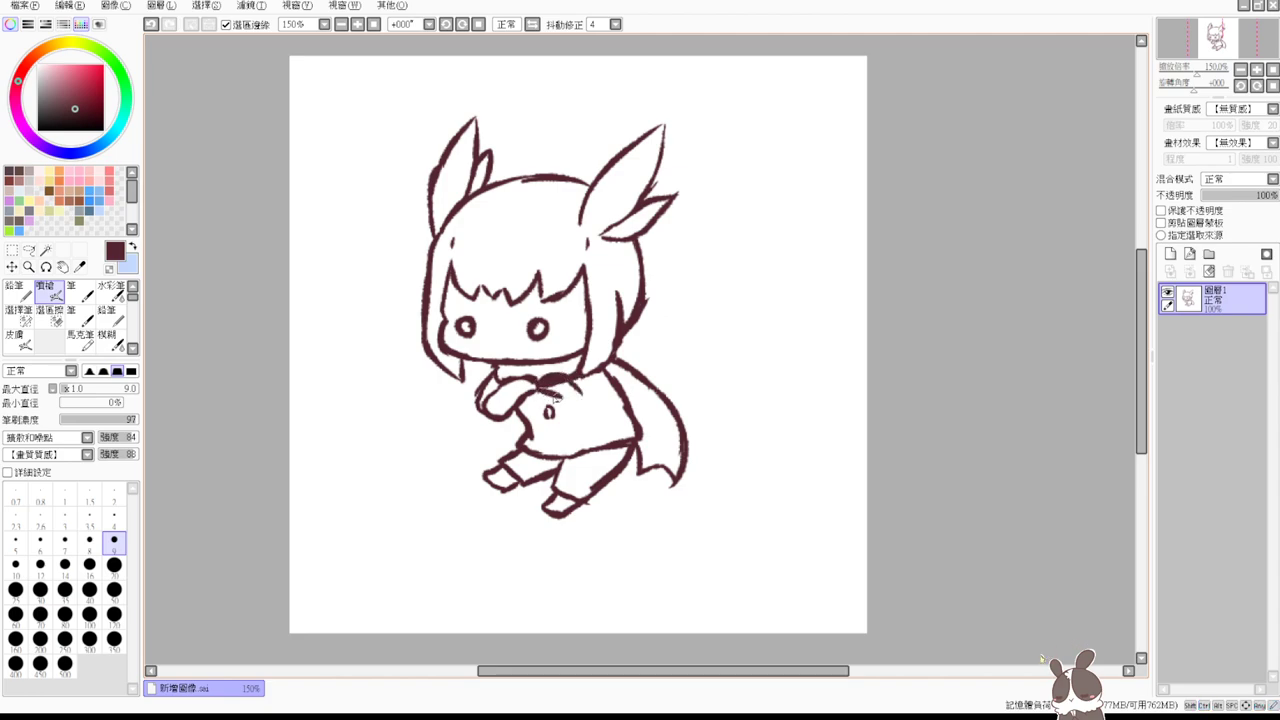
drag(562, 404, 586, 418)
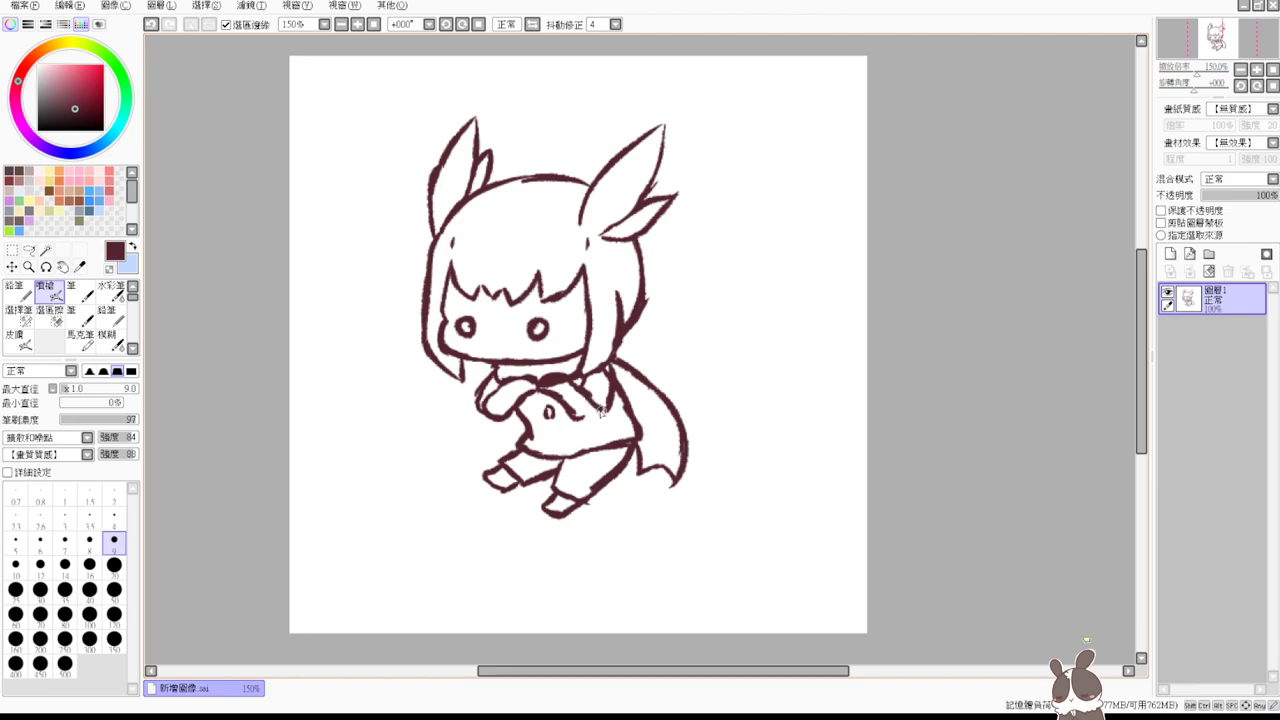
drag(577, 419, 606, 412)
key(e)
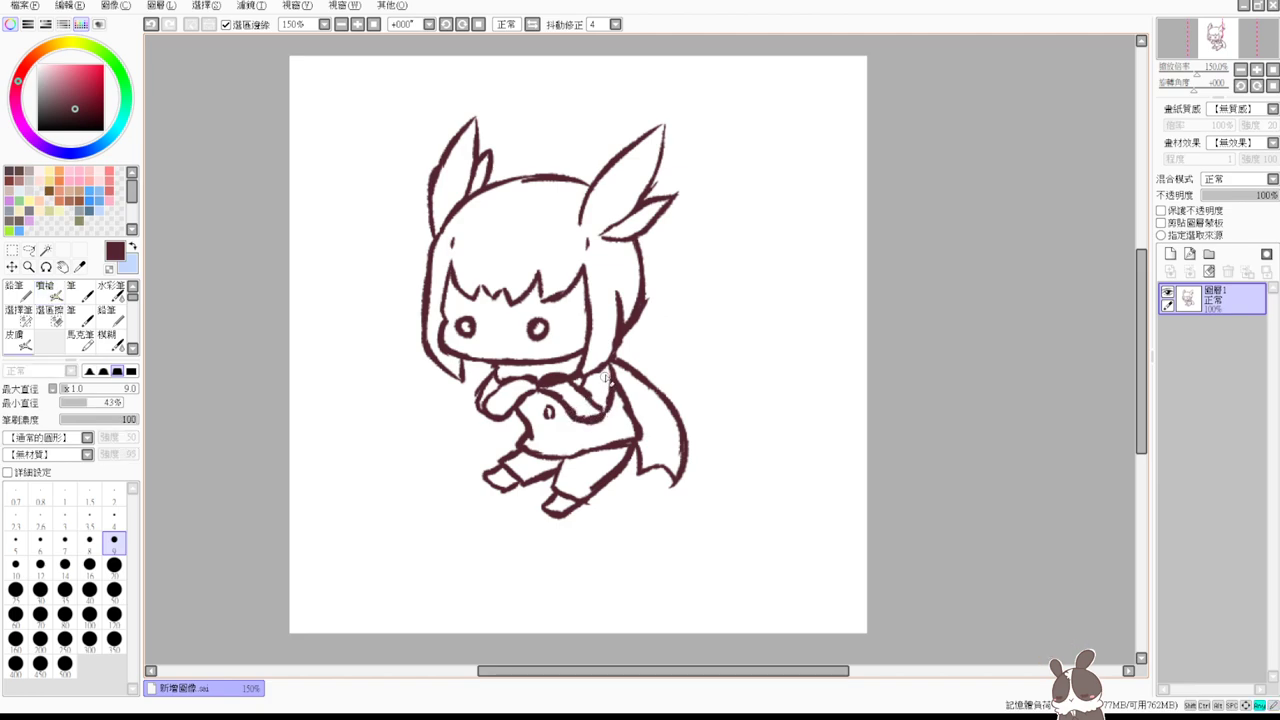
key(e)
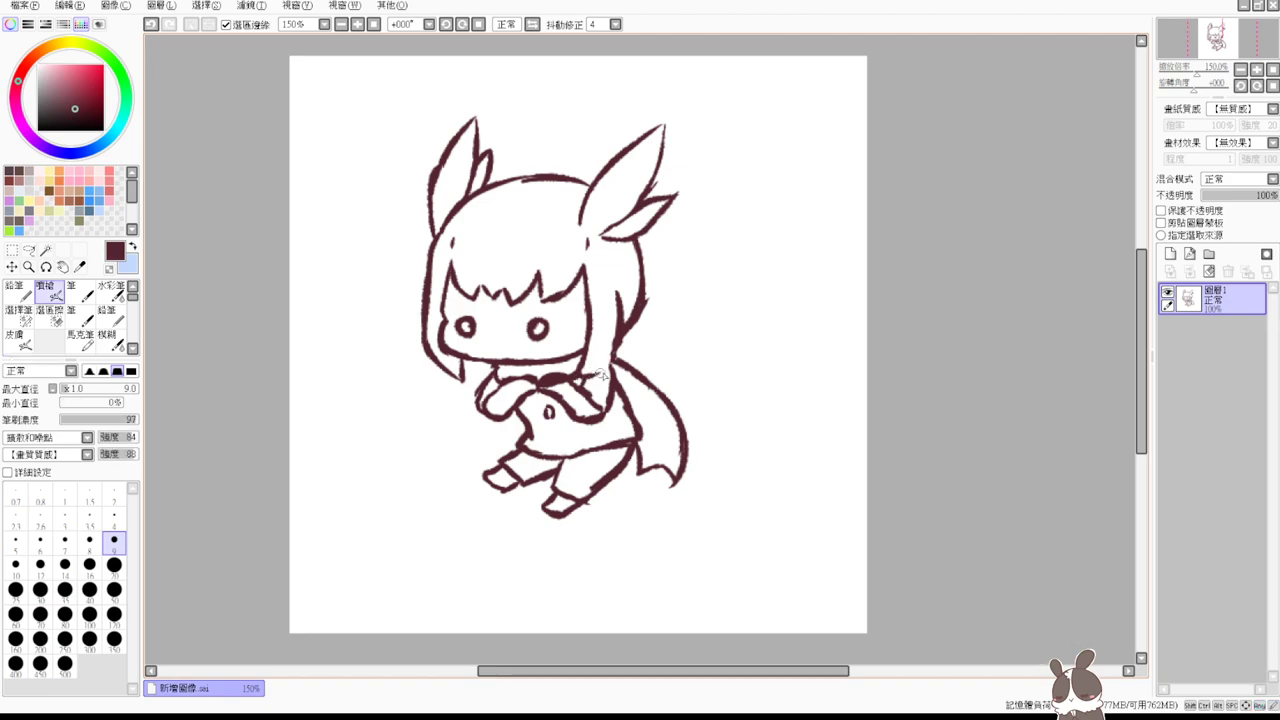
- Draw the shoulder line from the arm up to the cape behind the hair, cleaning the overlap at the raised hand
drag(591, 377, 619, 352)
key(e)
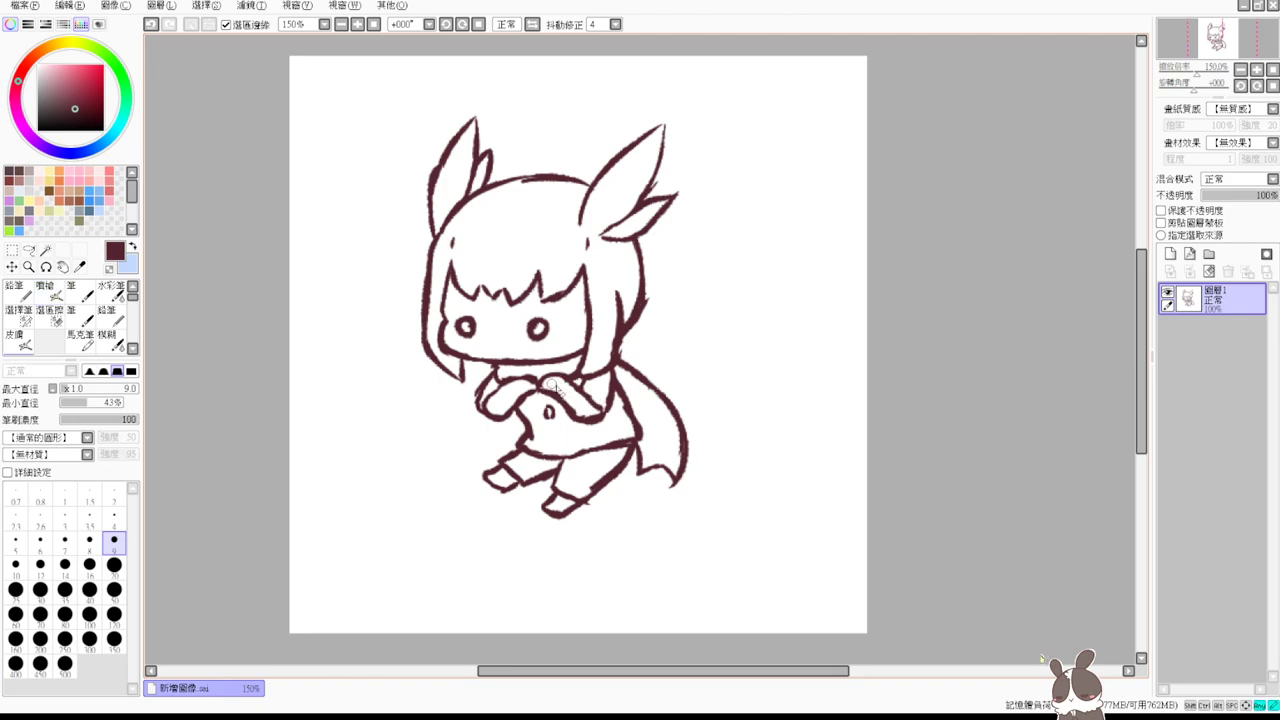
key(e)
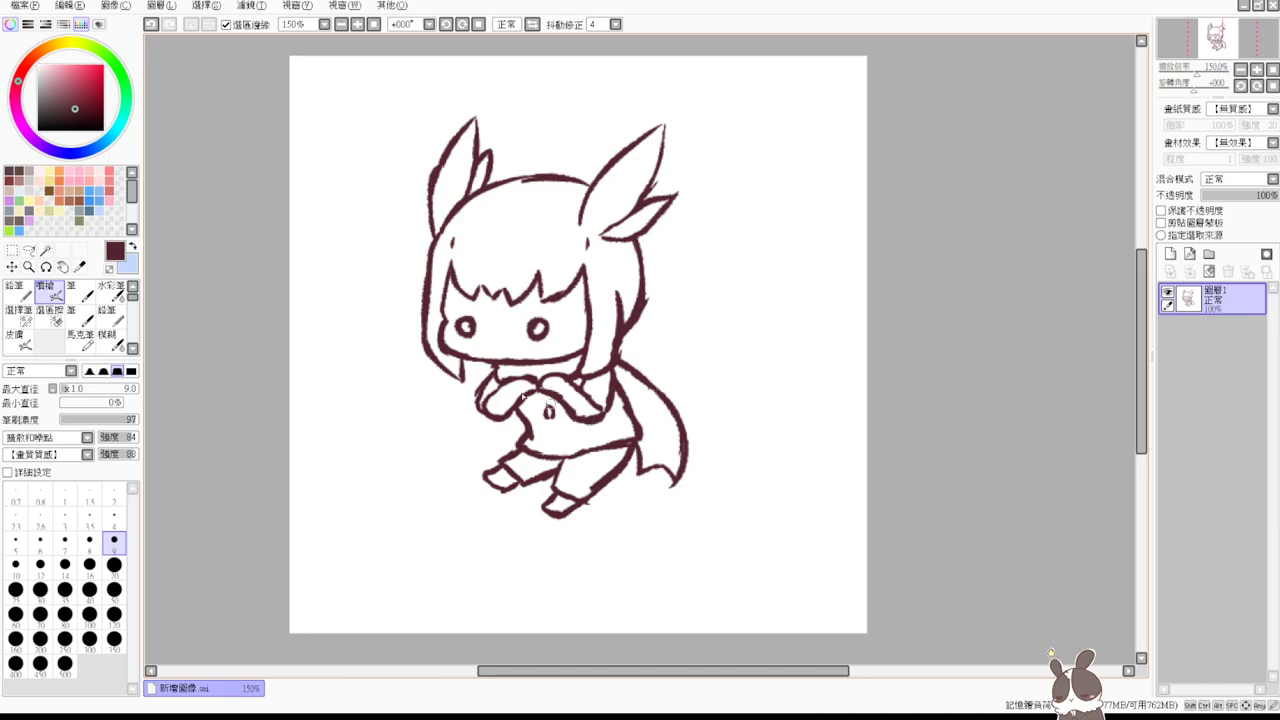
- Lasso both legs below the shirt and enlarge them slightly with a free transform, keeping them aligned under the hem
key(l)
mouse_move(498, 443)
mouse_down()
mouse_move(453, 475)
mouse_move(533, 554)
mouse_move(616, 526)
mouse_up()
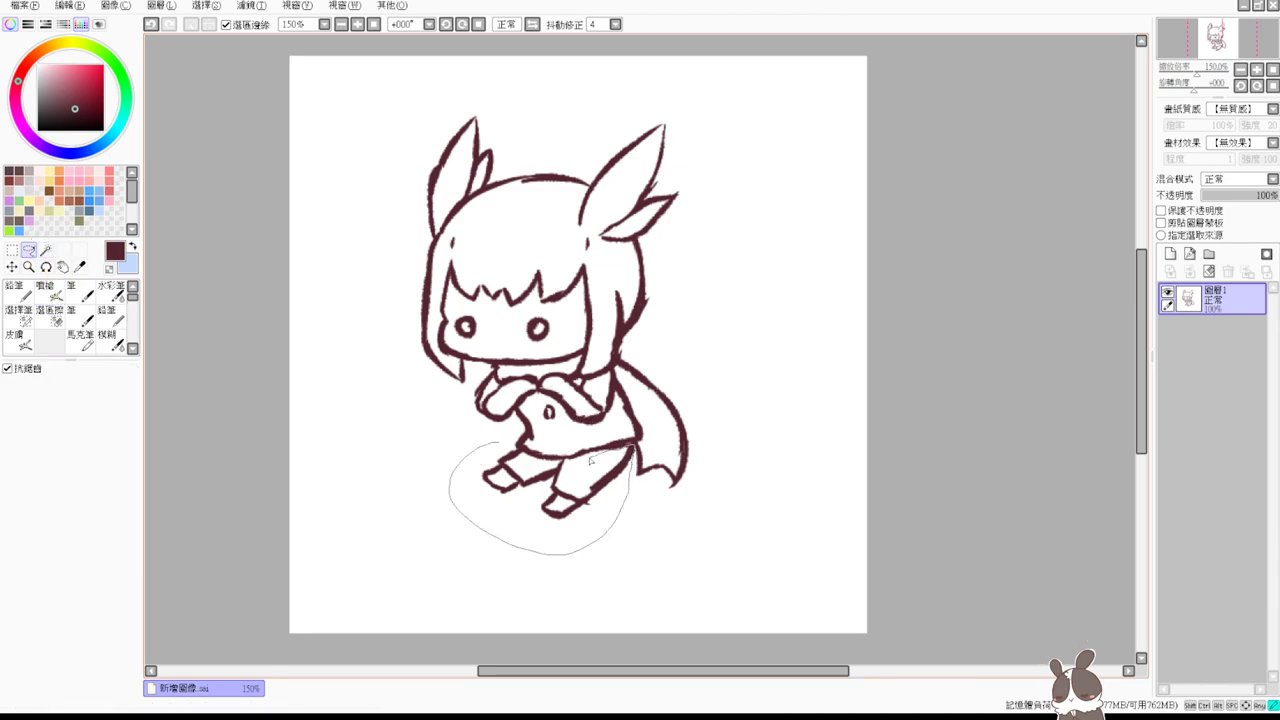
drag(570, 462, 505, 445)
key(ctrl+t)
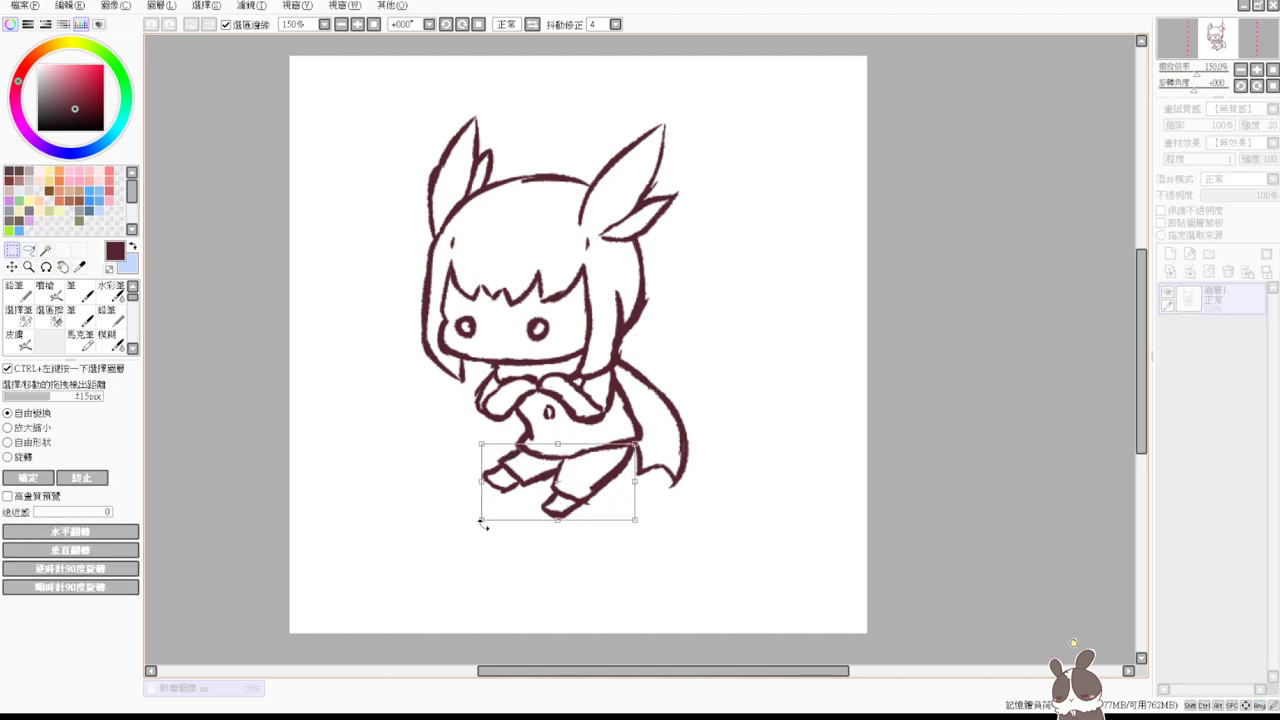
drag(478, 521, 470, 528)
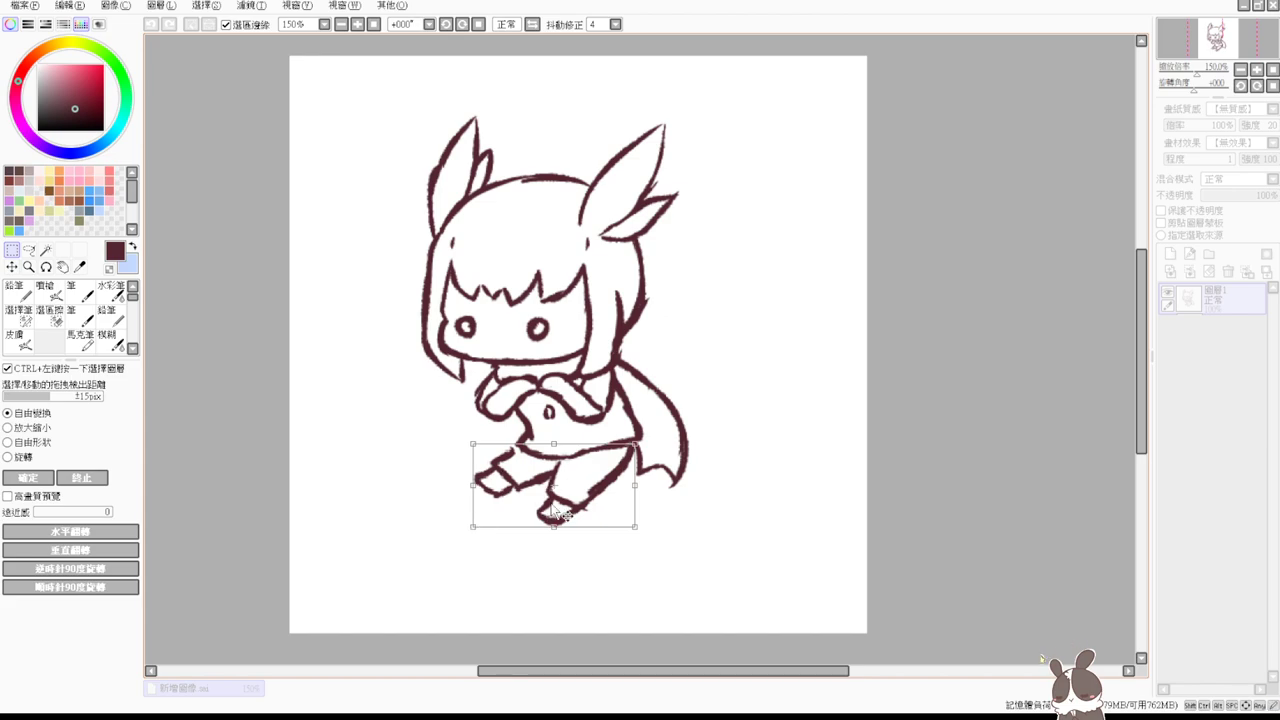
drag(577, 501, 580, 498)
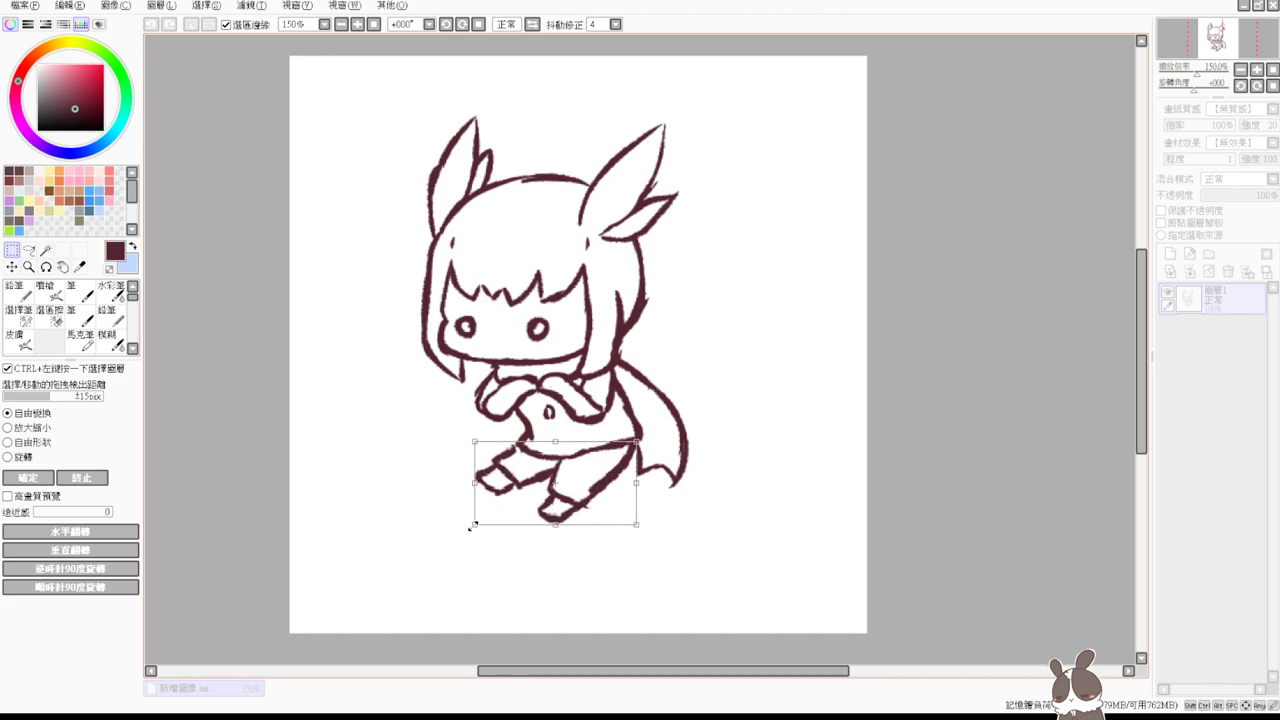
drag(474, 526, 466, 529)
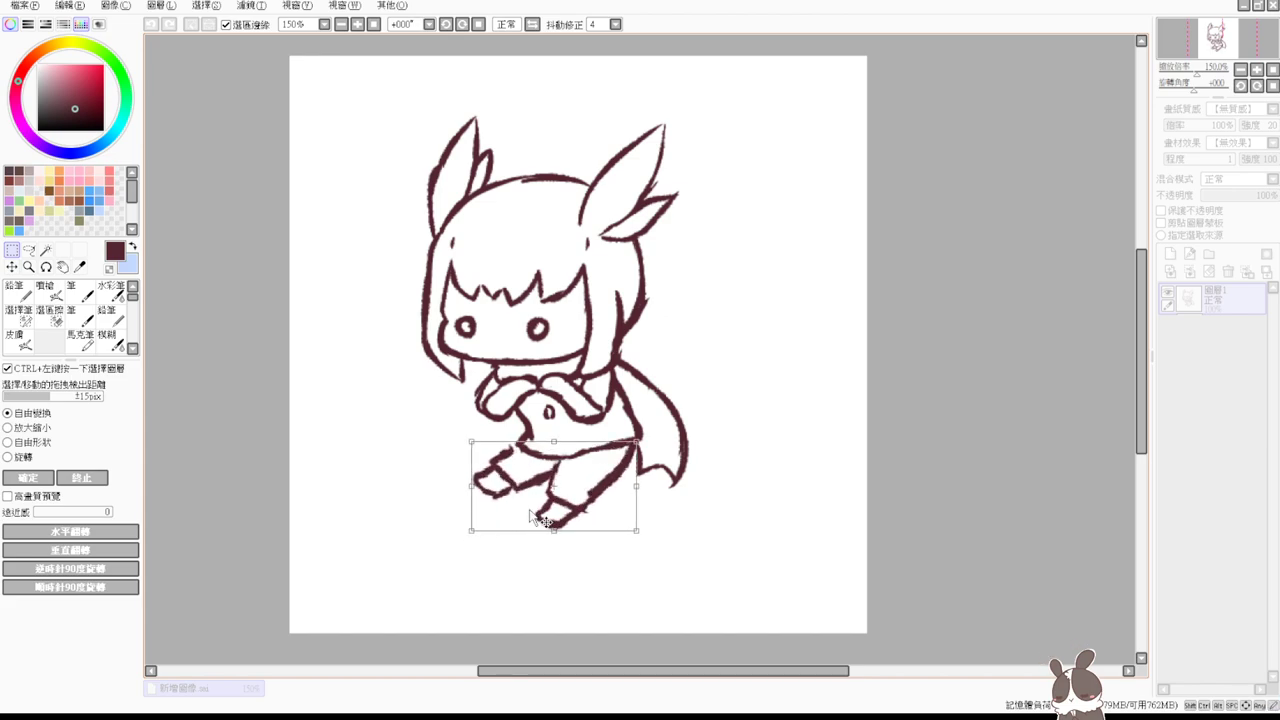
key(Return)
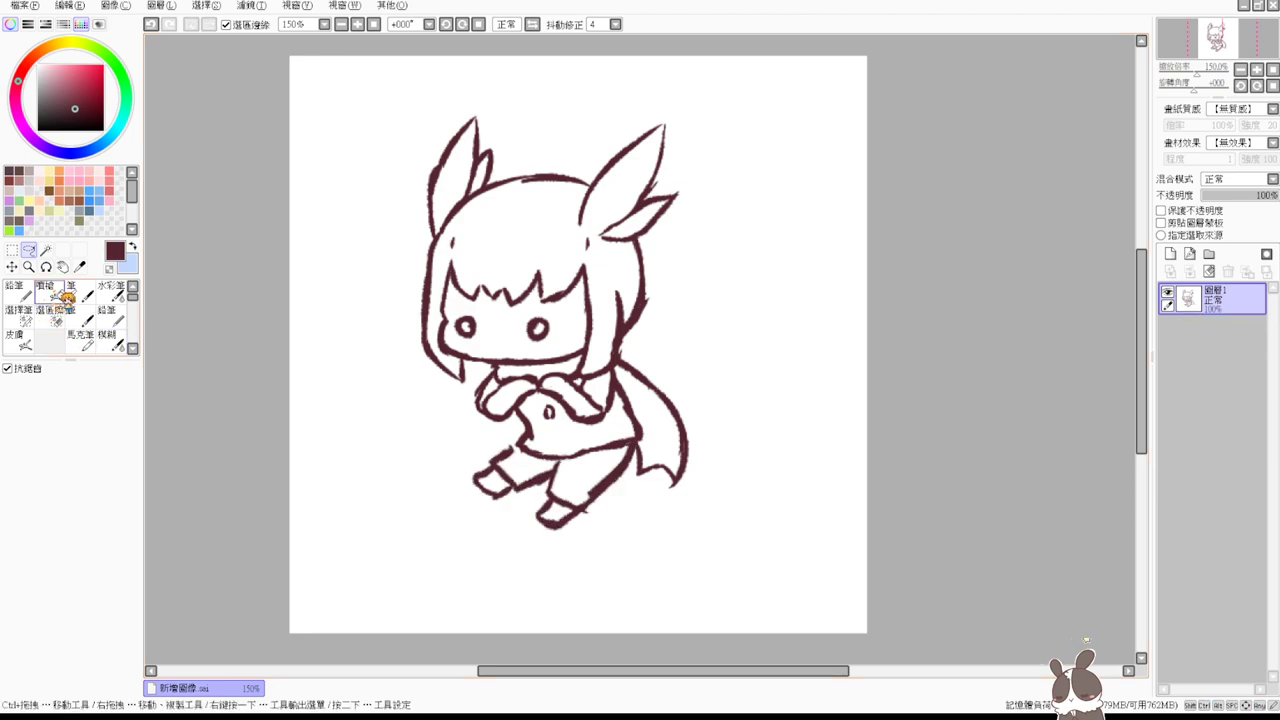
- Redraw the broken leg outlines where they meet the shirt and feet, erasing the rough overlaps
click(55, 297)
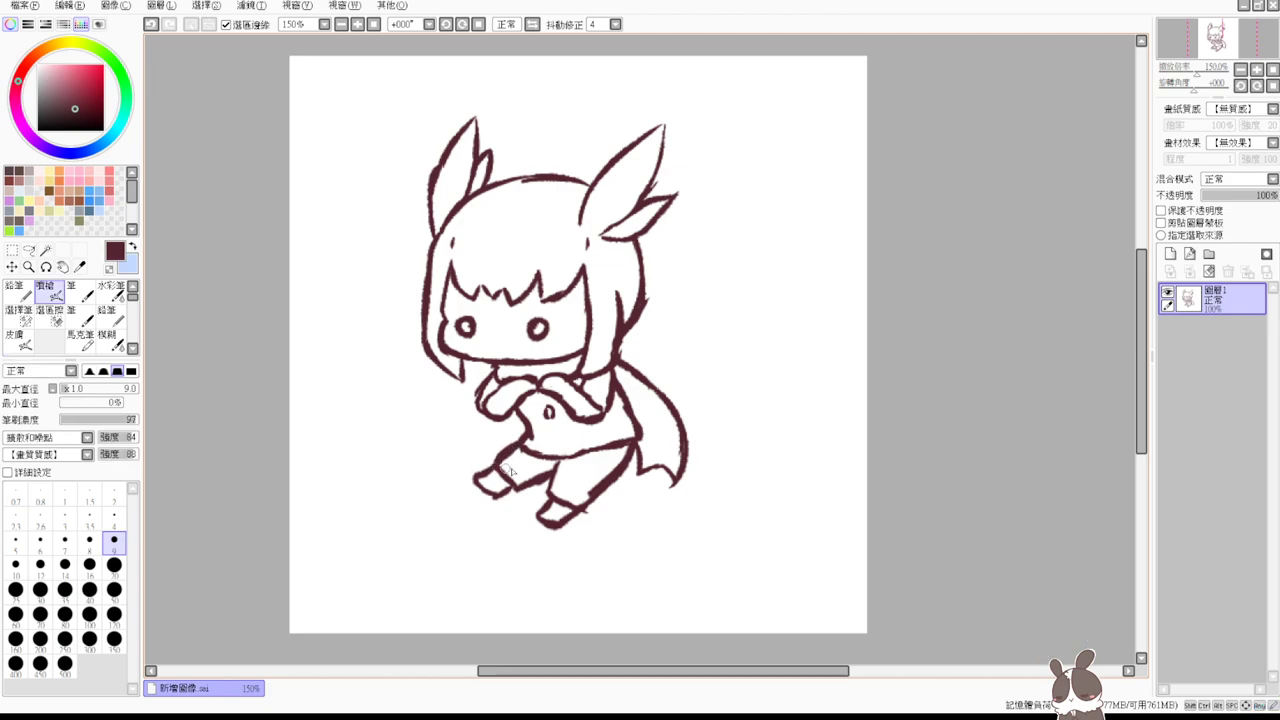
key(e)
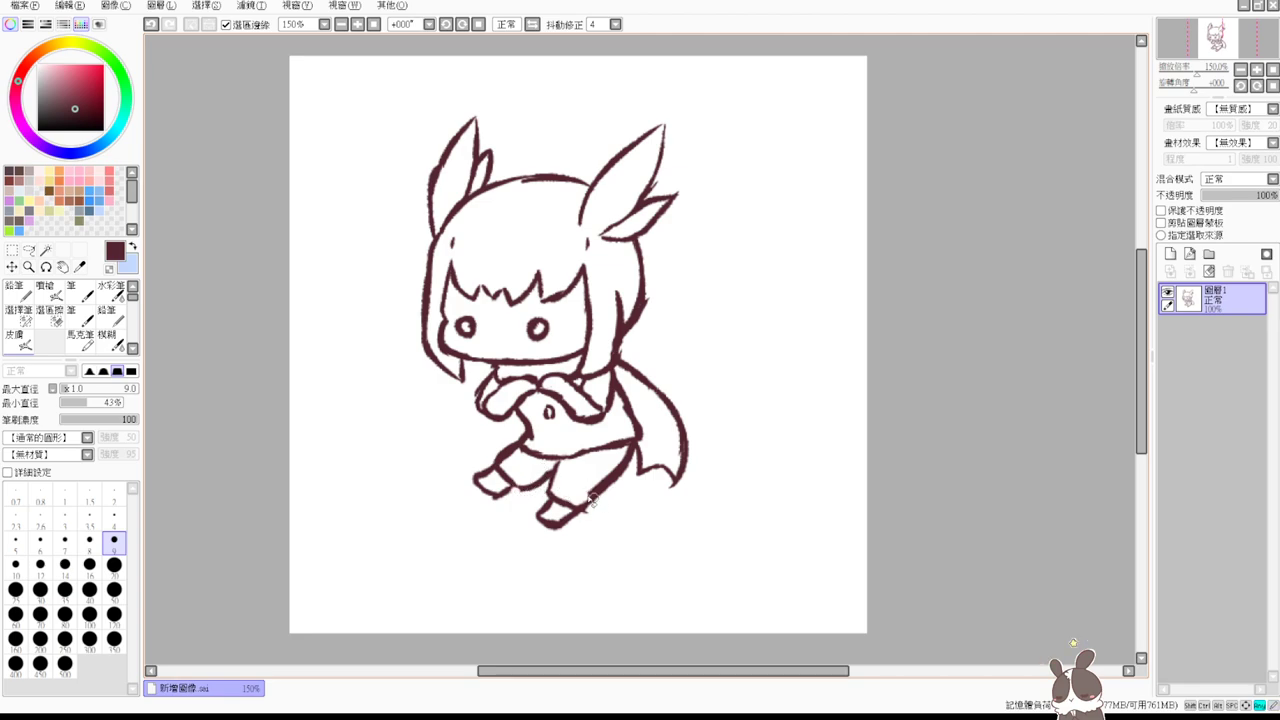
key(e)
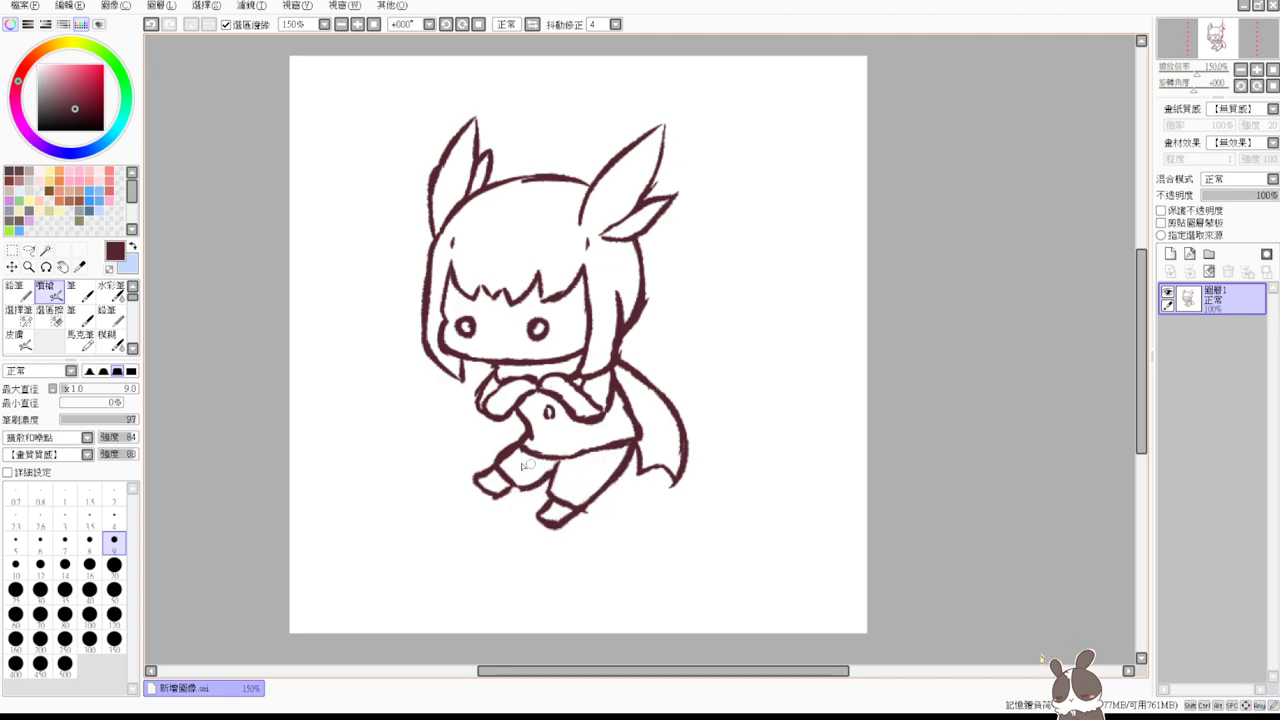
drag(520, 492, 545, 490)
key(e)
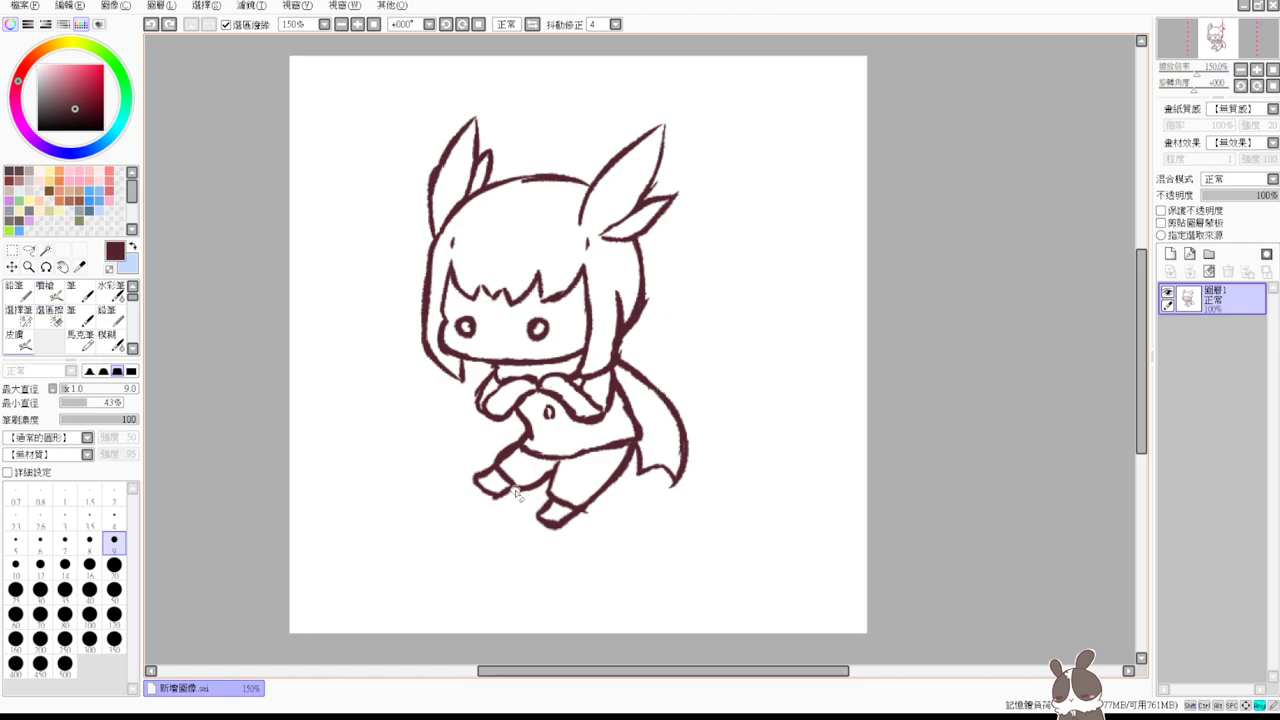
- Reshape the rear leg with a smaller, slightly higher foot and strengthen the trouser line under the shirt hem
key(b)
mouse_move(518, 491)
mouse_down()
mouse_move(541, 482)
mouse_move(492, 505)
mouse_move(482, 479)
mouse_move(514, 484)
mouse_up()
key(e)
key(v)
key(ctrl+z)
key(ctrl+z)
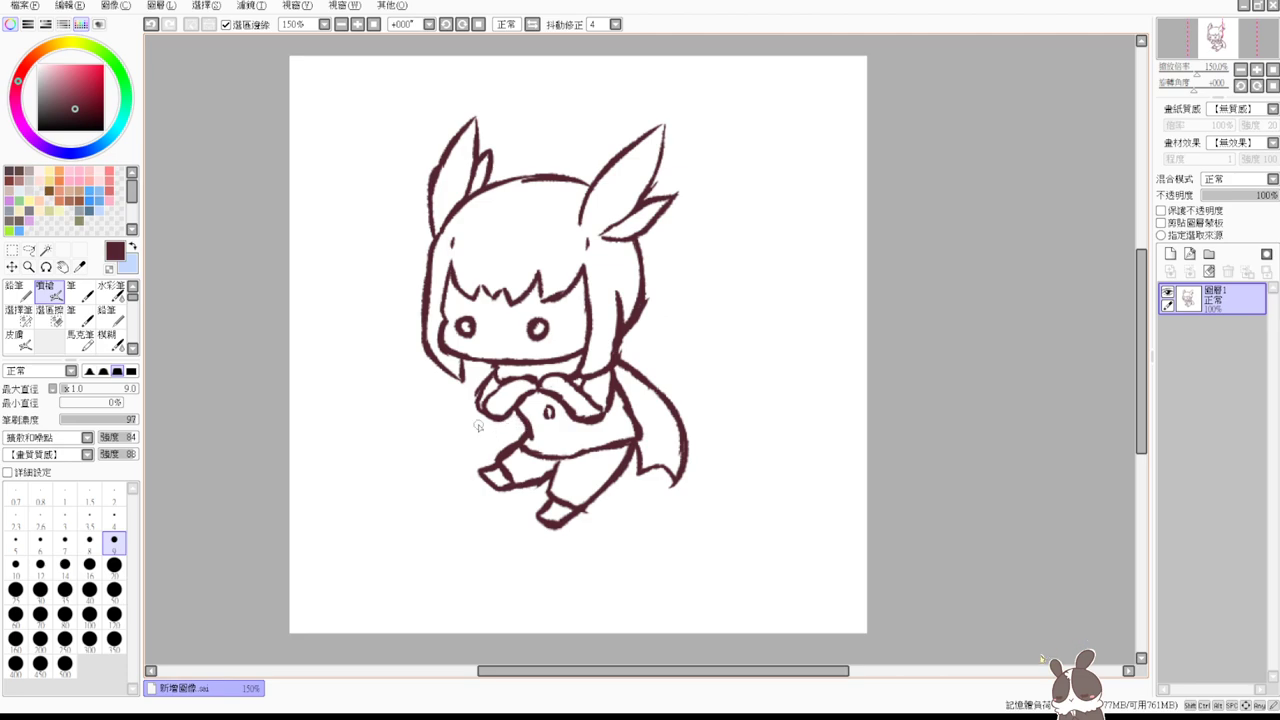
key(e)
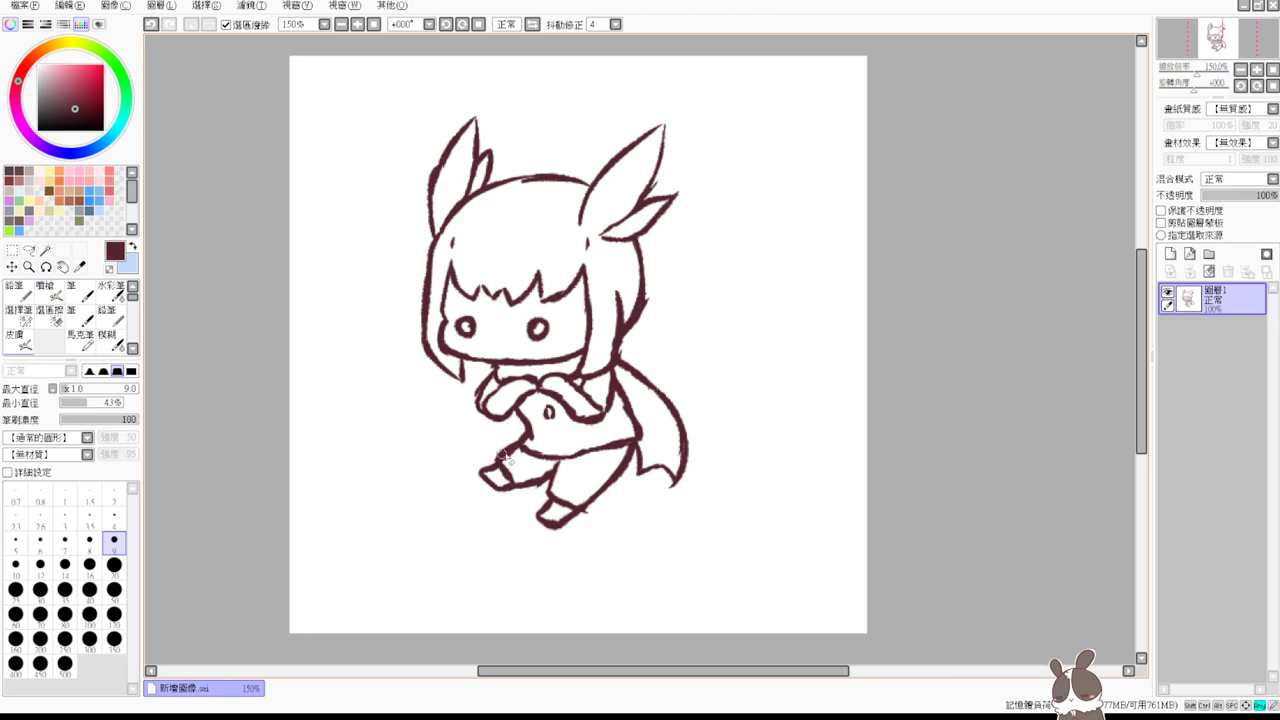
key(v)
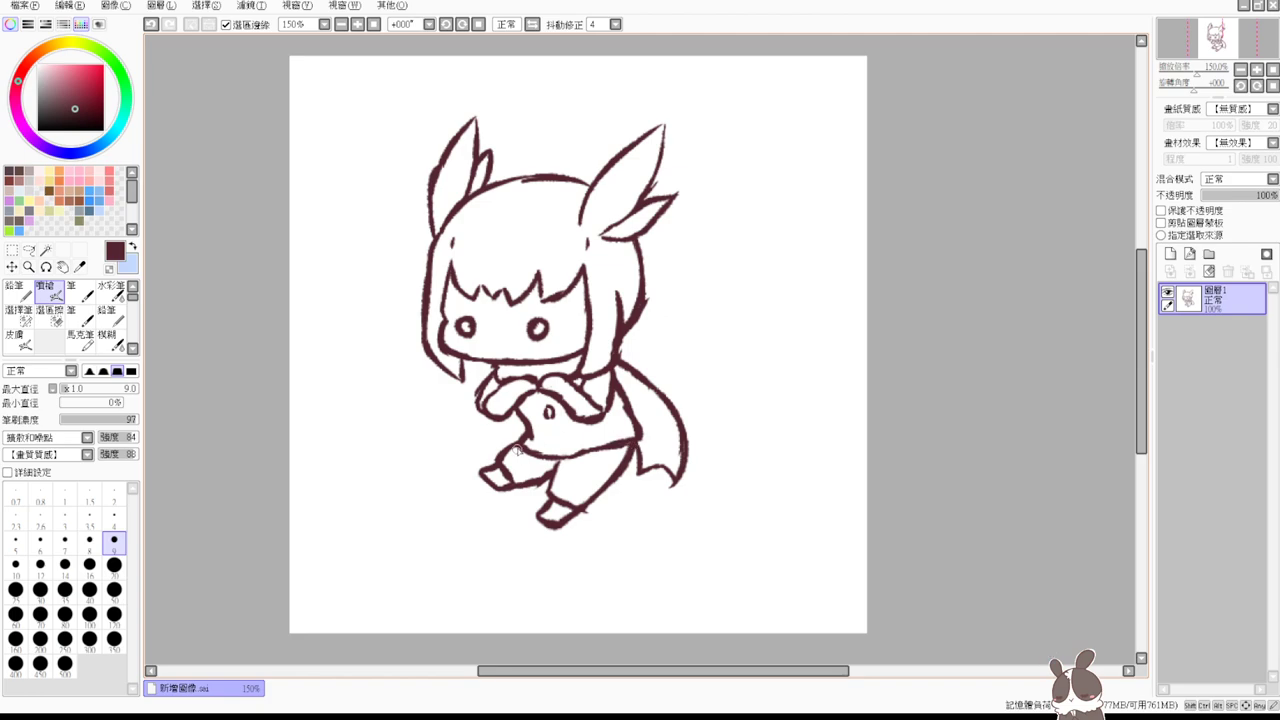
drag(565, 463, 632, 442)
- Erase the front sleeve's lower edge and redraw the arm with a rounder bend
key(e)
mouse_move(567, 397)
mouse_down()
mouse_move(576, 410)
mouse_move(597, 402)
mouse_move(589, 416)
mouse_up()
key(b)
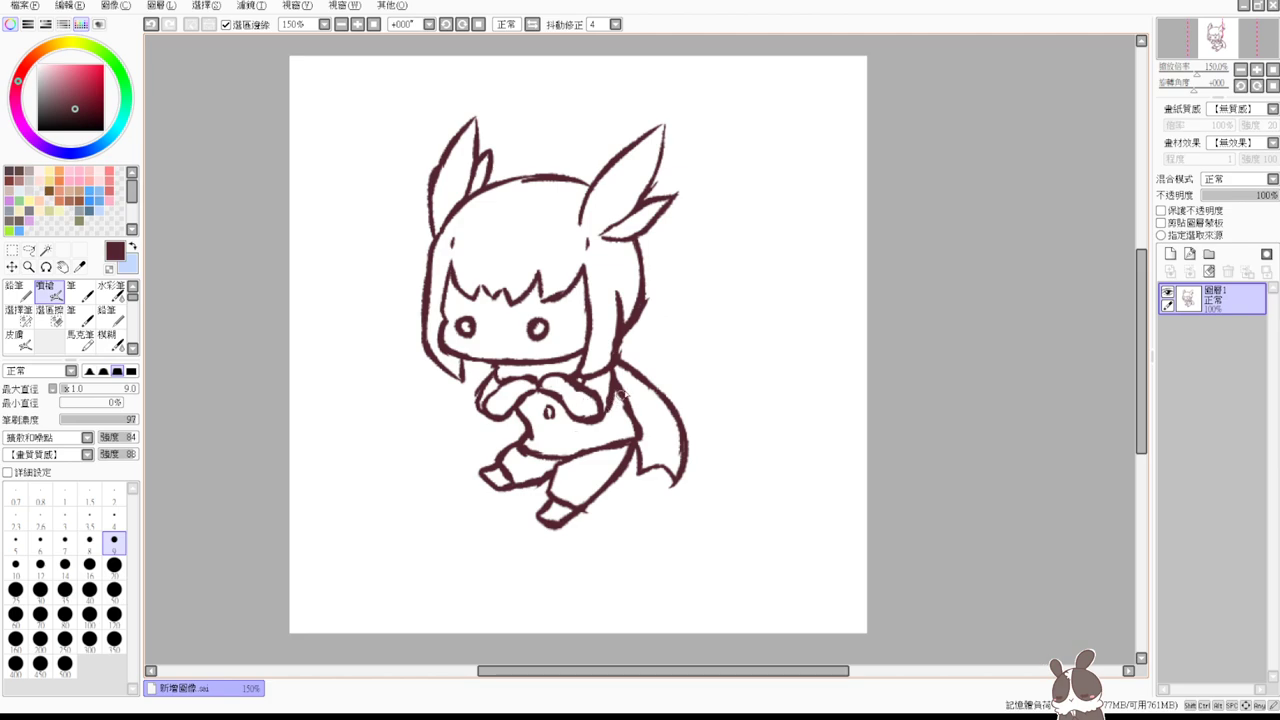
key(e)
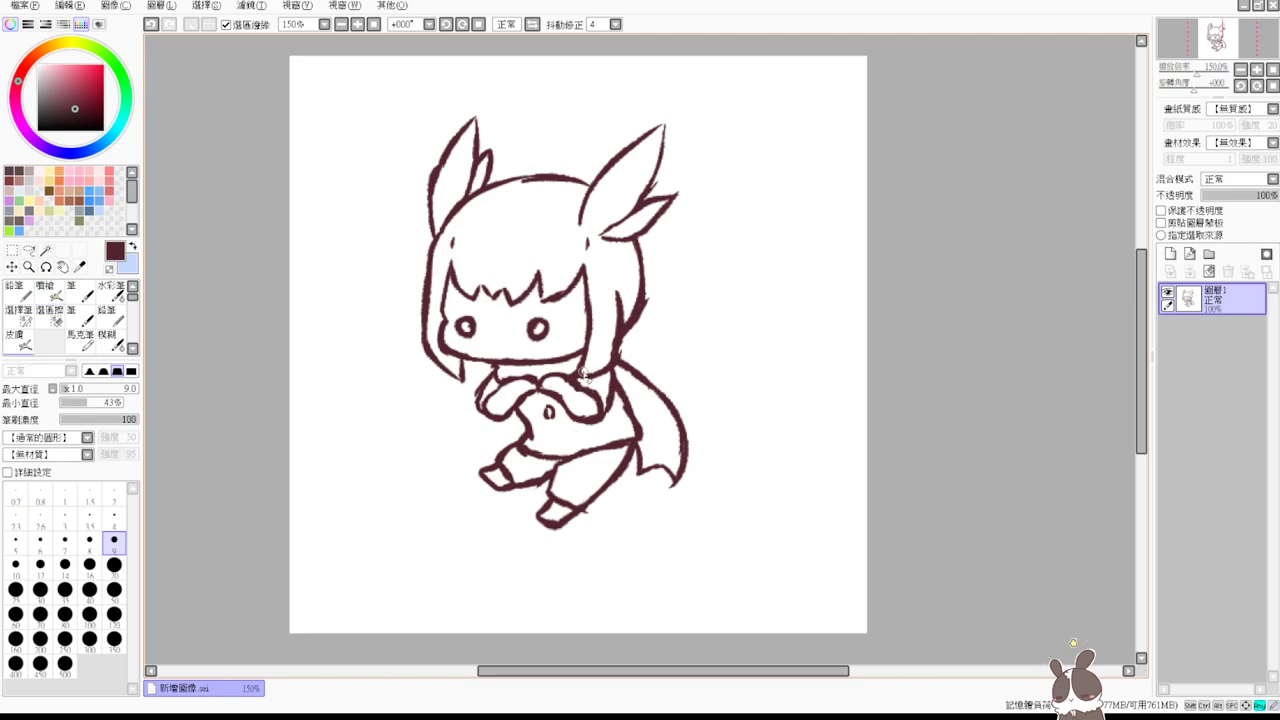
- Refine the hair ends beside the neck, rework the back hair outline, and add strands at the side lock and rear tip
key(v)
mouse_move(584, 362)
mouse_down()
mouse_move(577, 374)
mouse_move(614, 370)
mouse_move(610, 334)
mouse_move(607, 357)
mouse_up()
key(e)
key(v)
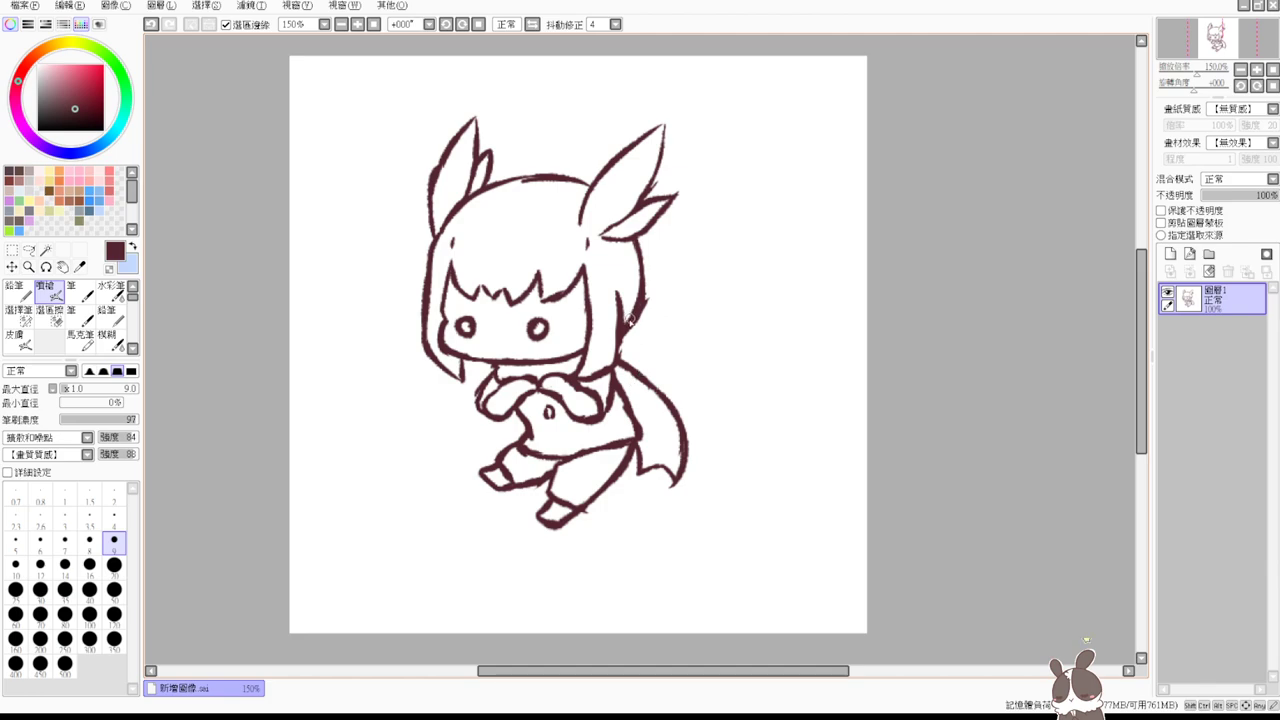
key(e)
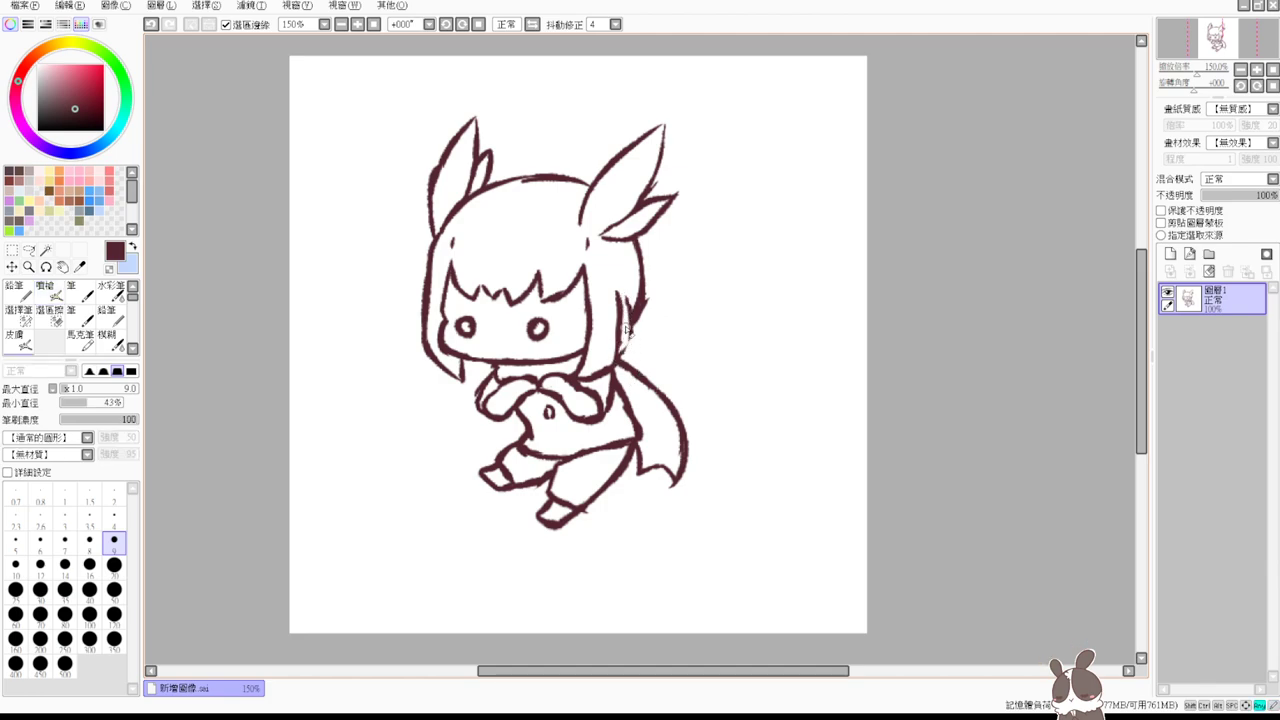
key(e)
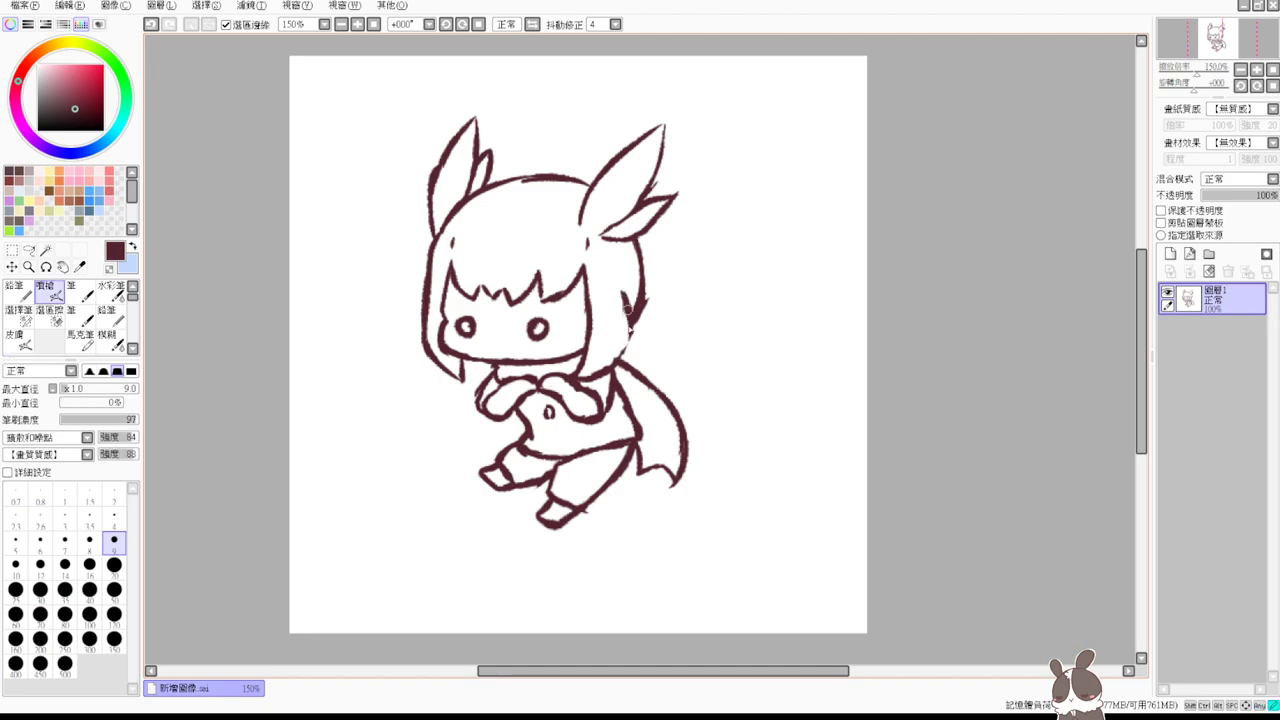
drag(612, 333, 615, 362)
drag(460, 357, 462, 382)
- Draw a short ponytail with split pointed tips behind the head, undoing the strokes that miss the shape
mouse_move(630, 334)
mouse_down()
mouse_move(670, 333)
mouse_move(665, 320)
mouse_move(697, 345)
mouse_up()
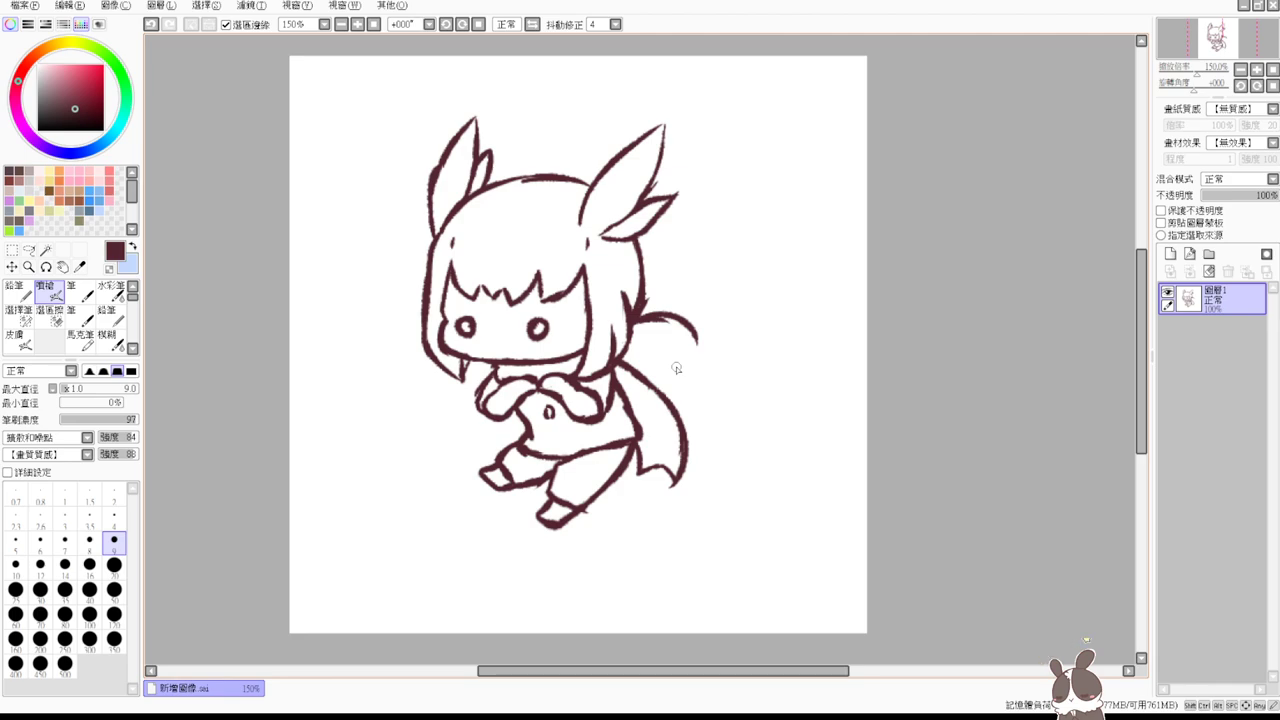
key(ctrl+z)
key(ctrl+z)
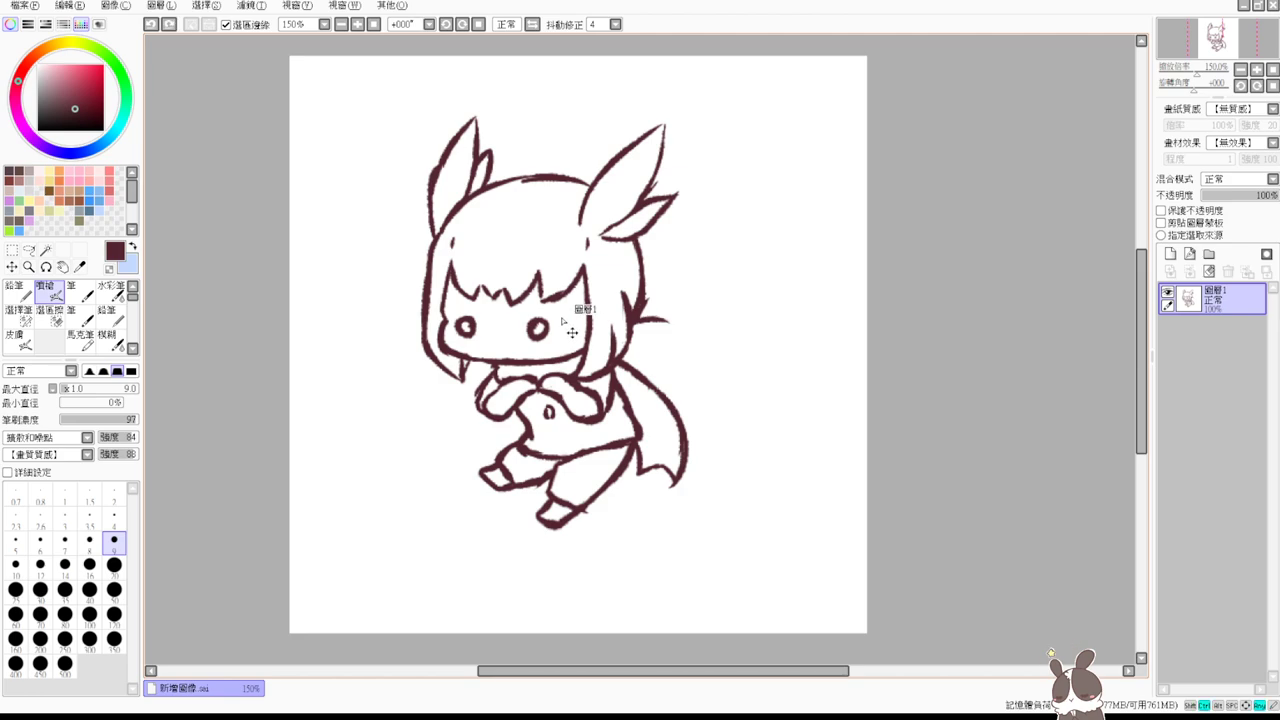
mouse_move(634, 317)
mouse_down()
mouse_move(688, 318)
mouse_move(672, 323)
mouse_move(700, 311)
mouse_up()
key(ctrl+z)
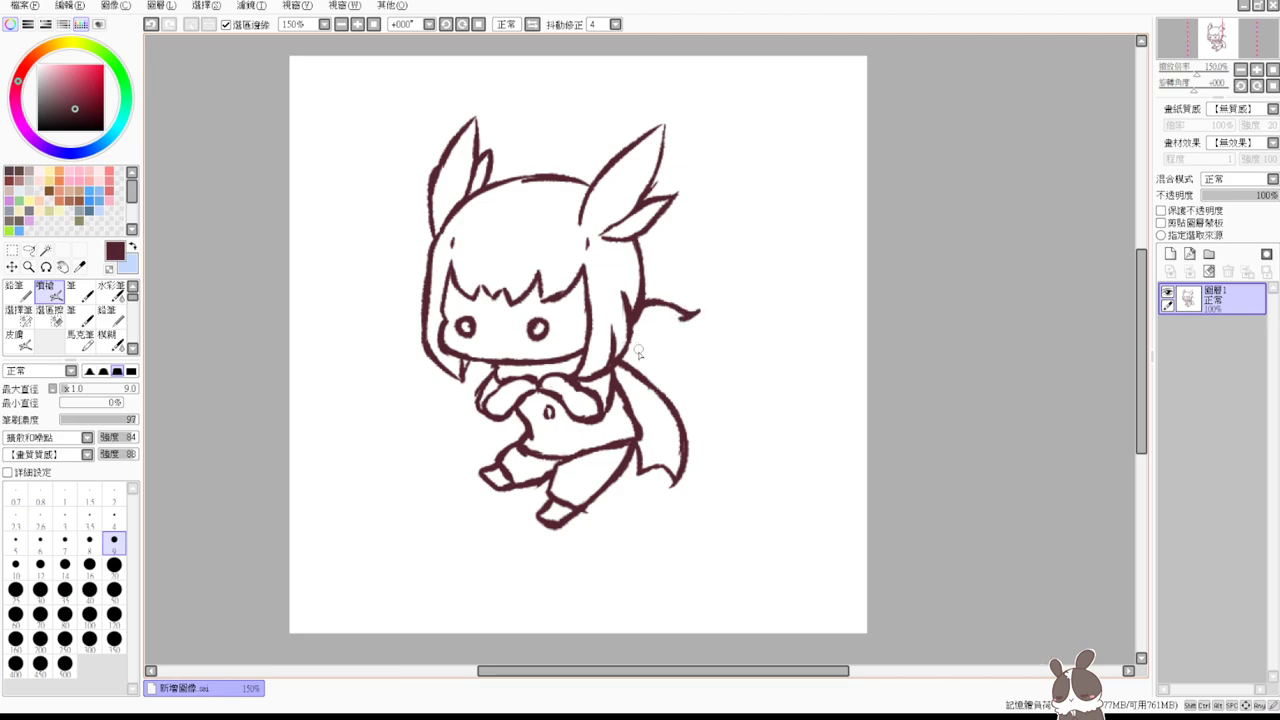
drag(630, 344, 697, 366)
key(ctrl+z)
key(ctrl+z)
drag(677, 320, 702, 360)
key(ctrl+z)
- Add short strand lines to the bangs and along both sides of the fringe
drag(480, 252, 479, 266)
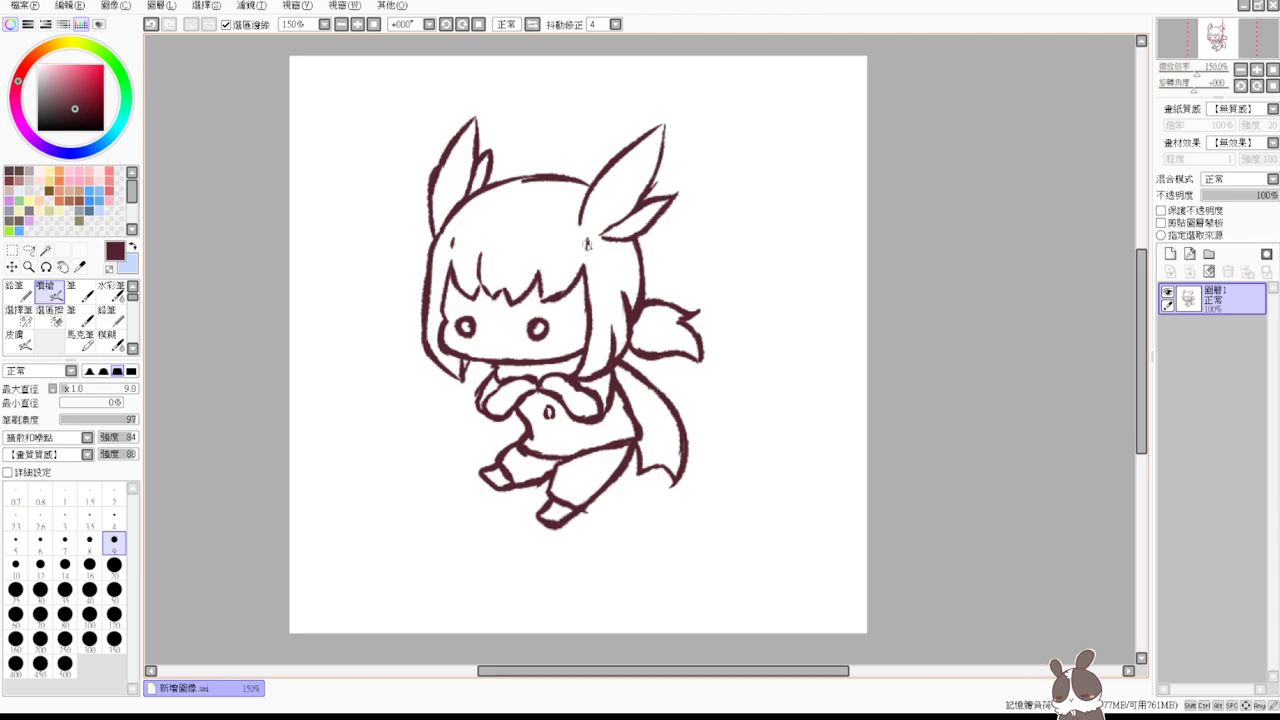
drag(588, 238, 583, 259)
drag(452, 244, 452, 268)
- Erase the shirt hem above the legs and redraw it with raised thigh lines, tidying where the two legs meet
key(e)
drag(520, 454, 556, 458)
key(b)
key(e)
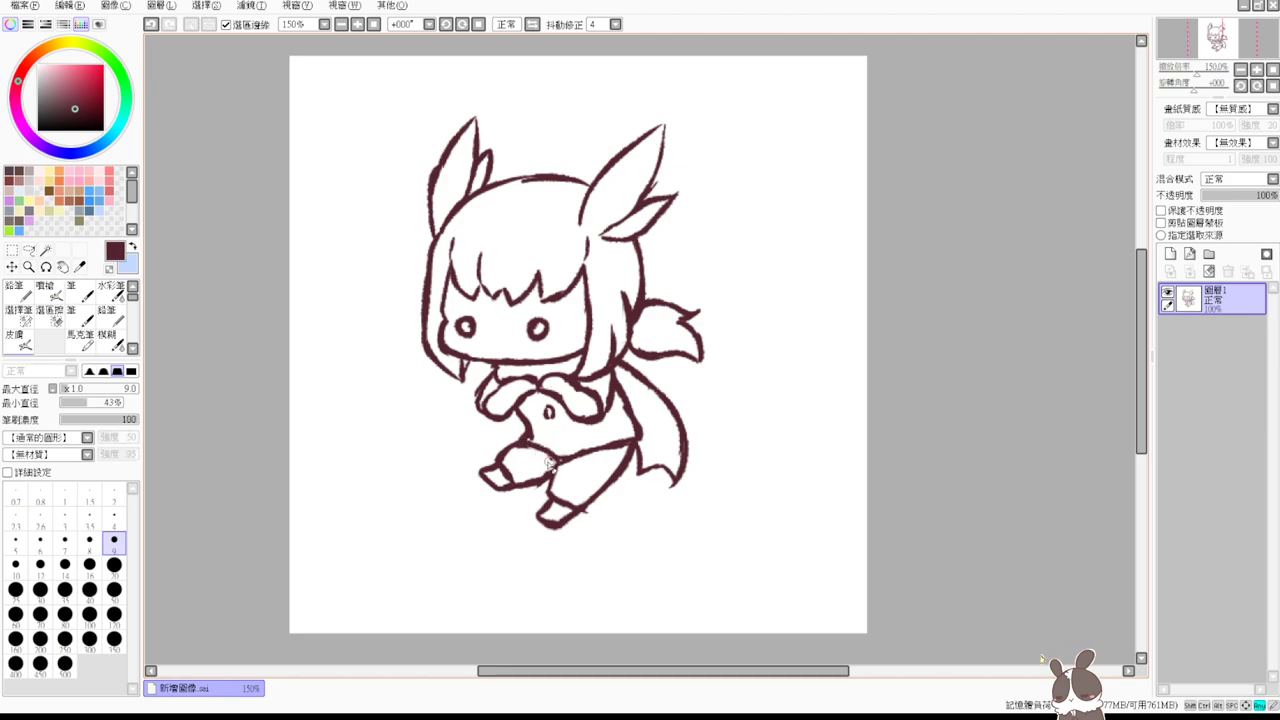
drag(570, 459, 620, 444)
key(b)
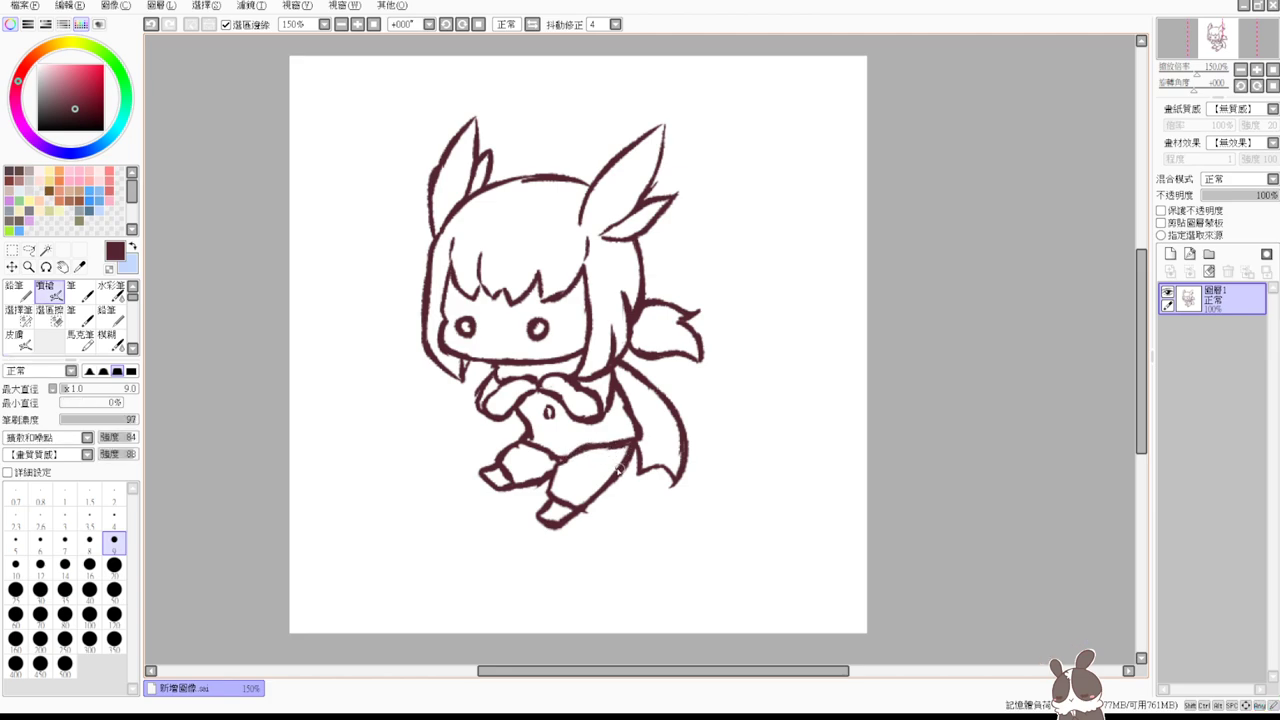
key(e)
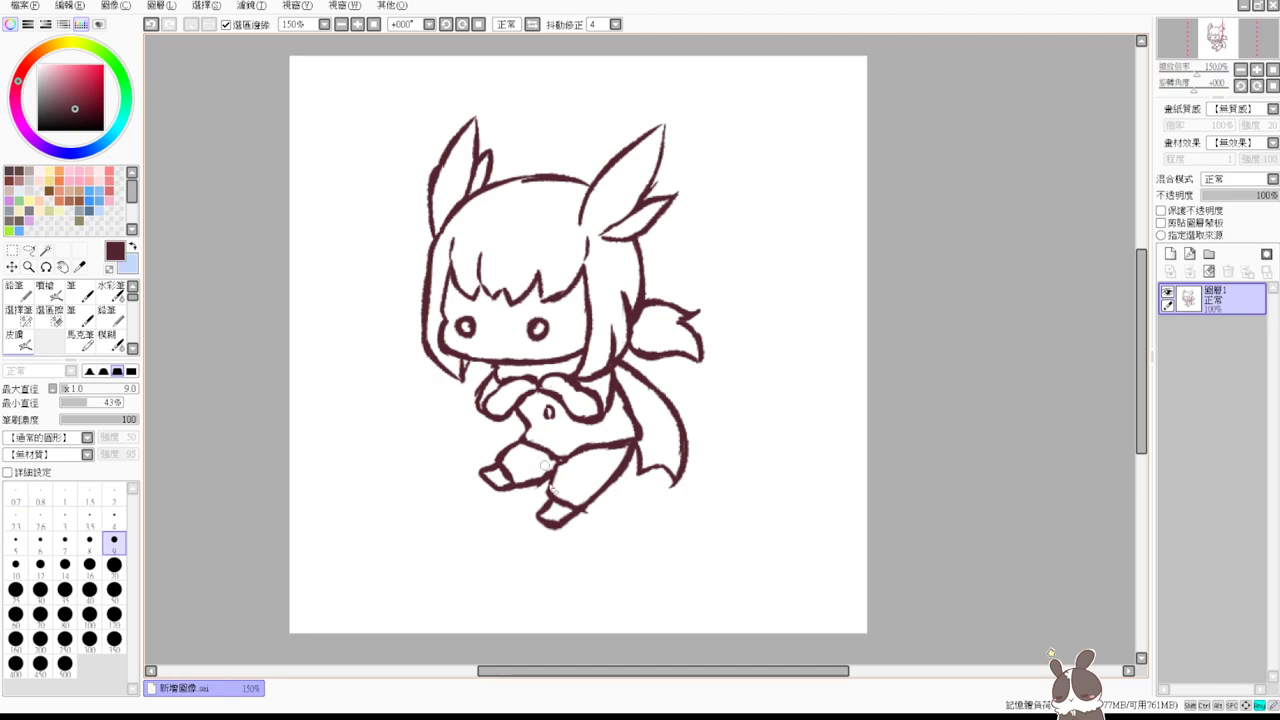
key(e)
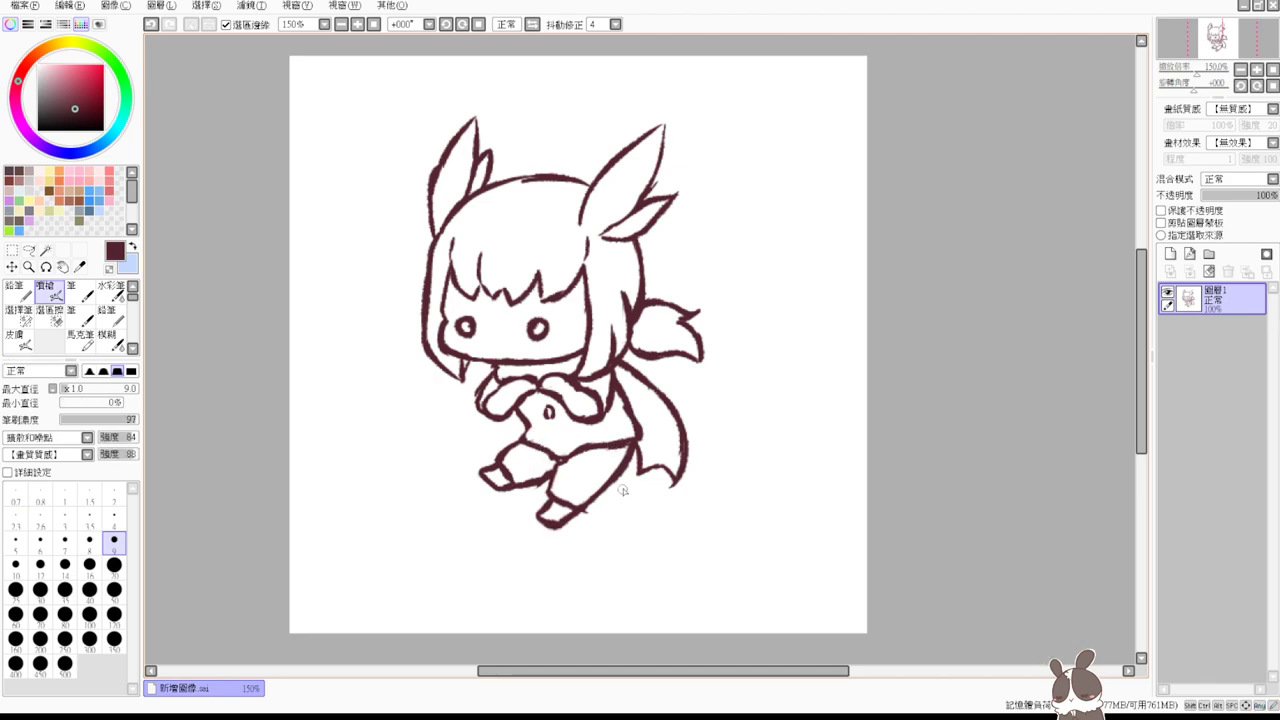
key(e)
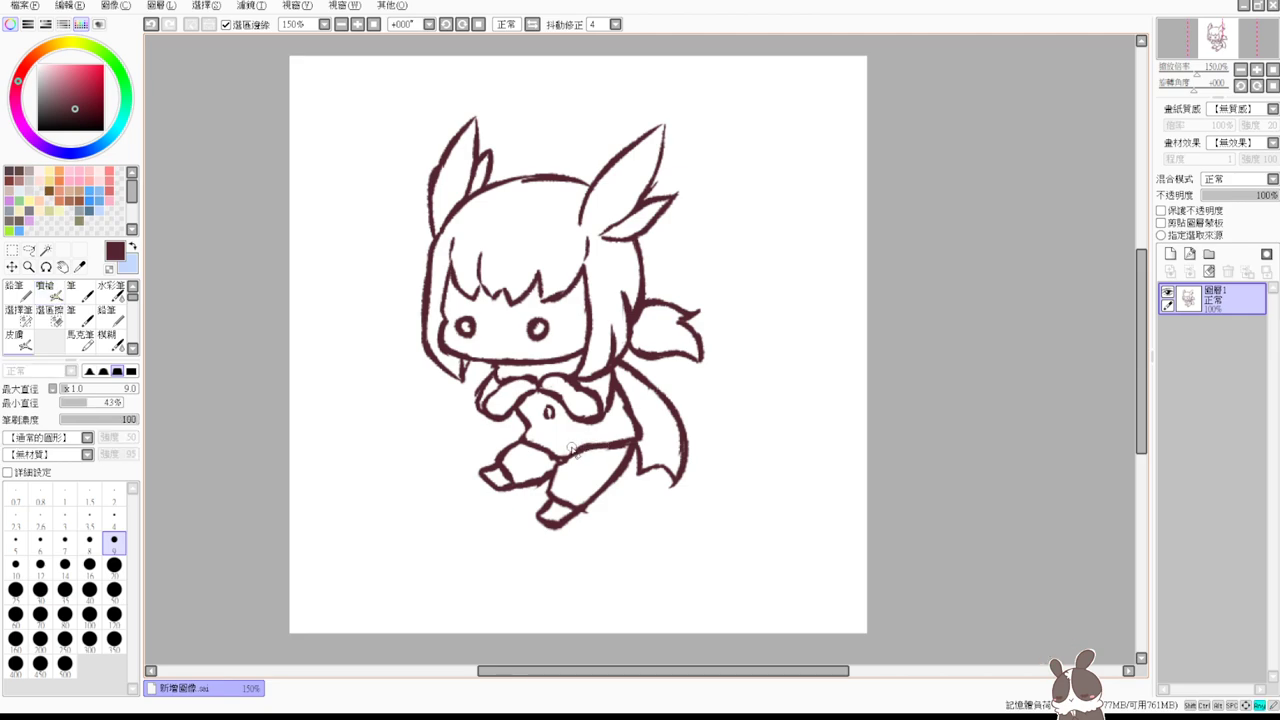
key(e)
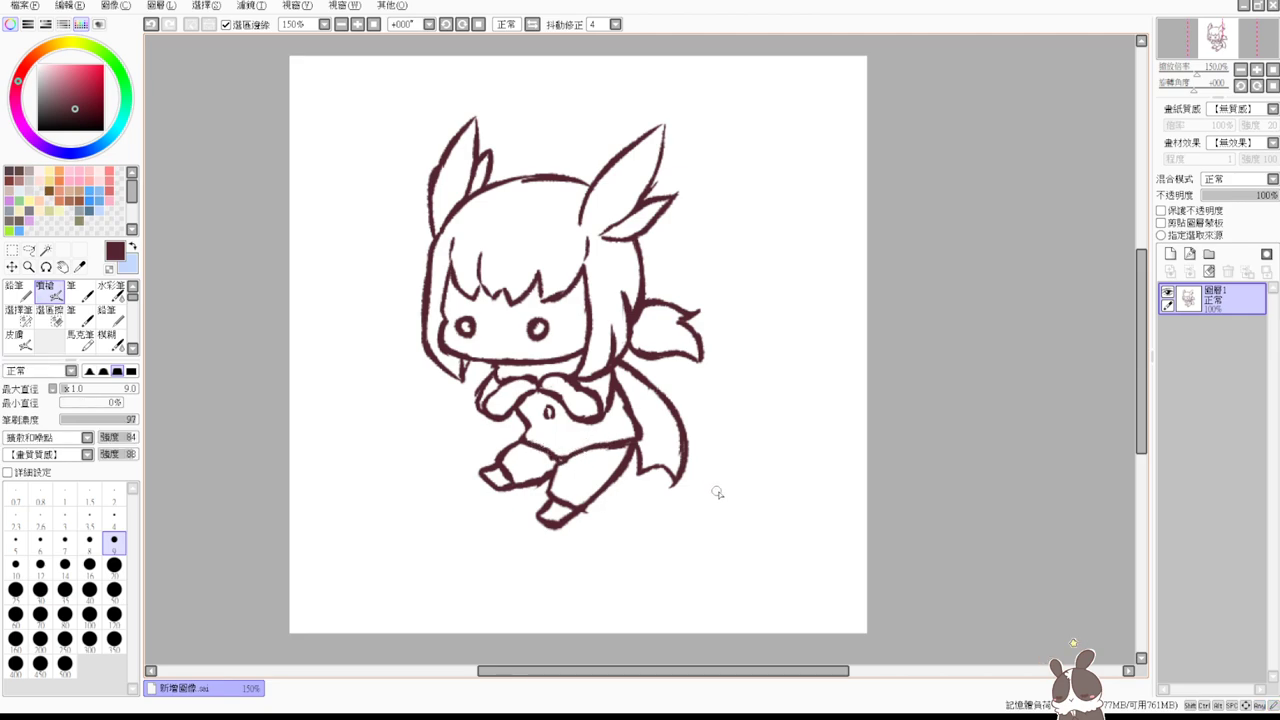
- Try tilting the whole character clockwise with a free transform
key(ctrl+t)
mouse_move(726, 506)
mouse_down()
mouse_move(683, 606)
mouse_move(449, 534)
mouse_move(778, 418)
mouse_move(780, 437)
mouse_move(643, 531)
mouse_move(578, 502)
mouse_move(597, 512)
mouse_up()
key(Return)
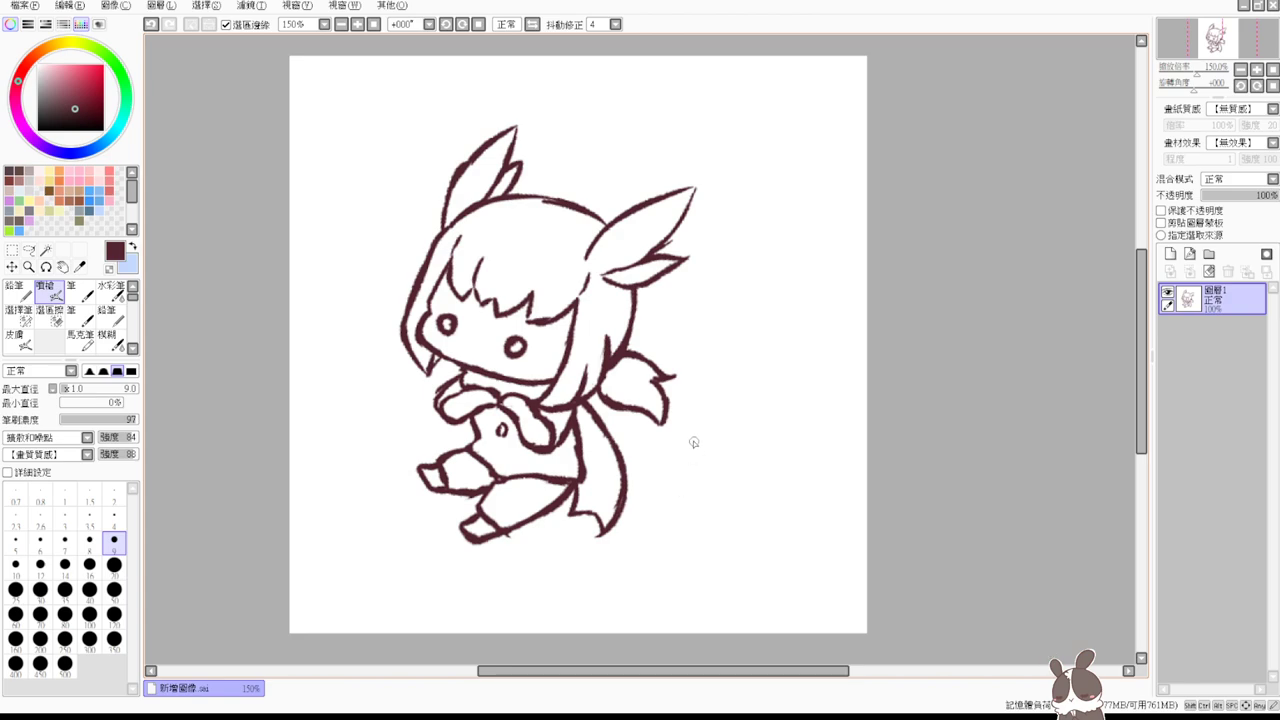
key(ctrl+z)
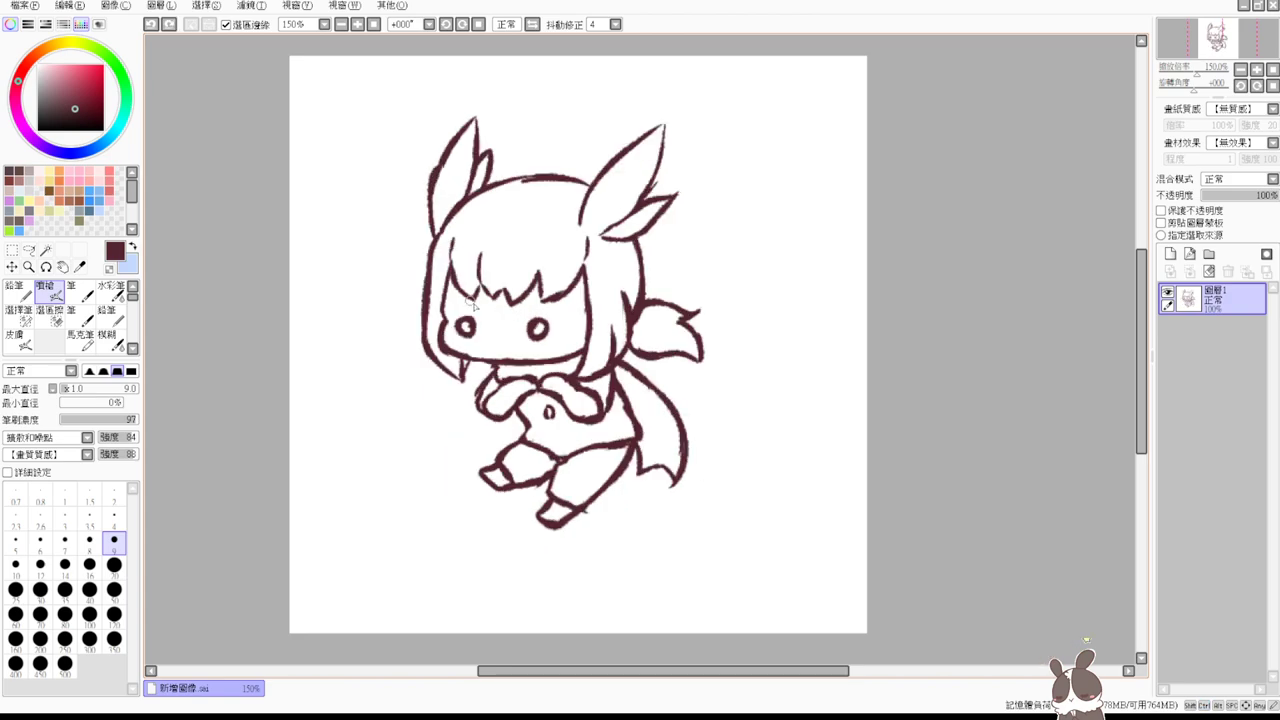
- Erase both round eyes from the face and clean the leg outlines near the feet
key(e)
mouse_move(468, 318)
mouse_down()
mouse_move(468, 338)
mouse_move(538, 330)
mouse_move(532, 345)
mouse_up()
key(v)
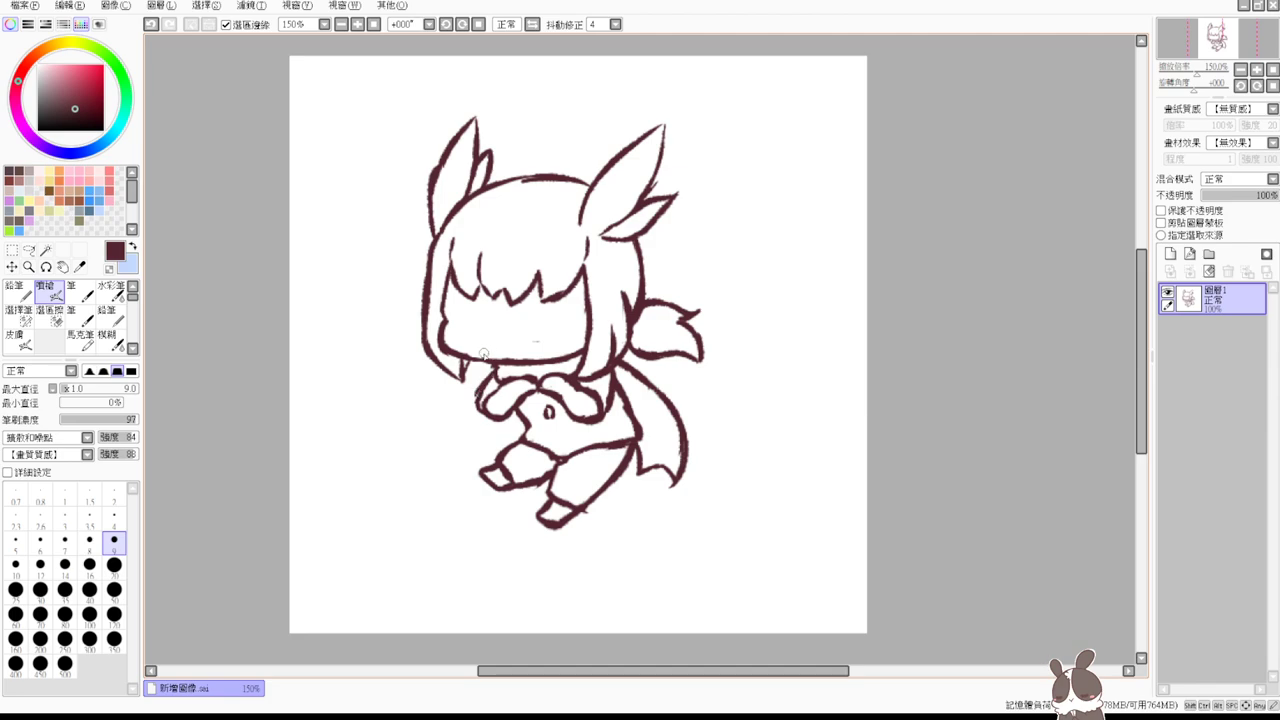
key(e)
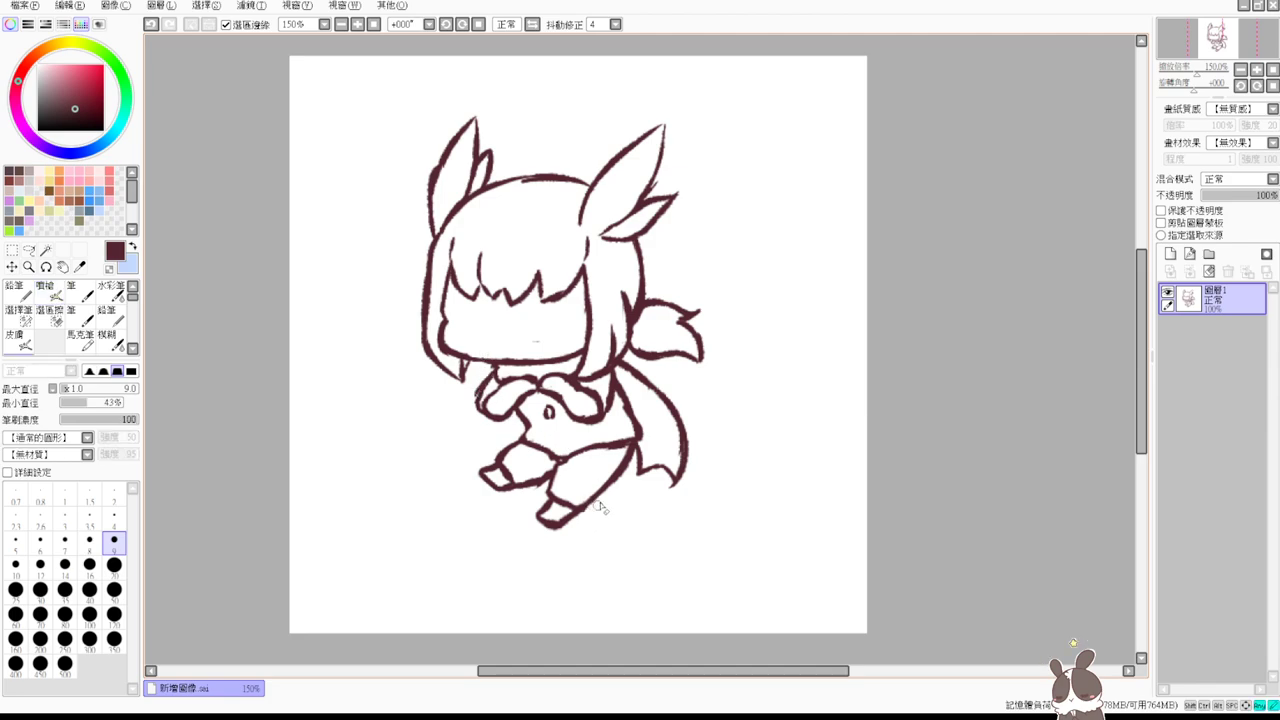
drag(534, 490, 541, 489)
key(v)
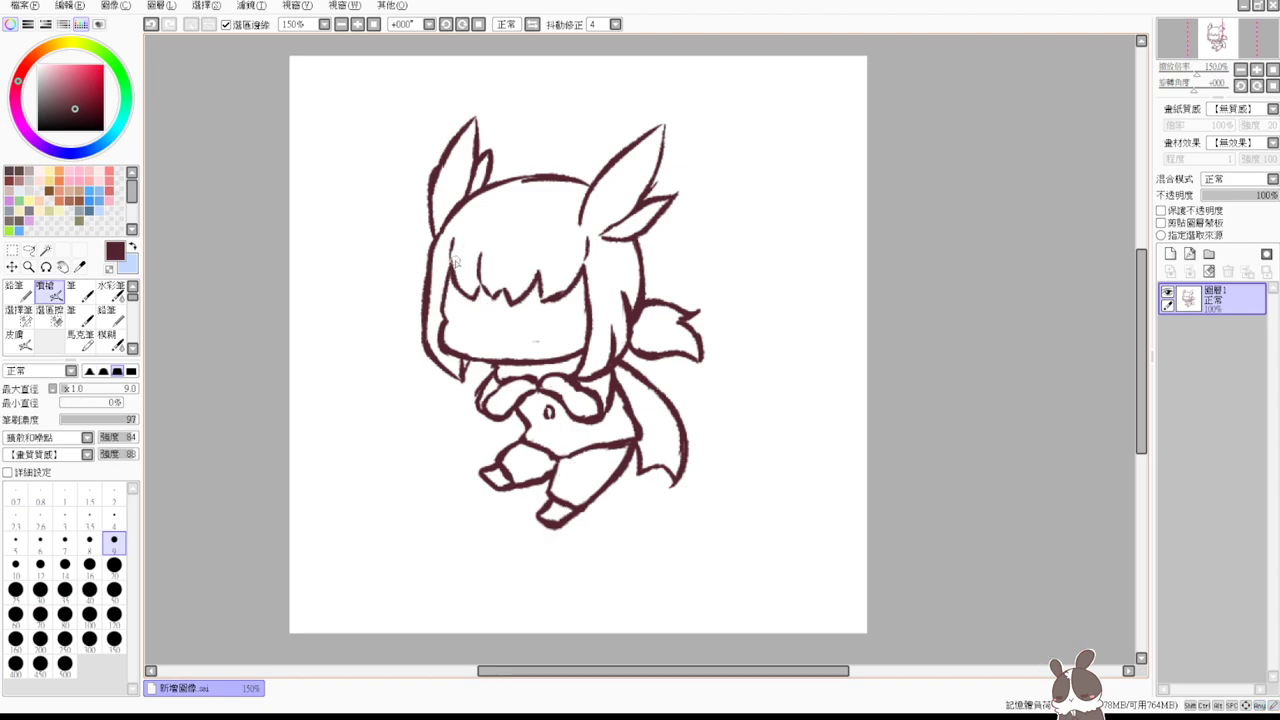
- Erase the stray marks along the face's side edge and in the middle of the face
key(e)
drag(448, 280, 443, 310)
key(b)
key(e)
drag(533, 341, 548, 343)
key(b)
- Try small, thick round eyes joined by a line across the face
mouse_move(462, 322)
mouse_down()
mouse_move(458, 332)
mouse_move(467, 313)
mouse_move(466, 334)
mouse_up()
key(ctrl+z)
key(ctrl+z)
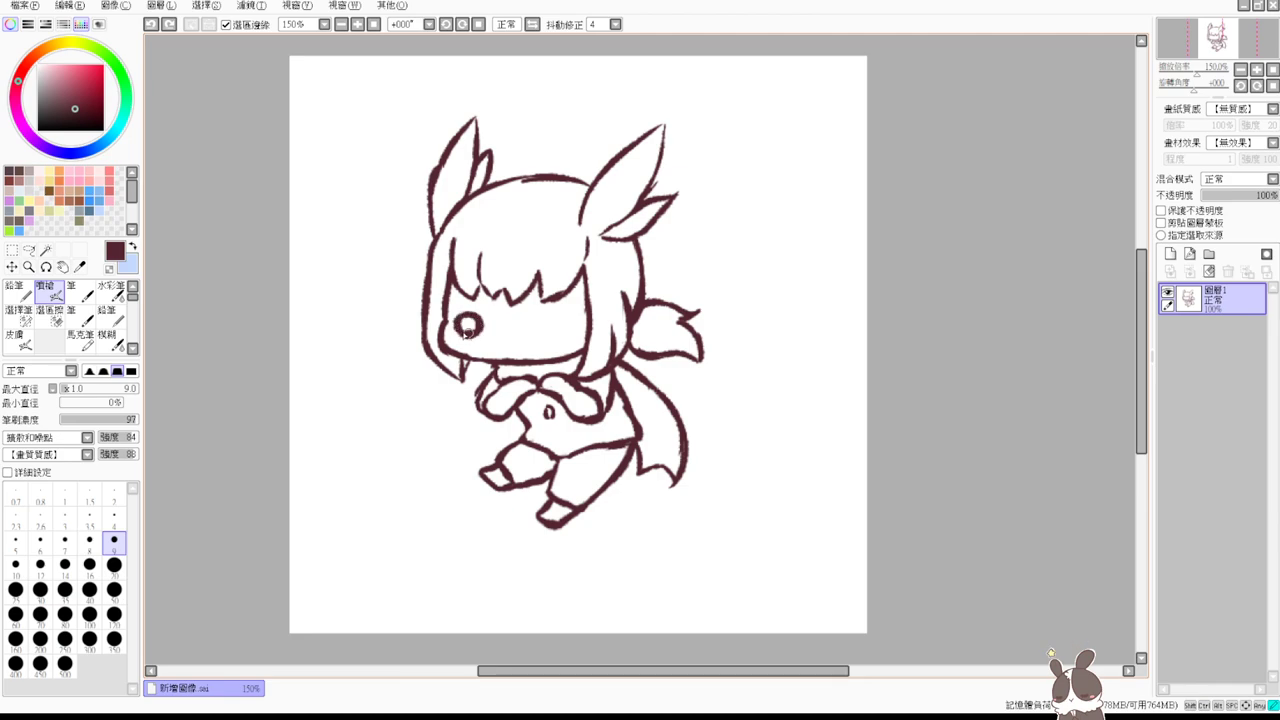
drag(560, 314, 537, 334)
key(ctrl+z)
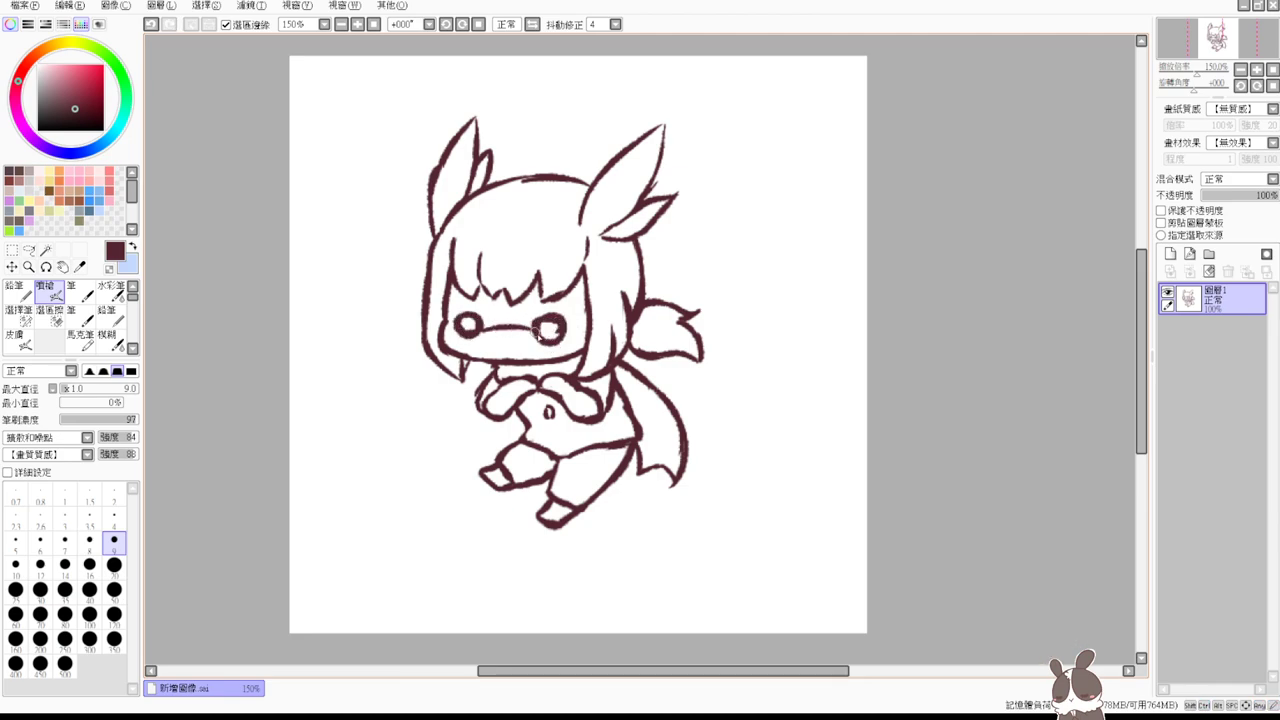
key(ctrl+z)
key(ctrl+z)
key(ctrl+z)
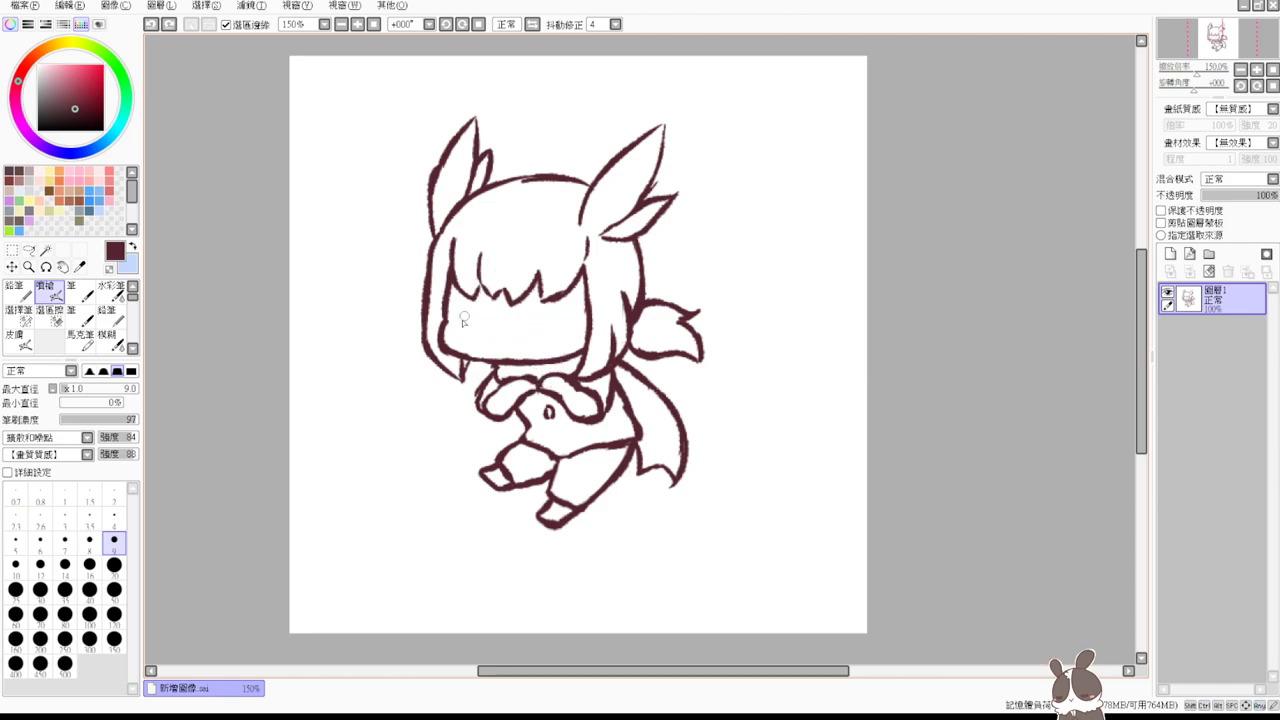
- Draw two open oval eyes and a small two-stroke mouth, adding short strand marks in the bangs
mouse_move(460, 317)
mouse_down()
mouse_move(480, 306)
mouse_move(497, 318)
mouse_move(478, 308)
mouse_move(488, 333)
mouse_move(552, 310)
mouse_move(561, 349)
mouse_up()
key(ctrl+z)
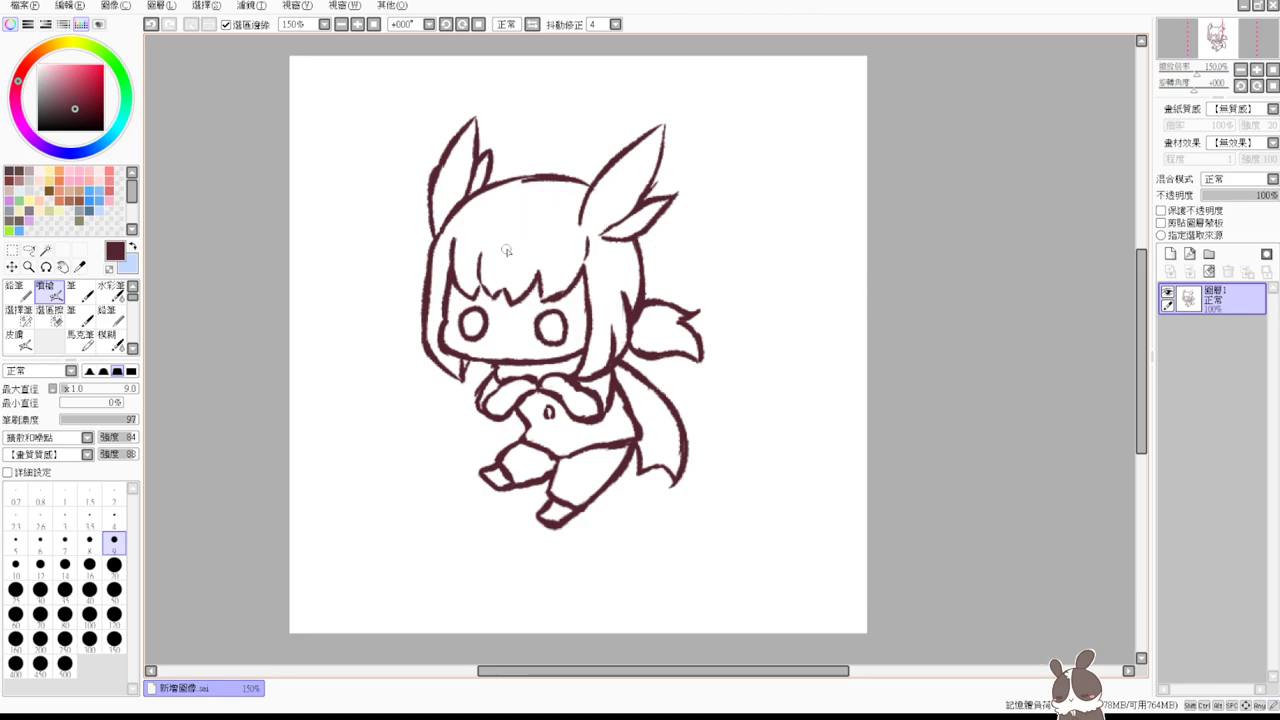
mouse_move(506, 249)
mouse_down()
mouse_move(504, 293)
mouse_move(539, 252)
mouse_up()
drag(502, 337, 515, 337)
drag(468, 316, 475, 326)
key(ctrl+z)
- Draw a tiny heart shape in the gap between the character's hands
drag(526, 401, 540, 406)
key(ctrl+z)
drag(560, 397, 539, 407)
- Draw a large heart with a short trailing curve beside the hands, and shift the whole drawing right and down on the canvas
mouse_move(430, 378)
mouse_down()
mouse_move(442, 414)
mouse_move(437, 426)
mouse_move(476, 406)
mouse_move(449, 407)
mouse_move(487, 417)
mouse_up()
key(ctrl+z)
key(ctrl+z)
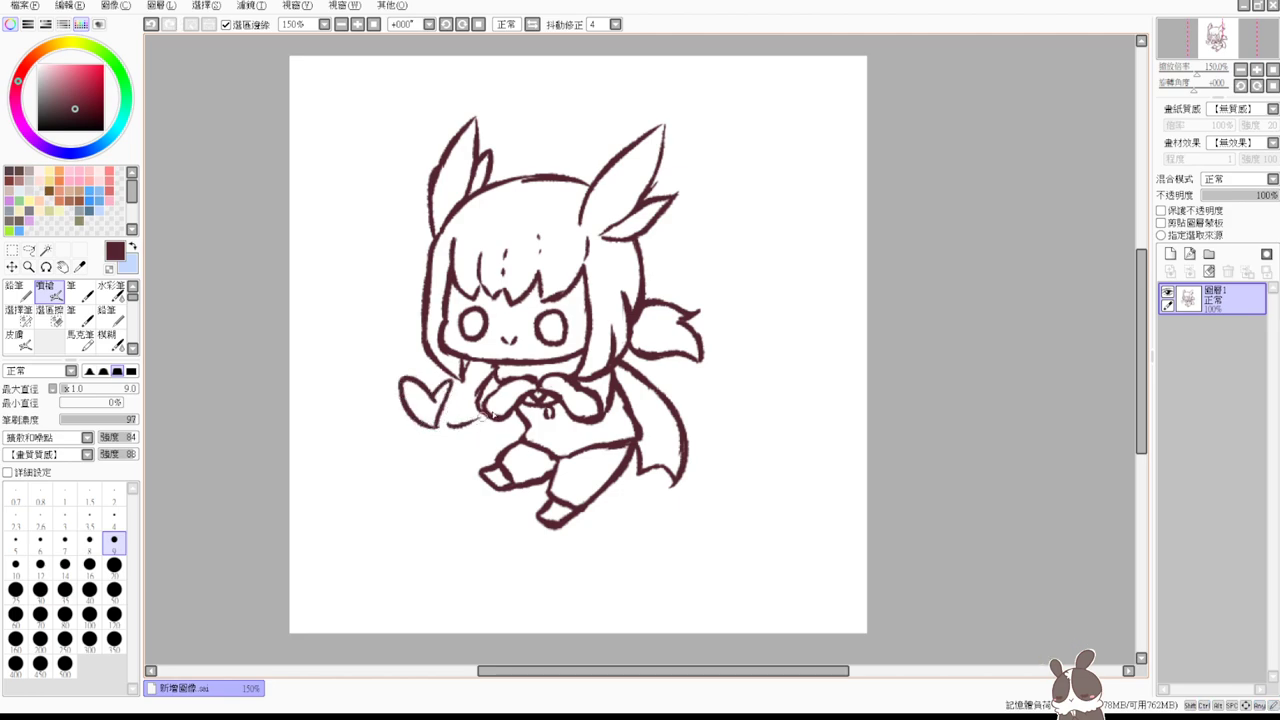
drag(449, 434, 484, 427)
key(ctrl+z)
key(ctrl+z)
key(ctrl+z)
mouse_move(433, 393)
mouse_down()
mouse_move(446, 431)
mouse_move(414, 427)
mouse_move(444, 427)
mouse_up()
key(ctrl+z)
mouse_move(427, 387)
mouse_down()
mouse_move(449, 429)
mouse_move(477, 423)
mouse_move(471, 457)
mouse_move(459, 432)
mouse_move(493, 428)
mouse_up()
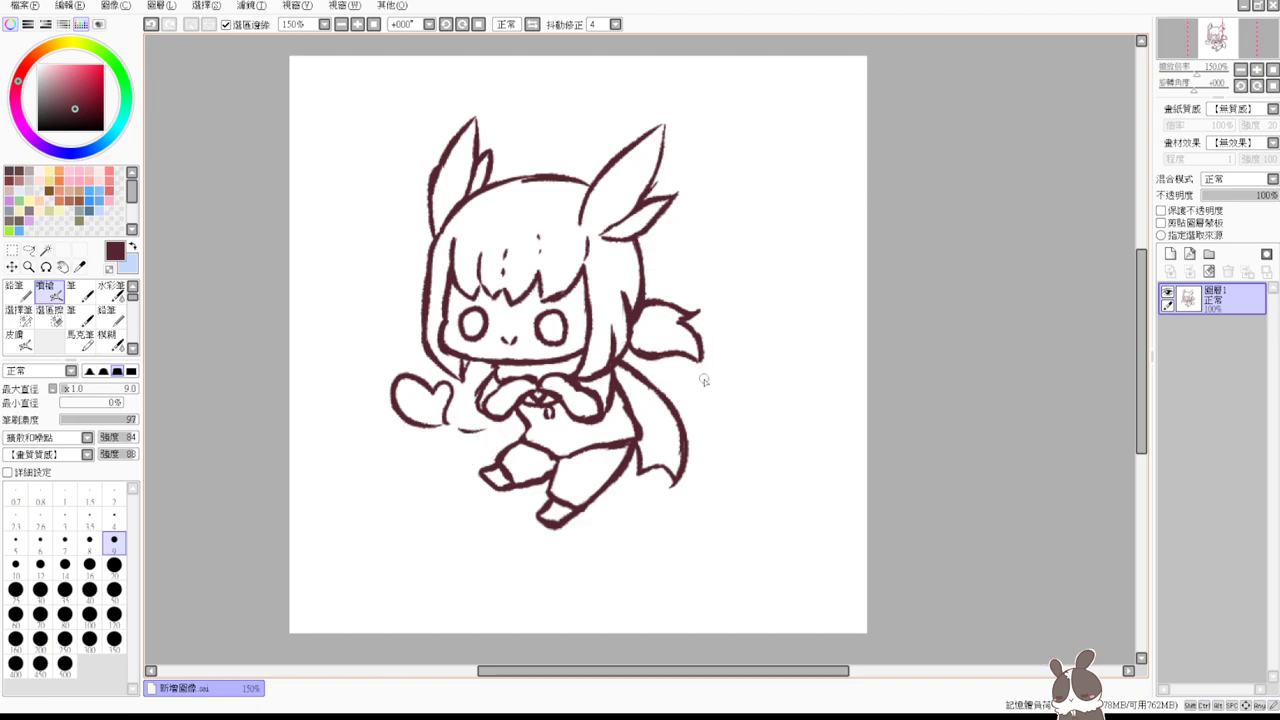
mouse_move(733, 416)
mouse_down()
mouse_move(803, 446)
mouse_move(783, 434)
mouse_up()
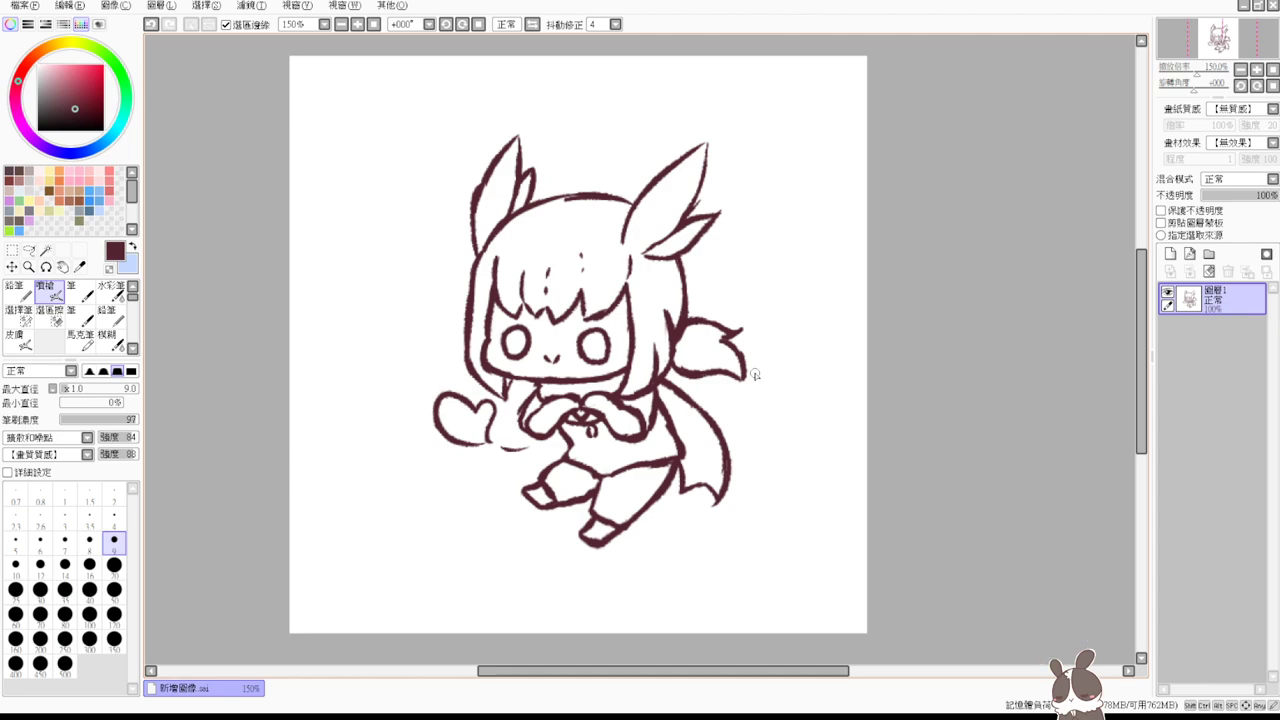
- Draw a round creature's body on top of the head and erase the head outline inside it
drag(554, 191, 541, 239)
key(ctrl+z)
mouse_move(547, 193)
mouse_down()
mouse_move(532, 238)
mouse_move(561, 226)
mouse_move(530, 237)
mouse_move(575, 237)
mouse_up()
mouse_move(544, 190)
mouse_down()
mouse_move(600, 186)
mouse_move(588, 188)
mouse_move(616, 206)
mouse_up()
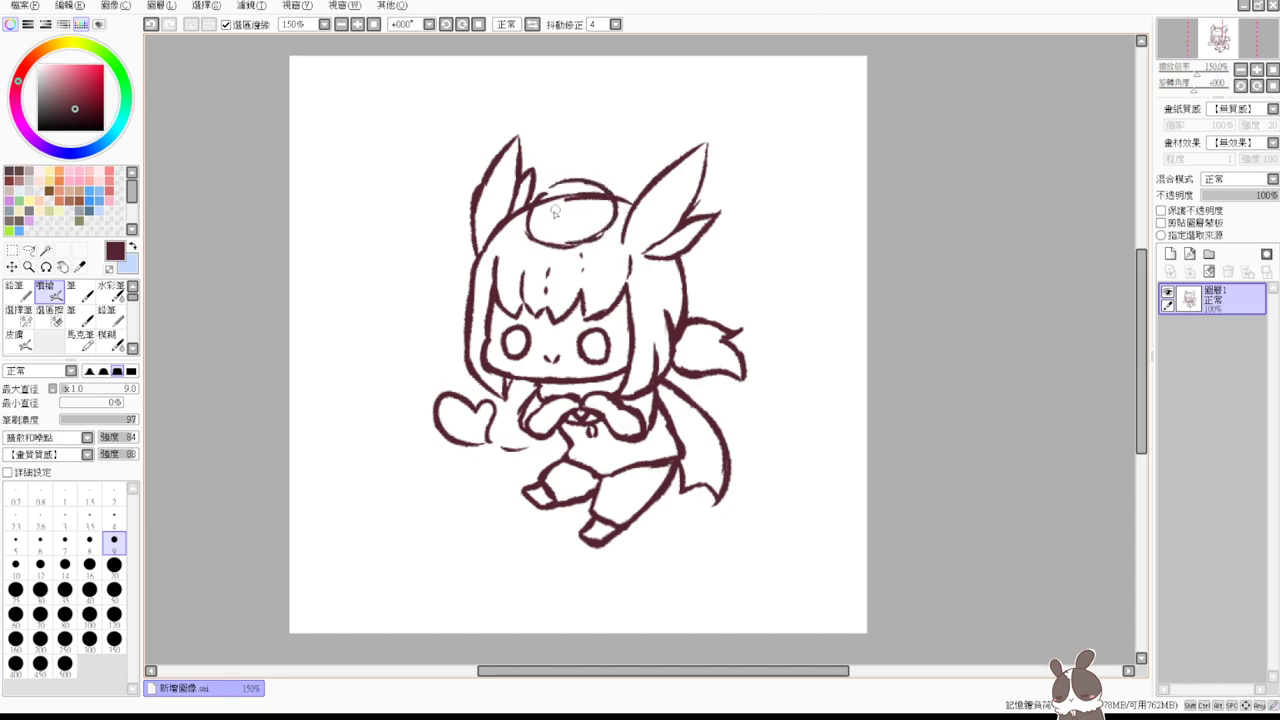
key(e)
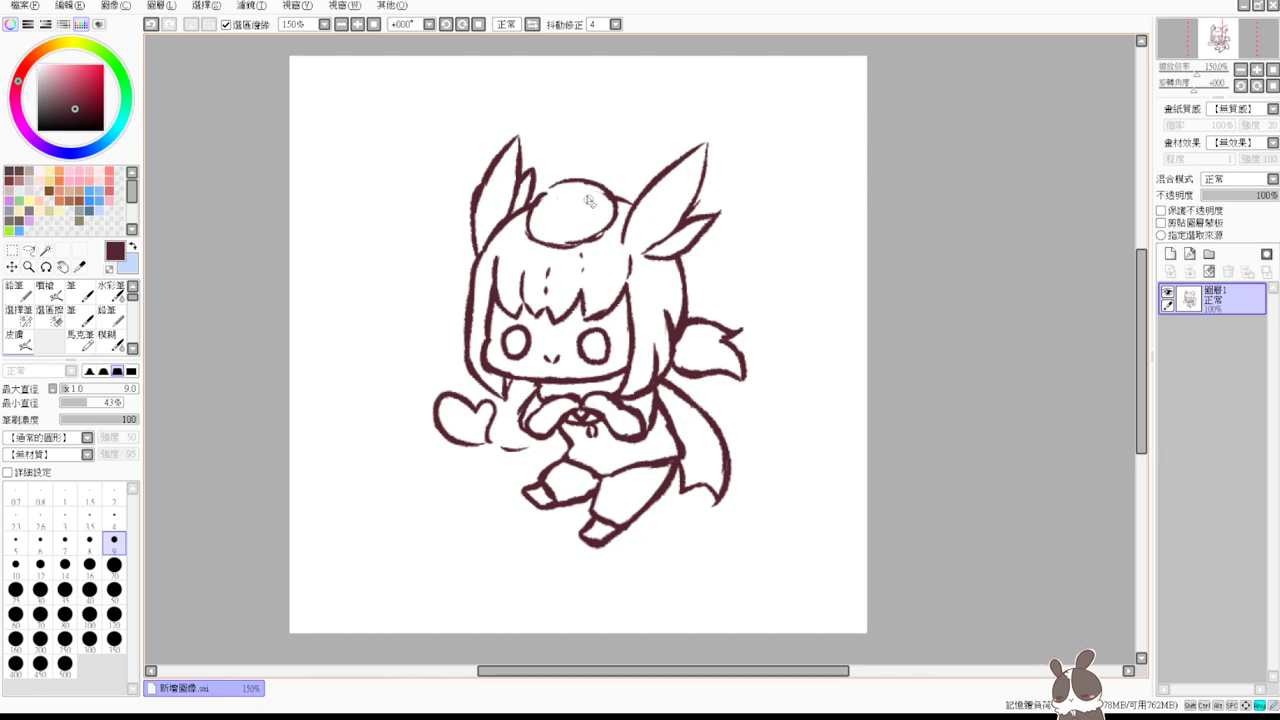
key(e)
- Give the round creature on the head two pointed ears and two solid dot eyes
scroll(601, 247, up, 2)
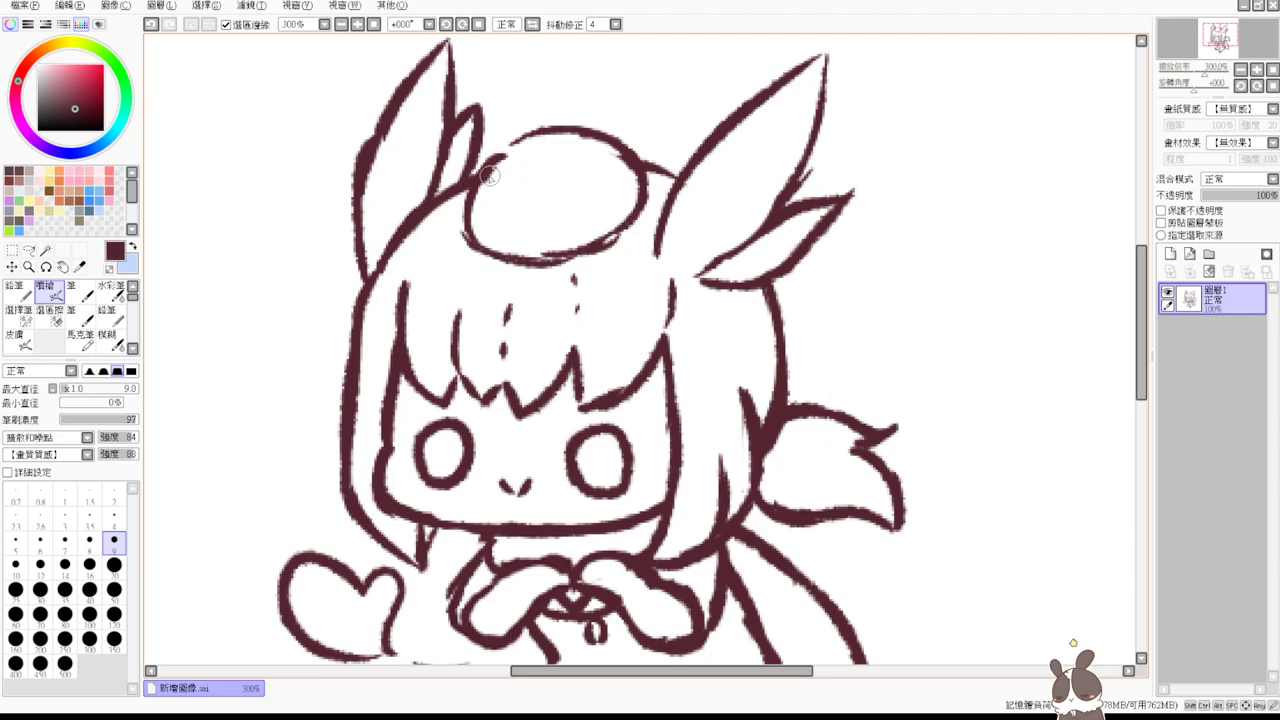
mouse_move(503, 141)
mouse_down()
mouse_move(514, 160)
mouse_move(580, 166)
mouse_move(598, 150)
mouse_move(599, 185)
mouse_up()
key(ctrl+z)
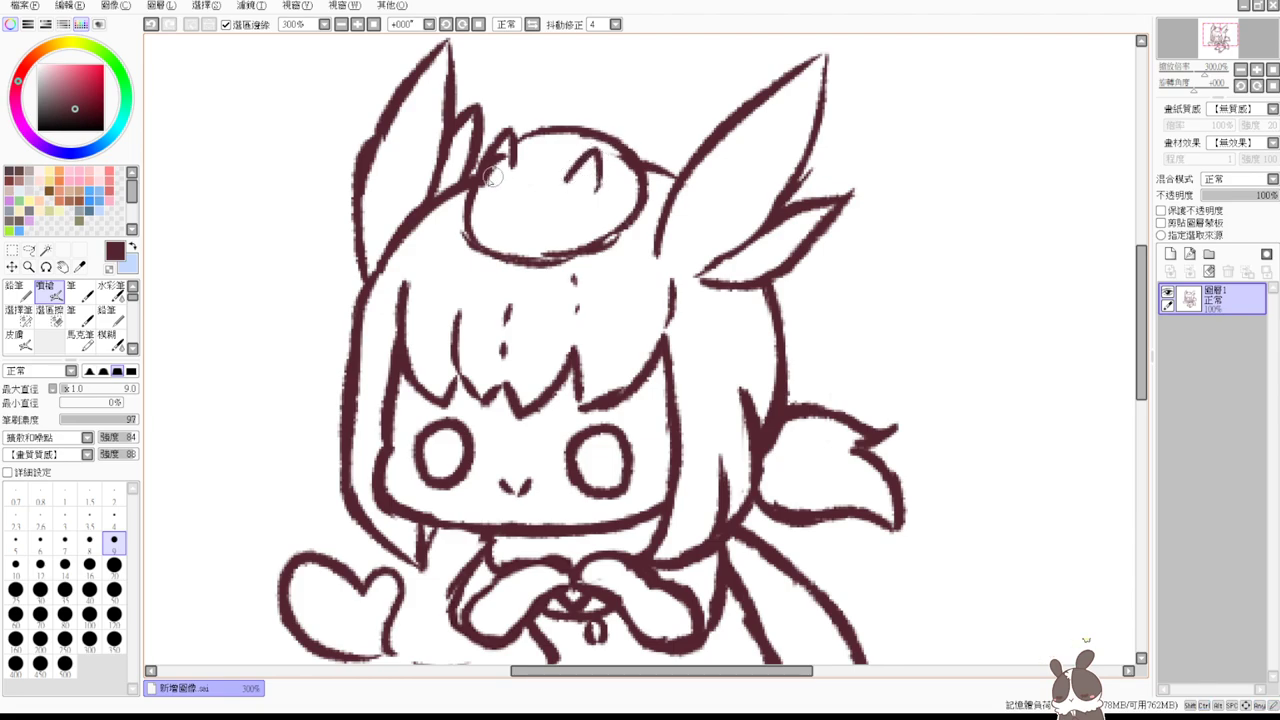
key(e)
key(v)
mouse_move(487, 213)
mouse_down()
mouse_move(482, 222)
mouse_move(549, 225)
mouse_up()
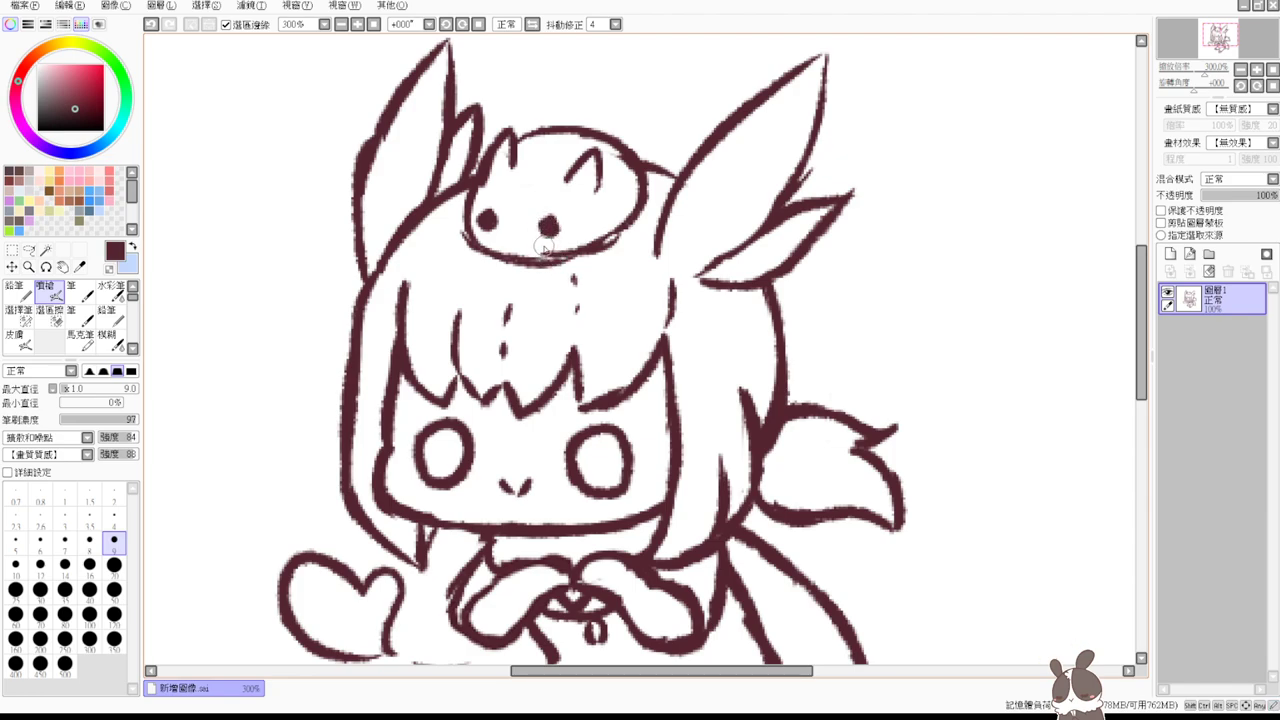
- Draw short blush marks on both cheeks below the outer corners of the eyes
click(373, 24)
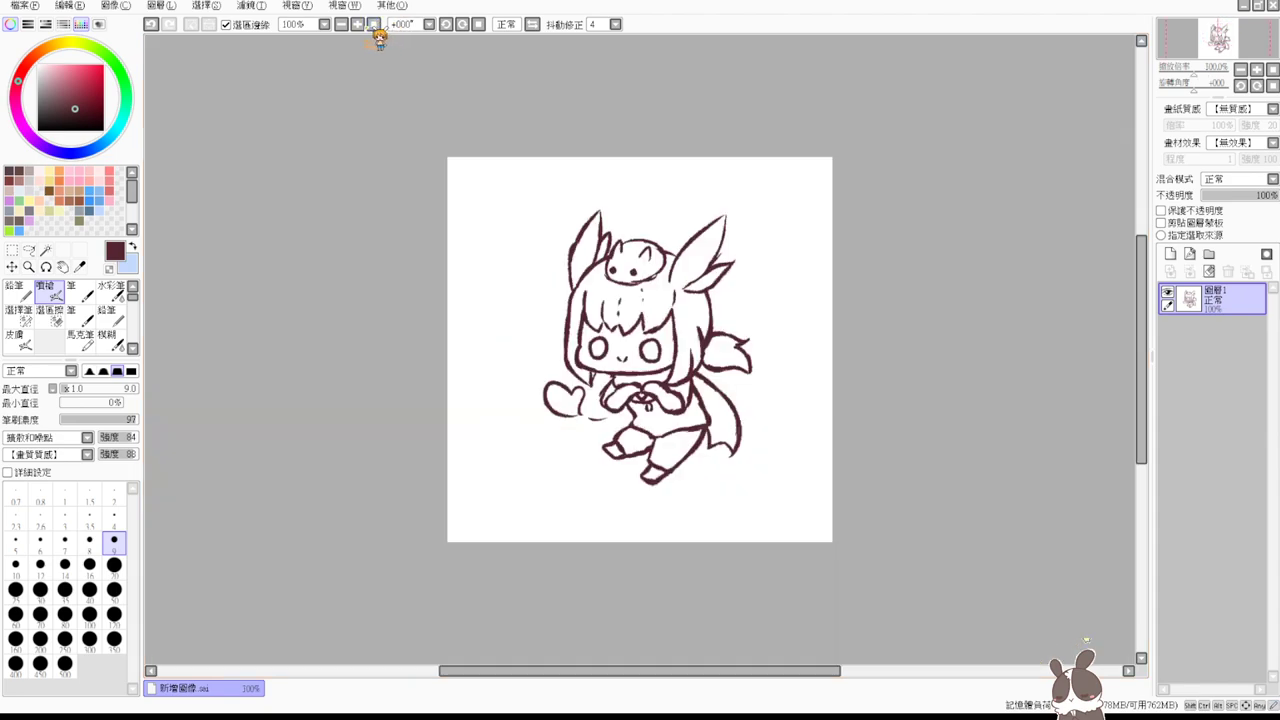
click(358, 25)
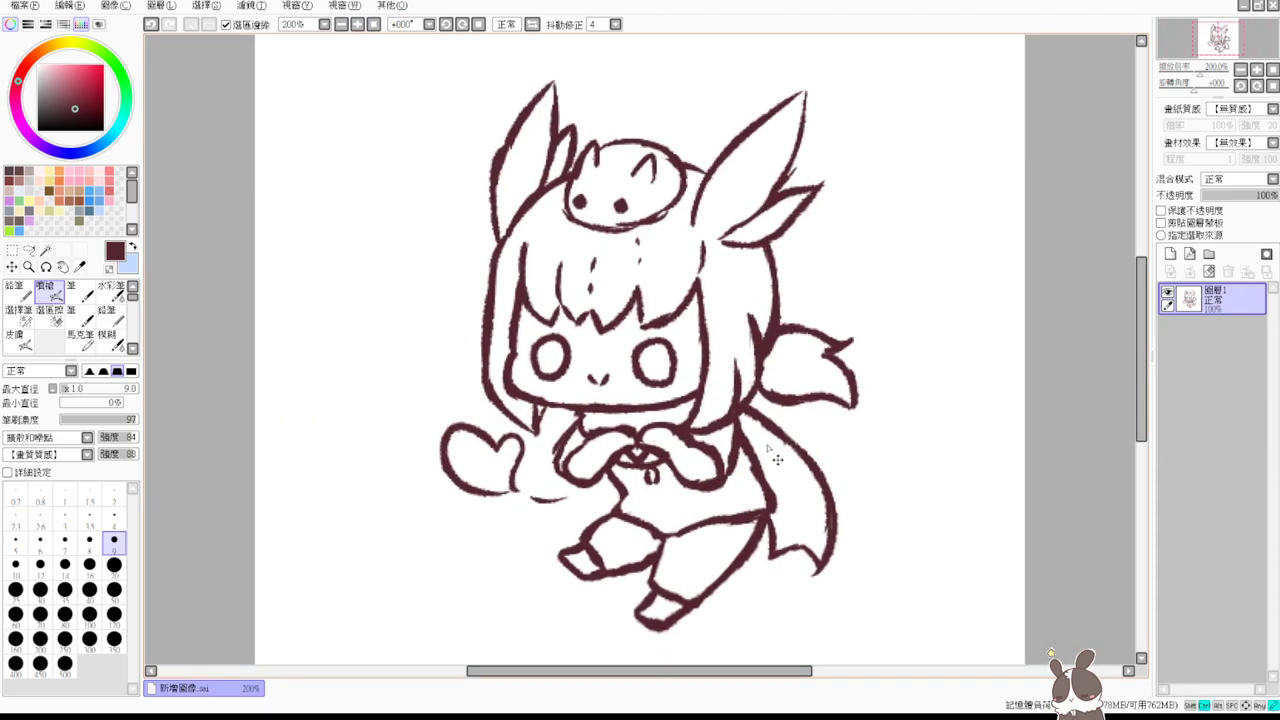
mouse_move(531, 357)
mouse_down()
mouse_move(539, 373)
mouse_move(508, 374)
mouse_up()
key(ctrl+z)
key(ctrl+z)
drag(672, 378, 692, 382)
drag(511, 371, 531, 376)
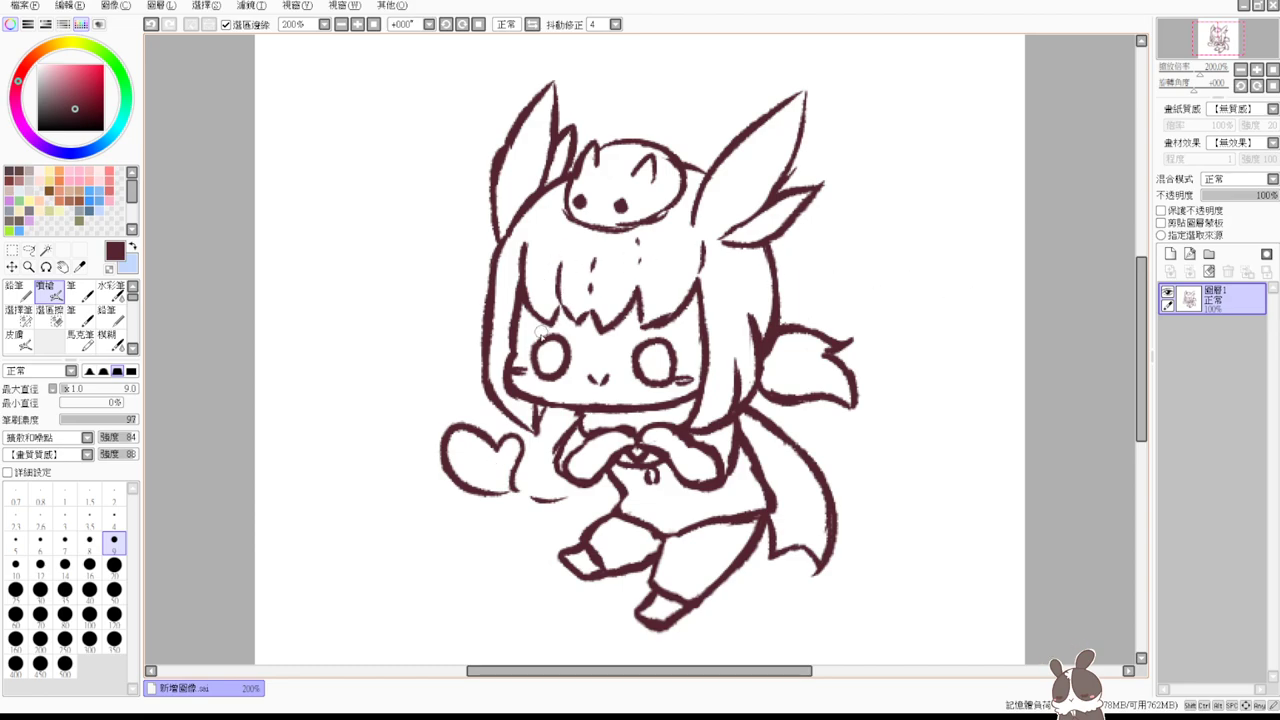
- Draw curved upper lash lines over both eyes
drag(524, 345, 544, 336)
key(ctrl+z)
mouse_move(526, 346)
mouse_down()
mouse_move(556, 336)
mouse_move(543, 337)
mouse_up()
key(ctrl+z)
key(ctrl+z)
key(ctrl+z)
key(ctrl+z)
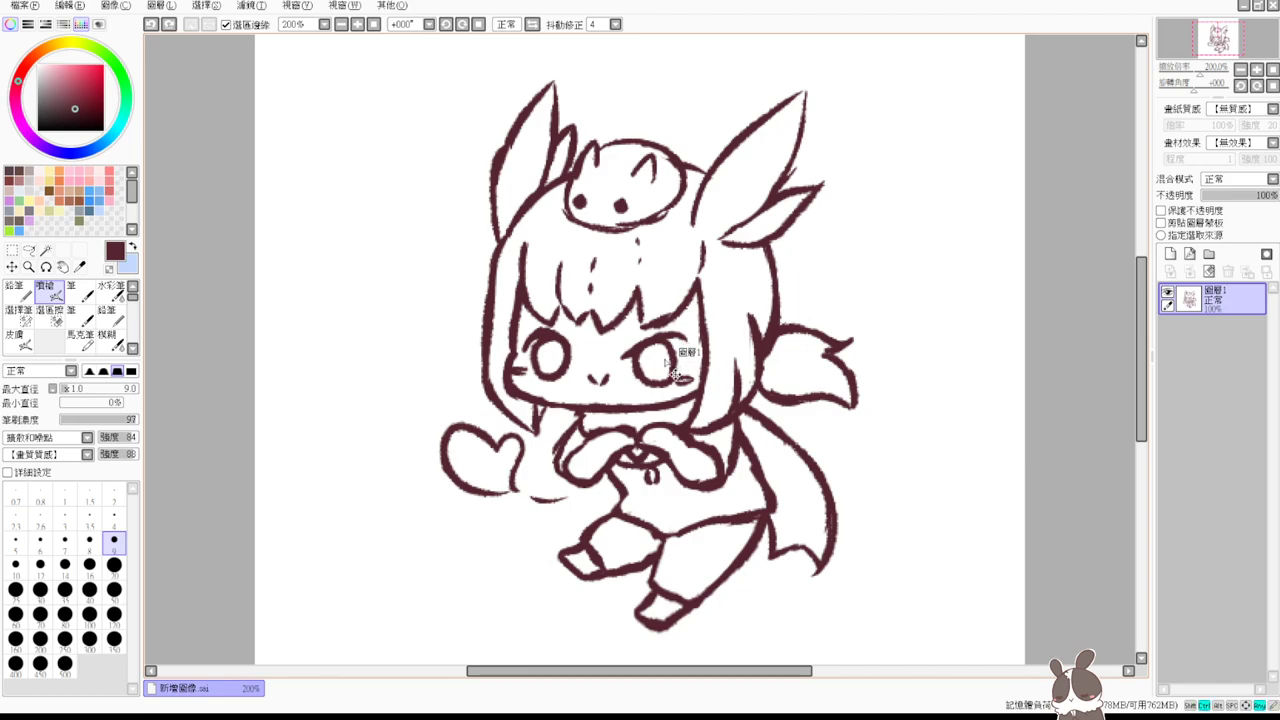
key(ctrl+z)
mouse_move(625, 348)
mouse_down()
mouse_move(655, 332)
mouse_move(681, 352)
mouse_up()
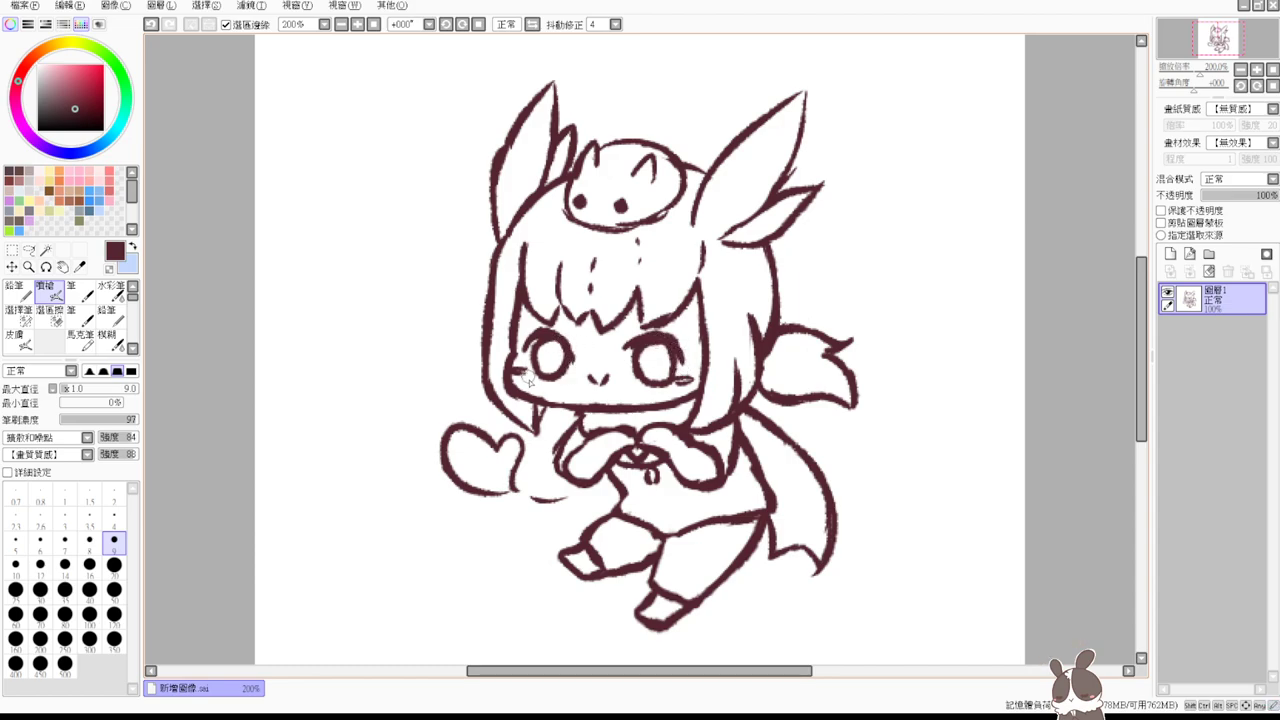
- Draw a small round highlight inside the upper part of each eye
drag(525, 372, 557, 379)
drag(541, 345, 557, 343)
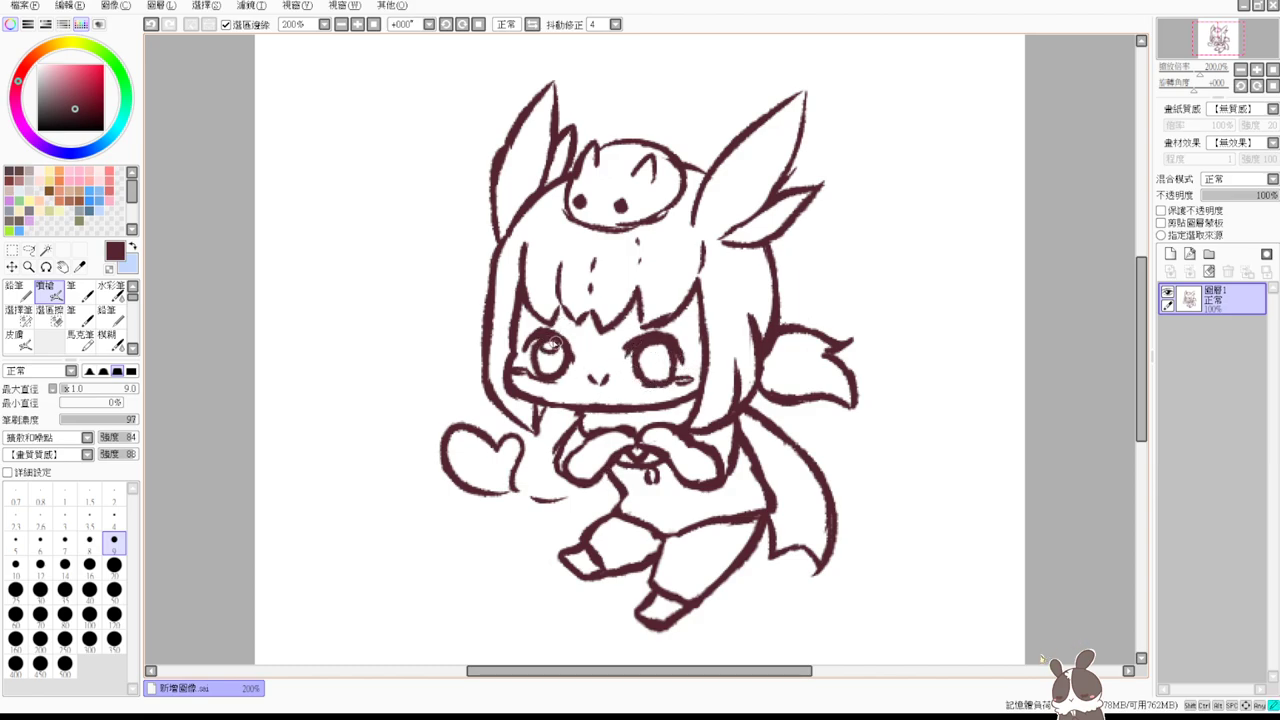
drag(636, 352, 646, 345)
- Thicken the upper lashes of both eyes and add a short brow stroke above the left eye
scroll(583, 494, up, 1)
drag(995, 434, 855, 508)
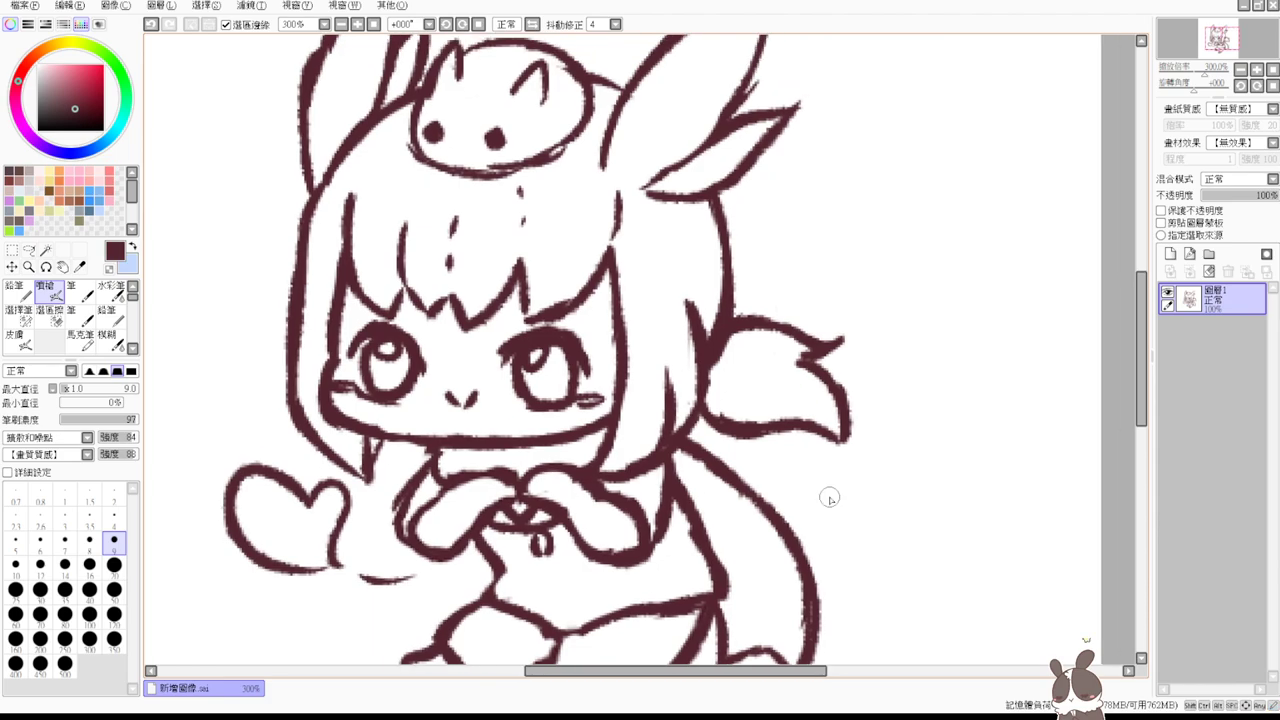
drag(348, 355, 360, 383)
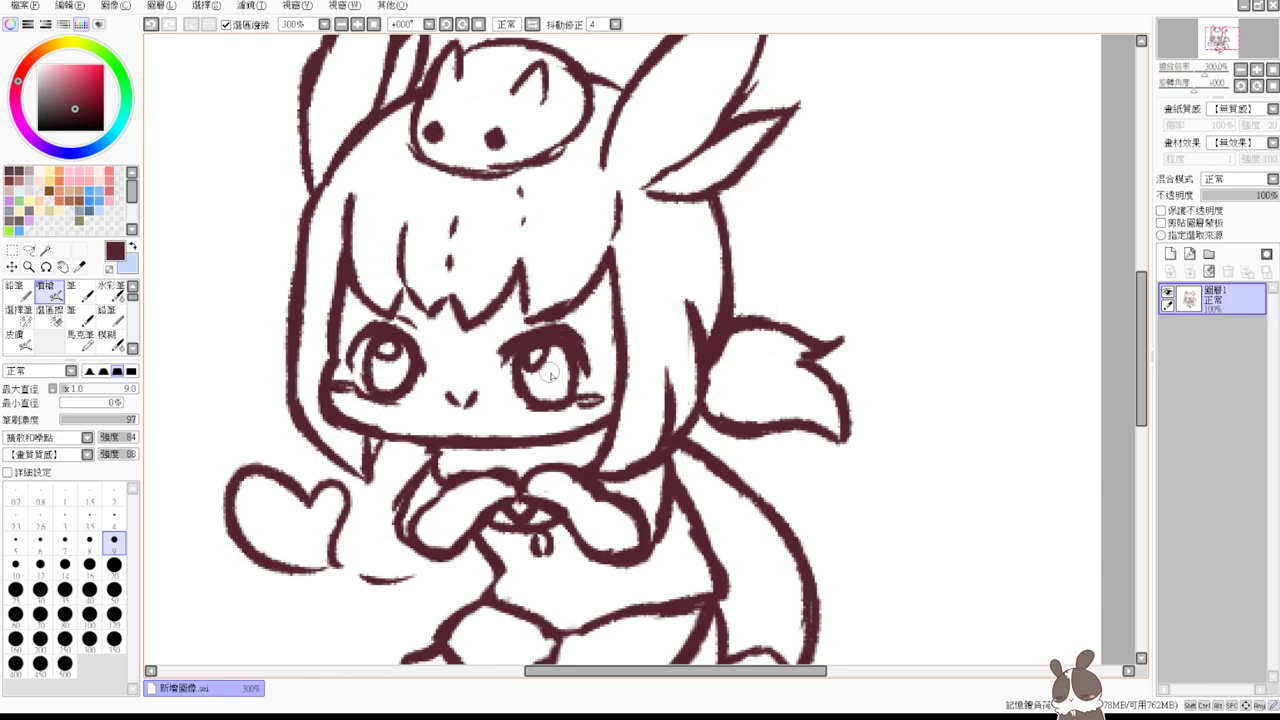
- Erase the right blush mark and rework the eyes' outer lashes, adding a brow stroke above the right eye
key(e)
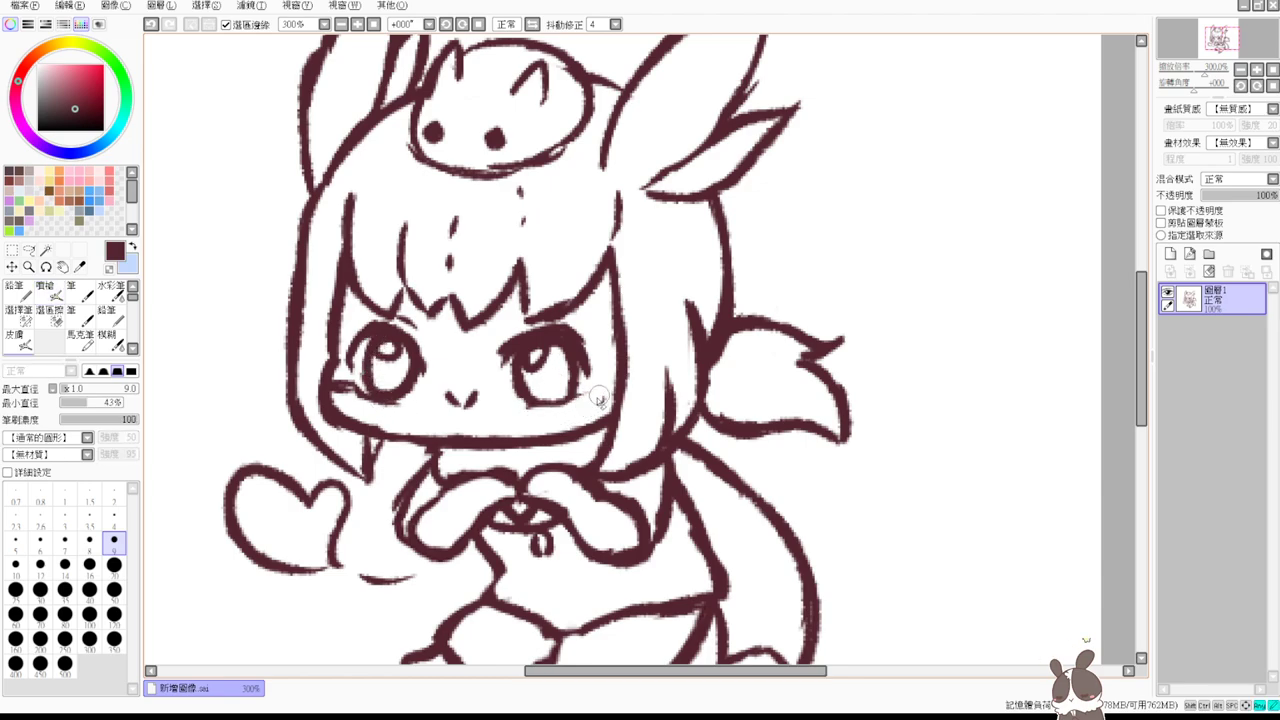
key(v)
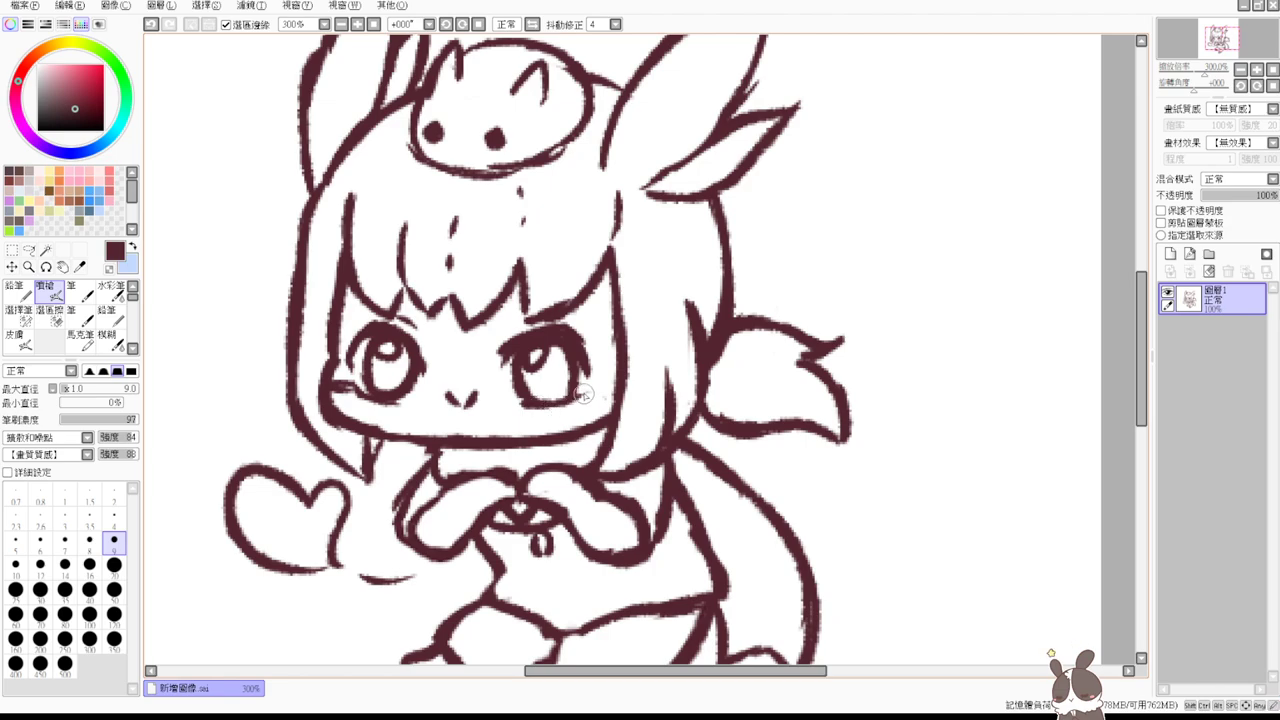
drag(584, 394, 571, 400)
key(e)
mouse_move(581, 330)
mouse_down()
mouse_move(597, 356)
mouse_move(567, 328)
mouse_move(584, 360)
mouse_up()
key(b)
drag(580, 336, 590, 381)
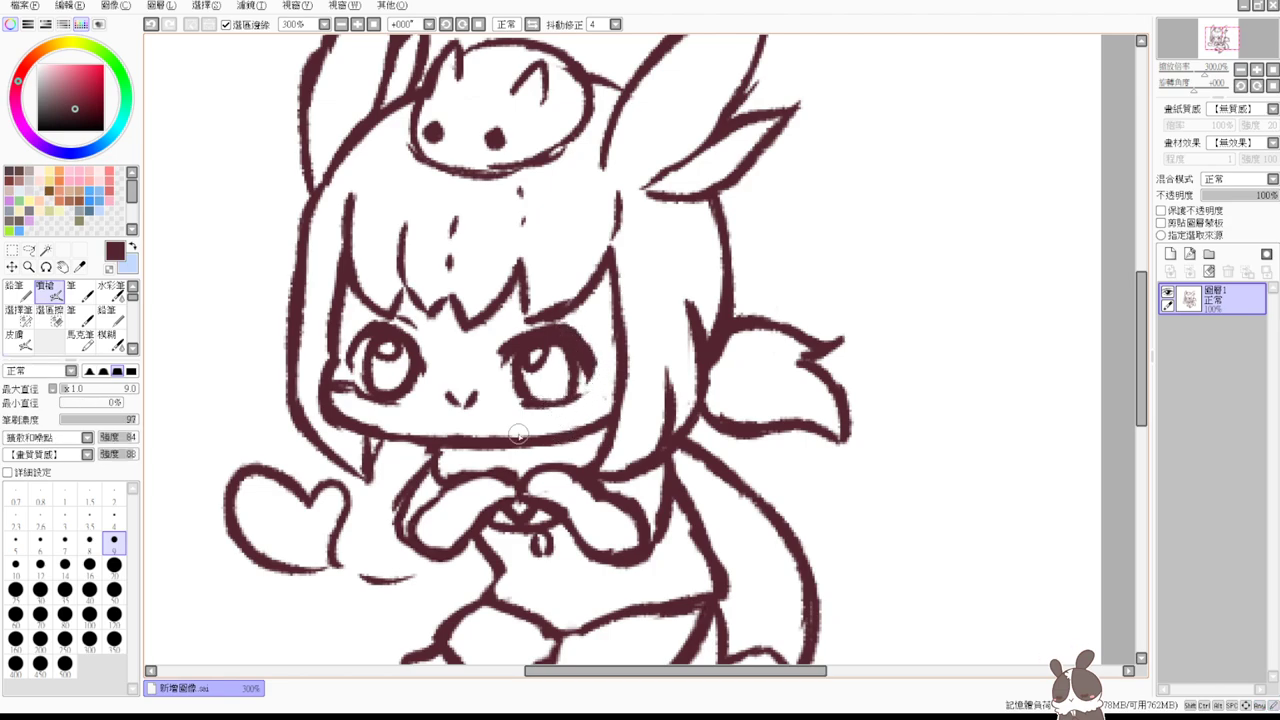
drag(370, 335, 358, 367)
drag(514, 326, 544, 316)
- Try erasing the small mouth and redrawing it in a different shape
key(e)
drag(448, 392, 458, 404)
mouse_move(474, 392)
mouse_down()
mouse_move(466, 417)
mouse_move(456, 406)
mouse_up()
key(b)
key(ctrl+z)
key(ctrl+z)
mouse_move(477, 399)
mouse_down()
mouse_move(466, 408)
mouse_move(458, 387)
mouse_up()
key(ctrl+z)
key(ctrl+z)
drag(473, 377, 463, 388)
key(ctrl+z)
key(ctrl+z)
key(ctrl+z)
key(ctrl+z)
- Erase the round highlight from inside both eyes
key(e)
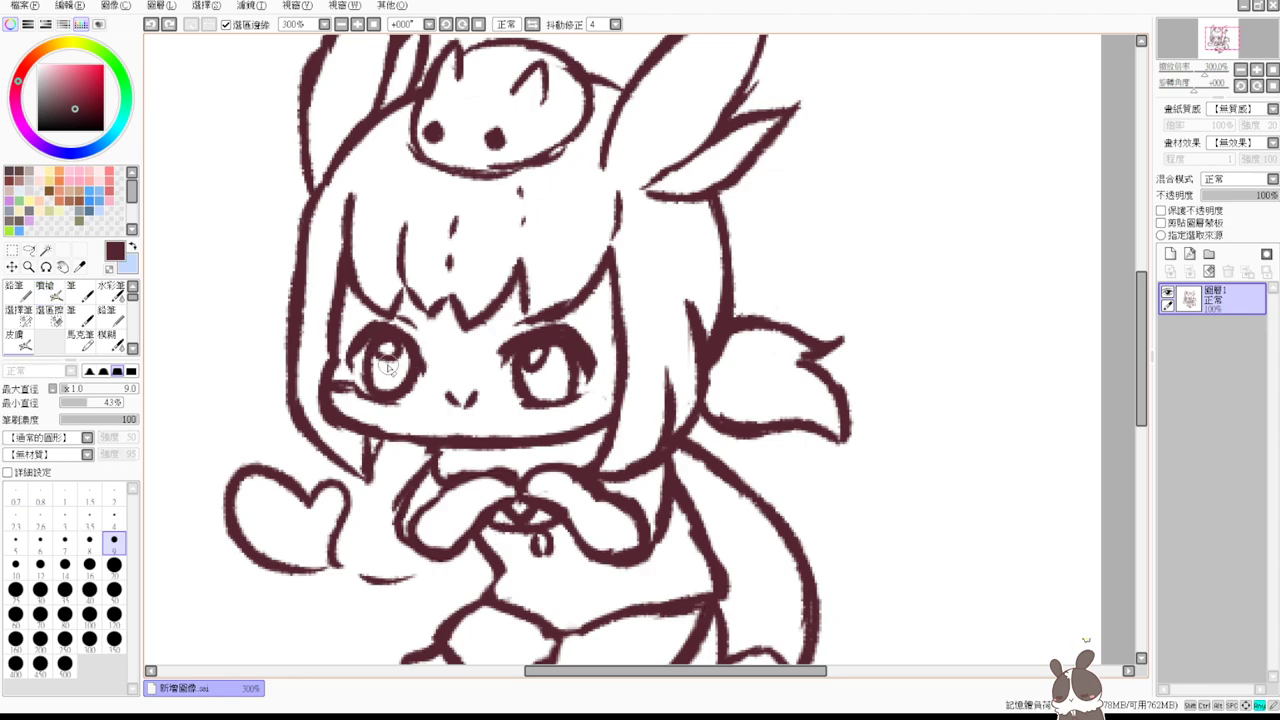
drag(388, 360, 396, 356)
drag(526, 360, 536, 364)
- Thicken the two mouth strokes and touch up the right eye's outer lash
key(v)
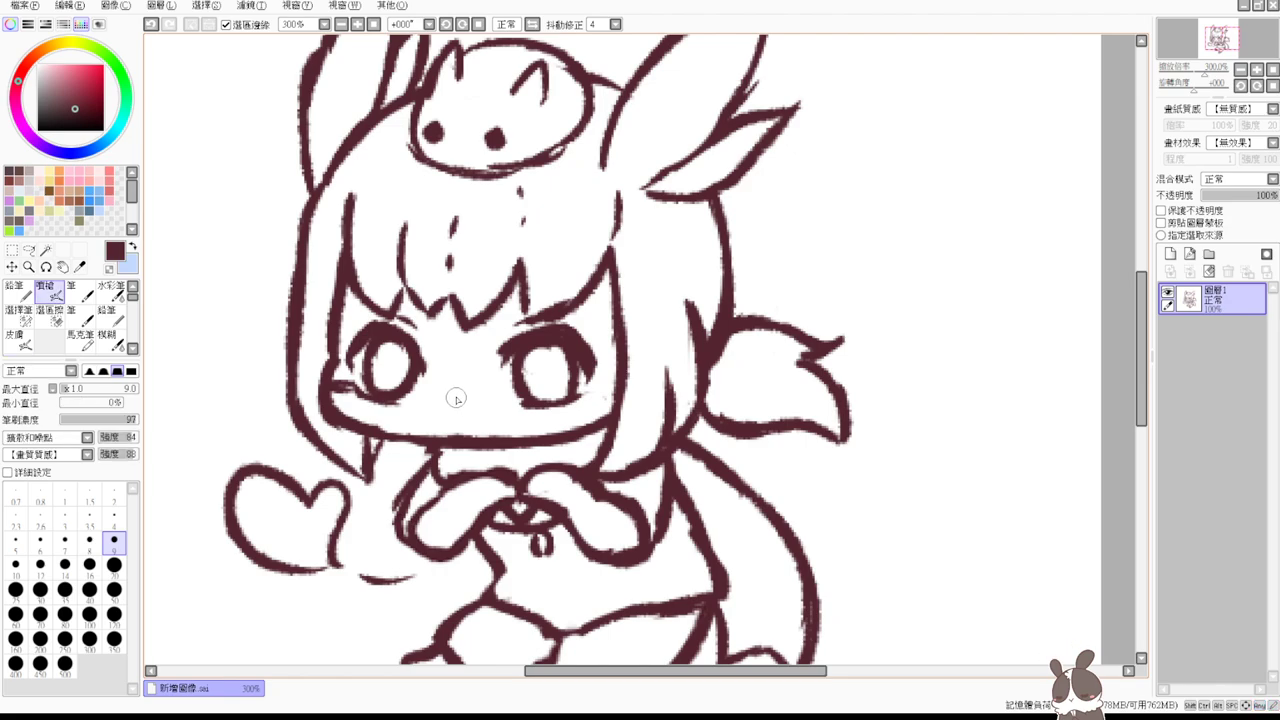
drag(452, 396, 484, 404)
drag(596, 360, 592, 366)
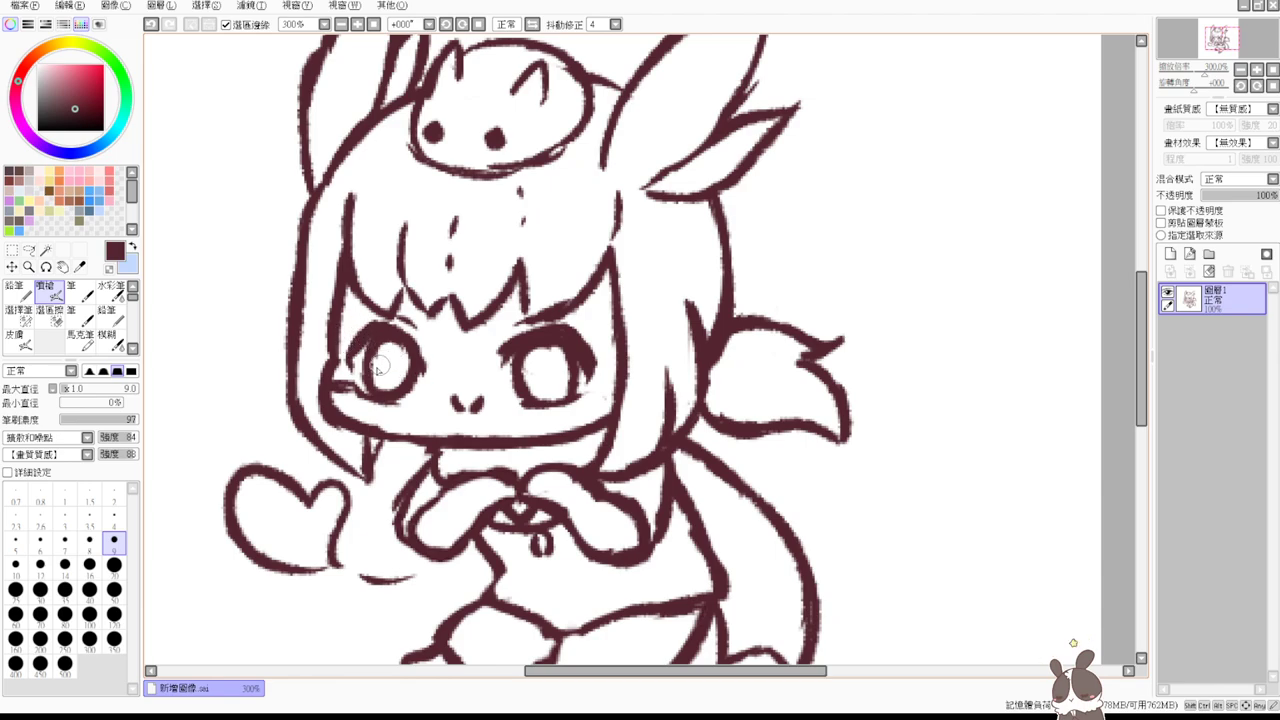
- Erase a gap in the lower-left outline of each eye with a size 4 eraser and draw a small curved reflection there
key(e)
click(114, 515)
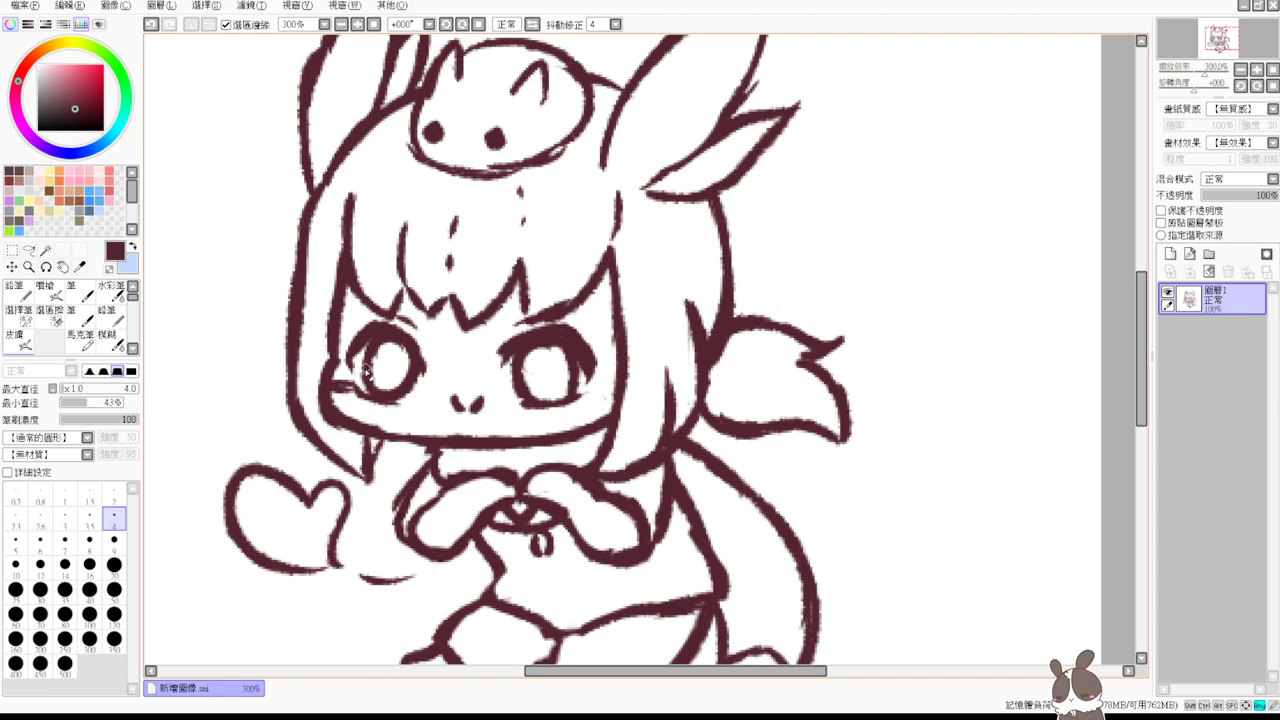
drag(361, 377, 377, 374)
drag(516, 387, 530, 387)
key(b)
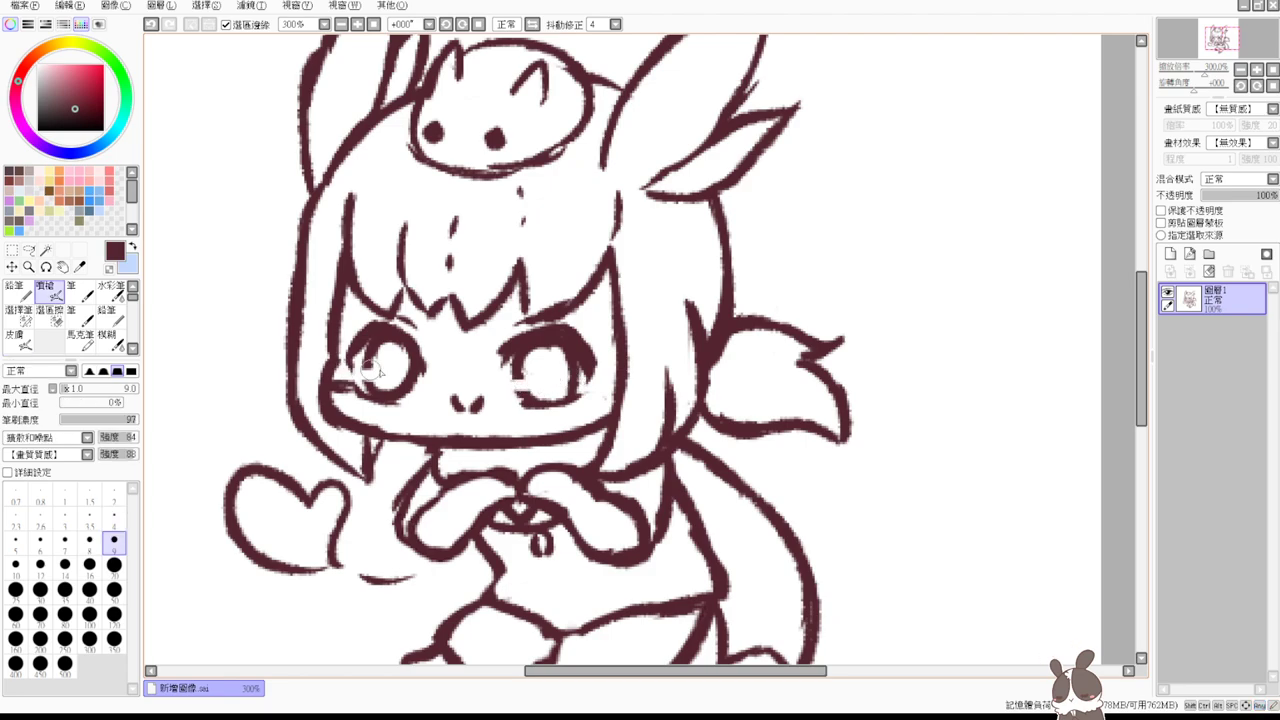
mouse_move(367, 366)
mouse_down()
mouse_move(381, 374)
mouse_move(370, 372)
mouse_up()
mouse_move(506, 372)
mouse_down()
mouse_move(540, 380)
mouse_move(526, 388)
mouse_up()
key(ctrl+z)
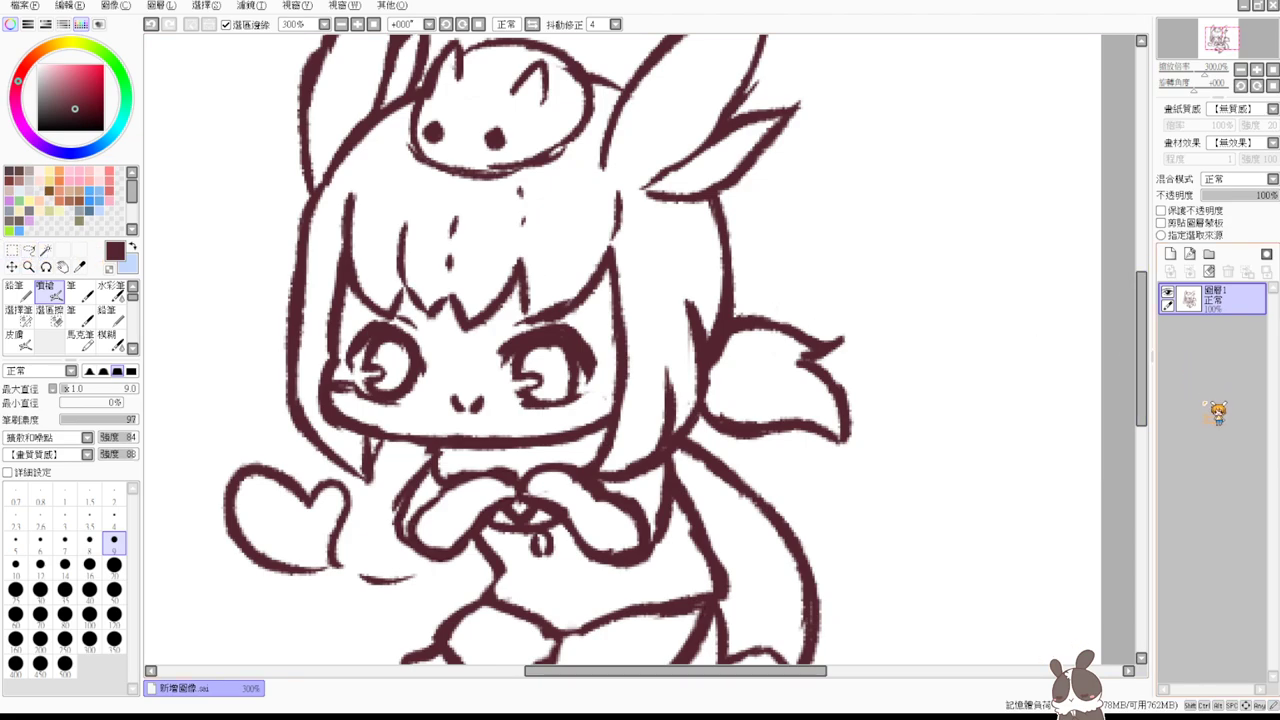
- Erase the remaining blush mark from the left cheek
scroll(1140, 340, up, 1)
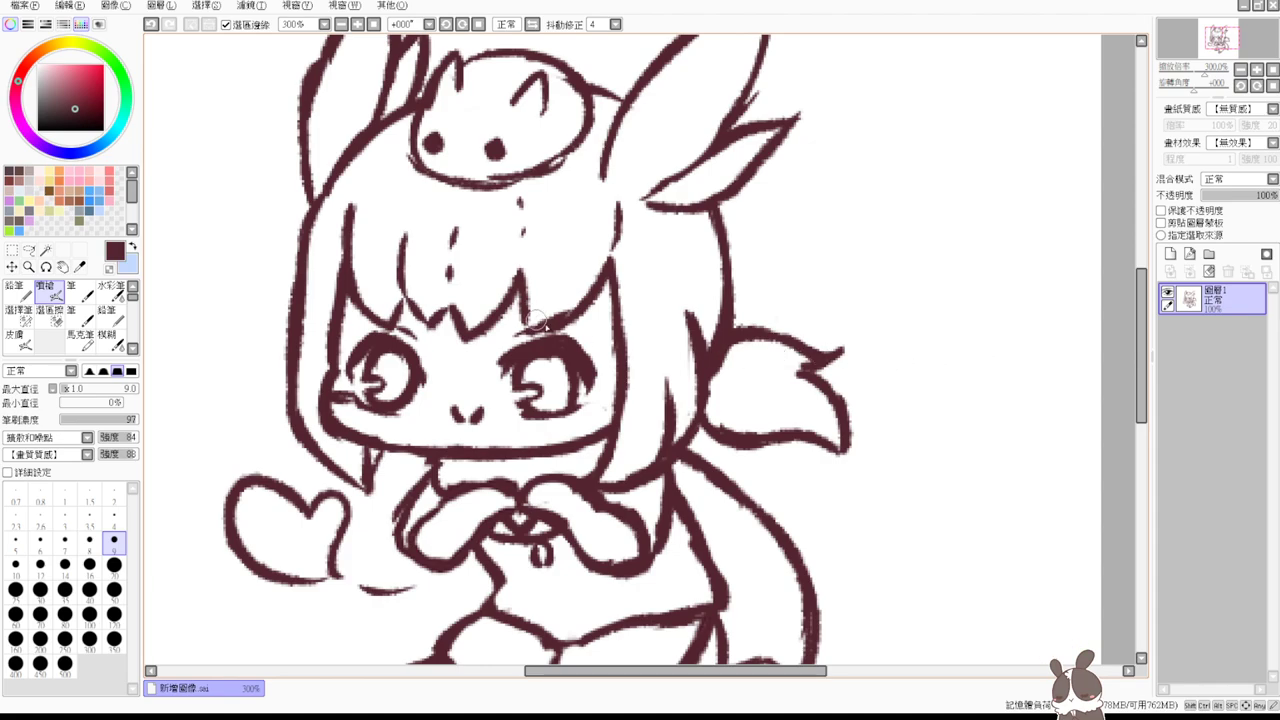
key(e)
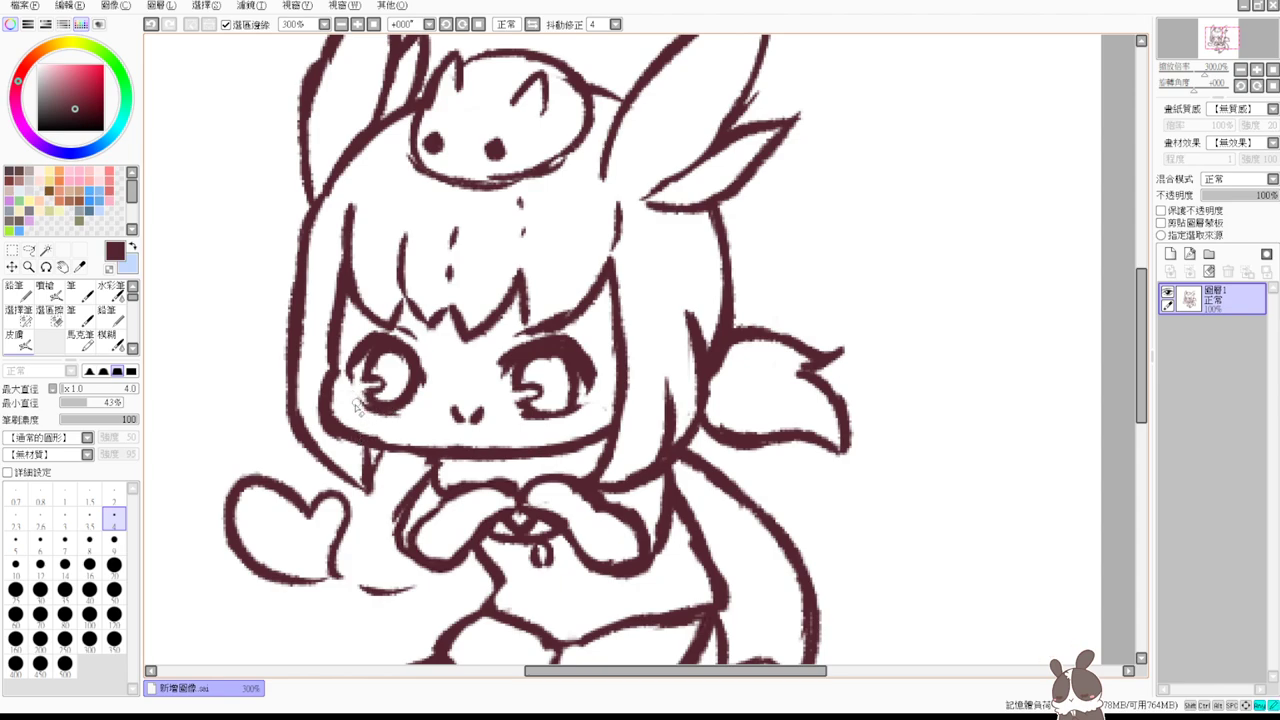
key(b)
key(e)
key(b)
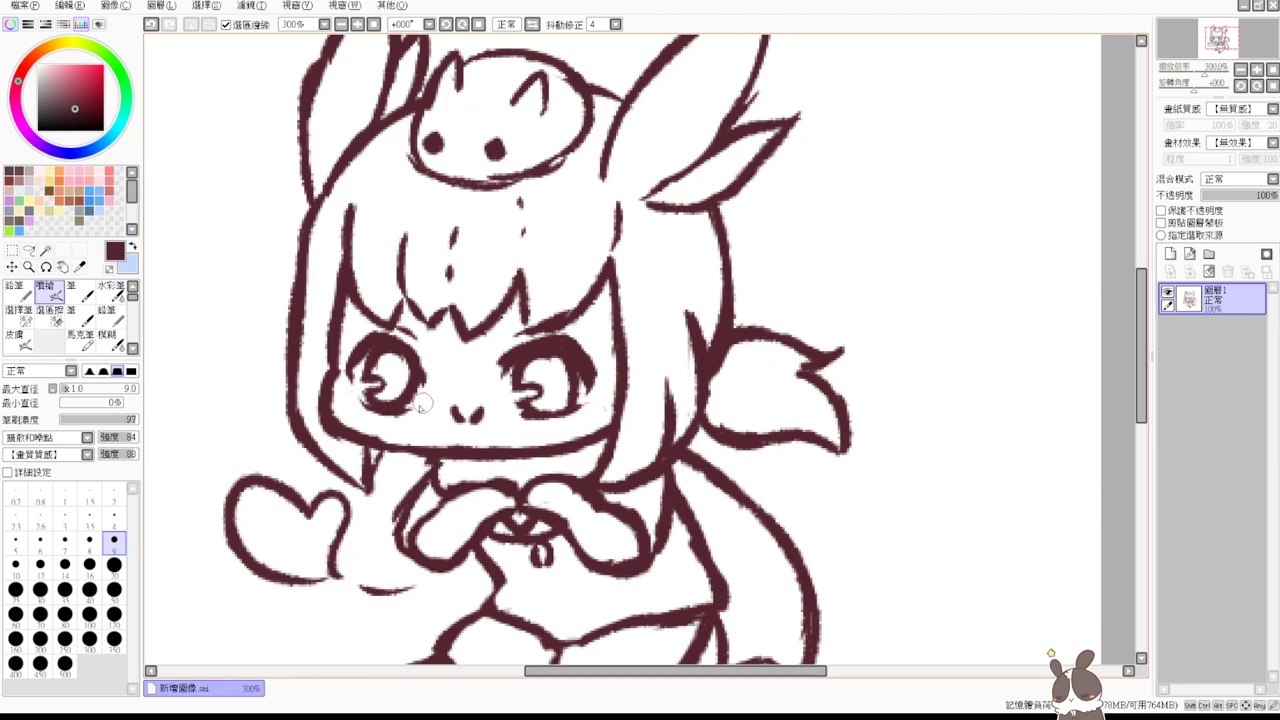
- Tidy the lower outlines of both eyes and draw a small round highlight in each
key(e)
drag(360, 401, 387, 410)
key(v)
key(ctrl+z)
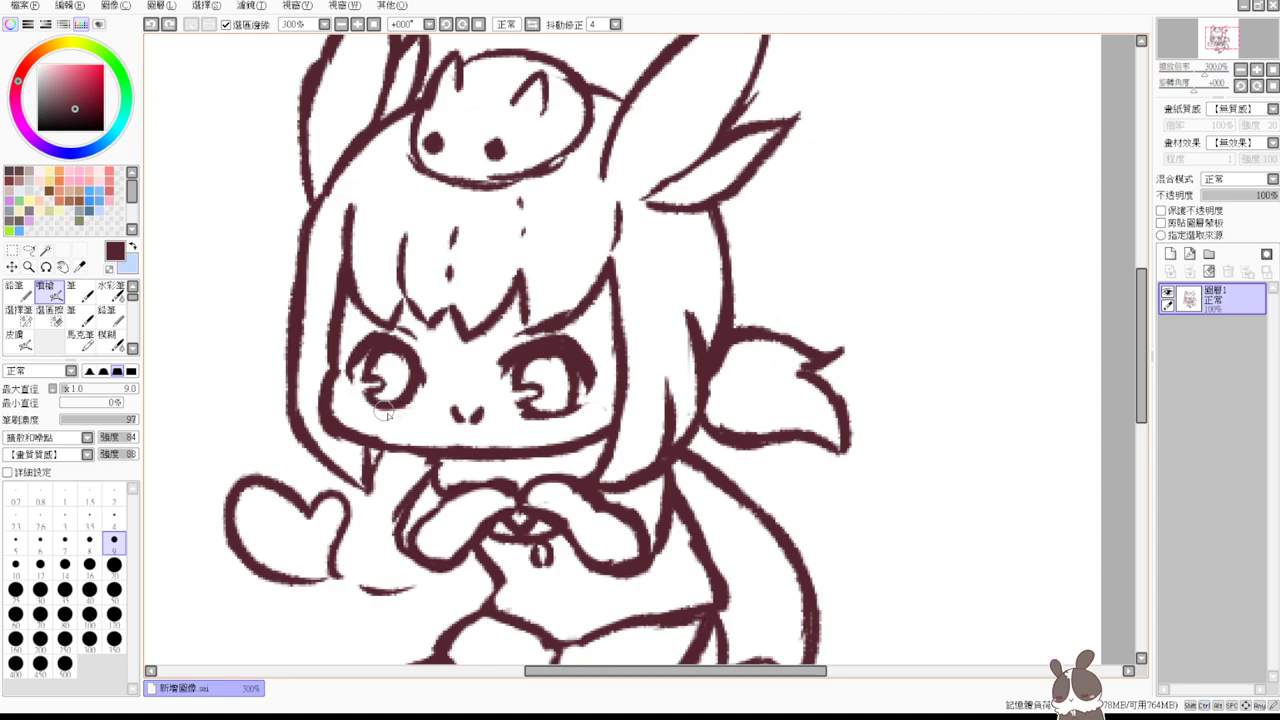
key(e)
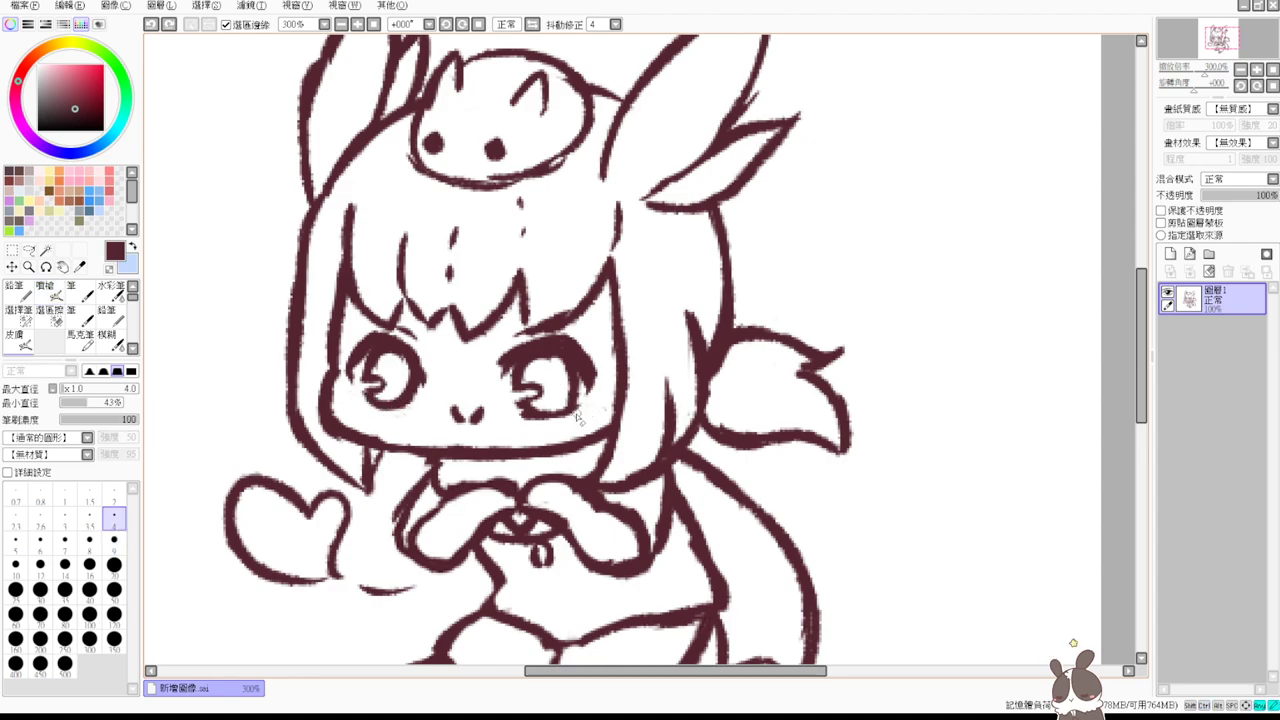
key(v)
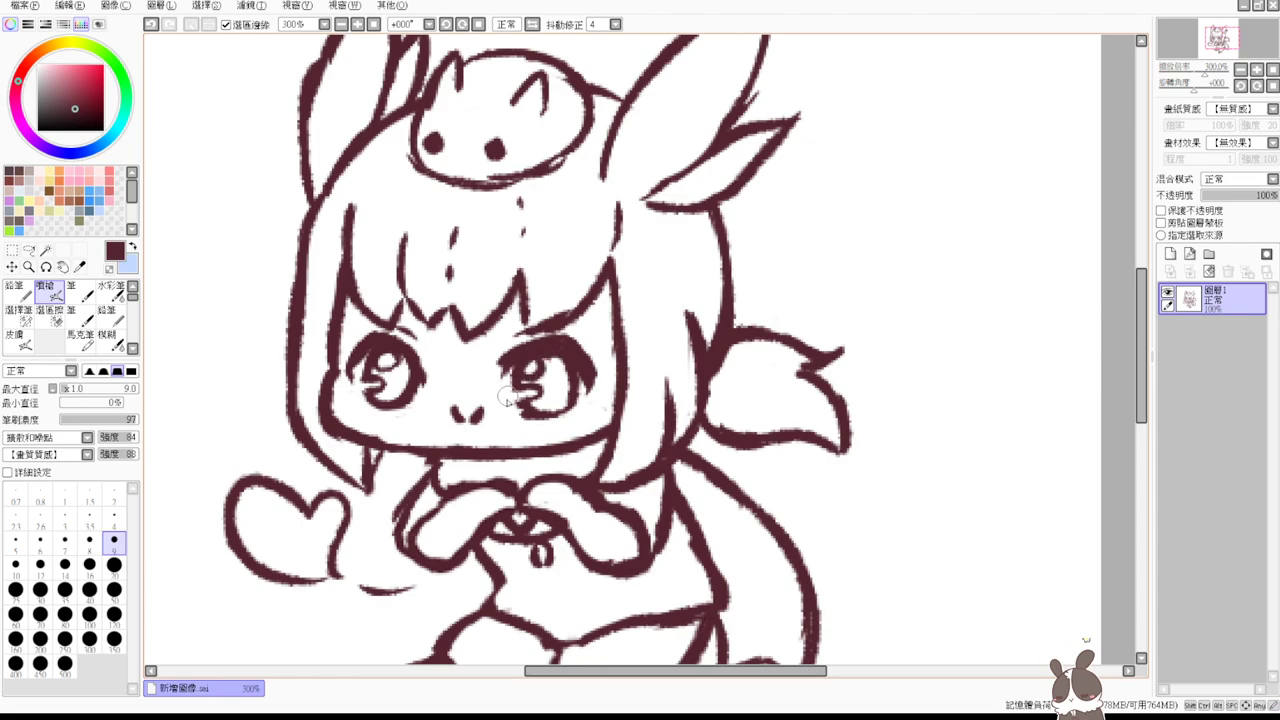
- Shorten the top of the leftmost fringe line with a size 9 eraser and erase the stray dashes above the fringe
drag(365, 399, 390, 407)
key(ctrl+z)
key(e)
drag(345, 218, 358, 198)
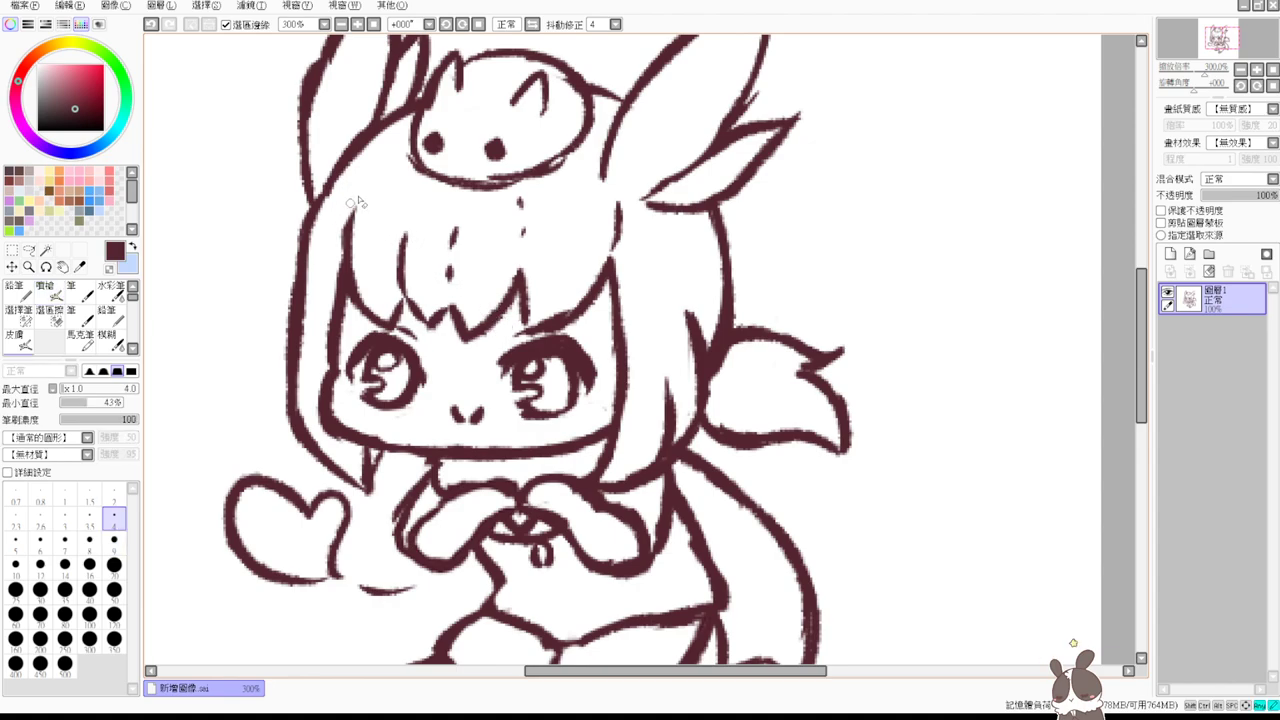
click(89, 564)
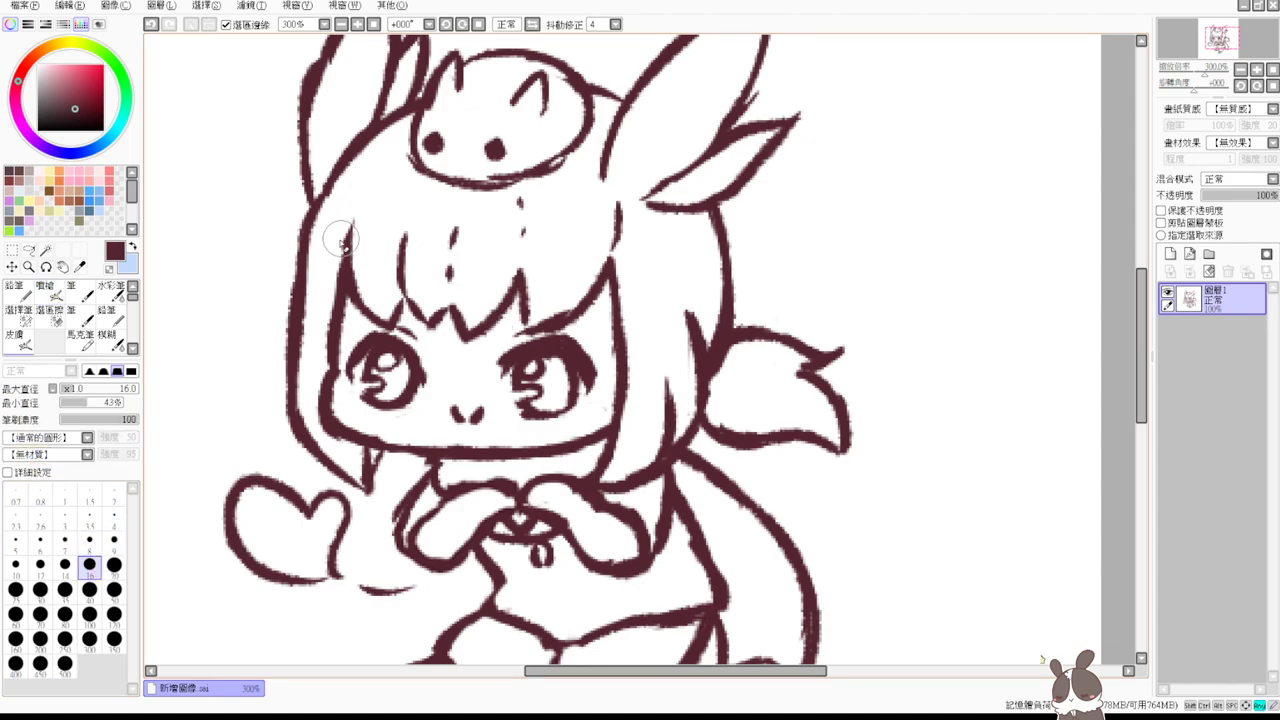
click(114, 540)
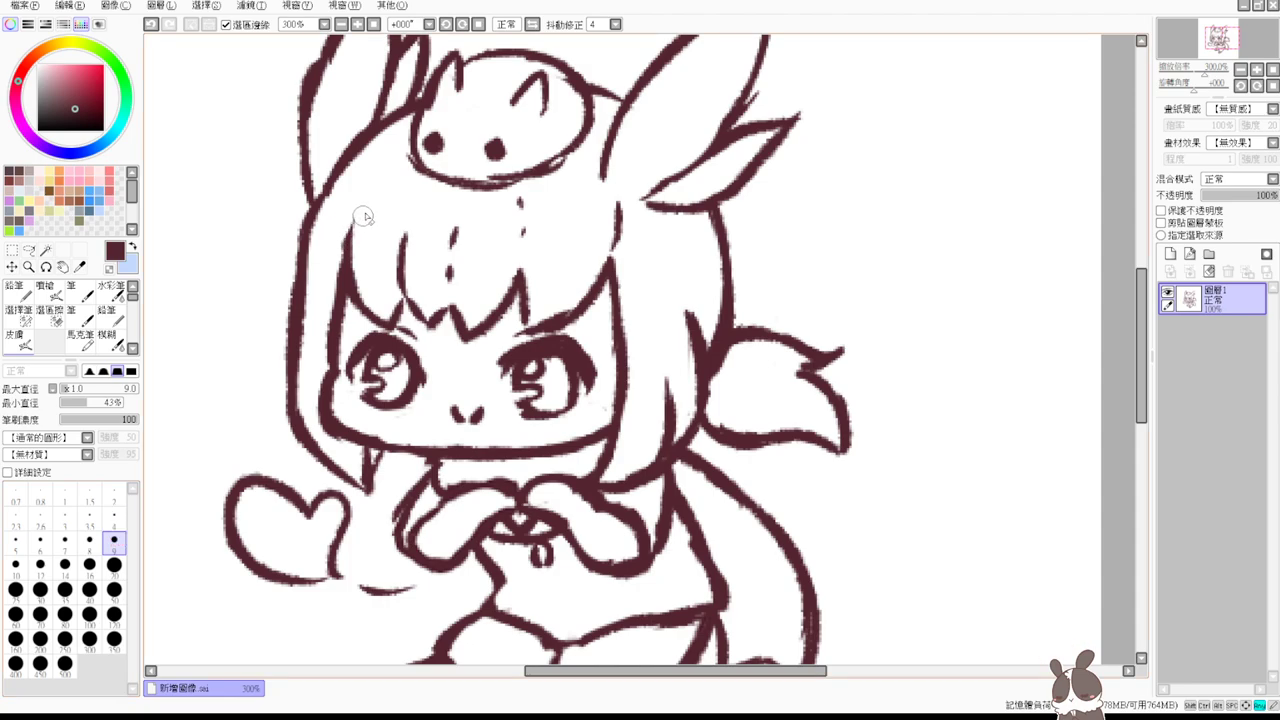
key(v)
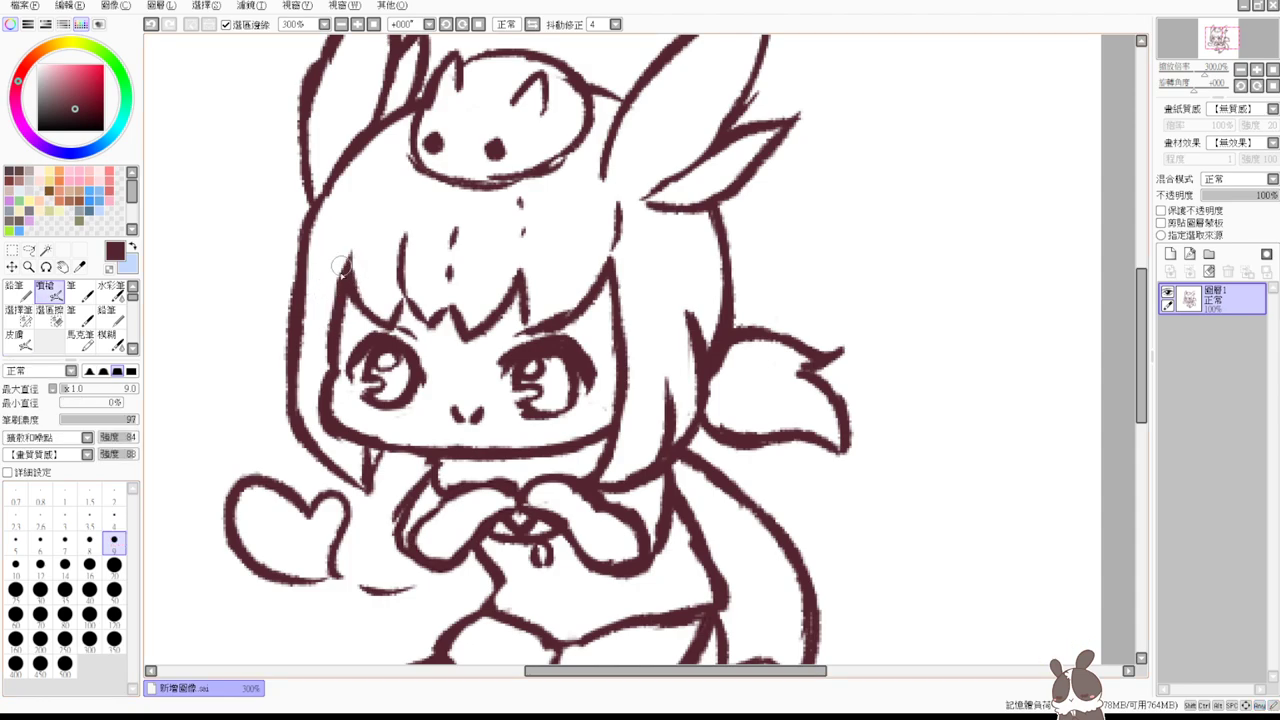
key(e)
mouse_move(520, 199)
mouse_down()
mouse_move(523, 231)
mouse_move(447, 271)
mouse_up()
key(v)
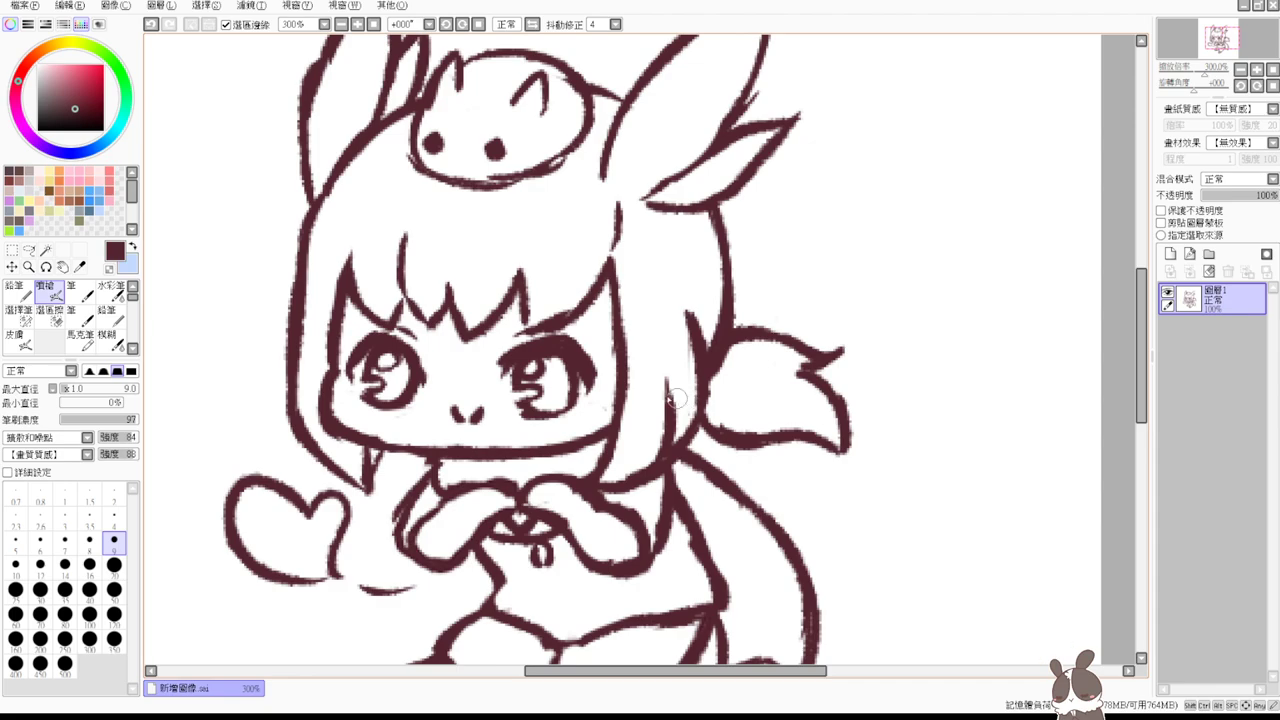
- Thin the left outer hair outline and redraw it as a smoother, slightly fuller curve
key(e)
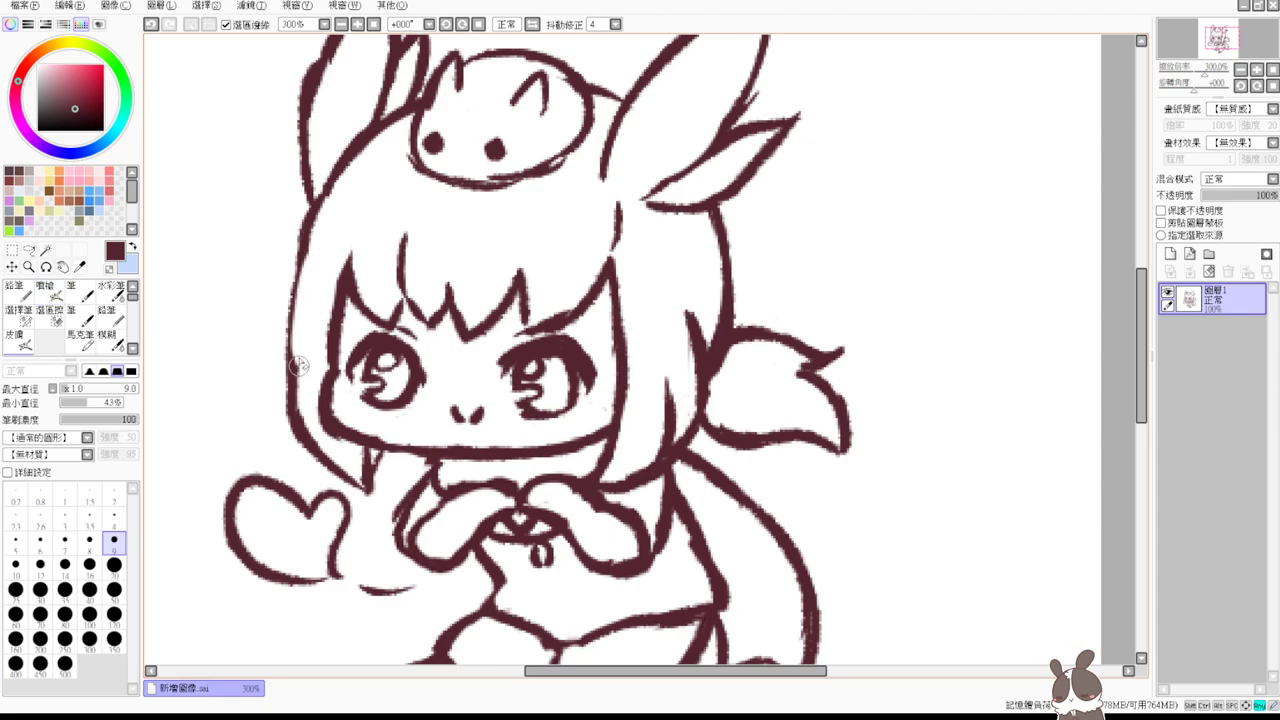
key(b)
mouse_move(303, 246)
mouse_down()
mouse_move(284, 378)
mouse_move(294, 425)
mouse_up()
drag(287, 323, 308, 432)
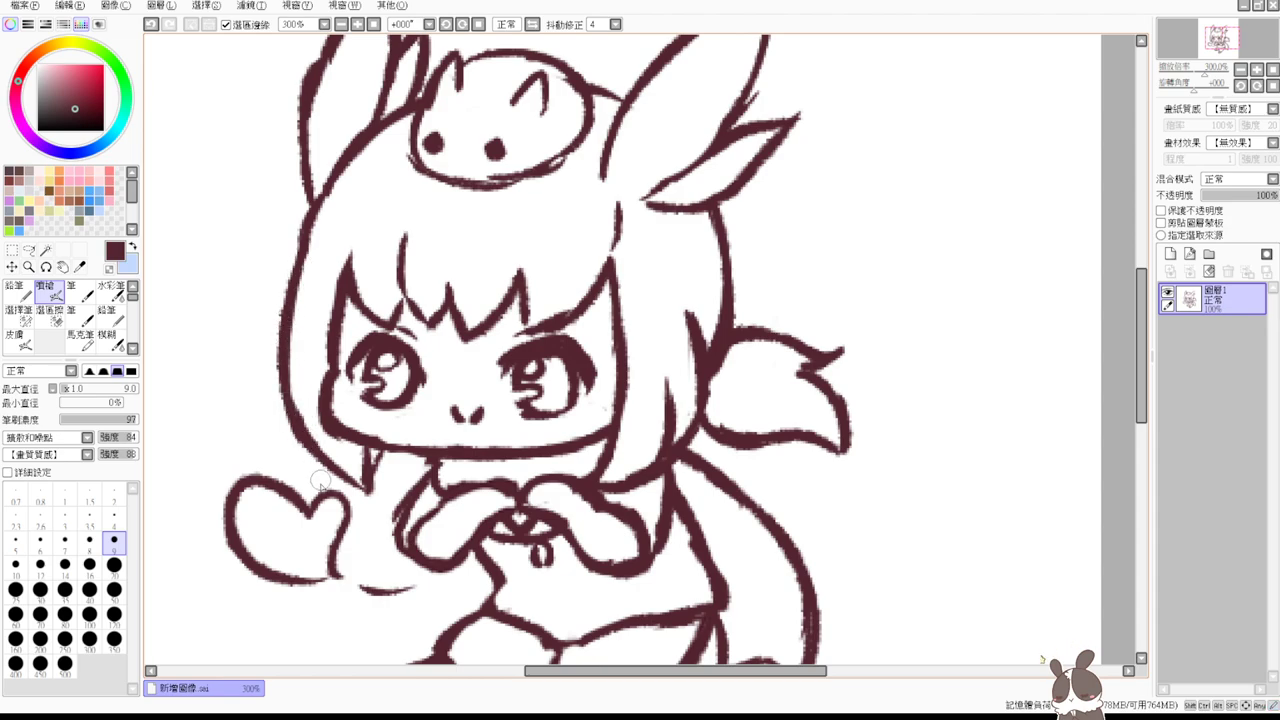
- Erase the two mouth strokes from the face
drag(775, 214, 731, 326)
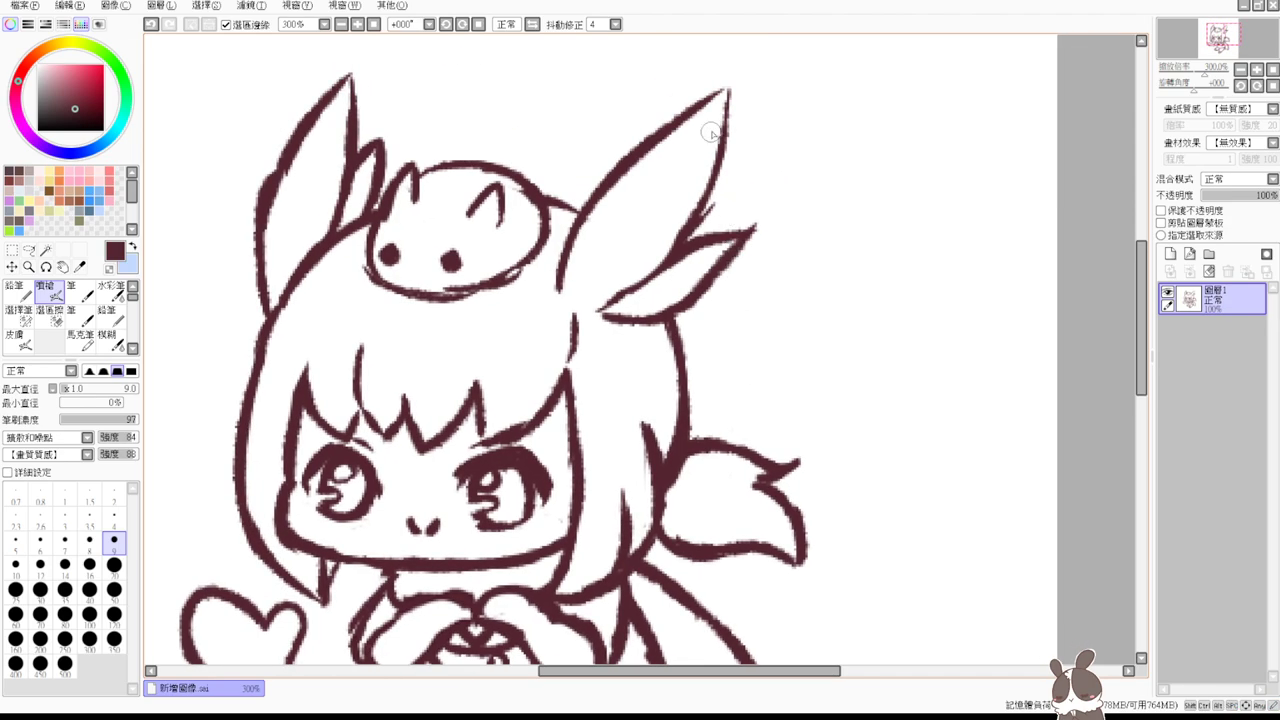
click(374, 24)
click(360, 24)
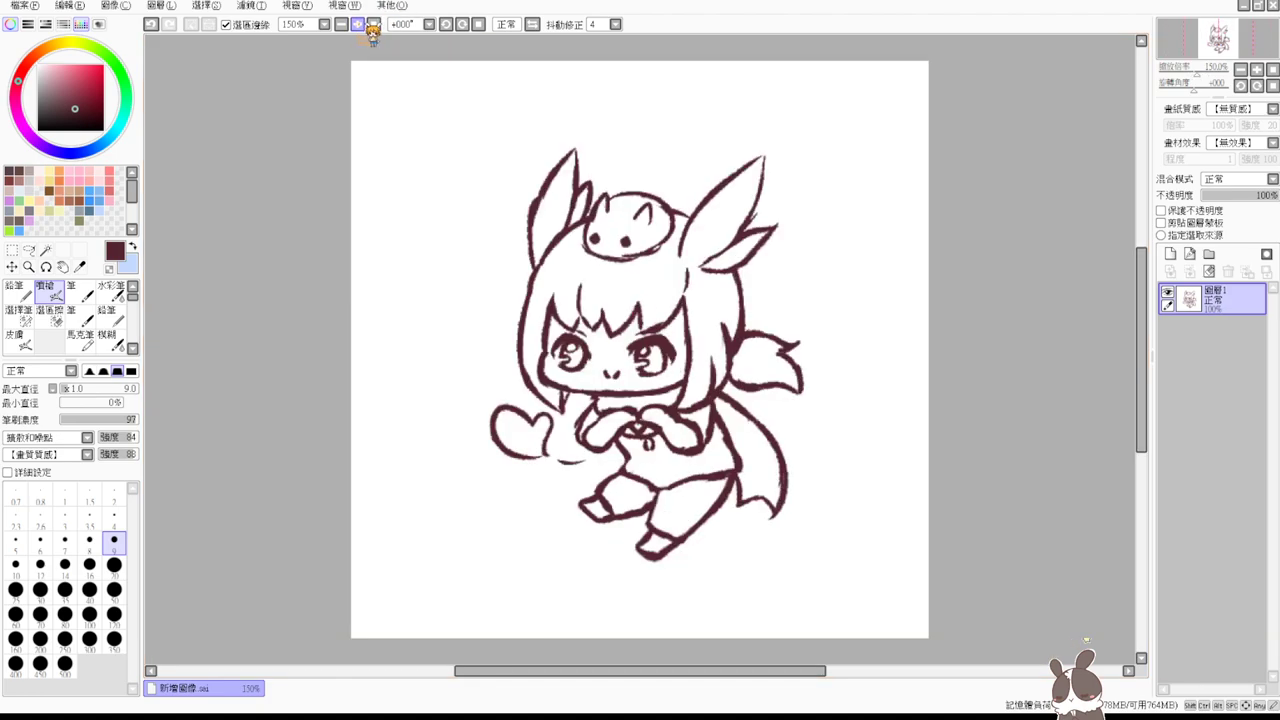
click(360, 24)
click(360, 24)
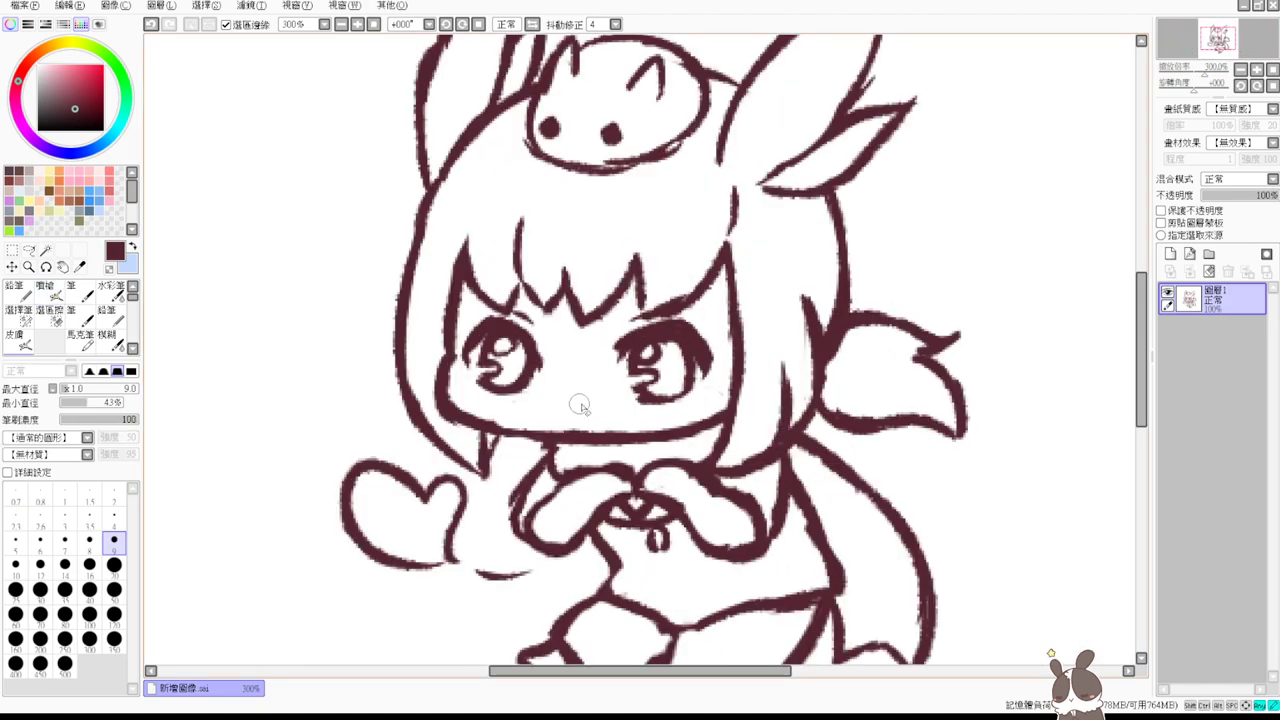
- Try new small mouth shapes between the eyes and undo them
mouse_move(563, 397)
mouse_down()
mouse_move(575, 405)
mouse_move(567, 398)
mouse_up()
key(ctrl+z)
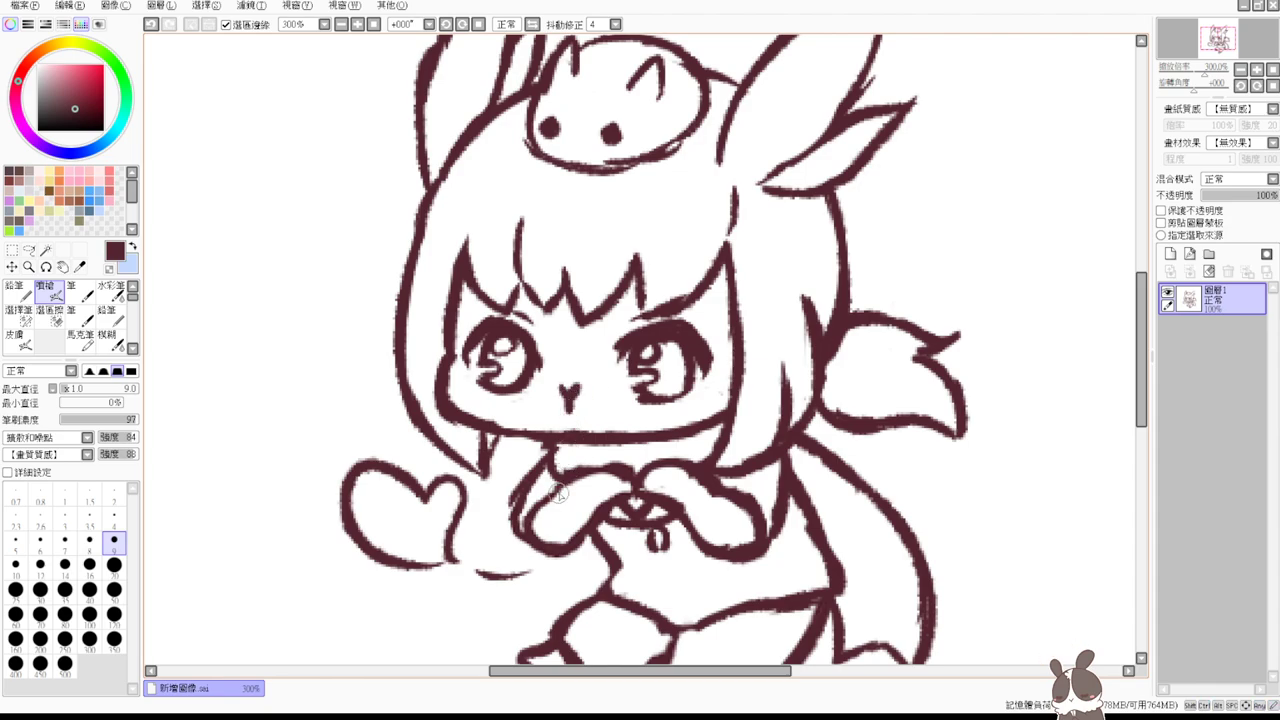
key(ctrl+z)
key(ctrl+z)
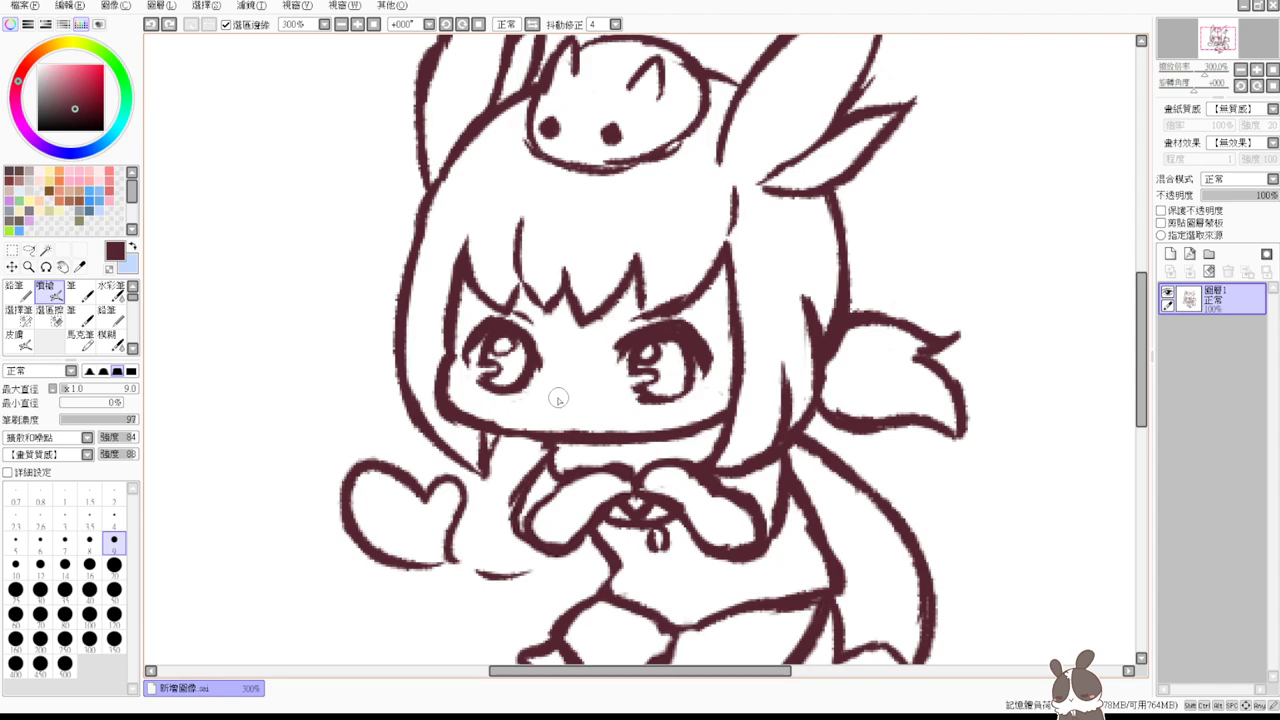
mouse_move(560, 403)
mouse_down()
mouse_move(587, 412)
mouse_move(585, 391)
mouse_up()
key(ctrl+z)
key(ctrl+z)
key(ctrl+z)
key(ctrl+z)
- Erase both detailed eyes from the face
key(e)
click(50, 292)
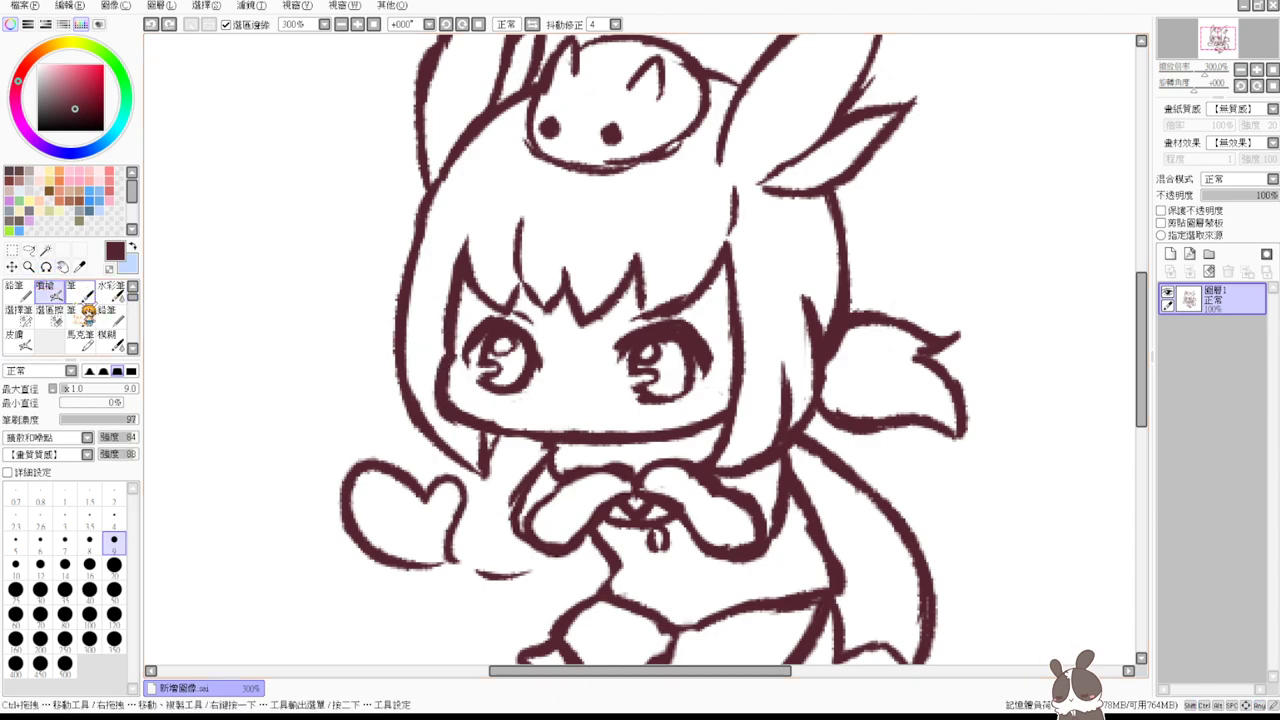
key(e)
mouse_move(467, 340)
mouse_down()
mouse_move(466, 378)
mouse_move(488, 361)
mouse_move(484, 326)
mouse_move(526, 331)
mouse_move(531, 356)
mouse_move(484, 366)
mouse_move(537, 380)
mouse_up()
mouse_move(625, 362)
mouse_down()
mouse_move(650, 340)
mouse_move(610, 340)
mouse_move(636, 389)
mouse_move(656, 364)
mouse_move(680, 372)
mouse_move(694, 345)
mouse_move(702, 362)
mouse_up()
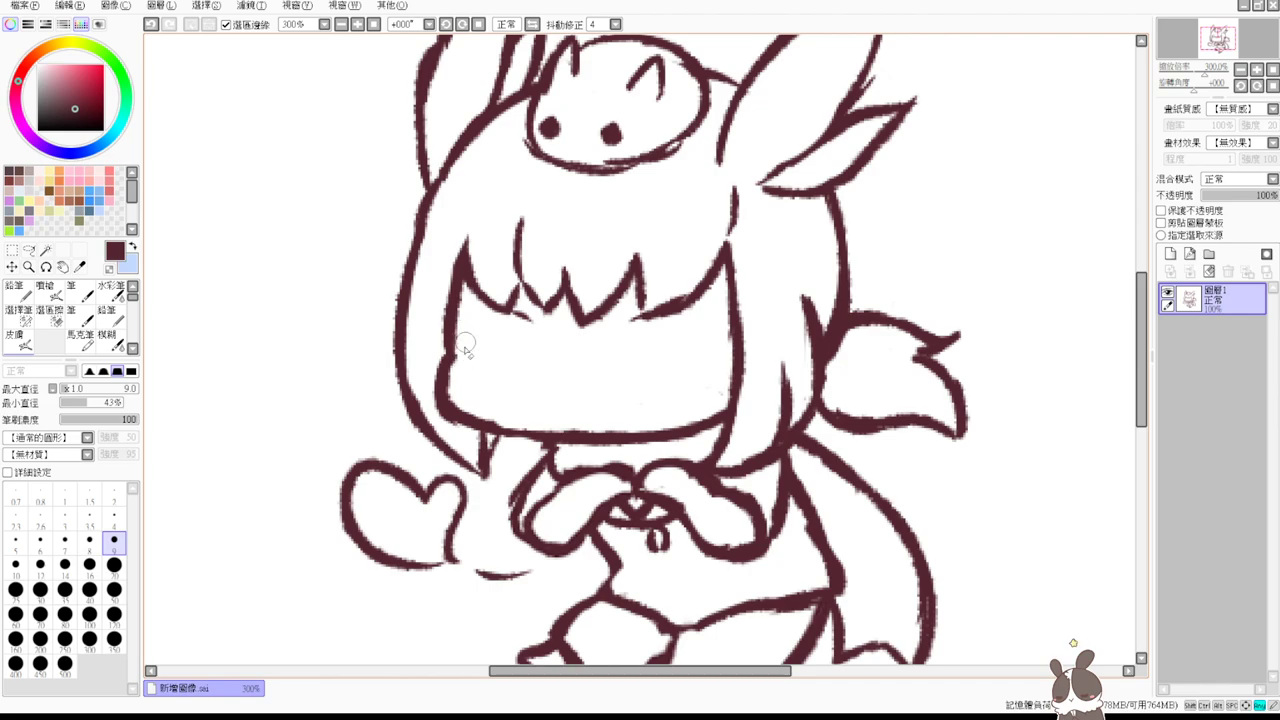
- Erase the left side of the face outline and redraw it as a thinner line with a rounded cheek
mouse_move(450, 345)
mouse_down()
mouse_move(443, 267)
mouse_move(452, 361)
mouse_move(440, 314)
mouse_move(460, 363)
mouse_move(443, 397)
mouse_move(452, 428)
mouse_up()
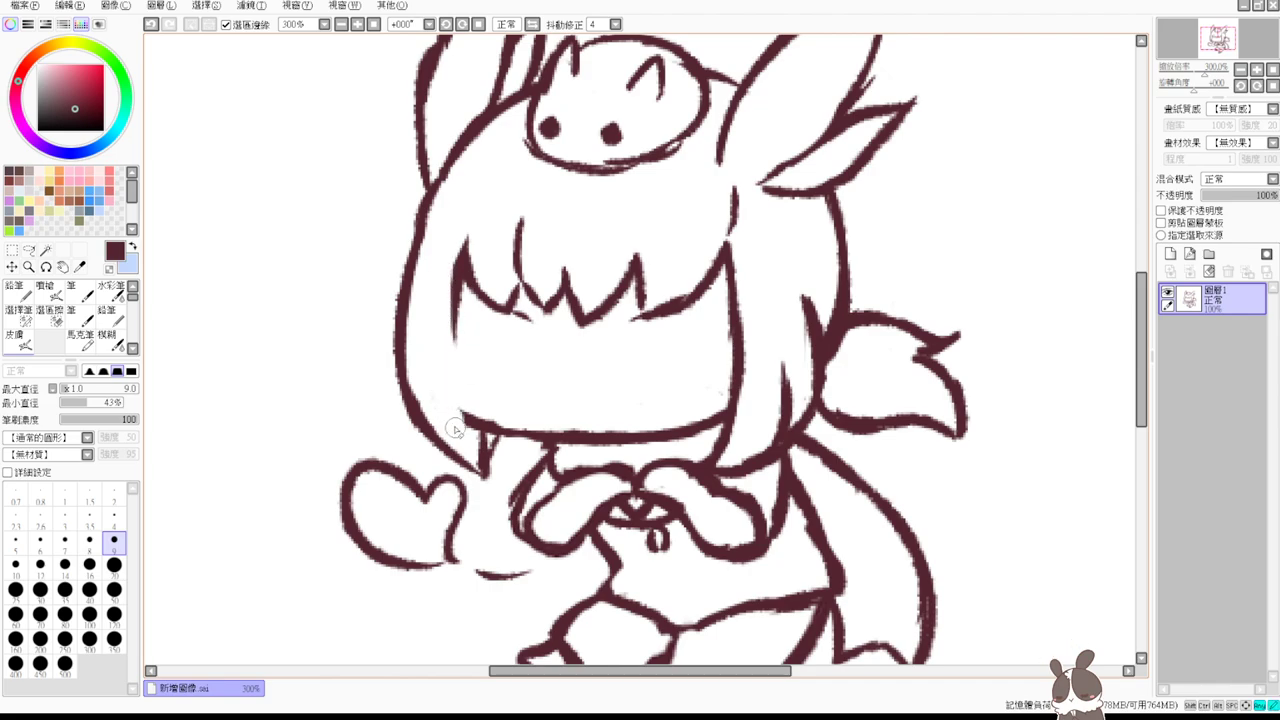
key(v)
drag(457, 290, 455, 384)
mouse_move(453, 314)
mouse_down()
mouse_move(453, 400)
mouse_move(484, 427)
mouse_move(490, 417)
mouse_up()
key(ctrl+z)
key(ctrl+z)
key(ctrl+z)
- Erase the leftover brow stroke beneath the left part of the fringe
key(e)
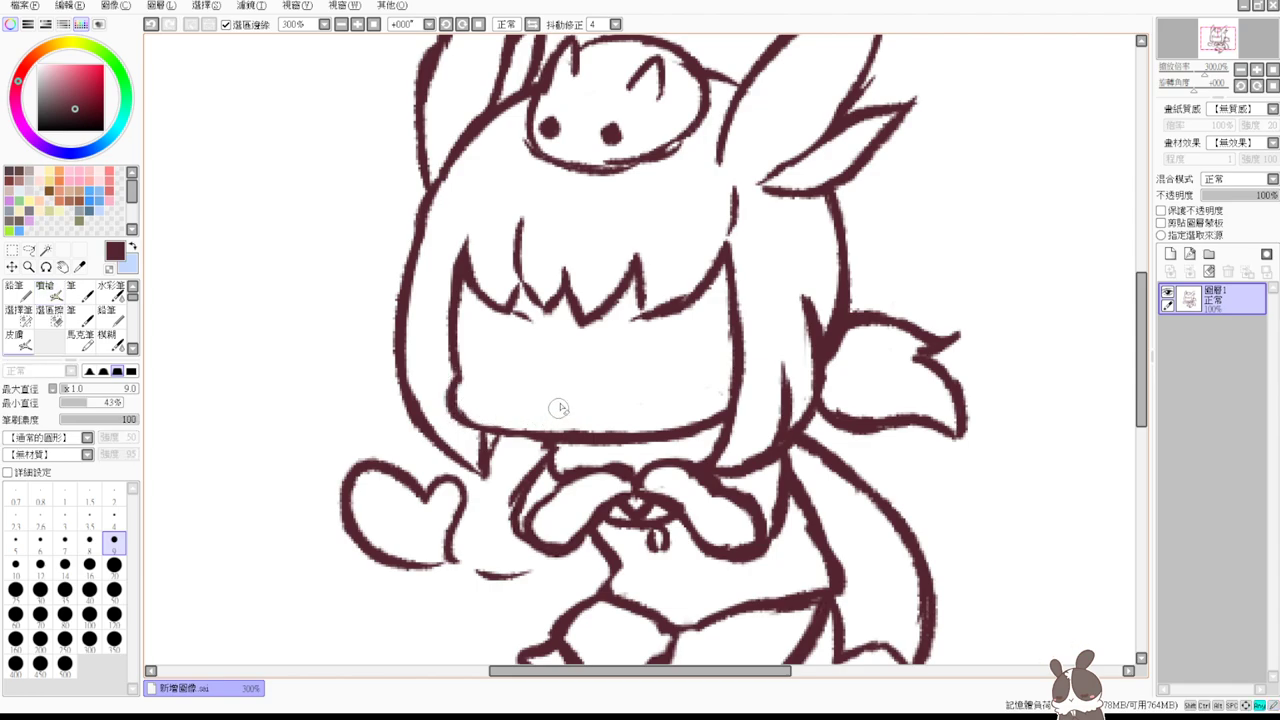
drag(526, 319, 523, 328)
key(b)
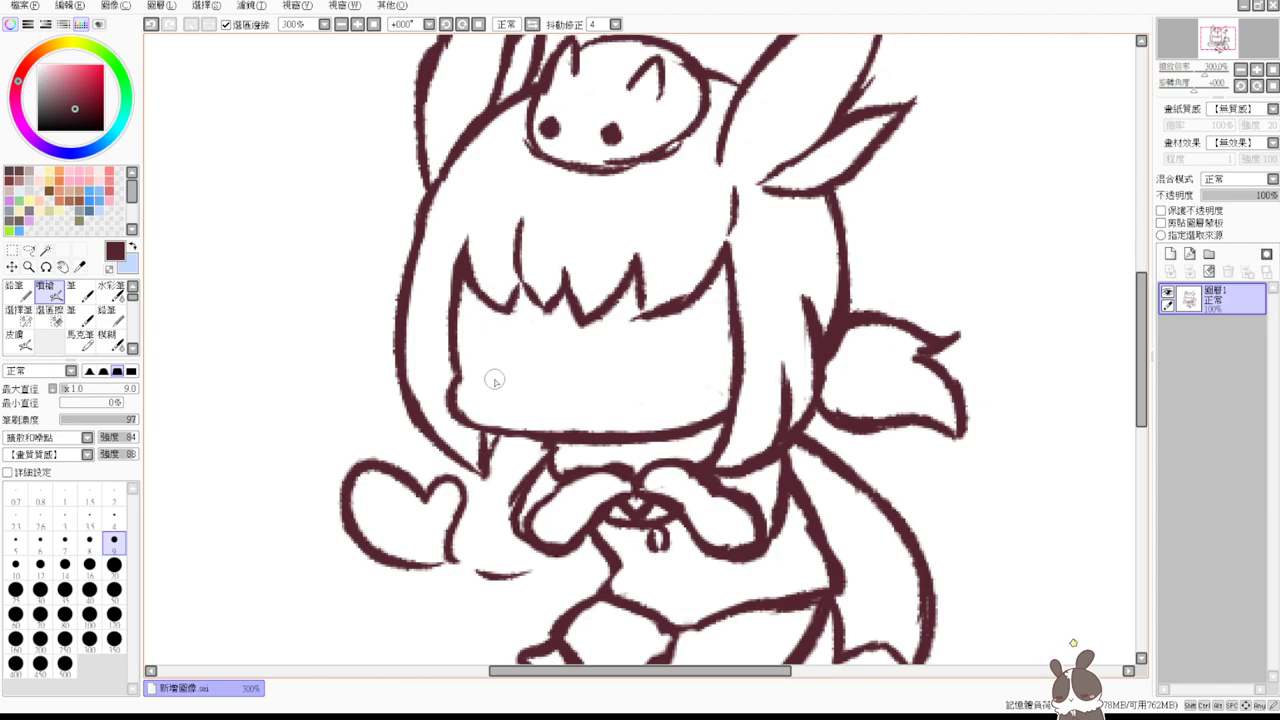
- Try solid dark round eyes with a small smiling mouth, and undo them
mouse_move(490, 379)
mouse_down()
mouse_move(511, 345)
mouse_move(485, 382)
mouse_move(524, 353)
mouse_move(482, 367)
mouse_move(534, 344)
mouse_move(485, 367)
mouse_move(533, 360)
mouse_move(494, 377)
mouse_move(531, 343)
mouse_move(496, 384)
mouse_move(504, 350)
mouse_move(526, 381)
mouse_move(515, 337)
mouse_move(538, 376)
mouse_up()
key(ctrl+z)
key(ctrl+z)
key(ctrl+z)
key(ctrl+z)
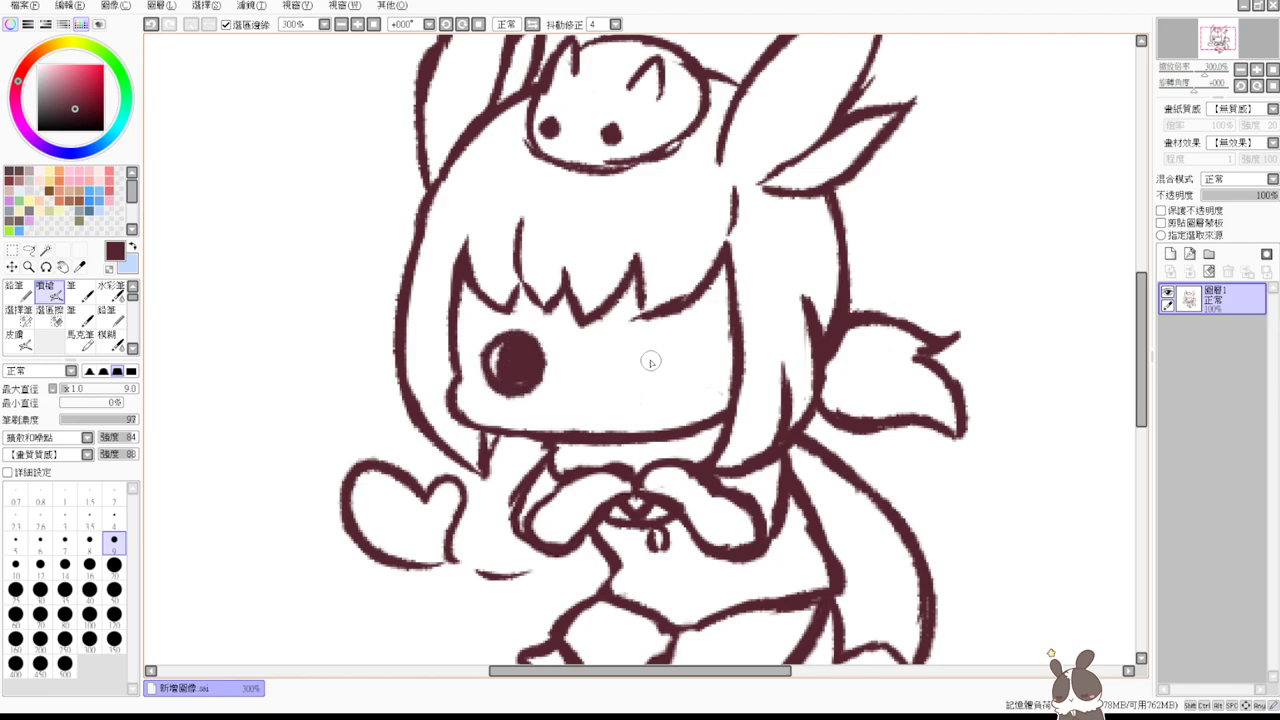
mouse_move(636, 390)
mouse_down()
mouse_move(645, 344)
mouse_move(655, 385)
mouse_move(666, 363)
mouse_move(660, 375)
mouse_up()
drag(565, 385, 590, 386)
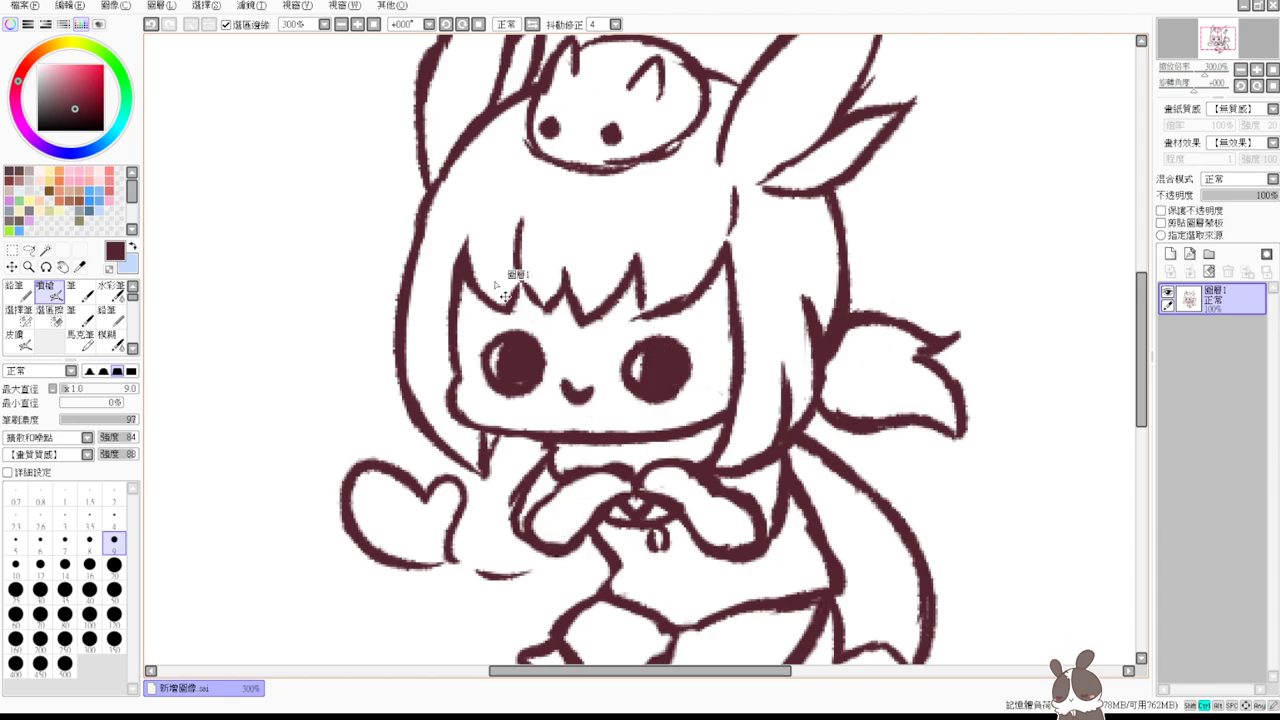
key(ctrl+z)
key(ctrl+z)
key(ctrl+z)
key(ctrl+z)
key(ctrl+z)
key(ctrl+z)
key(ctrl+z)
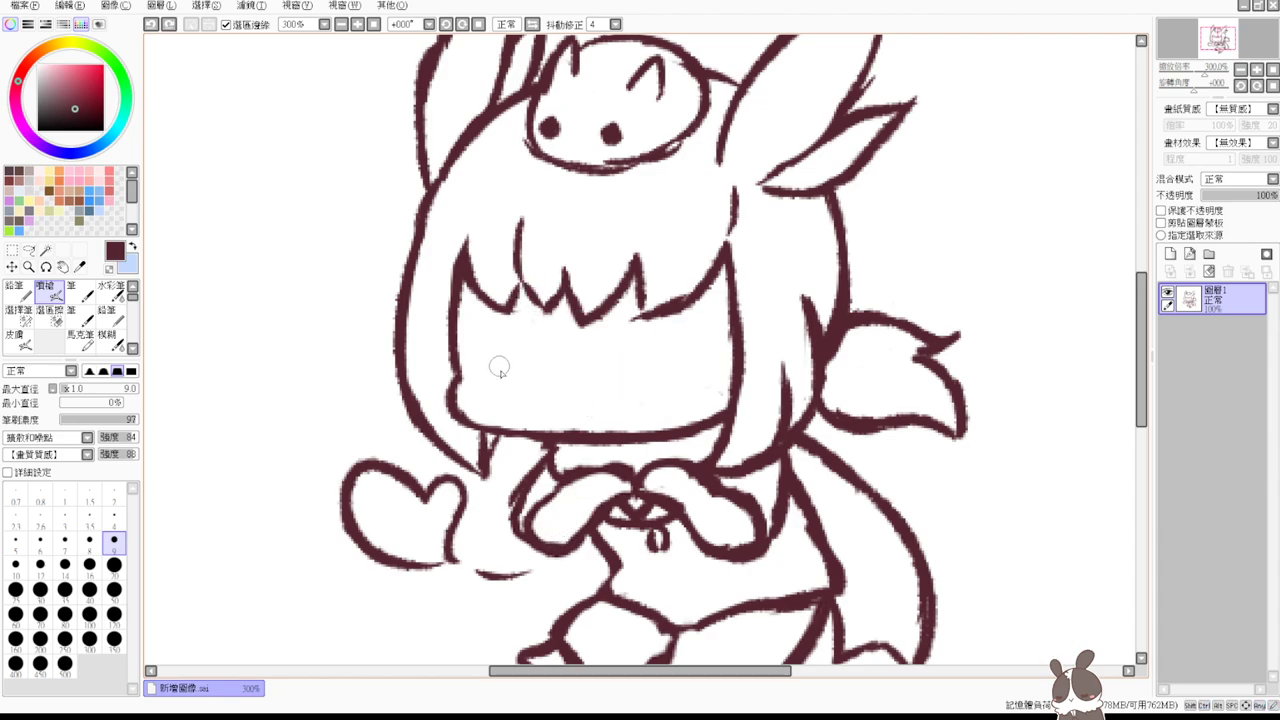
- Draw two hollow round eyes and a small V-shaped smile between them
drag(497, 364, 518, 371)
drag(654, 367, 680, 370)
key(ctrl+z)
key(ctrl+z)
mouse_move(500, 396)
mouse_down()
mouse_move(525, 343)
mouse_move(506, 398)
mouse_up()
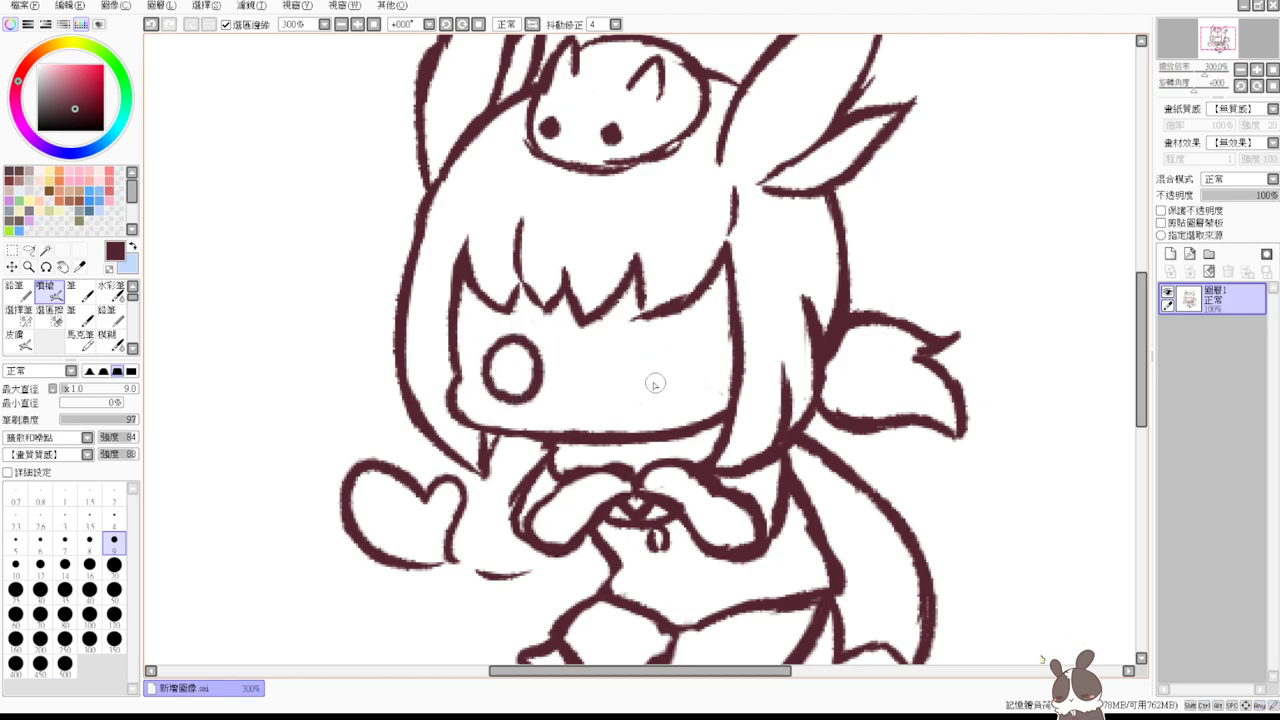
mouse_move(644, 386)
mouse_down()
mouse_move(694, 368)
mouse_move(636, 391)
mouse_move(647, 342)
mouse_move(643, 397)
mouse_up()
key(ctrl+z)
drag(566, 378, 592, 377)
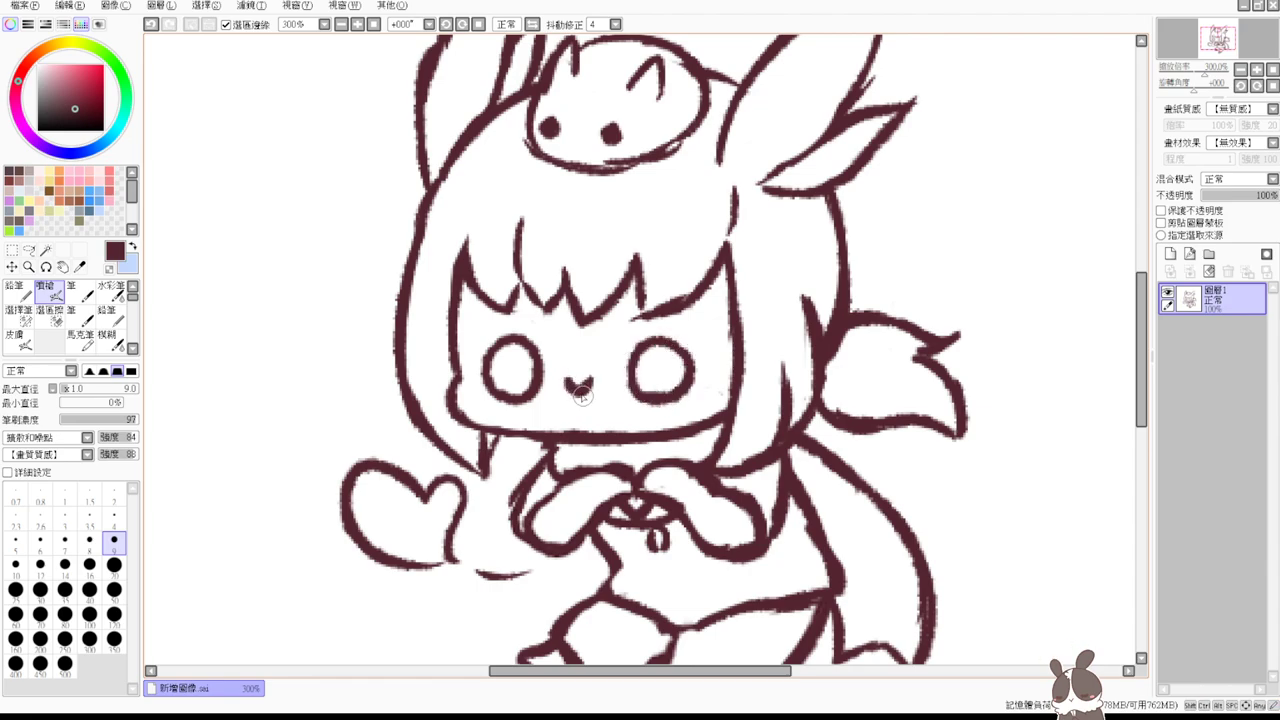
- Tidy the lines where the two hands meet
click(371, 26)
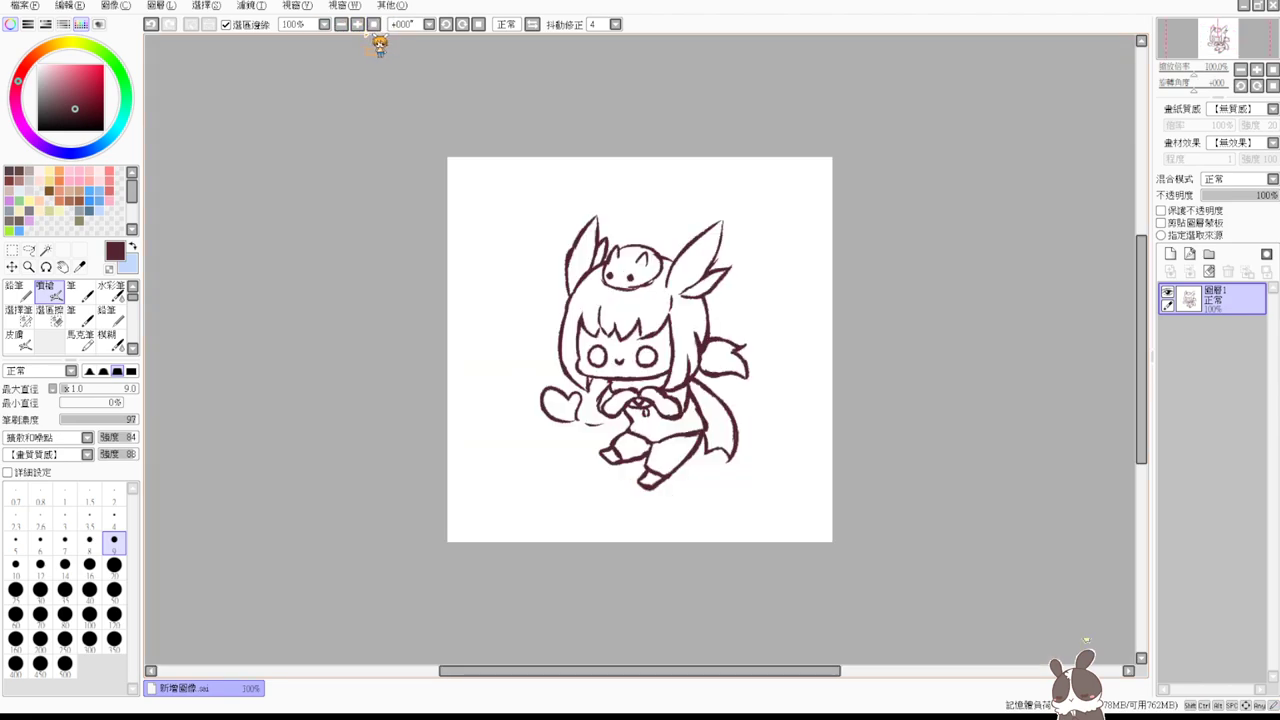
click(360, 25)
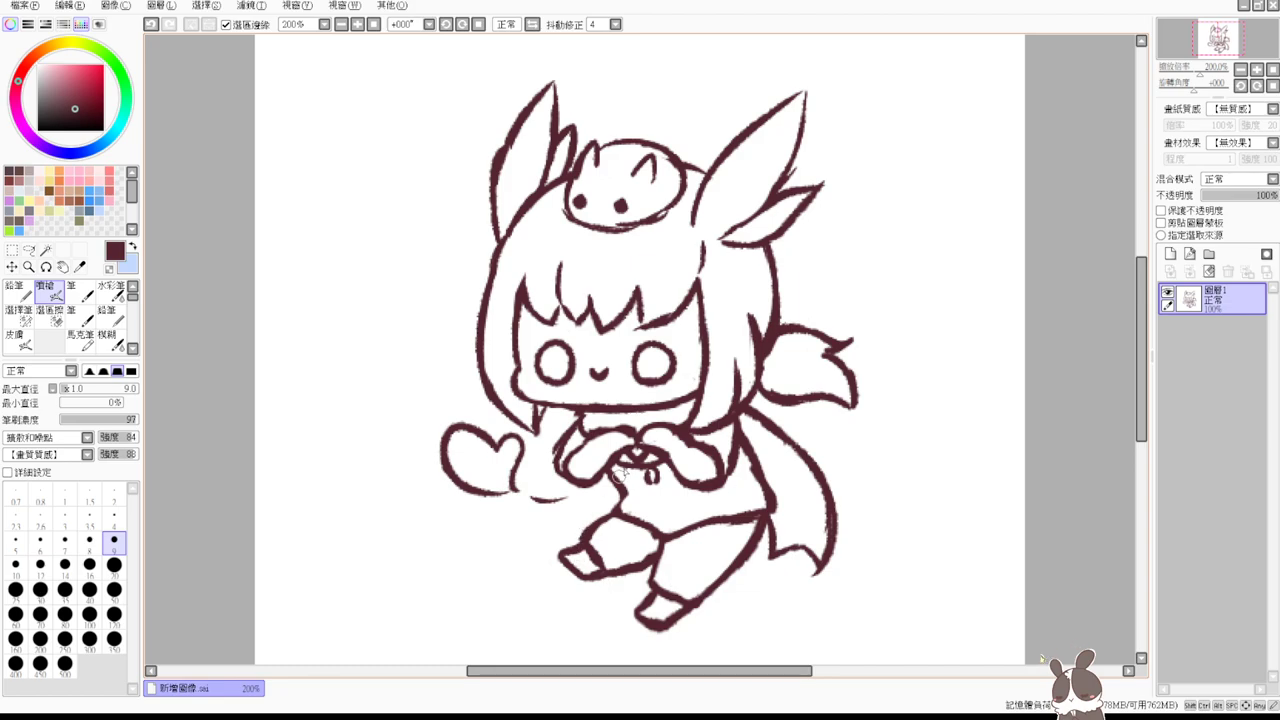
key(e)
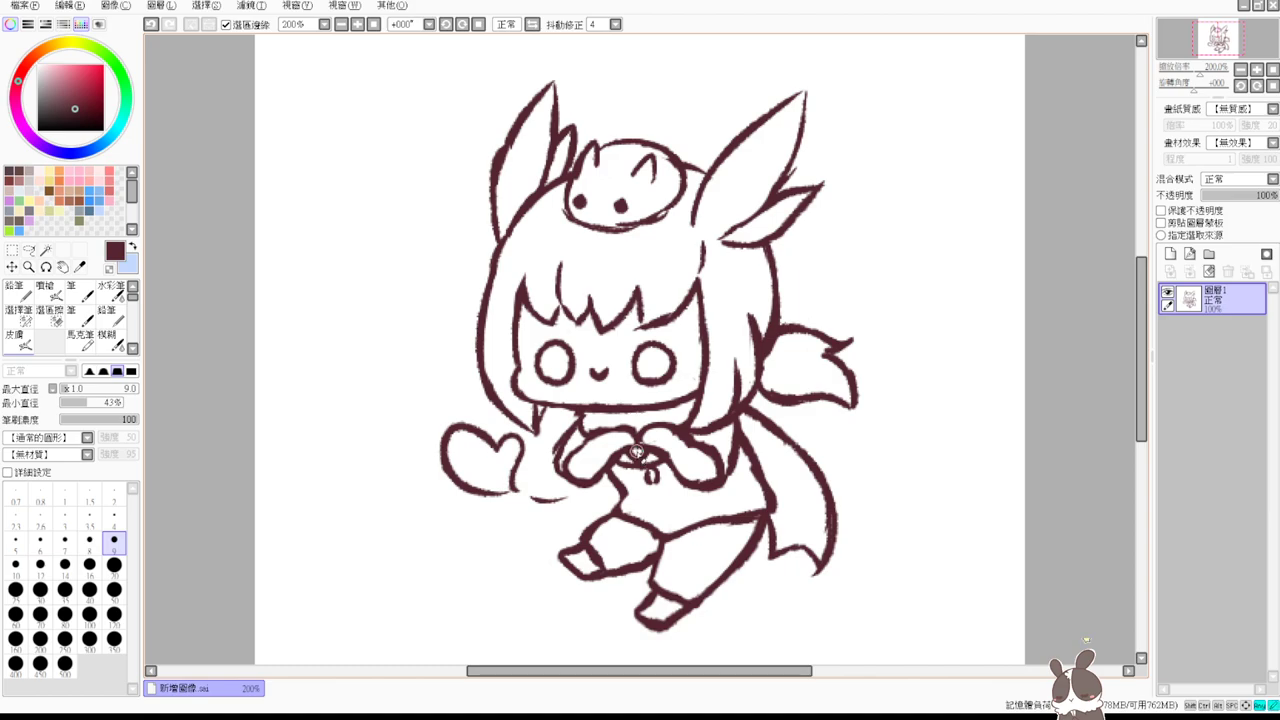
key(v)
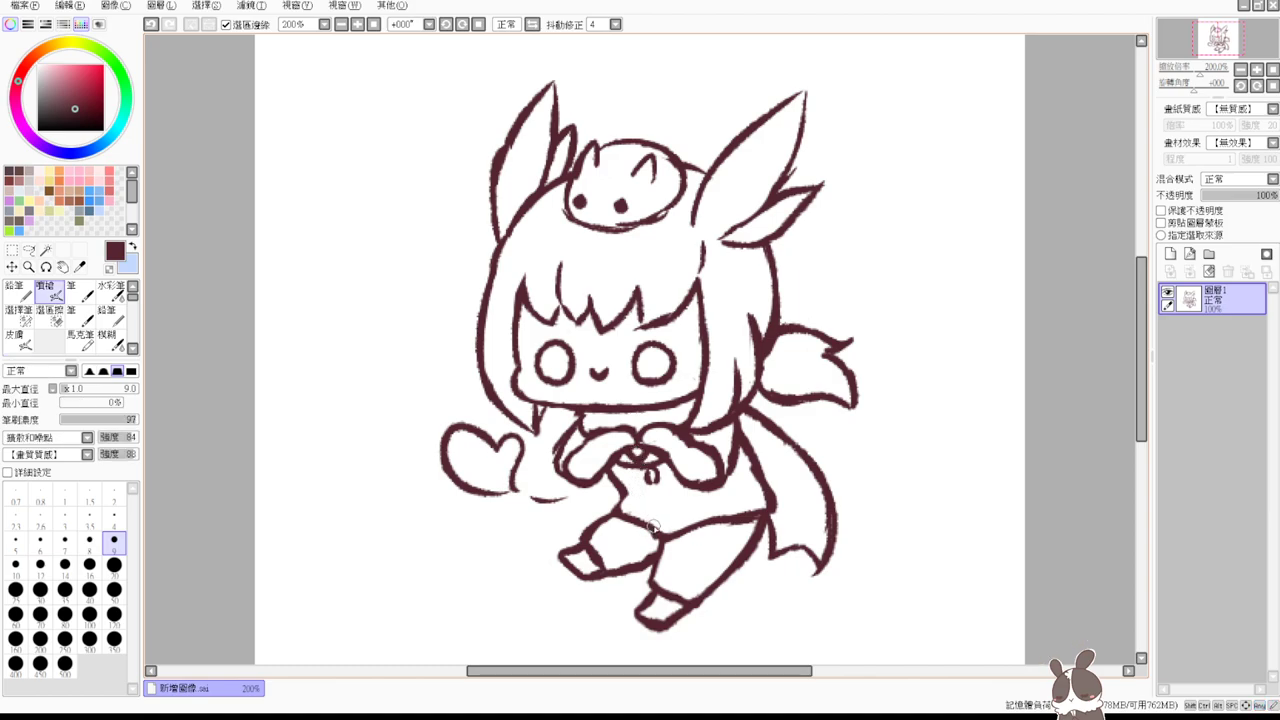
- Lower the sketch layer's opacity to 31% and place it in a new layer folder beneath a new empty layer
drag(1268, 196, 1226, 203)
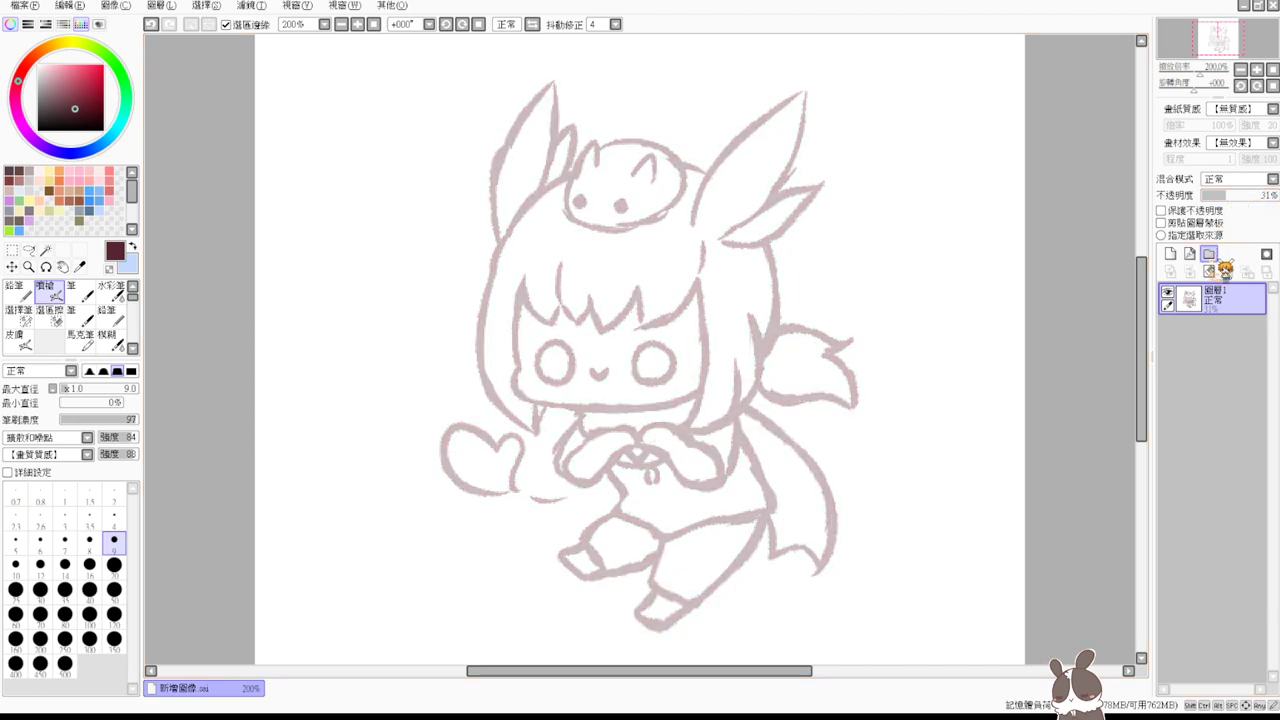
click(1210, 255)
drag(1222, 332, 1227, 307)
click(1232, 338)
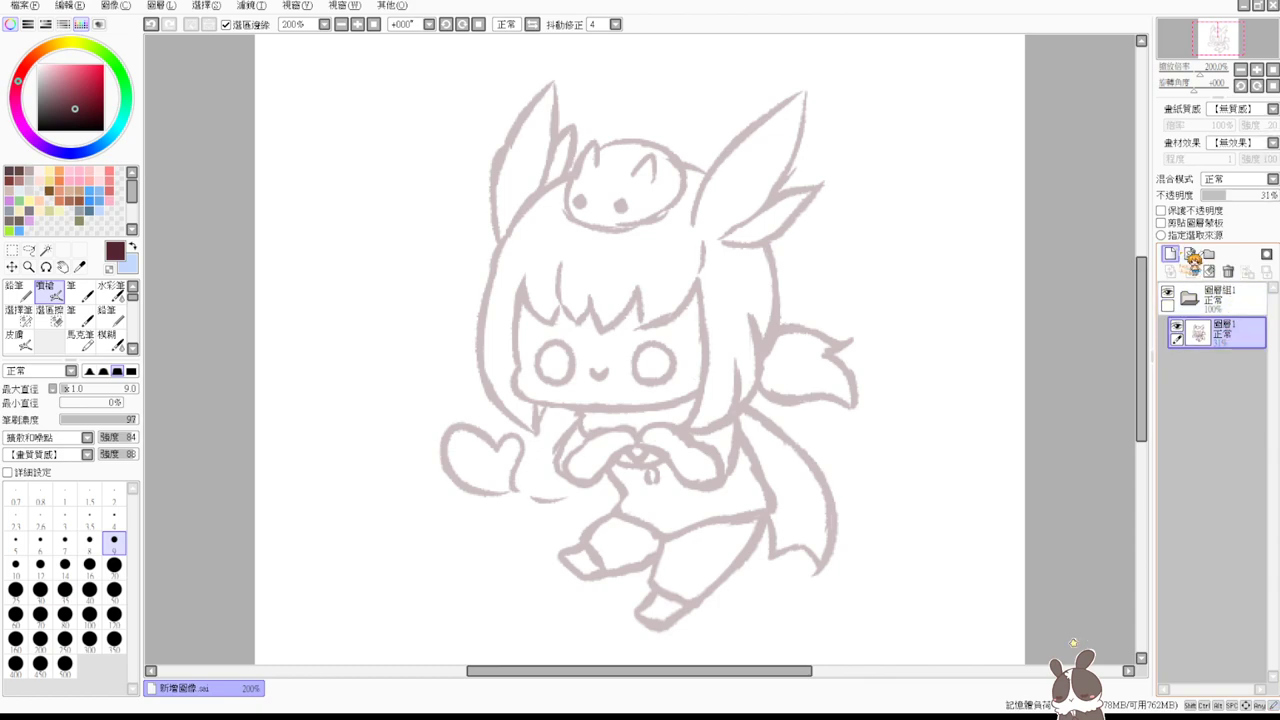
click(1171, 255)
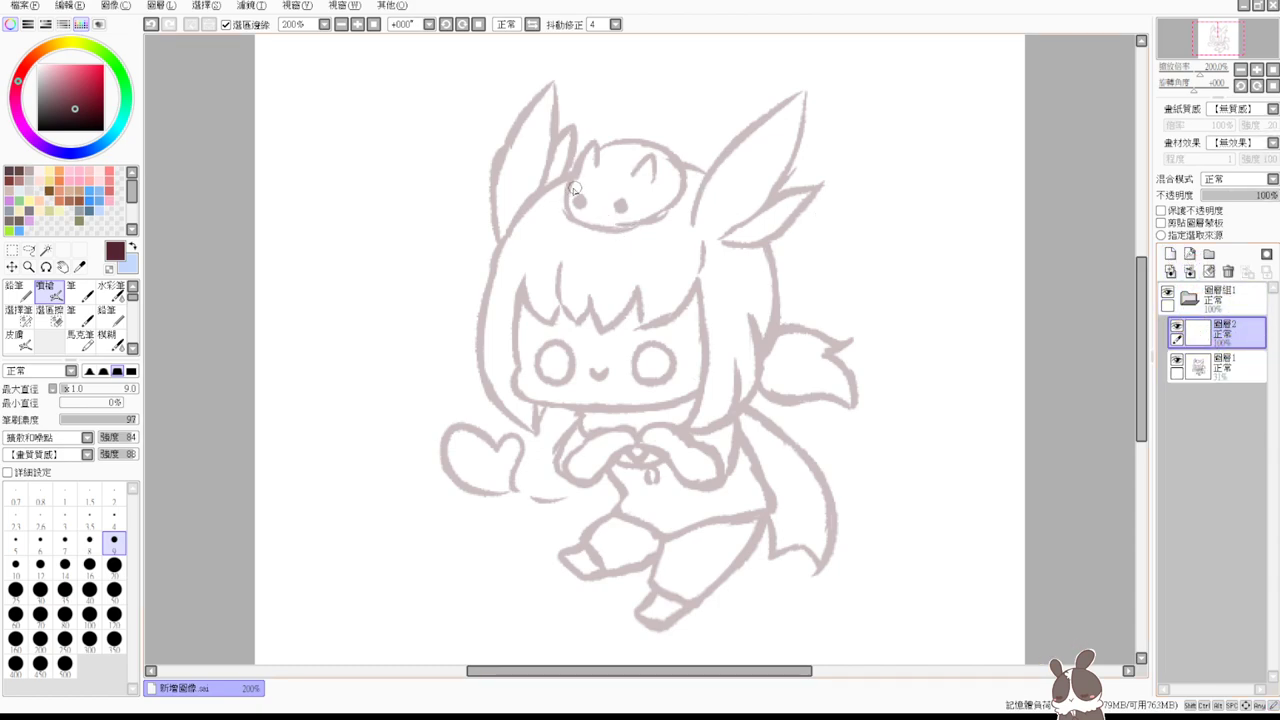
- Try to ink the left outer hair curve from the small creature downward, and undo it
drag(569, 179, 491, 325)
key(ctrl+z)
drag(571, 174, 471, 348)
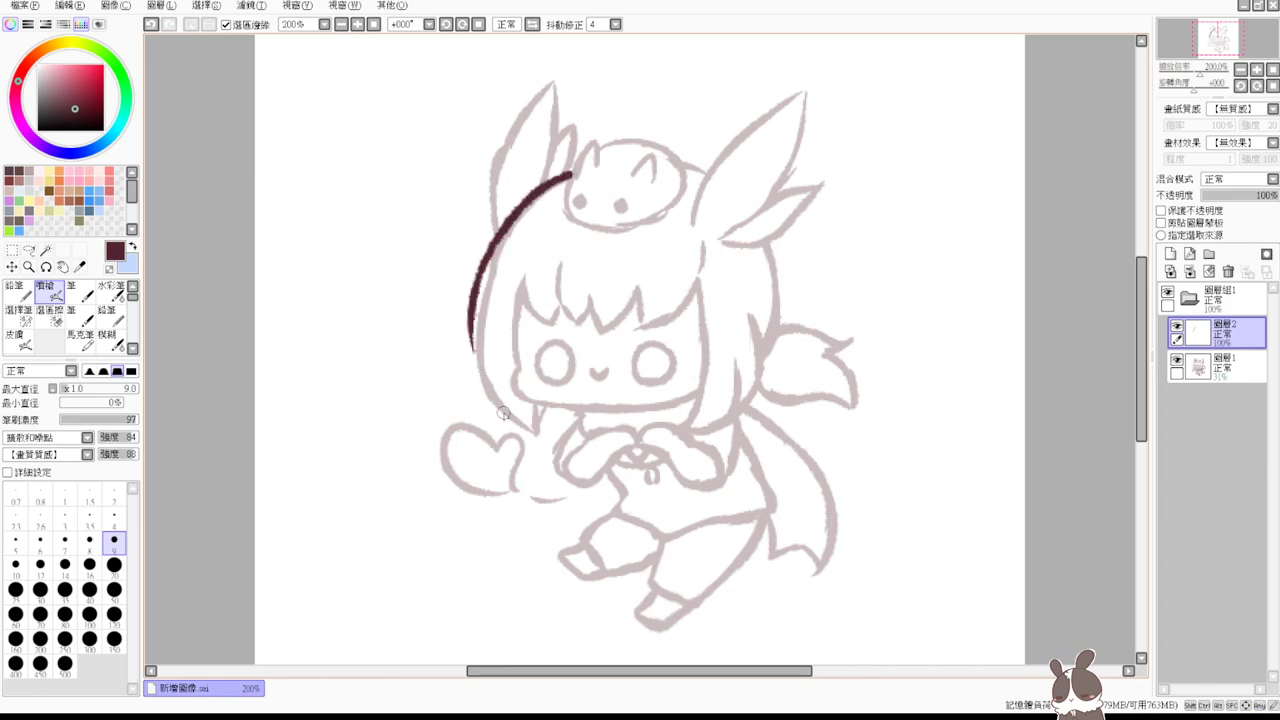
key(ctrl+z)
- Ink the left side of the face from the fringe down to the cheek on the new layer
key(ctrl+plus)
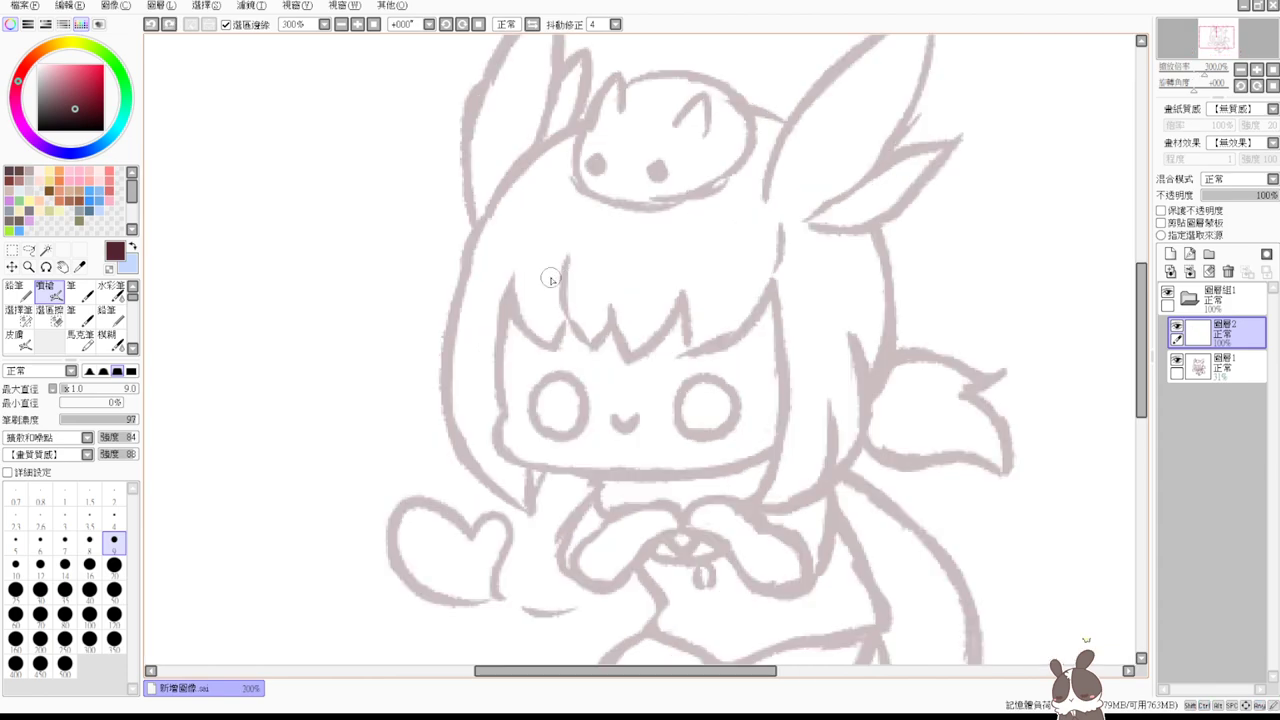
drag(730, 421, 692, 381)
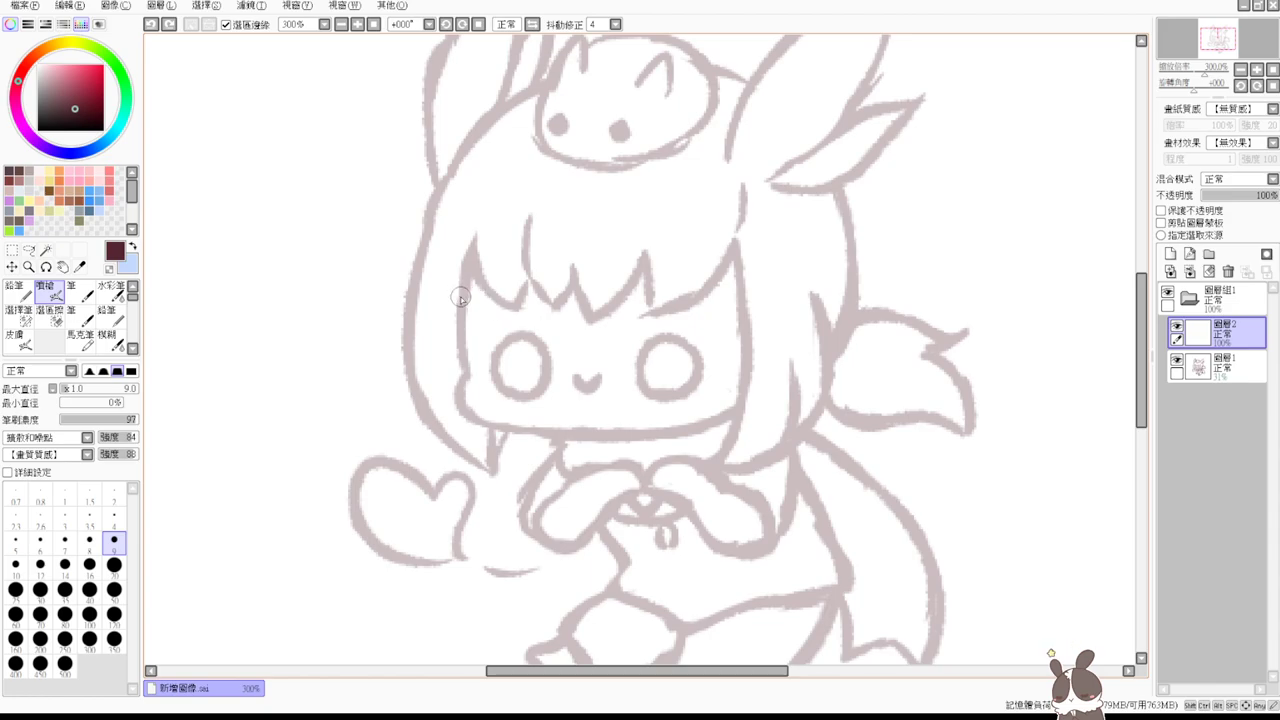
drag(470, 268, 459, 385)
key(ctrl+z)
mouse_move(470, 268)
mouse_down()
mouse_move(459, 388)
mouse_move(463, 306)
mouse_move(461, 384)
mouse_move(502, 436)
mouse_up()
key(ctrl+z)
key(ctrl+z)
key(ctrl+z)
drag(472, 263, 460, 385)
key(ctrl+z)
mouse_move(472, 265)
mouse_down()
mouse_move(460, 370)
mouse_move(516, 430)
mouse_up()
key(ctrl+z)
- Ink the rounded left cheek and the jaw line across to the right side of the face
drag(466, 370, 558, 450)
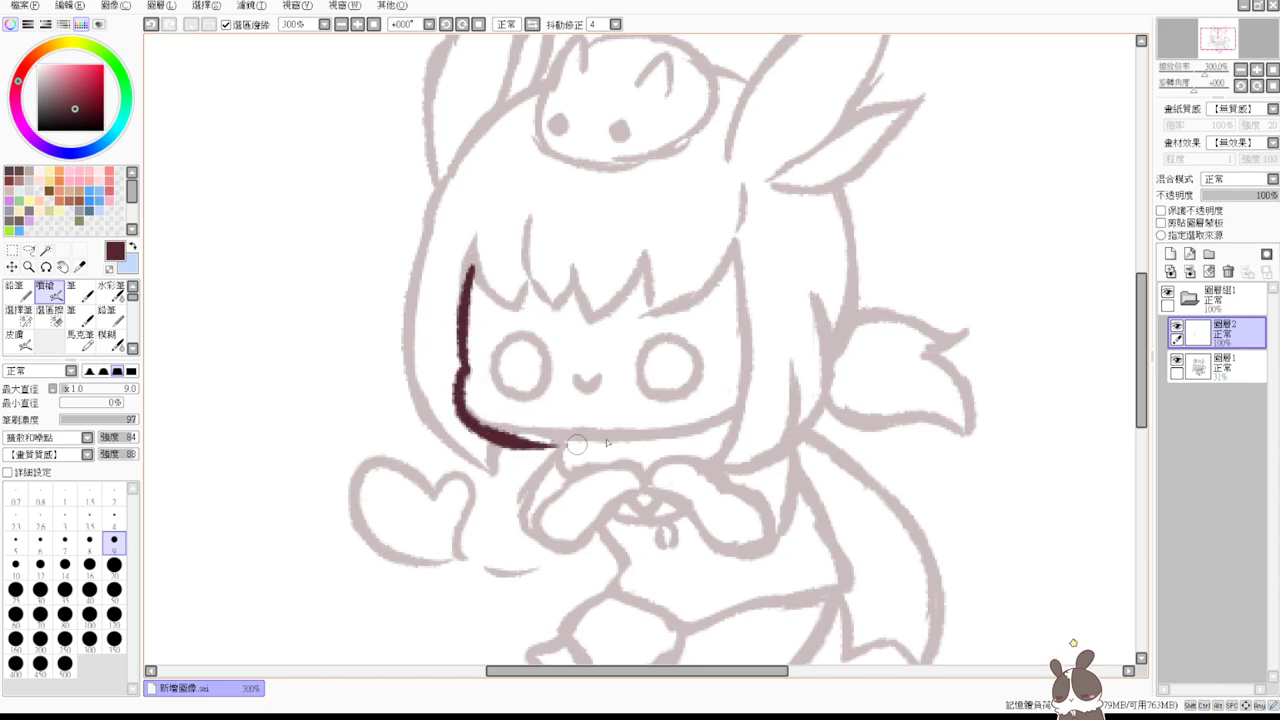
key(ctrl+z)
mouse_move(464, 373)
mouse_down()
mouse_move(572, 434)
mouse_move(537, 433)
mouse_move(680, 430)
mouse_up()
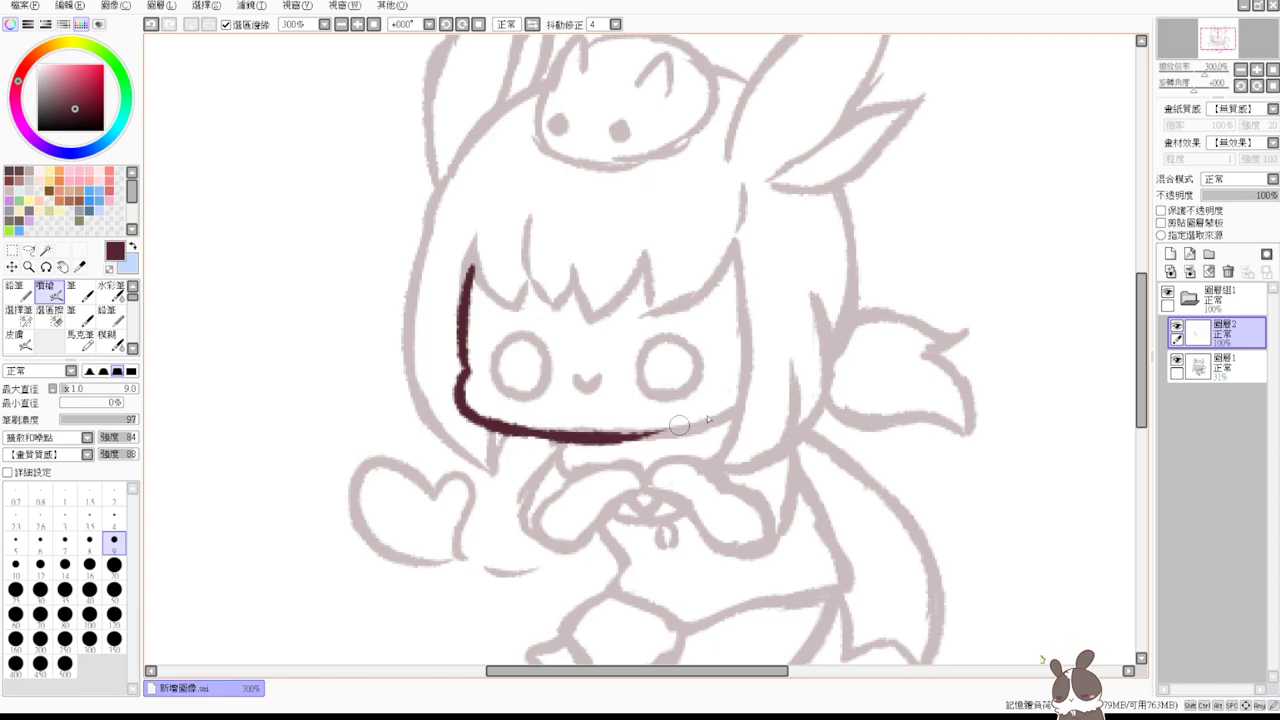
key(ctrl+z)
mouse_move(539, 430)
mouse_down()
mouse_move(601, 436)
mouse_move(736, 397)
mouse_move(524, 433)
mouse_move(570, 439)
mouse_move(750, 393)
mouse_move(528, 430)
mouse_move(681, 424)
mouse_move(739, 389)
mouse_move(745, 416)
mouse_move(740, 396)
mouse_move(680, 422)
mouse_up()
key(ctrl+z)
key(ctrl+z)
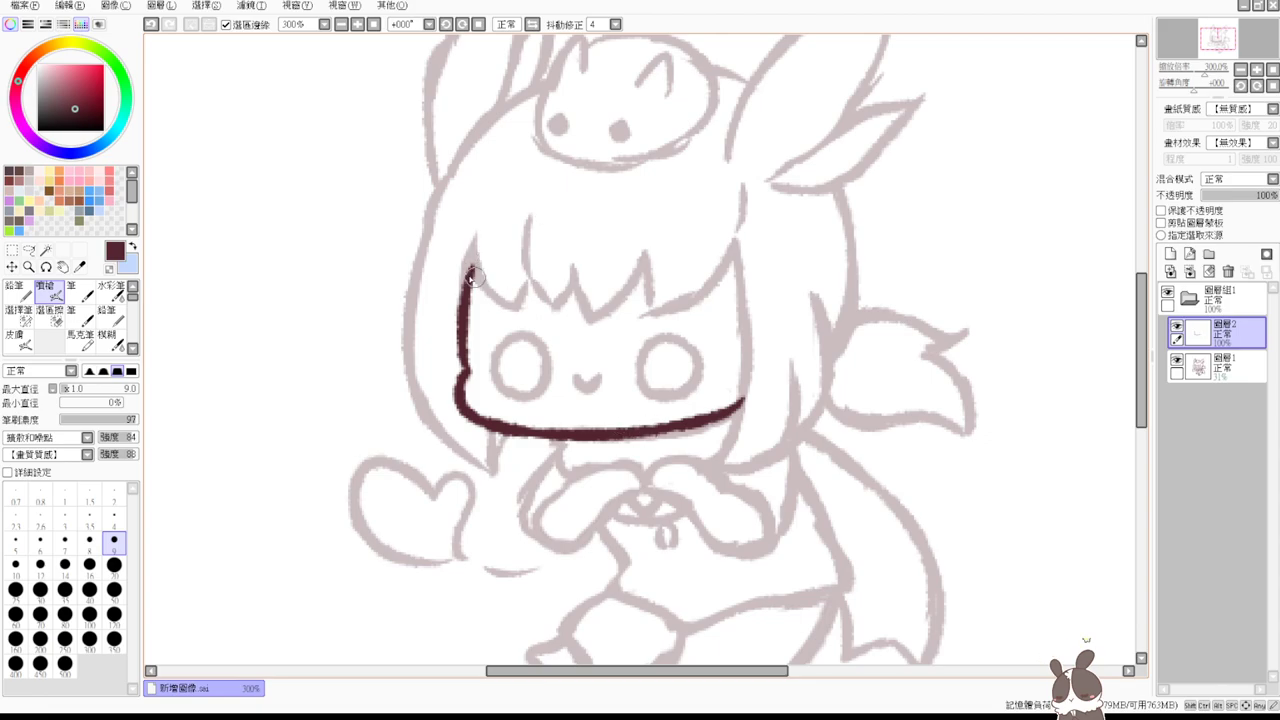
- Ink the jagged fringe from the face's left edge across the forehead to the pointed strand above the right eye
key(ctrl+z)
drag(471, 253, 513, 308)
key(ctrl+z)
mouse_move(473, 250)
mouse_down()
mouse_move(521, 313)
mouse_move(535, 281)
mouse_up()
drag(528, 220, 563, 310)
key(ctrl+z)
drag(530, 246, 563, 310)
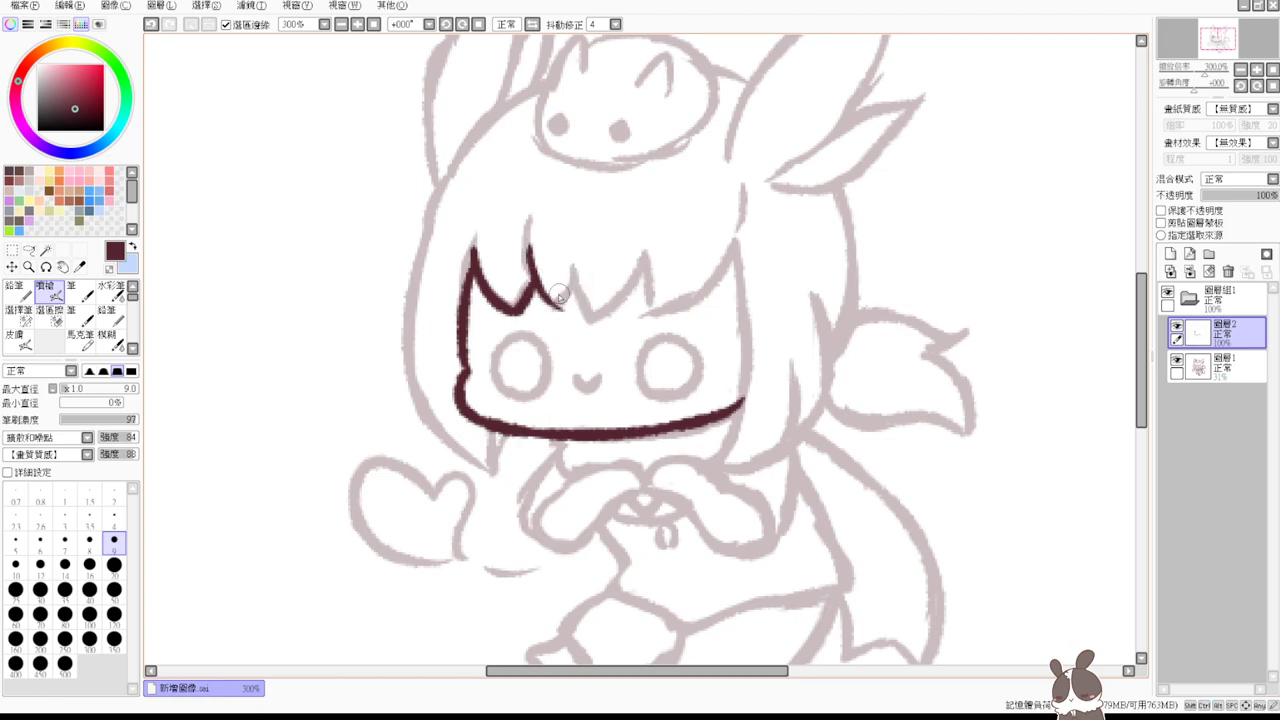
key(ctrl+z)
mouse_move(527, 225)
mouse_down()
mouse_move(563, 307)
mouse_move(562, 290)
mouse_move(567, 300)
mouse_move(584, 277)
mouse_move(588, 301)
mouse_move(575, 269)
mouse_move(599, 325)
mouse_move(585, 319)
mouse_move(625, 295)
mouse_move(646, 252)
mouse_move(650, 308)
mouse_up()
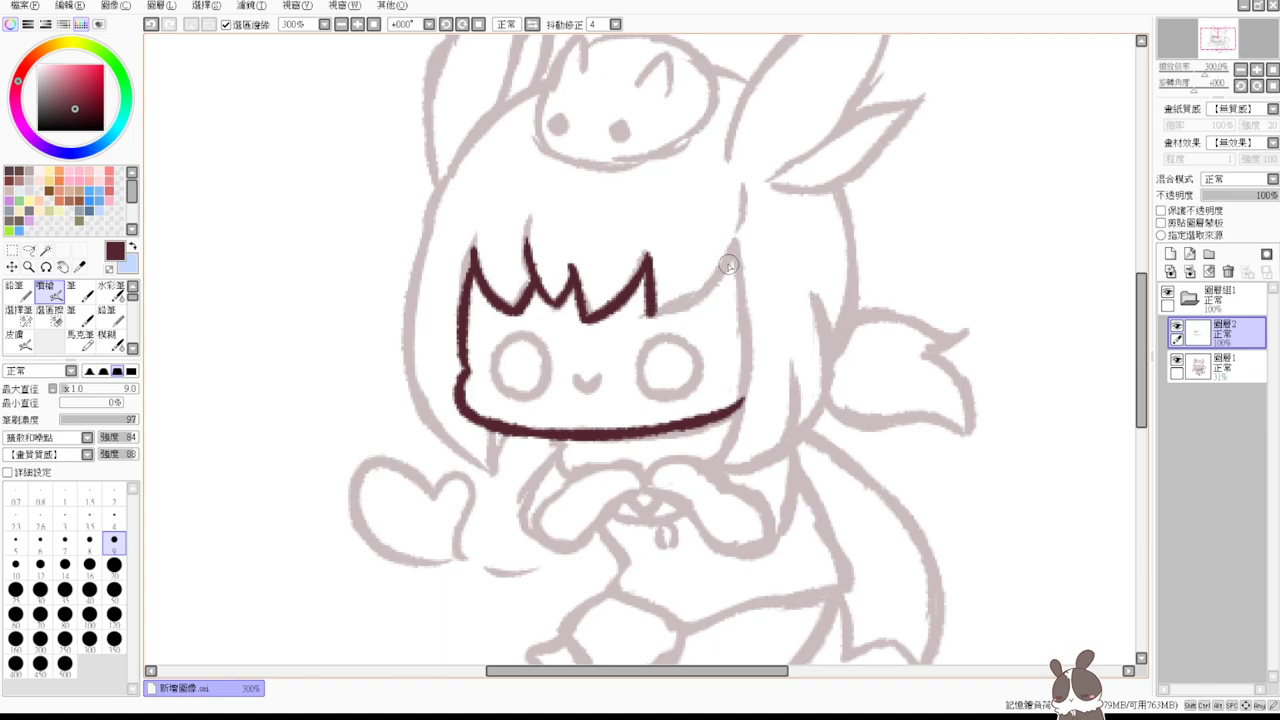
- Ink the rightmost fringe strand and the inner edge of the right side hair down past the jaw
mouse_move(738, 242)
mouse_down()
mouse_move(648, 322)
mouse_move(739, 244)
mouse_move(716, 284)
mouse_move(667, 308)
mouse_up()
key(ctrl+z)
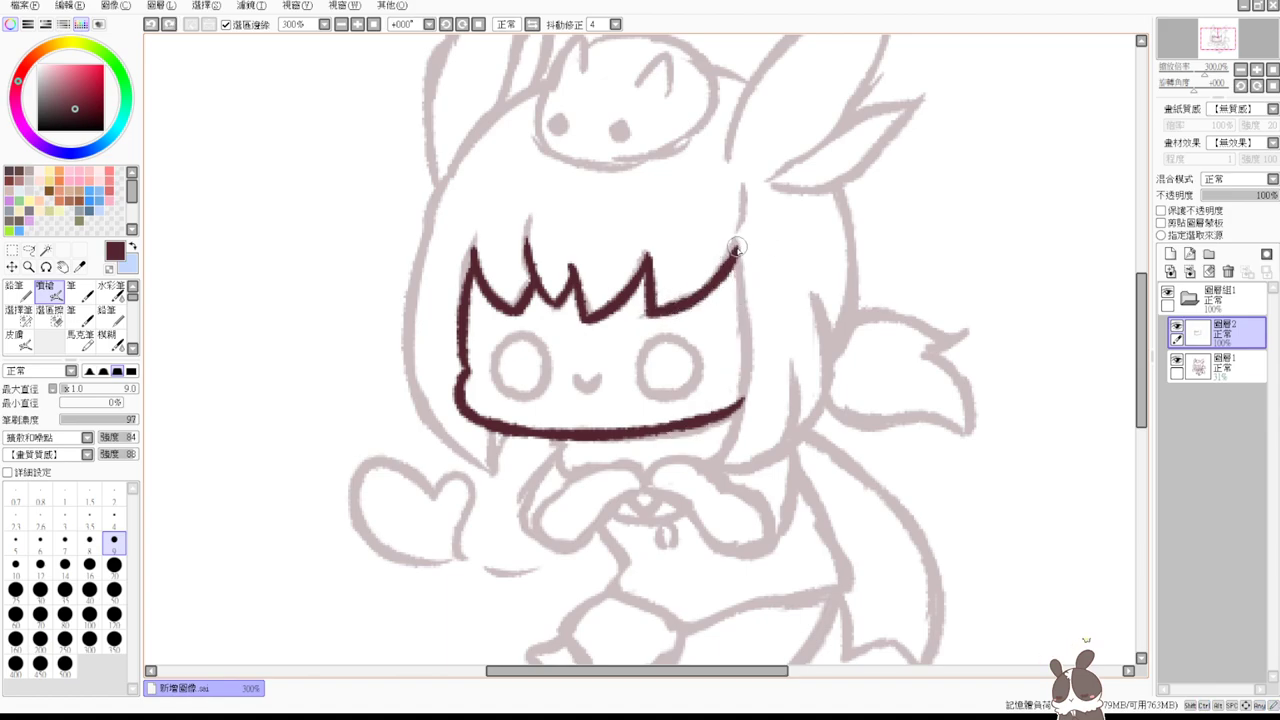
mouse_move(736, 248)
mouse_down()
mouse_move(742, 414)
mouse_move(724, 462)
mouse_up()
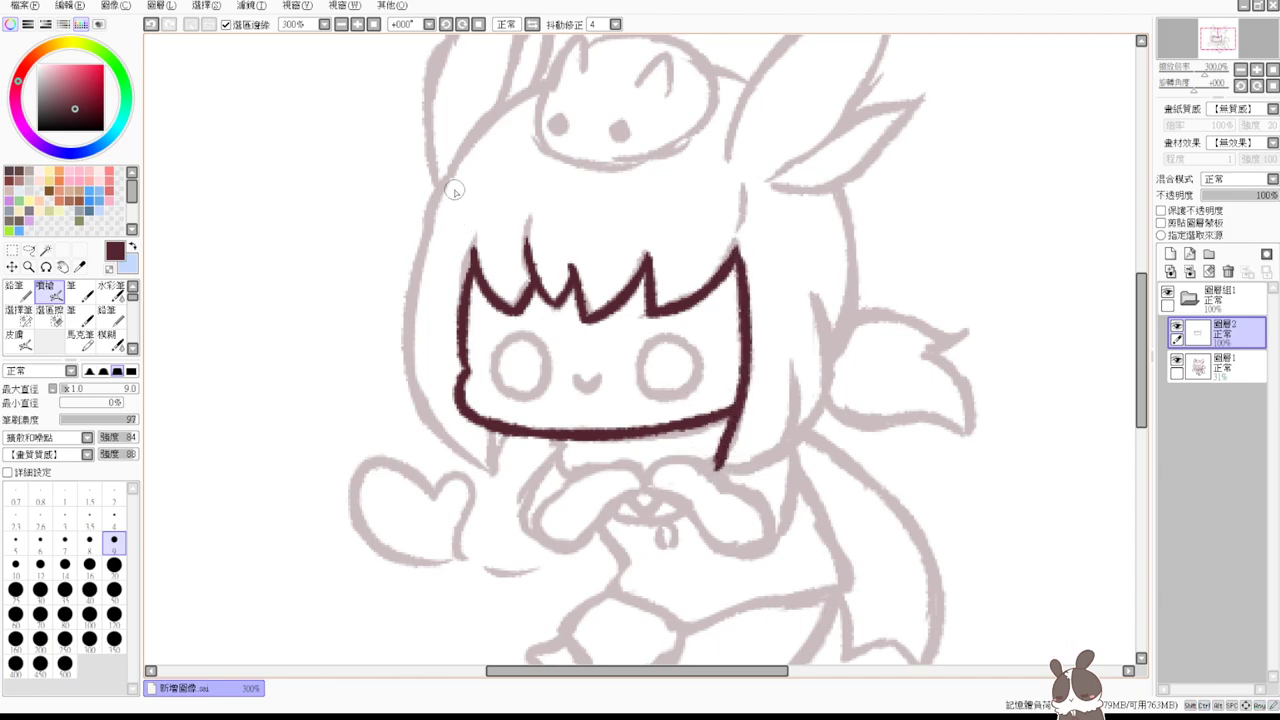
- Ink the left outer hair curve from the head creature down to its pointed tip, and join the tip to the jaw
drag(535, 92, 422, 252)
key(ctrl+z)
drag(537, 88, 408, 338)
drag(409, 294, 470, 470)
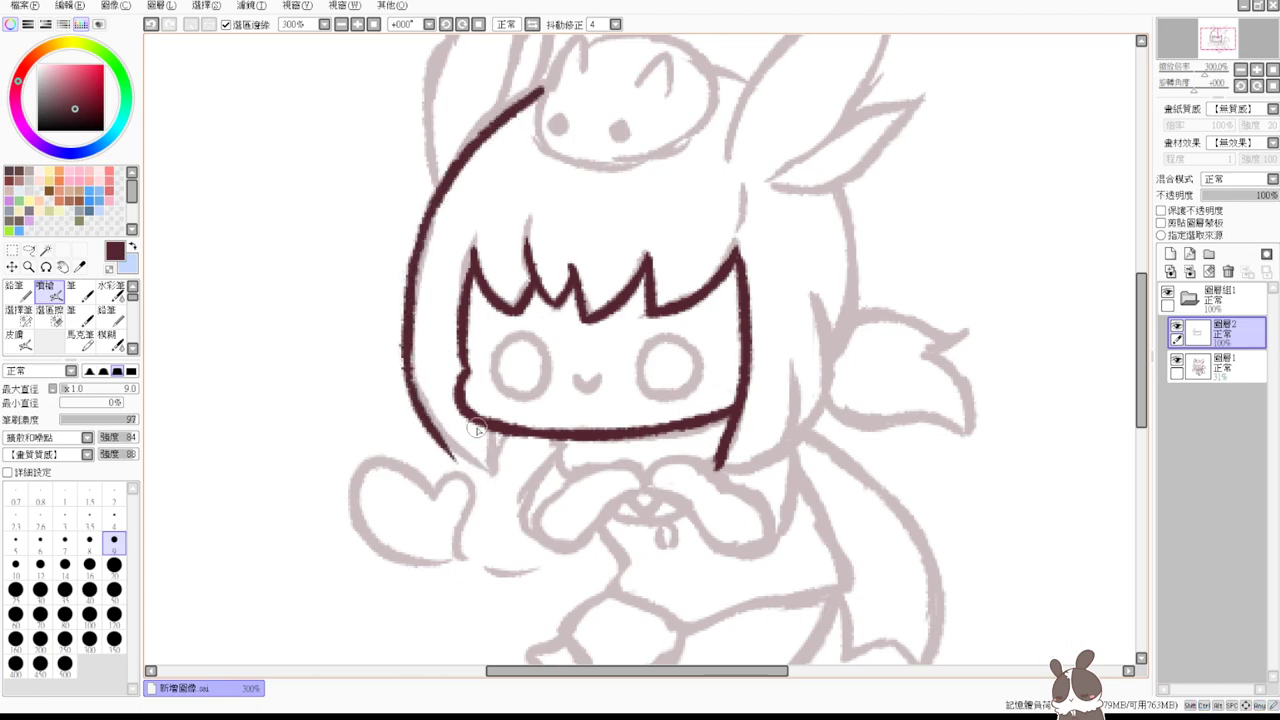
key(ctrl+z)
mouse_move(408, 296)
mouse_down()
mouse_move(414, 367)
mouse_move(500, 459)
mouse_move(410, 334)
mouse_move(474, 460)
mouse_up()
key(ctrl+z)
key(ctrl+z)
drag(440, 420, 502, 478)
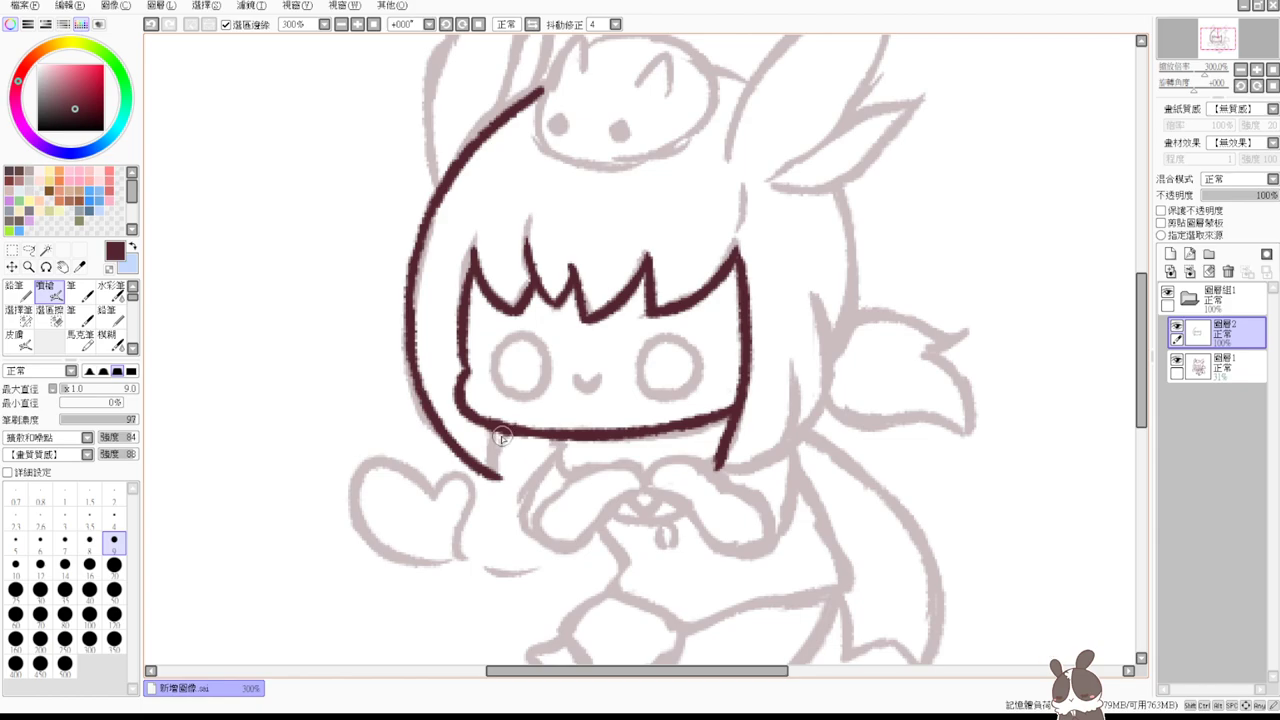
key(ctrl+z)
drag(500, 431, 500, 478)
- Ink the lower edge of the right side lock and the two curved hair strands beside it
drag(718, 468, 786, 443)
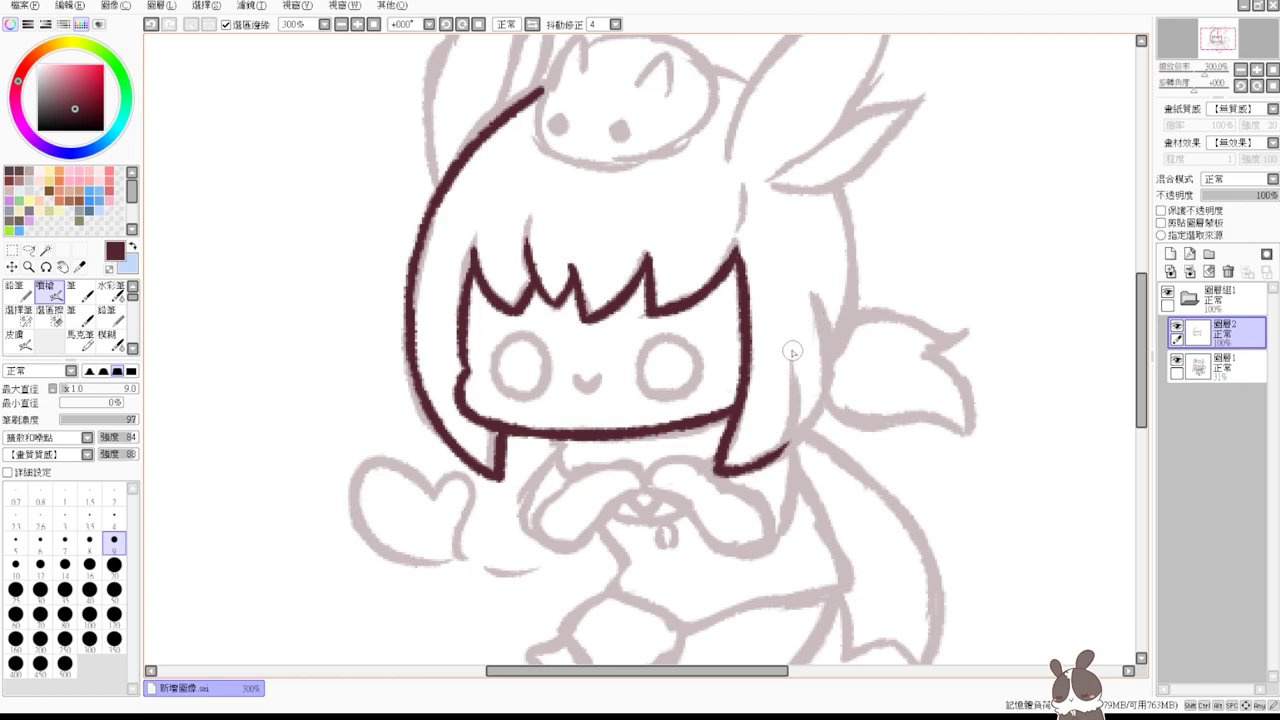
mouse_move(792, 352)
mouse_down()
mouse_move(800, 396)
mouse_move(777, 429)
mouse_up()
key(ctrl+z)
mouse_move(789, 346)
mouse_down()
mouse_move(781, 423)
mouse_move(760, 466)
mouse_up()
drag(808, 318, 803, 424)
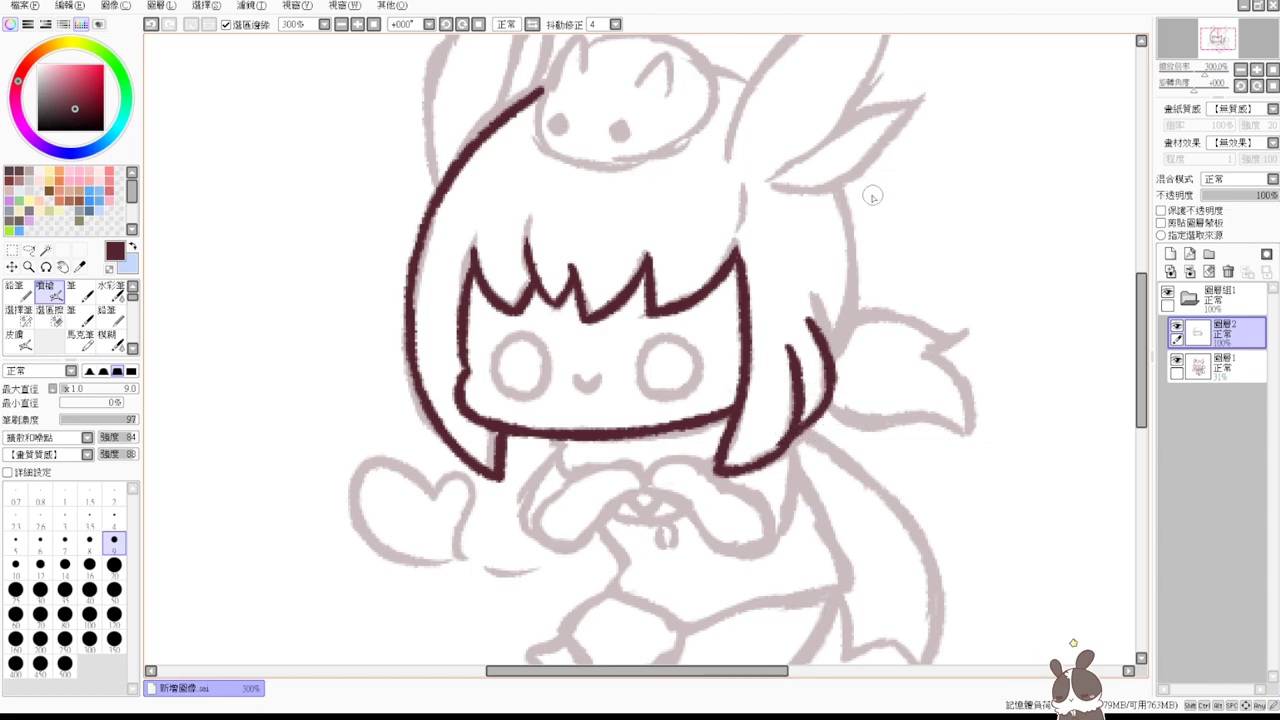
- Ink the right outer hair contour from beneath the small ear down to the side lock
mouse_move(840, 188)
mouse_down()
mouse_move(846, 279)
mouse_move(806, 350)
mouse_up()
key(ctrl+z)
key(ctrl+y)
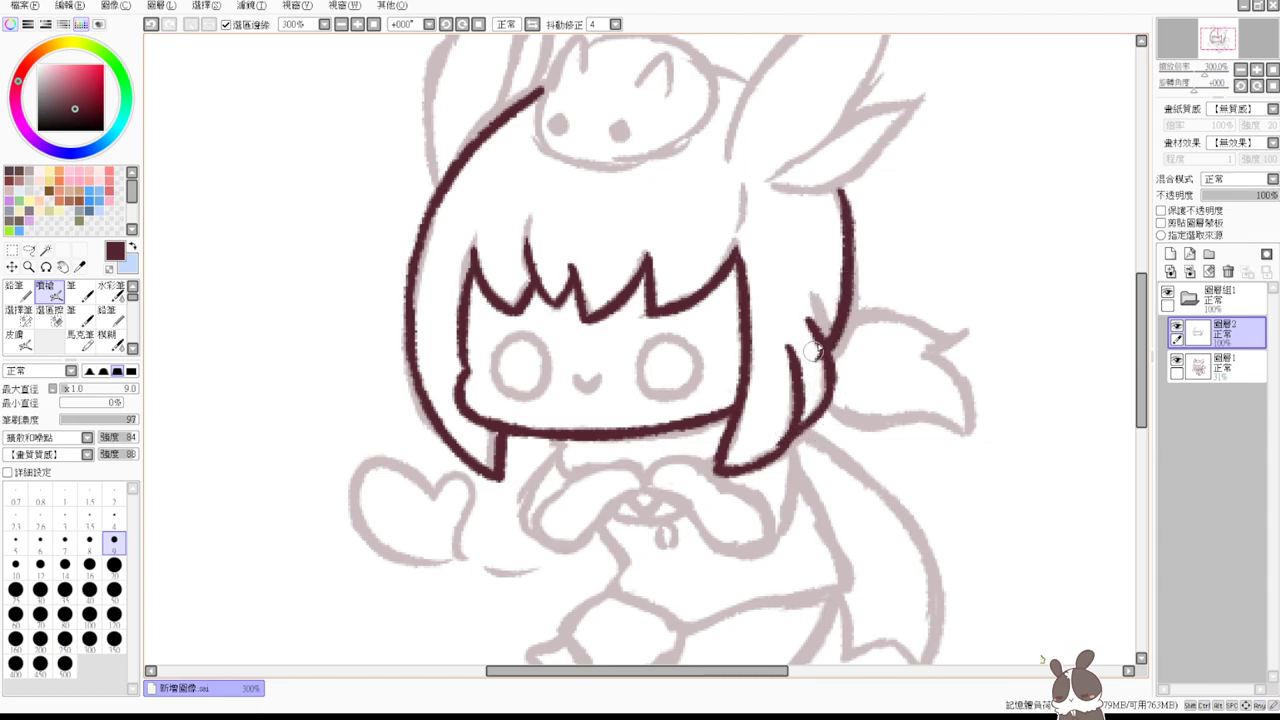
key(ctrl+z)
mouse_move(840, 188)
mouse_down()
mouse_move(851, 263)
mouse_move(821, 358)
mouse_up()
key(ctrl+z)
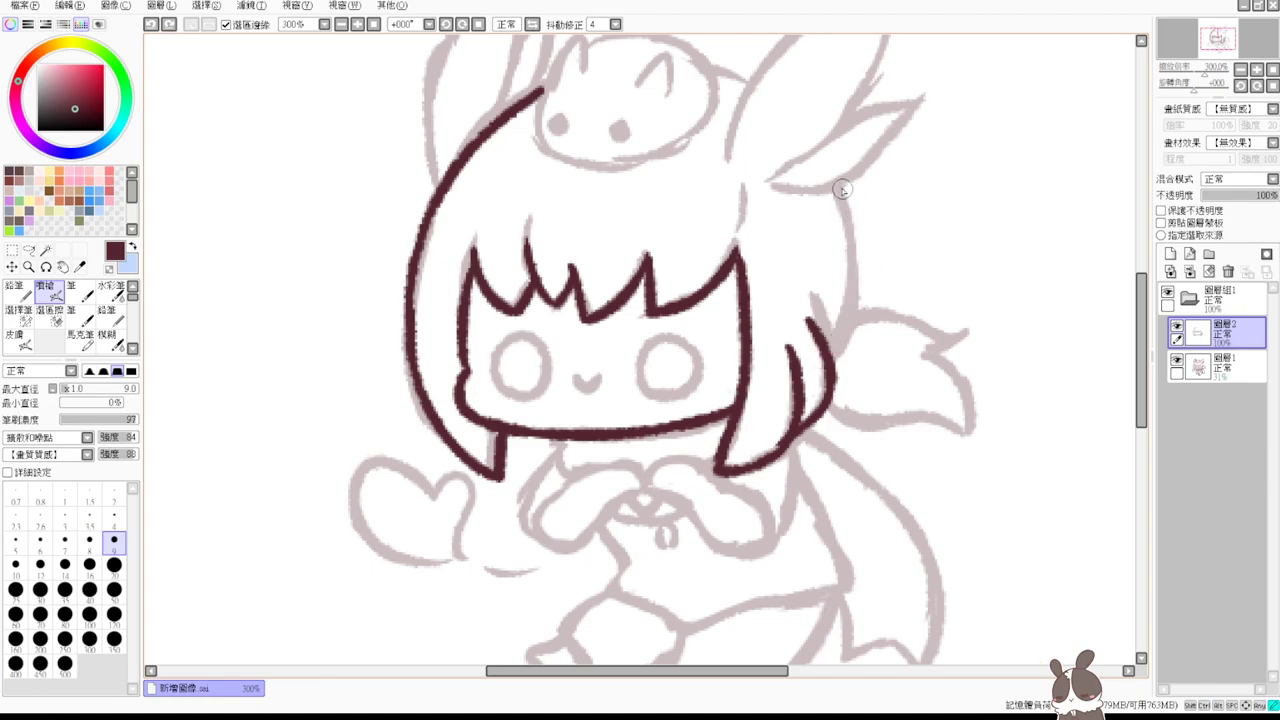
drag(841, 189, 831, 341)
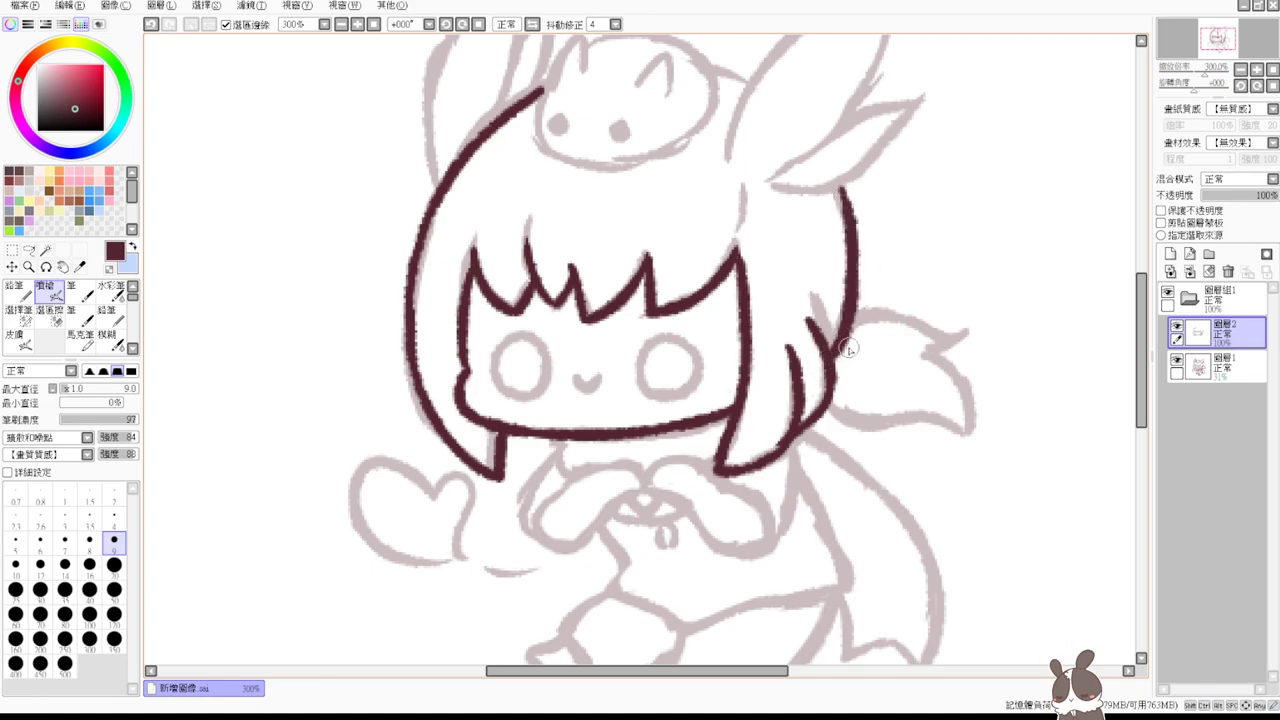
- Ink both edges of the large right ear, extending its lower edge down to the hair
drag(785, 250, 745, 396)
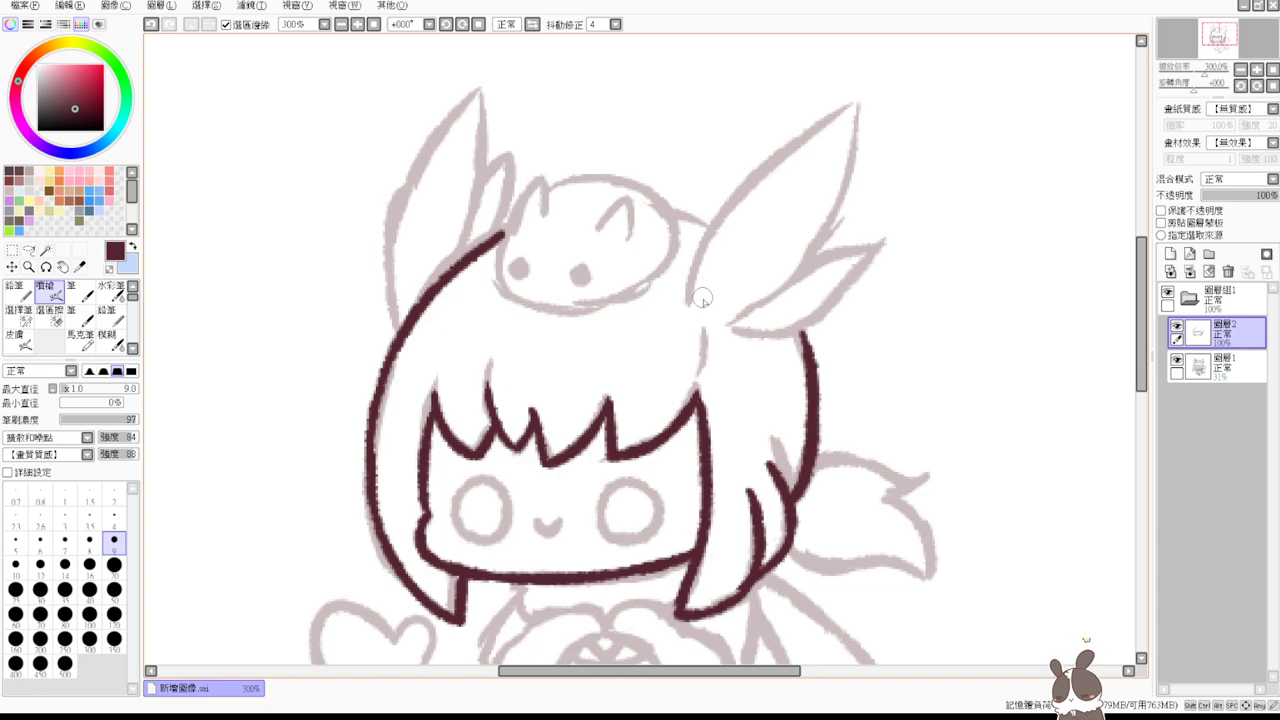
mouse_move(687, 307)
mouse_down()
mouse_move(872, 106)
mouse_move(791, 134)
mouse_move(857, 108)
mouse_move(848, 185)
mouse_move(745, 292)
mouse_up()
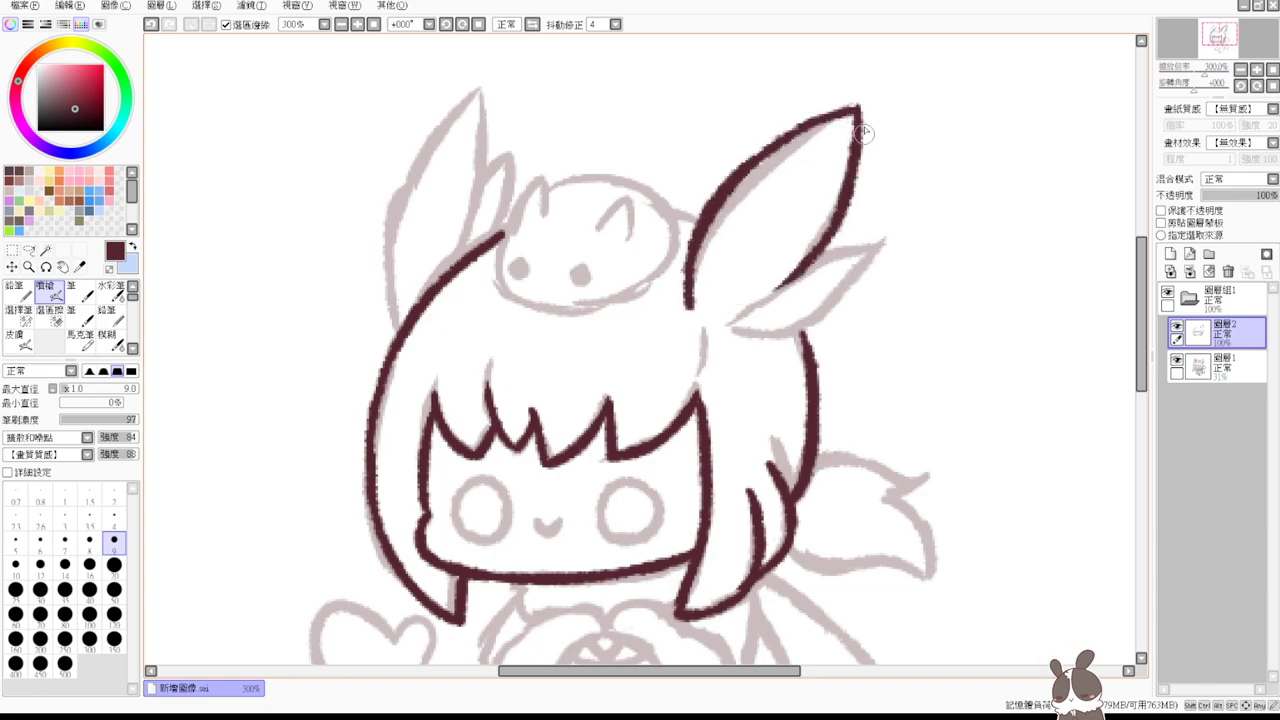
mouse_move(807, 258)
mouse_down()
mouse_move(788, 282)
mouse_move(735, 317)
mouse_up()
key(ctrl+z)
drag(810, 254, 735, 317)
key(ctrl+z)
mouse_move(820, 246)
mouse_down()
mouse_move(758, 301)
mouse_move(733, 318)
mouse_up()
key(ctrl+z)
drag(815, 248, 728, 322)
key(ctrl+z)
drag(822, 247, 720, 322)
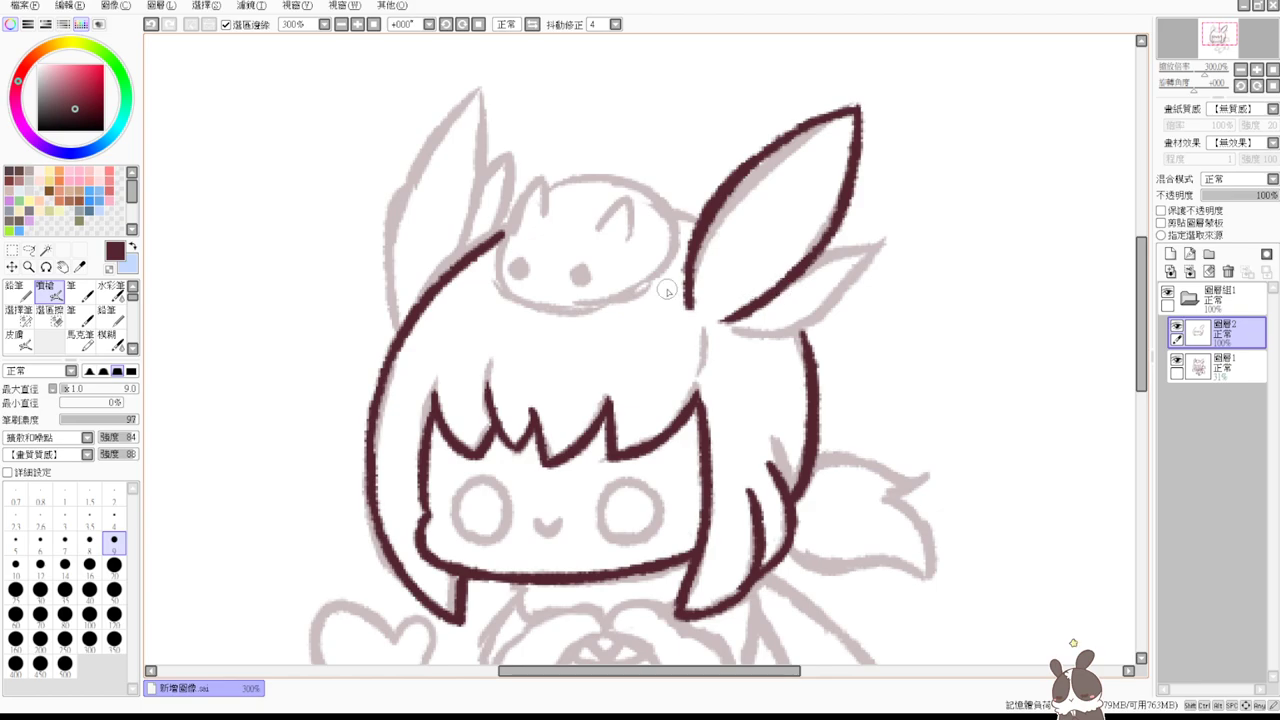
- Ink the tall left ear and the small pointed ear between it and the head creature
mouse_move(400, 334)
mouse_down()
mouse_move(468, 94)
mouse_move(400, 204)
mouse_move(405, 335)
mouse_move(398, 317)
mouse_move(478, 92)
mouse_up()
key(ctrl+z)
key(ctrl+z)
key(ctrl+z)
mouse_move(400, 322)
mouse_down()
mouse_move(474, 96)
mouse_move(453, 222)
mouse_up()
key(ctrl+z)
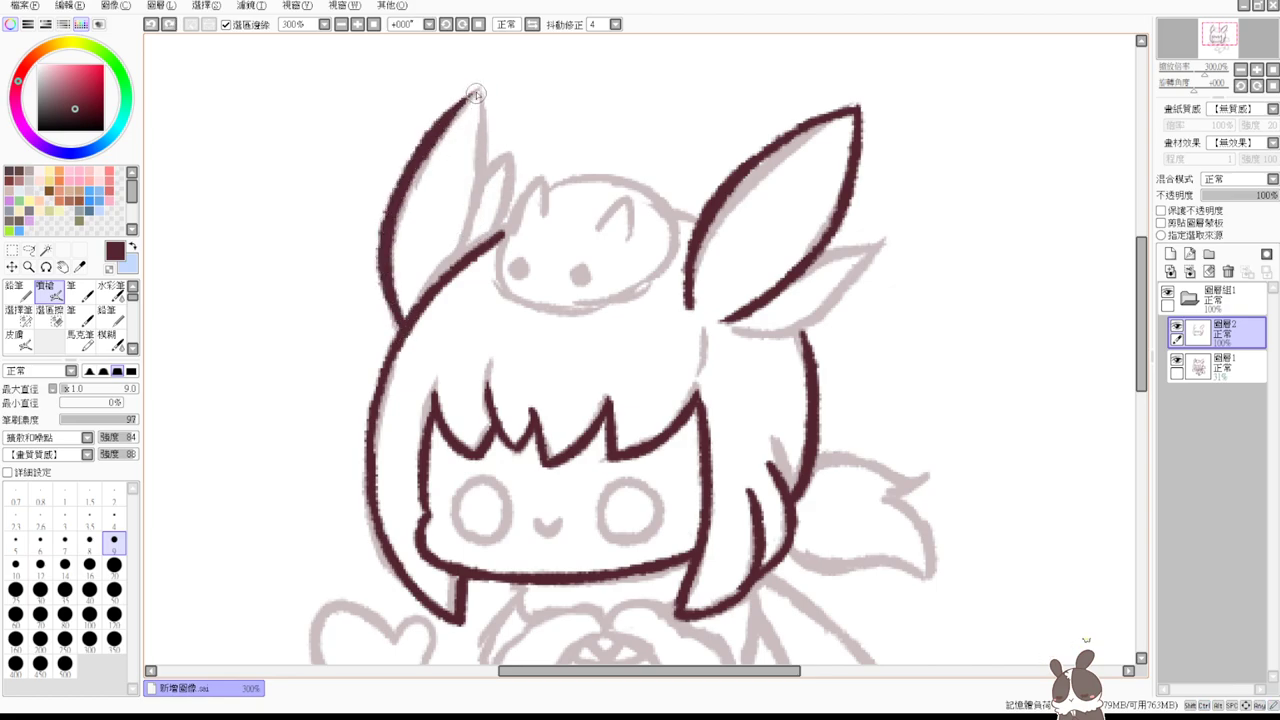
mouse_move(475, 93)
mouse_down()
mouse_move(474, 210)
mouse_move(452, 250)
mouse_up()
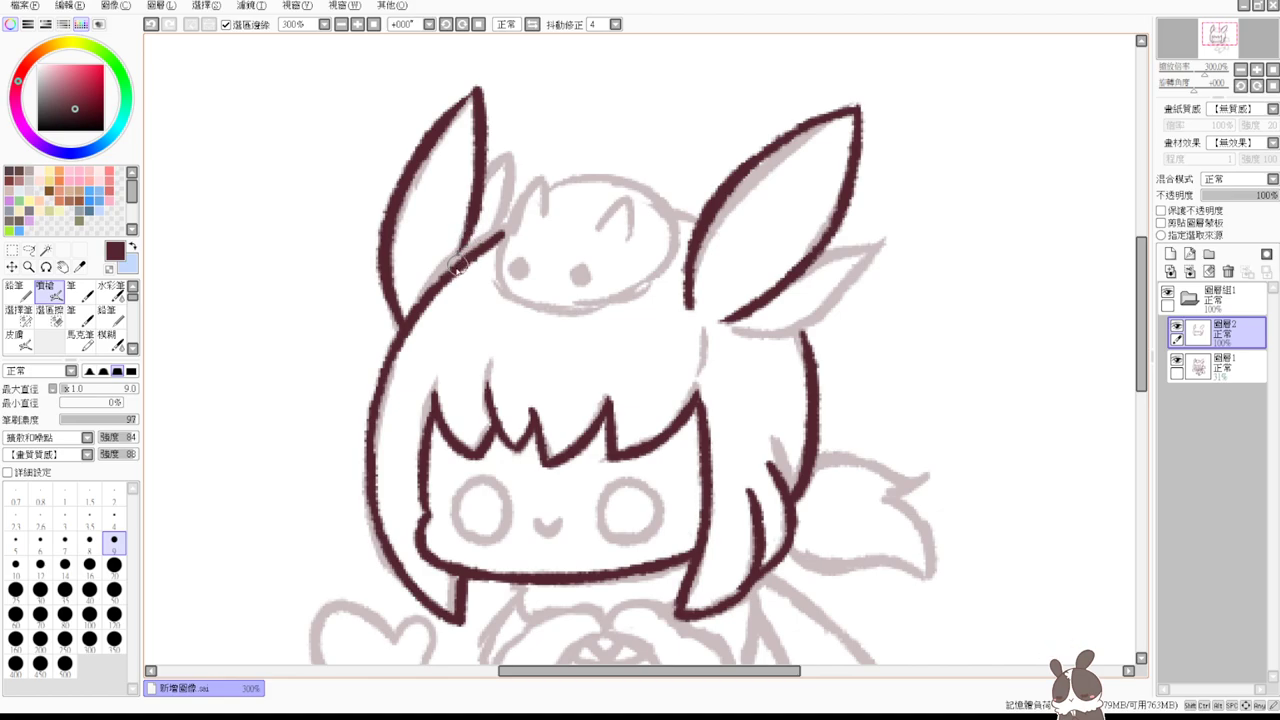
drag(474, 95, 428, 147)
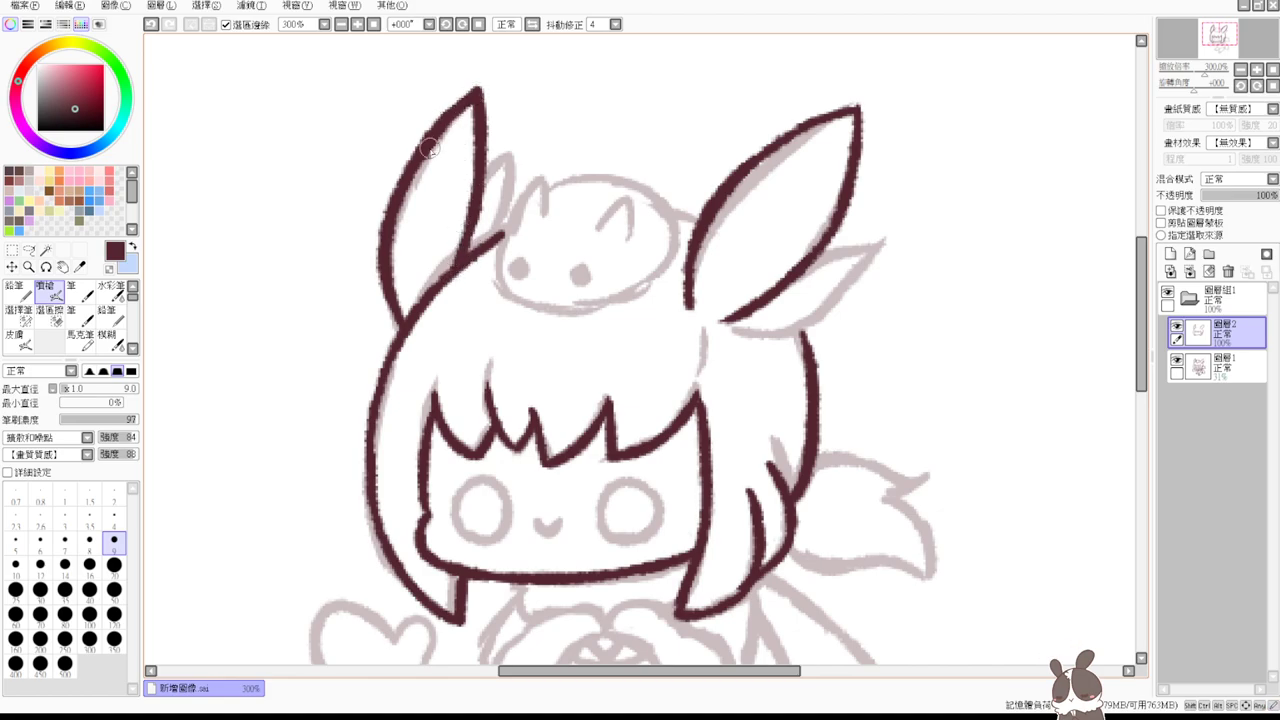
mouse_move(490, 176)
mouse_down()
mouse_move(518, 148)
mouse_move(497, 230)
mouse_up()
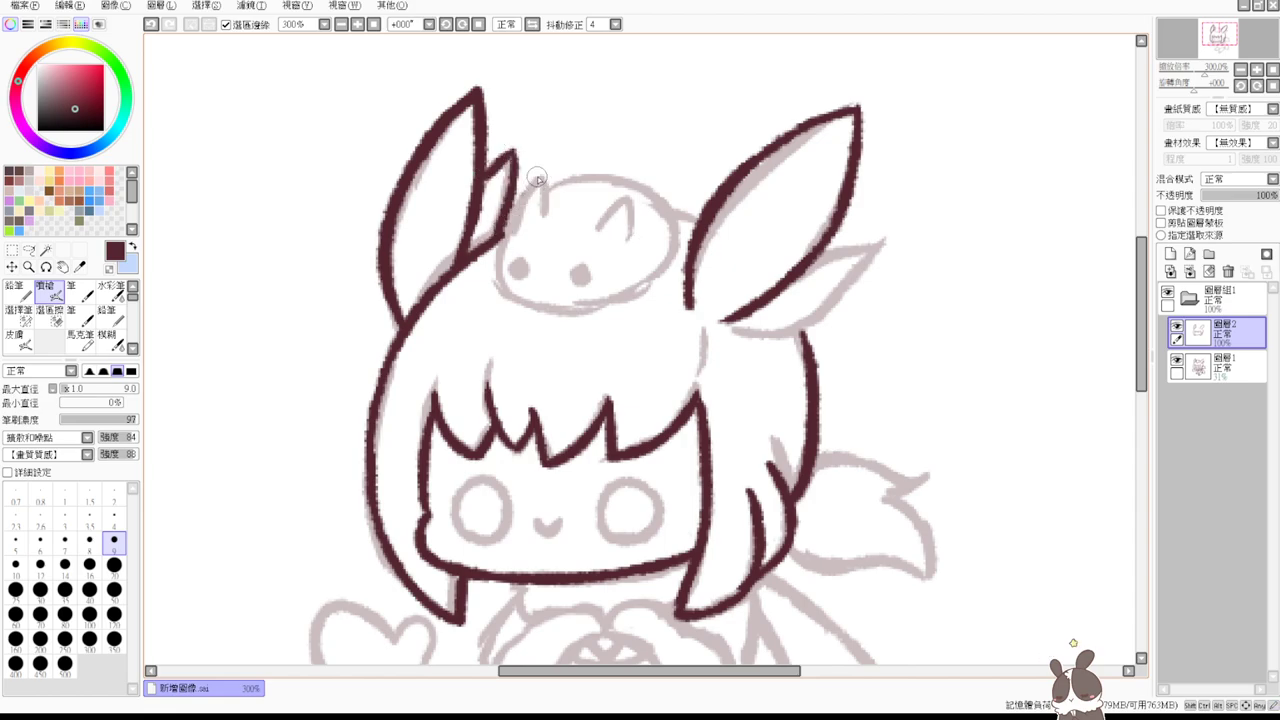
- Ink the two little ears of the head creature
drag(537, 179, 505, 250)
key(ctrl+z)
drag(537, 179, 505, 252)
drag(535, 178, 555, 201)
drag(590, 240, 632, 196)
key(ctrl+z)
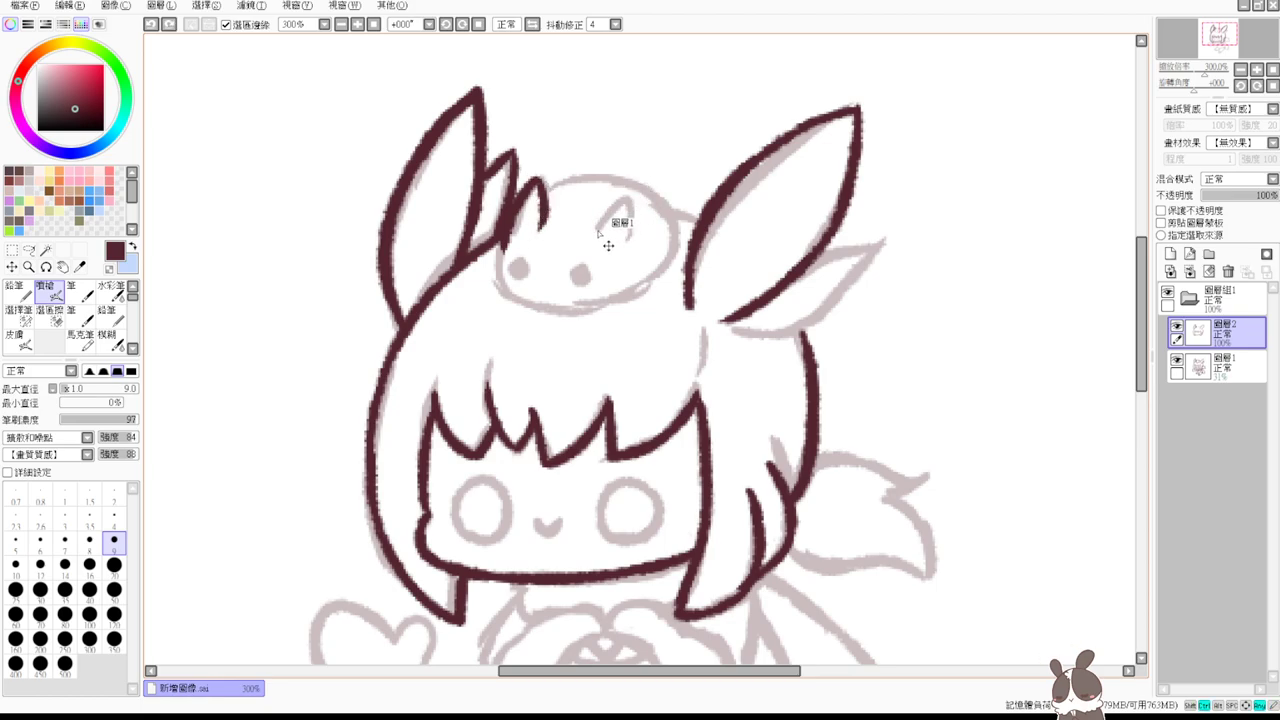
drag(590, 240, 632, 196)
key(ctrl+z)
mouse_move(594, 237)
mouse_down()
mouse_move(633, 197)
mouse_move(628, 250)
mouse_up()
- Ink the head creature's rounded outline along its left side and underside, and over its top to the right side
mouse_move(505, 244)
mouse_down()
mouse_move(499, 288)
mouse_move(516, 302)
mouse_move(630, 286)
mouse_up()
key(ctrl+z)
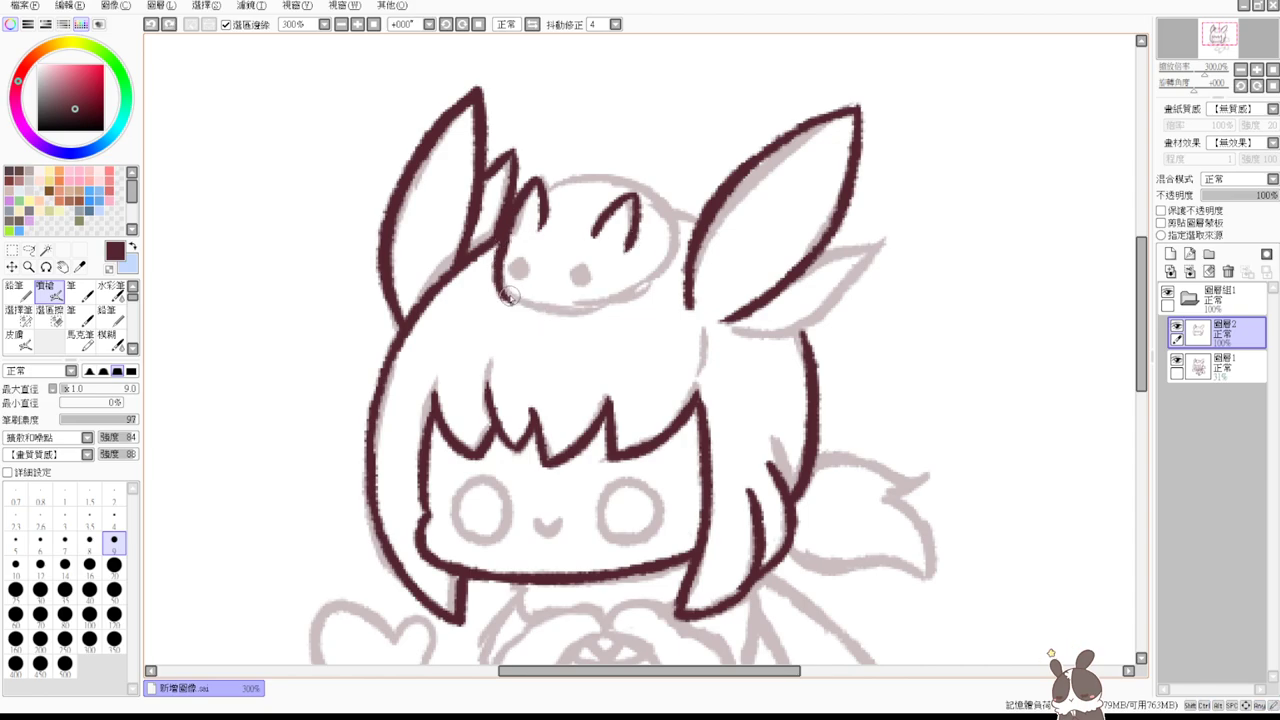
drag(502, 290, 628, 286)
key(ctrl+z)
drag(505, 291, 630, 287)
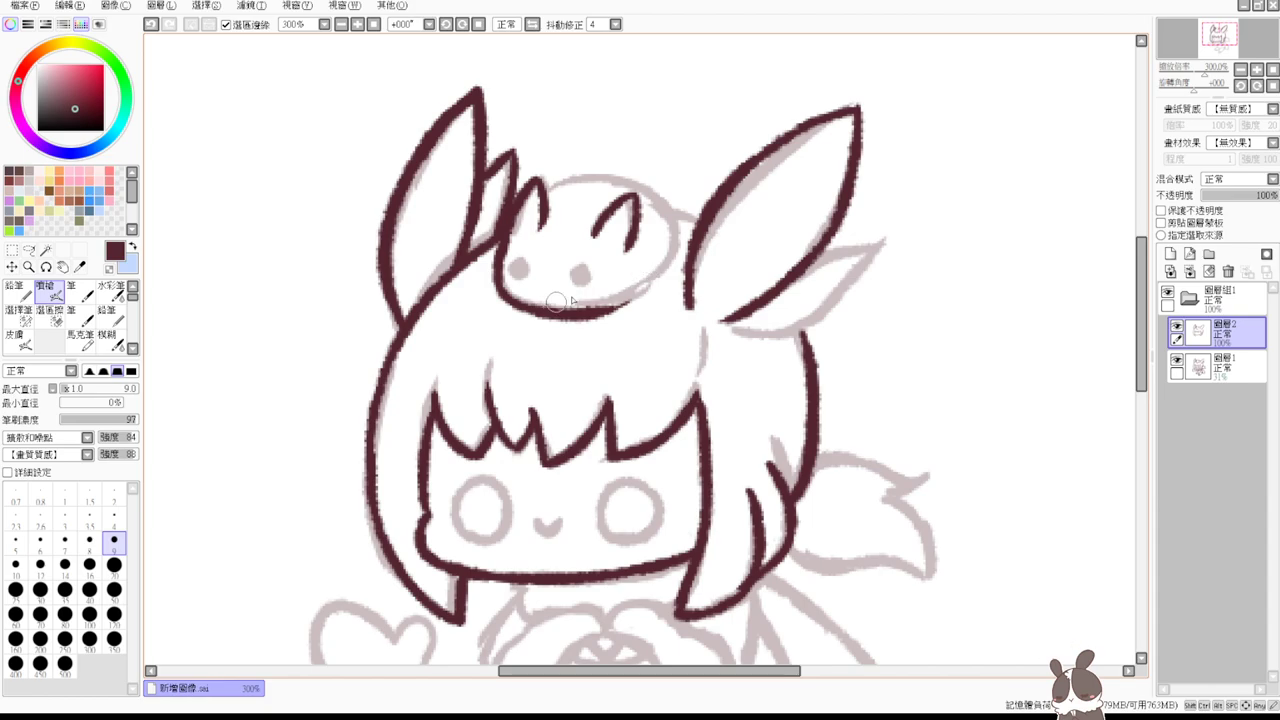
drag(546, 189, 650, 192)
key(ctrl+z)
mouse_move(546, 189)
mouse_down()
mouse_move(651, 192)
mouse_move(645, 276)
mouse_up()
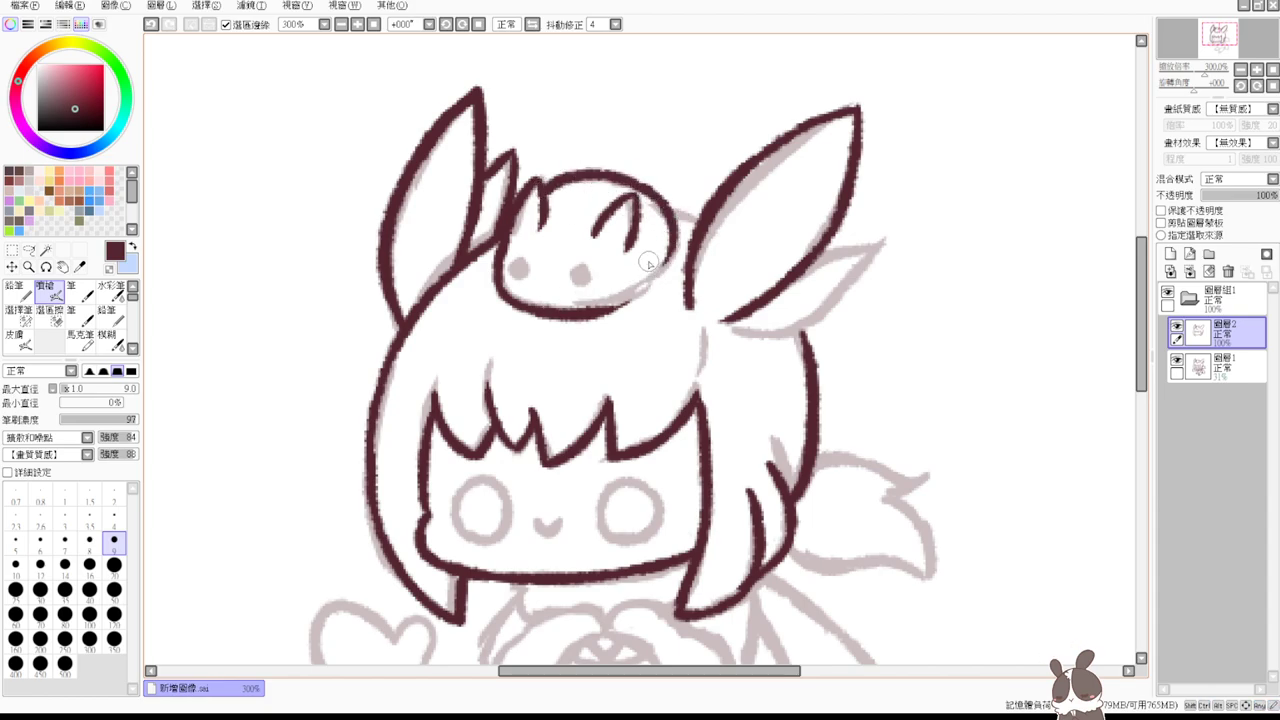
key(ctrl+z)
mouse_move(640, 186)
mouse_down()
mouse_move(643, 275)
mouse_move(605, 308)
mouse_up()
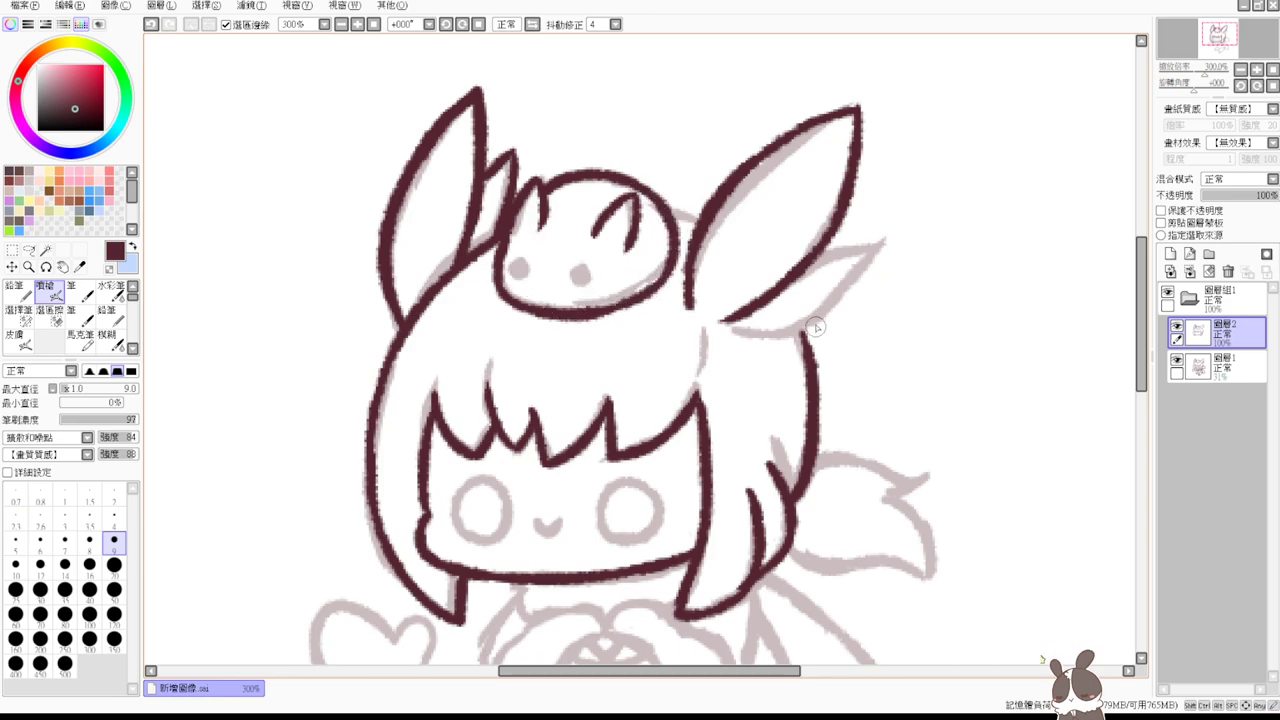
- Ink the small leaf-shaped ear beneath the large right ear
drag(805, 270, 905, 247)
key(ctrl+z)
mouse_move(812, 262)
mouse_down()
mouse_move(882, 243)
mouse_move(810, 340)
mouse_move(845, 302)
mouse_up()
key(ctrl+z)
key(ctrl+z)
drag(741, 329, 846, 306)
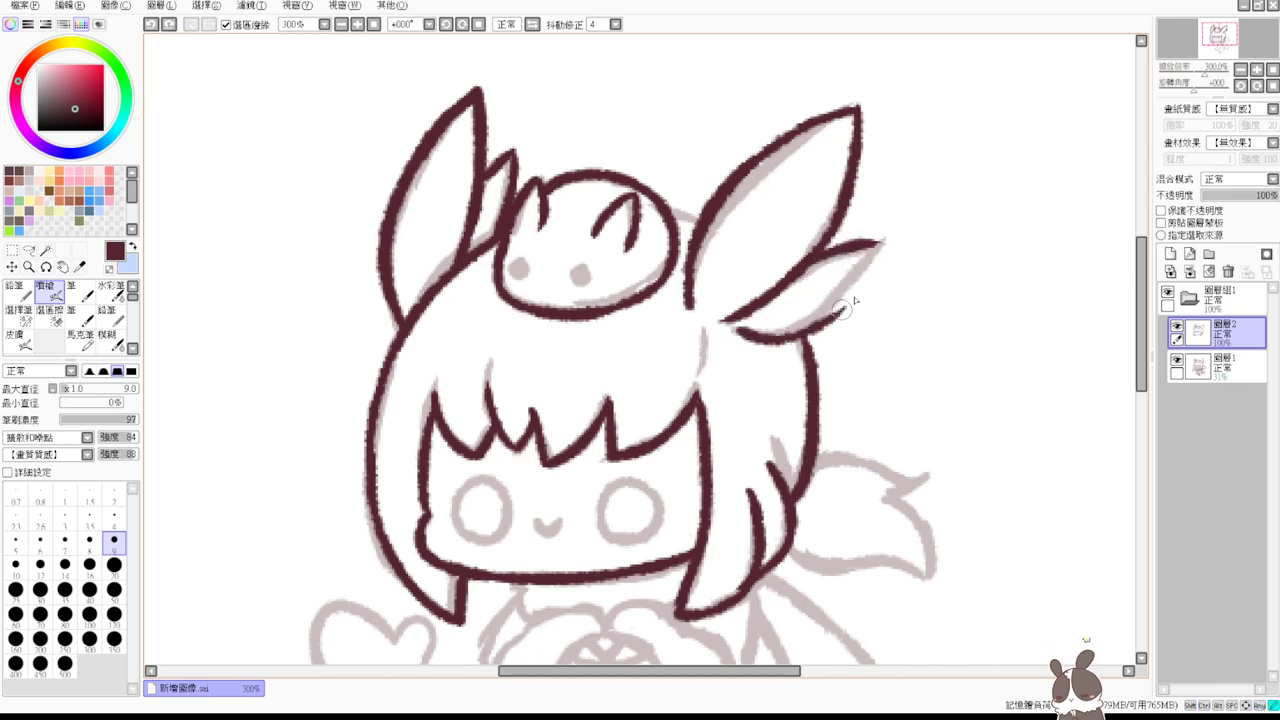
key(ctrl+z)
mouse_move(879, 243)
mouse_down()
mouse_move(783, 337)
mouse_move(844, 301)
mouse_up()
key(ctrl+z)
drag(736, 331, 825, 300)
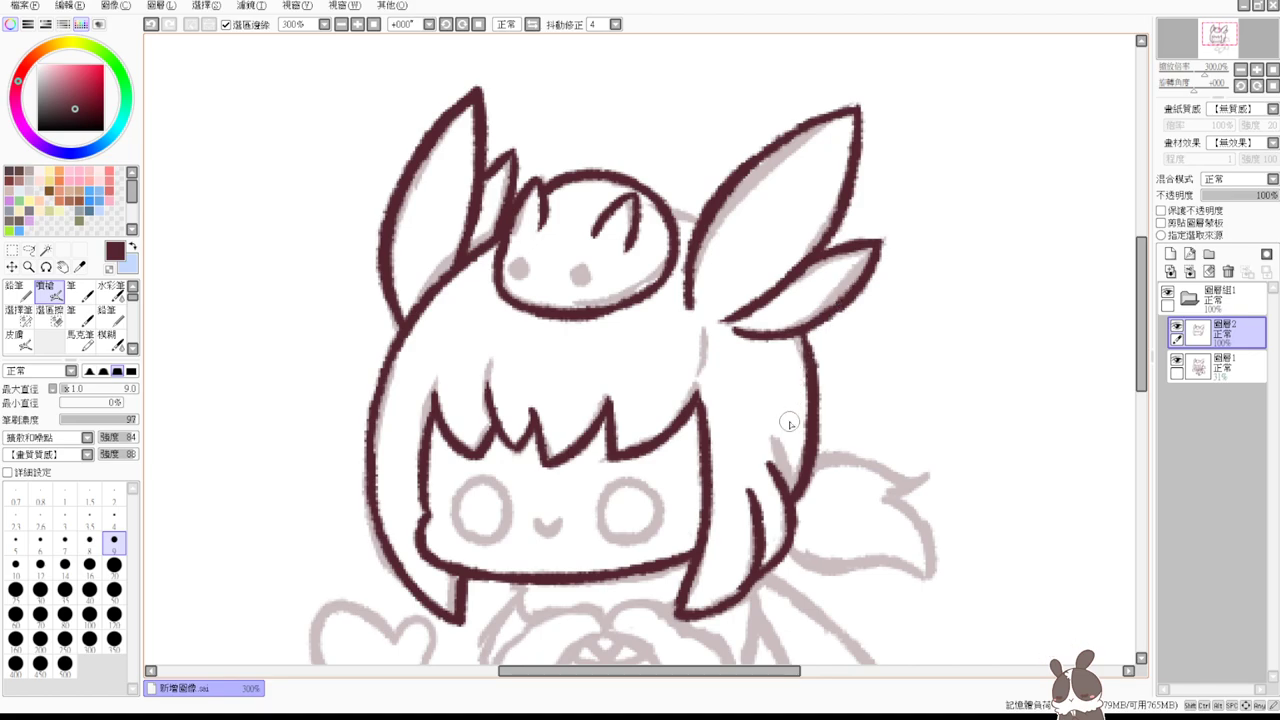
- Ink the ponytail outline with its notched, pointed end on the right side of the hair
drag(769, 461, 726, 336)
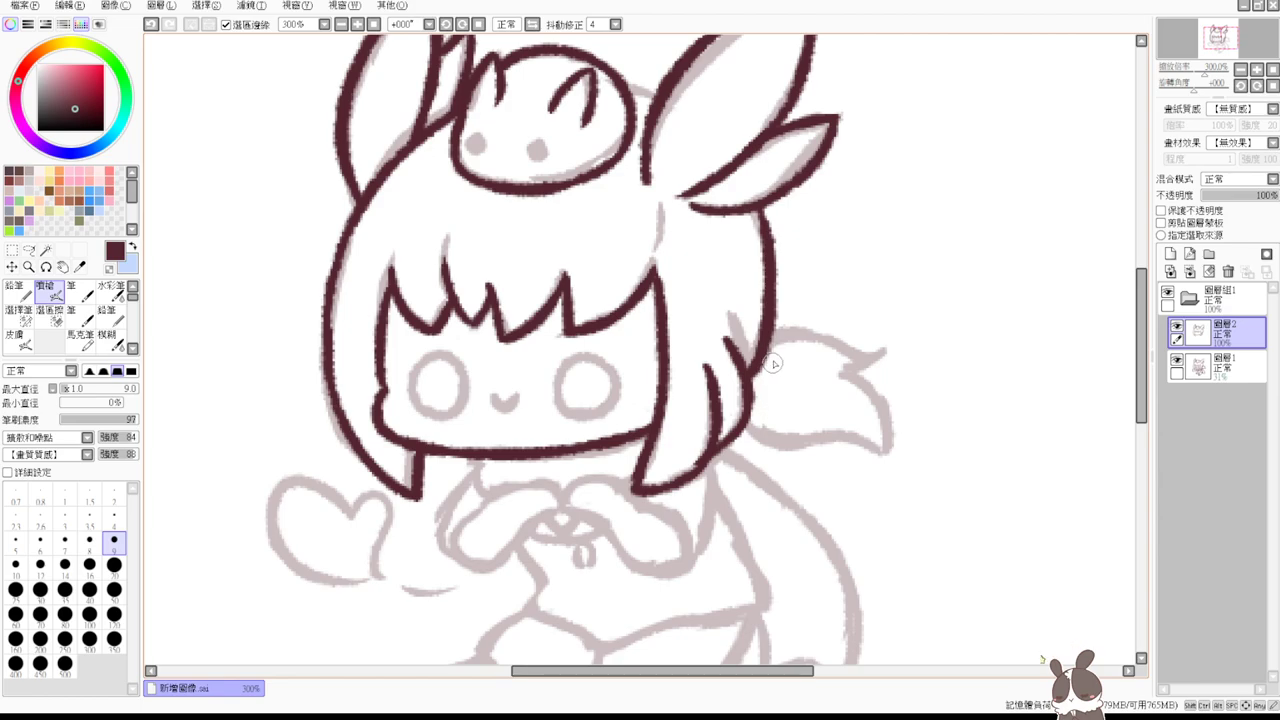
mouse_move(766, 342)
mouse_down()
mouse_move(886, 354)
mouse_move(848, 372)
mouse_up()
drag(741, 430, 893, 447)
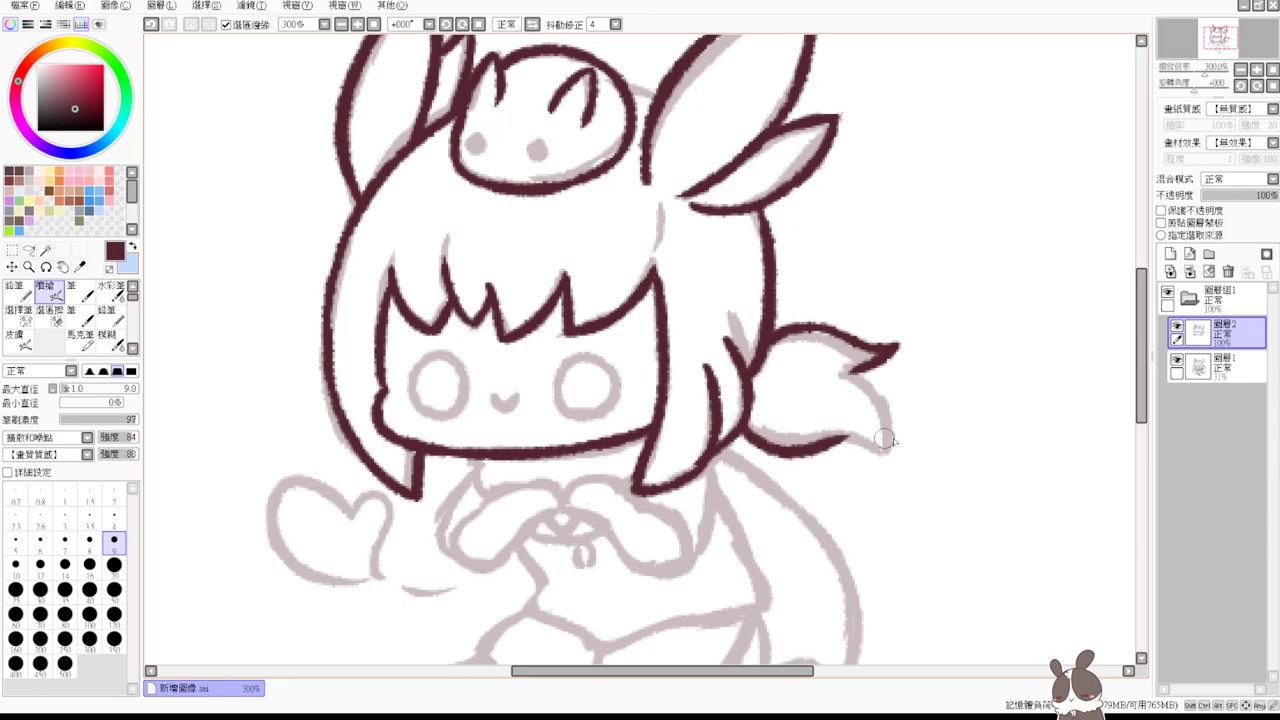
key(ctrl+z)
mouse_move(742, 430)
mouse_down()
mouse_move(830, 452)
mouse_move(893, 450)
mouse_up()
drag(851, 368, 890, 453)
key(ctrl+z)
key(ctrl+z)
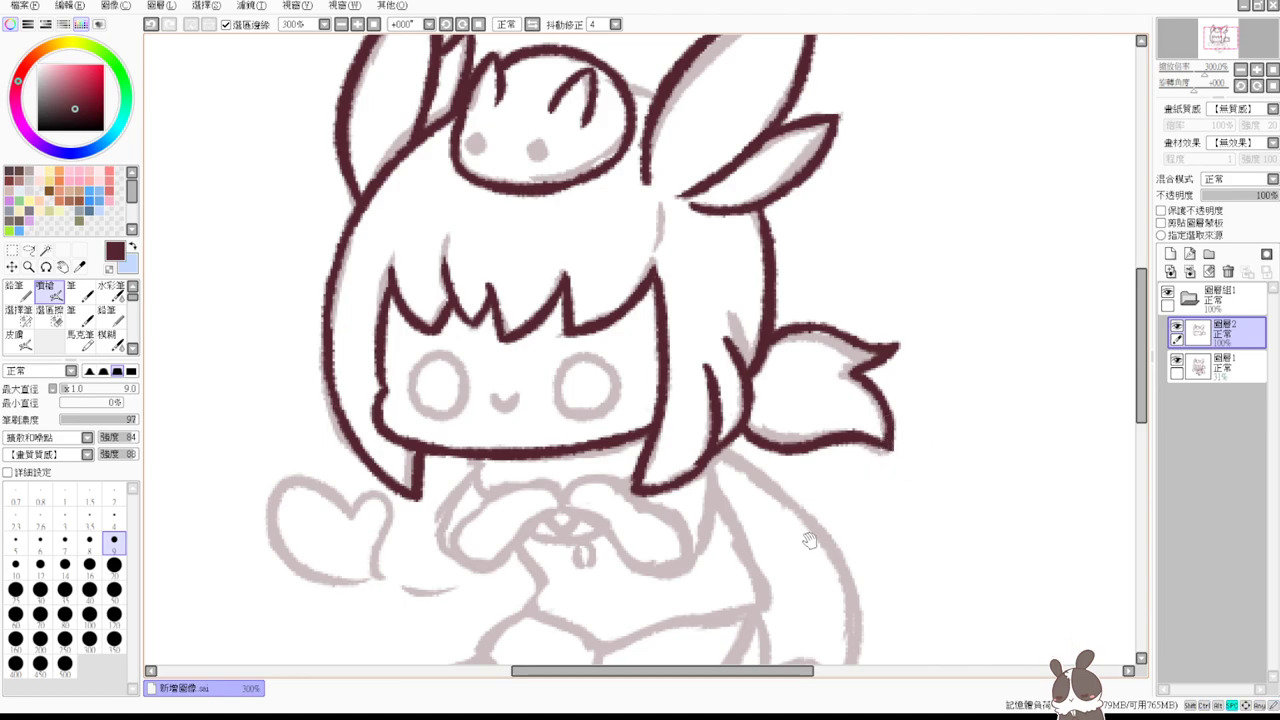
- Ink the short neck line below the chin and the rounded outline of the left heart-shaped hand
drag(735, 605, 785, 490)
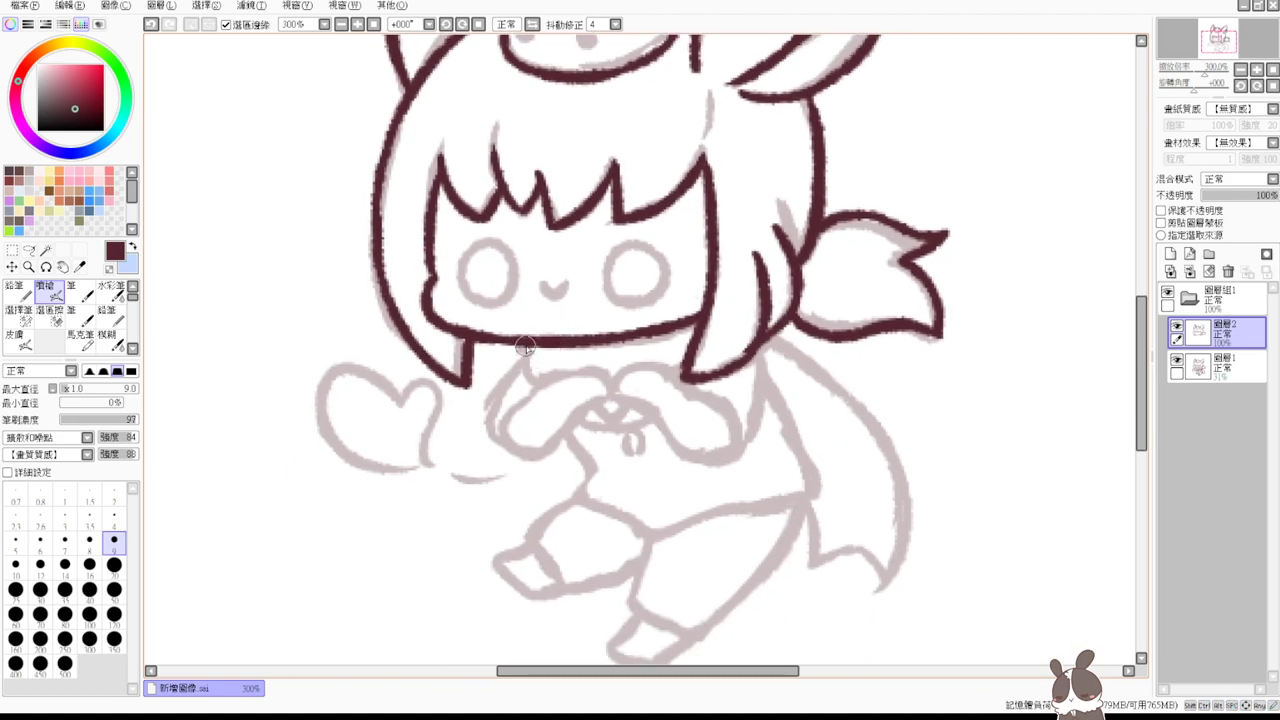
drag(524, 347, 540, 376)
key(ctrl+z)
mouse_move(532, 392)
mouse_down()
mouse_move(590, 362)
mouse_move(606, 376)
mouse_move(572, 424)
mouse_move(522, 459)
mouse_up()
key(ctrl+z)
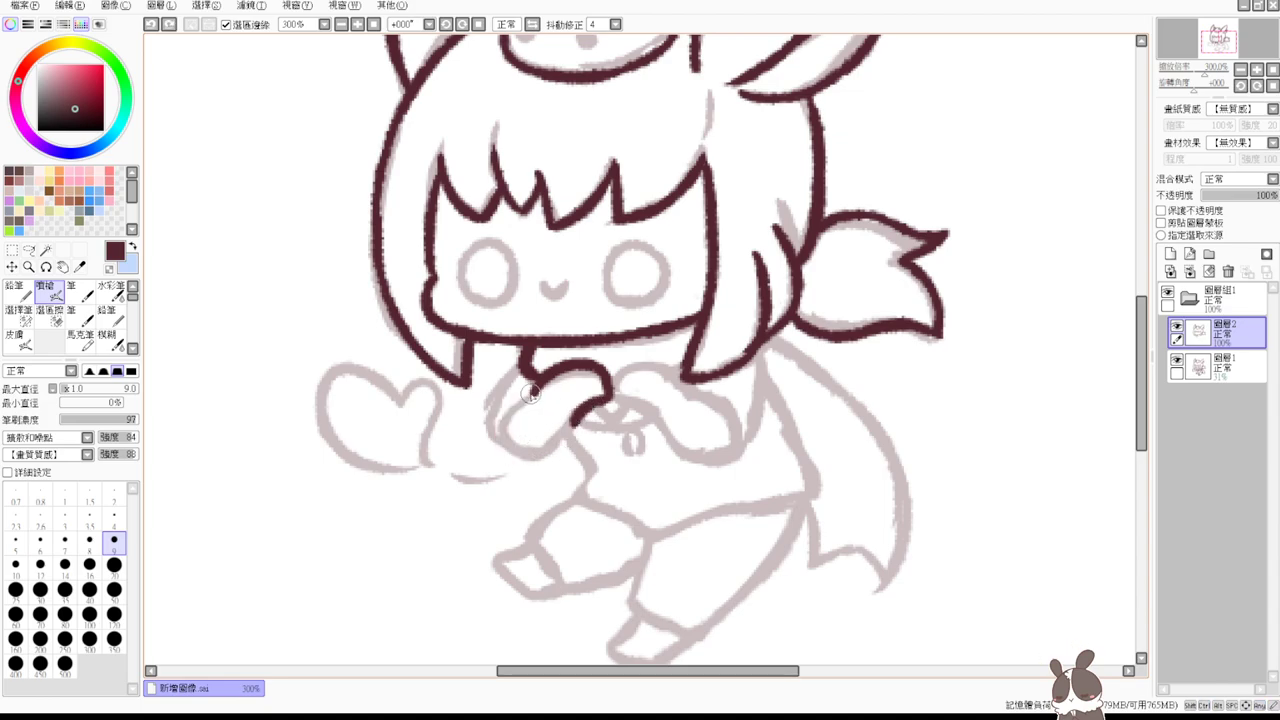
mouse_move(533, 391)
mouse_down()
mouse_move(506, 434)
mouse_move(536, 450)
mouse_move(573, 423)
mouse_move(548, 457)
mouse_up()
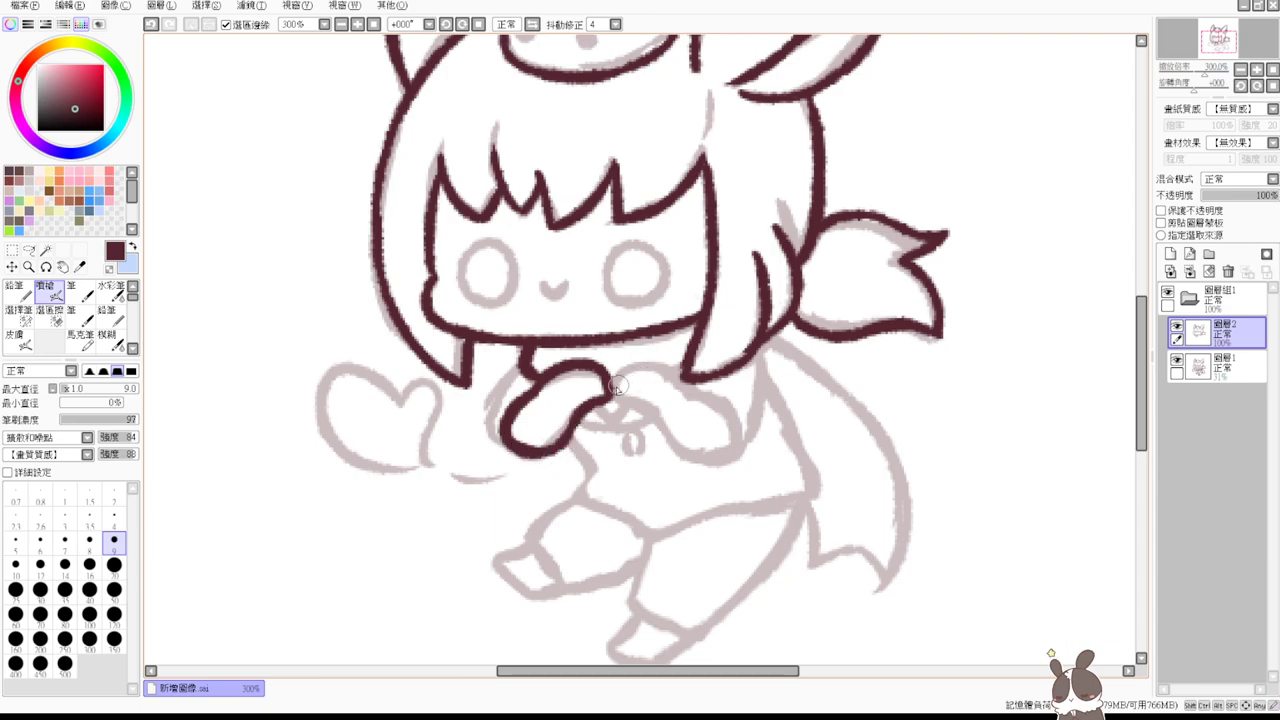
- Ink the outline of the right hand, mirroring the left one to form the heart gesture
mouse_move(611, 394)
mouse_down()
mouse_move(637, 363)
mouse_move(673, 363)
mouse_up()
key(ctrl+z)
mouse_move(608, 392)
mouse_down()
mouse_move(684, 386)
mouse_move(670, 423)
mouse_move(700, 460)
mouse_up()
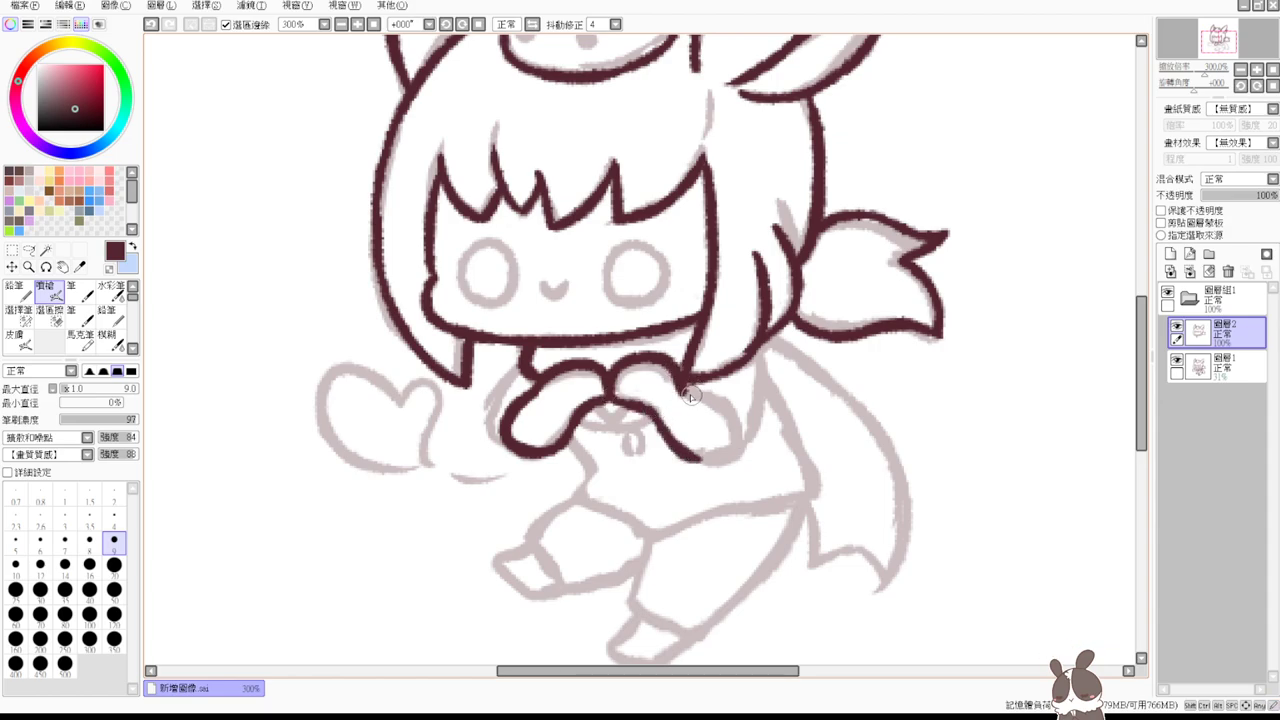
mouse_move(680, 383)
mouse_down()
mouse_move(729, 445)
mouse_move(738, 434)
mouse_move(701, 457)
mouse_up()
key(ctrl+z)
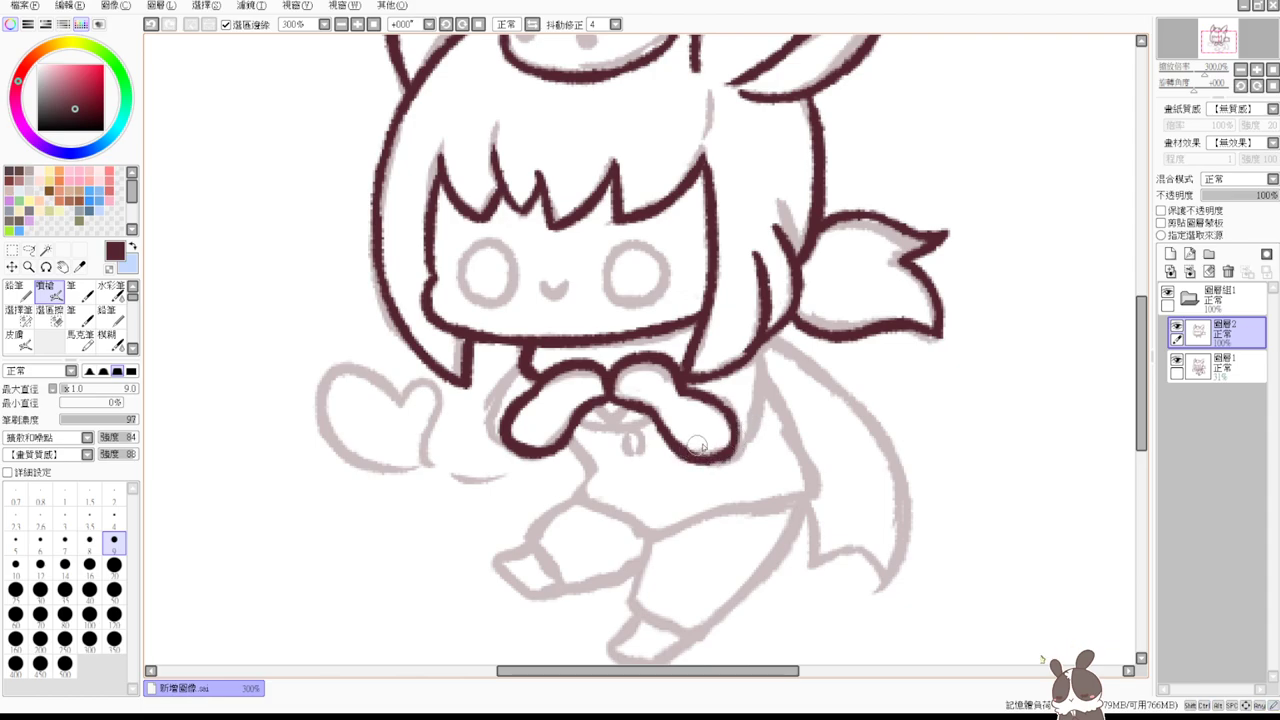
- Ink the small collar detail between the hands and the left edge of the torso down to the leg
mouse_move(587, 411)
mouse_down()
mouse_move(622, 404)
mouse_move(598, 405)
mouse_move(629, 419)
mouse_up()
key(ctrl+z)
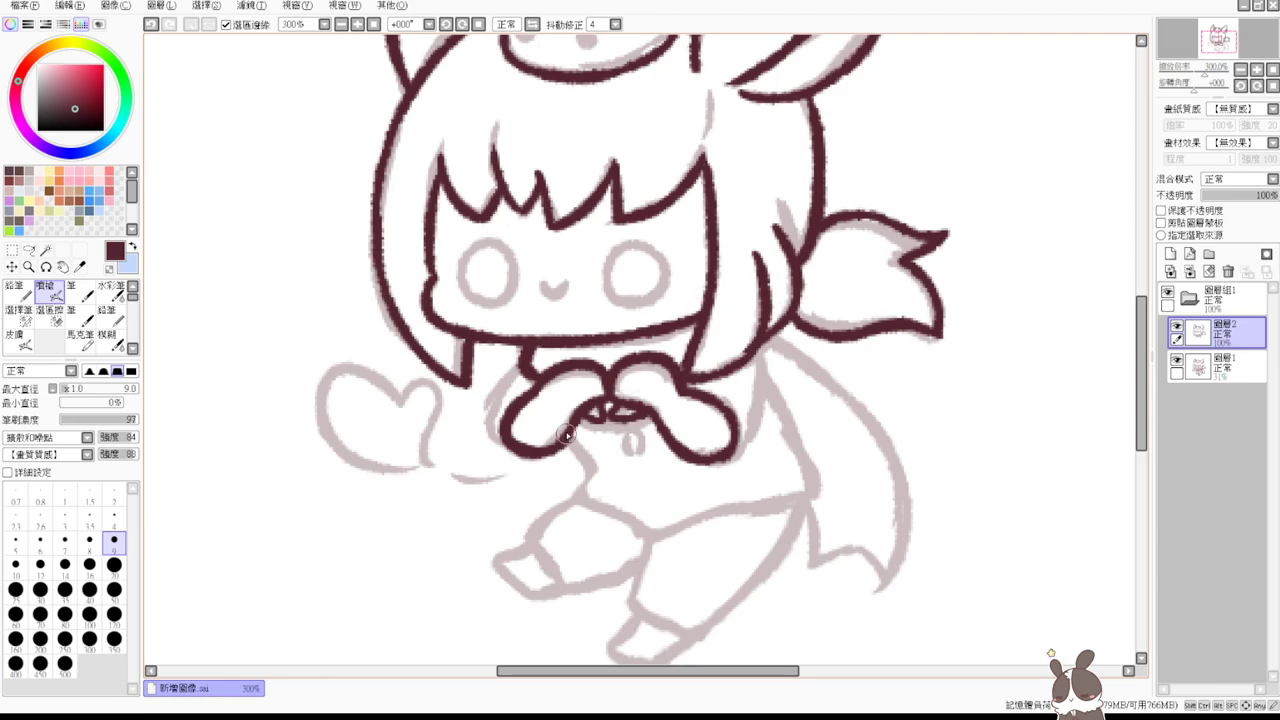
drag(584, 435, 578, 494)
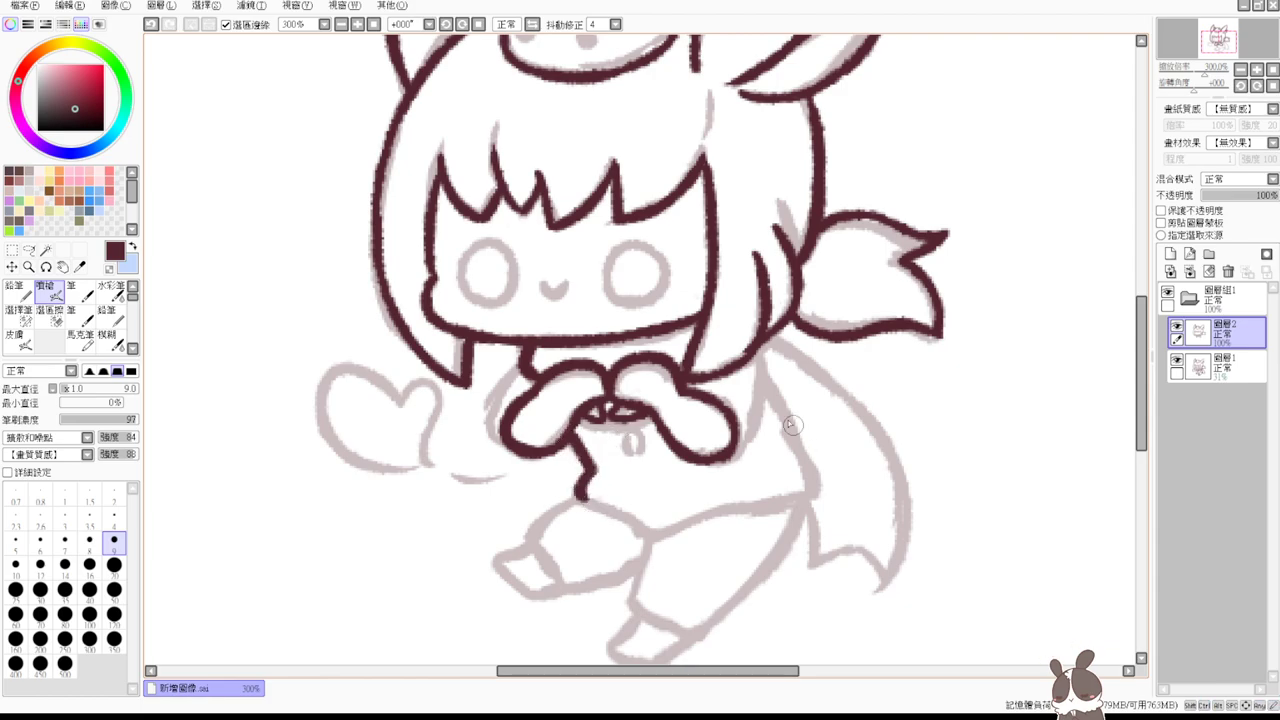
- Ink the outer sleeve lines on both sides, curving from beneath the hair down to the hands
drag(760, 354, 754, 433)
key(ctrl+z)
mouse_move(762, 352)
mouse_down()
mouse_move(754, 436)
mouse_move(740, 446)
mouse_up()
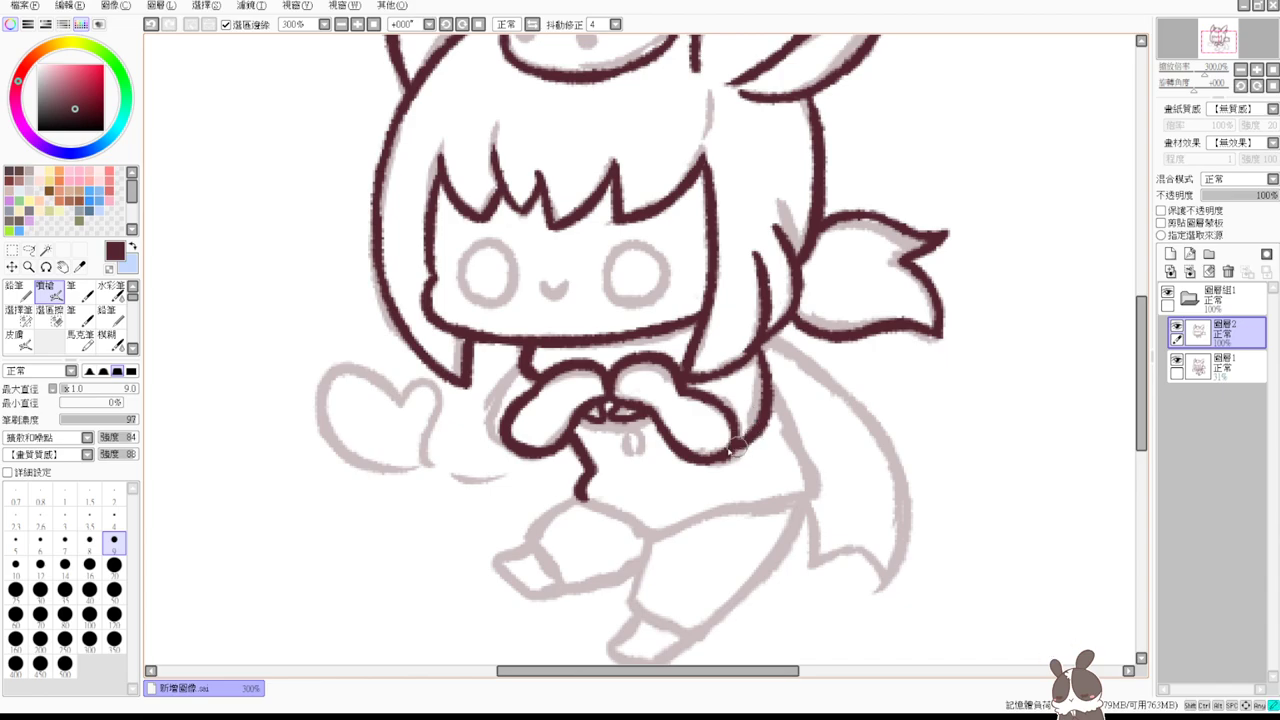
drag(524, 356, 496, 442)
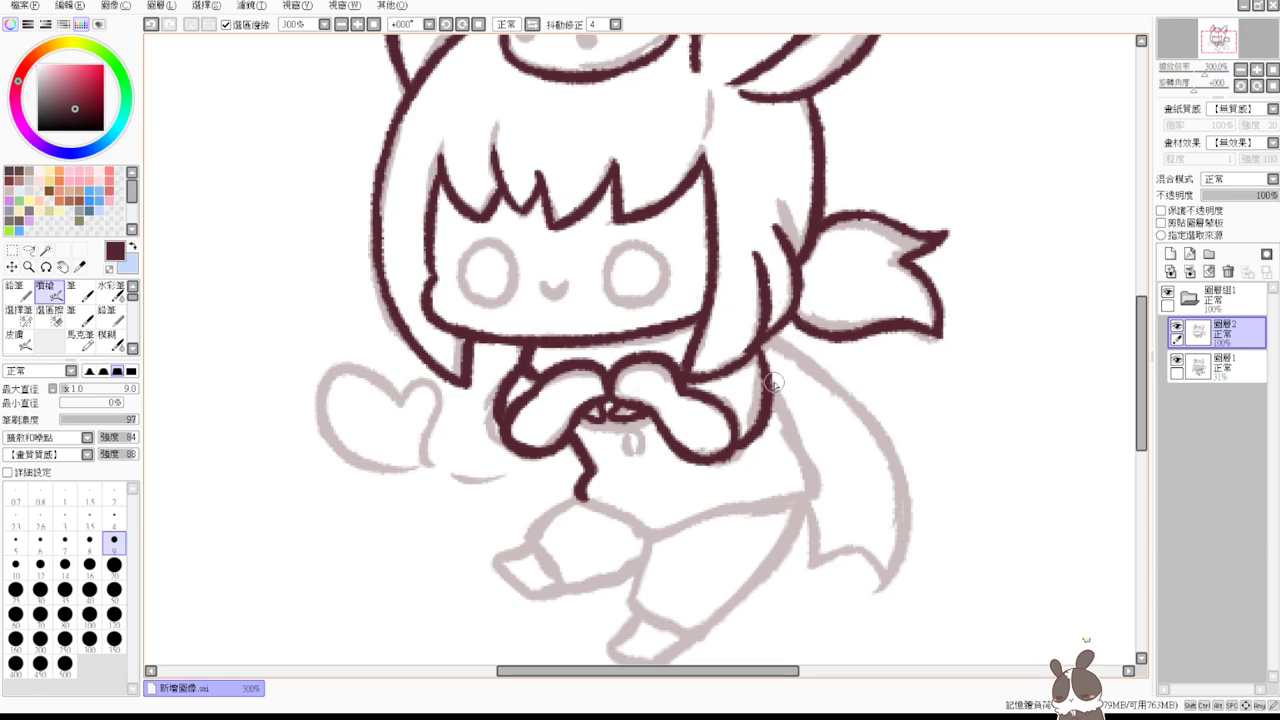
- Ink the right side of the torso and the pointed hem joining both sides above the legs
drag(774, 383, 789, 434)
key(ctrl+z)
drag(770, 384, 786, 432)
key(ctrl+z)
key(ctrl+z)
drag(768, 385, 817, 486)
key(ctrl+z)
drag(776, 414, 812, 498)
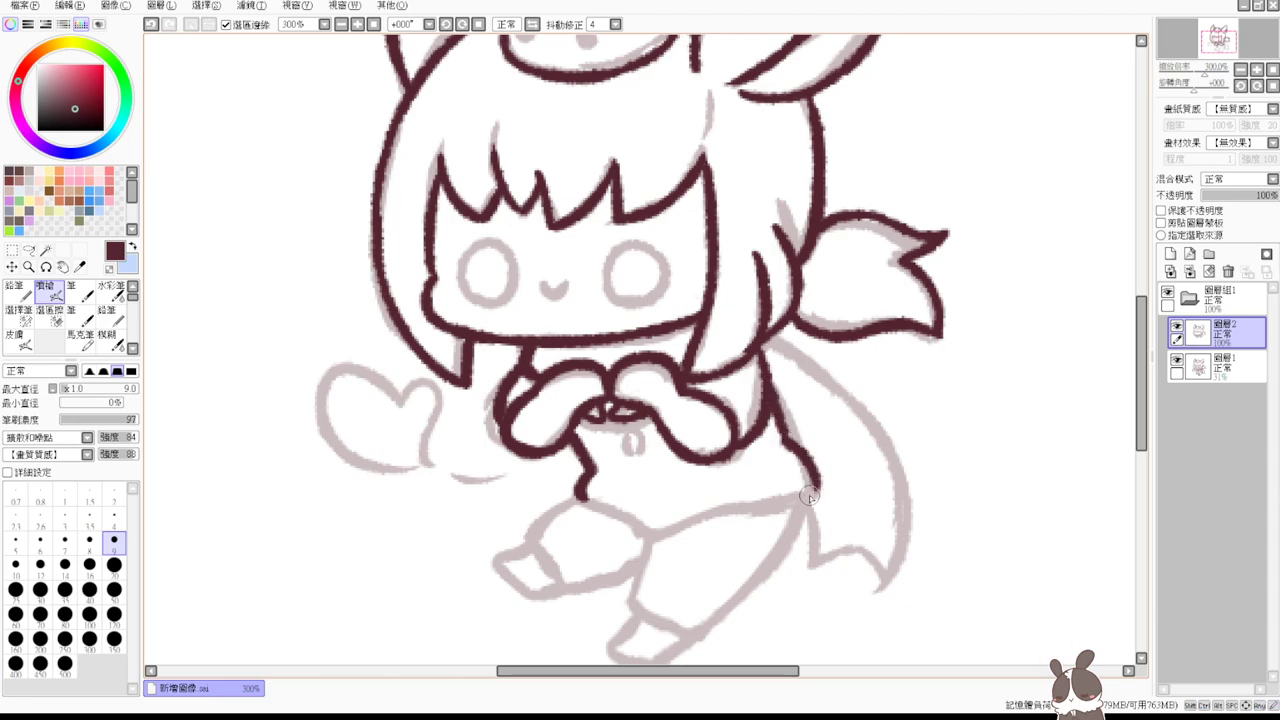
mouse_move(582, 494)
mouse_down()
mouse_move(647, 535)
mouse_move(814, 491)
mouse_move(750, 509)
mouse_move(794, 507)
mouse_up()
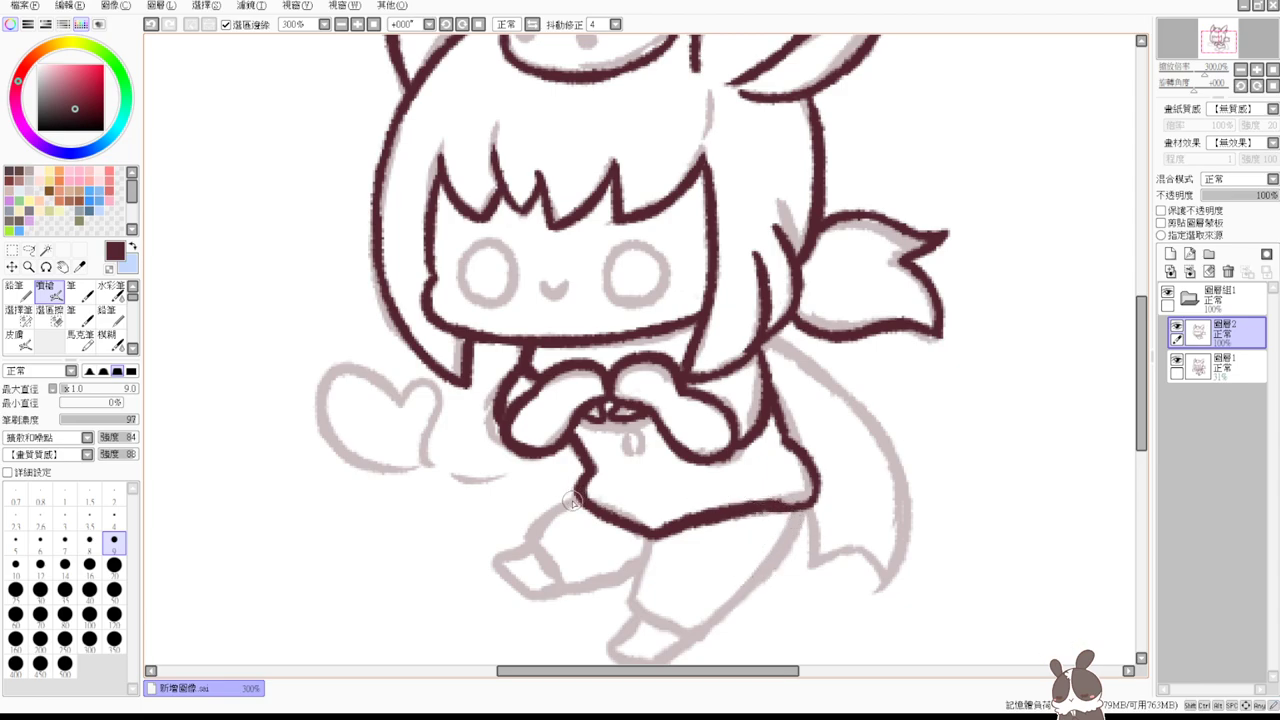
- Ink the outline of the bent left leg from the hem down to the ankle and back
drag(582, 499, 527, 542)
key(ctrl+z)
mouse_move(578, 498)
mouse_down()
mouse_move(549, 553)
mouse_move(534, 539)
mouse_move(564, 584)
mouse_move(651, 551)
mouse_up()
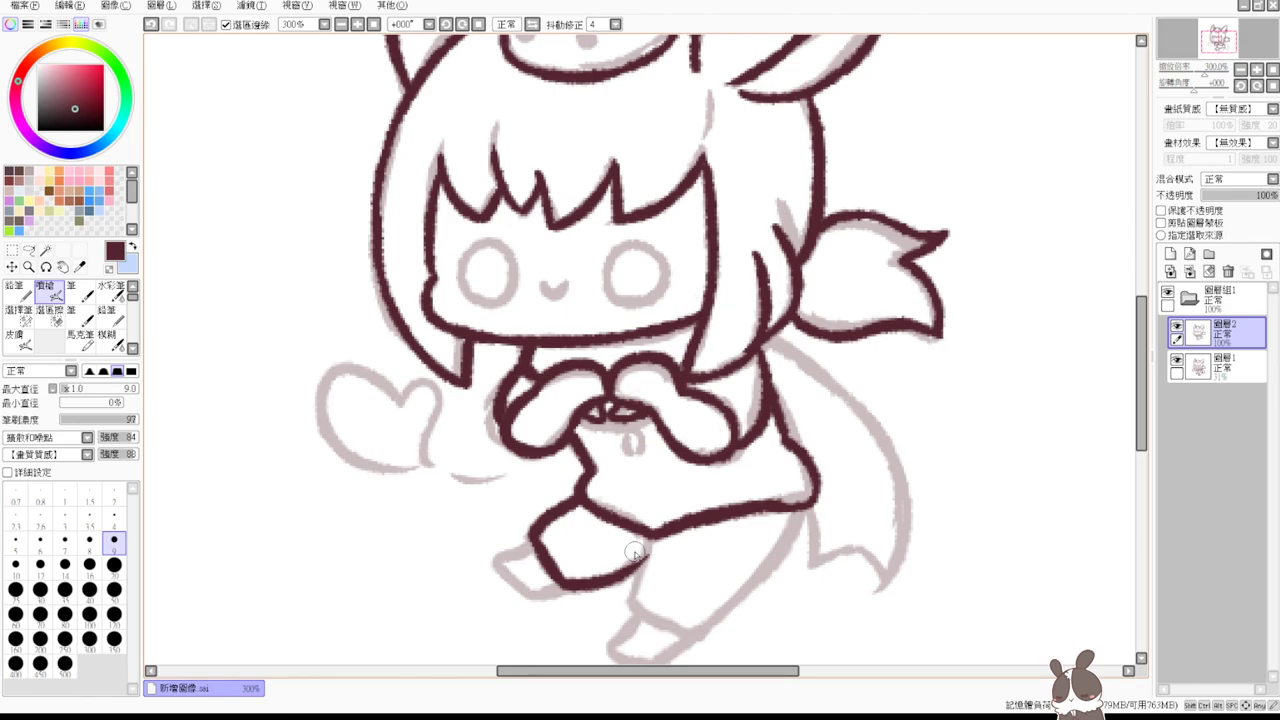
drag(653, 538, 641, 604)
key(ctrl+z)
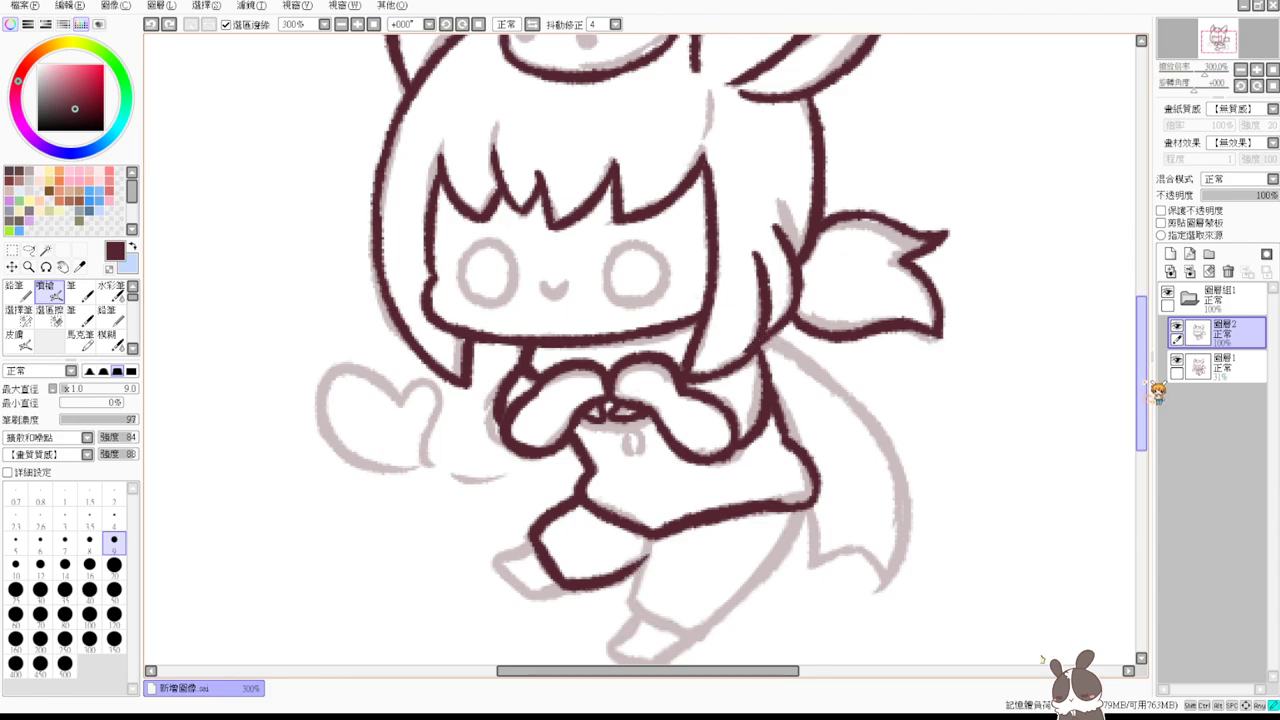
- Ink the cape's long outer curve from beneath the ponytail down along the right side
scroll(1122, 374, up, 1)
drag(900, 449, 823, 400)
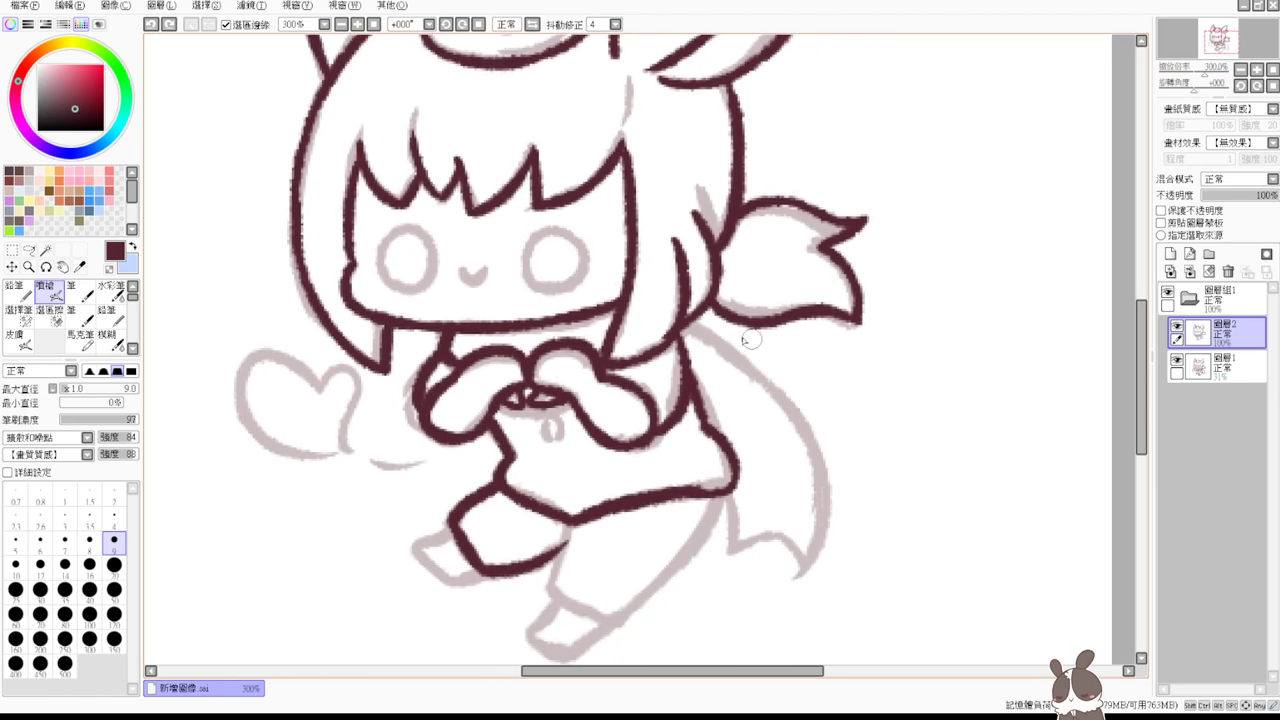
drag(672, 328, 642, 351)
key(ctrl+z)
drag(704, 316, 620, 357)
key(ctrl+z)
drag(690, 322, 816, 458)
key(ctrl+z)
mouse_move(690, 320)
mouse_down()
mouse_move(737, 343)
mouse_move(799, 546)
mouse_move(905, 391)
mouse_up()
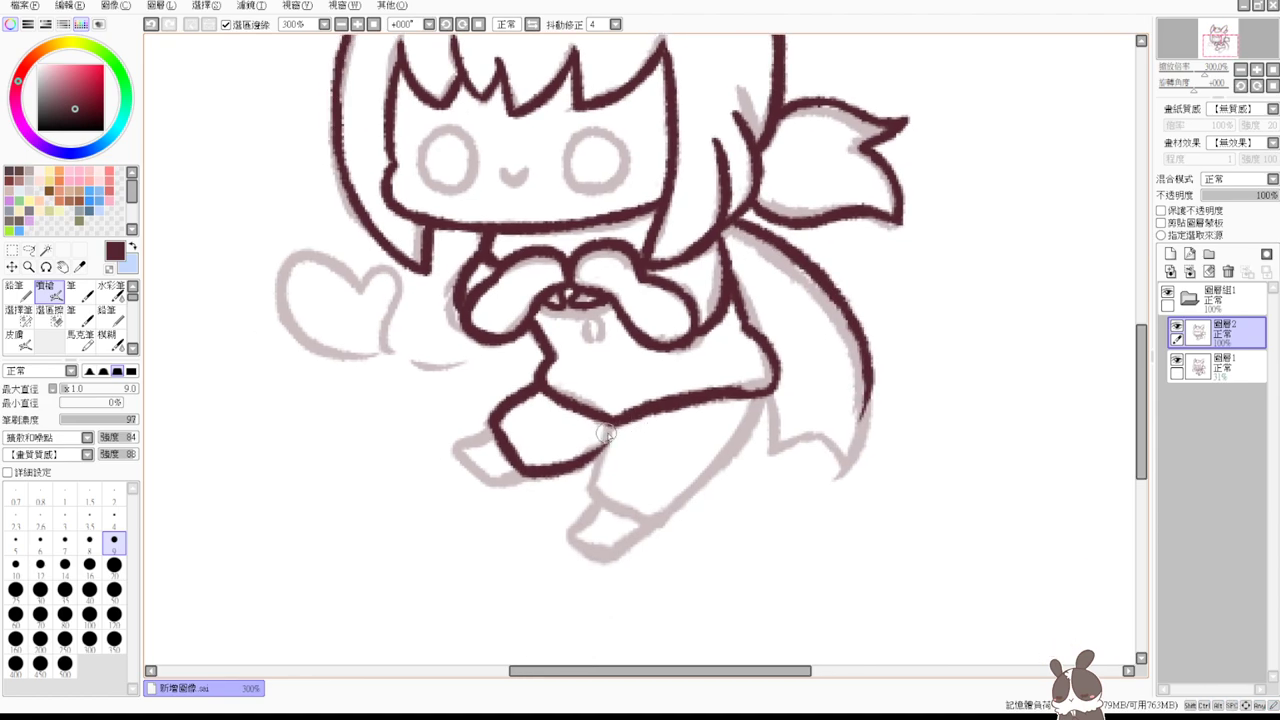
- Ink the right leg's outline, with its inner side, cuff line and long outer curve up to the hem
mouse_move(612, 423)
mouse_down()
mouse_move(601, 453)
mouse_move(615, 467)
mouse_move(629, 458)
mouse_move(593, 495)
mouse_move(595, 482)
mouse_move(642, 502)
mouse_move(594, 497)
mouse_move(609, 506)
mouse_move(655, 517)
mouse_move(595, 493)
mouse_move(652, 520)
mouse_up()
key(ctrl+z)
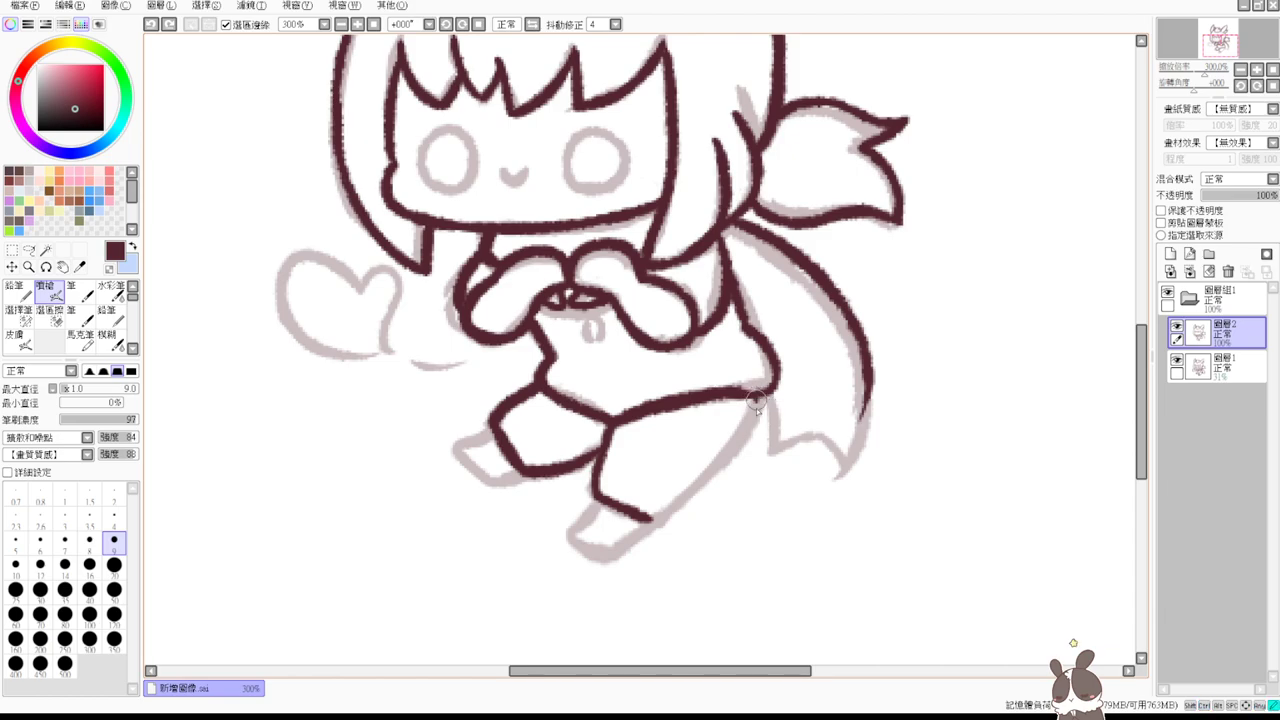
drag(765, 396, 652, 518)
key(ctrl+z)
drag(765, 396, 652, 518)
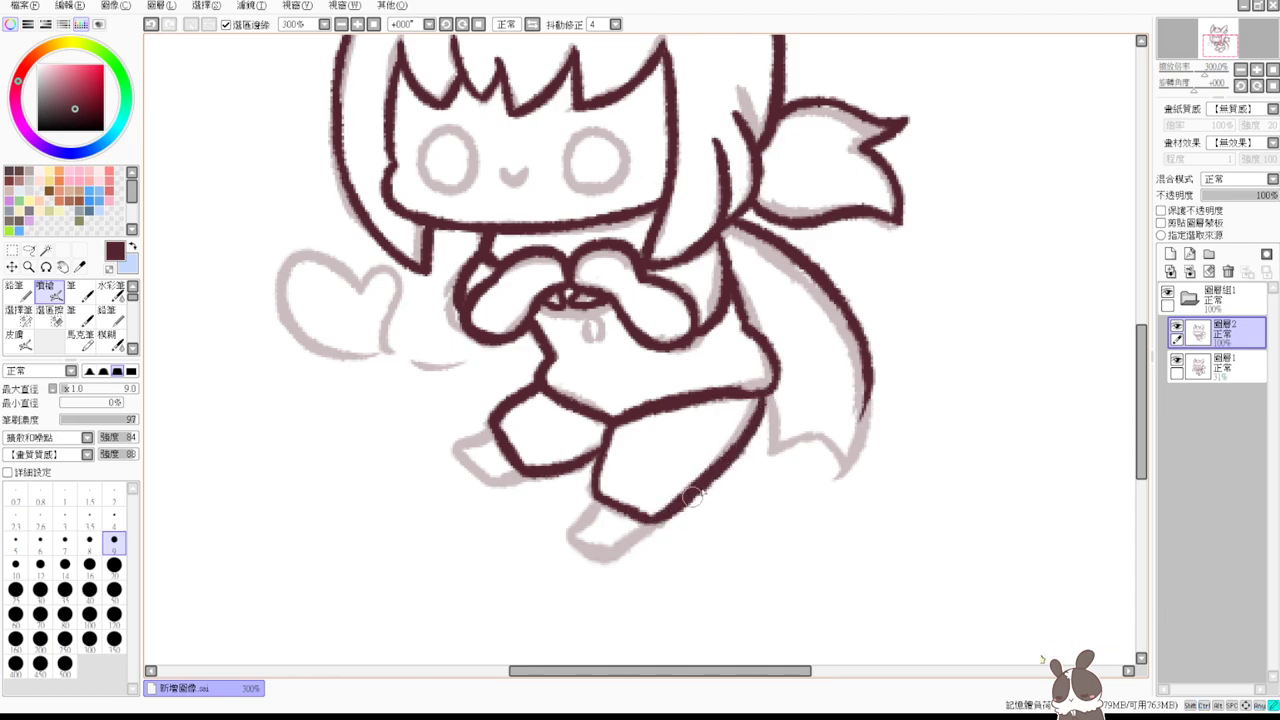
- Ink the small pointed feet below the cuffs of both legs
mouse_move(470, 439)
mouse_down()
mouse_move(485, 475)
mouse_move(495, 464)
mouse_move(484, 473)
mouse_move(518, 476)
mouse_up()
key(ctrl+z)
key(ctrl+z)
key(ctrl+z)
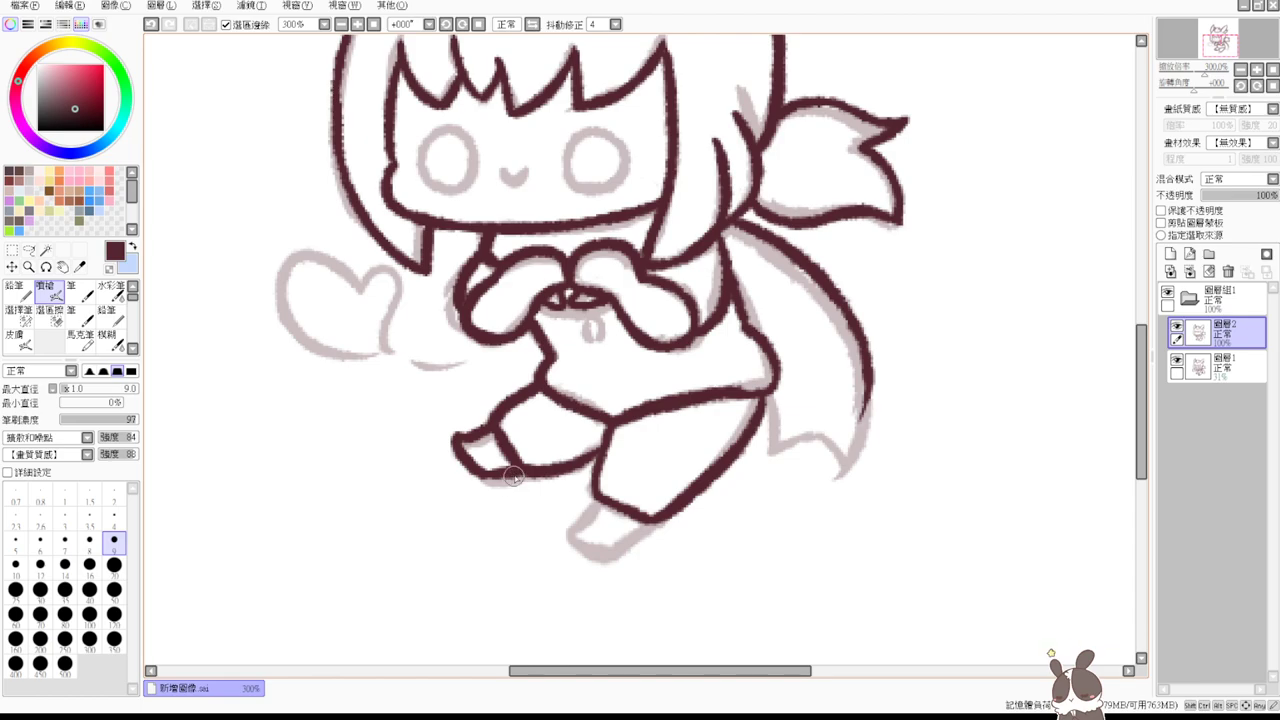
mouse_move(597, 501)
mouse_down()
mouse_move(572, 523)
mouse_move(590, 539)
mouse_move(648, 520)
mouse_up()
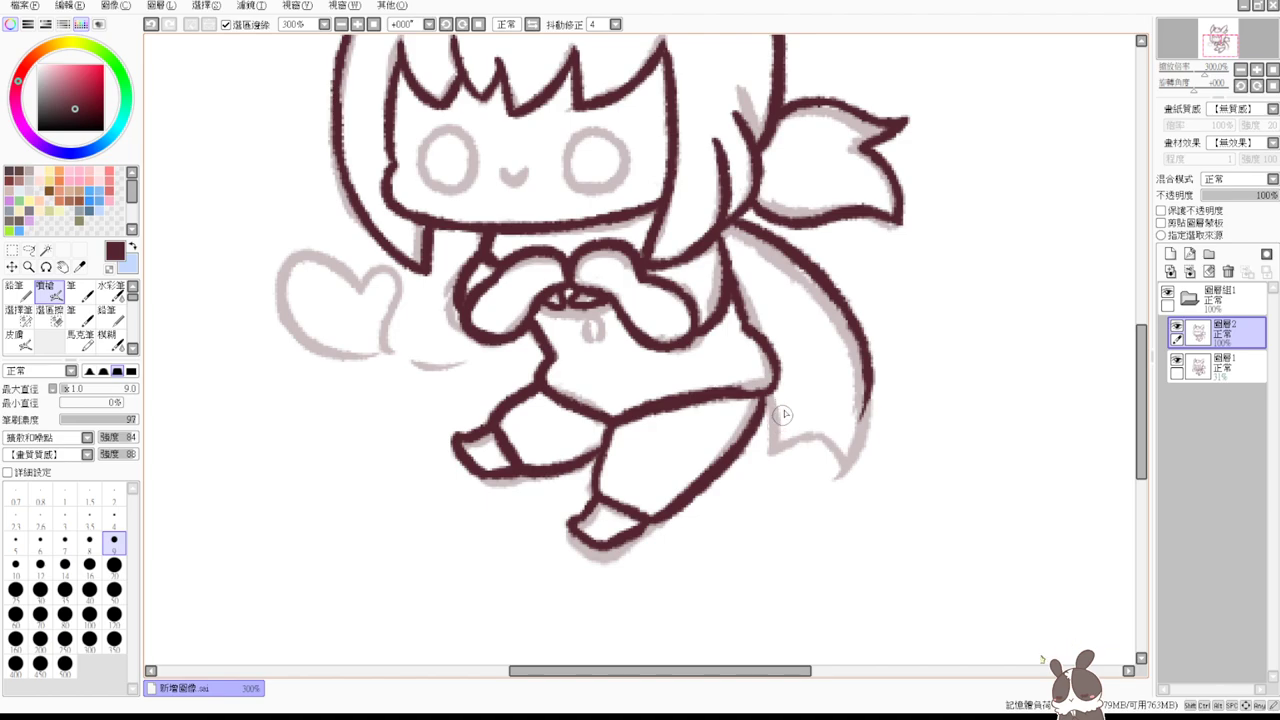
- Try to ink the cape's lower edge from the tunic hem across to the outer curve
drag(763, 402, 766, 455)
key(ctrl+z)
mouse_move(765, 390)
mouse_down()
mouse_move(769, 446)
mouse_move(815, 435)
mouse_move(765, 448)
mouse_move(852, 466)
mouse_up()
key(ctrl+z)
mouse_move(765, 448)
mouse_down()
mouse_move(806, 414)
mouse_move(867, 408)
mouse_up()
key(ctrl+z)
key(ctrl+z)
mouse_move(764, 390)
mouse_down()
mouse_move(770, 450)
mouse_move(853, 439)
mouse_up()
key(ctrl+z)
drag(769, 440, 866, 418)
key(ctrl+z)
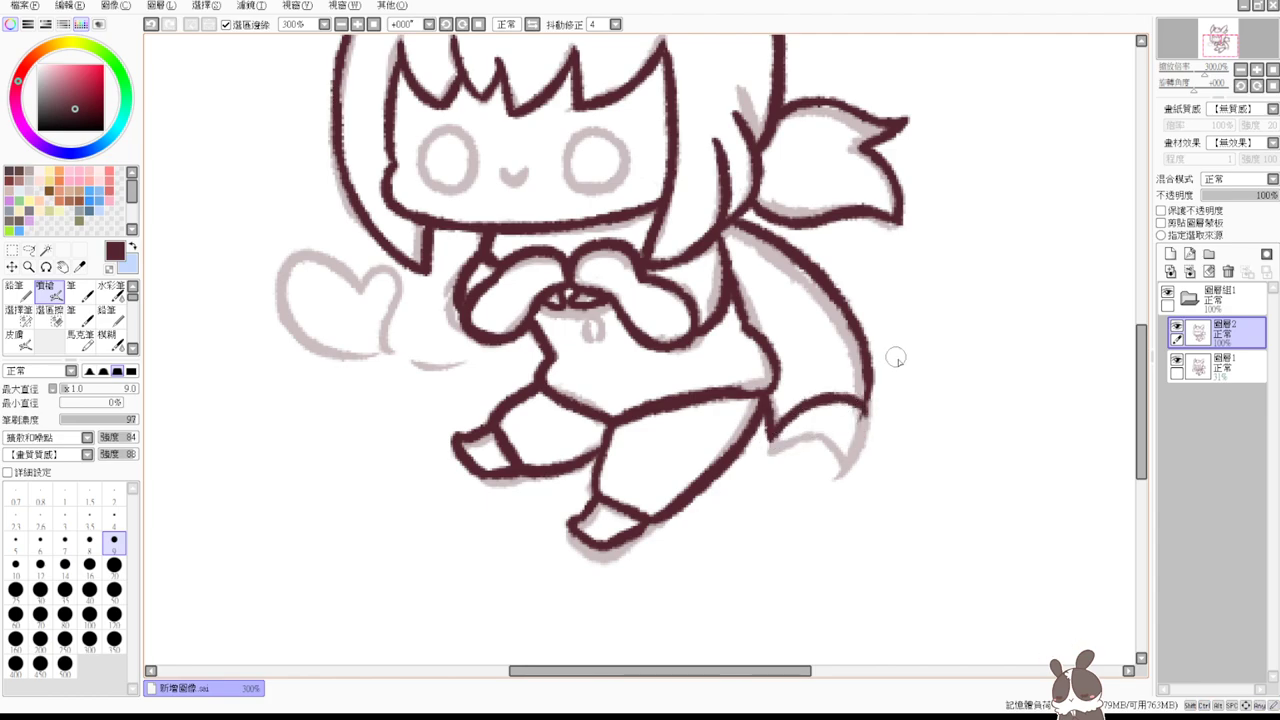
key(ctrl+z)
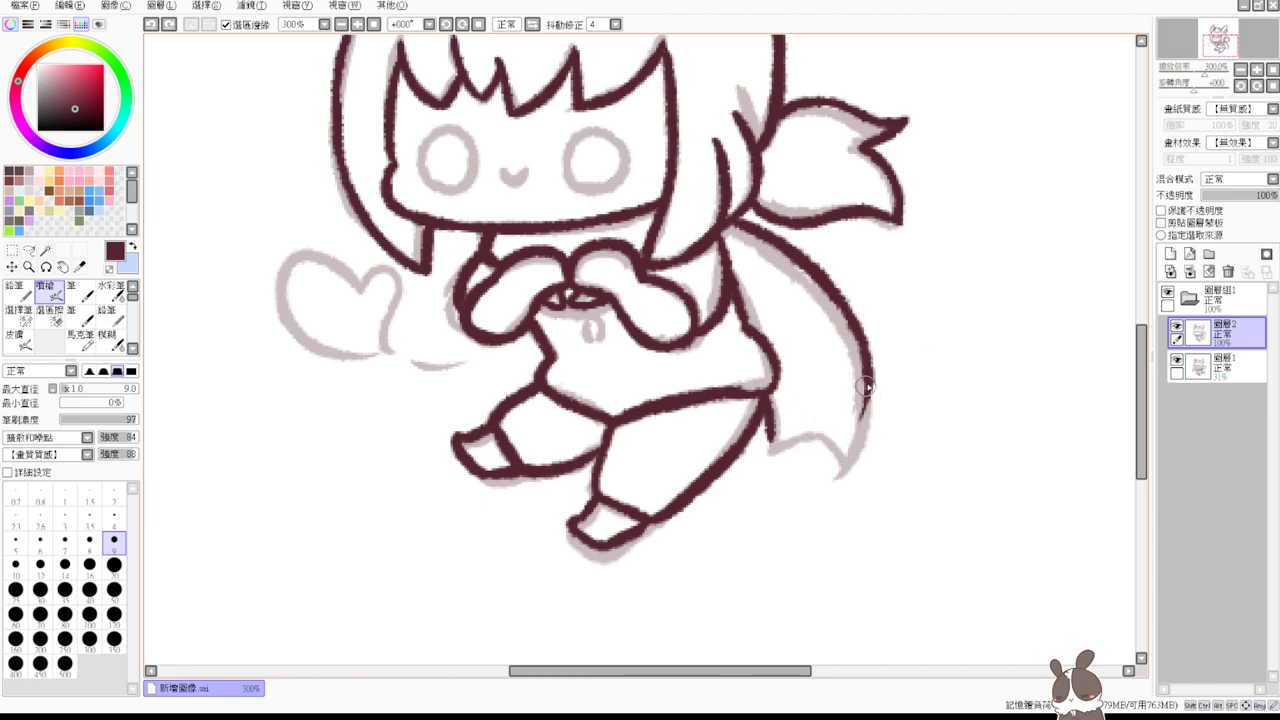
- Extend the cape's outer curve down and inward to a pointed tip
drag(866, 372, 811, 481)
key(ctrl+z)
drag(866, 366, 810, 483)
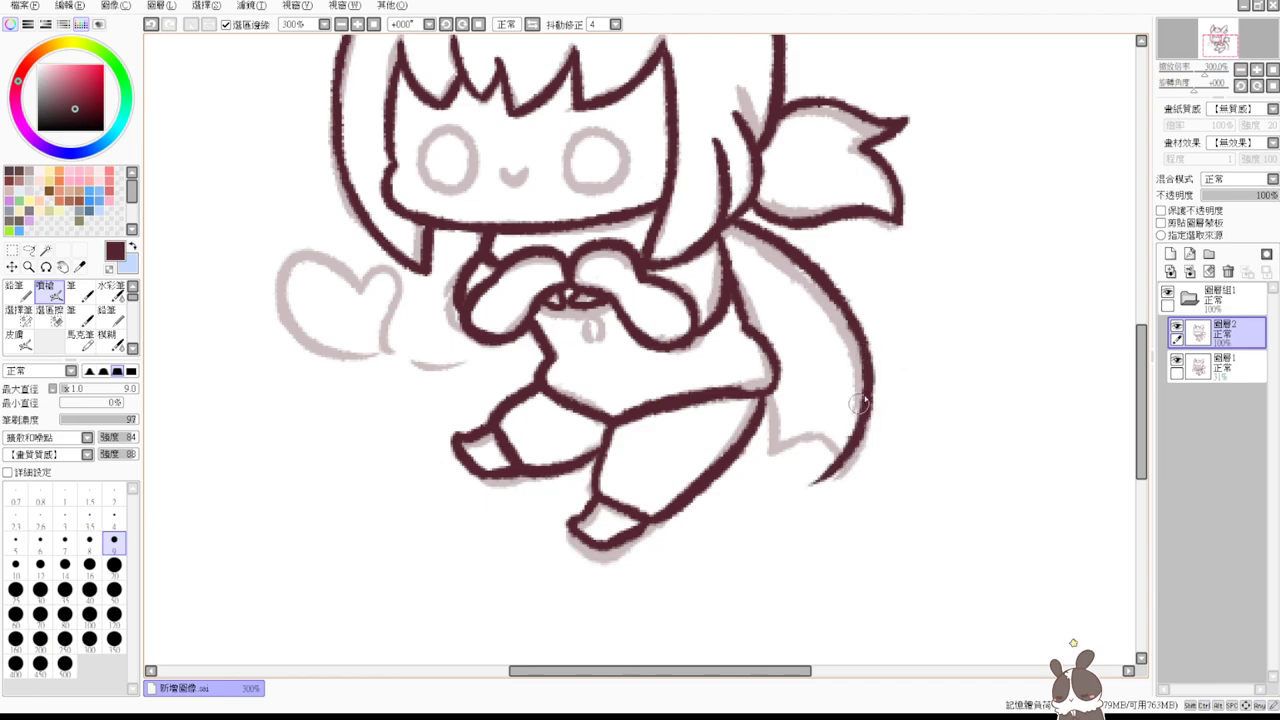
- Ink the cape's curved lower edge from the right leg to the tip and the short inner fold beside the torso
drag(764, 410, 814, 473)
key(ctrl+z)
mouse_move(759, 427)
mouse_down()
mouse_move(826, 452)
mouse_move(813, 482)
mouse_up()
key(ctrl+z)
drag(724, 264, 765, 336)
key(ctrl+z)
drag(722, 262, 766, 334)
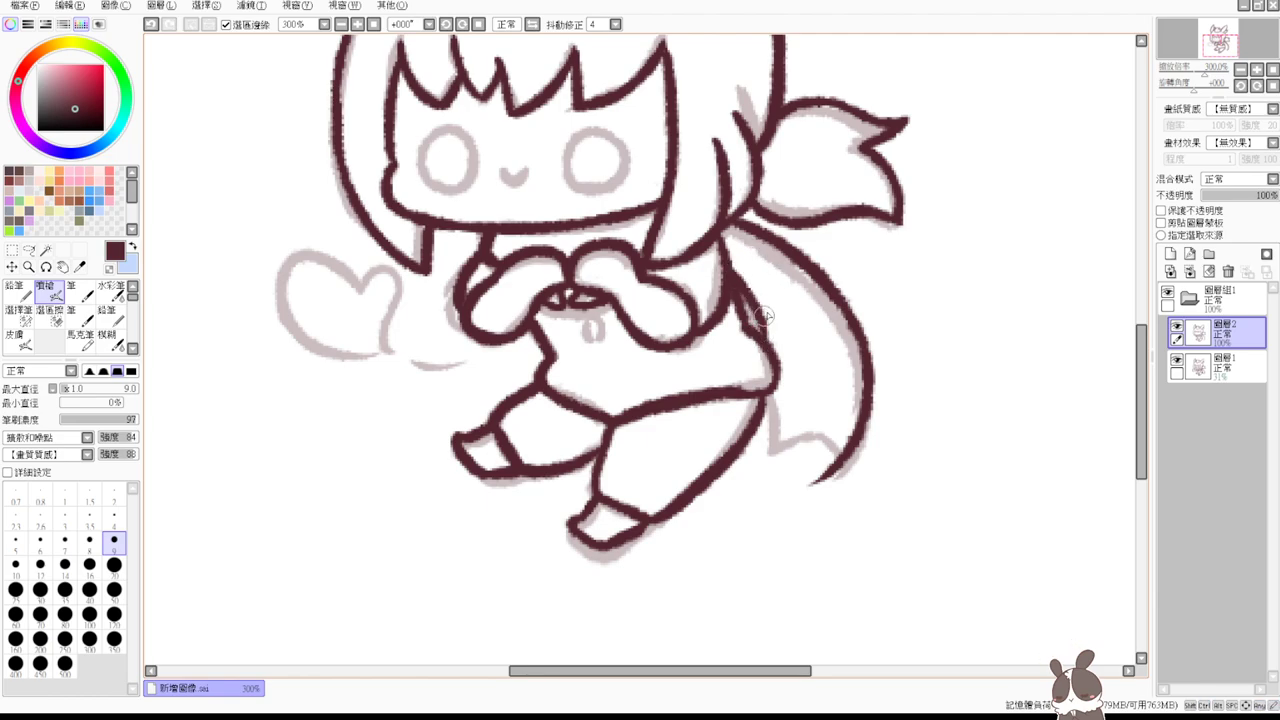
key(ctrl+z)
mouse_move(768, 396)
mouse_down()
mouse_move(742, 471)
mouse_move(759, 457)
mouse_move(750, 432)
mouse_move(820, 472)
mouse_up()
key(ctrl+z)
key(ctrl+z)
mouse_move(754, 425)
mouse_down()
mouse_move(809, 486)
mouse_move(850, 456)
mouse_up()
key(ctrl+z)
- Ink the floating heart outline beside the character and the short dash next to it
scroll(850, 395, up, 3)
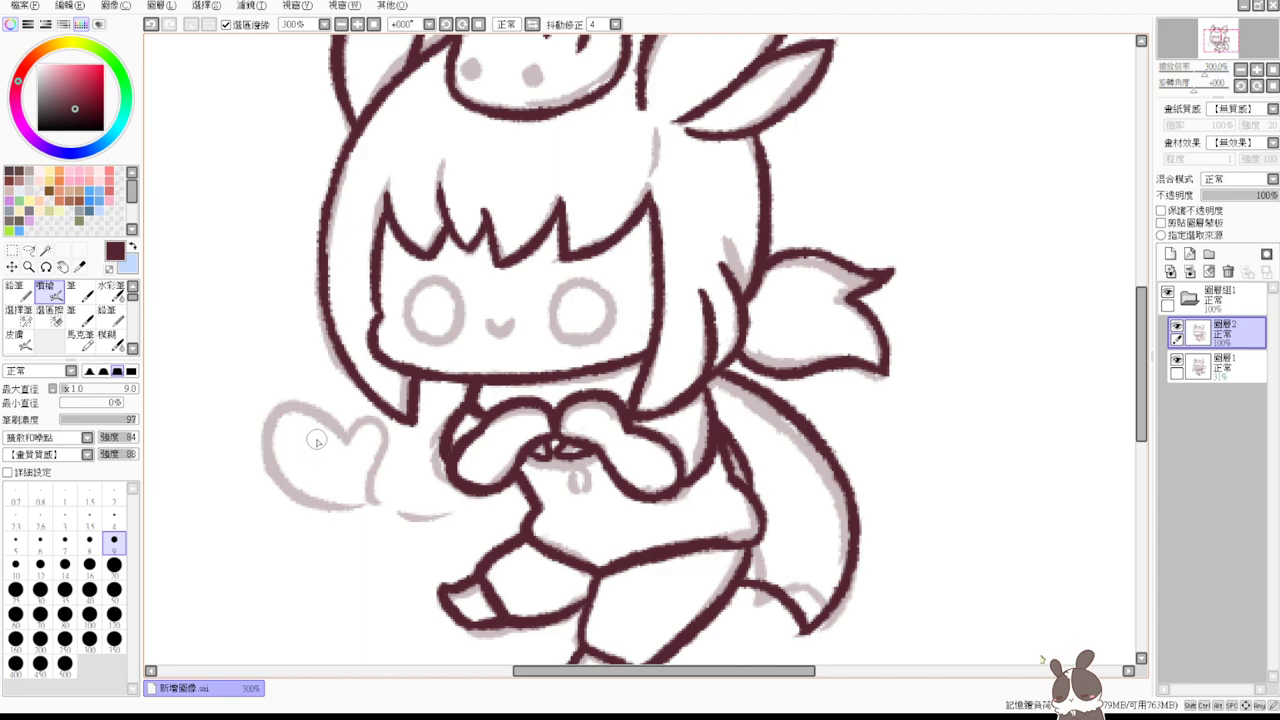
drag(348, 444, 368, 503)
key(ctrl+z)
drag(348, 444, 368, 503)
key(ctrl+z)
mouse_move(348, 444)
mouse_down()
mouse_move(290, 481)
mouse_move(355, 433)
mouse_move(376, 500)
mouse_up()
key(ctrl+z)
mouse_move(346, 440)
mouse_down()
mouse_move(391, 504)
mouse_move(372, 492)
mouse_move(340, 501)
mouse_move(414, 502)
mouse_move(332, 502)
mouse_move(417, 499)
mouse_move(398, 490)
mouse_move(385, 495)
mouse_move(466, 505)
mouse_up()
key(ctrl+z)
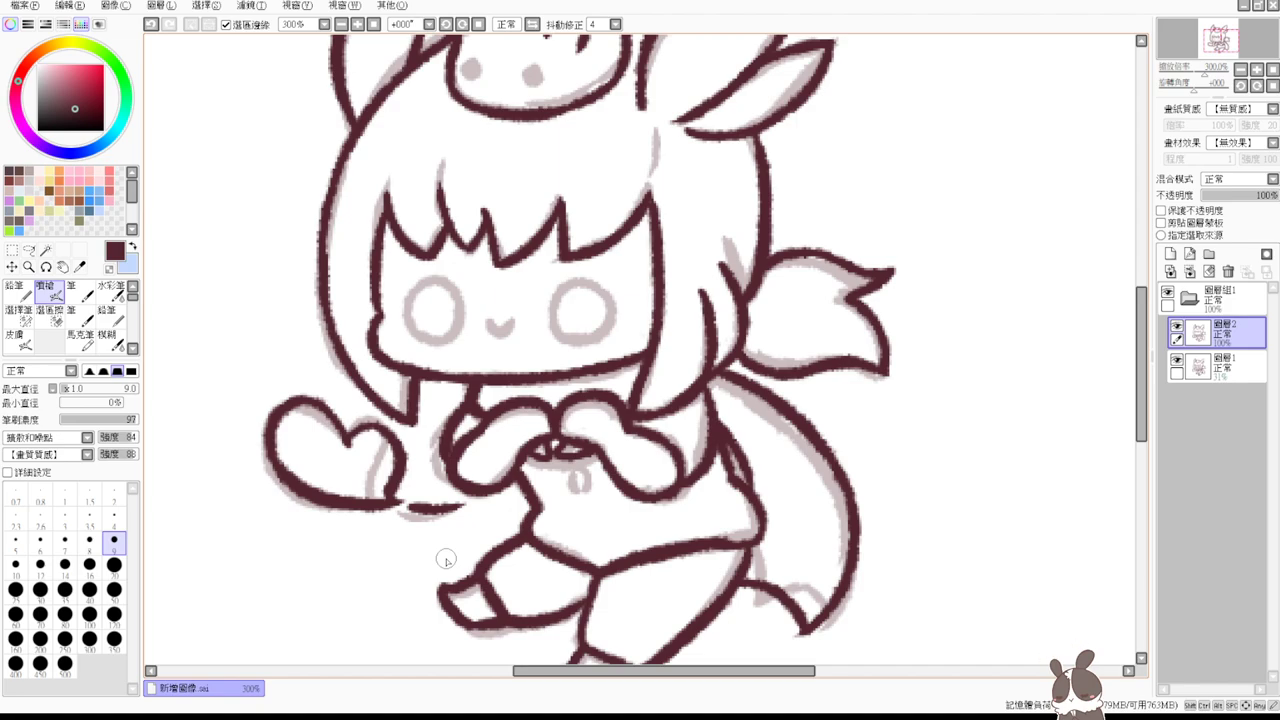
- Ink a small round button on the chest below the collar
drag(1142, 370, 1141, 360)
key(e)
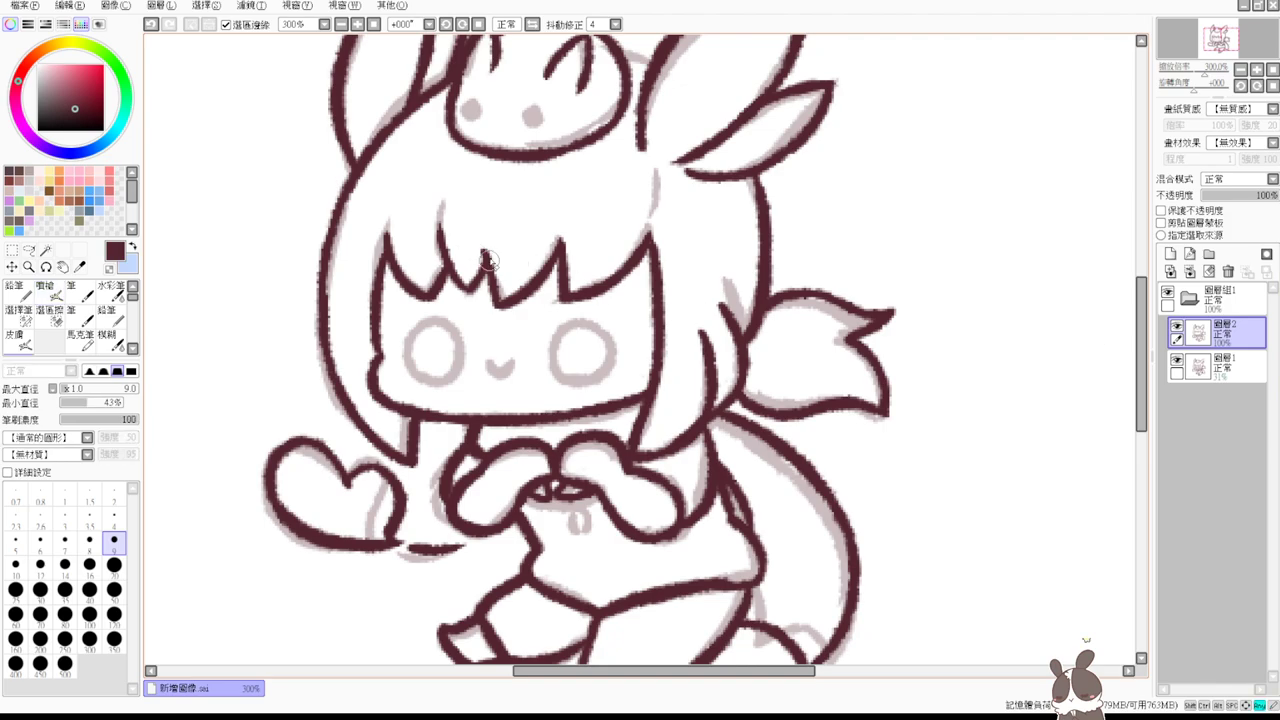
key(v)
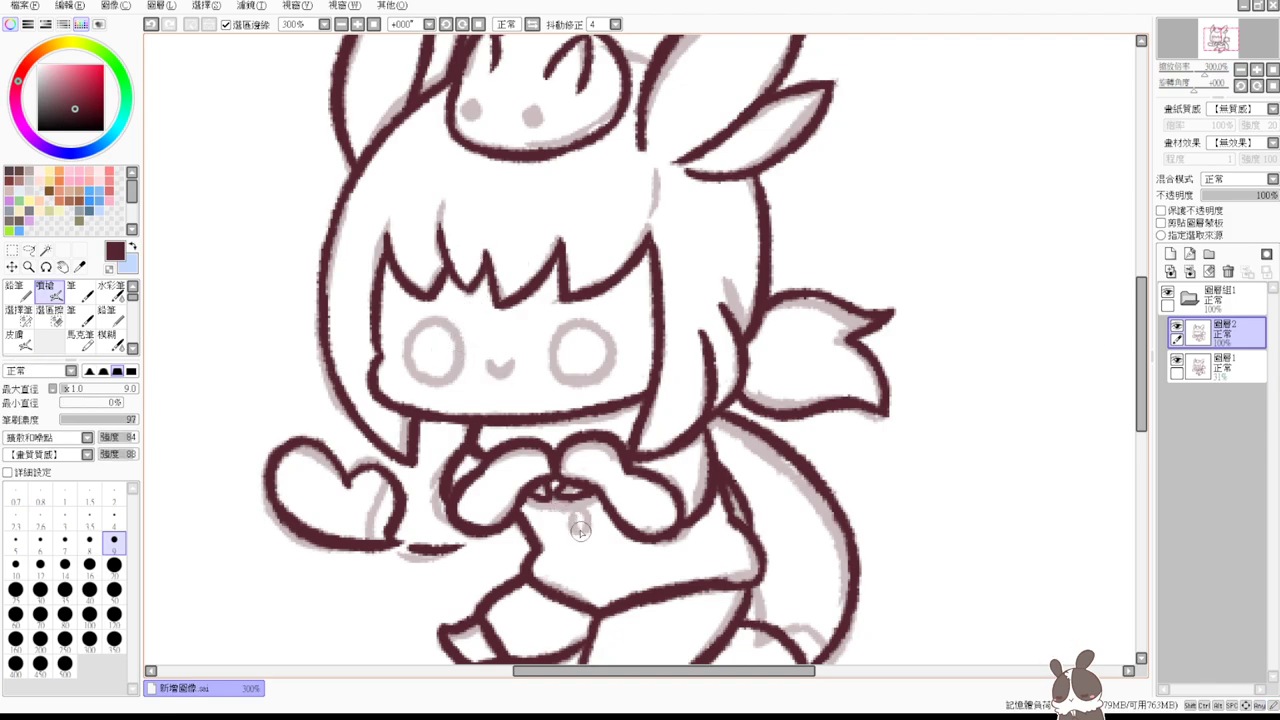
drag(570, 512, 571, 531)
key(ctrl+z)
scroll(580, 560, down, 2)
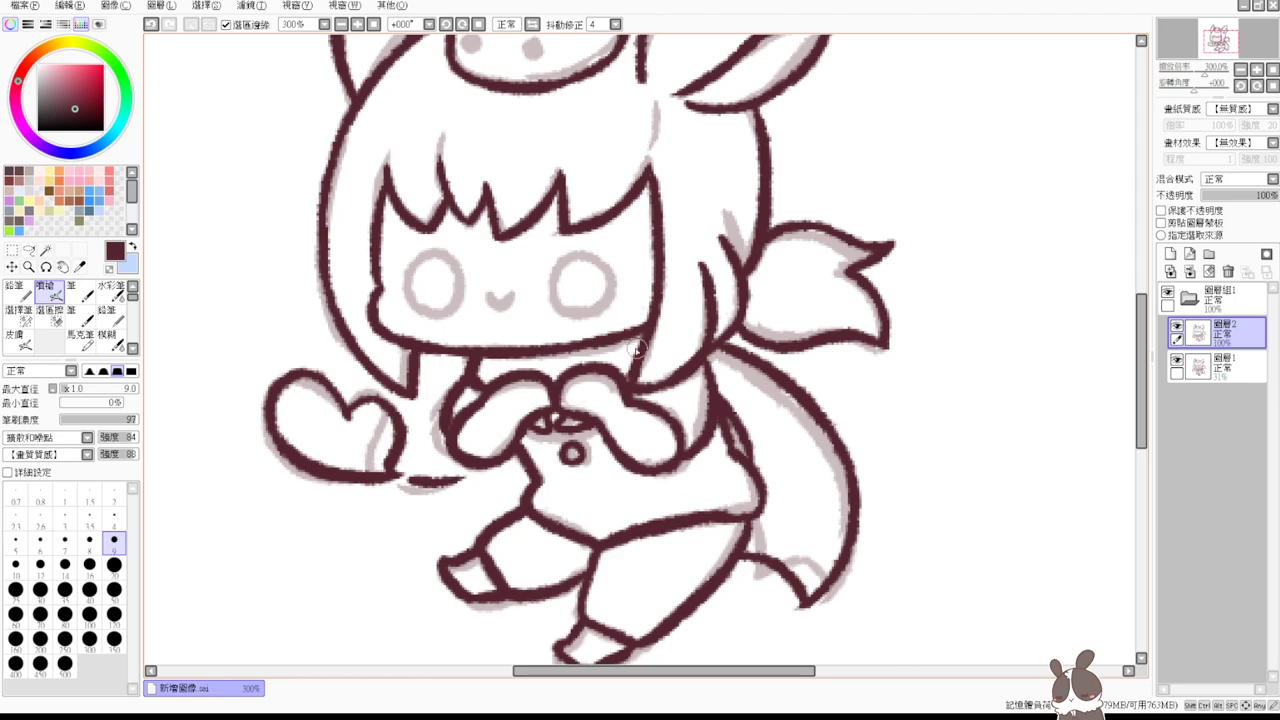
- Ink short strand lines in the hair above the middle and right points of the bangs
scroll(645, 335, up, 6)
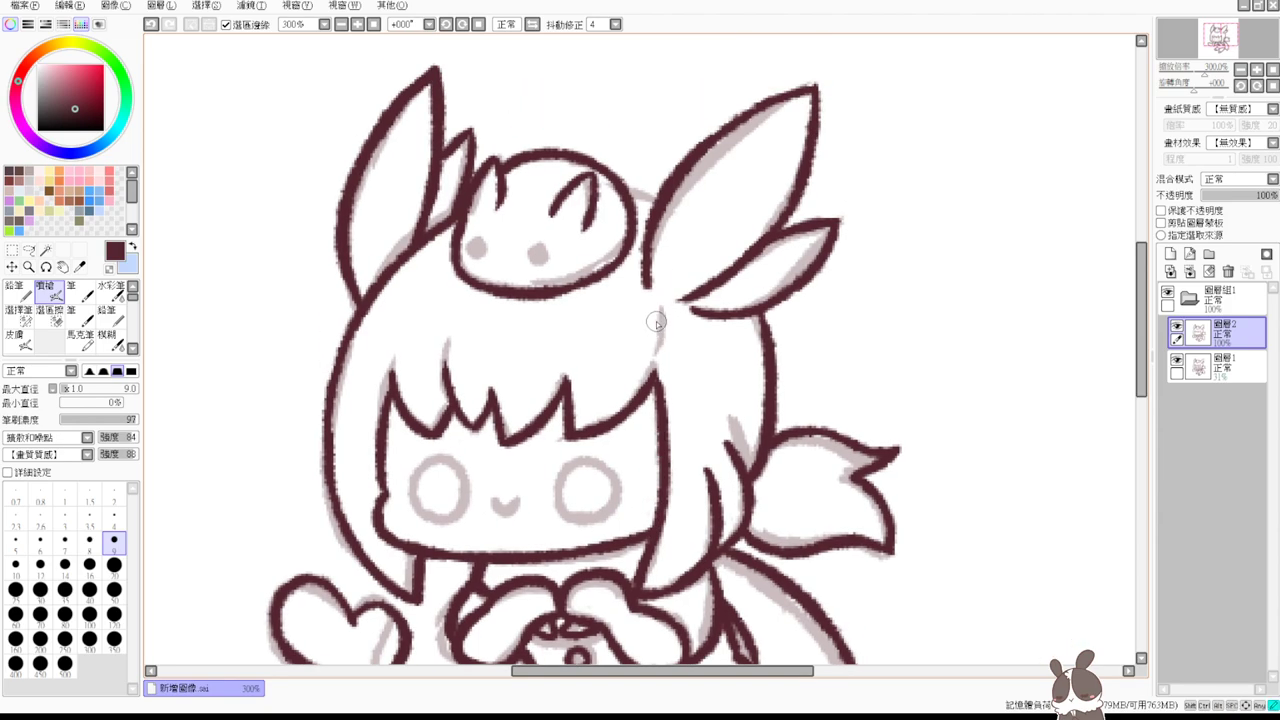
drag(656, 315, 660, 352)
drag(573, 335, 574, 353)
key(ctrl+z)
drag(568, 337, 570, 362)
- Ink the small smiling mouth between the two sketched eyes
drag(845, 461, 852, 411)
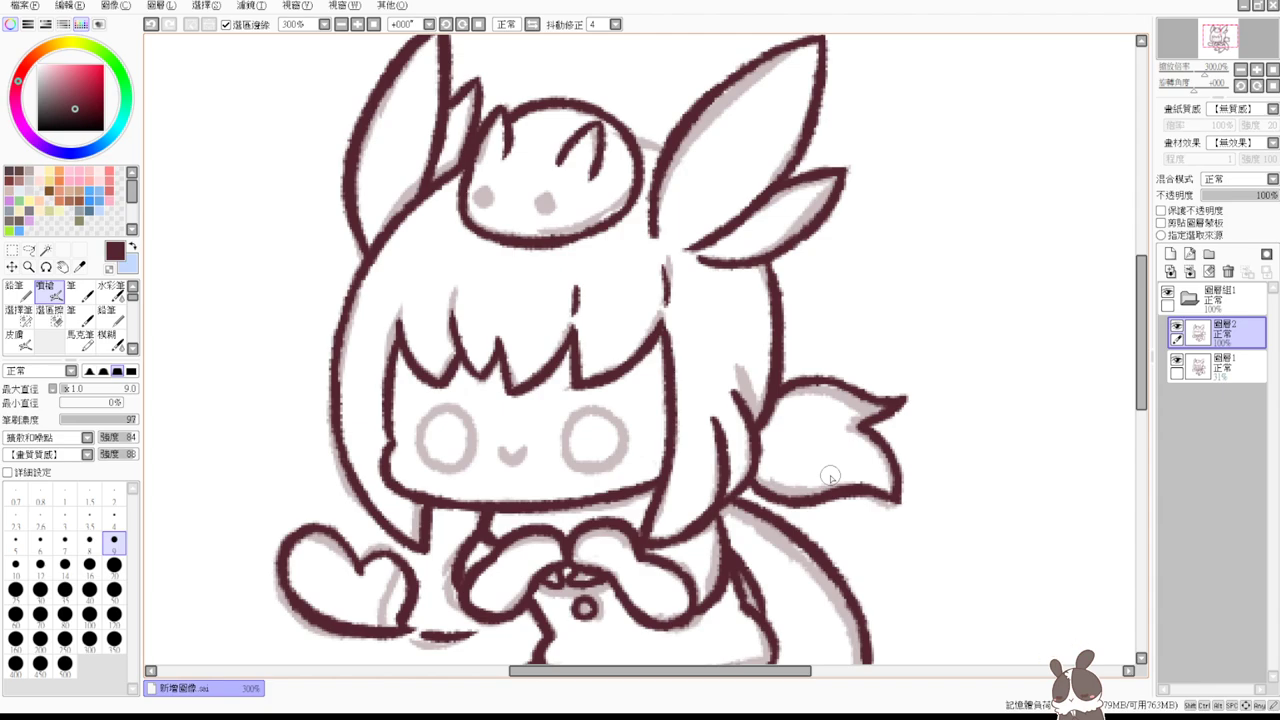
mouse_move(831, 477)
mouse_down()
mouse_move(820, 386)
mouse_move(814, 477)
mouse_up()
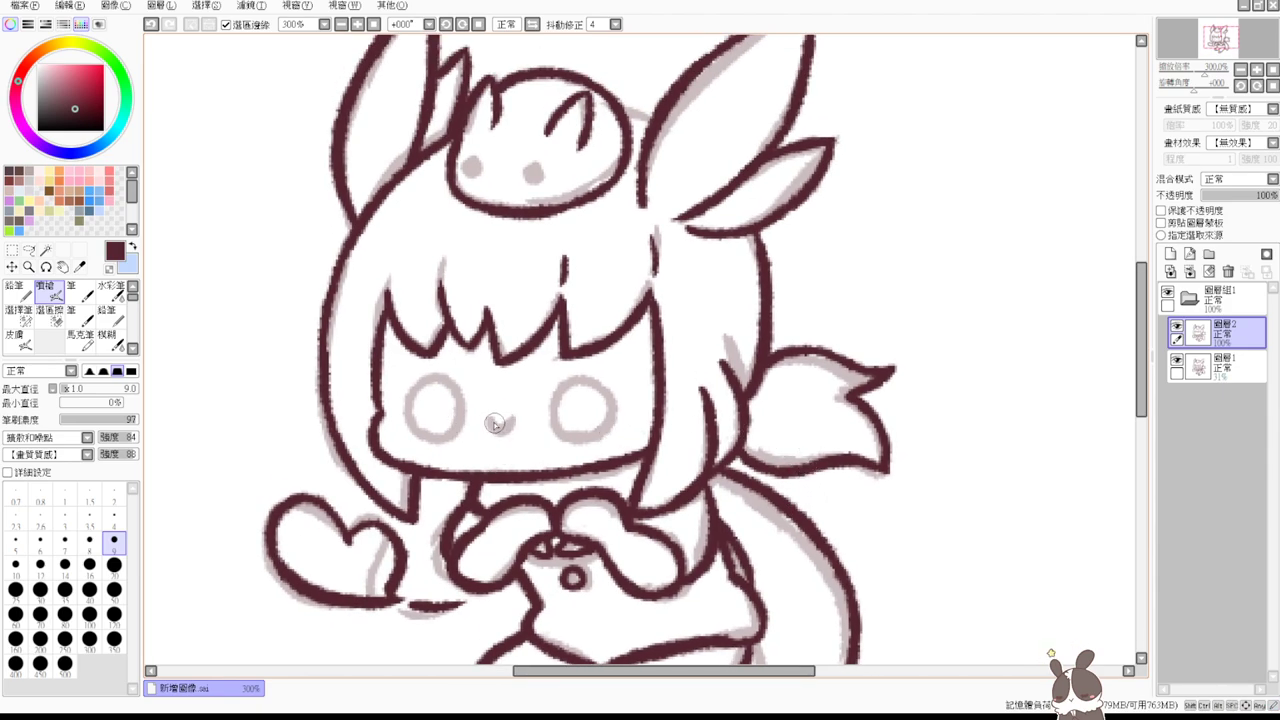
drag(490, 422, 518, 416)
key(ctrl+z)
key(ctrl+z)
- Try to ink the left eye as a thick round outline
mouse_move(427, 435)
mouse_down()
mouse_move(470, 400)
mouse_move(425, 438)
mouse_move(410, 385)
mouse_move(418, 437)
mouse_move(464, 426)
mouse_move(413, 434)
mouse_move(437, 441)
mouse_up()
key(ctrl+z)
key(ctrl+z)
key(ctrl+z)
key(ctrl+z)
key(ctrl+z)
key(ctrl+z)
key(ctrl+z)
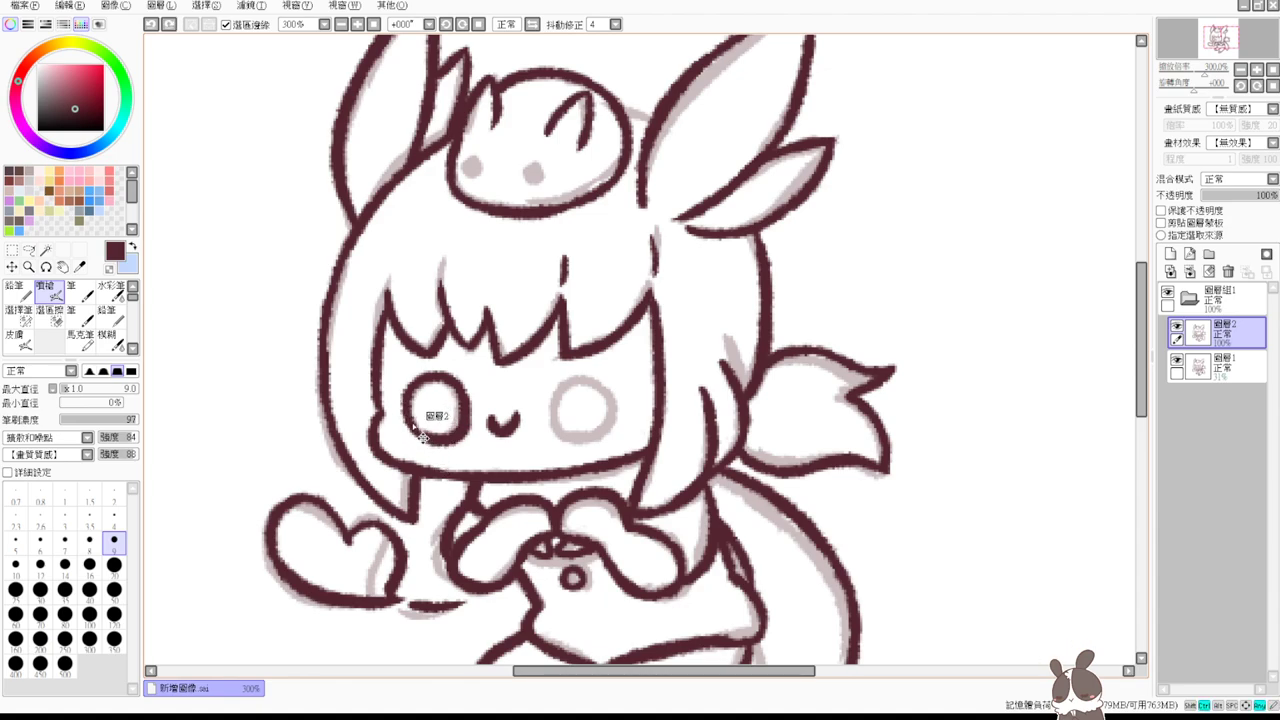
drag(407, 400, 420, 444)
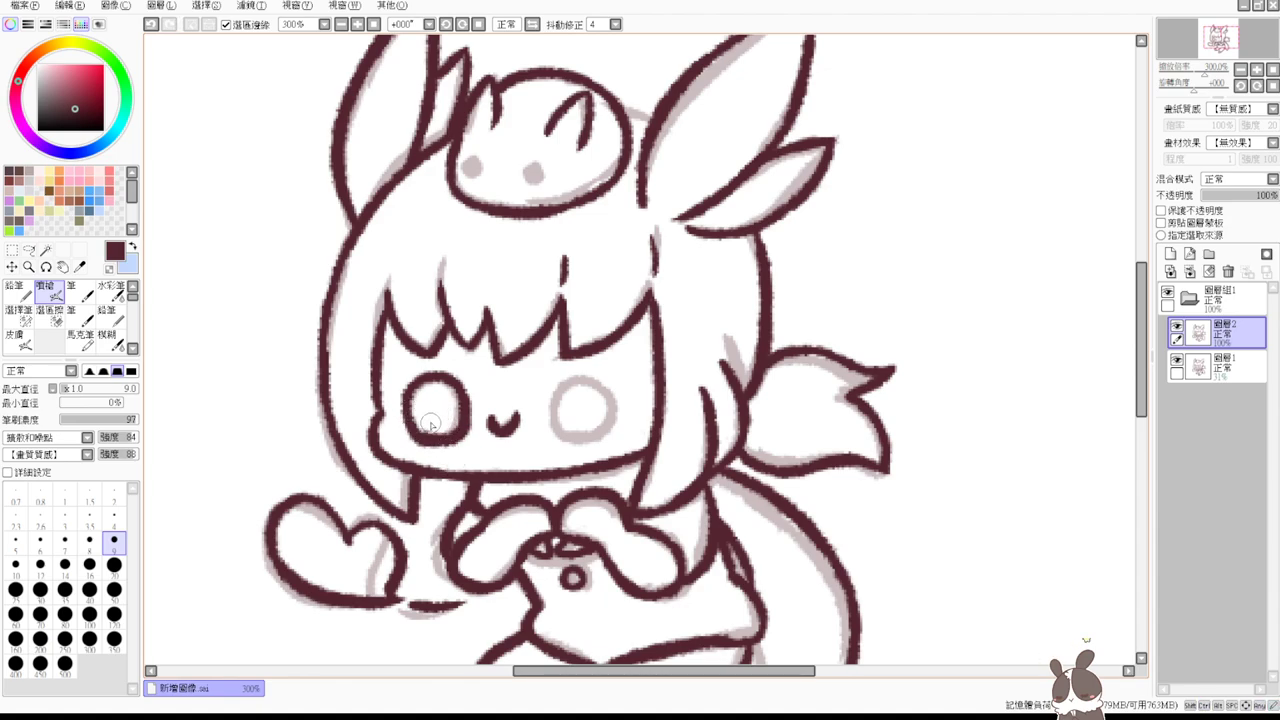
key(e)
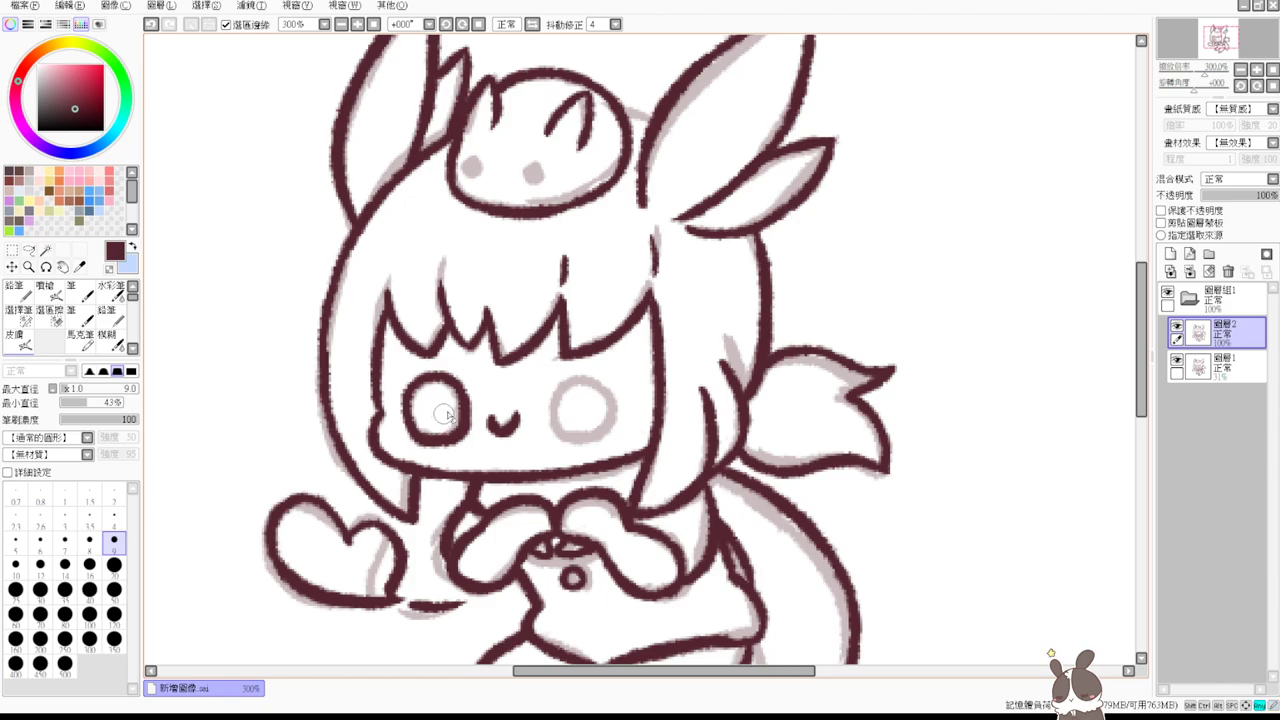
key(e)
key(ctrl+z)
key(ctrl+z)
key(ctrl+z)
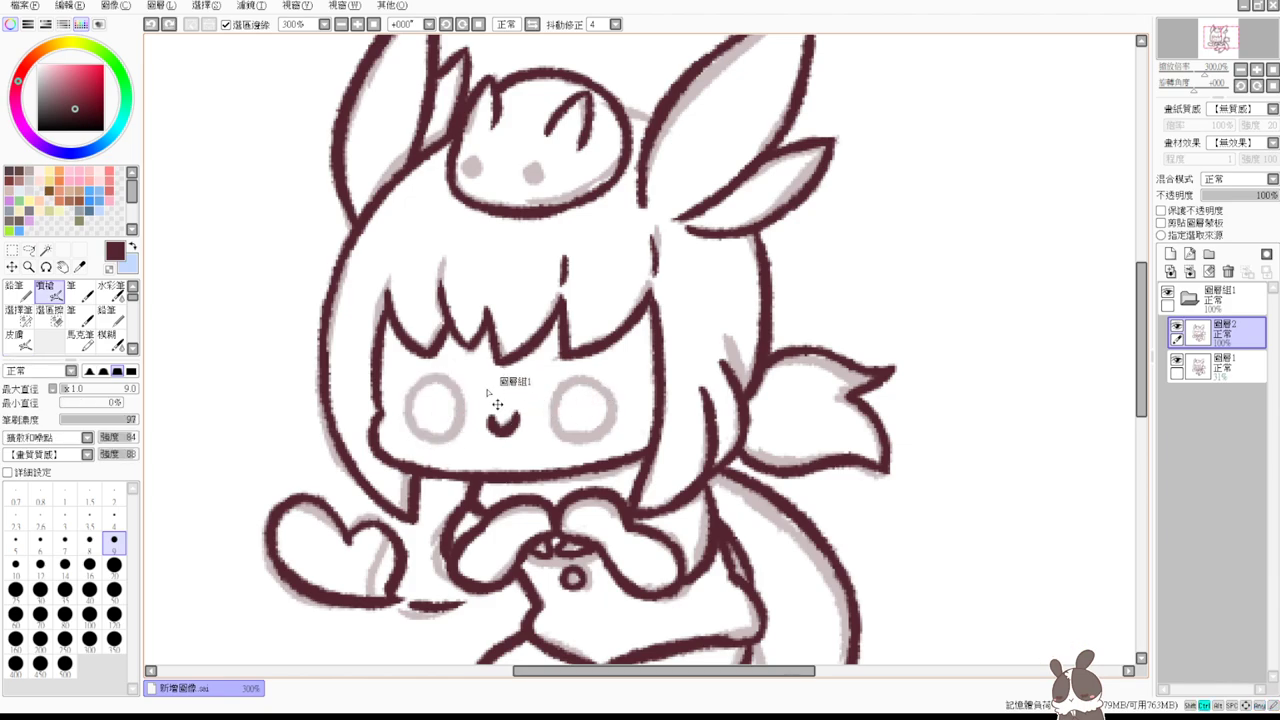
- Try new round outlines for both eyes over the sketched circles
drag(404, 402, 432, 438)
key(ctrl+z)
drag(444, 438, 440, 436)
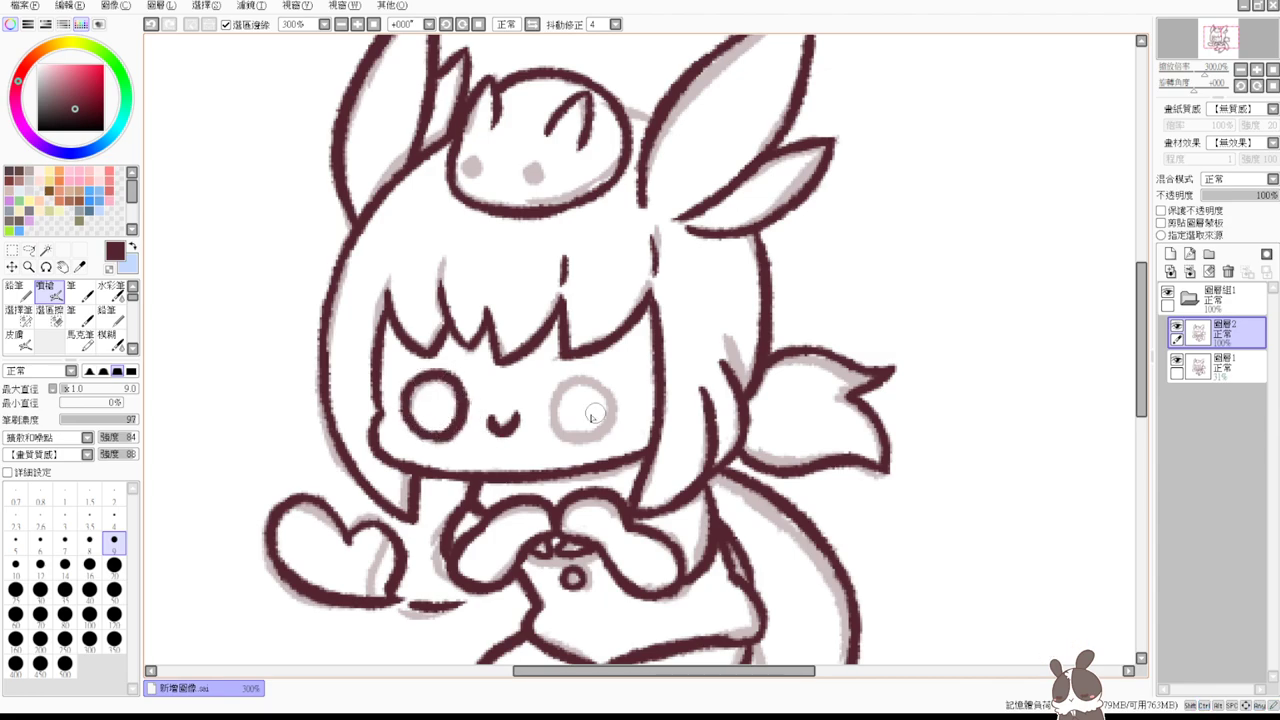
mouse_move(562, 432)
mouse_down()
mouse_move(590, 368)
mouse_move(563, 428)
mouse_move(617, 418)
mouse_move(602, 437)
mouse_move(550, 400)
mouse_move(612, 410)
mouse_move(590, 435)
mouse_move(578, 378)
mouse_move(580, 434)
mouse_move(568, 432)
mouse_up()
key(ctrl+z)
key(ctrl+z)
key(ctrl+z)
key(ctrl+z)
key(ctrl+z)
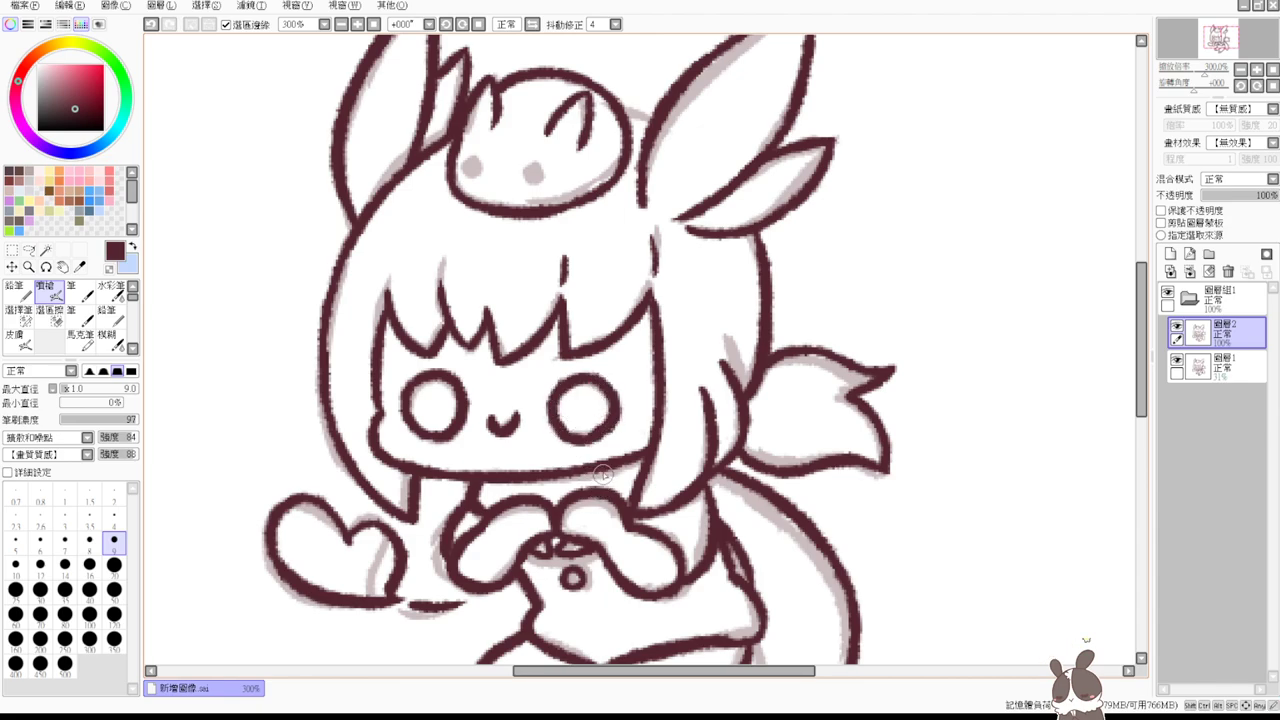
key(ctrl+z)
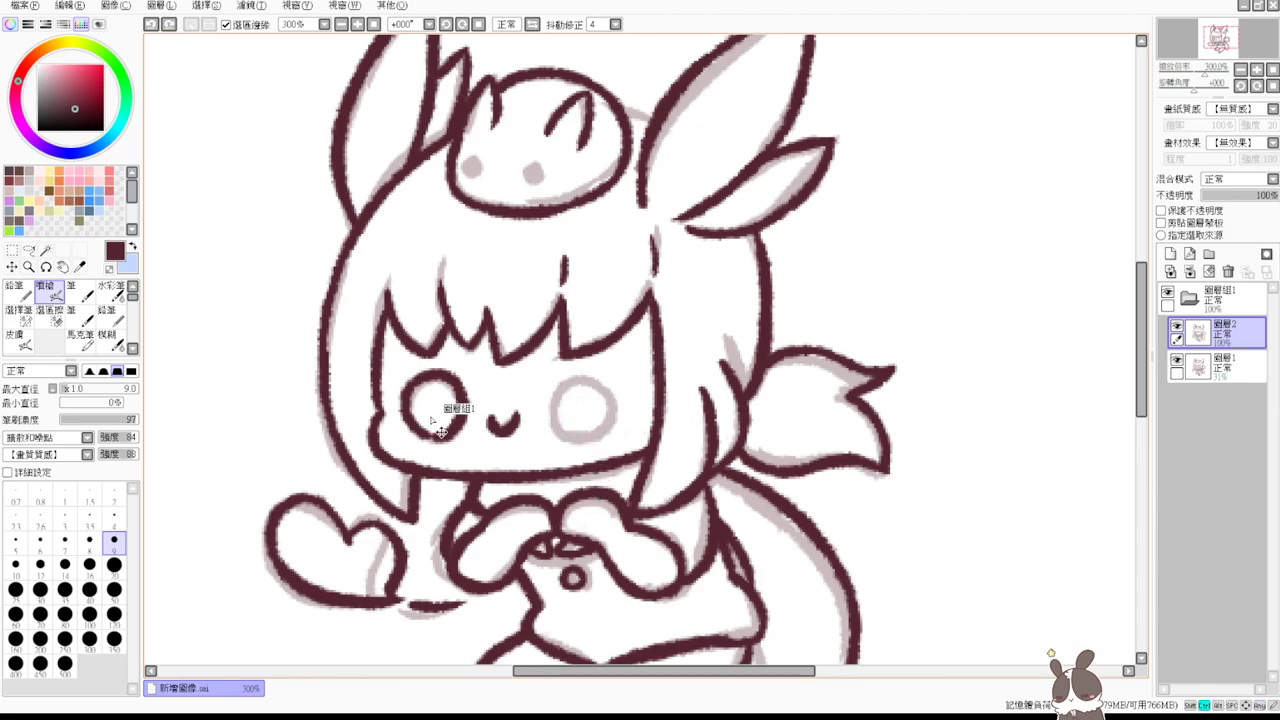
key(ctrl+z)
- Ink the left and right eyes as matching round outlines on either side of the mouth
mouse_move(440, 440)
mouse_down()
mouse_move(415, 380)
mouse_move(460, 415)
mouse_move(415, 424)
mouse_move(445, 371)
mouse_move(443, 436)
mouse_move(404, 397)
mouse_move(458, 392)
mouse_move(420, 434)
mouse_up()
key(ctrl+z)
key(ctrl+z)
mouse_move(572, 431)
mouse_down()
mouse_move(575, 379)
mouse_move(607, 427)
mouse_move(562, 436)
mouse_up()
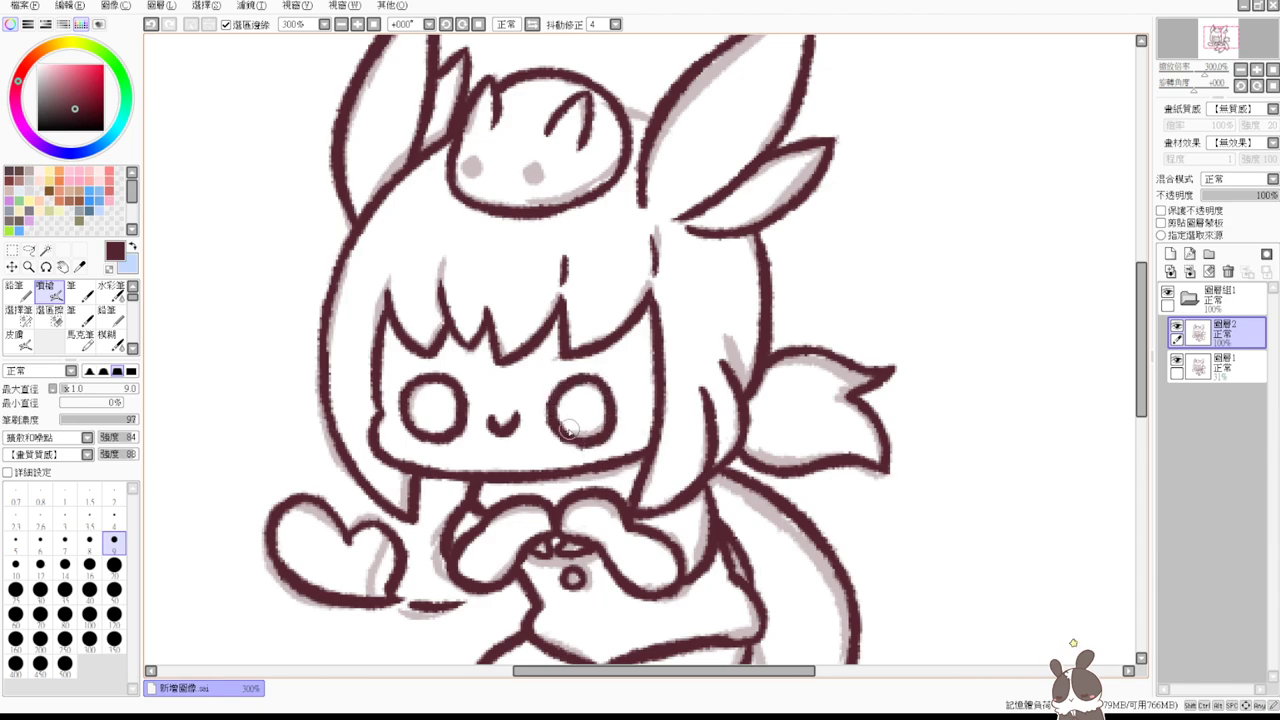
- Ink two short strand lines in the hair above the left part of the bangs
click(374, 25)
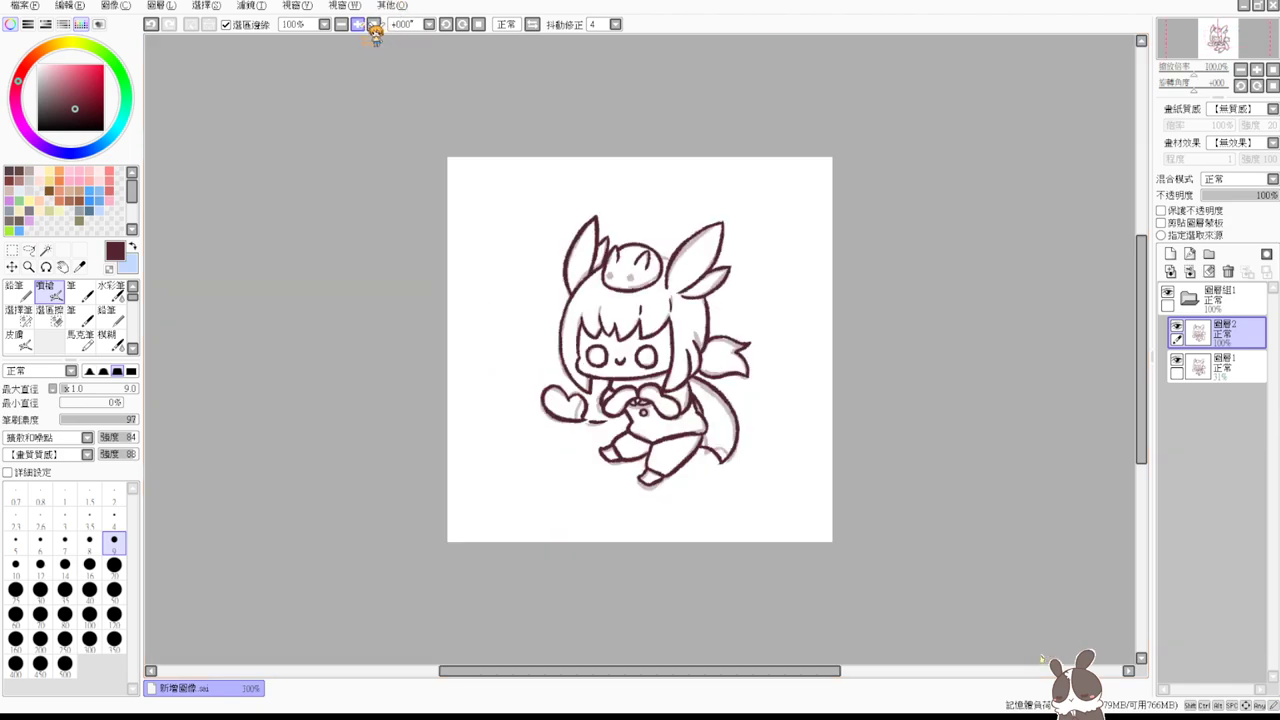
click(359, 25)
click(359, 25)
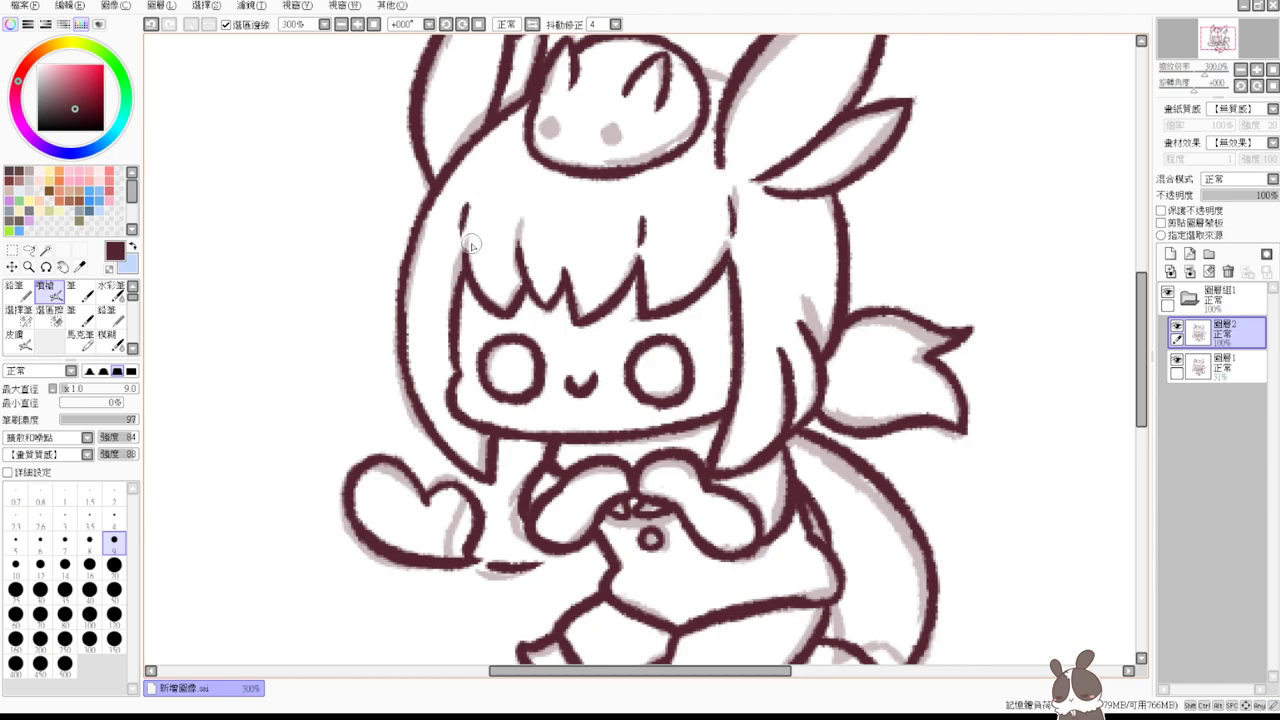
mouse_move(471, 207)
mouse_down()
mouse_move(467, 238)
mouse_move(518, 252)
mouse_up()
key(ctrl+z)
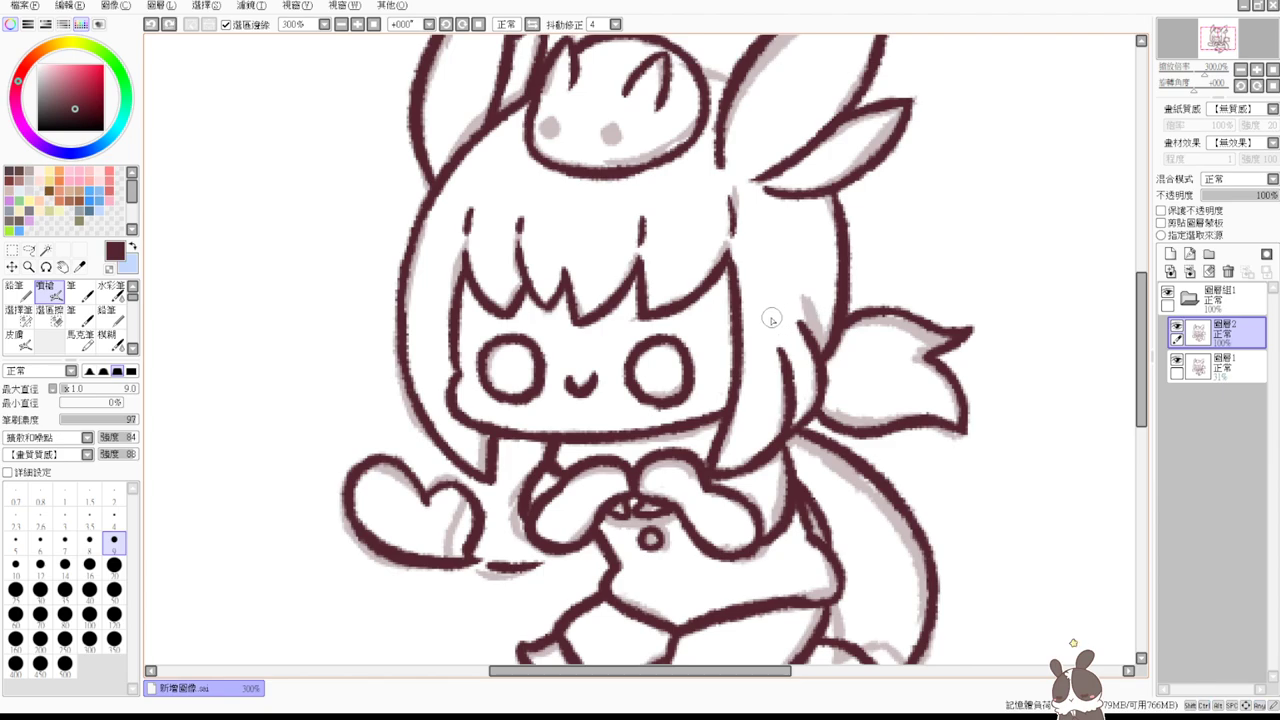
- Ink a short strand line in the hair beside the face's right edge and small crease lines at the ponytail's base
drag(771, 317, 772, 330)
drag(830, 360, 866, 363)
key(ctrl+z)
key(ctrl+z)
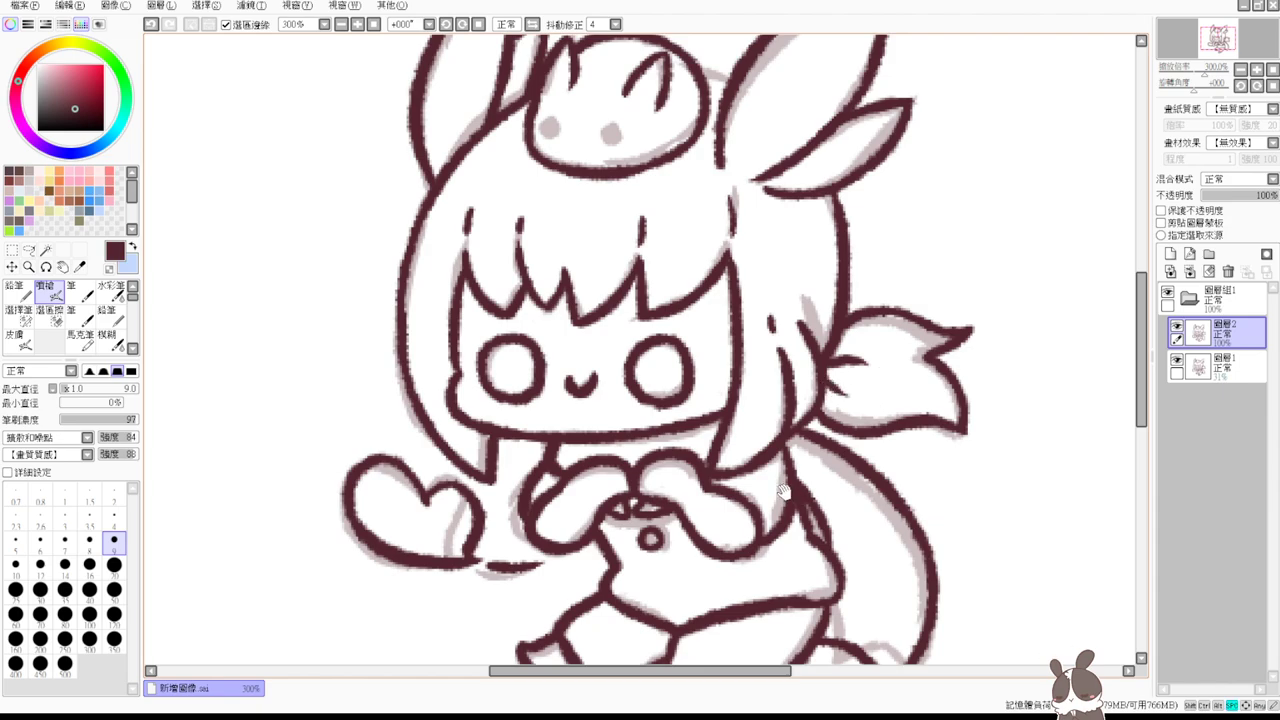
- Hide the sketch layer 圖層1 to check the inked line art on its own
drag(808, 516, 838, 438)
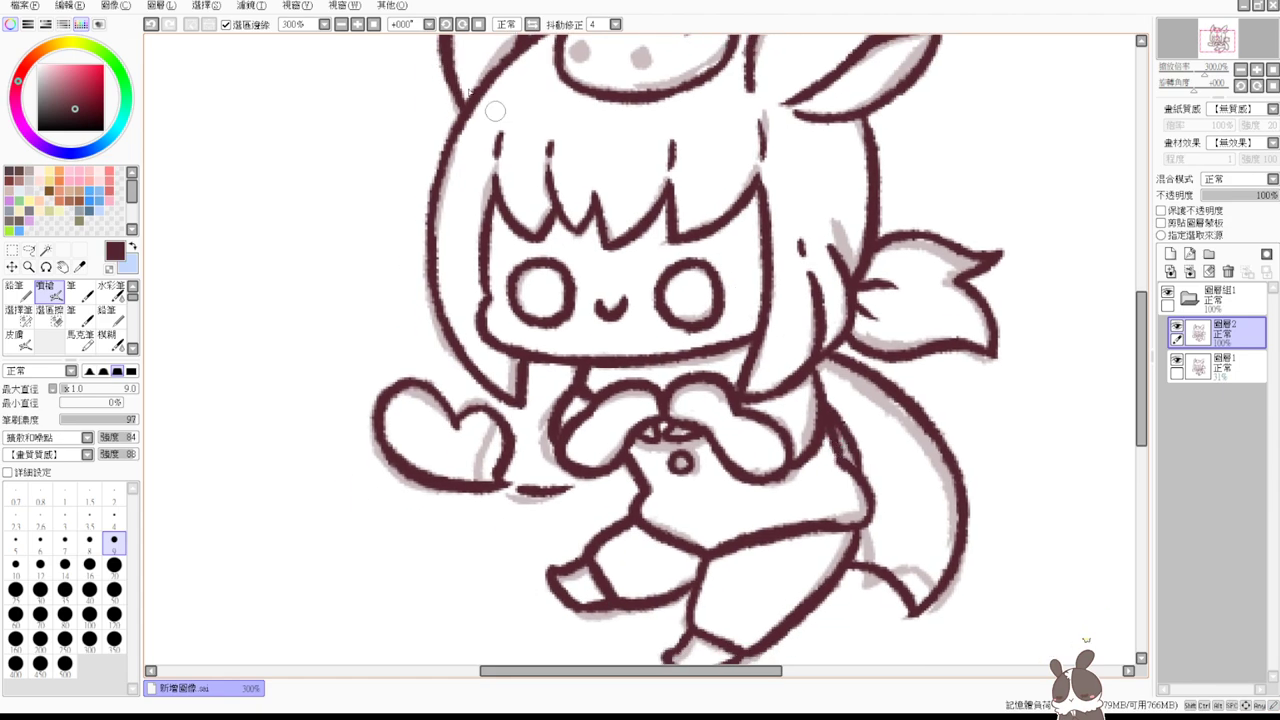
click(375, 24)
click(1176, 359)
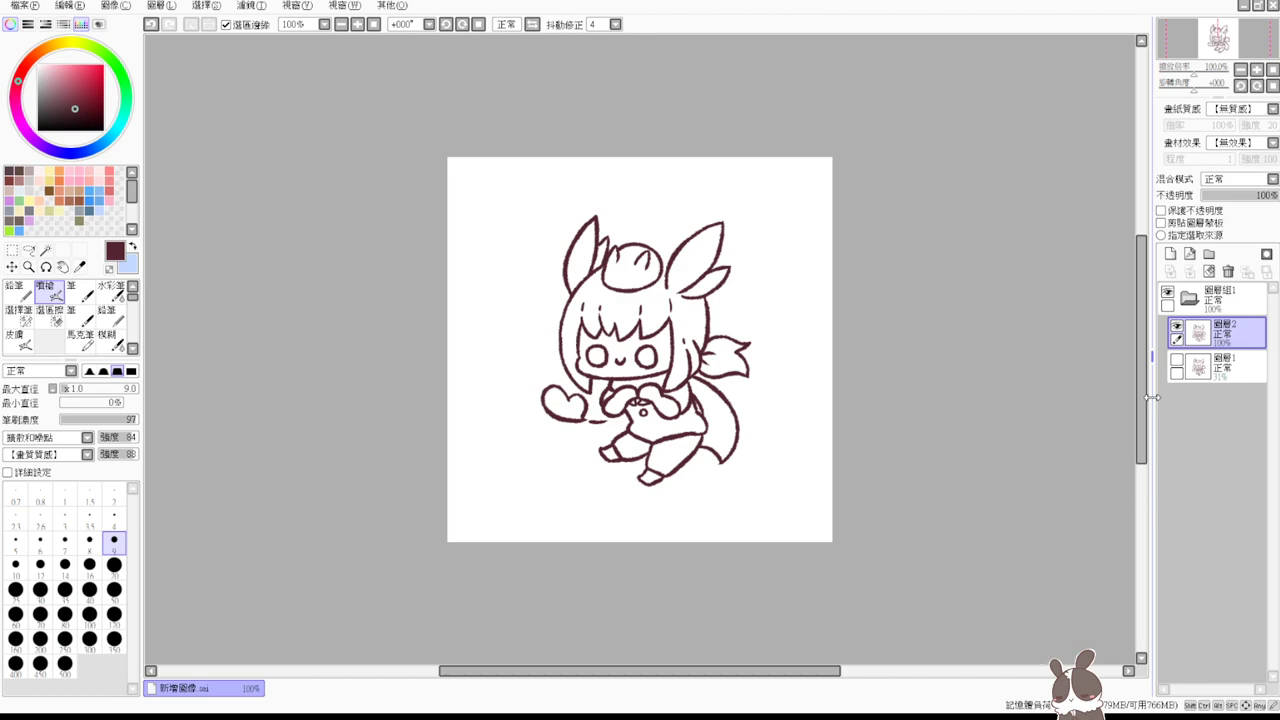
key(ctrl+plus)
key(ctrl+plus)
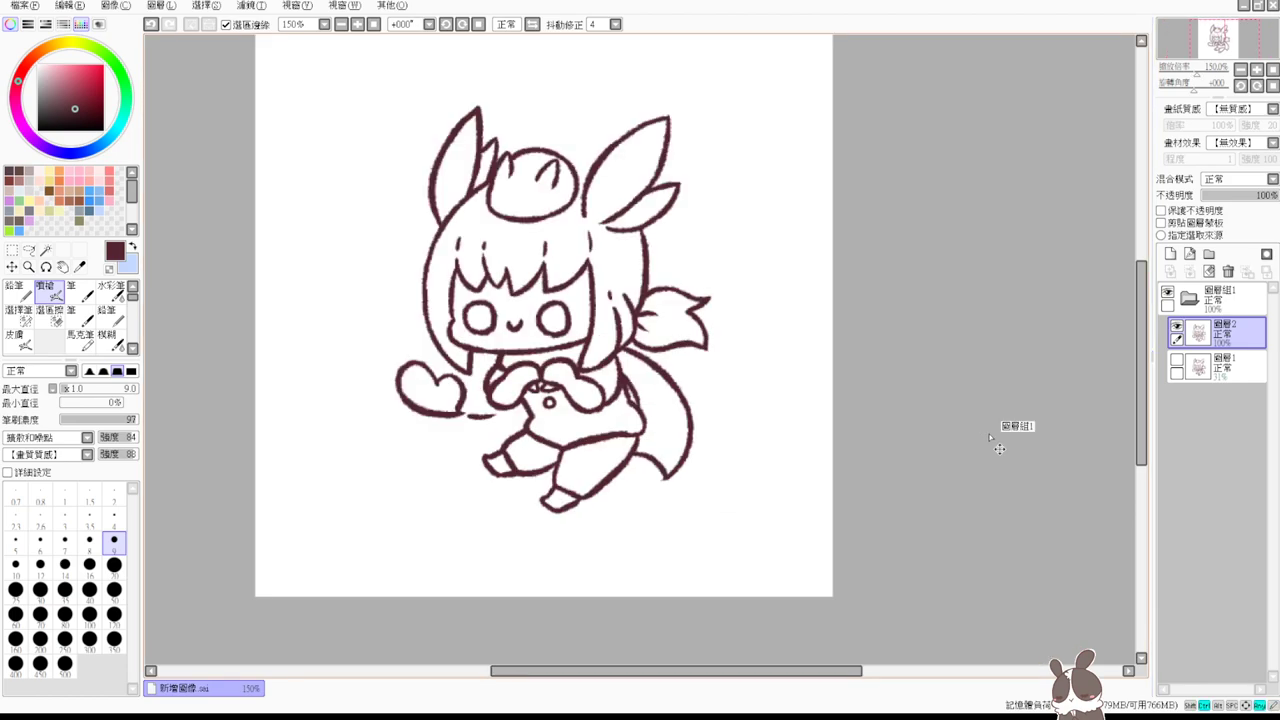
drag(723, 383, 803, 474)
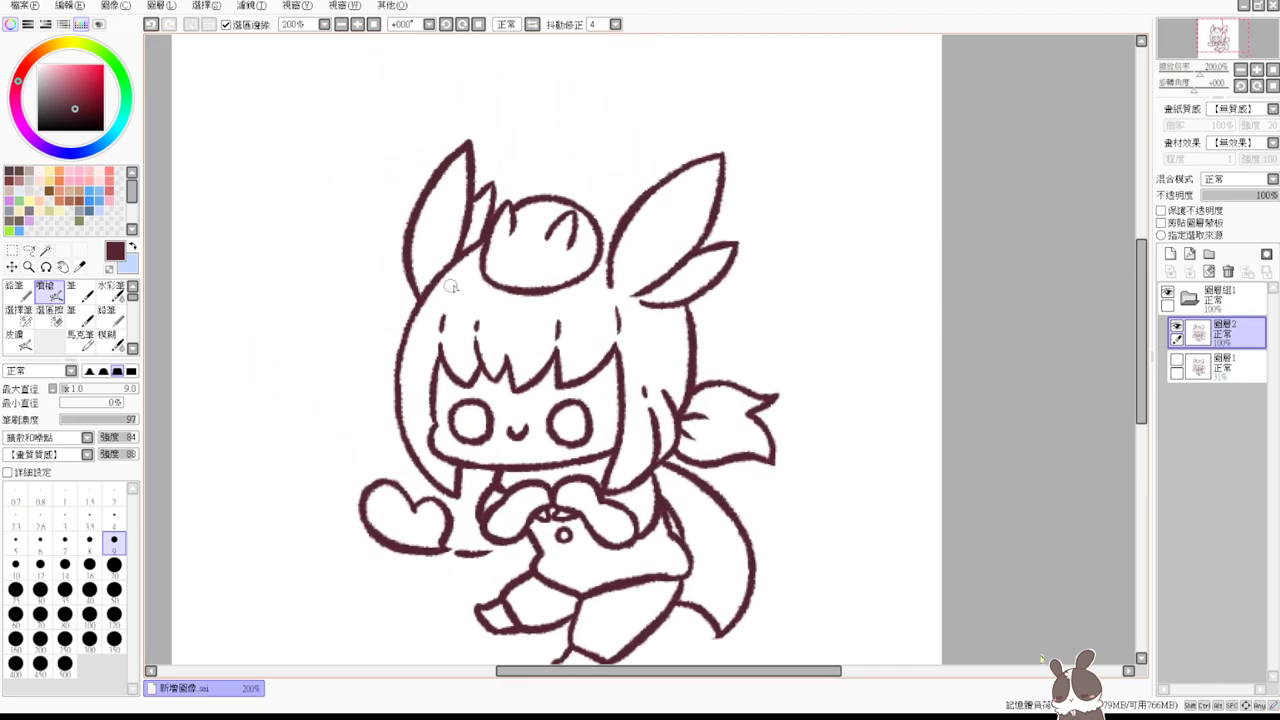
- Ink short strand marks in the hair above the bangs and trim the one nearest the left ear with the eraser
mouse_move(454, 287)
mouse_down()
mouse_move(450, 302)
mouse_move(480, 303)
mouse_move(510, 340)
mouse_up()
key(ctrl+z)
scroll(664, 346, up, 1)
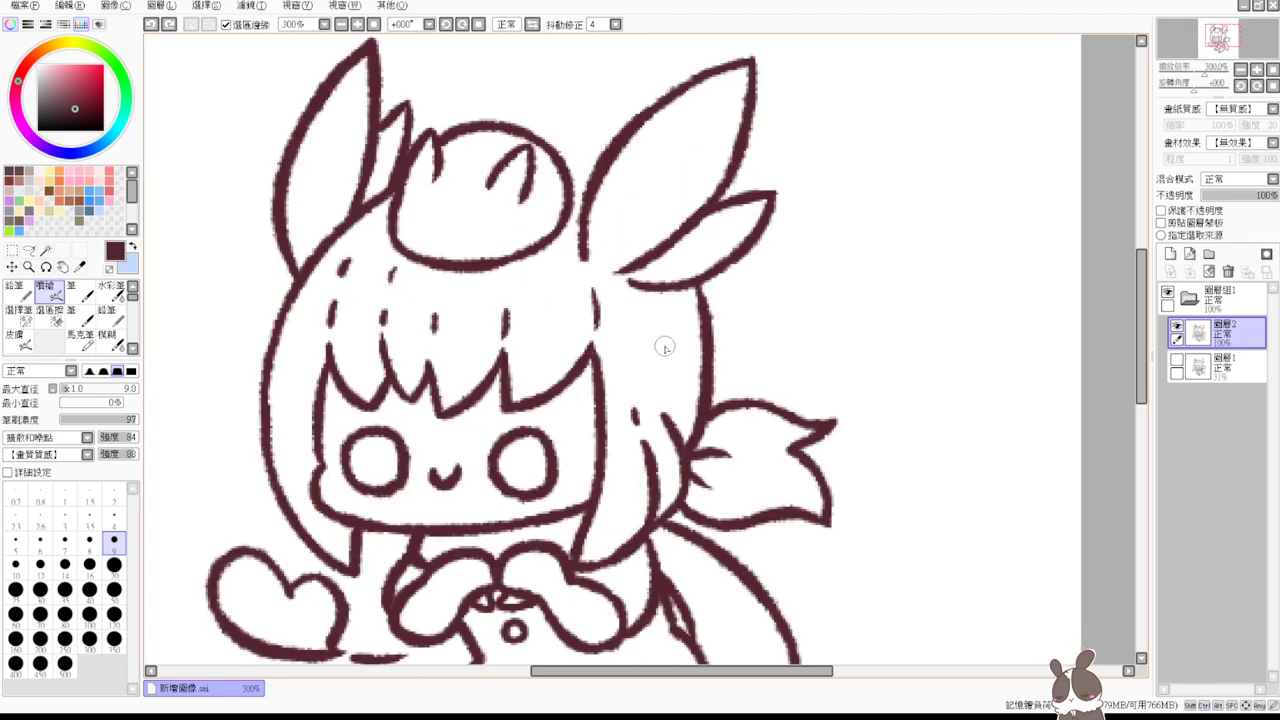
key(e)
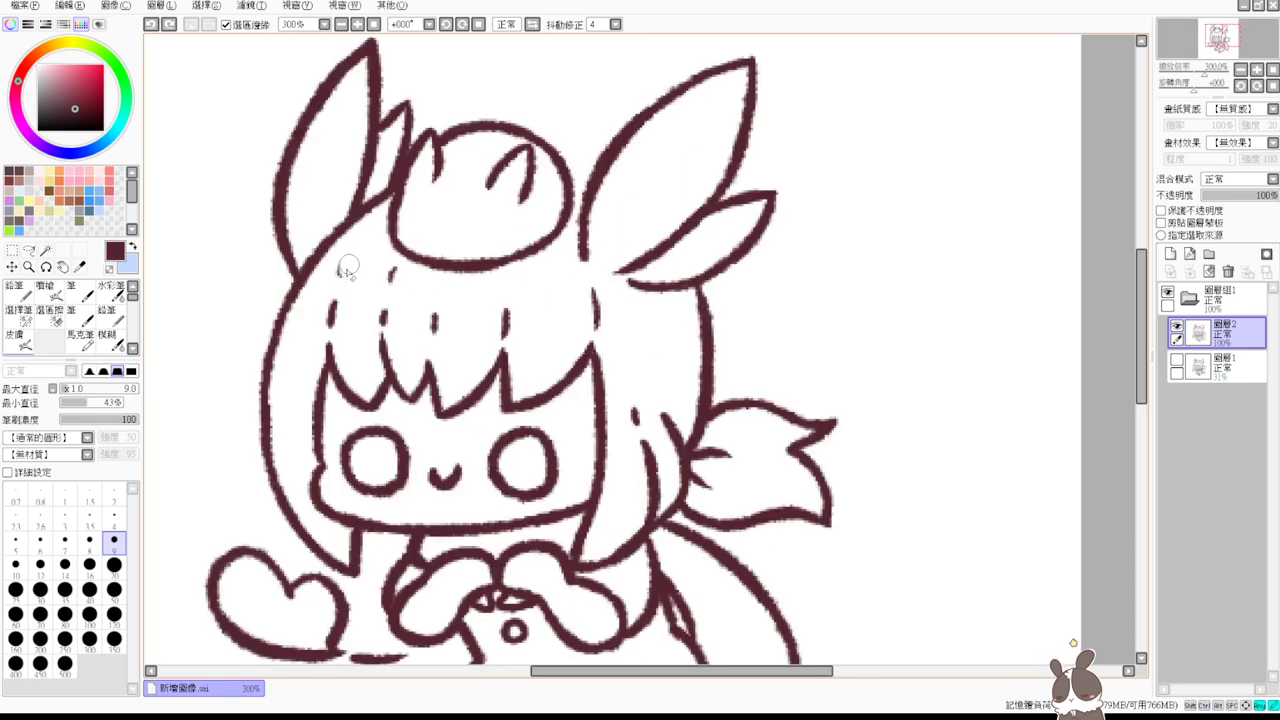
- Erase the row of stray short strokes above the bangs on line-art layer 圖層2
mouse_move(348, 265)
mouse_down()
mouse_move(338, 275)
mouse_move(393, 275)
mouse_move(329, 303)
mouse_move(329, 323)
mouse_move(380, 309)
mouse_move(385, 319)
mouse_move(380, 303)
mouse_move(434, 331)
mouse_move(434, 345)
mouse_up()
drag(503, 298, 503, 334)
drag(591, 286, 597, 320)
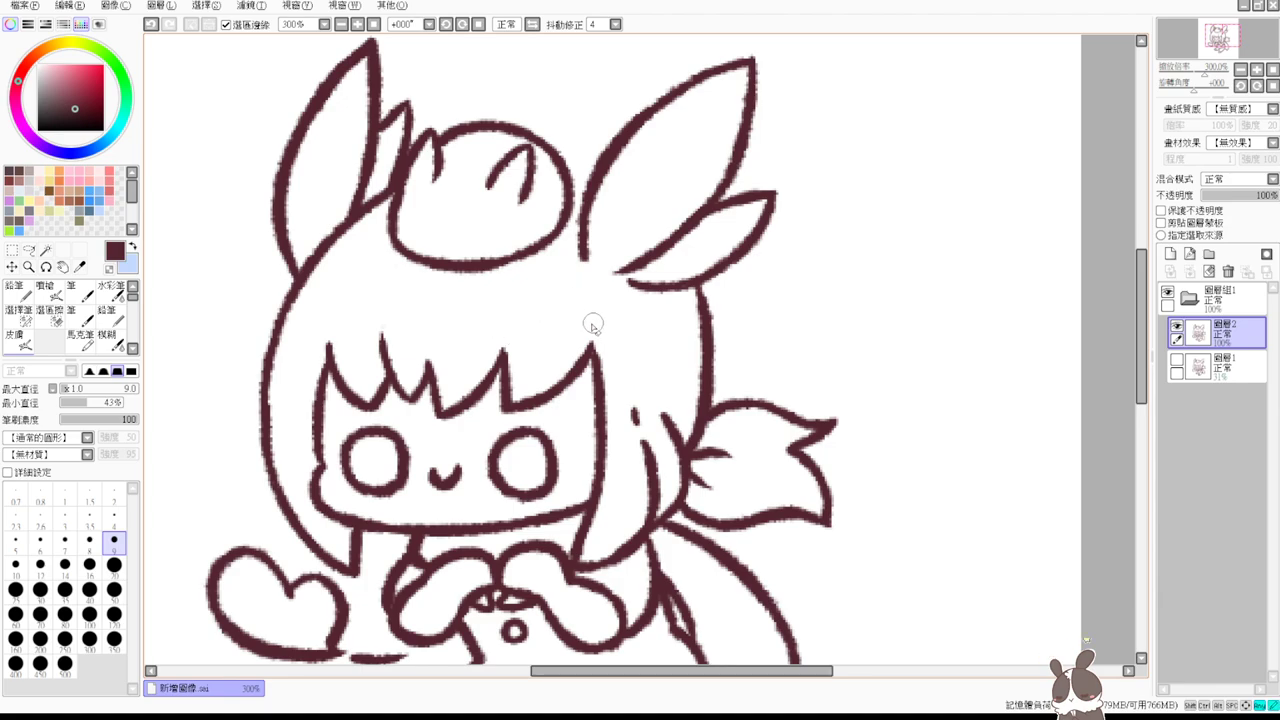
- Show sketch layer 圖層1 and paint the head animal's two round eyes over the sketch marks with the airbrush at size 3
key(b)
scroll(575, 316, up, 1)
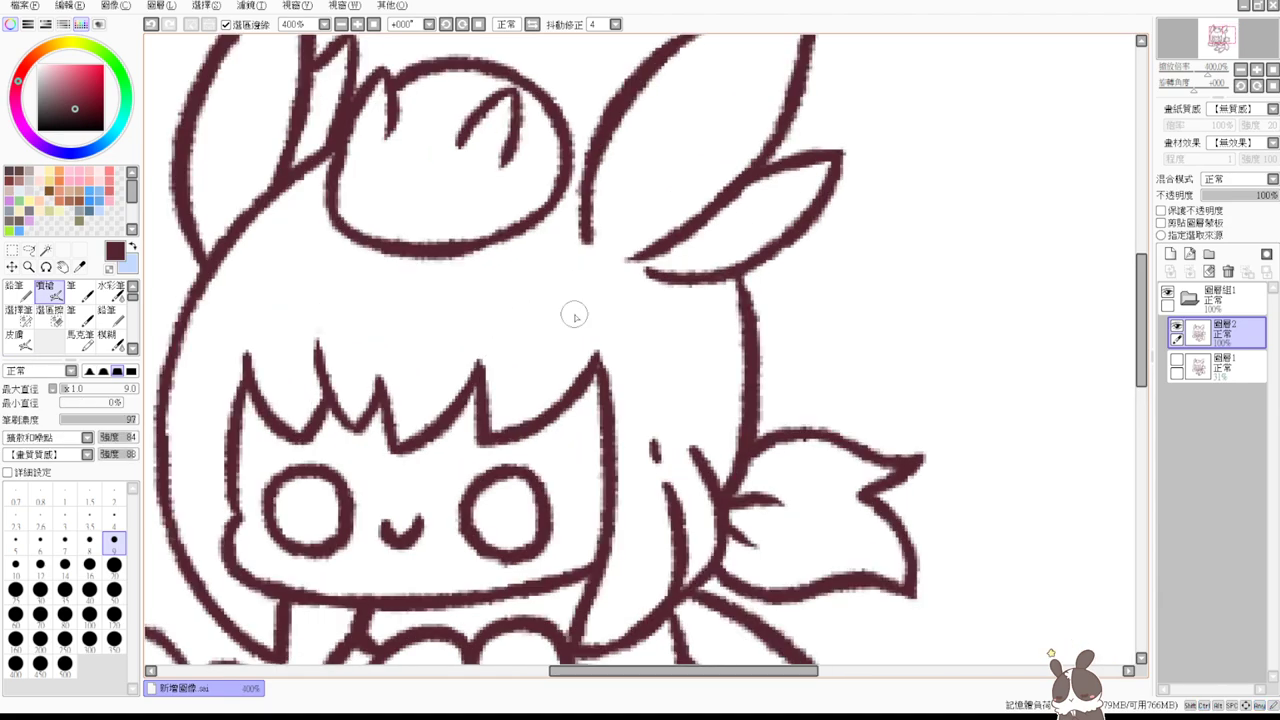
click(1177, 361)
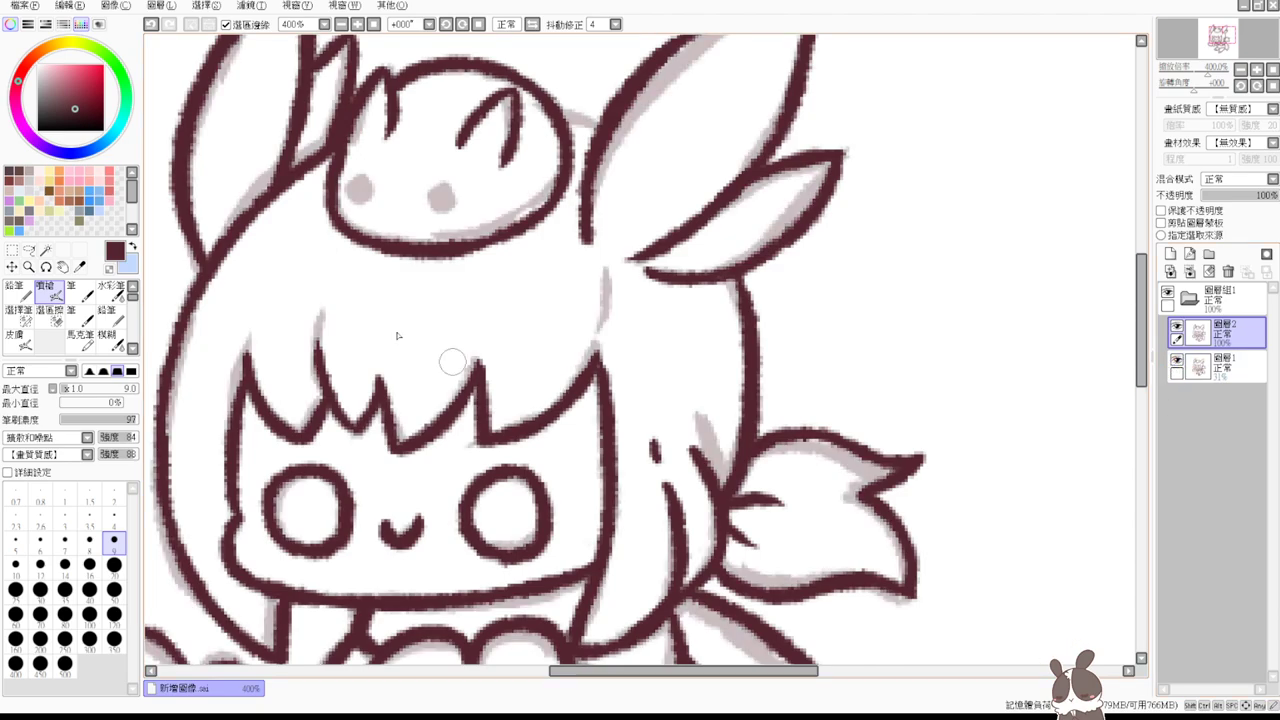
mouse_move(378, 178)
mouse_down()
mouse_move(348, 193)
mouse_move(356, 179)
mouse_move(354, 204)
mouse_move(358, 192)
mouse_up()
key(ctrl+z)
key(ctrl+z)
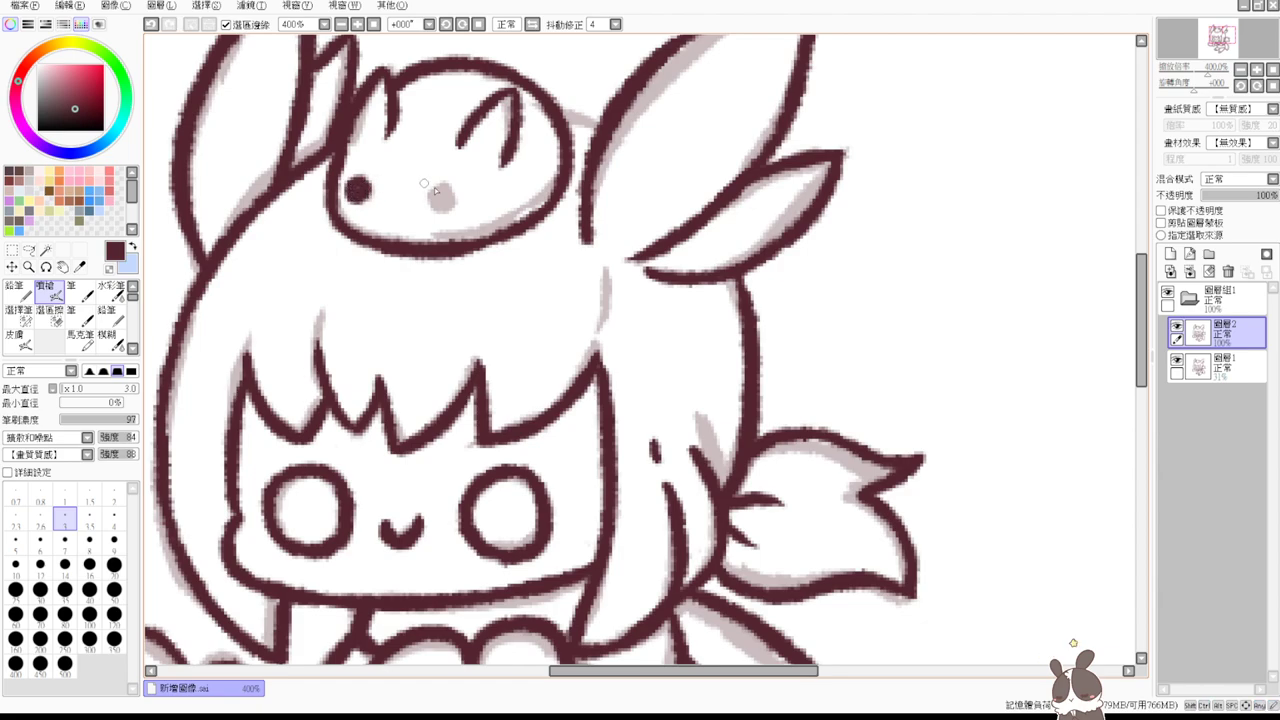
drag(434, 206, 444, 205)
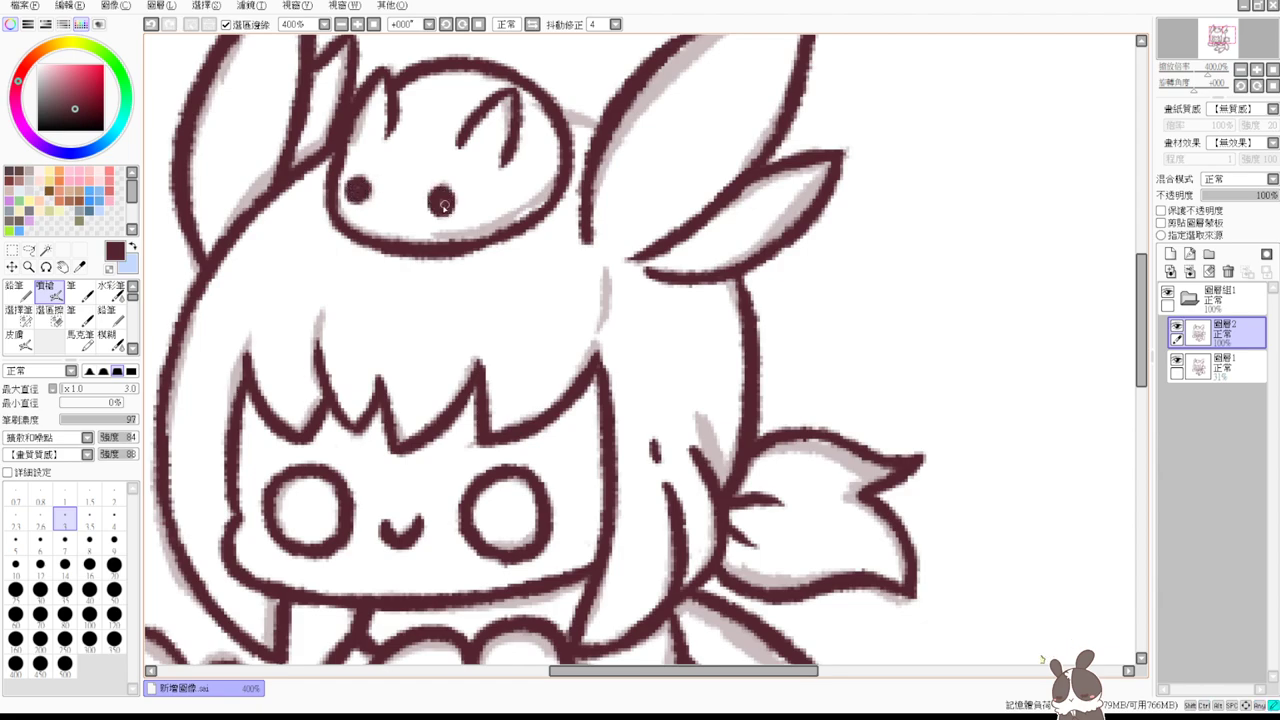
- Hide sketch layer 圖層1 to check the line art by itself, and make 圖層2 the active layer again
click(374, 24)
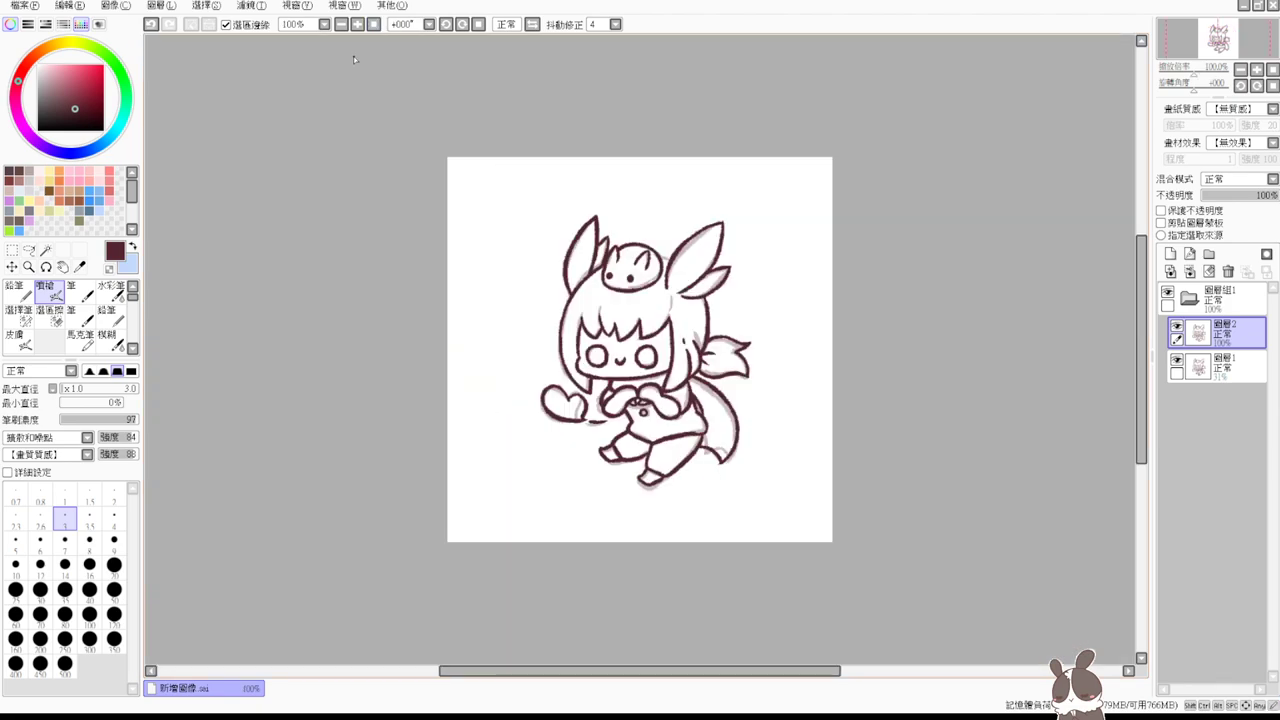
click(1176, 361)
click(1200, 371)
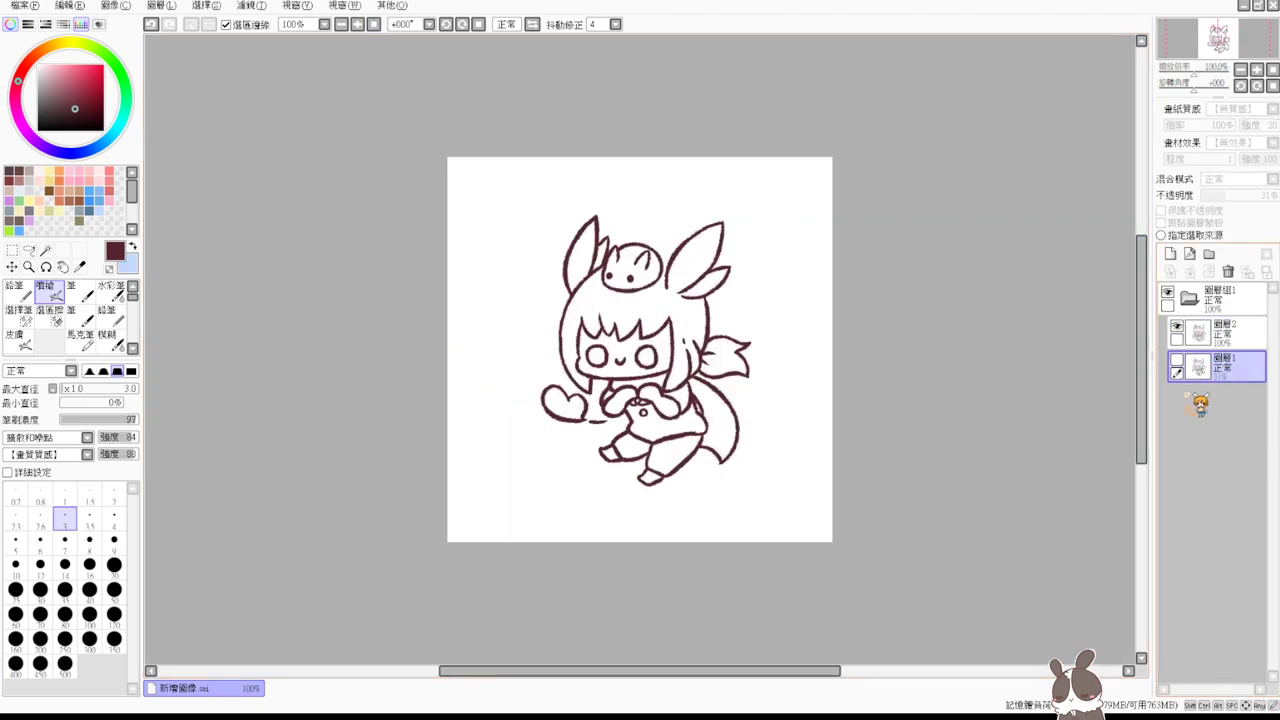
scroll(621, 374, up, 4)
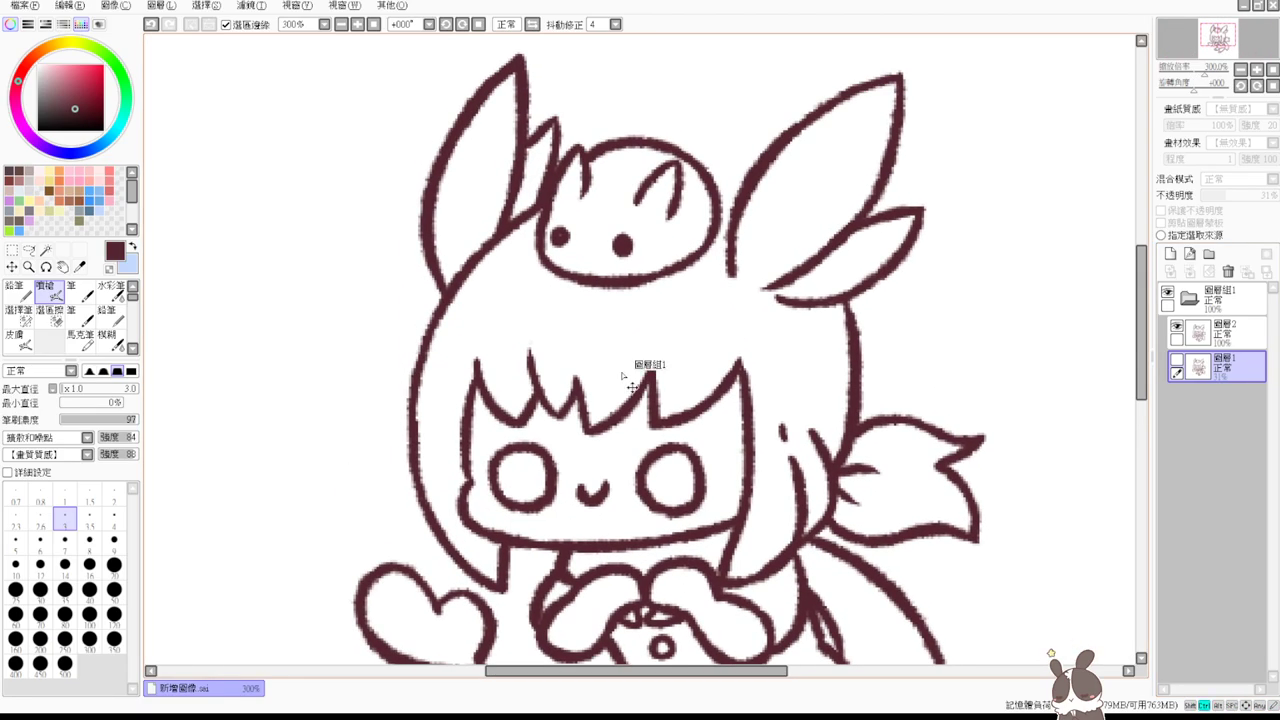
scroll(621, 374, up, 1)
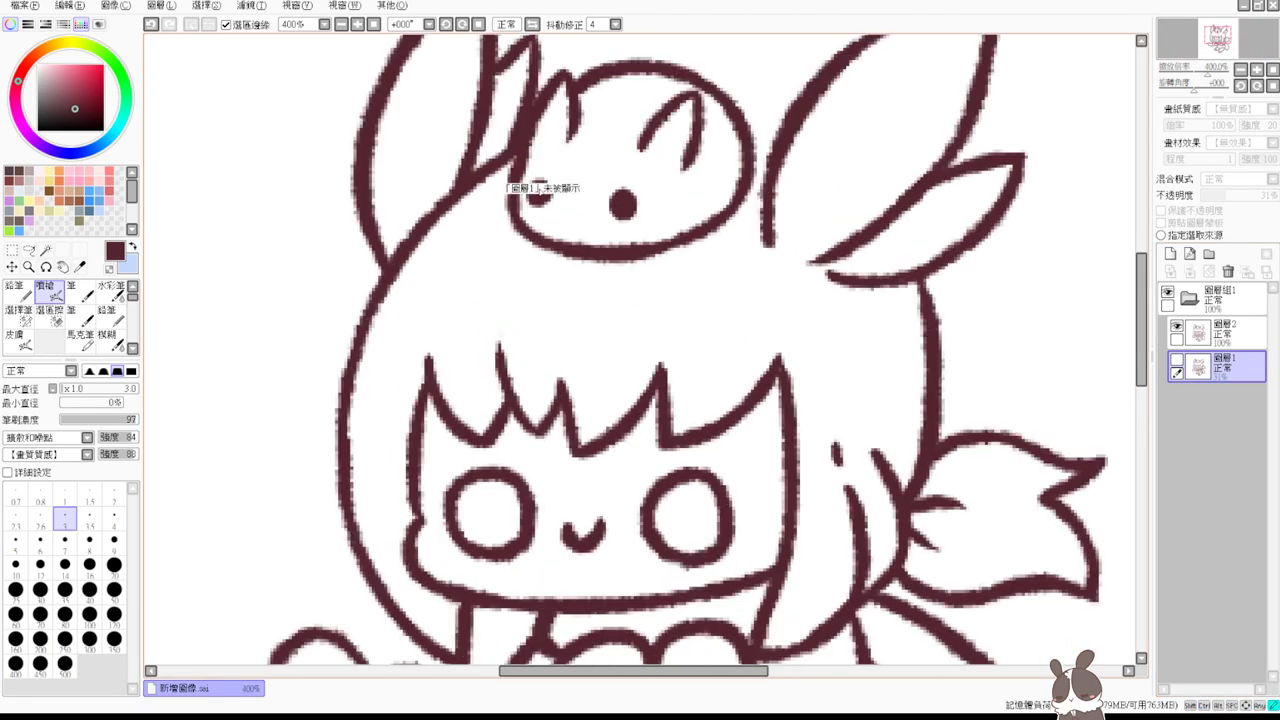
click(1205, 334)
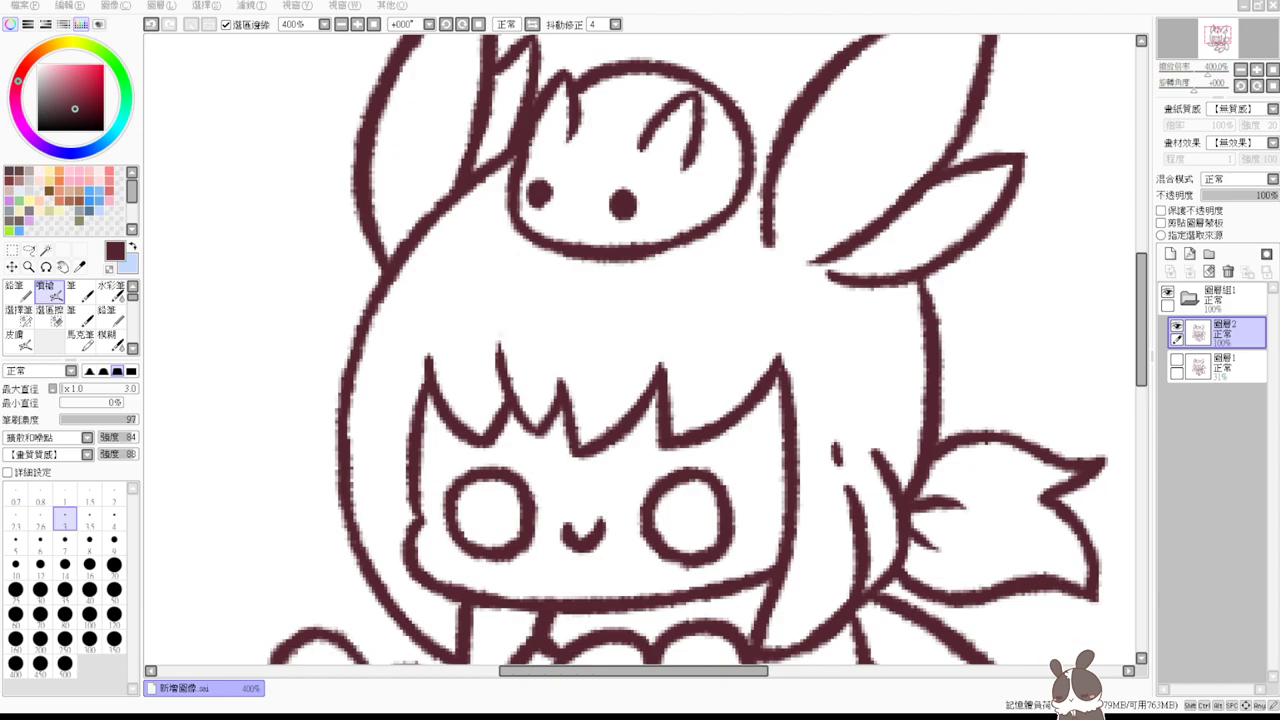
- Show sketch layer 圖層1 and trace the short line joining the head animal to the large ear beside it
key(ctrl+minus)
key(ctrl+plus)
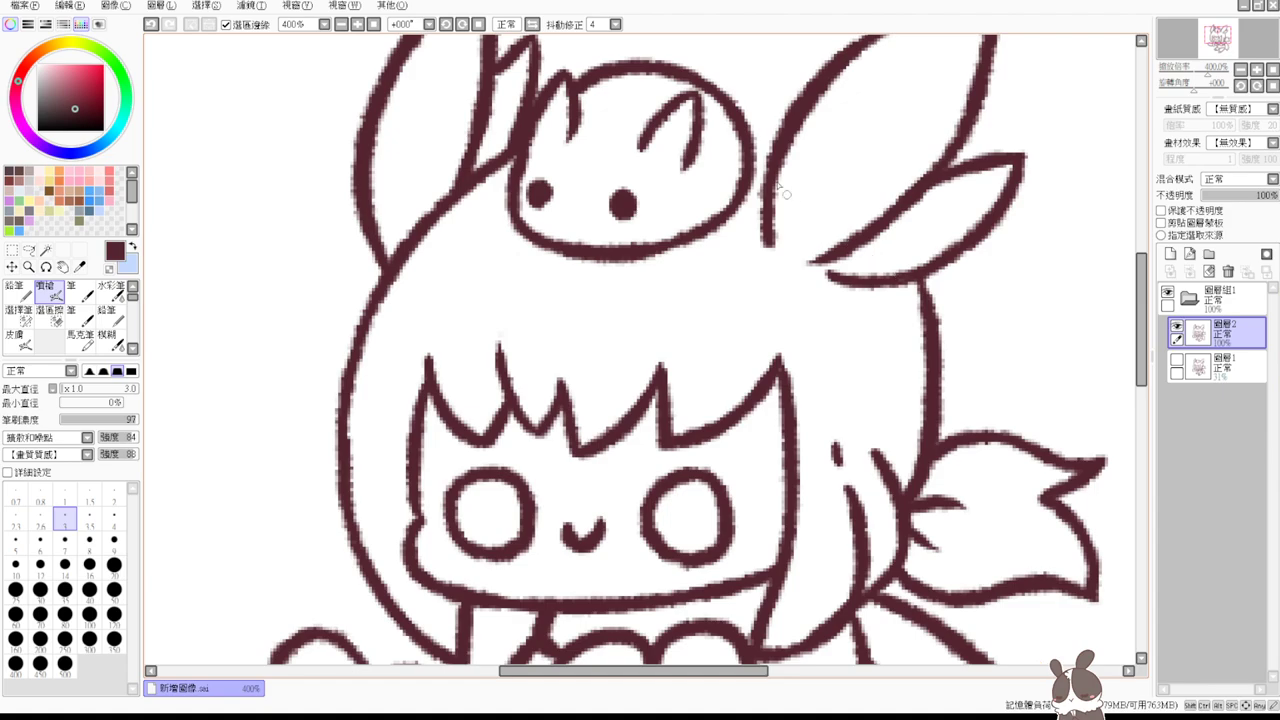
click(1176, 361)
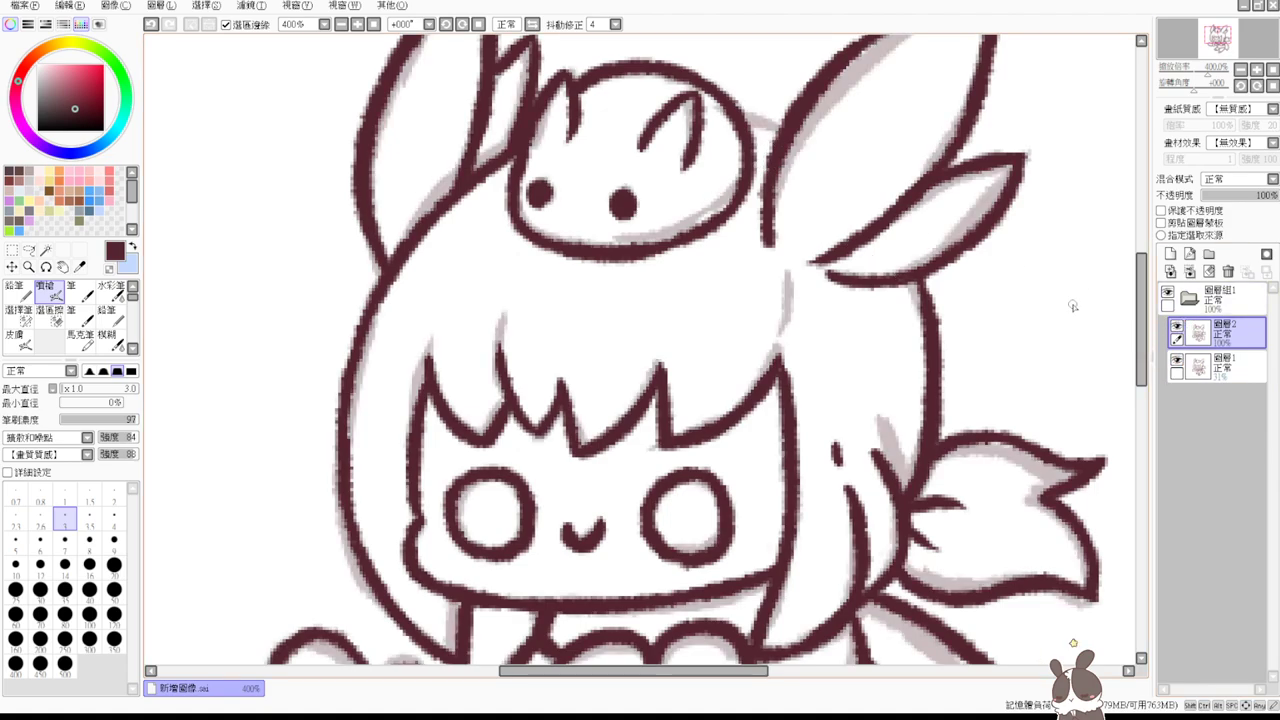
drag(742, 115, 772, 137)
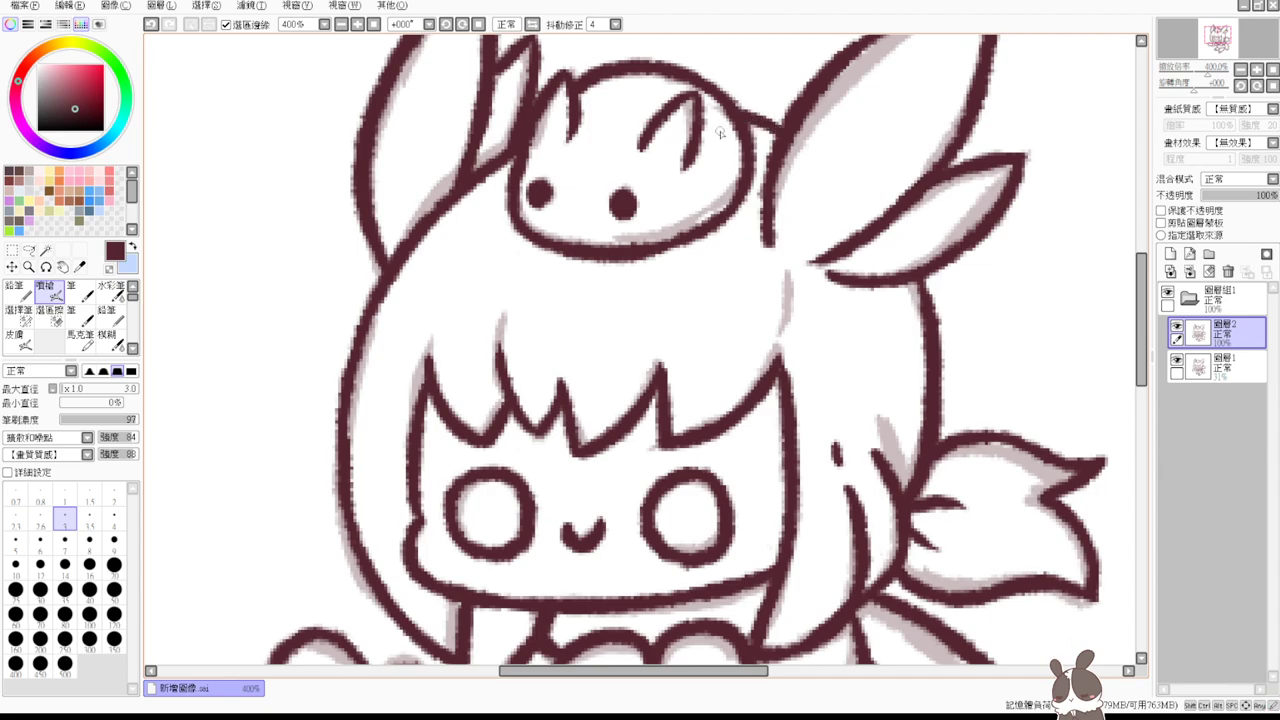
- Hide sketch layer 圖層1 so only the line art is displayed
click(373, 24)
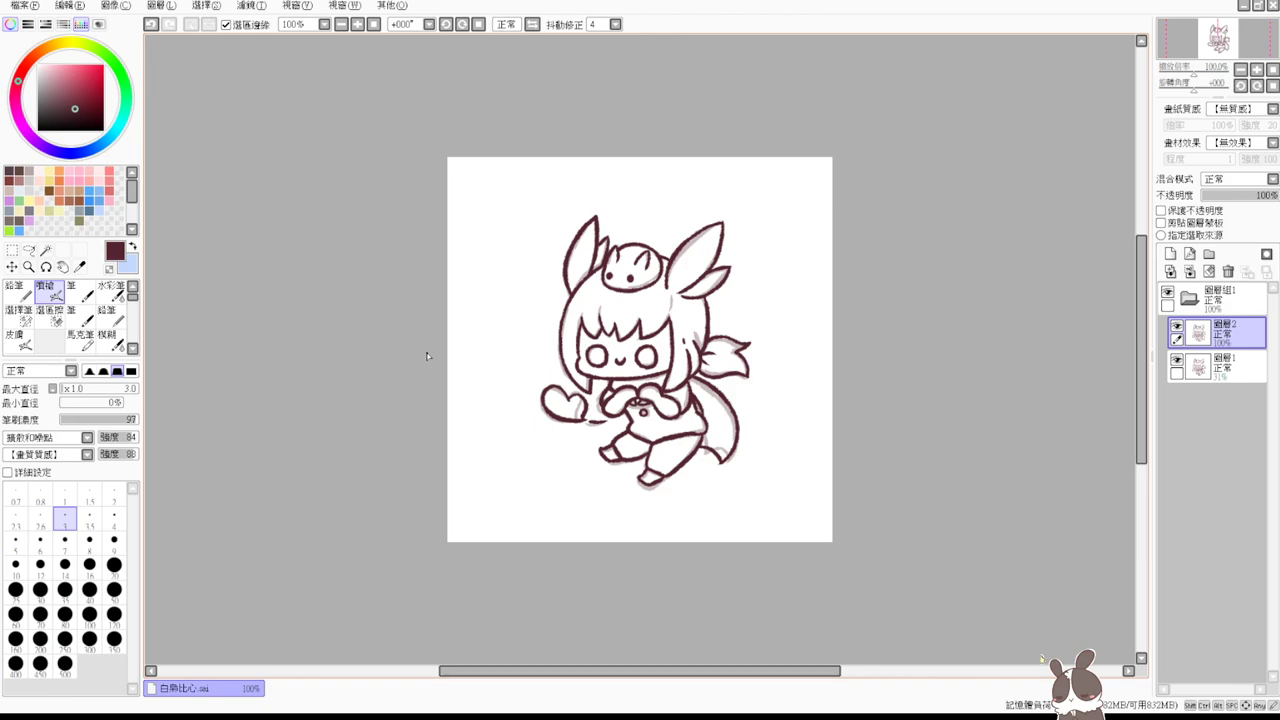
click(1176, 359)
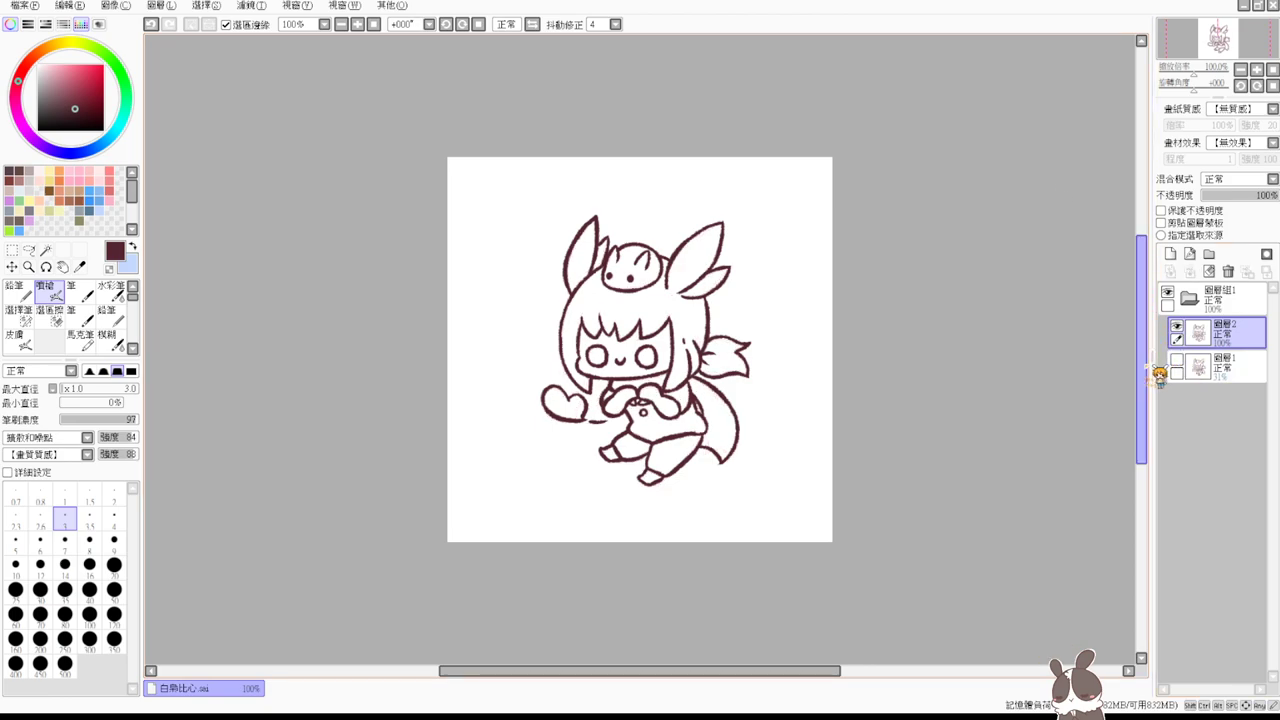
scroll(1135, 363, up, 2)
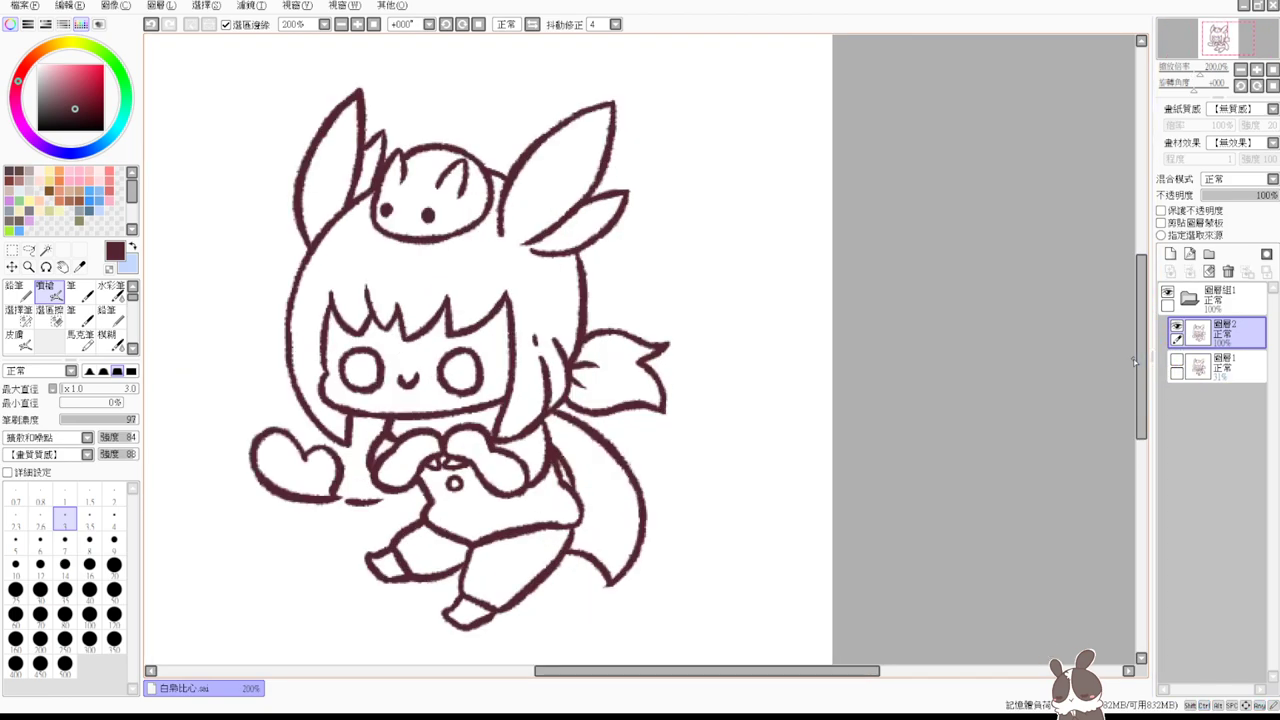
drag(766, 423, 812, 415)
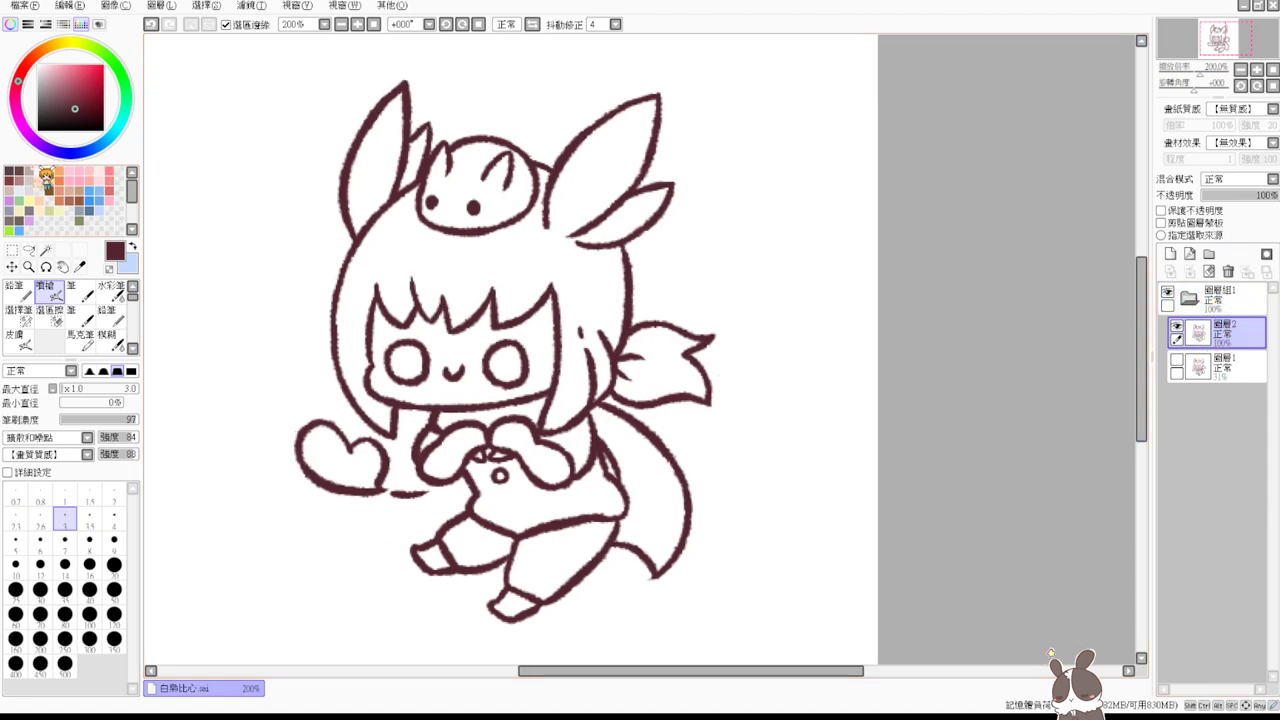
- Lock the opacity of 圖層2 and fill its line art with the greyish-brown swatch
click(20, 172)
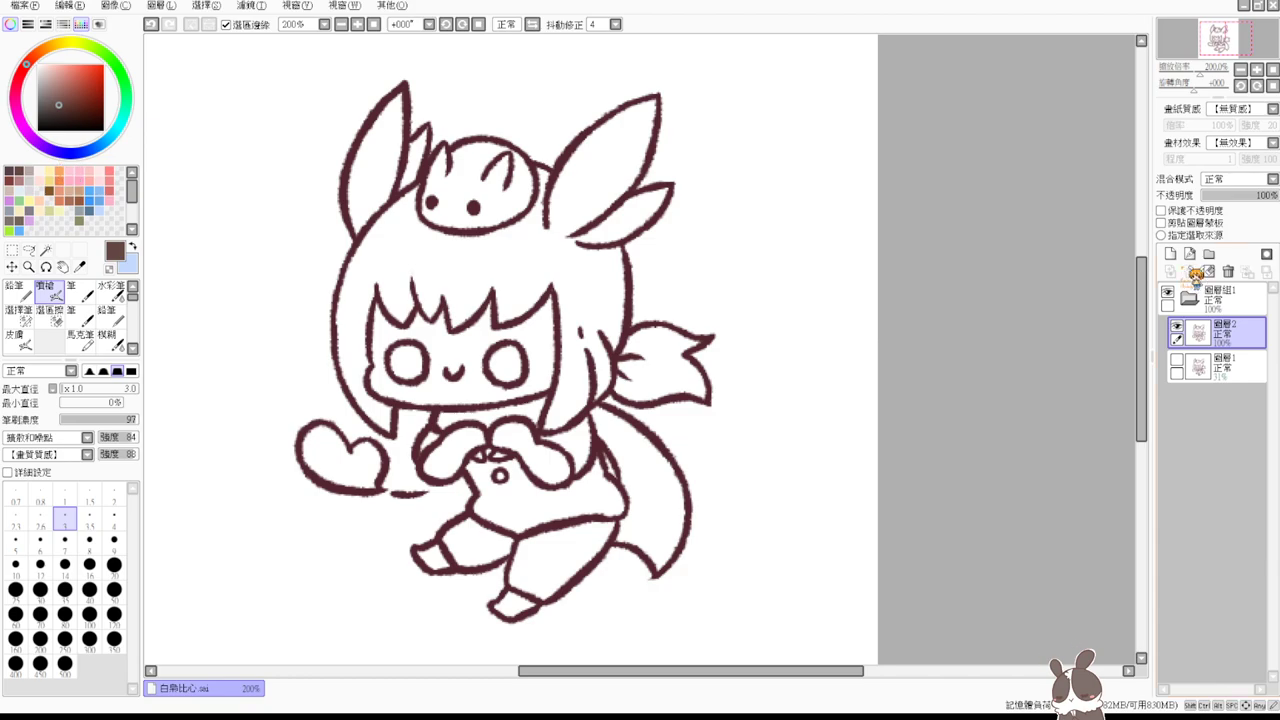
click(1171, 213)
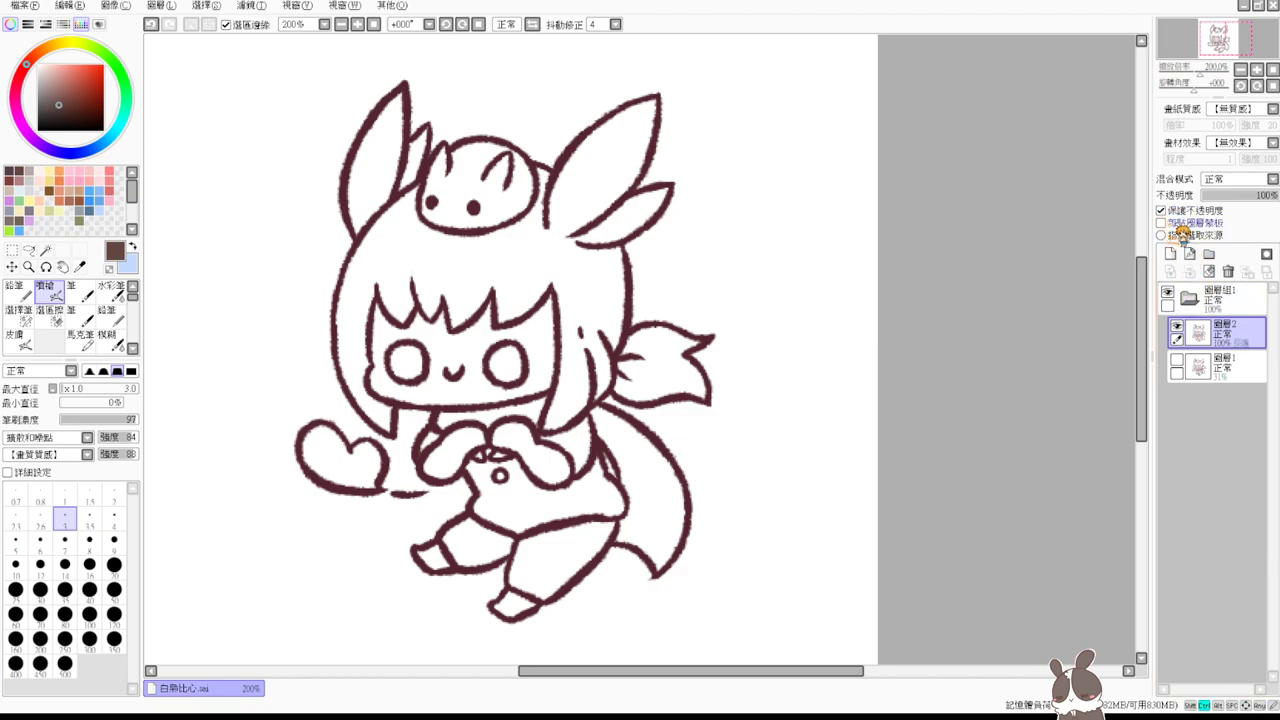
key(ctrl+f)
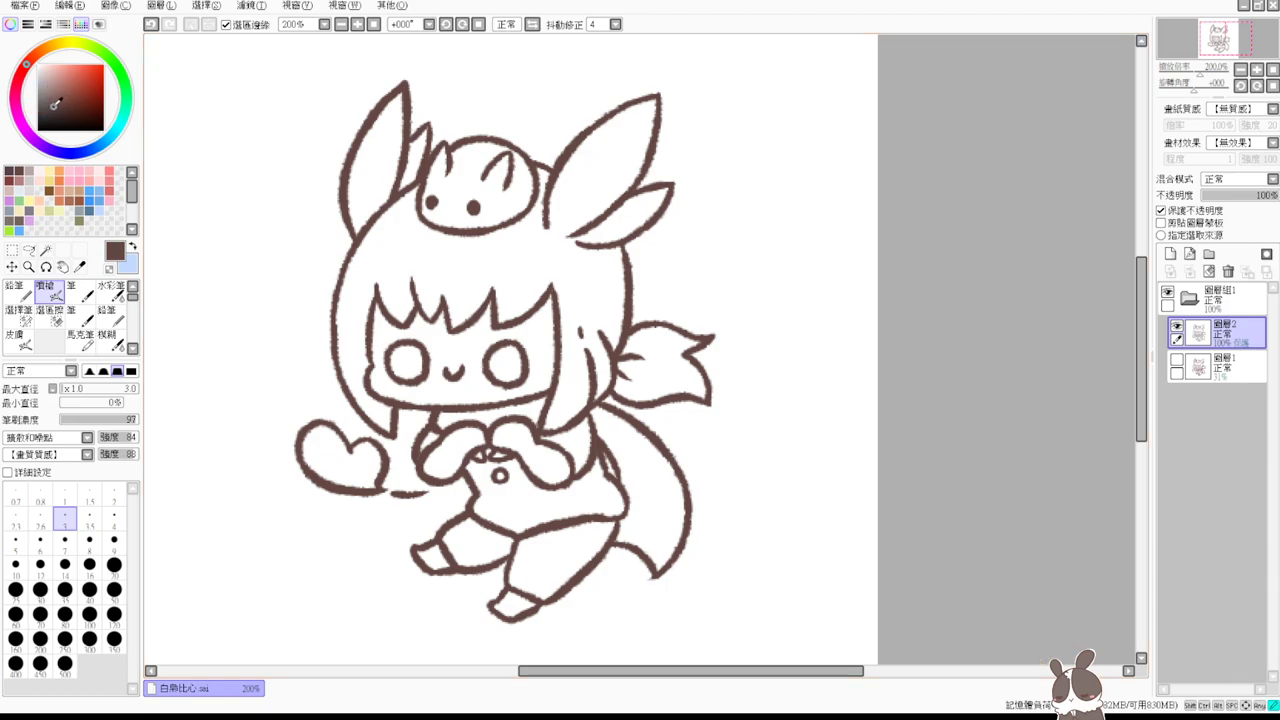
- Try lighter and darker browns as the fill colour of the line art on 圖層2
key(ctrl)
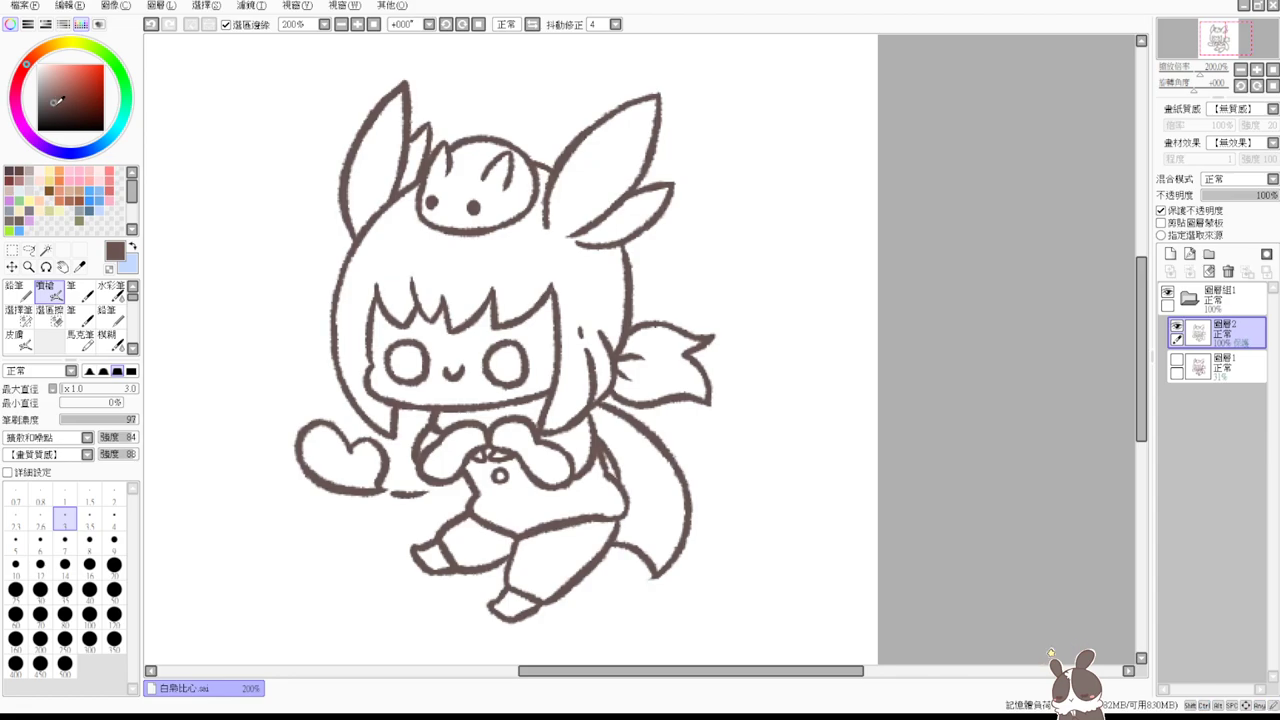
click(61, 107)
key(ctrl+f)
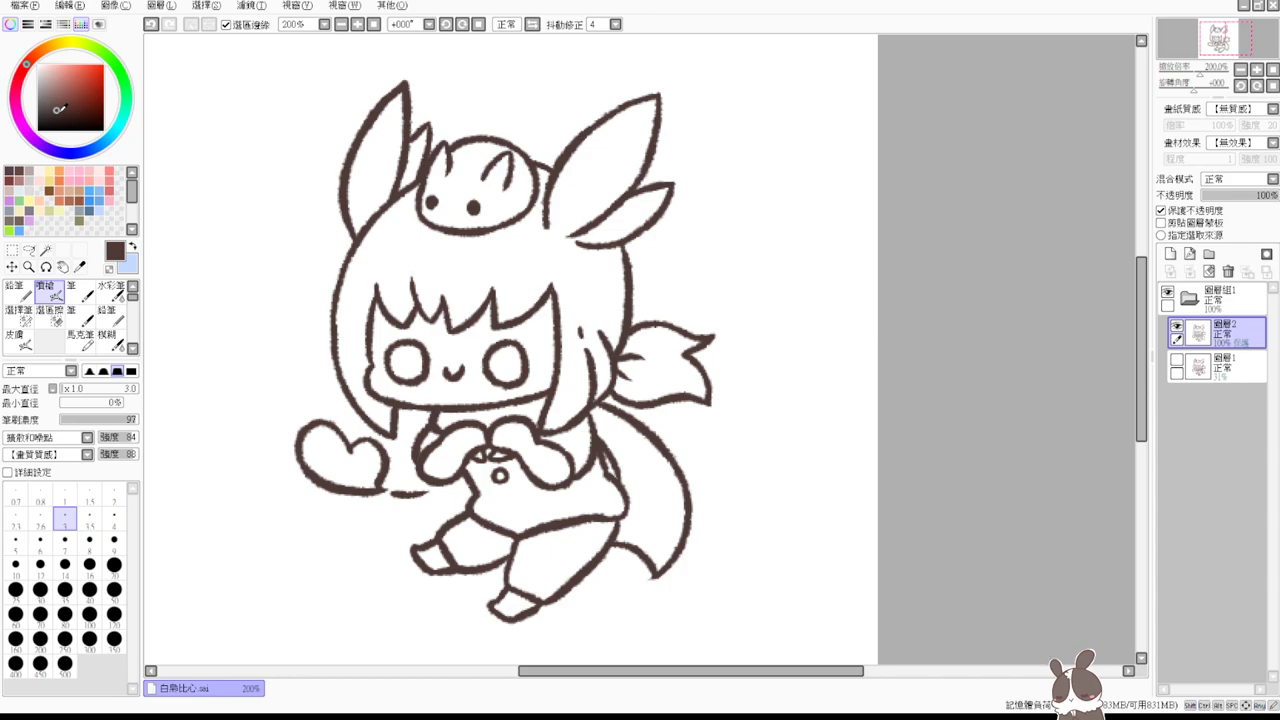
click(58, 105)
key(ctrl+f)
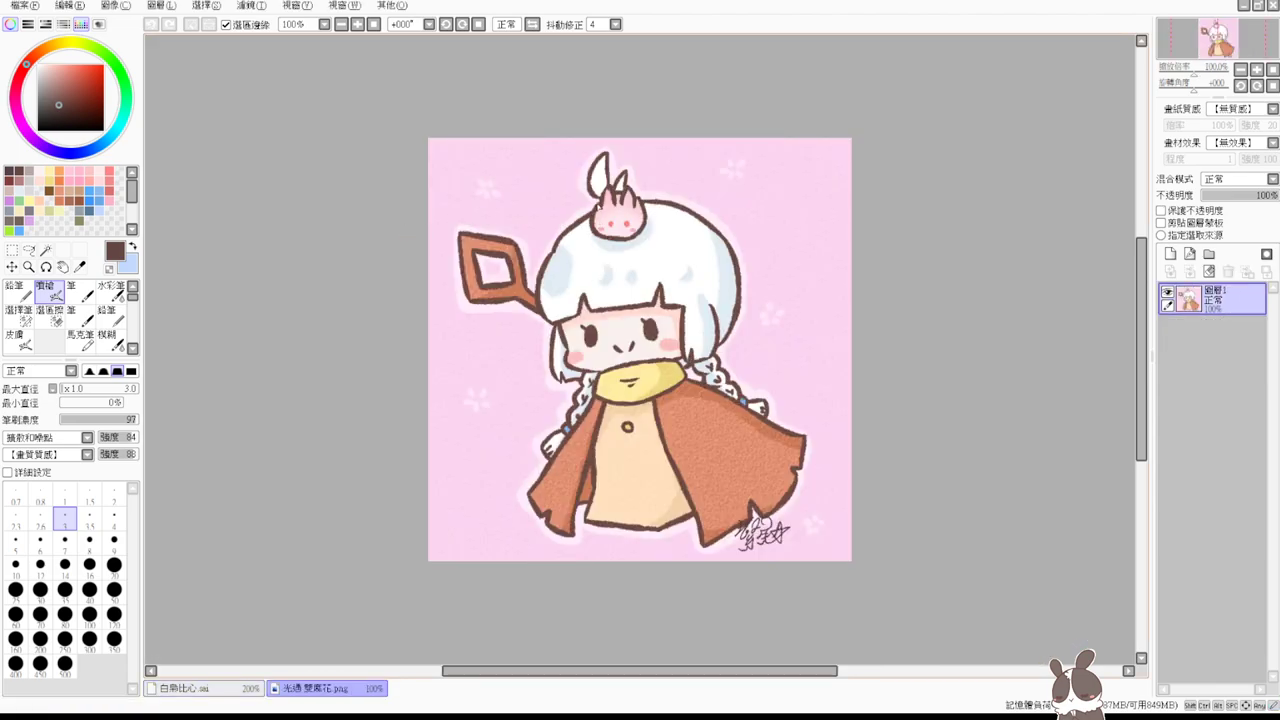
- Sample the brown outline colour from the finished illustration with the pink background
click(1002, 265)
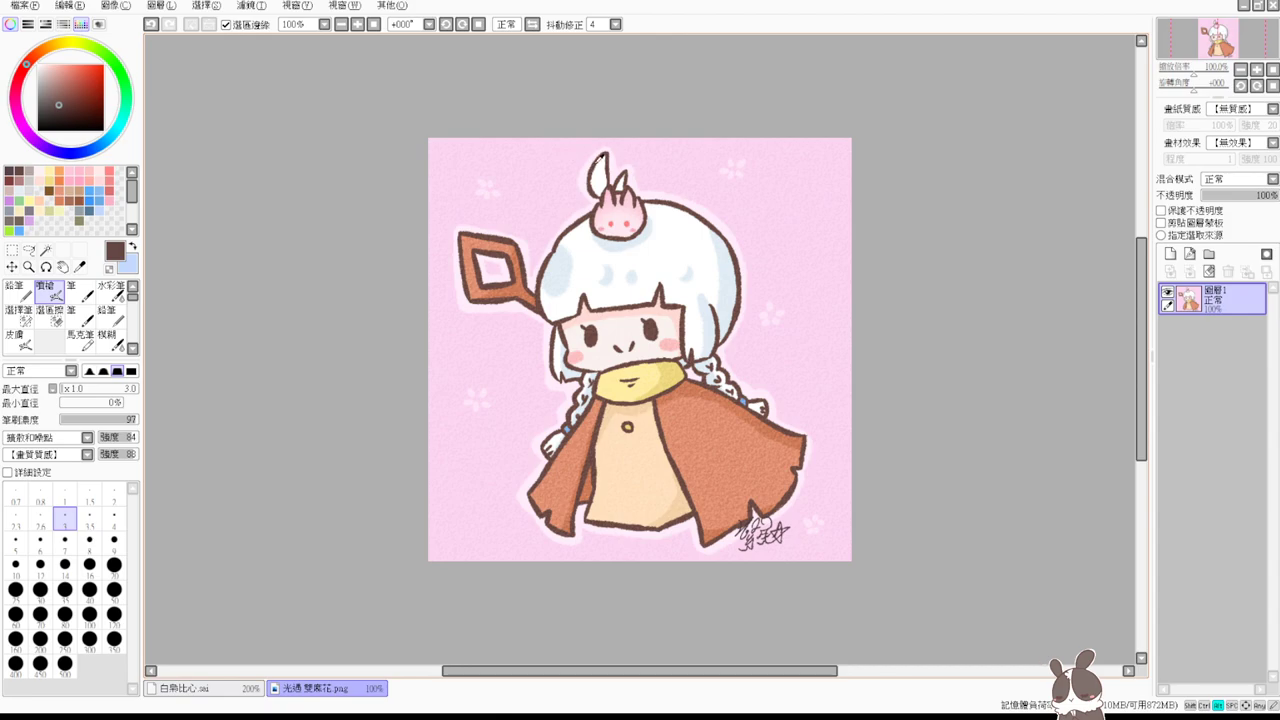
alt+click(600, 157)
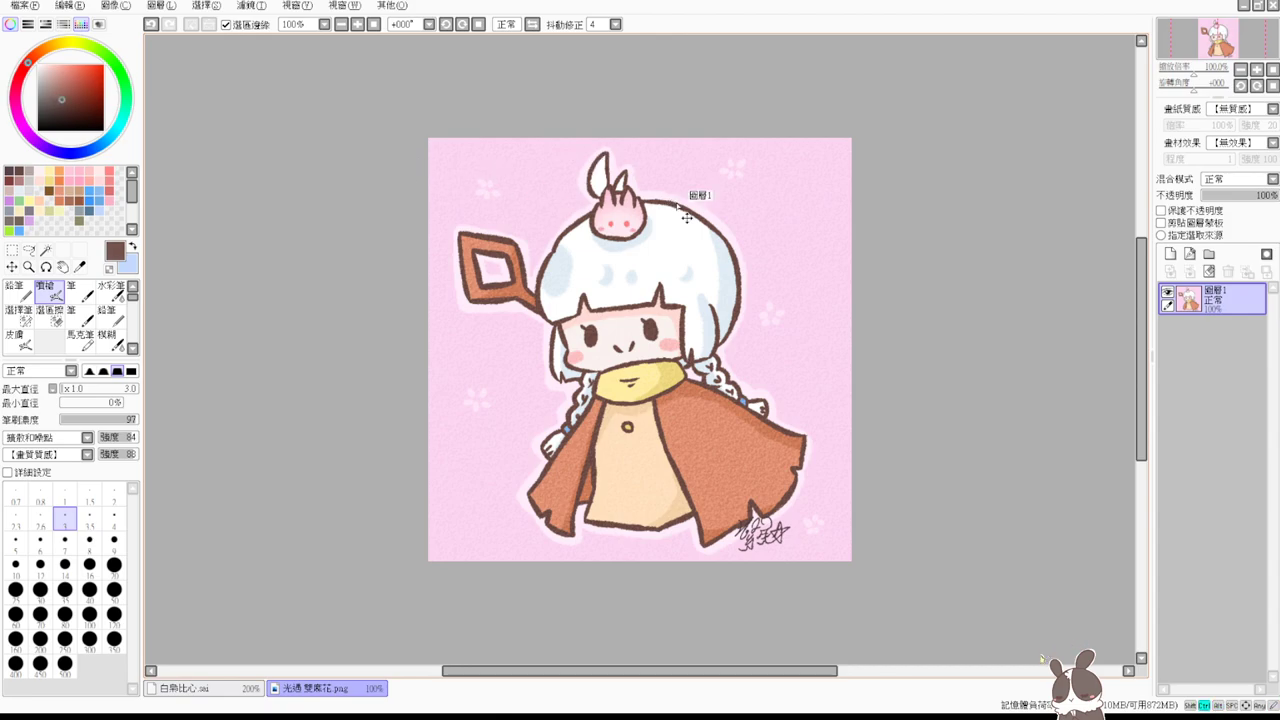
scroll(683, 197, up, 1)
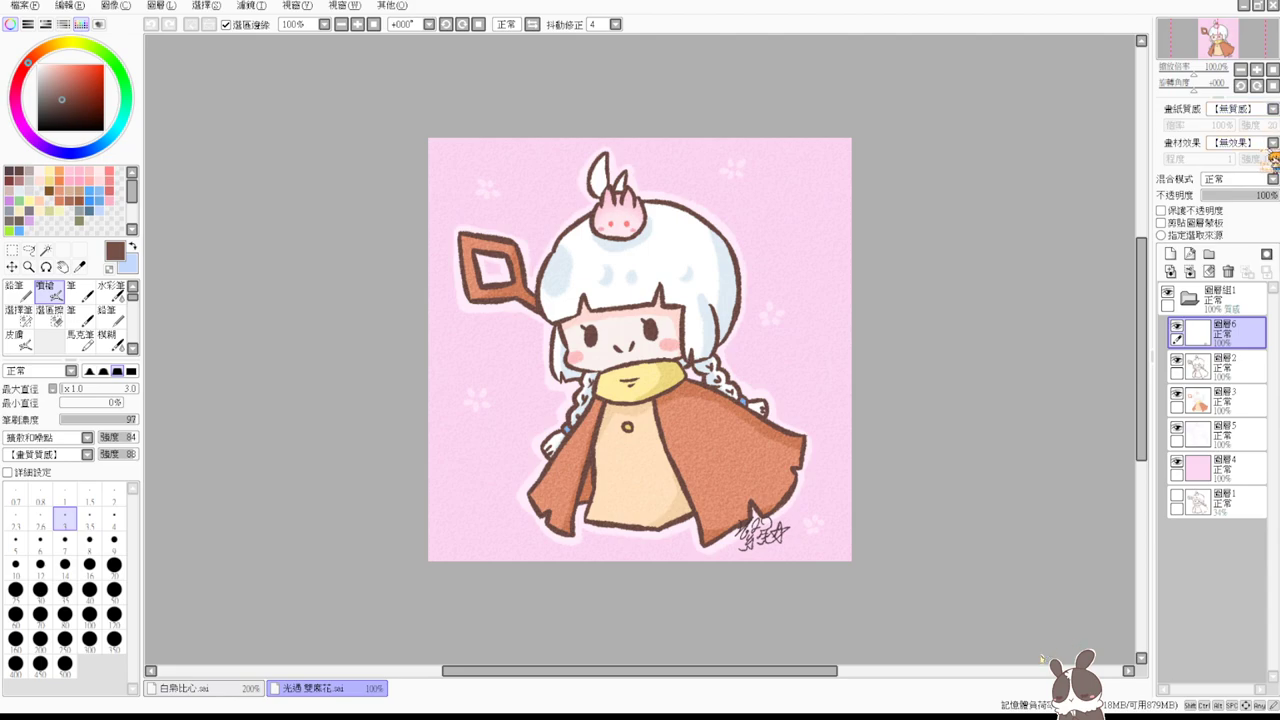
- In the reference illustration, adjust the 水彩1 paper texture strength of group 圖層組1 and set the texture to 【無質感】
key(ctrl)
scroll(1042, 226, up, 2)
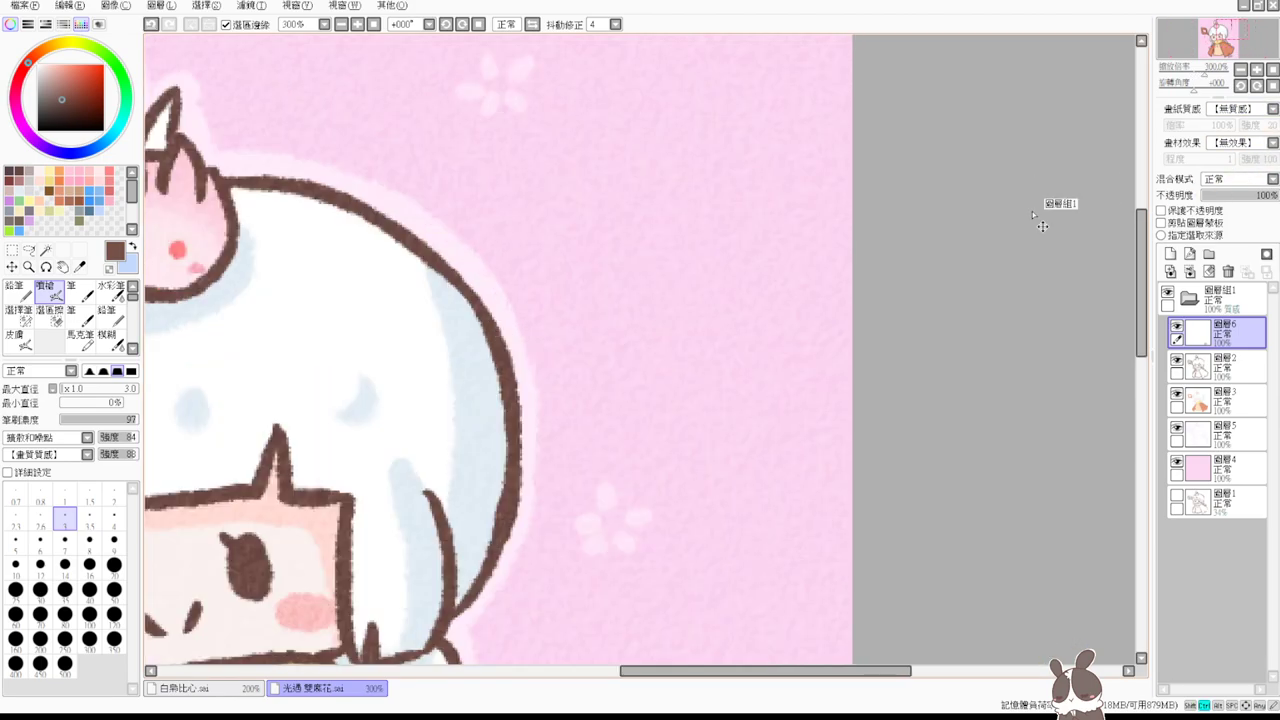
click(1215, 297)
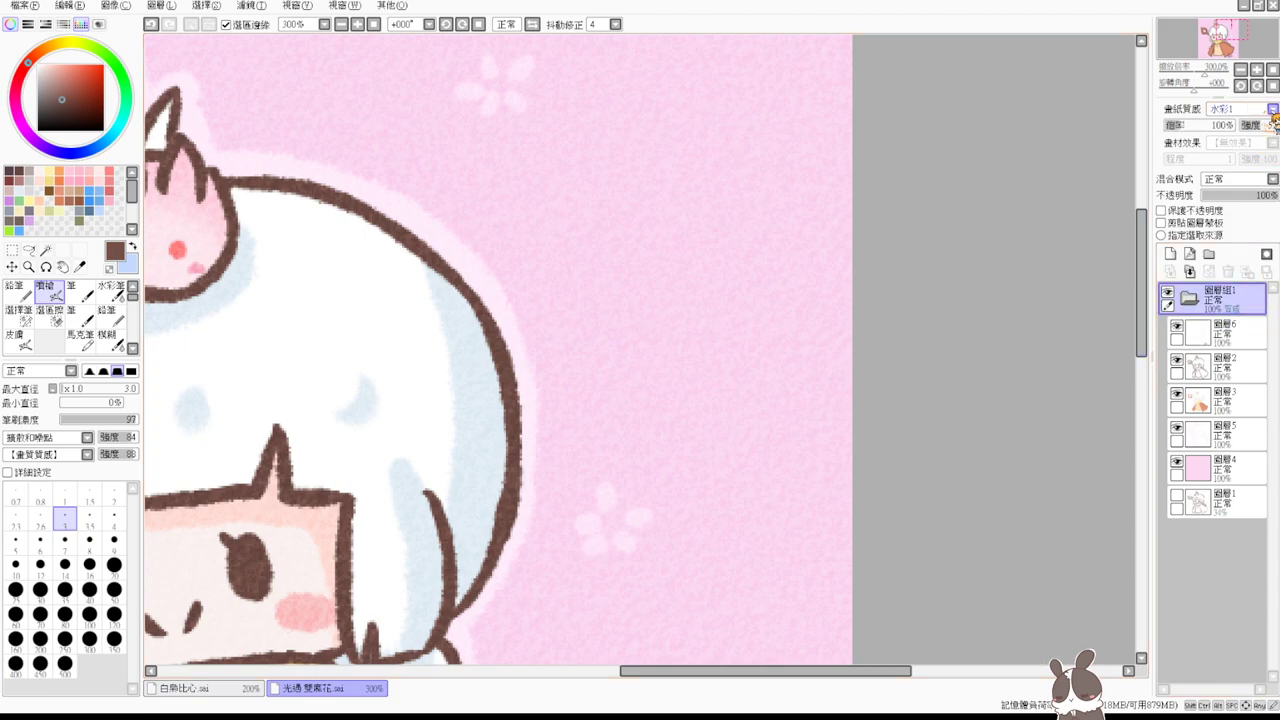
drag(1259, 129, 1254, 128)
click(1271, 109)
click(1256, 121)
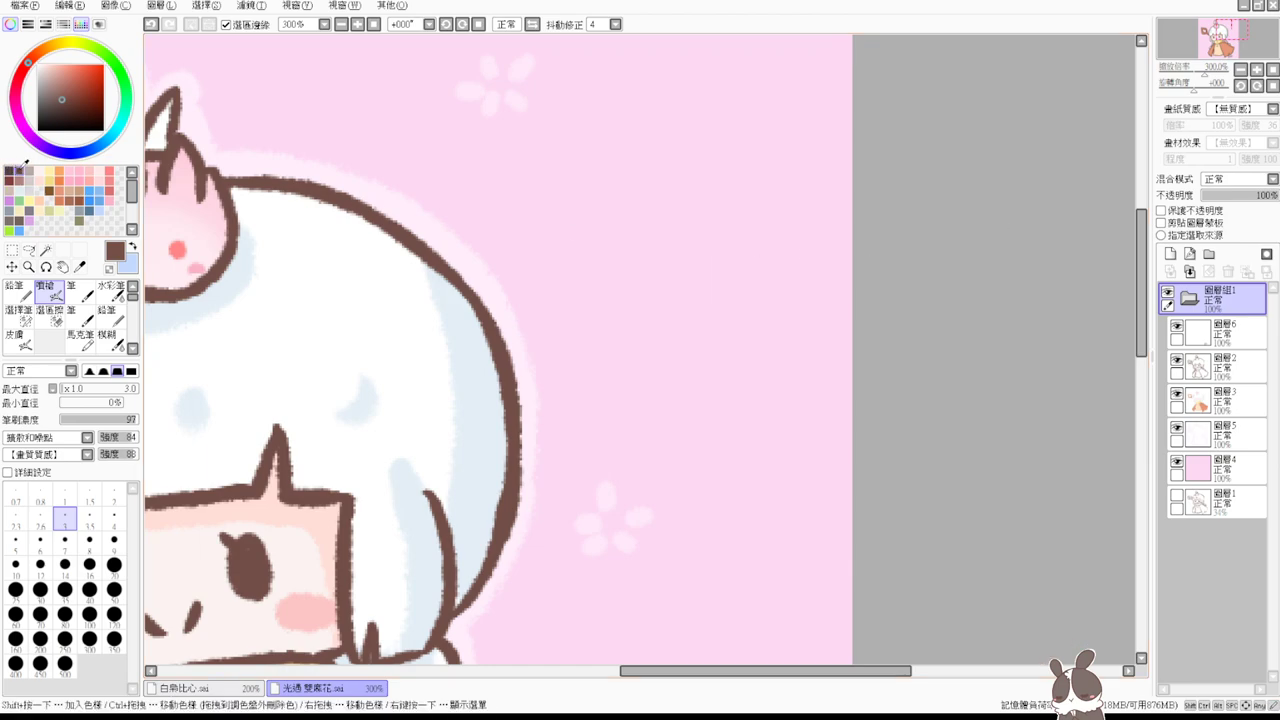
- Store the sampled brown as a colour swatch and refill the line art on 圖層2 of 白鳥比心.sai with it
click(19, 172)
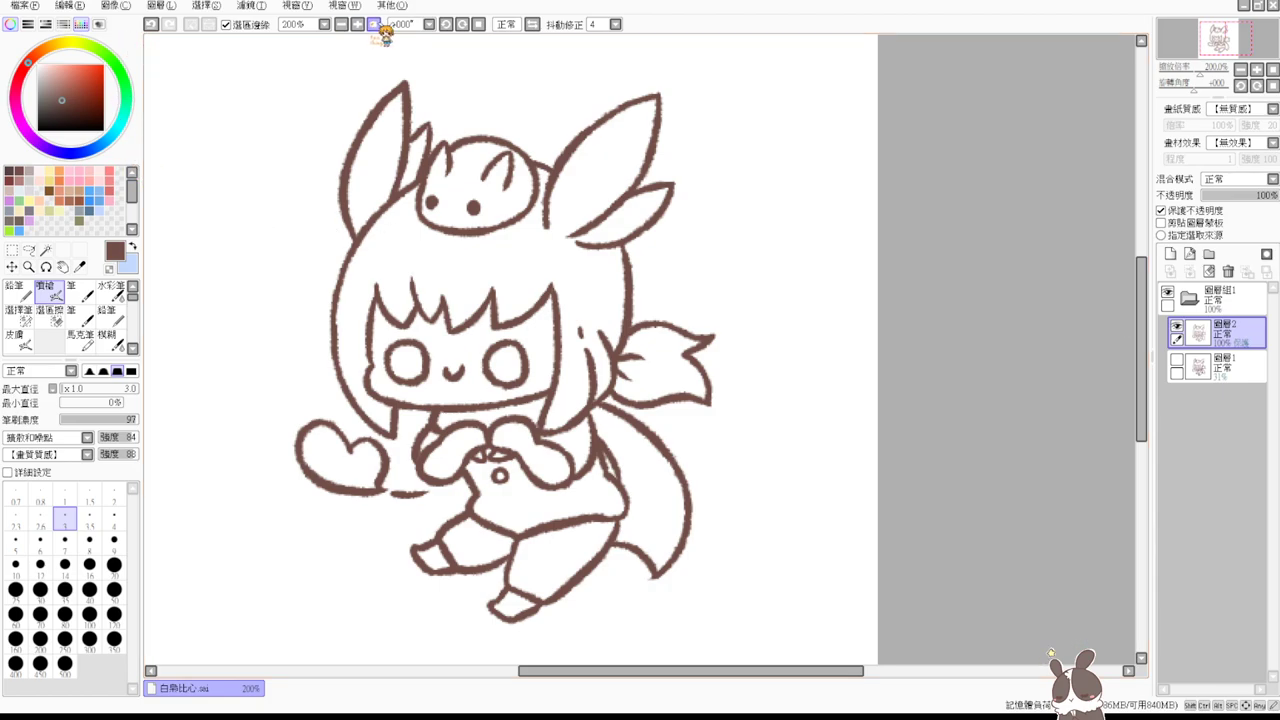
- Select the hair, all the ear shapes and the ponytail with the Magic Wand, using the visible image as source
click(357, 24)
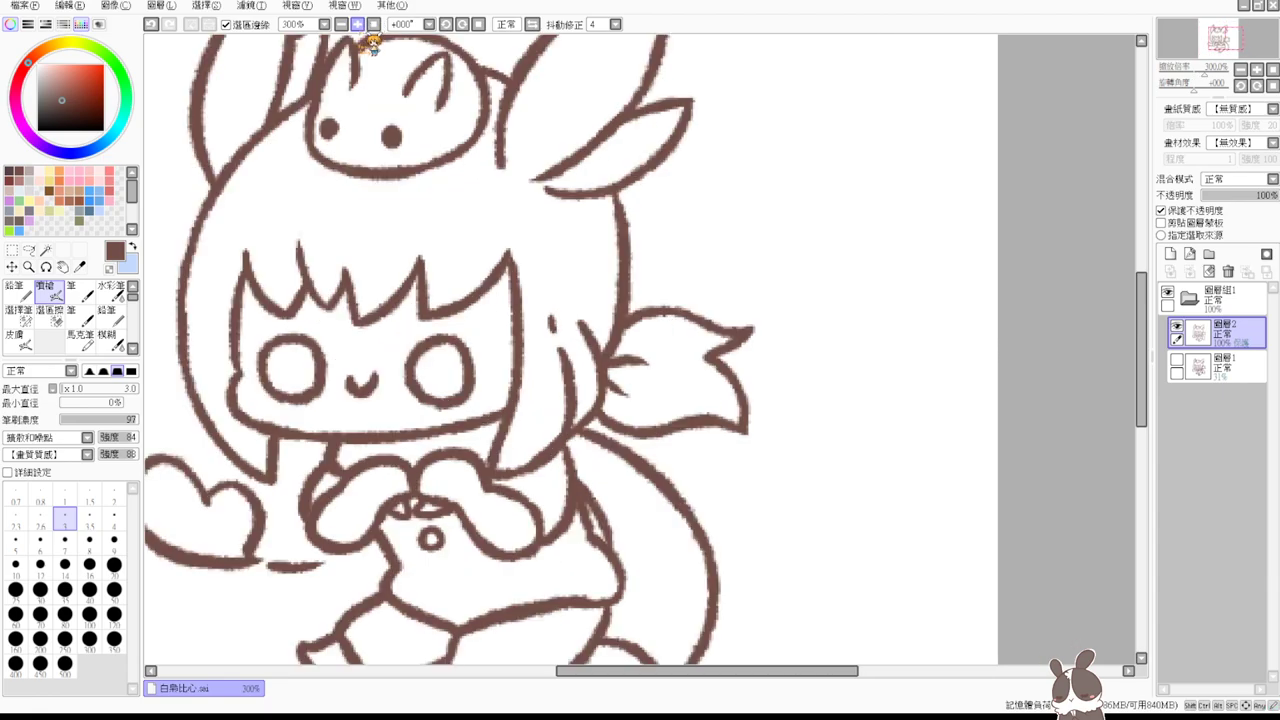
drag(538, 281, 735, 407)
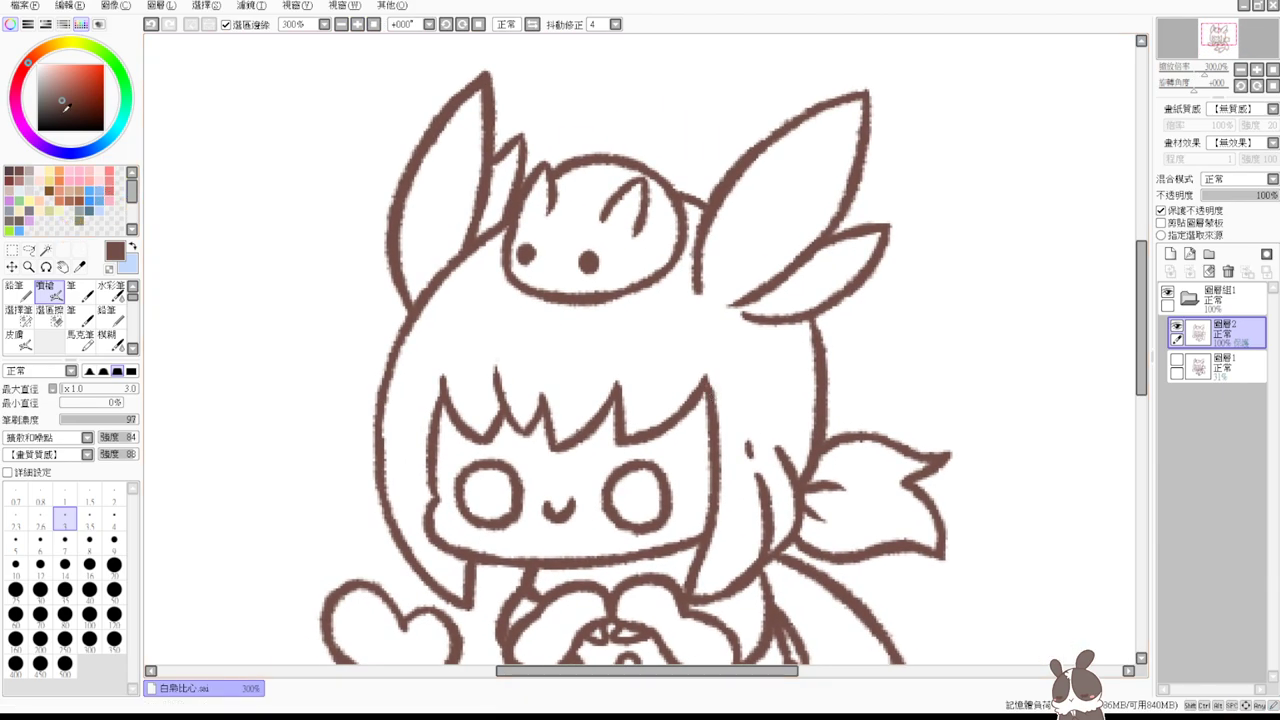
click(45, 249)
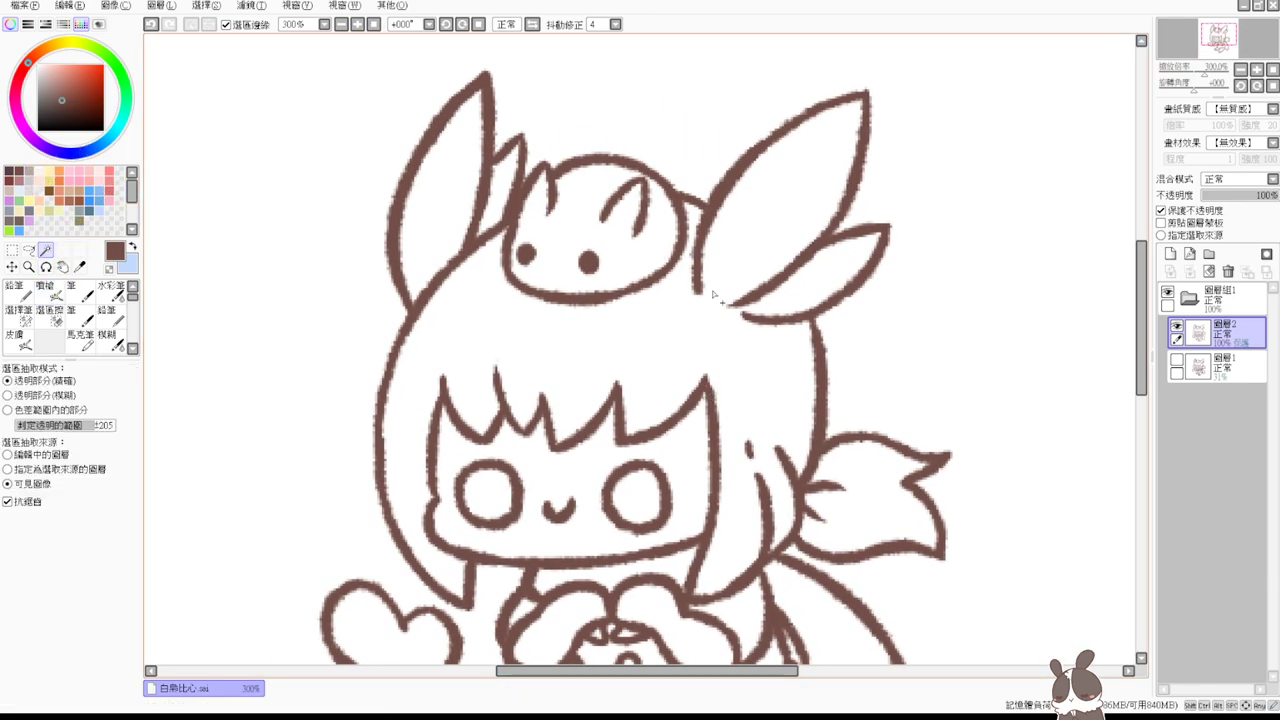
click(686, 338)
click(432, 229)
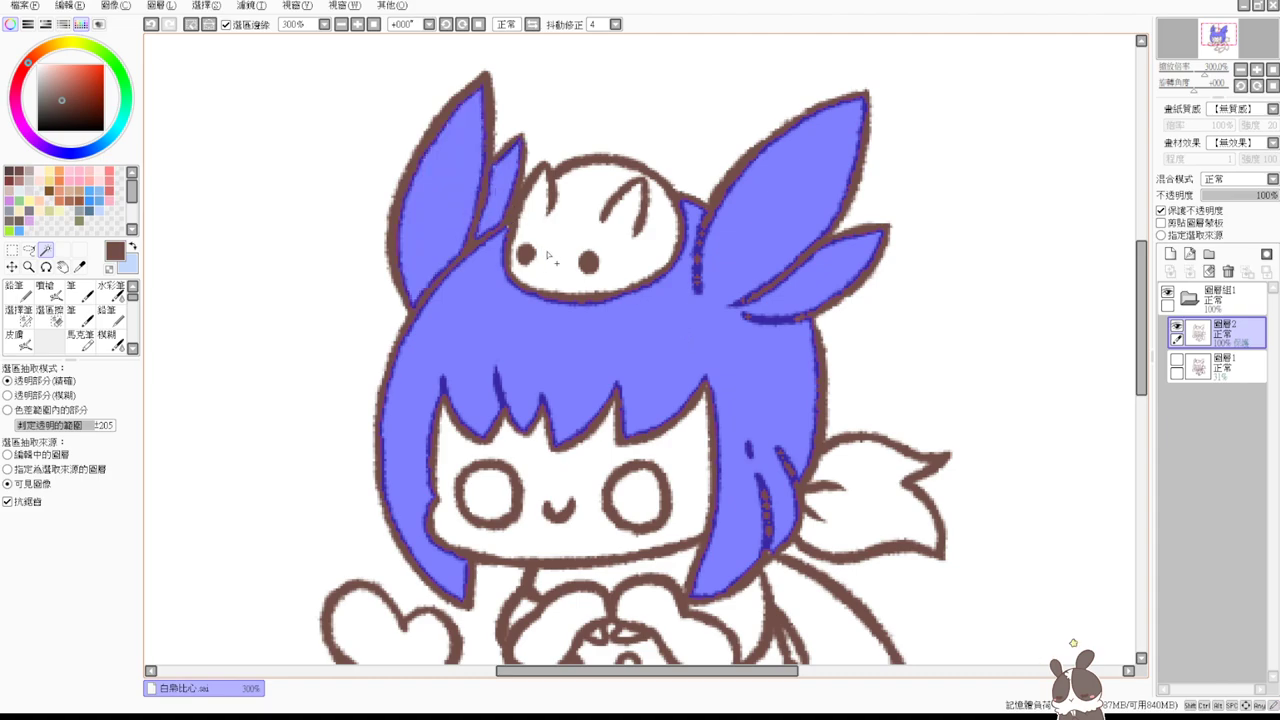
click(863, 489)
drag(837, 514, 845, 494)
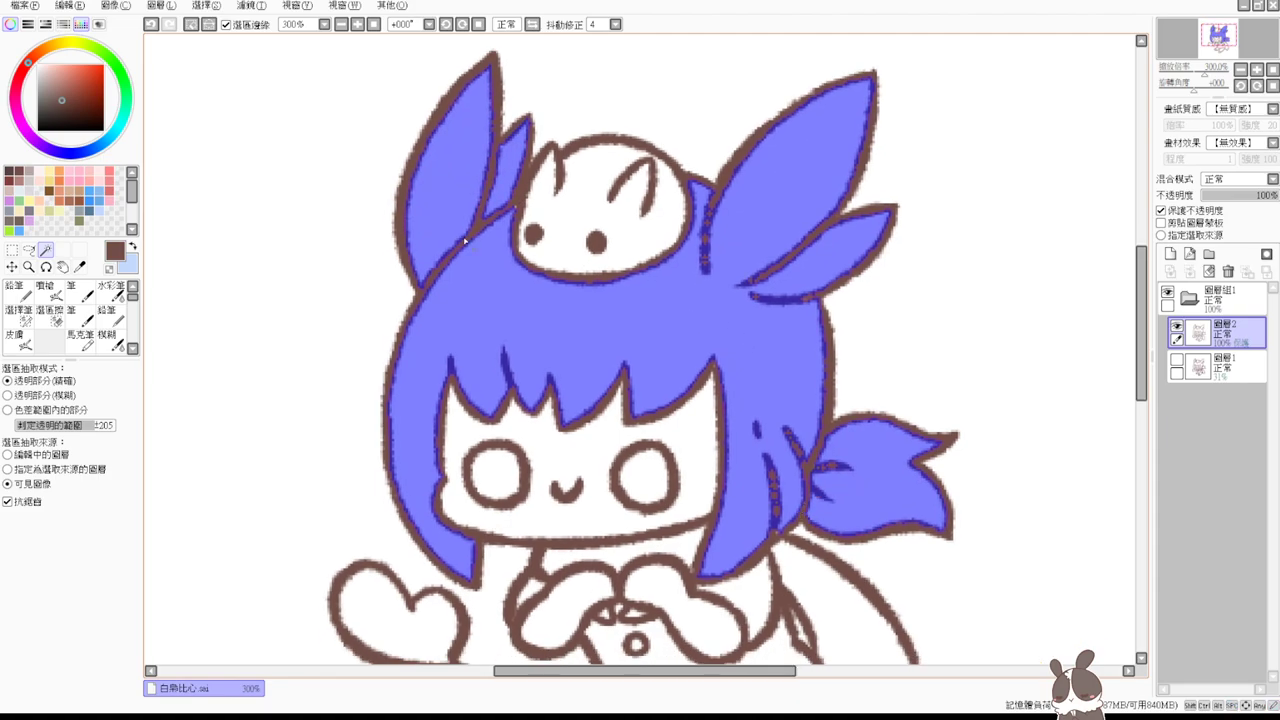
- Turn off 保護不透明度 on the line-art layer 圖層2 and add a new layer directly above 圖層1
click(24, 317)
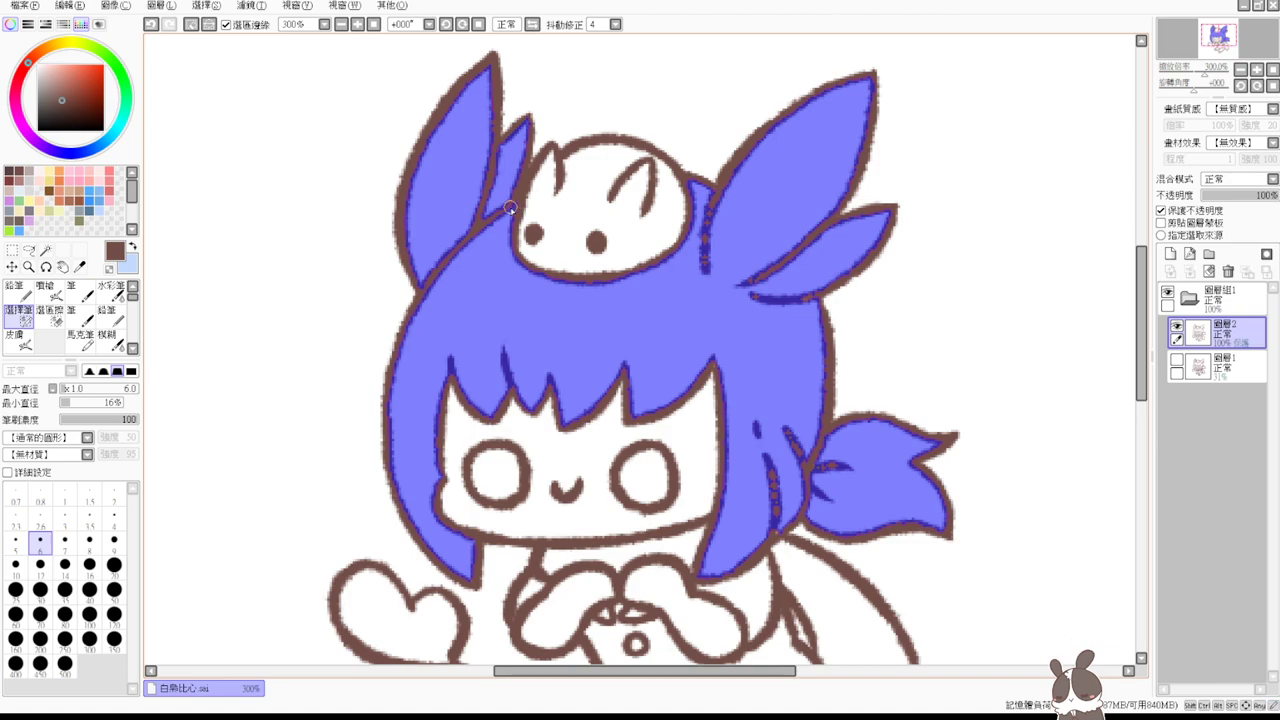
click(58, 177)
click(45, 290)
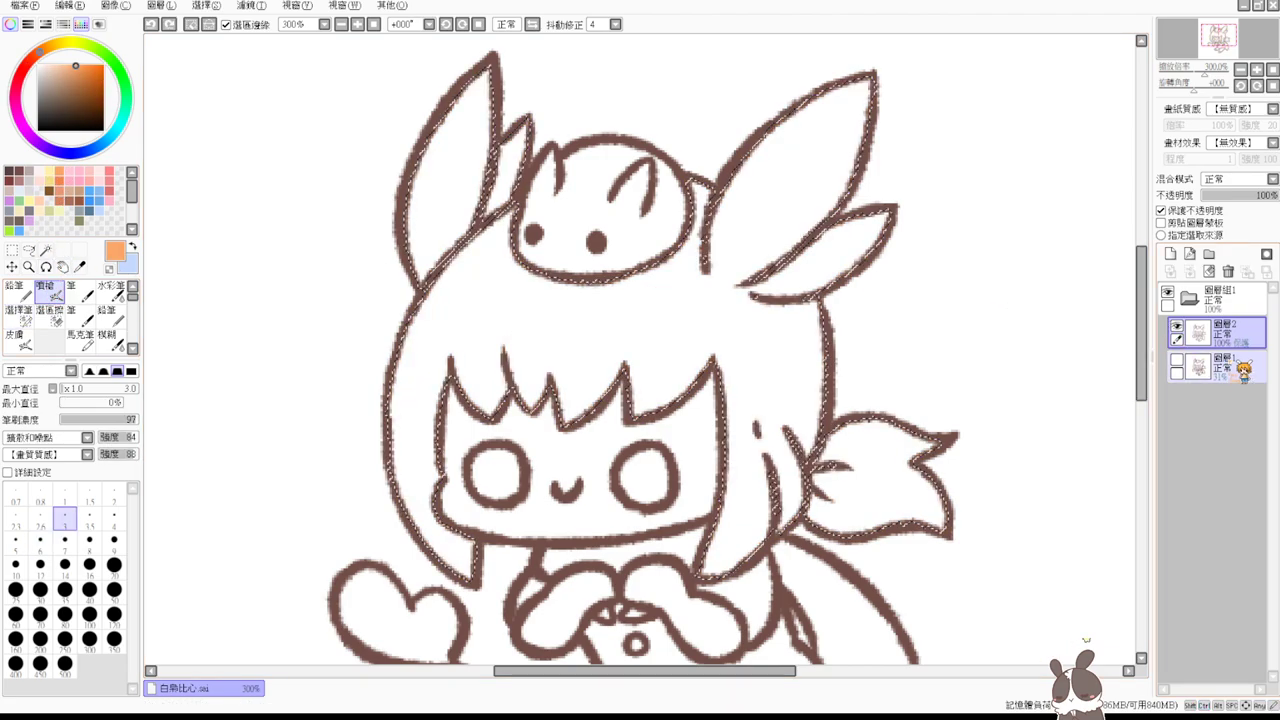
click(1162, 222)
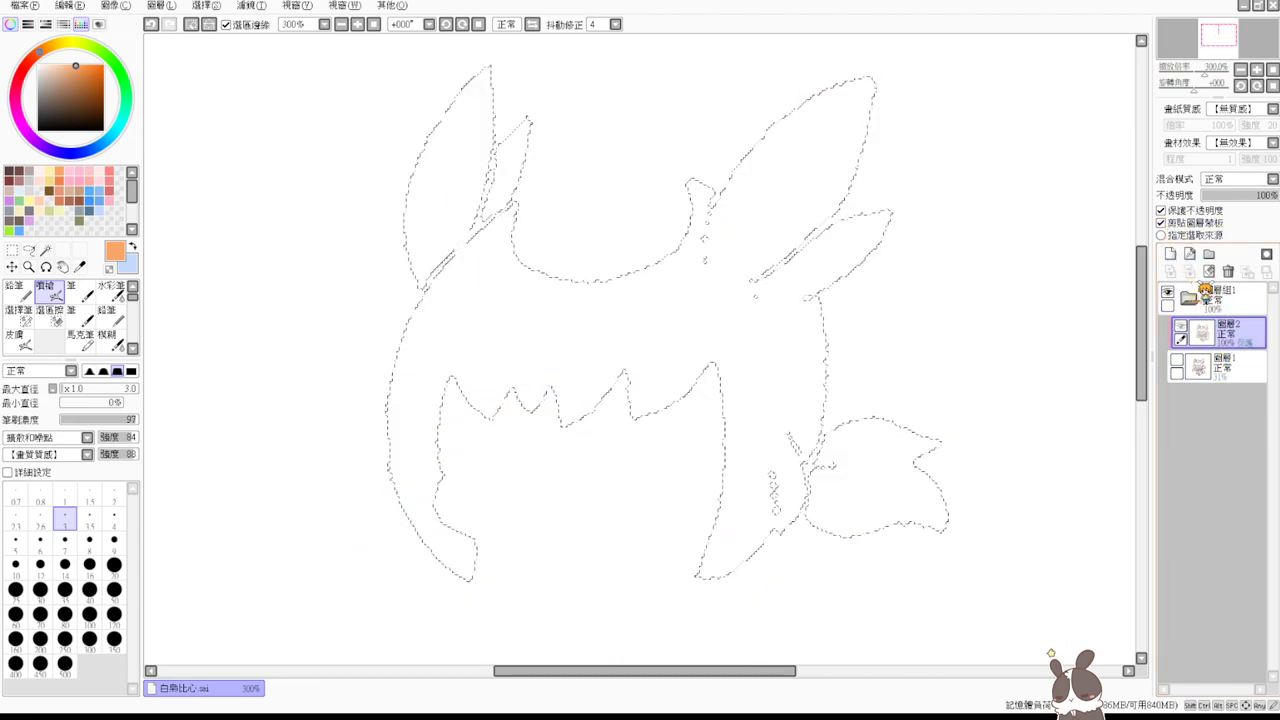
click(1178, 222)
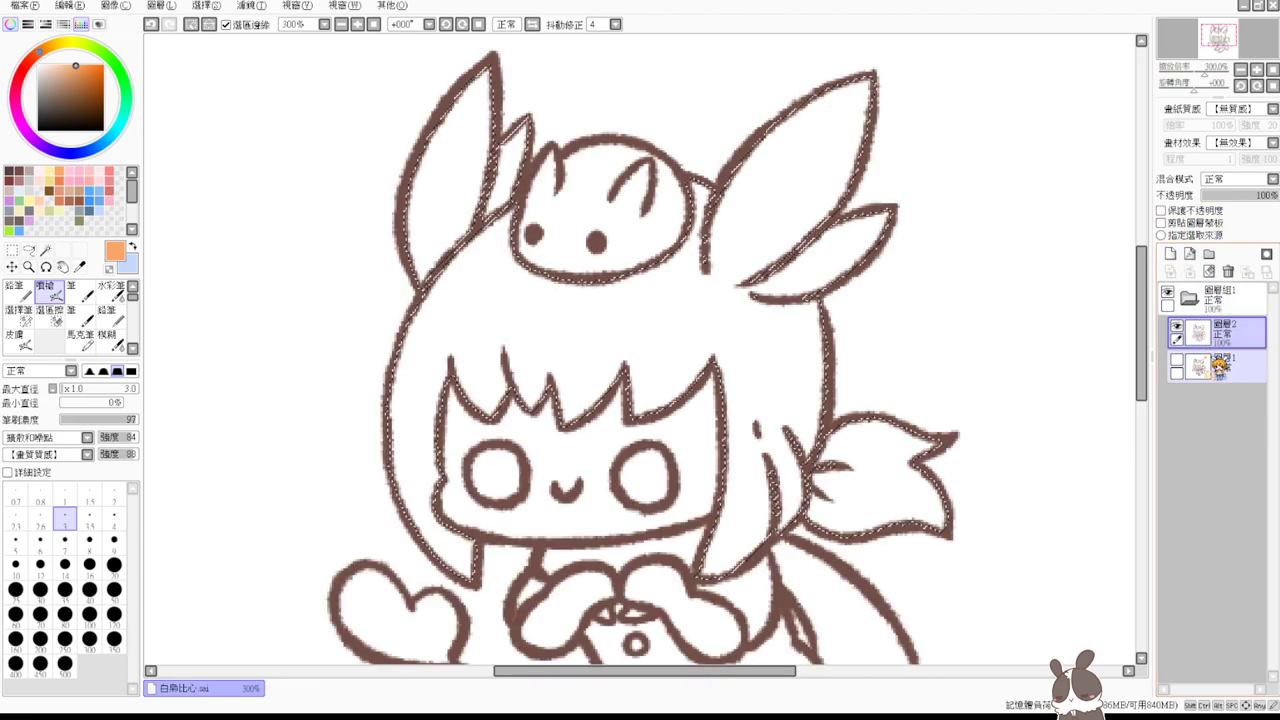
click(1216, 364)
click(1171, 254)
key(ctrl+f)
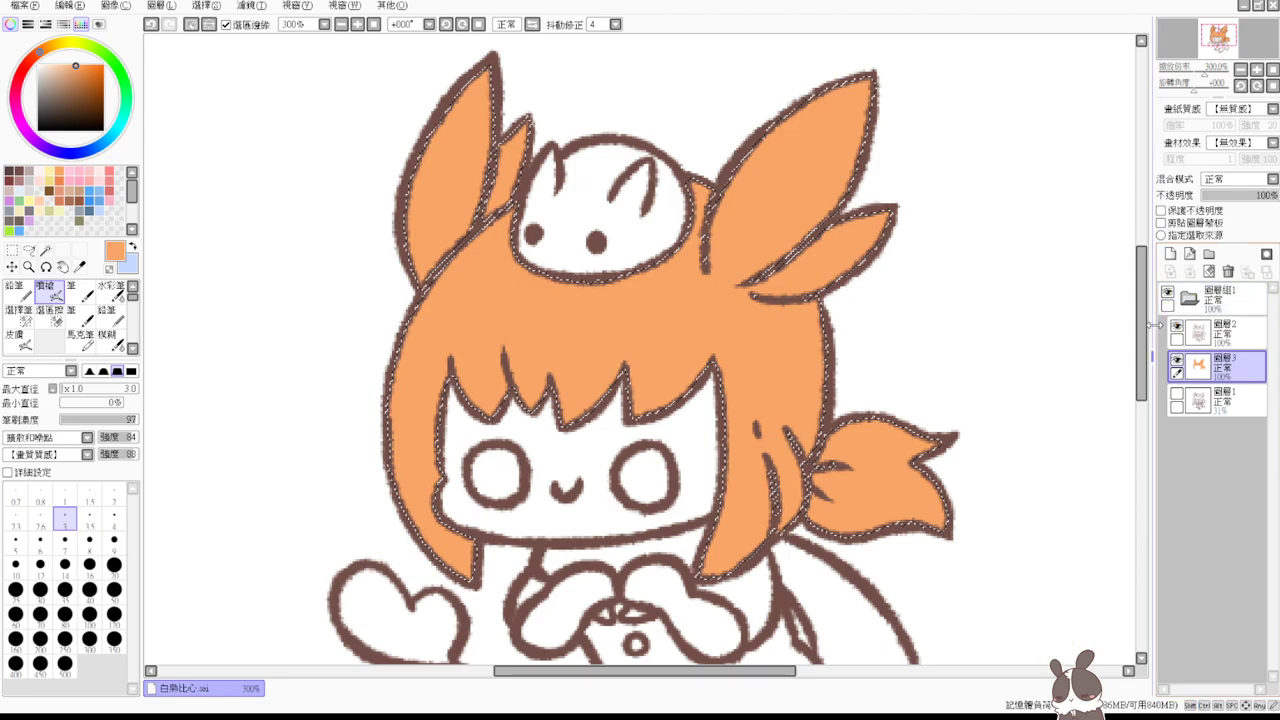
drag(58, 80, 8, 20)
key(ctrl+z)
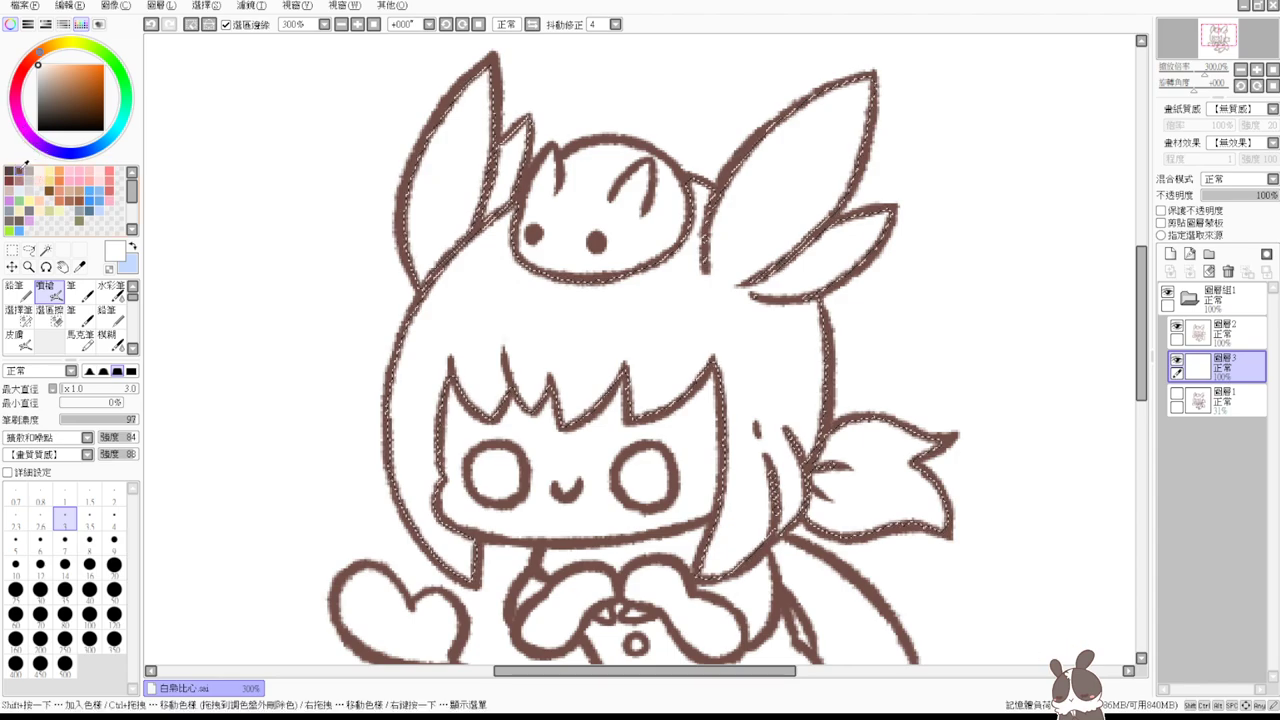
- Shade the edges of the ear shapes on 圖層3 with the airbrush in pale blue-grey at brush size 9
click(33, 196)
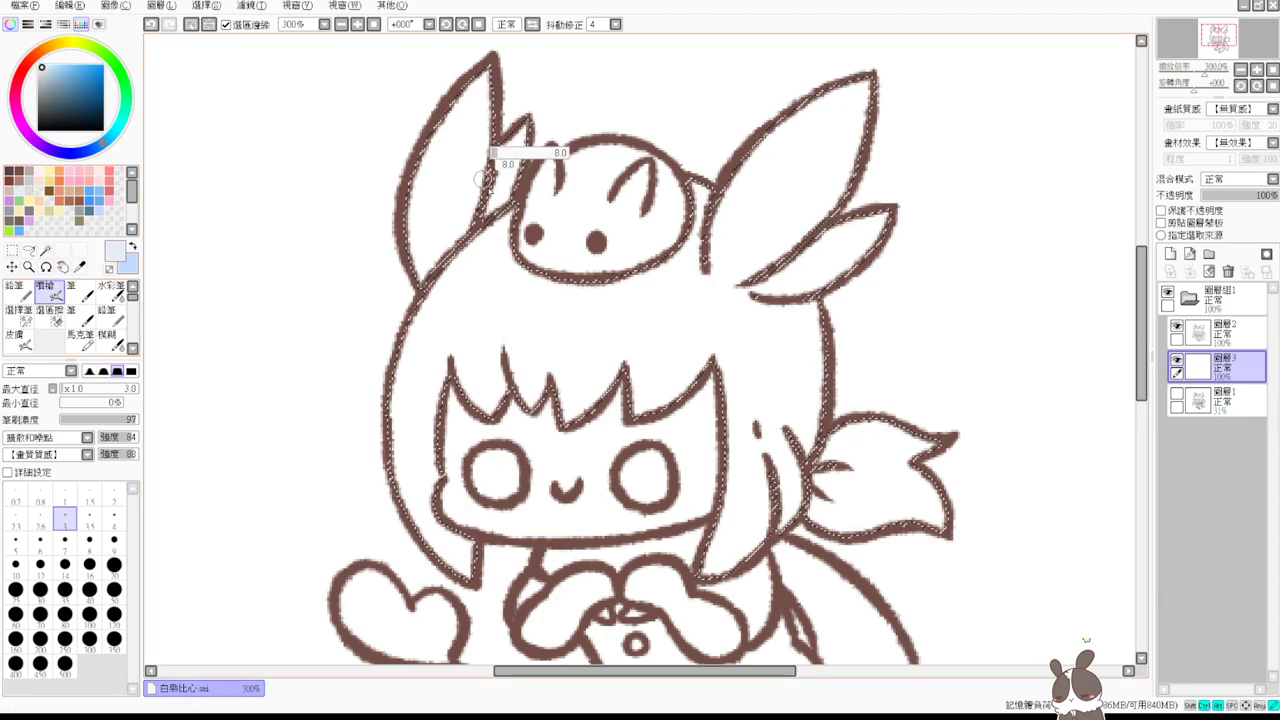
drag(484, 180, 488, 179)
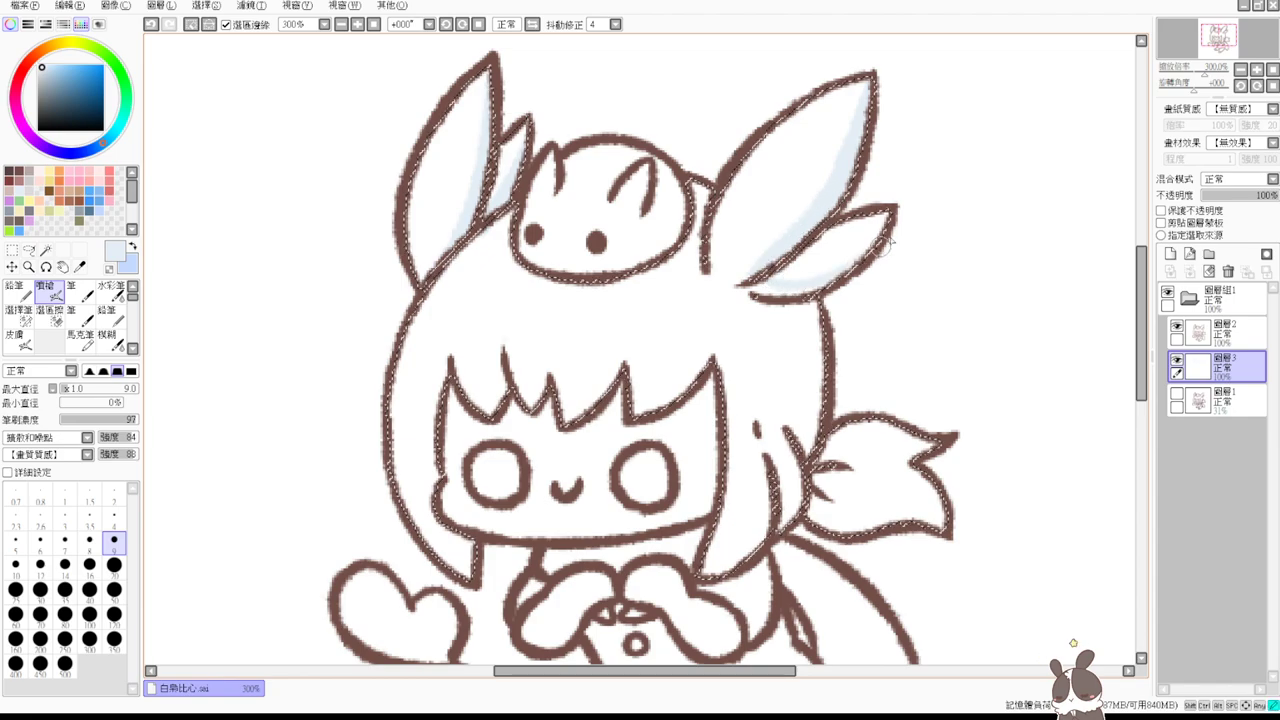
drag(763, 290, 772, 291)
drag(762, 289, 774, 289)
drag(764, 289, 772, 286)
mouse_move(760, 211)
mouse_down()
mouse_move(728, 275)
mouse_move(757, 208)
mouse_up()
key(ctrl+z)
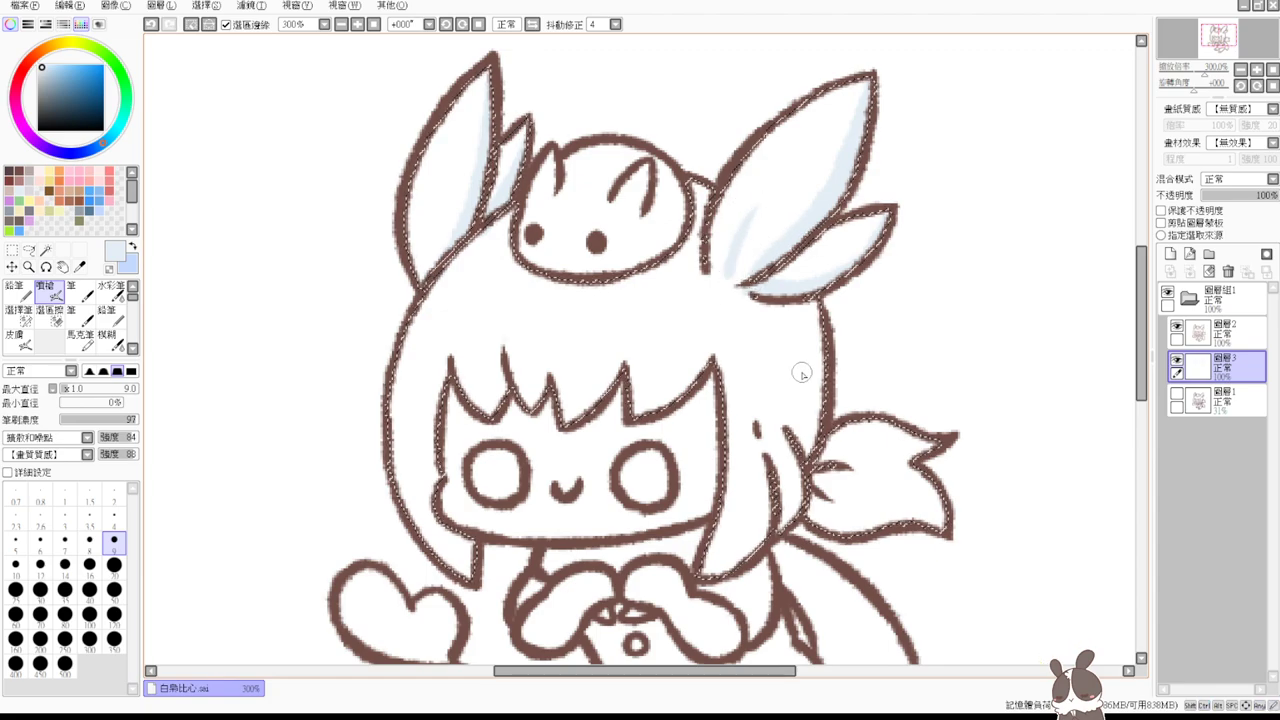
- Paint pale blue shading along the outer right side of the hair and down the right side lock
mouse_move(789, 306)
mouse_down()
mouse_move(803, 400)
mouse_move(805, 327)
mouse_move(794, 458)
mouse_move(808, 426)
mouse_move(808, 437)
mouse_move(776, 435)
mouse_up()
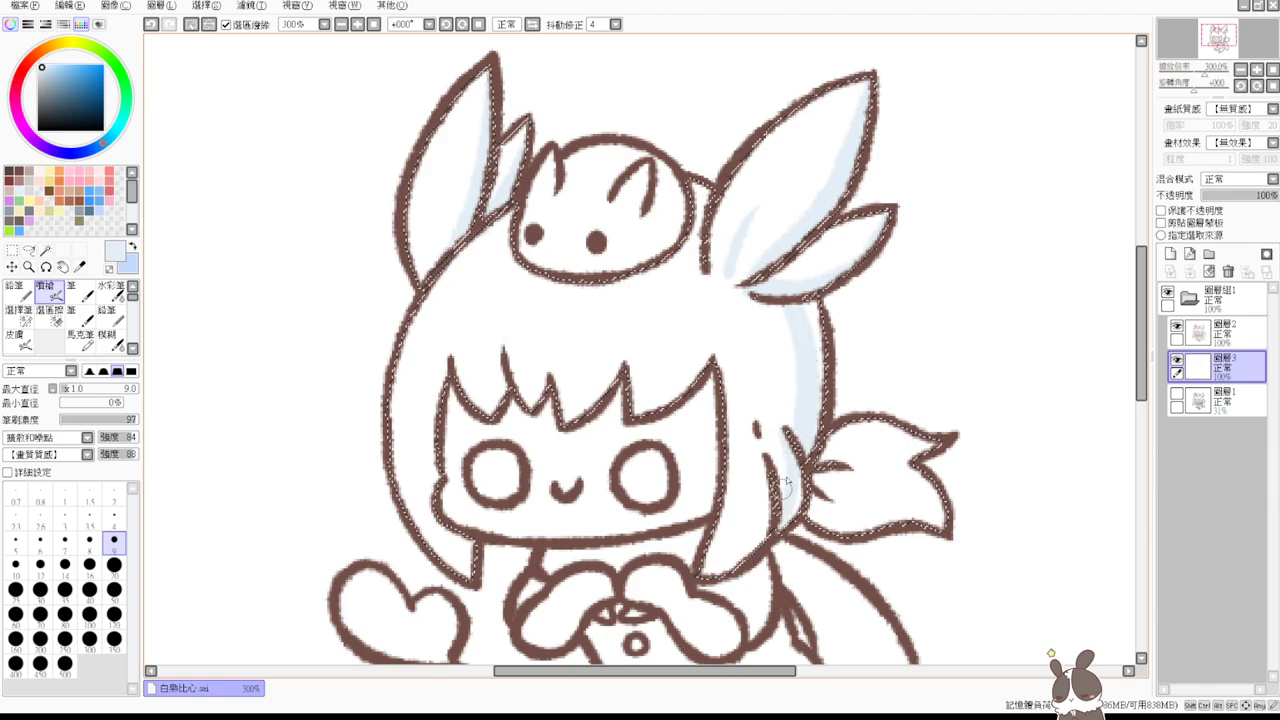
mouse_move(785, 487)
mouse_down()
mouse_move(788, 520)
mouse_move(799, 444)
mouse_up()
drag(772, 371, 745, 500)
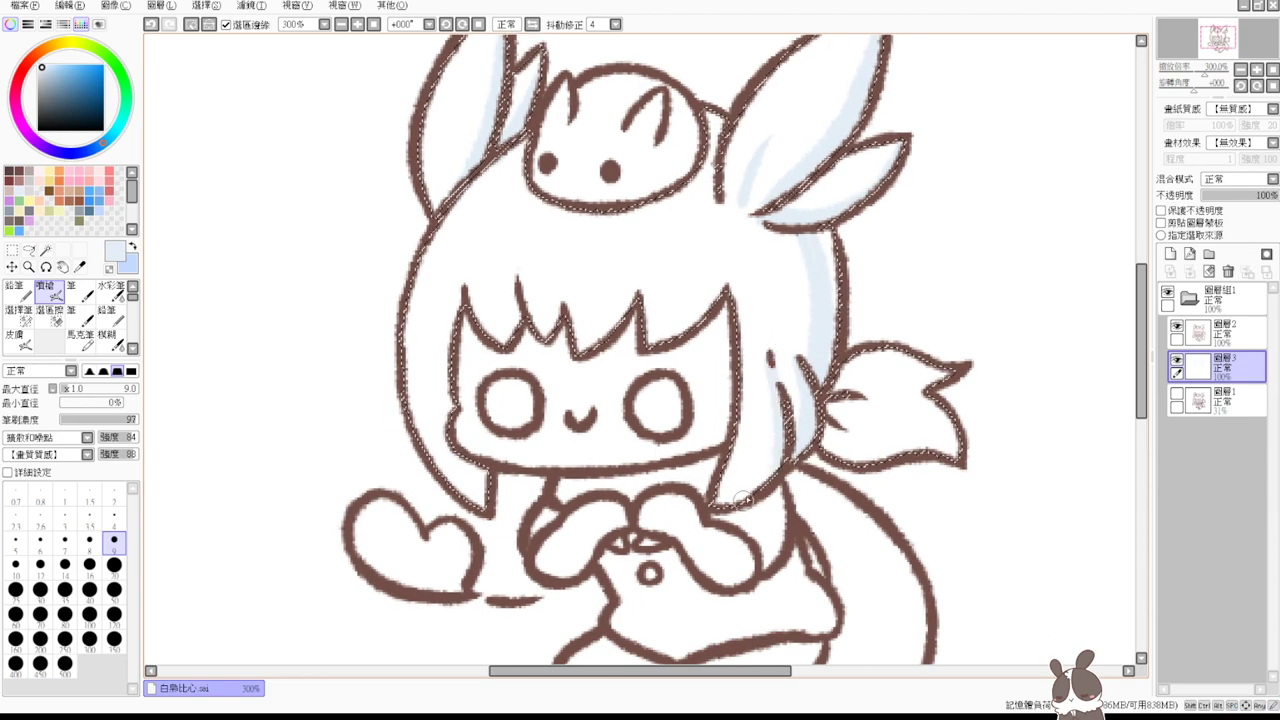
drag(784, 412, 735, 504)
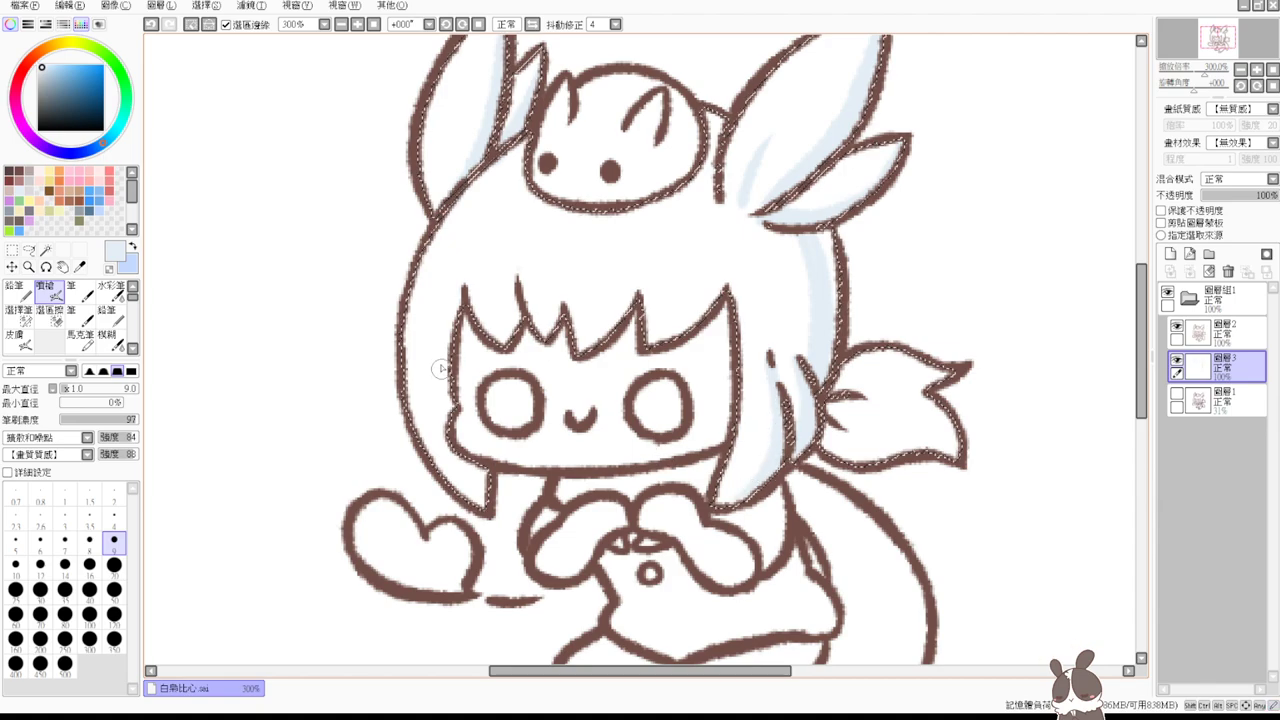
- Shade the left side lock and add broken pale blue streaks above the points of the fringe
mouse_move(448, 408)
mouse_down()
mouse_move(469, 483)
mouse_move(437, 455)
mouse_move(480, 502)
mouse_up()
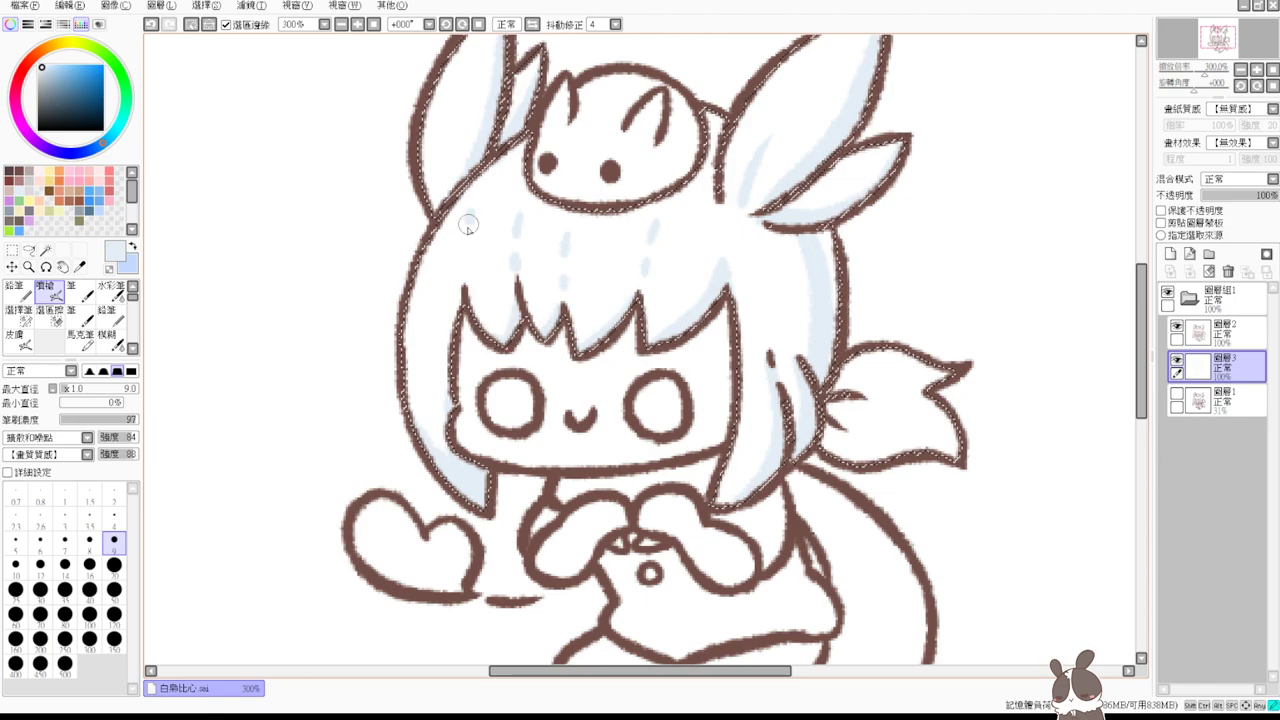
key(ctrl+z)
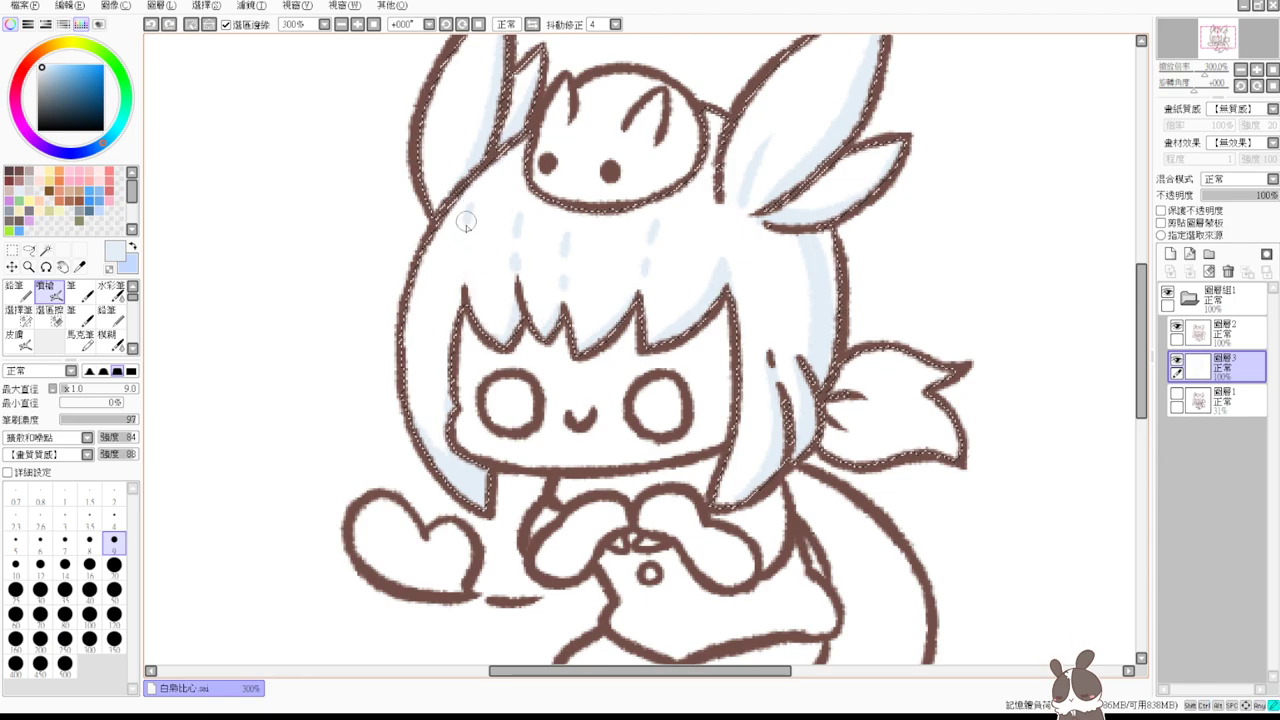
drag(466, 222, 465, 229)
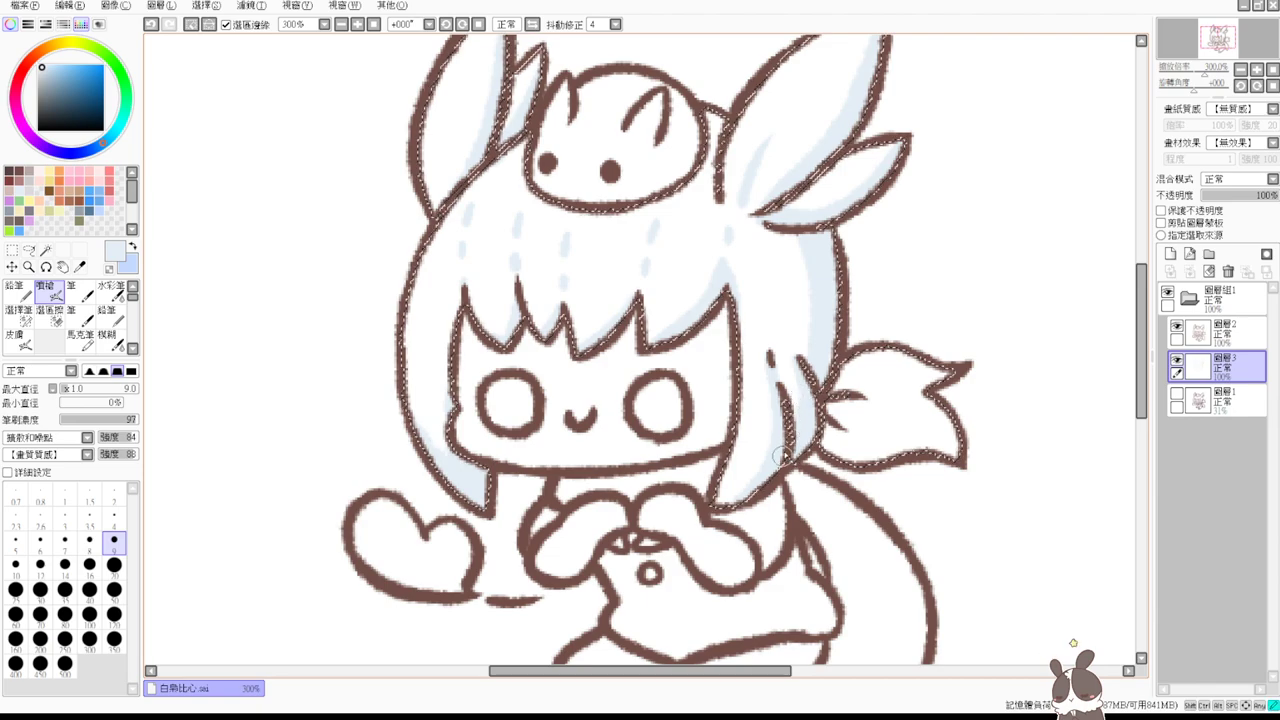
key(ctrl+z)
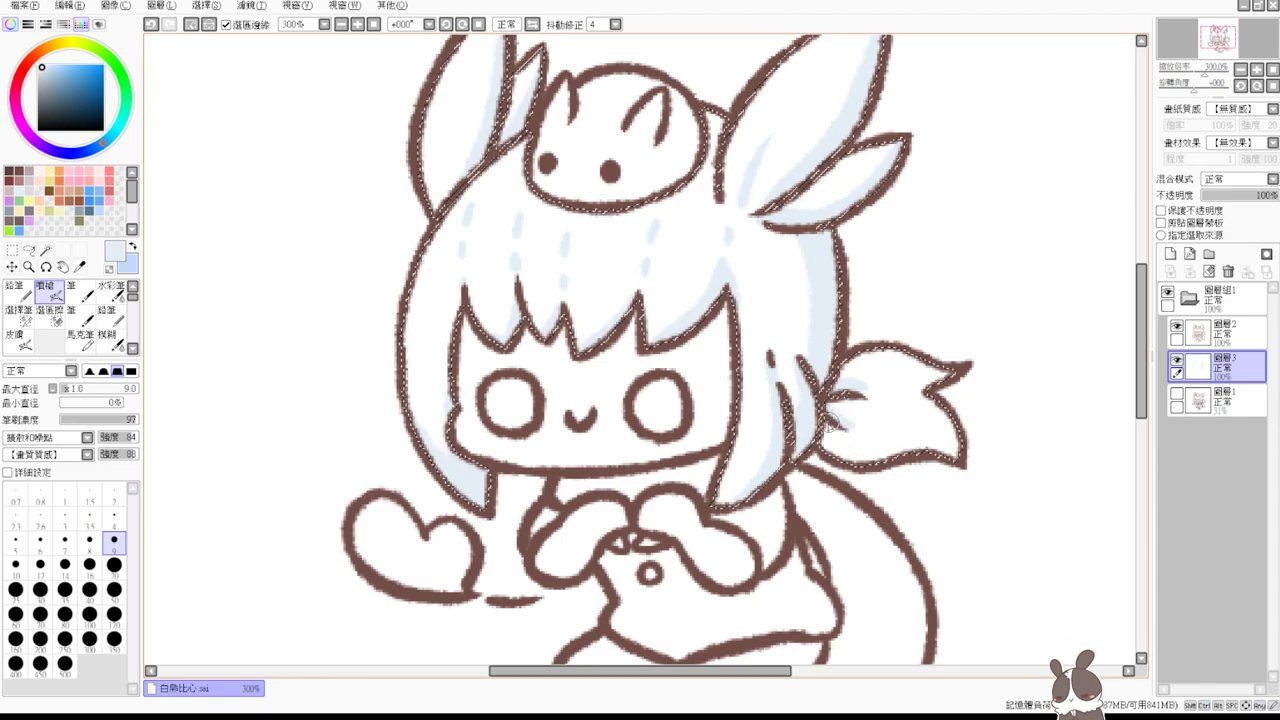
- Shade the base, lower edge and tip of the ponytail in pale blue
mouse_move(823, 421)
mouse_down()
mouse_move(855, 460)
mouse_move(830, 434)
mouse_move(907, 452)
mouse_move(845, 449)
mouse_move(919, 452)
mouse_move(843, 460)
mouse_move(962, 477)
mouse_move(906, 456)
mouse_move(927, 445)
mouse_move(957, 463)
mouse_up()
mouse_move(940, 403)
mouse_down()
mouse_move(951, 448)
mouse_move(921, 396)
mouse_up()
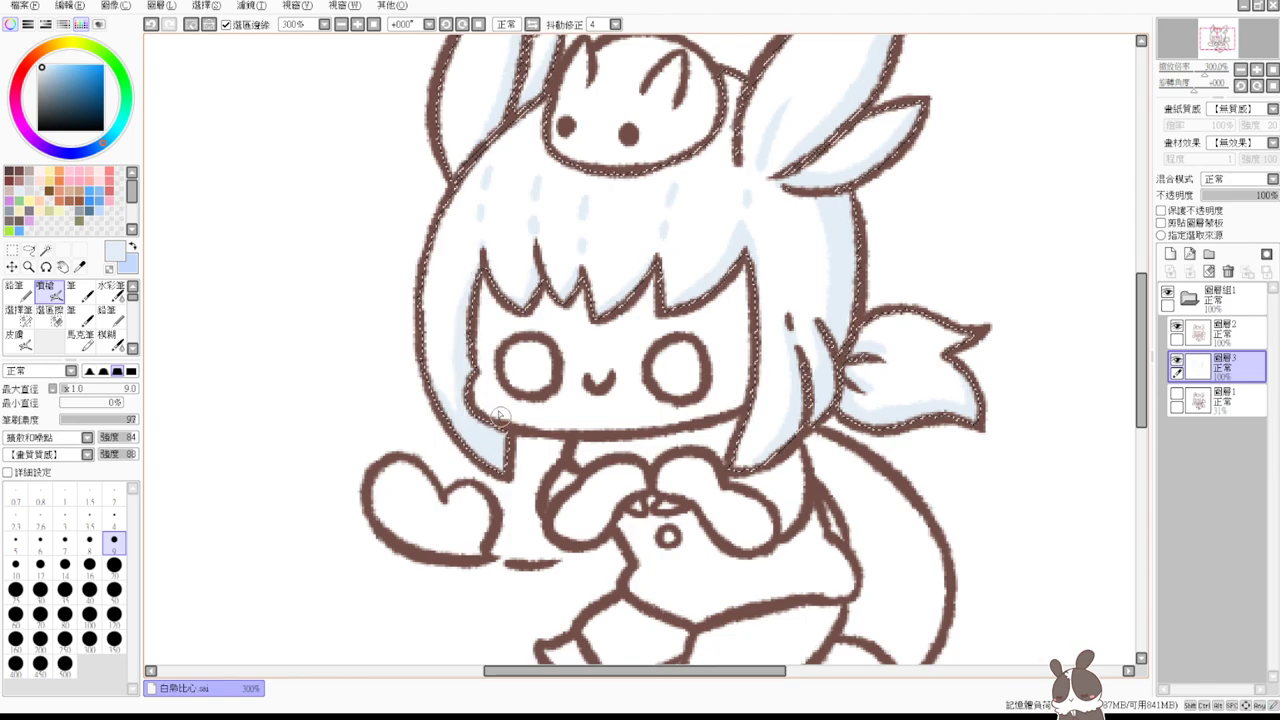
drag(526, 377, 493, 491)
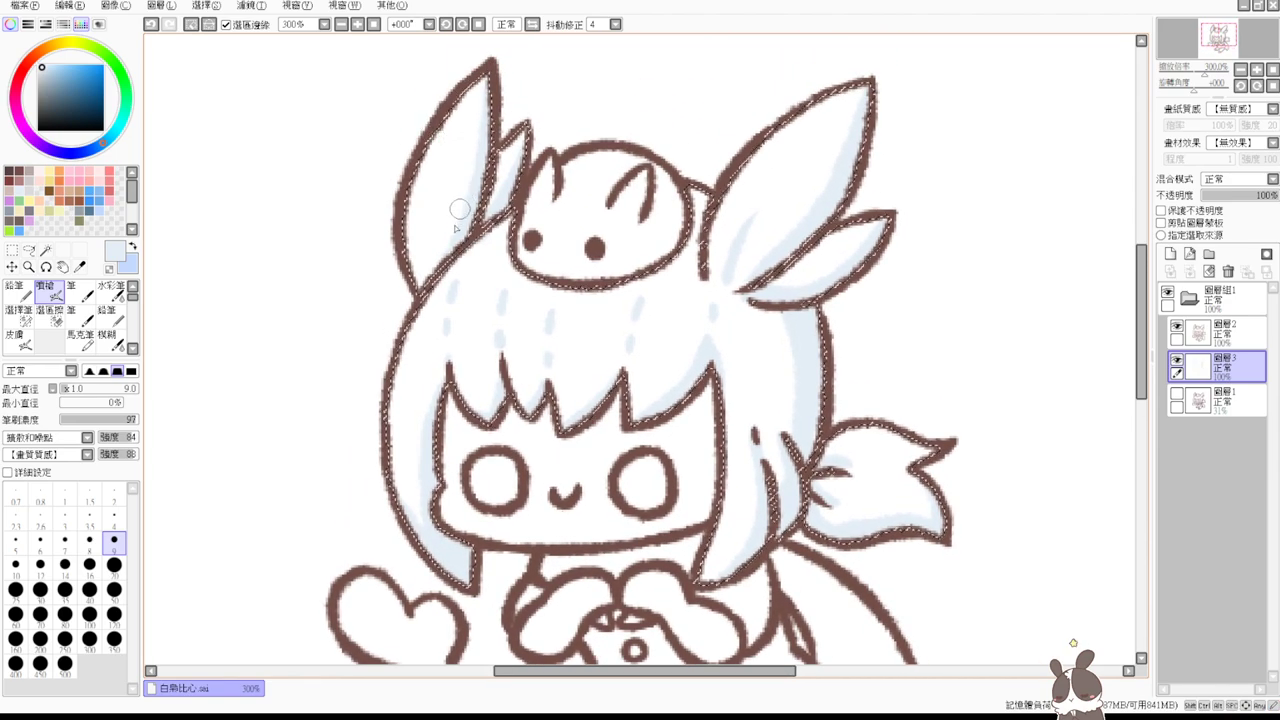
- Widen the pale blue shading inside the two large ear shapes
drag(459, 210, 428, 280)
drag(474, 208, 456, 246)
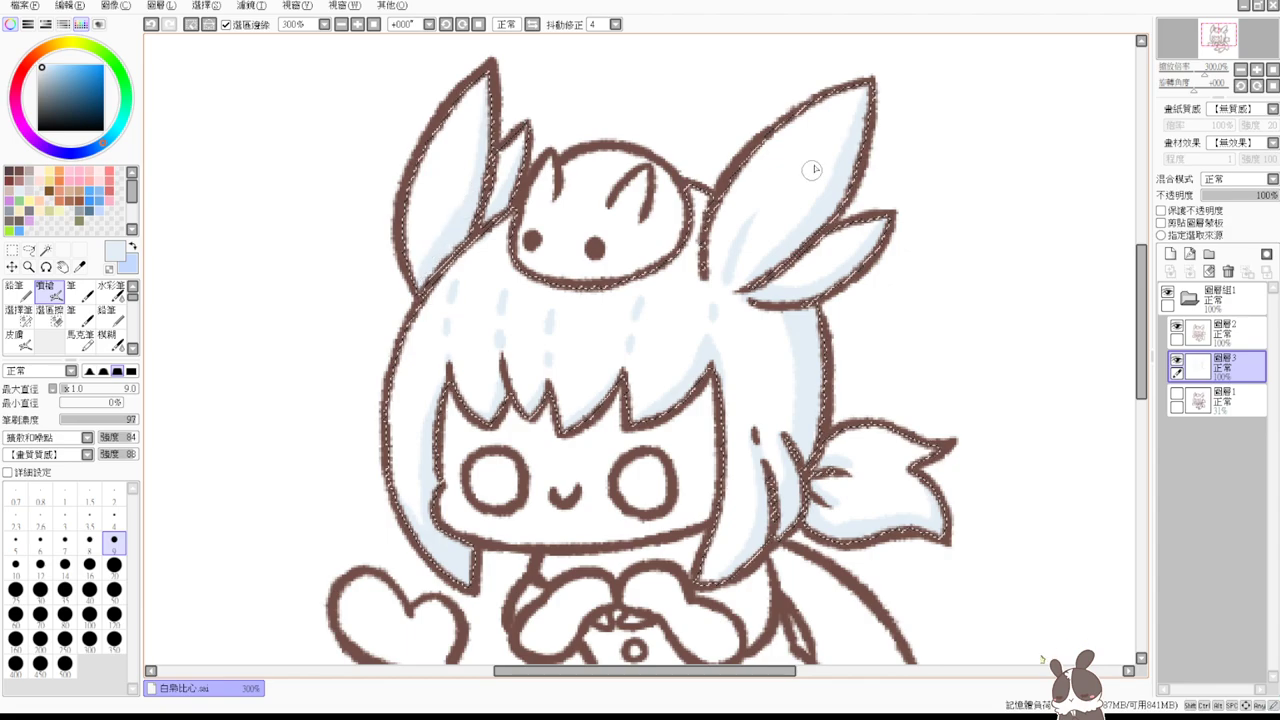
drag(862, 103, 776, 258)
mouse_move(834, 163)
mouse_down()
mouse_move(749, 245)
mouse_move(840, 142)
mouse_move(857, 90)
mouse_move(734, 270)
mouse_move(767, 256)
mouse_move(730, 280)
mouse_up()
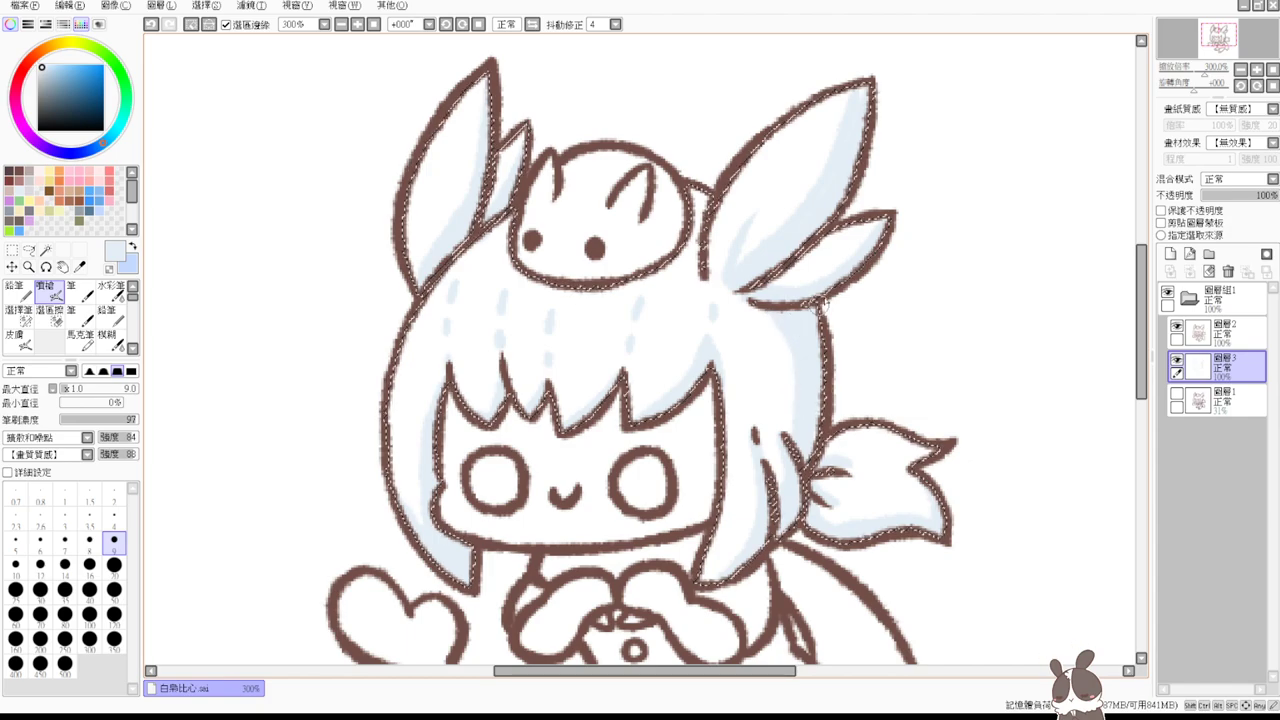
drag(782, 342, 829, 235)
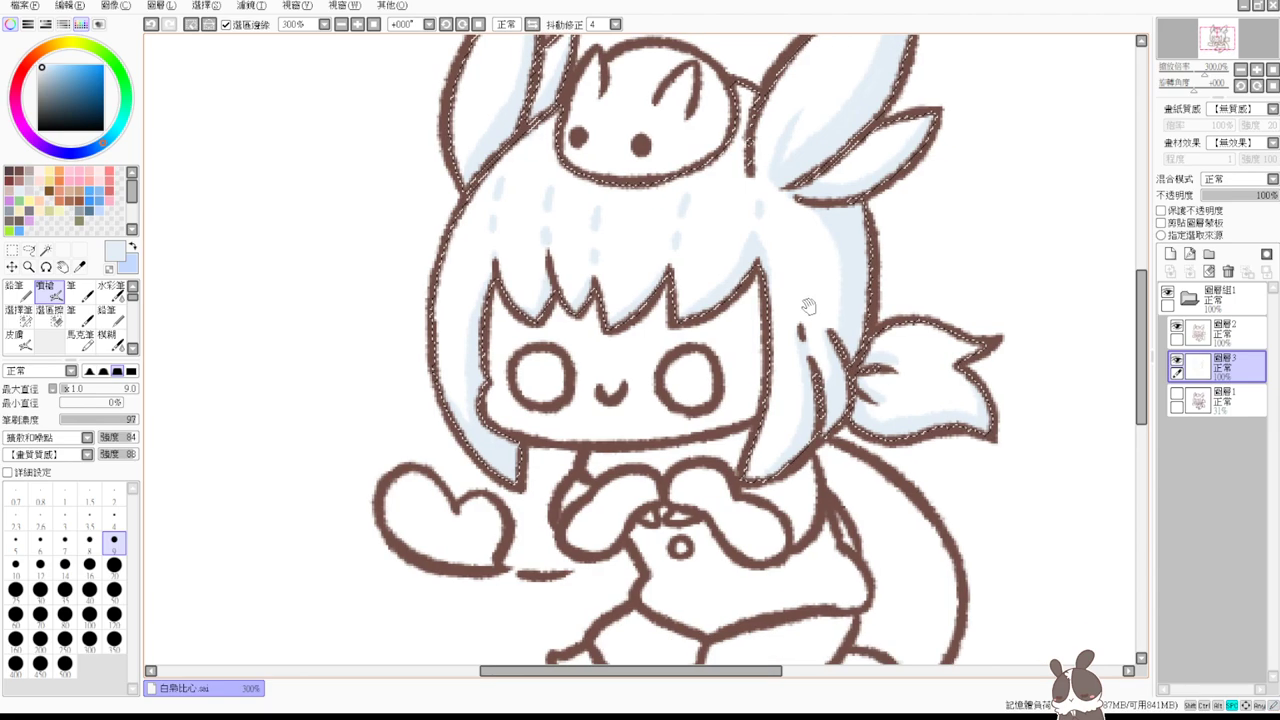
drag(809, 306, 810, 286)
key(ctrl+d)
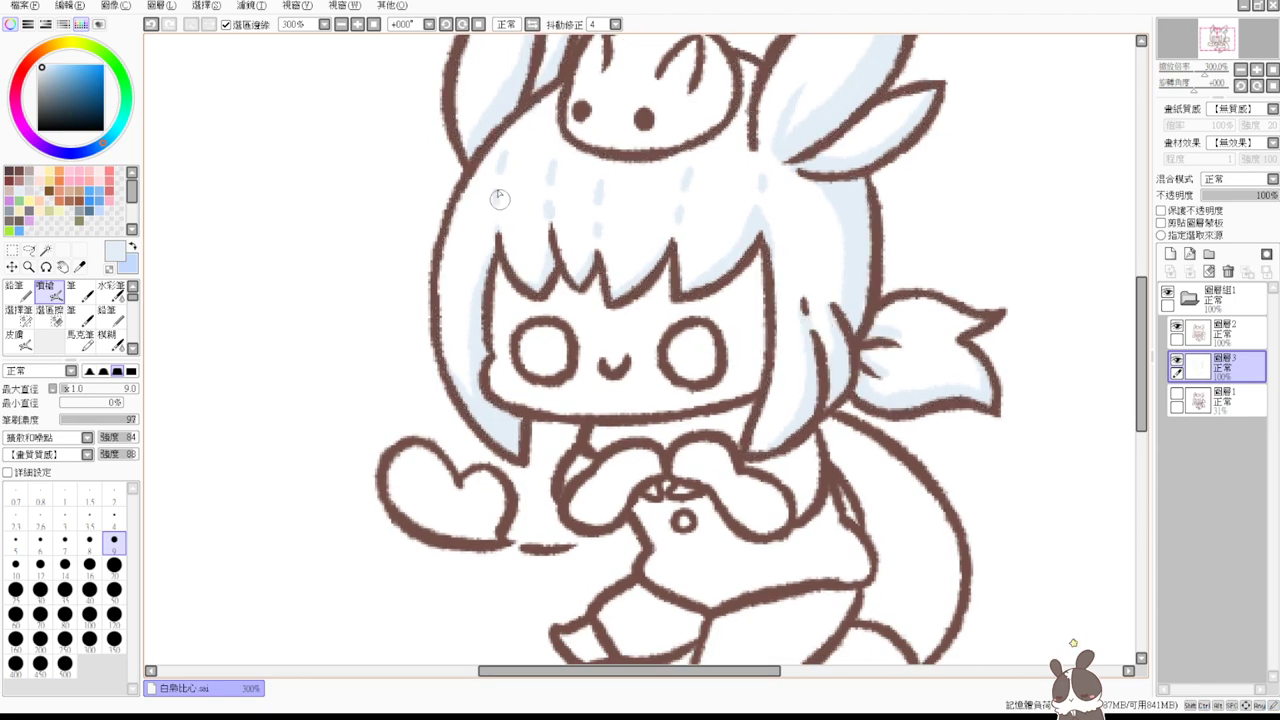
key(ctrl+z)
alt+click(510, 150)
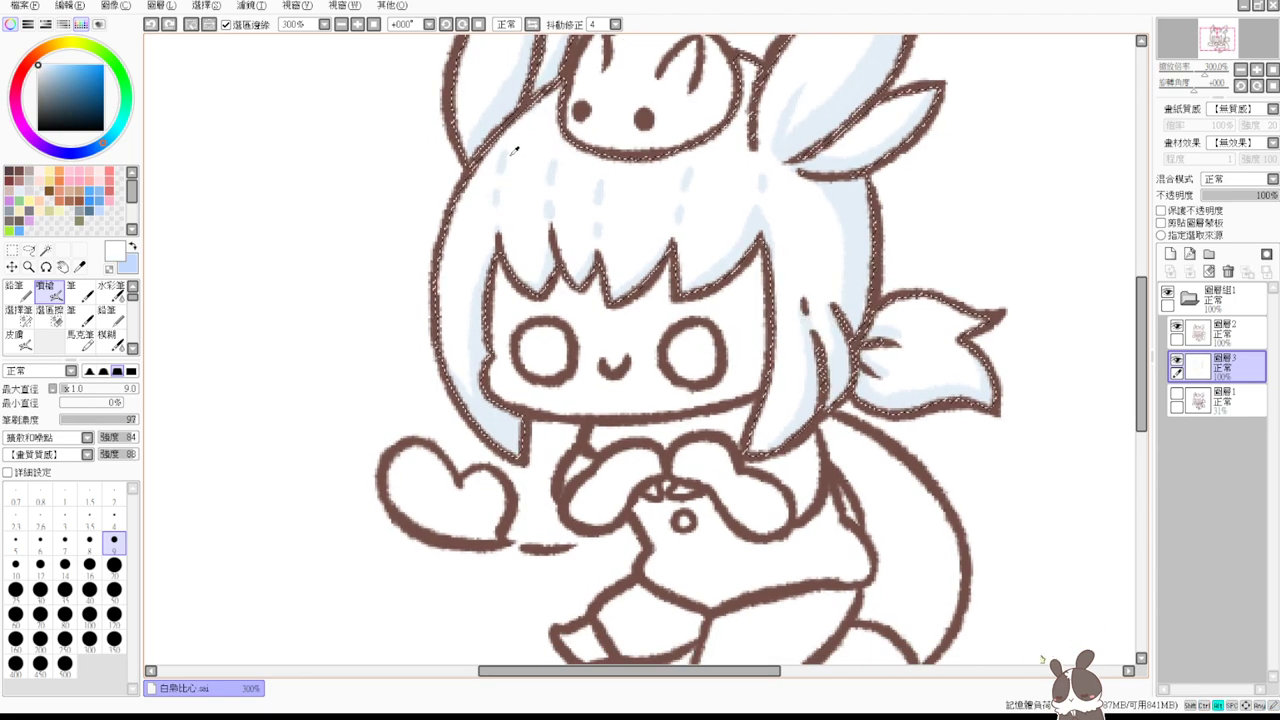
key(ctrl+d)
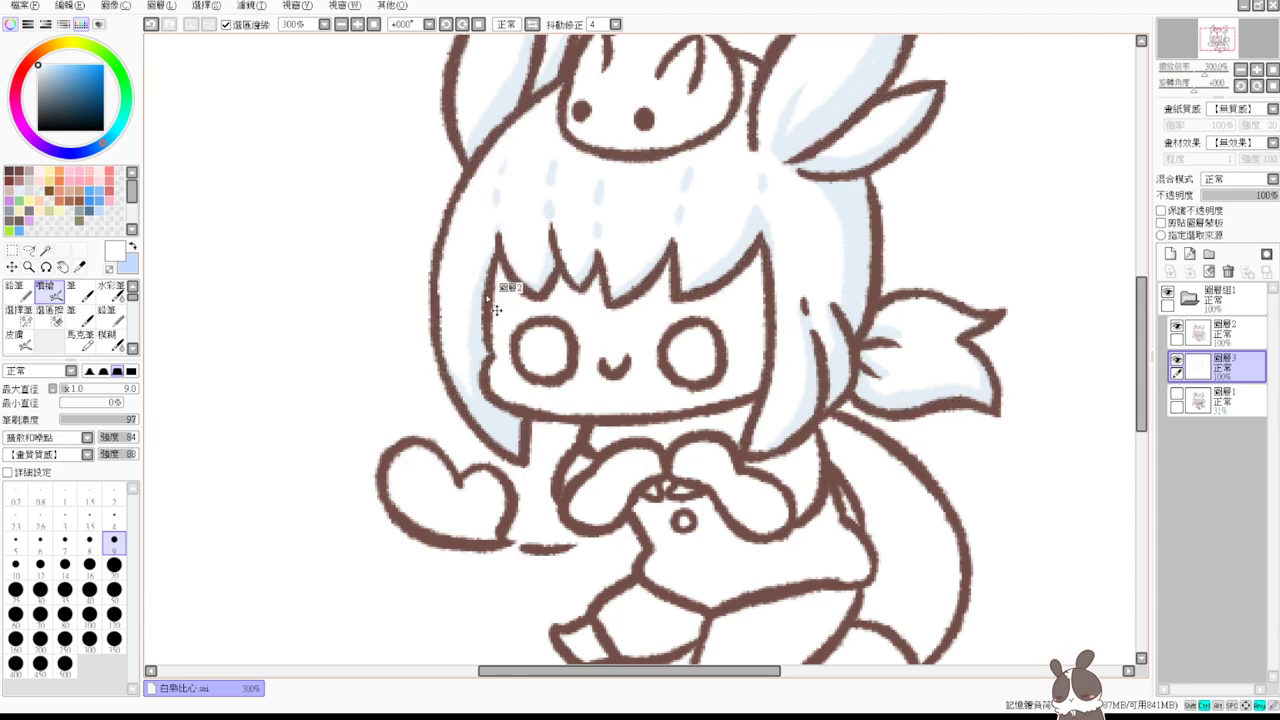
key(ctrl+z)
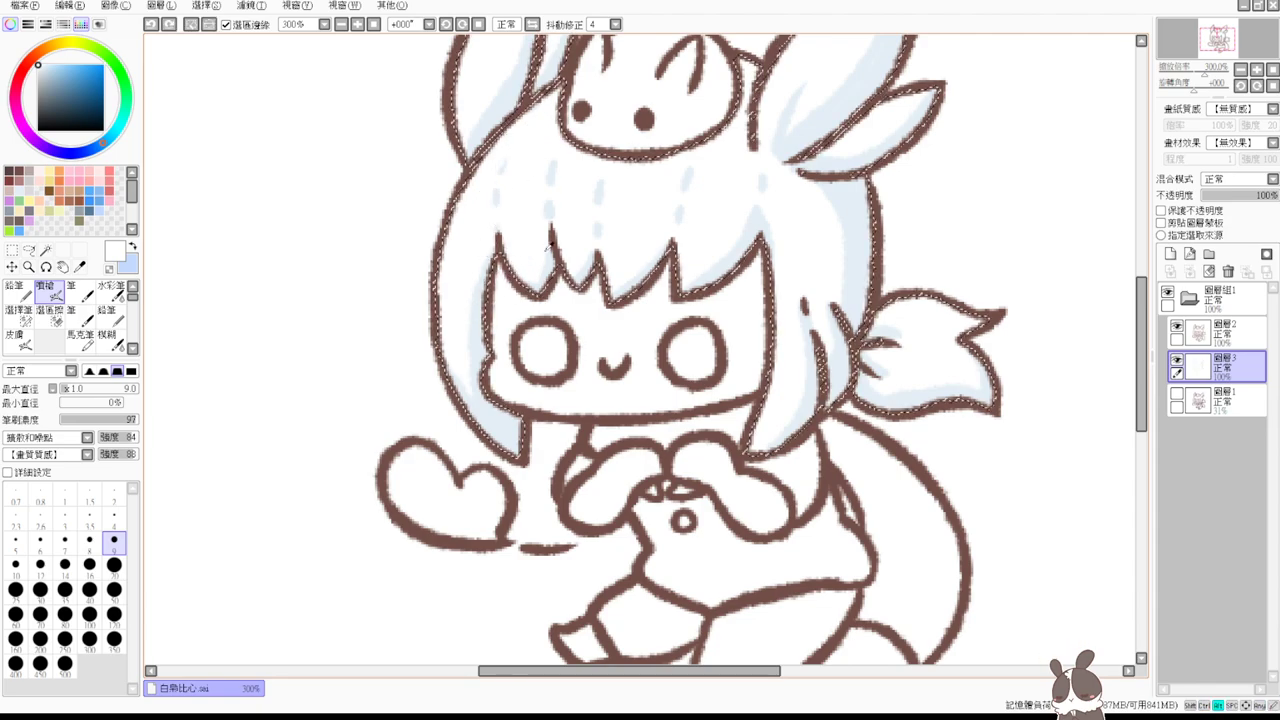
- Resample the pale blue, repaint the shading on the lock left of the face, and clear the selection
alt+click(735, 262)
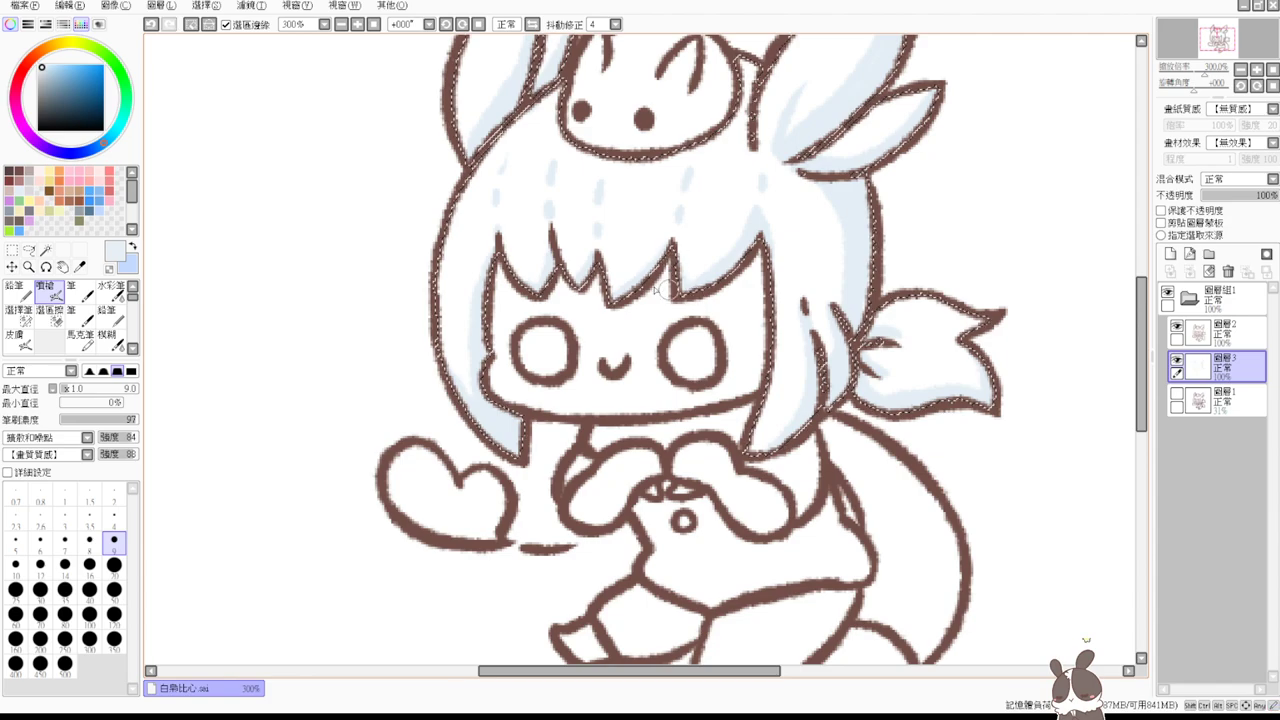
drag(495, 232, 480, 300)
key(ctrl+z)
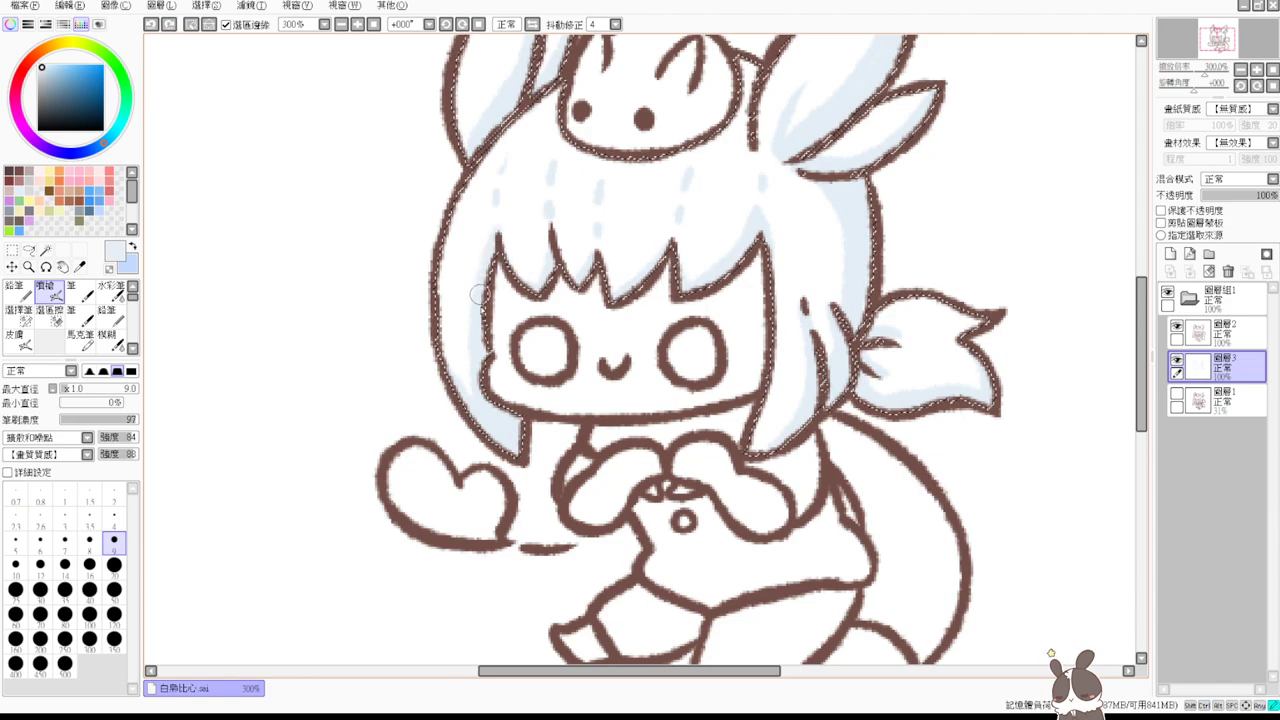
key(ctrl+z)
drag(497, 236, 480, 322)
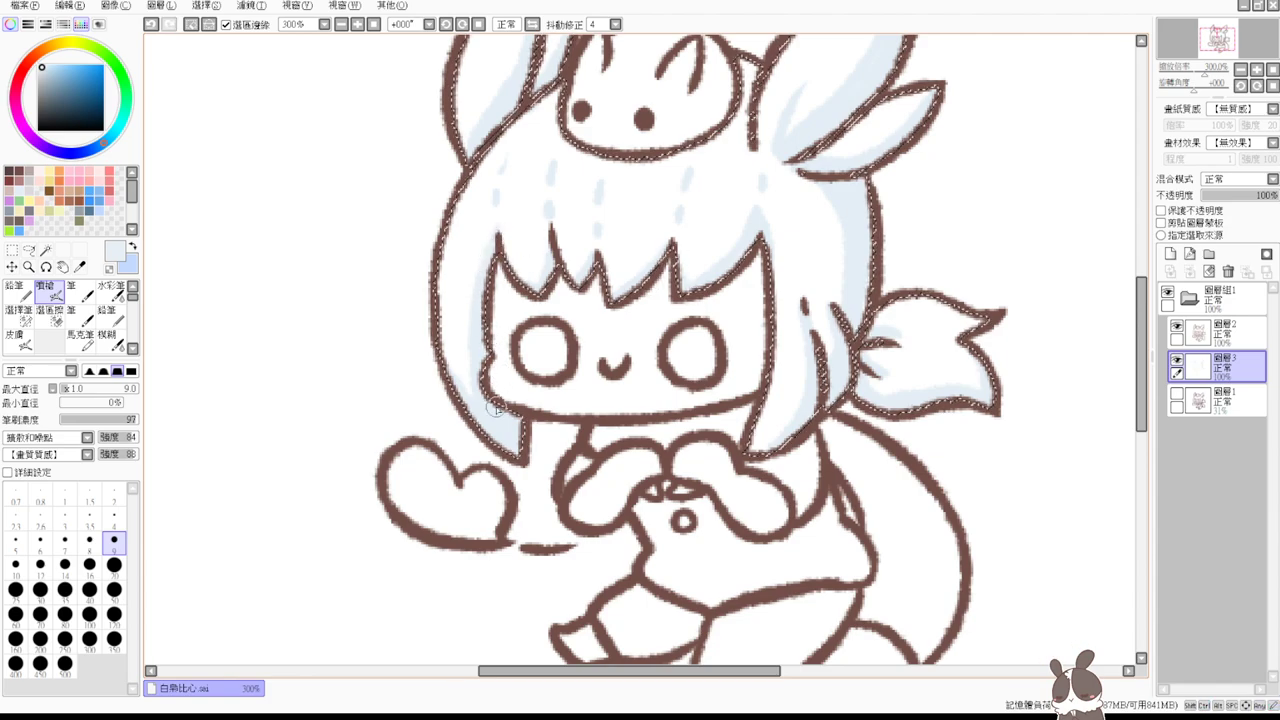
key(ctrl+d)
- Select the area under the chin and the cape with the Magic Wand and fill both with pale yellow
drag(751, 457, 672, 408)
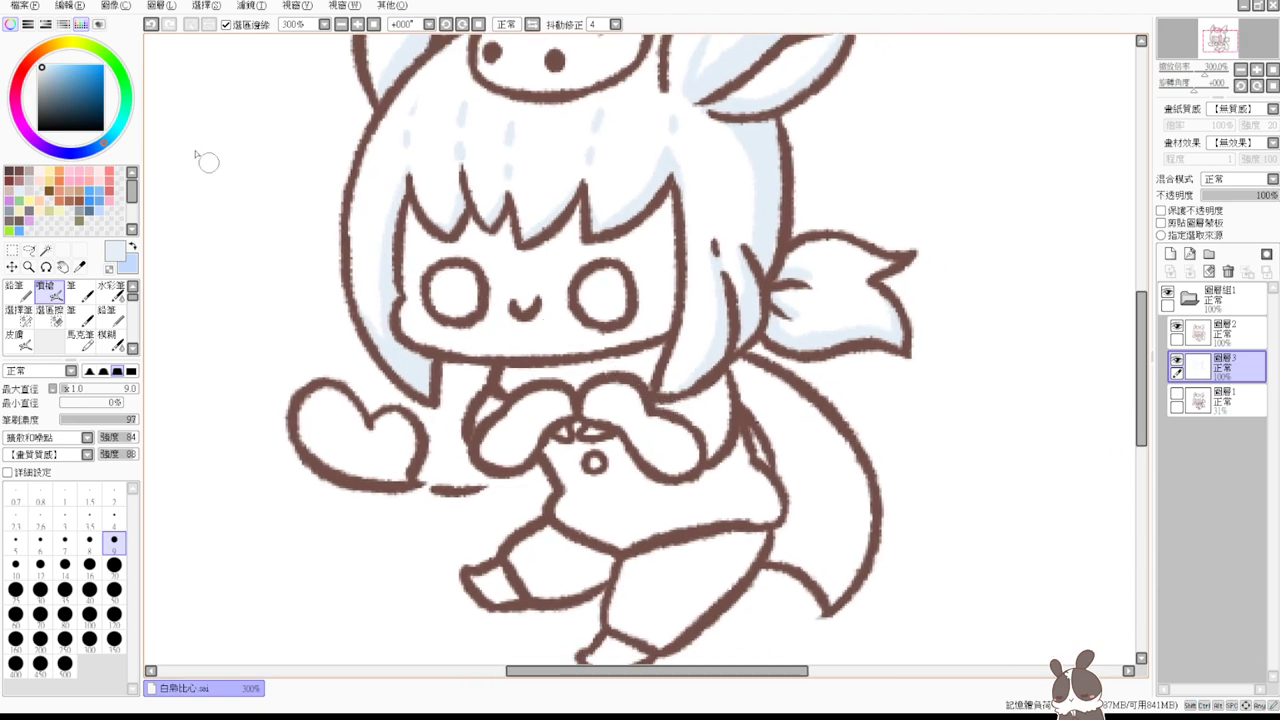
click(46, 251)
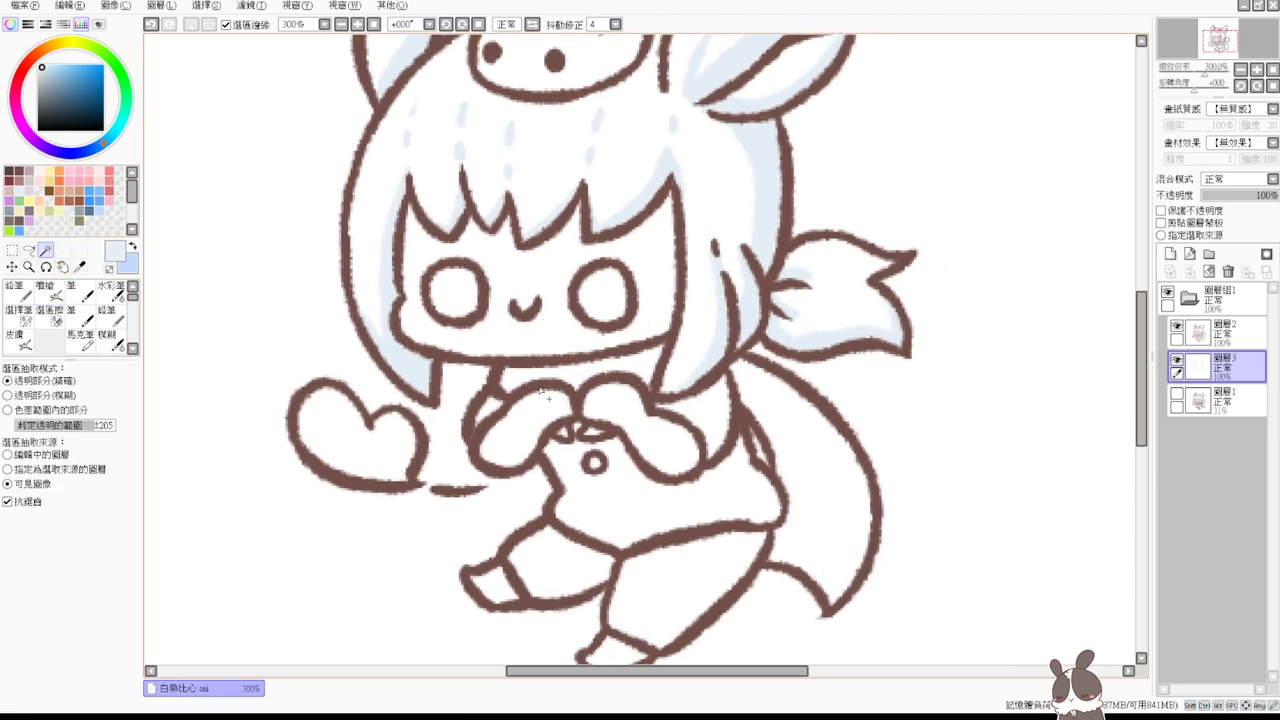
click(575, 376)
shift+click(777, 434)
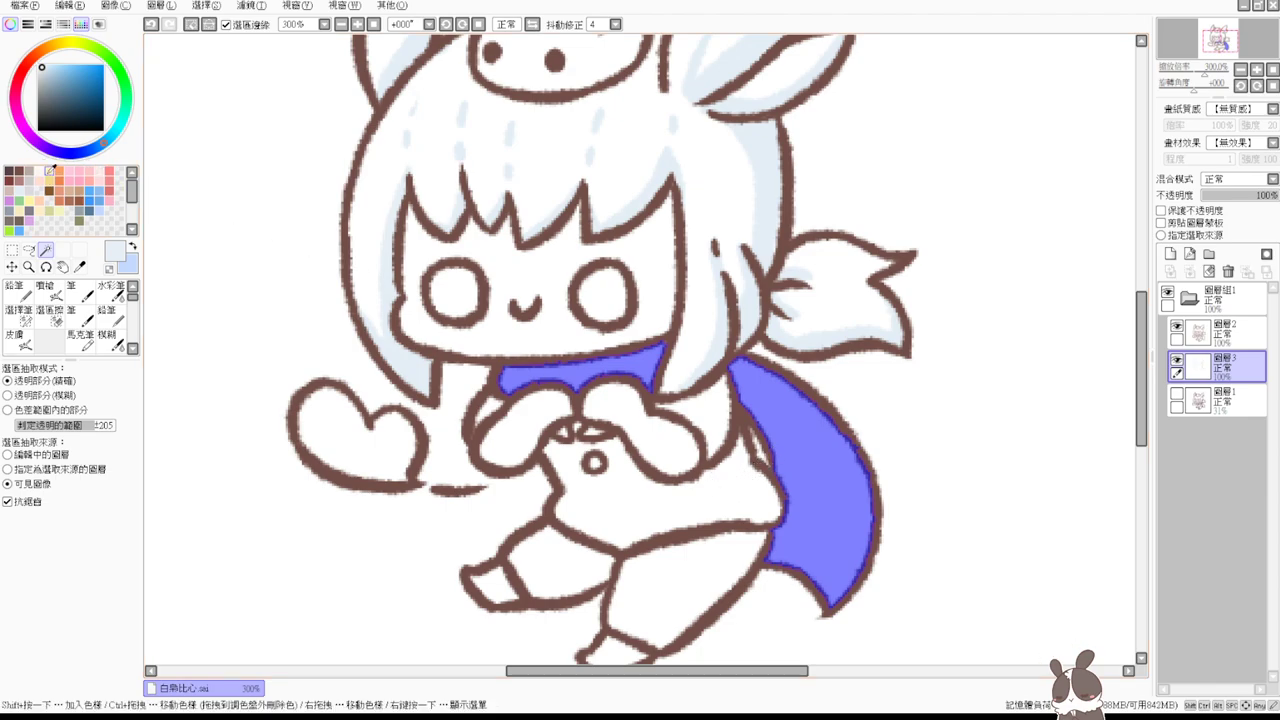
click(50, 179)
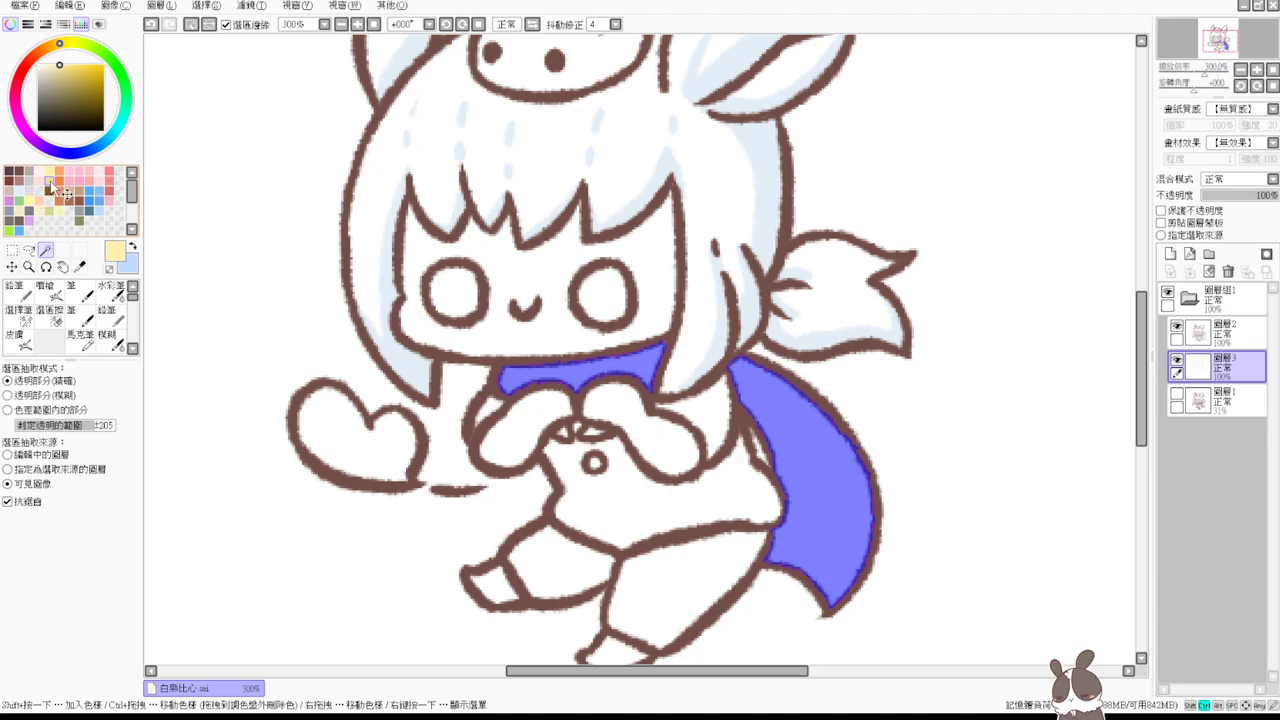
key(ctrl+f)
- Shade the yellow area under the chin with a darker yellow airbrush at size 6
click(60, 295)
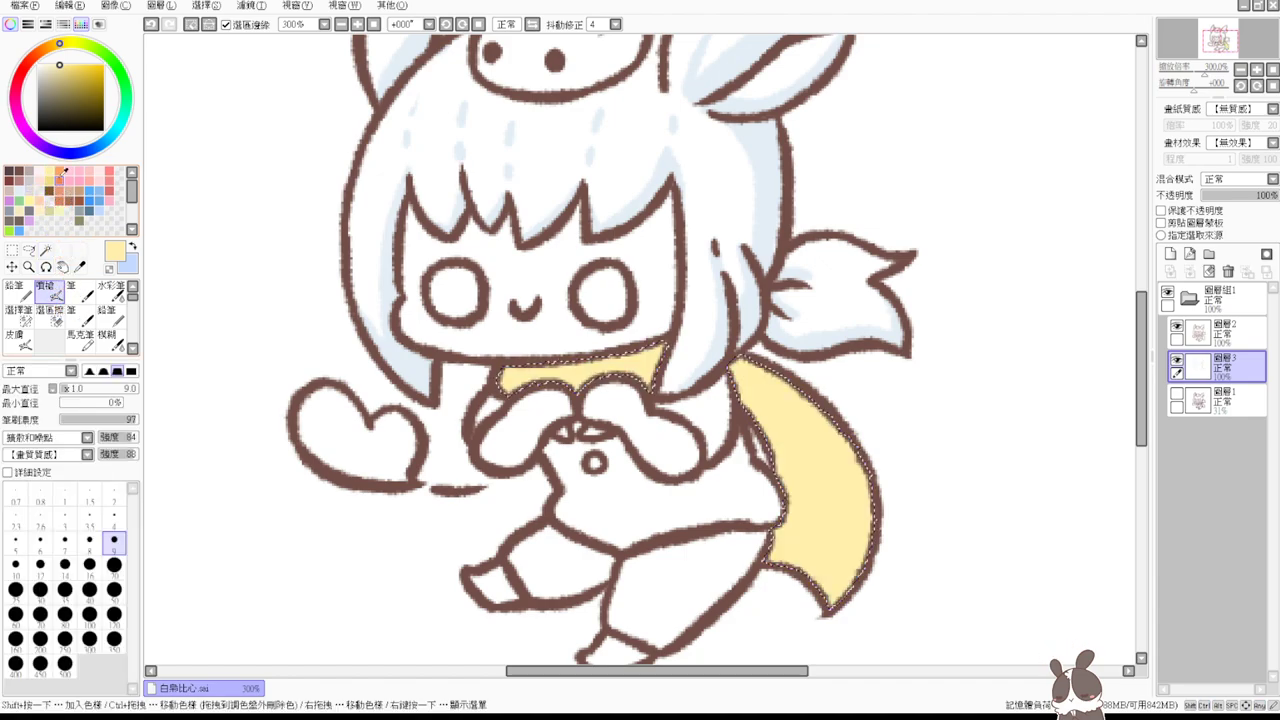
click(49, 180)
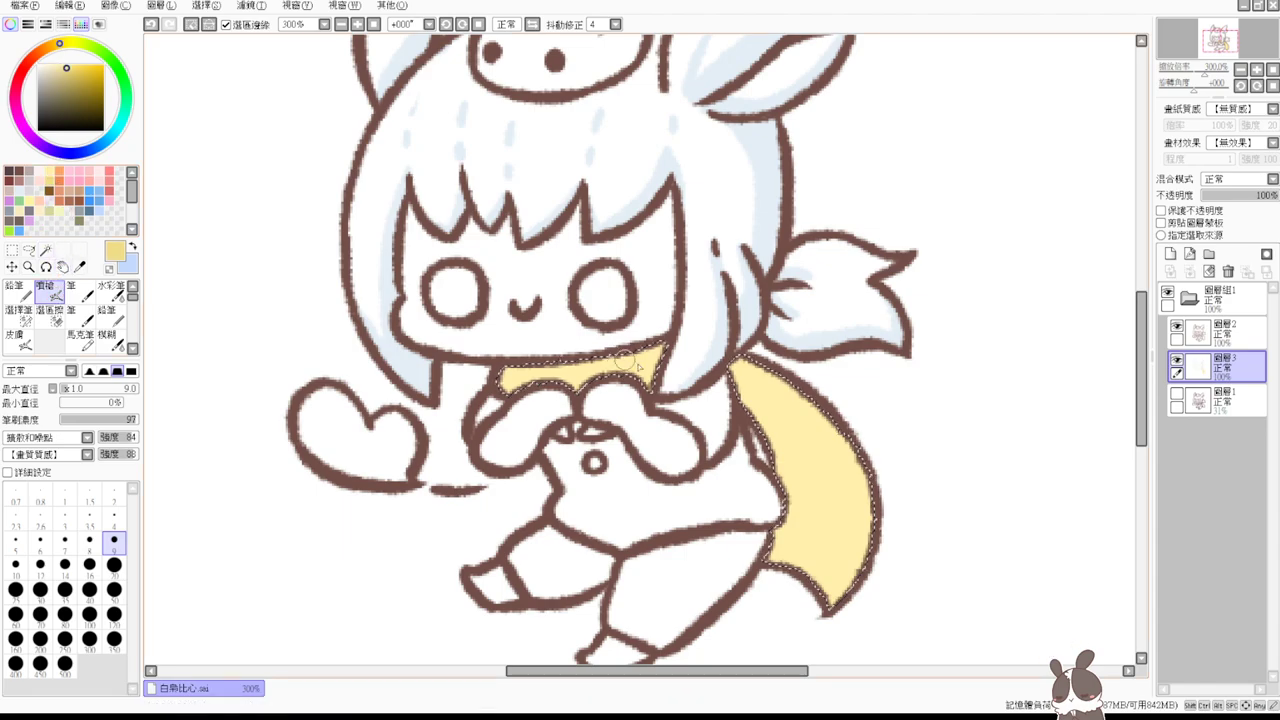
key(bracketleft)
key(bracketleft)
key(bracketleft)
mouse_move(636, 350)
mouse_down()
mouse_move(646, 390)
mouse_move(656, 362)
mouse_move(632, 372)
mouse_up()
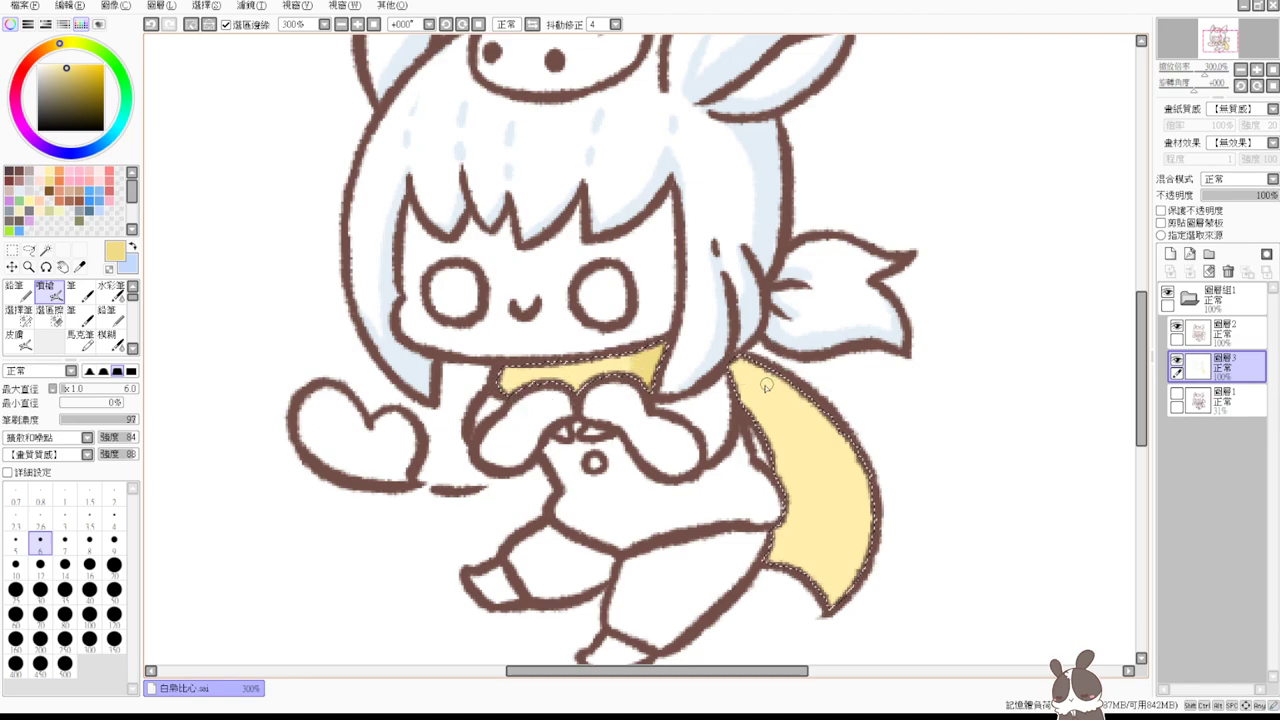
- Shade the inner part of the cape with the darker yellow airbrush at size 18 and clear the selection
drag(747, 383, 857, 573)
key(ctrl+z)
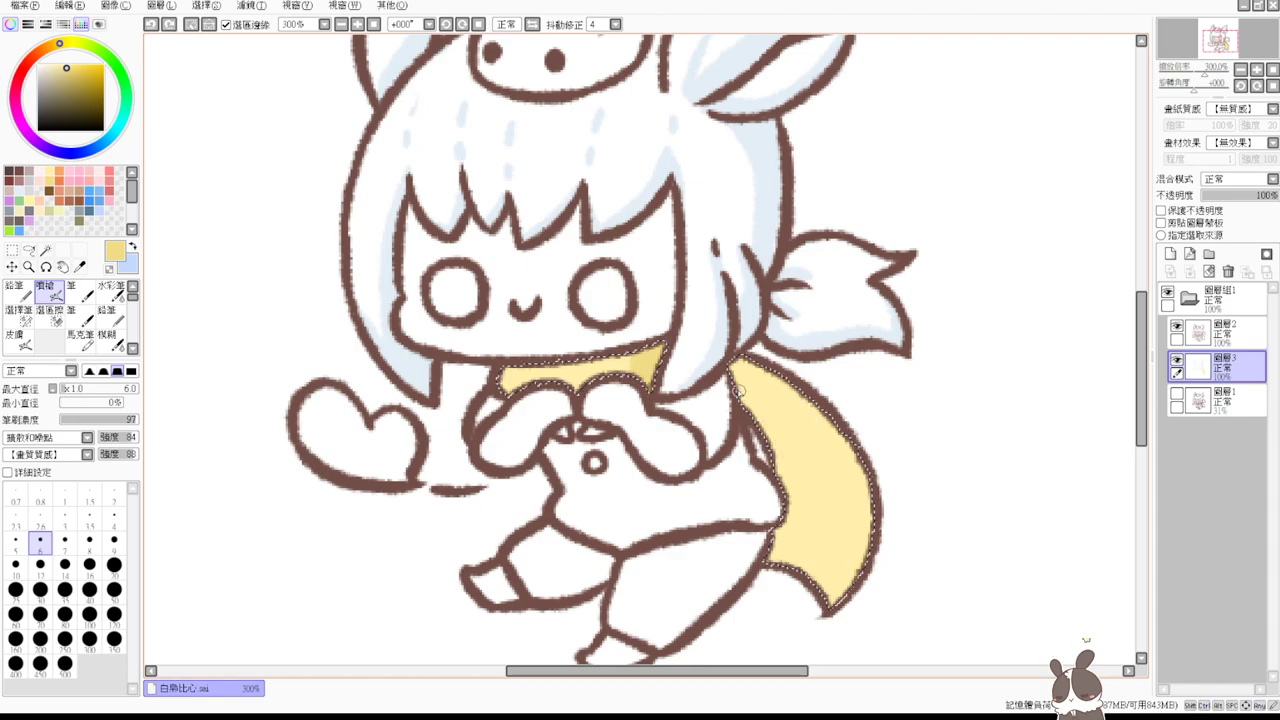
drag(736, 391, 823, 598)
ctrl+alt+drag(788, 442, 815, 442)
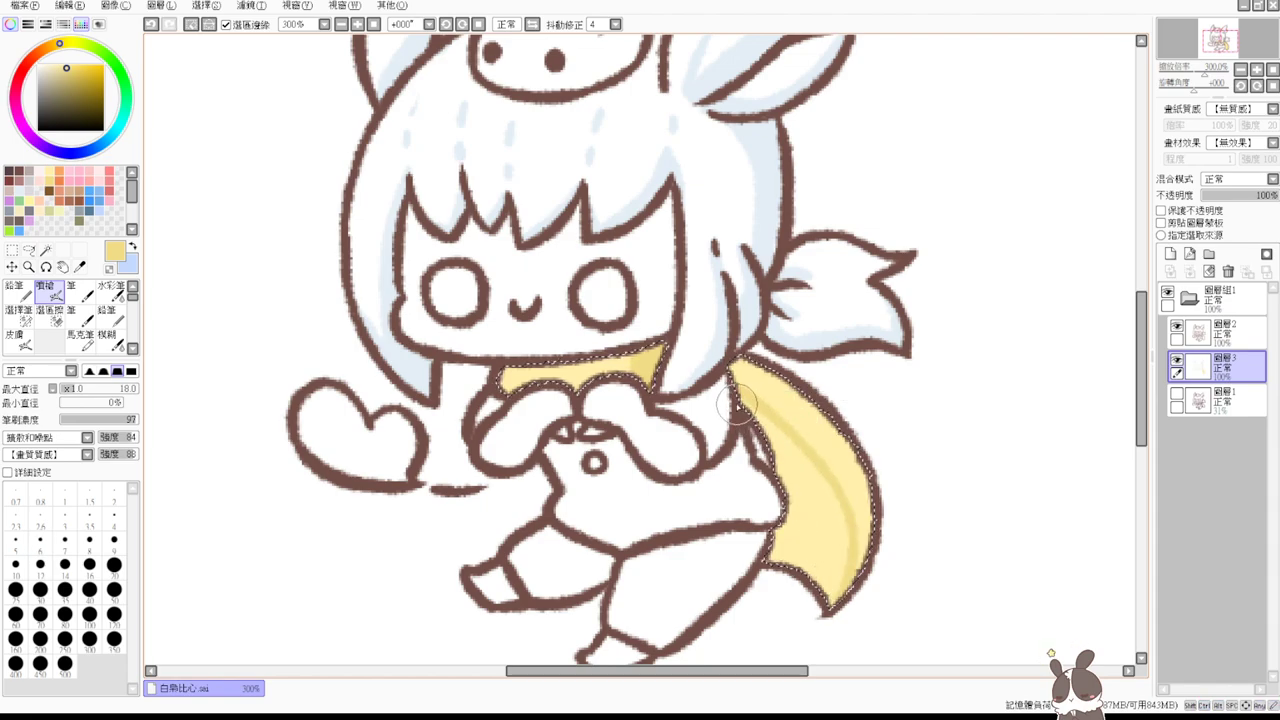
mouse_move(742, 394)
mouse_down()
mouse_move(801, 506)
mouse_move(768, 437)
mouse_move(815, 509)
mouse_move(783, 476)
mouse_move(826, 509)
mouse_move(805, 509)
mouse_move(811, 472)
mouse_move(824, 557)
mouse_move(831, 519)
mouse_move(834, 605)
mouse_move(760, 567)
mouse_move(769, 592)
mouse_move(798, 560)
mouse_up()
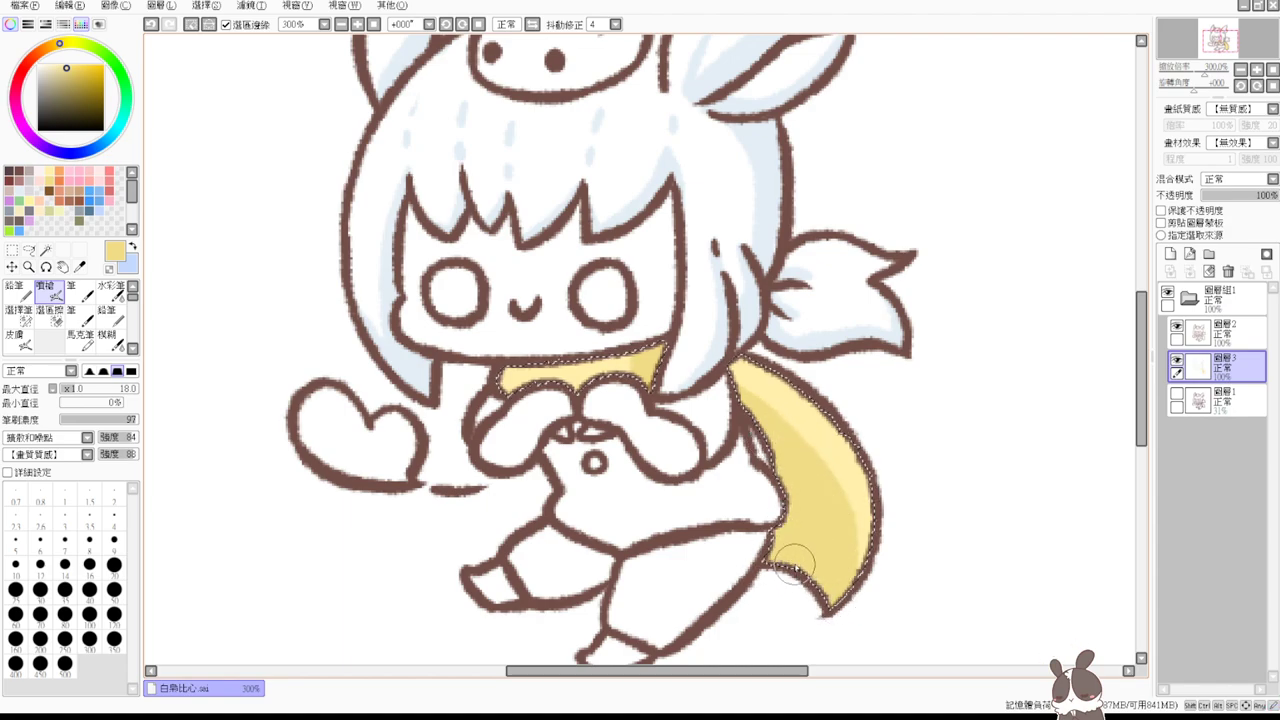
mouse_move(602, 351)
mouse_down()
mouse_move(580, 398)
mouse_move(631, 360)
mouse_up()
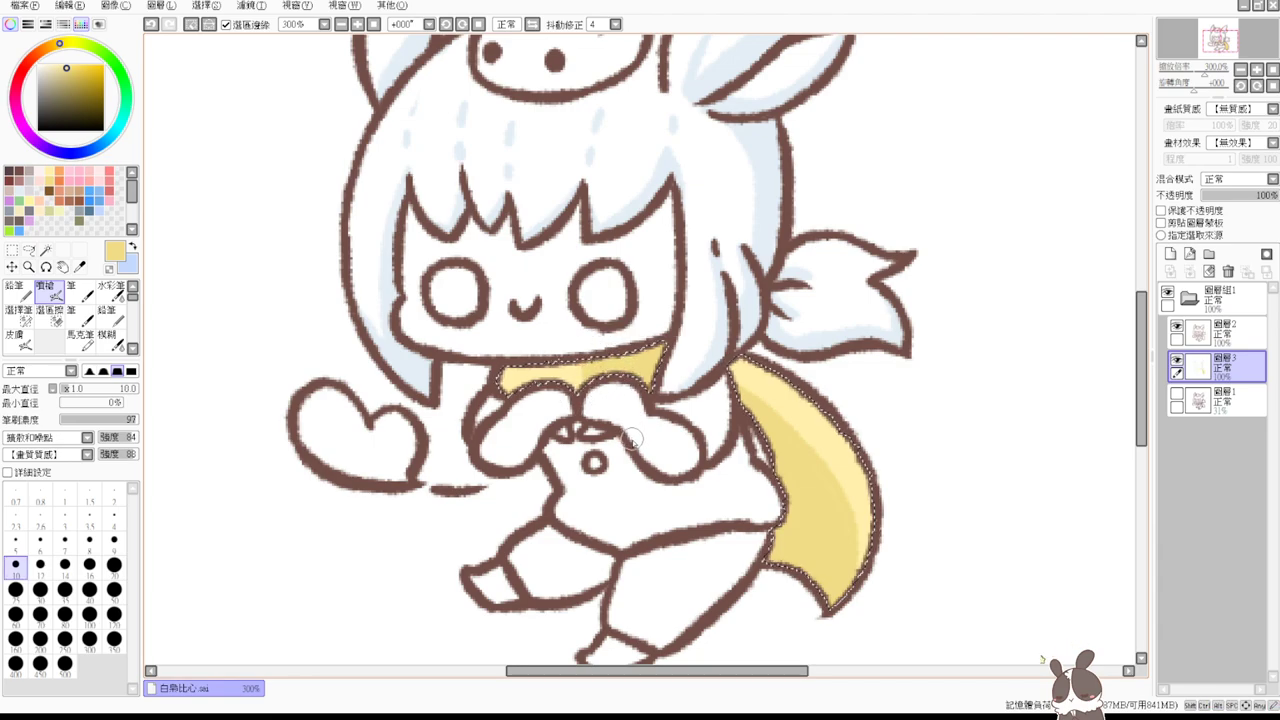
key(ctrl+d)
- Select the sleeves, top and both trouser legs with the Magic Wand, touch up the selection with the selection pen, and fill everything with light orange
scroll(603, 535, down, 2)
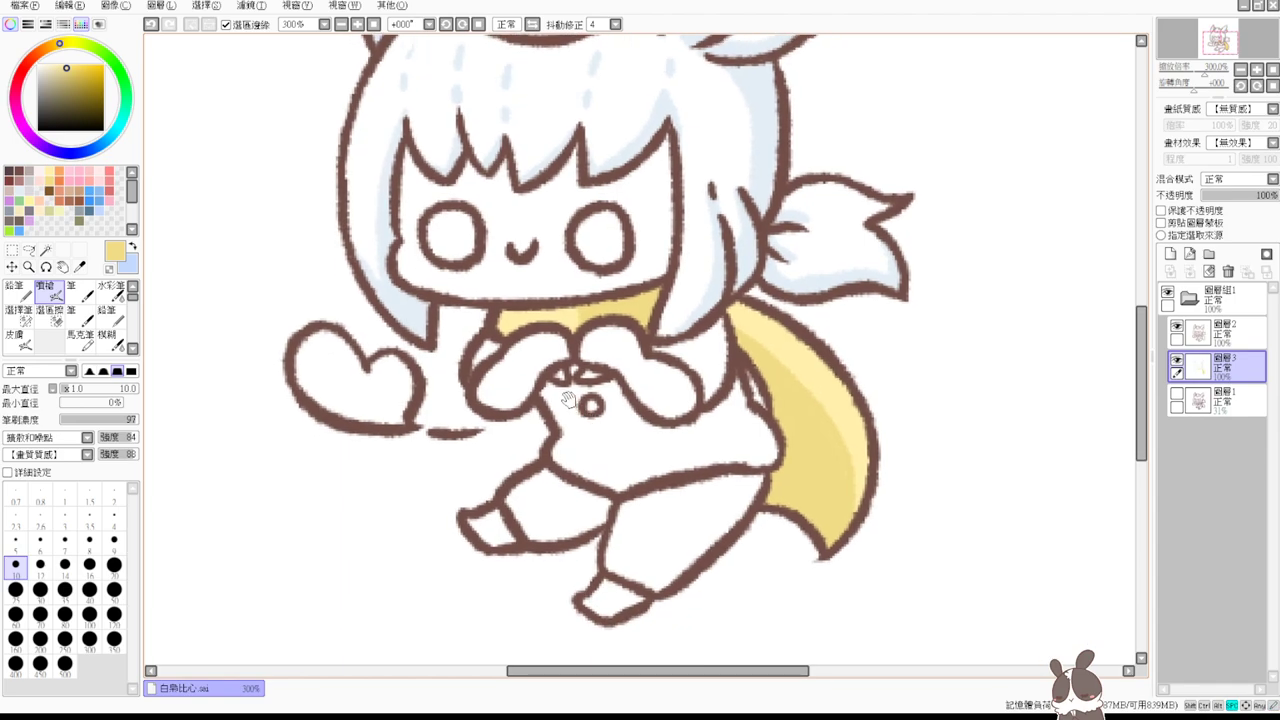
click(45, 250)
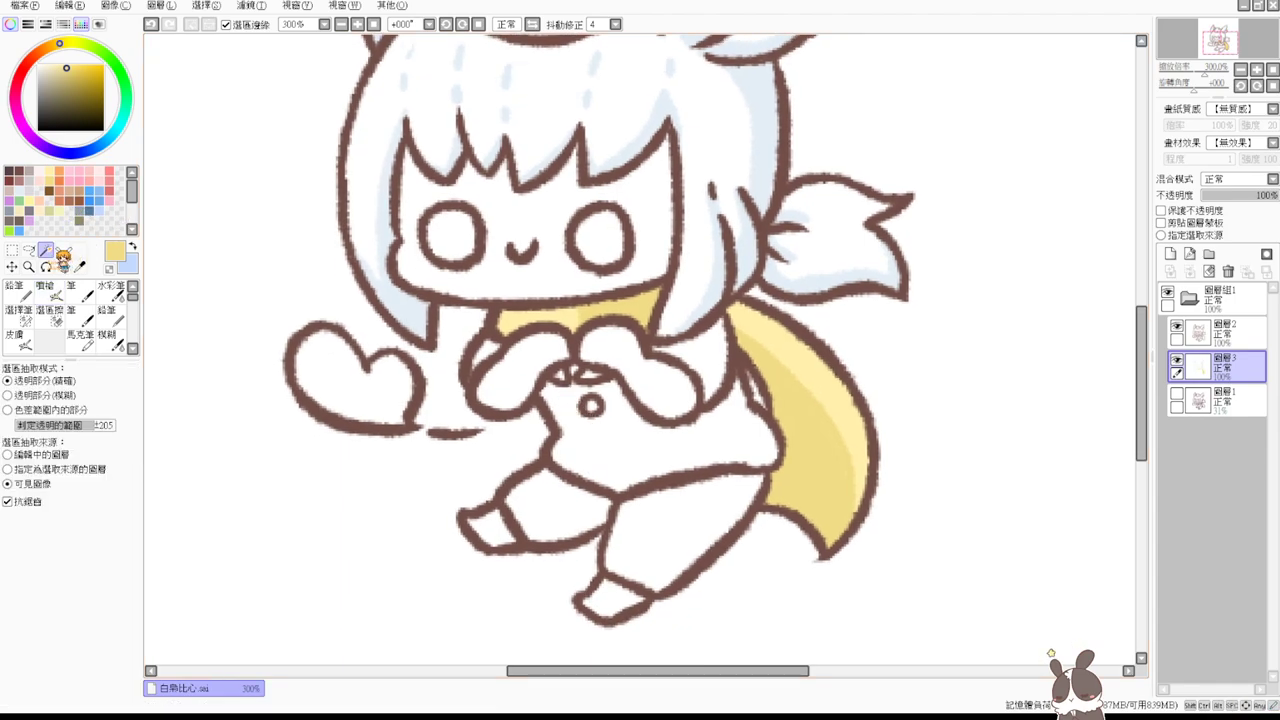
click(485, 353)
click(653, 423)
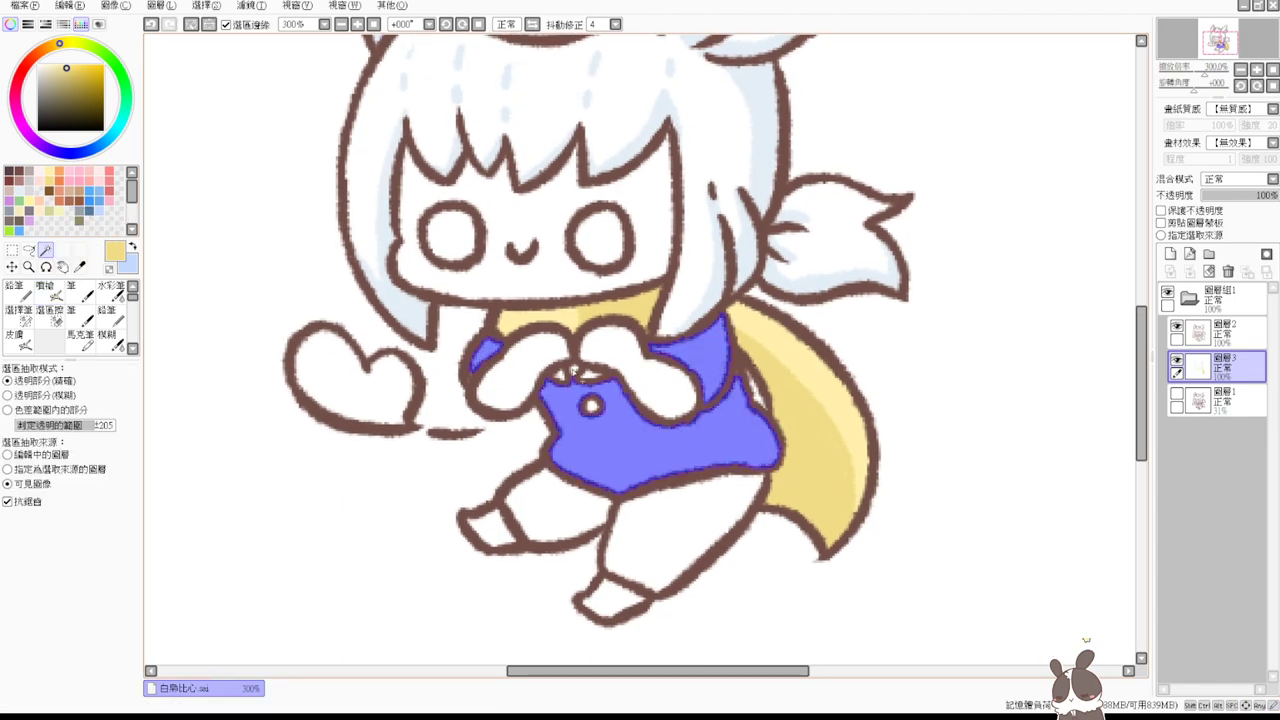
click(560, 505)
click(680, 535)
click(30, 316)
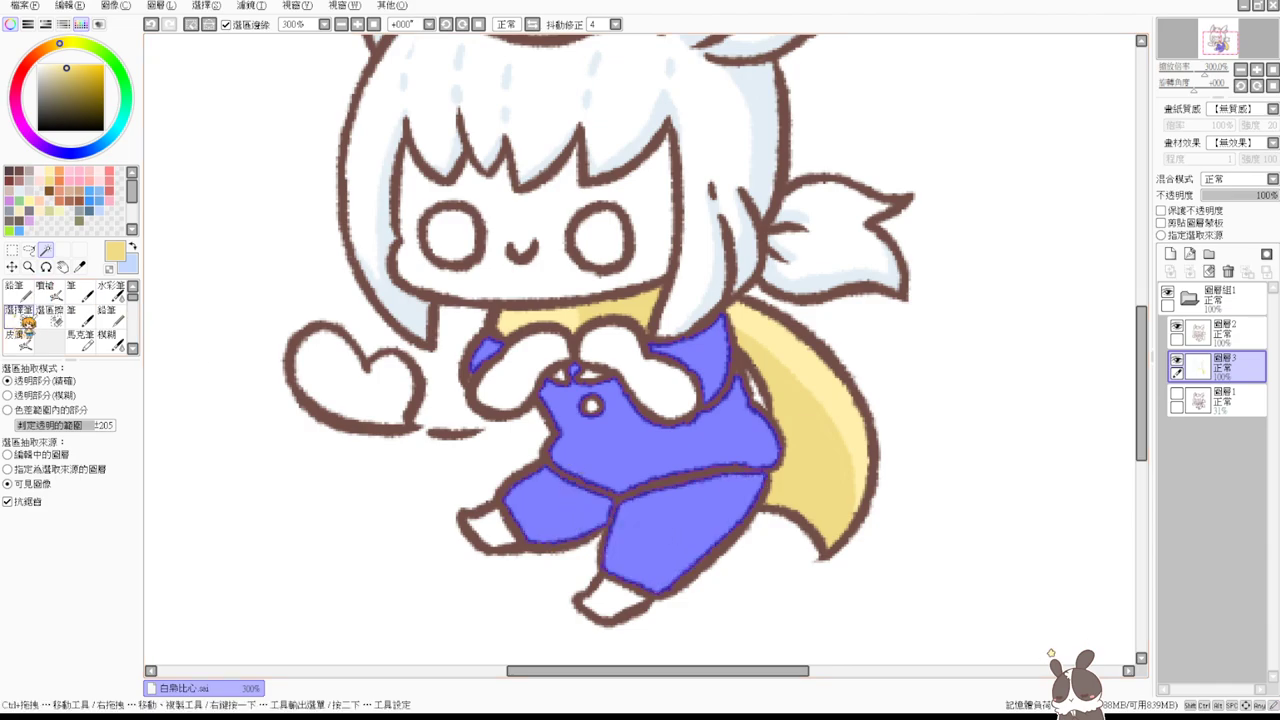
drag(472, 372, 472, 366)
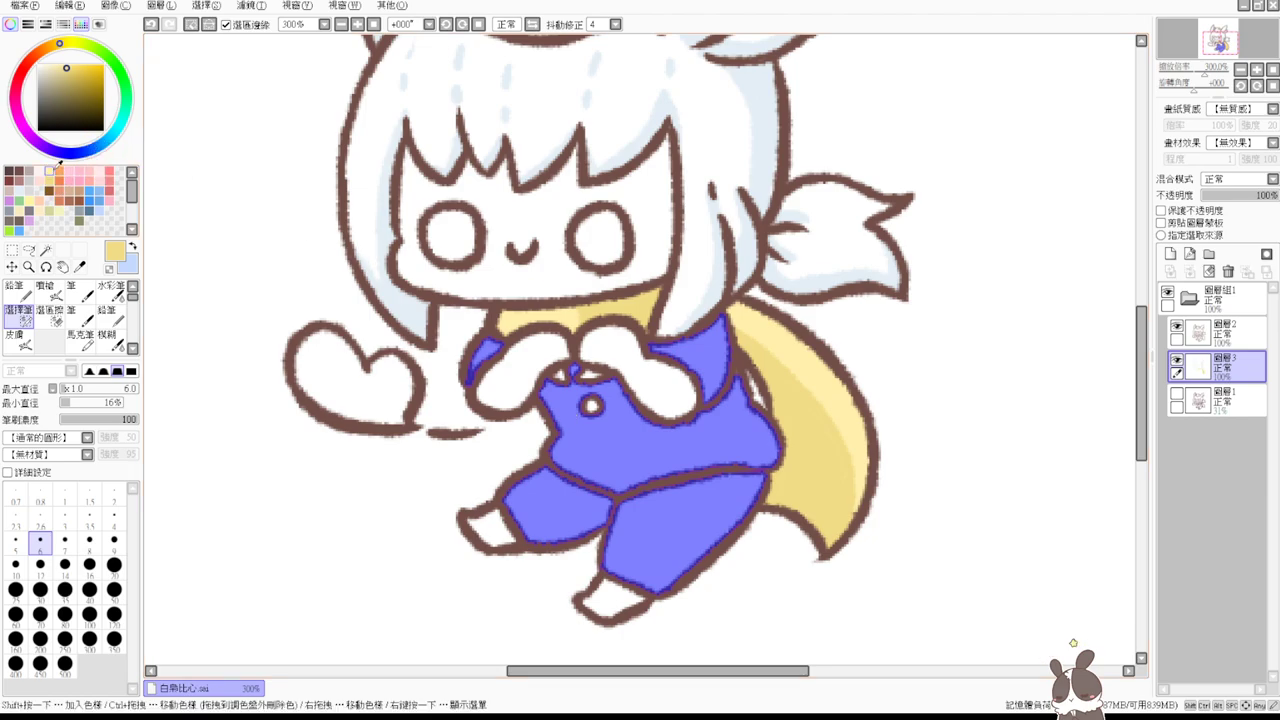
drag(59, 45, 48, 47)
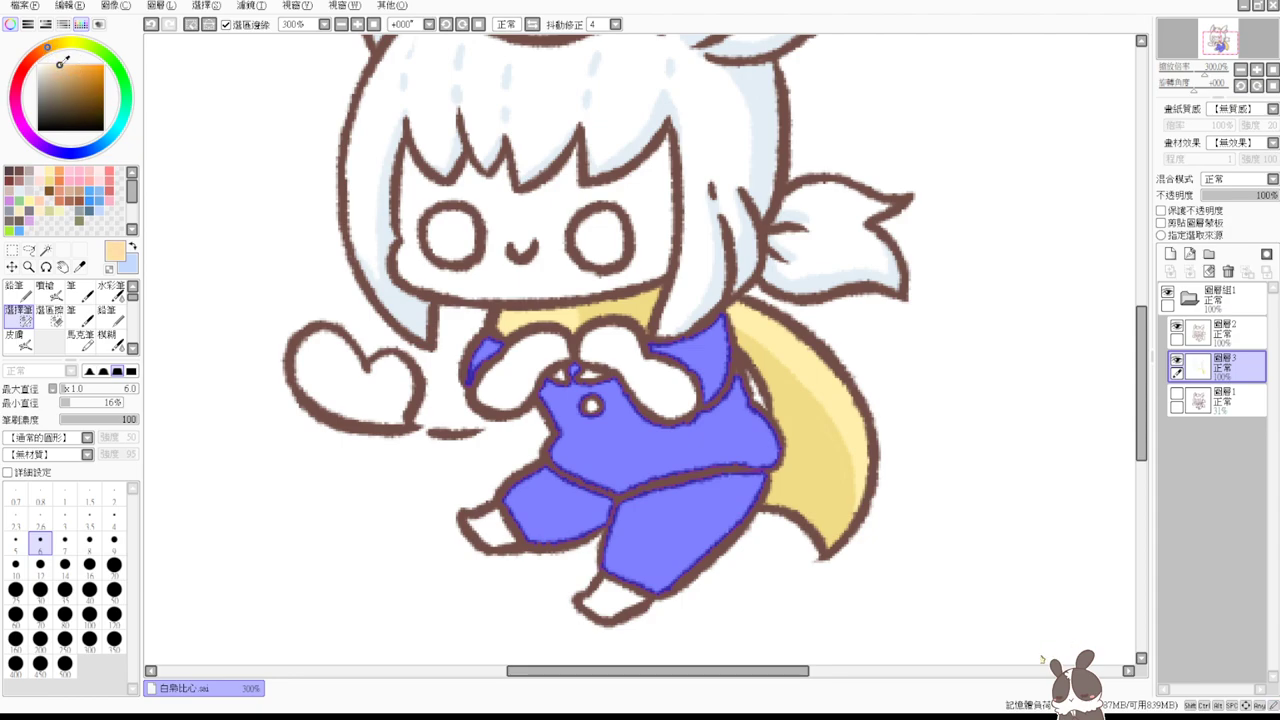
key(ctrl+f)
- Shade the torso below the arms and the larger sleeve with a slightly darker orange airbrush at size 9
click(62, 66)
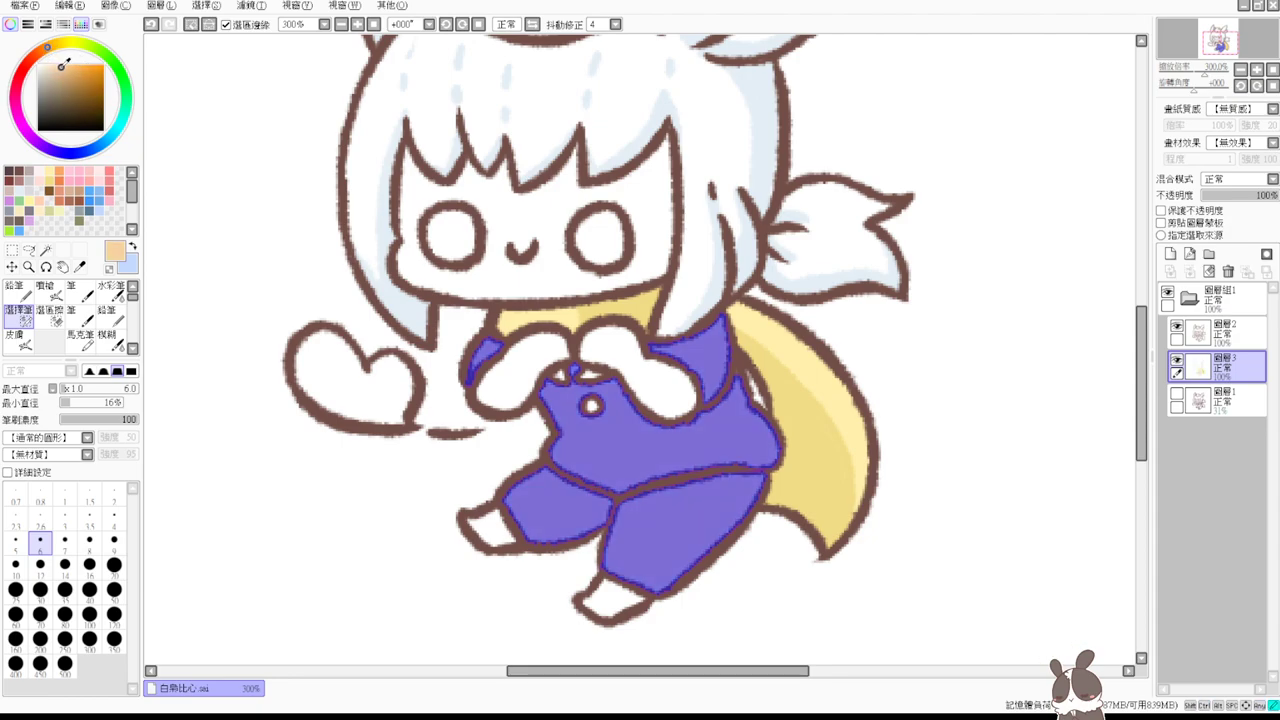
click(48, 291)
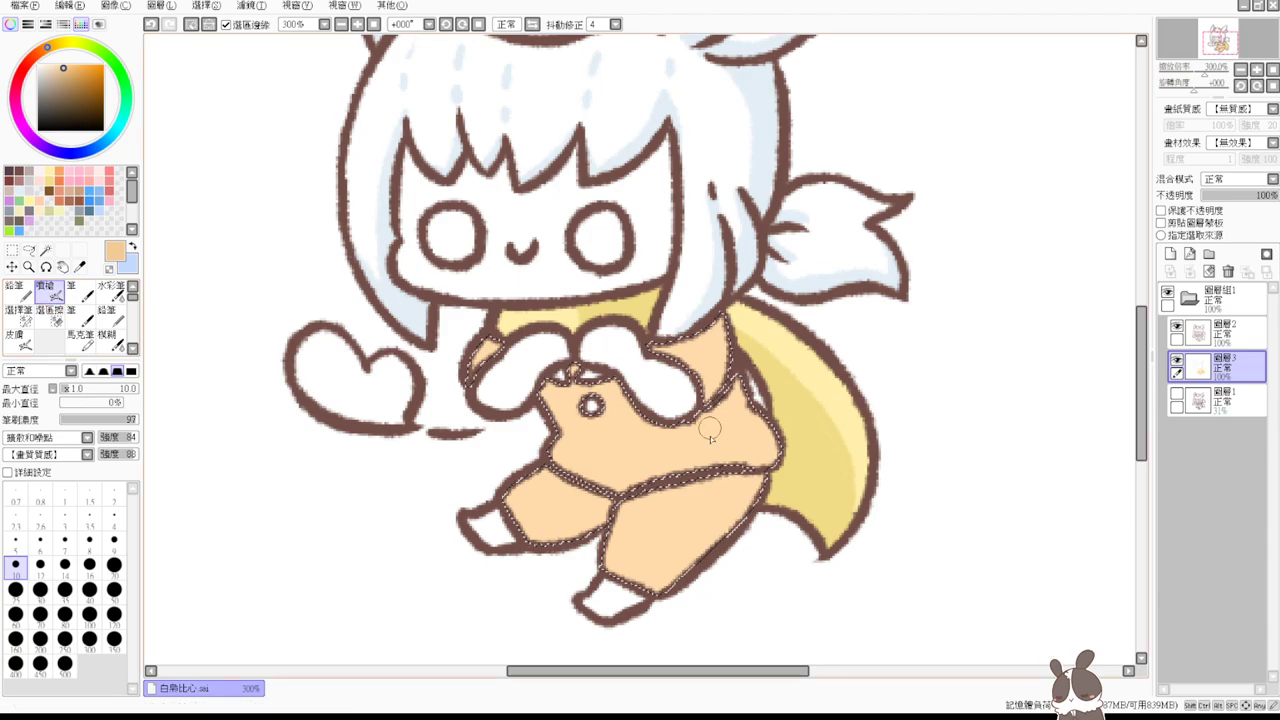
key(bracketleft)
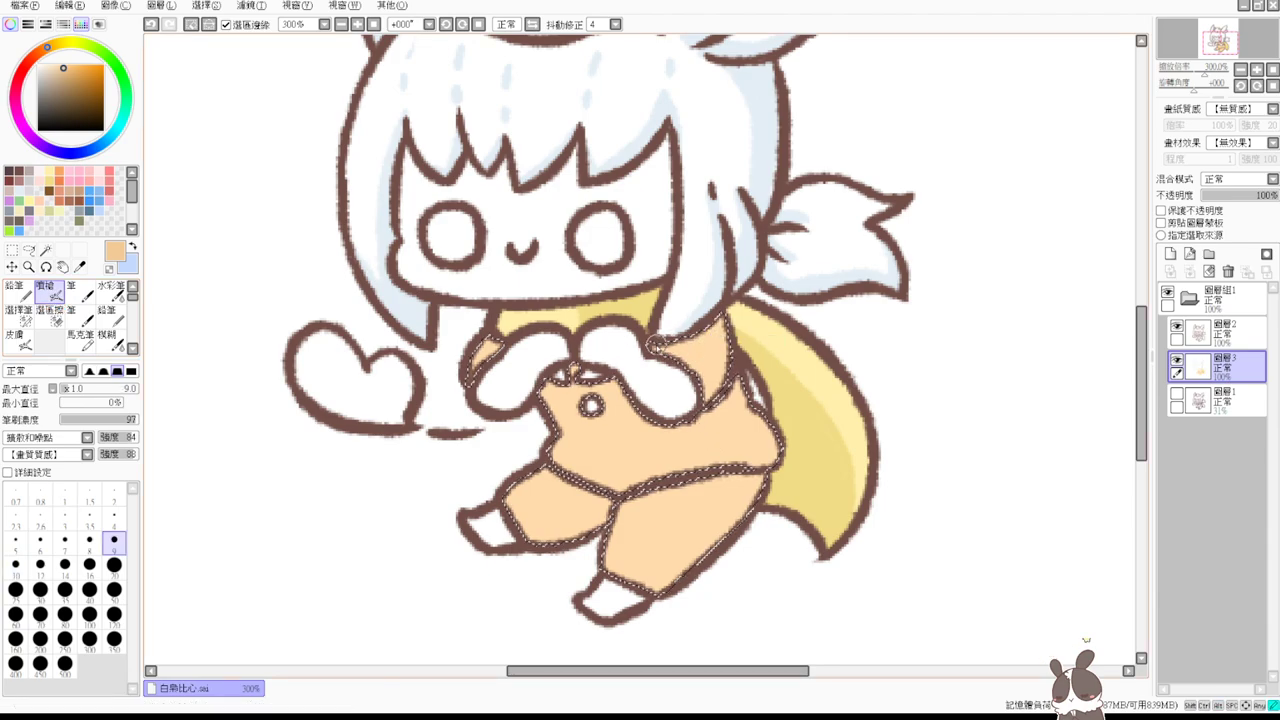
mouse_move(681, 342)
mouse_down()
mouse_move(724, 307)
mouse_move(680, 350)
mouse_up()
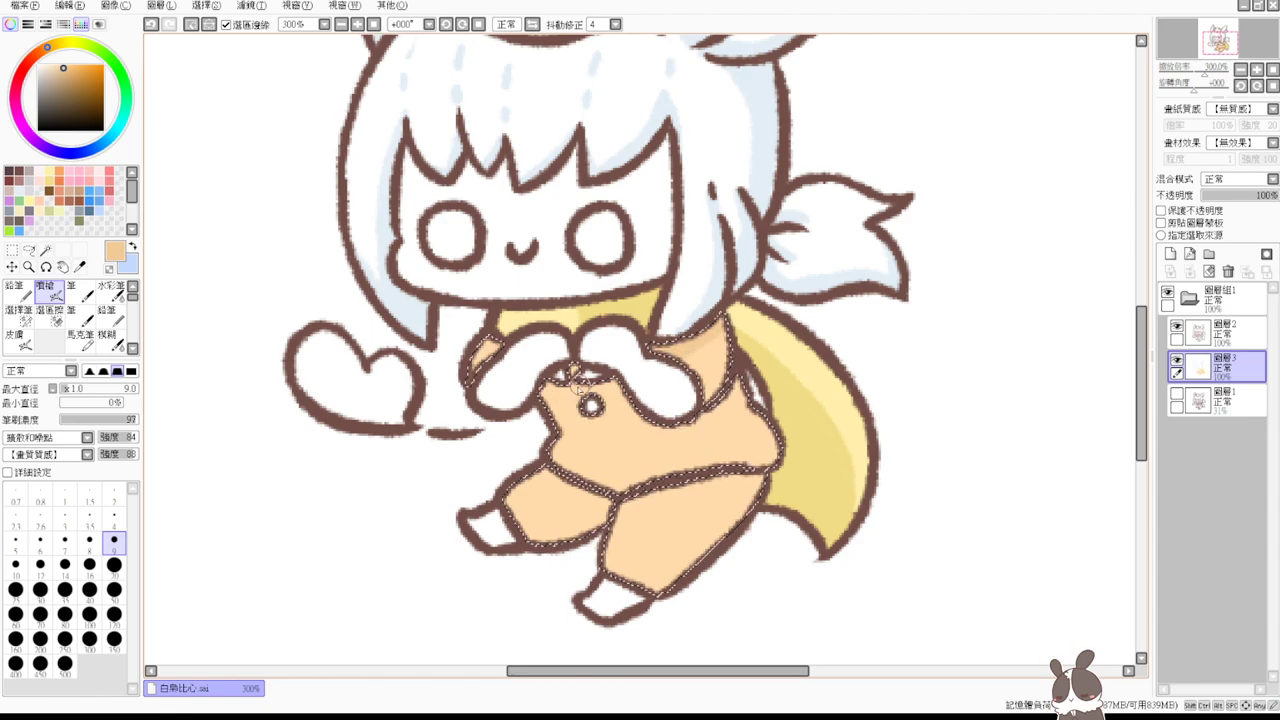
mouse_move(590, 382)
mouse_down()
mouse_move(618, 482)
mouse_move(601, 371)
mouse_move(614, 423)
mouse_move(642, 485)
mouse_up()
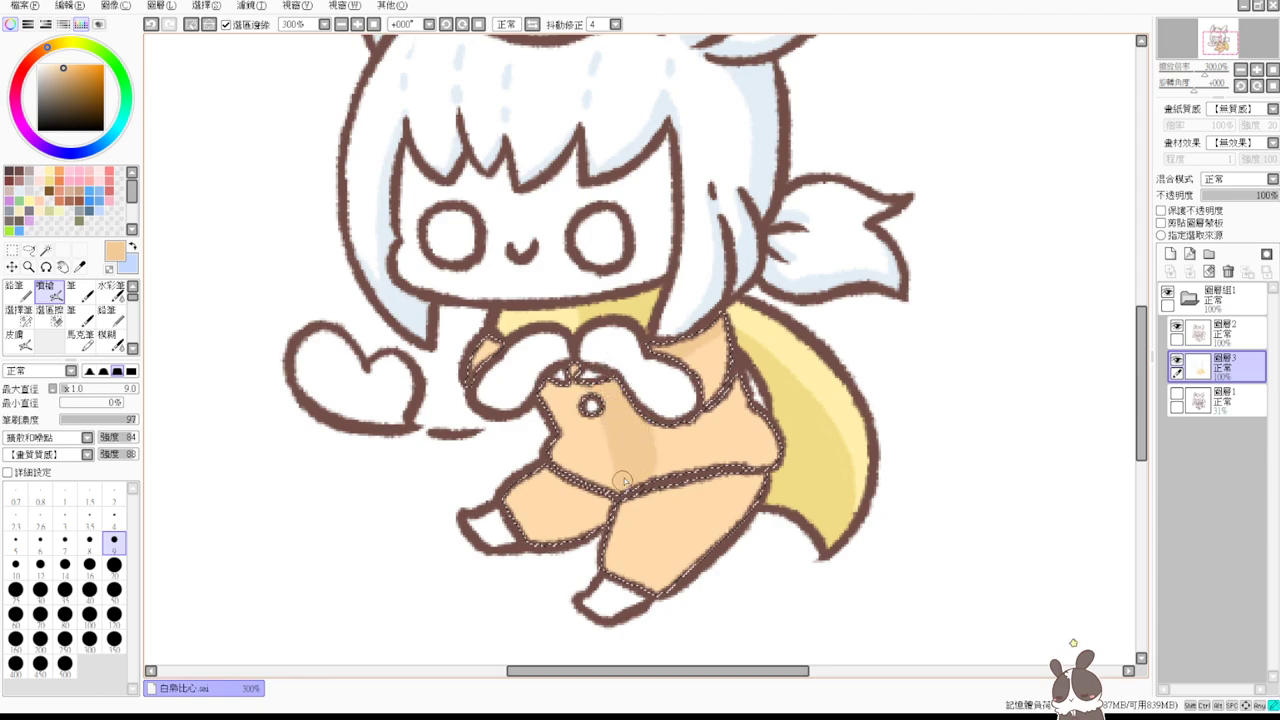
drag(664, 414, 653, 457)
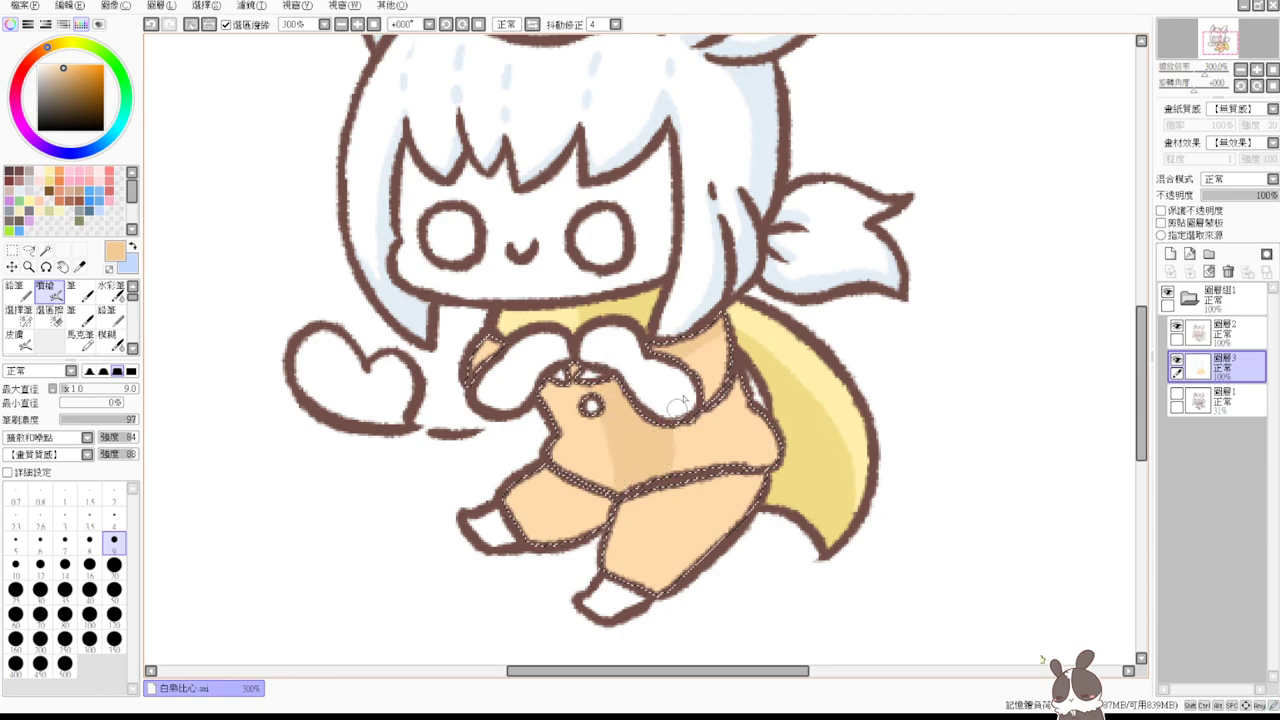
mouse_move(694, 326)
mouse_down()
mouse_move(716, 412)
mouse_move(738, 385)
mouse_move(737, 430)
mouse_move(784, 459)
mouse_up()
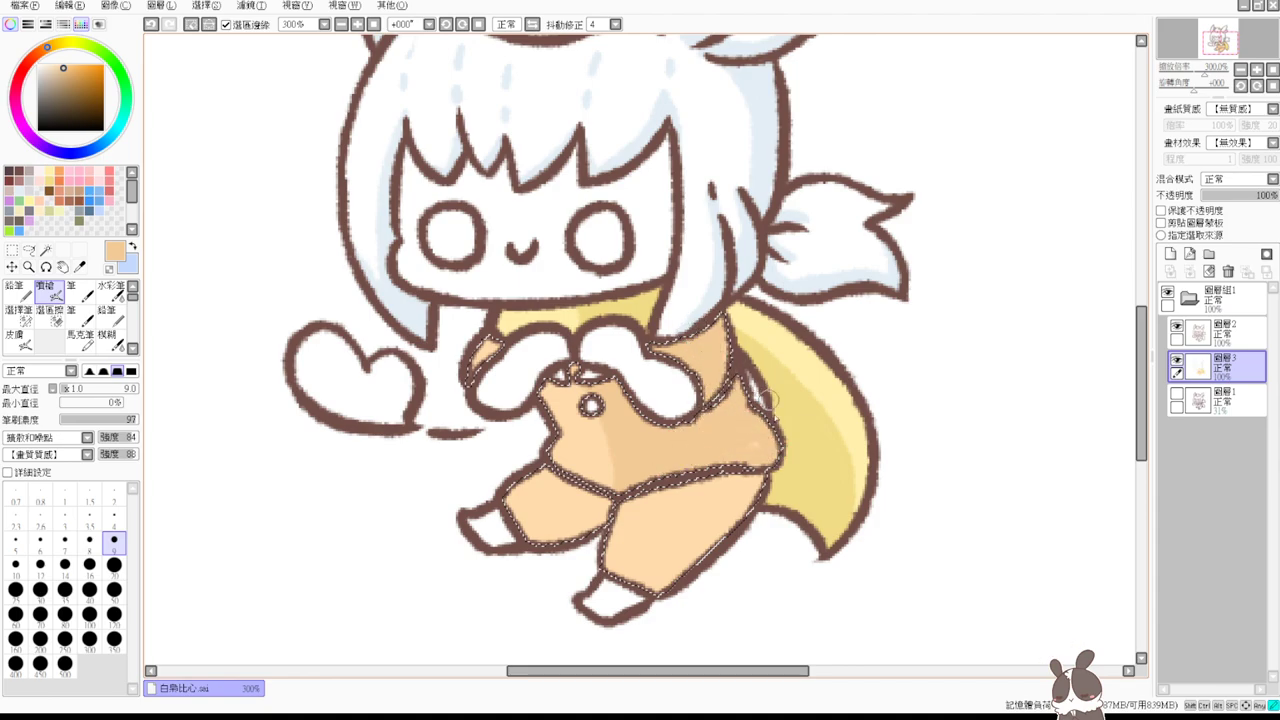
mouse_move(612, 418)
mouse_down()
mouse_move(550, 391)
mouse_move(604, 404)
mouse_up()
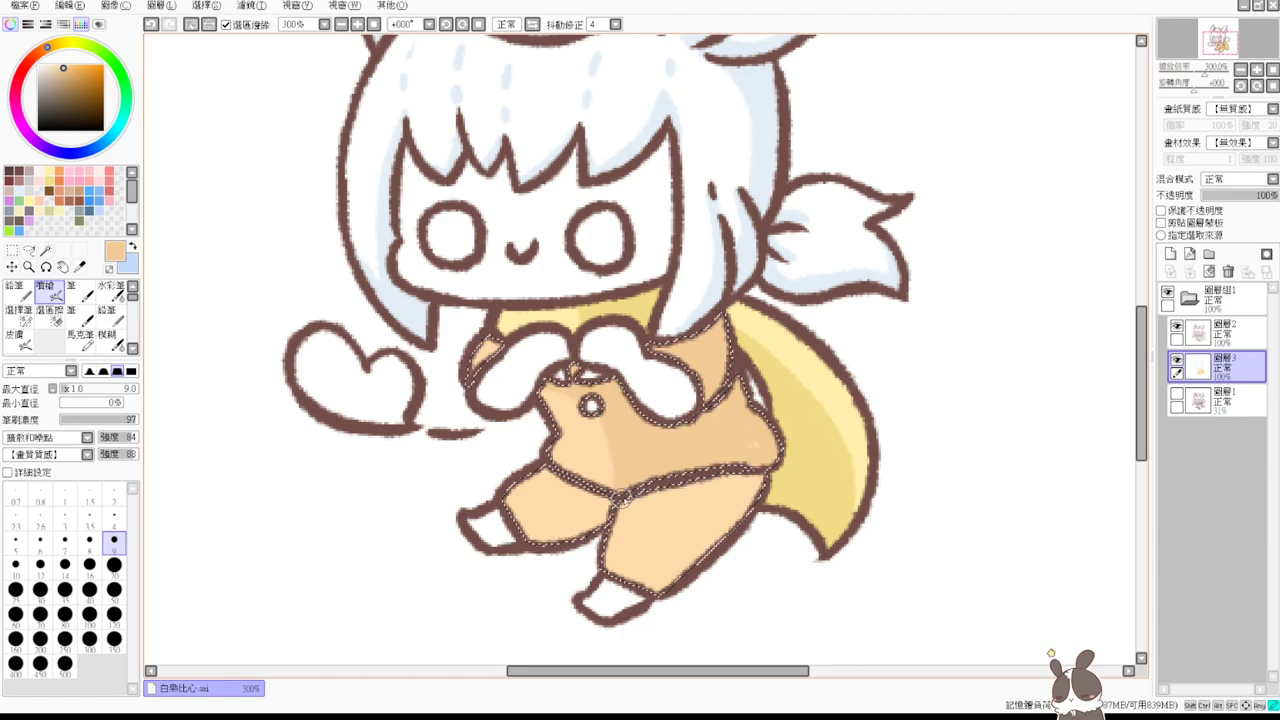
- Shade the upper and rear parts of both trouser legs with the same darker orange airbrush
mouse_move(621, 498)
mouse_down()
mouse_move(728, 535)
mouse_move(690, 481)
mouse_move(746, 503)
mouse_move(742, 457)
mouse_move(709, 479)
mouse_move(757, 491)
mouse_up()
drag(753, 422, 755, 438)
drag(701, 505, 679, 582)
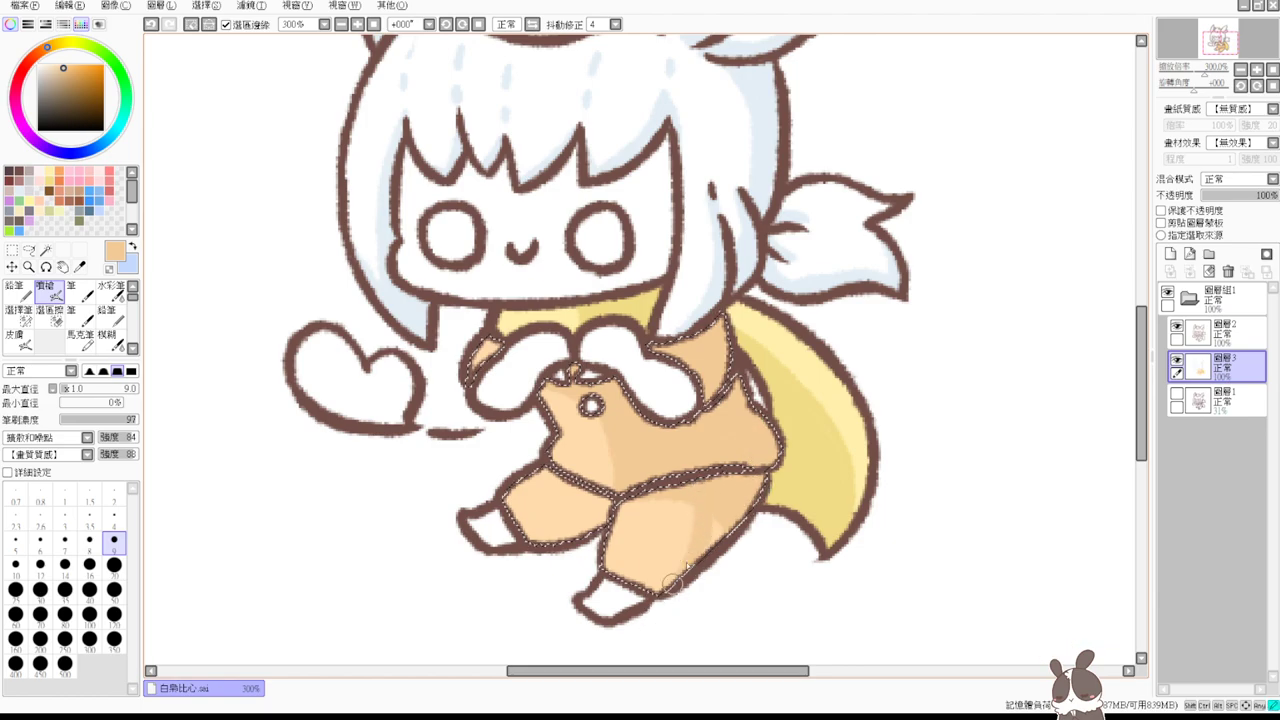
drag(716, 532, 706, 580)
mouse_move(564, 481)
mouse_down()
mouse_move(545, 535)
mouse_move(598, 525)
mouse_move(621, 465)
mouse_move(575, 514)
mouse_up()
mouse_move(777, 338)
mouse_down()
mouse_move(755, 405)
mouse_move(743, 370)
mouse_up()
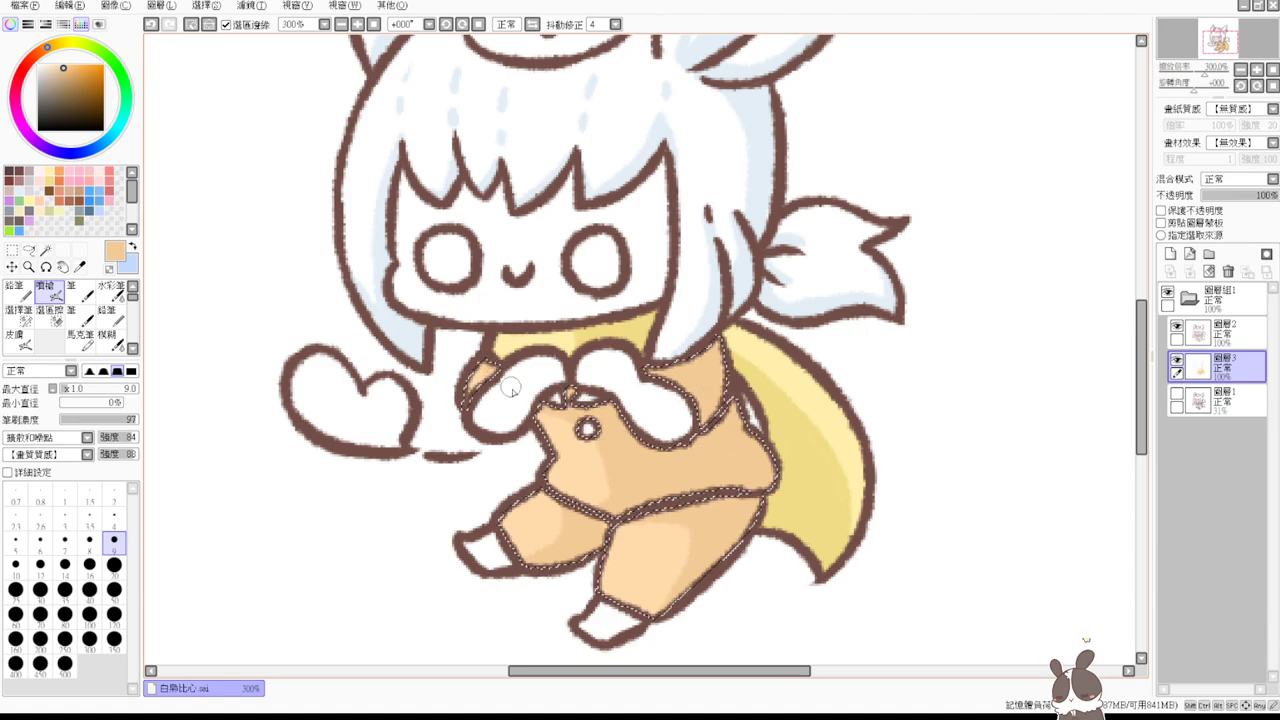
- Add deeper orange-brown accents to the sleeves and clothing edges with the airbrush at size 7 and clear the selection
key(ctrl+d)
key(ctrl+z)
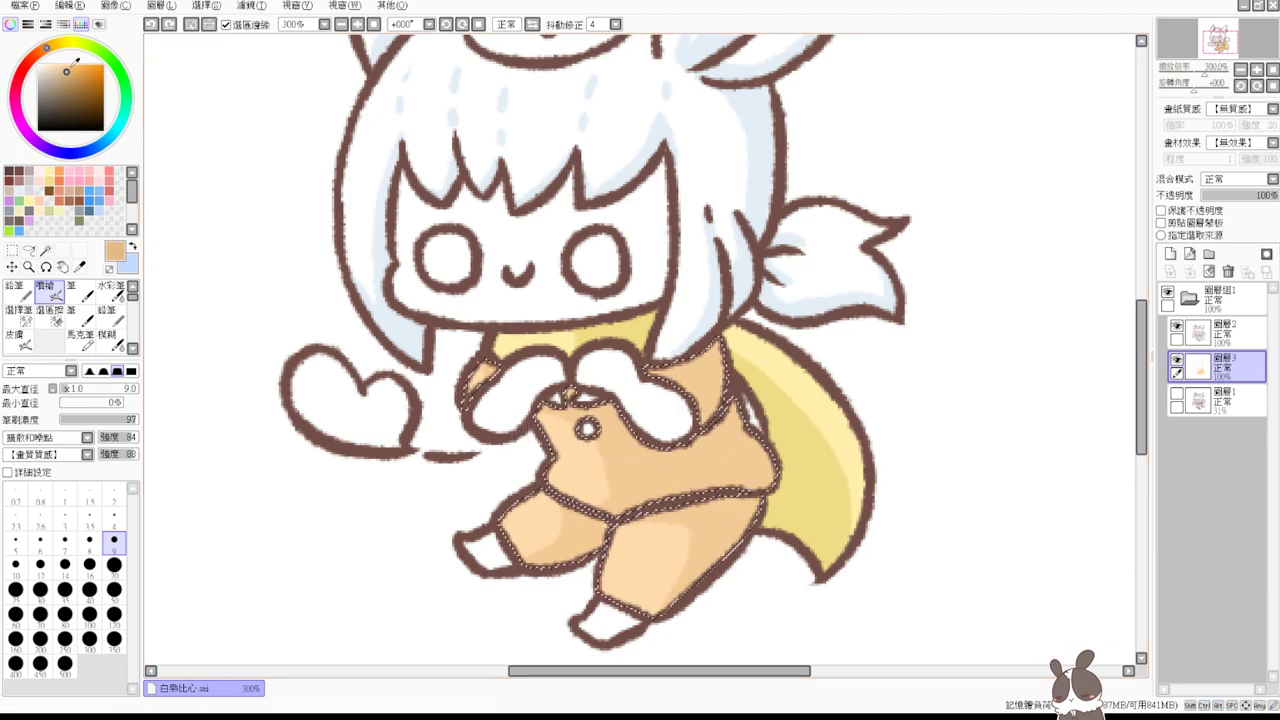
click(15, 541)
mouse_move(660, 371)
mouse_down()
mouse_move(688, 366)
mouse_move(668, 376)
mouse_up()
mouse_move(744, 419)
mouse_down()
mouse_move(755, 419)
mouse_move(731, 400)
mouse_up()
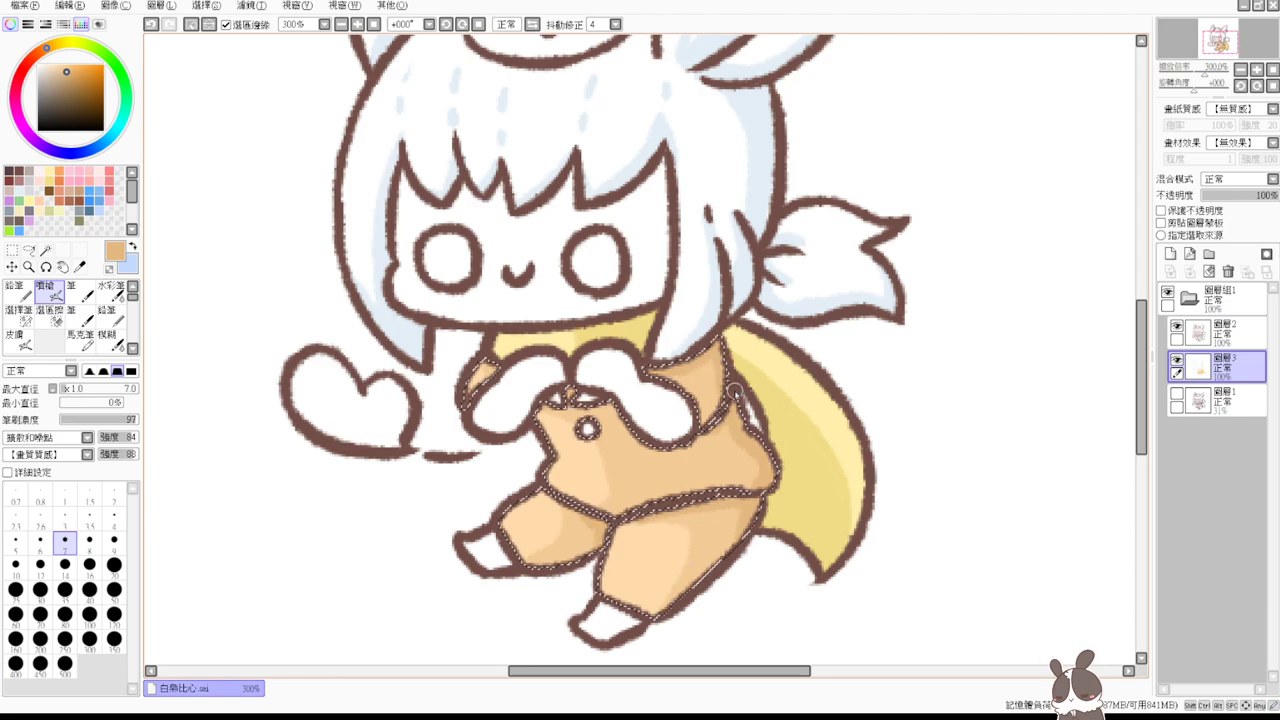
key(ctrl+d)
key(ctrl+z)
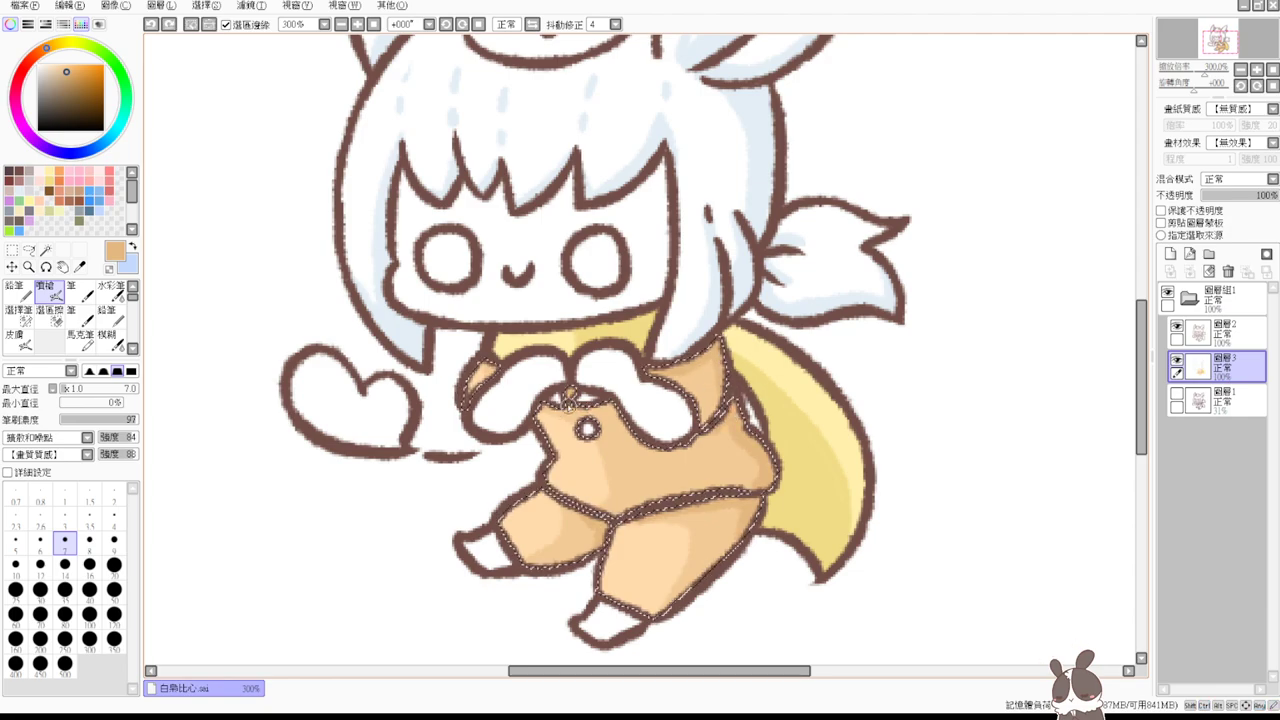
key(ctrl+d)
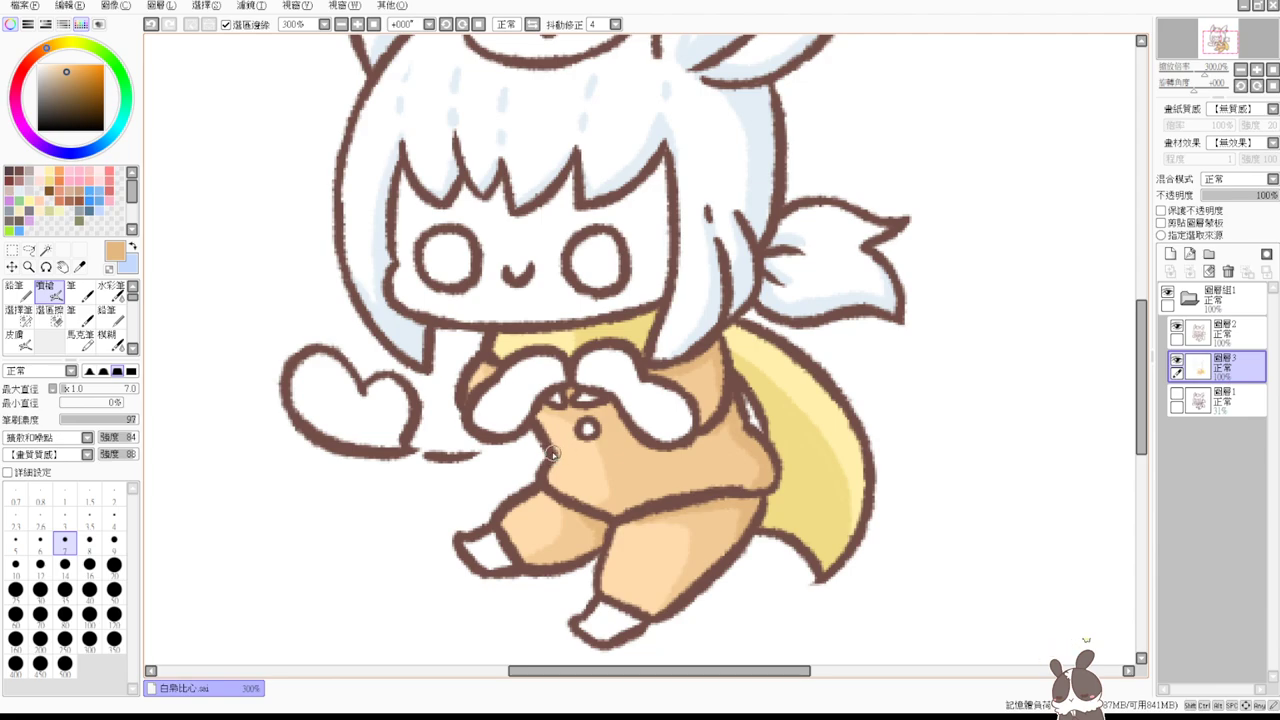
- Select the face around the eyes with the Magic Wand and fill it with very pale pink
click(45, 250)
click(505, 238)
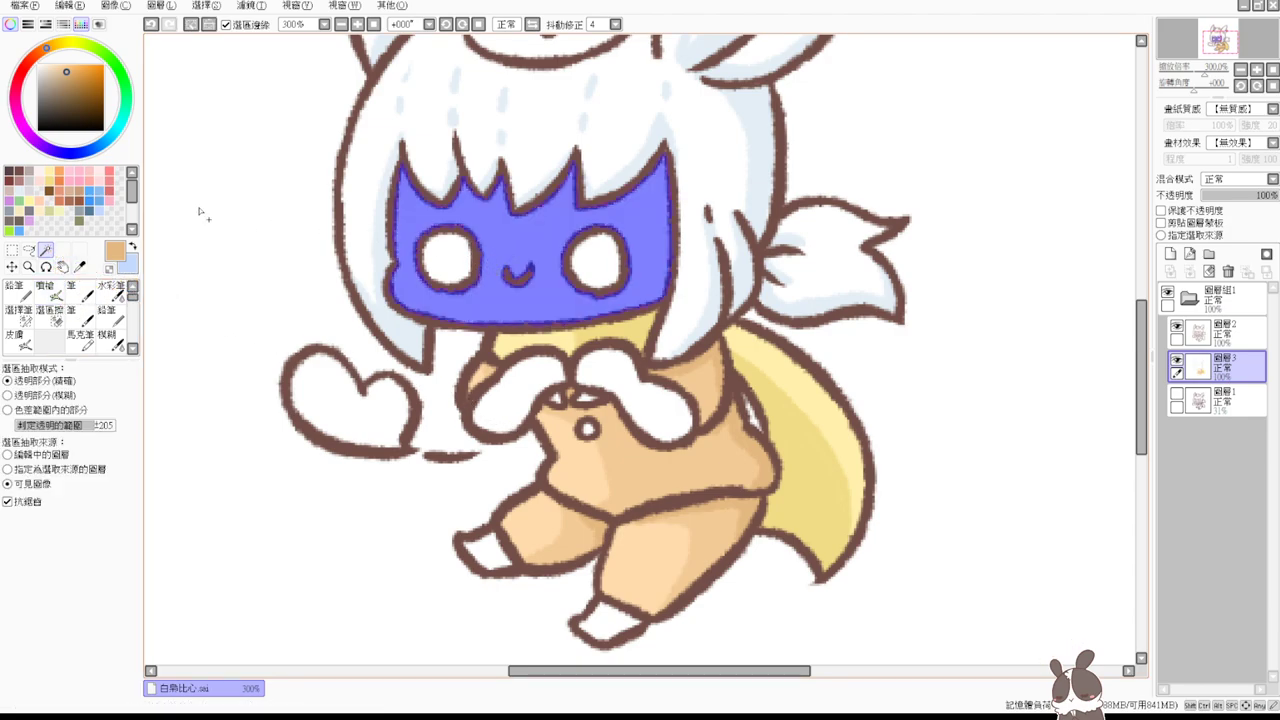
click(45, 170)
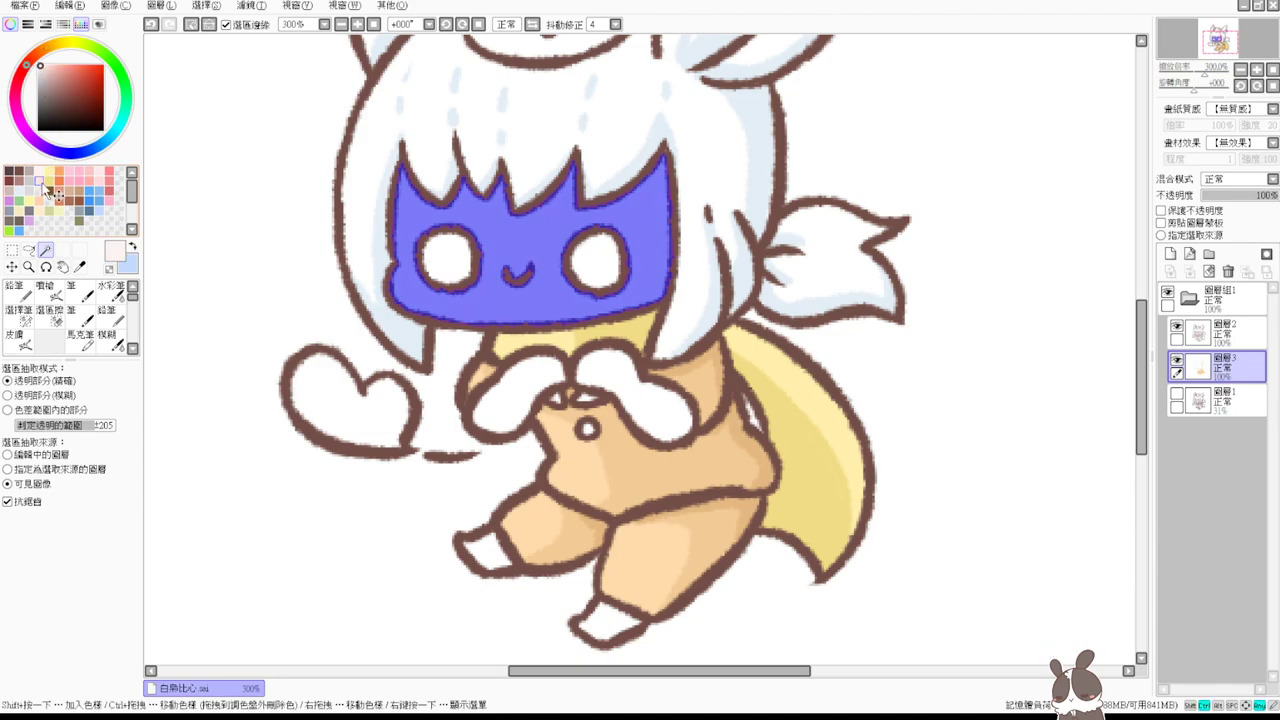
click(50, 290)
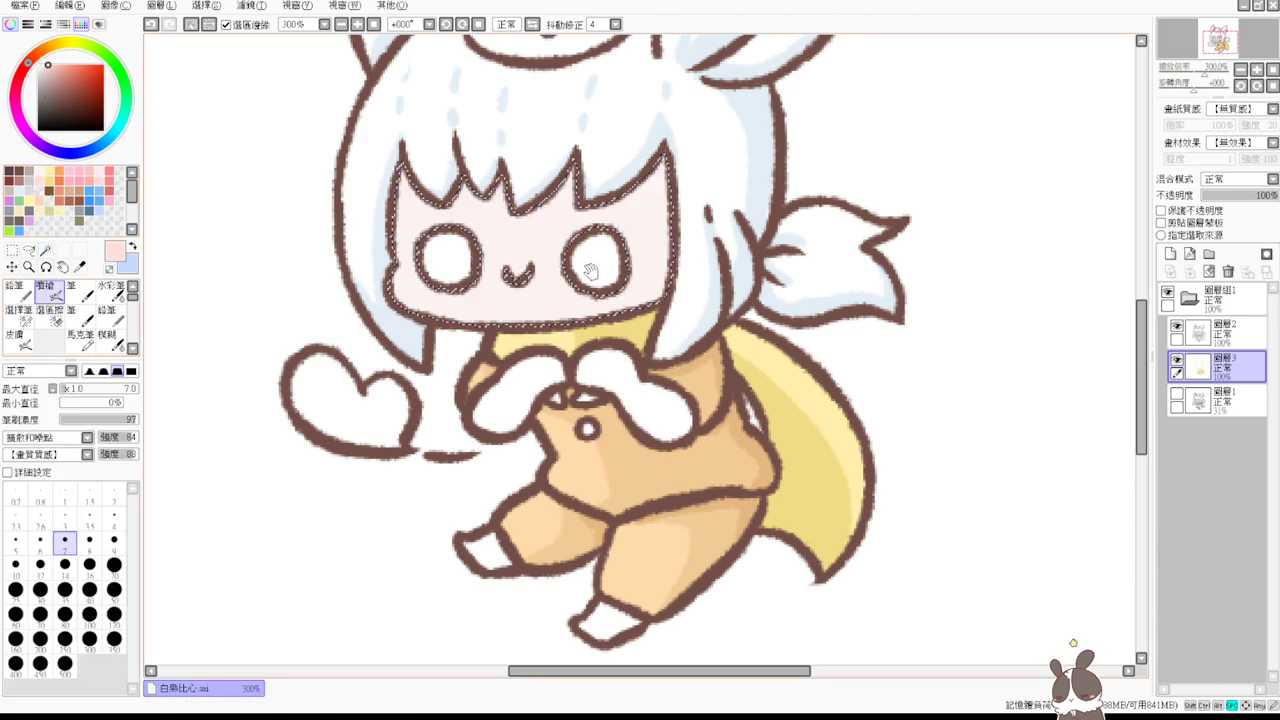
drag(591, 271, 612, 356)
ctrl+click(583, 335)
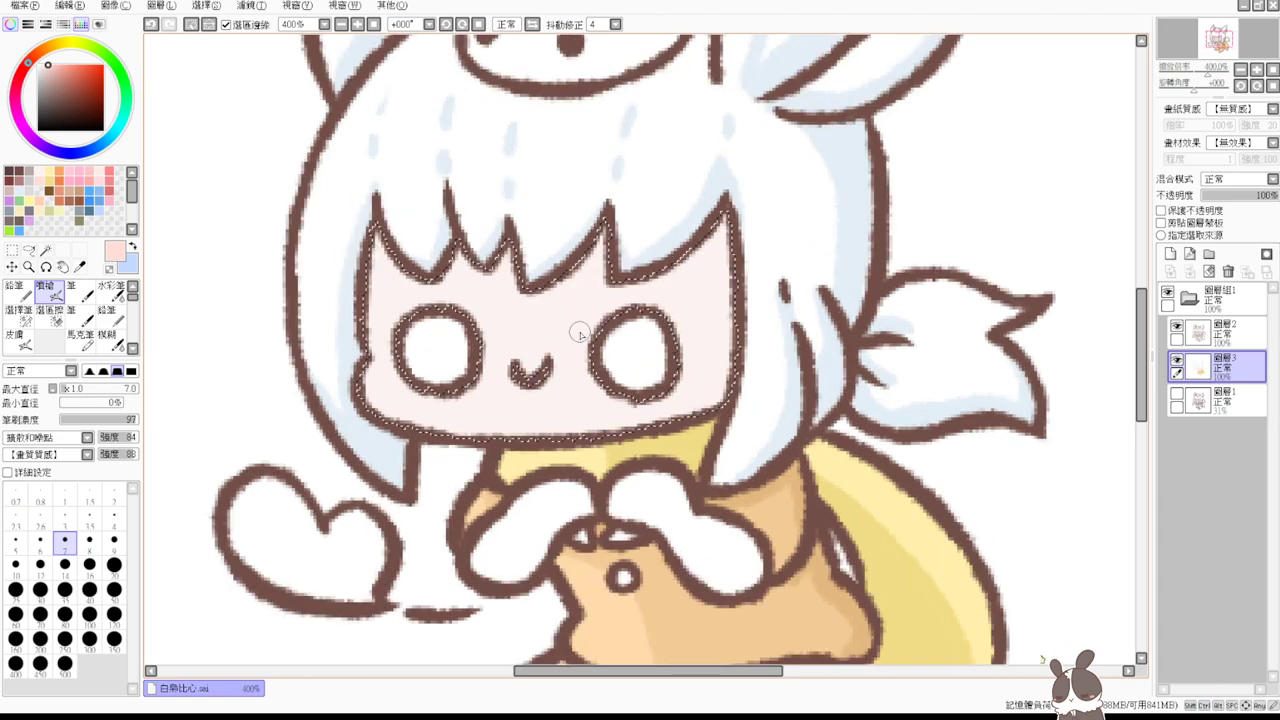
- Add both hands, the small gaps between them and both feet to the selection and fill them with the very pale pink
click(45, 250)
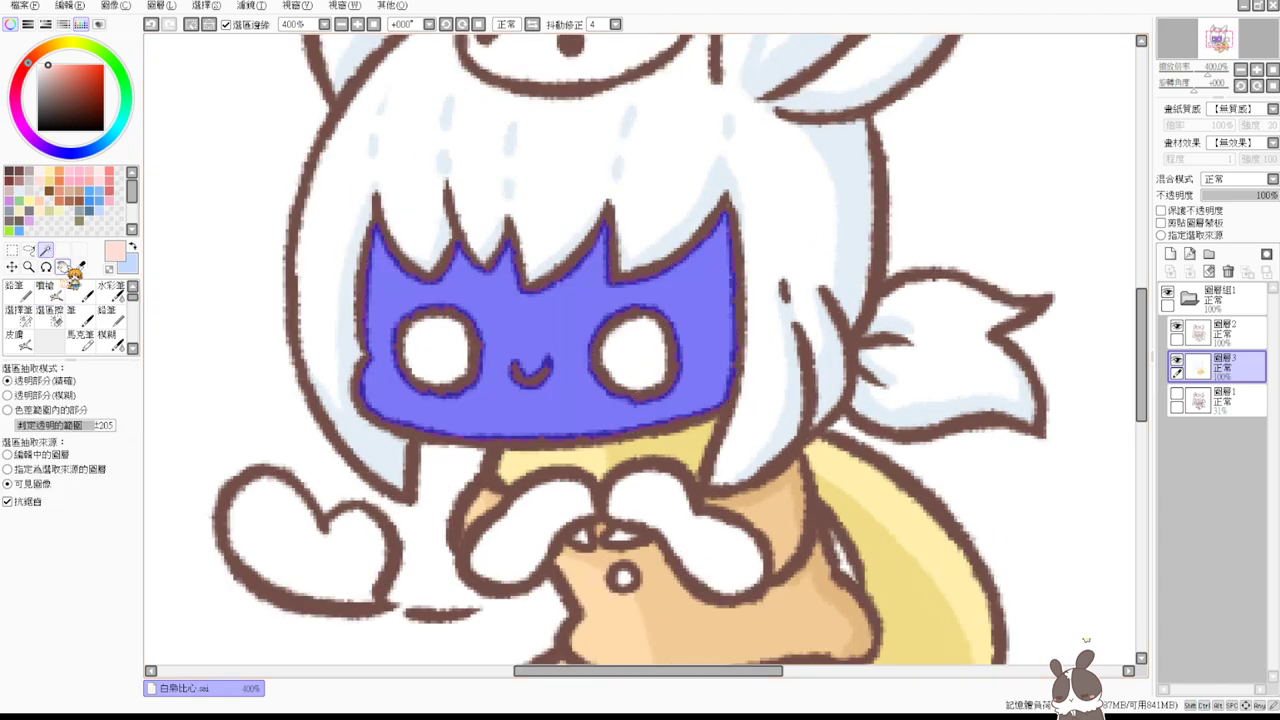
click(530, 553)
click(665, 540)
scroll(607, 425, down, 2)
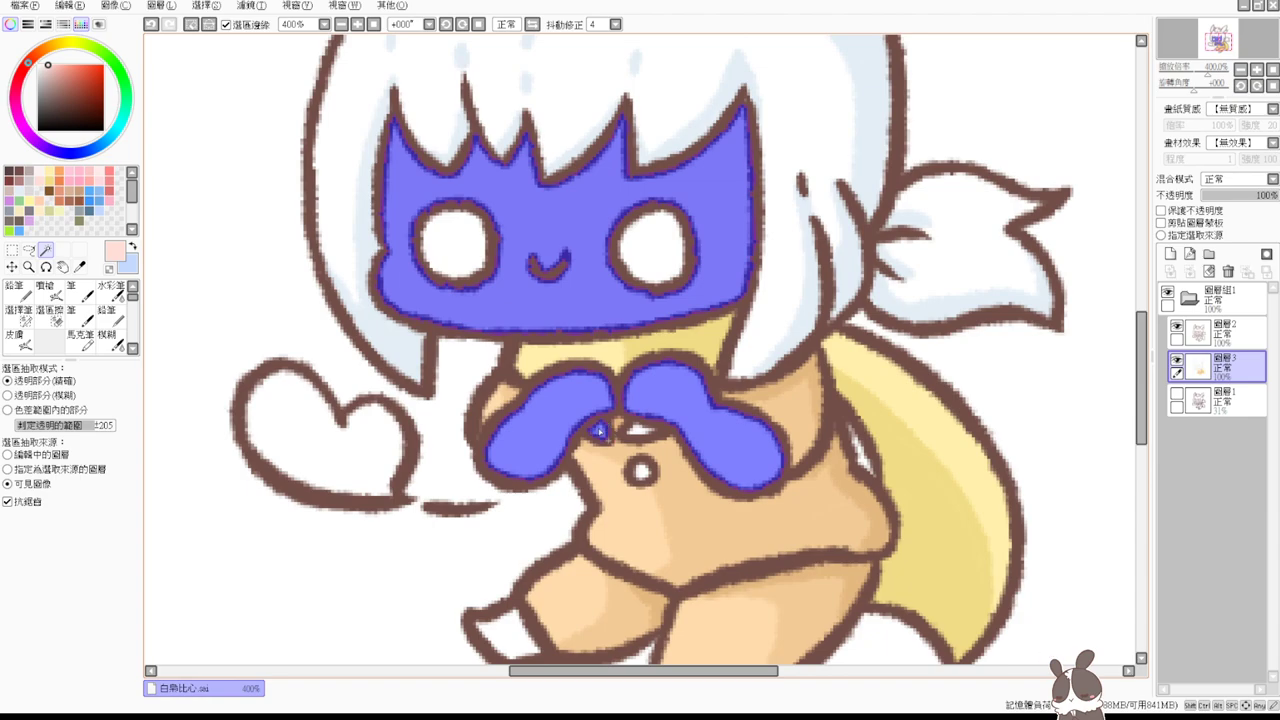
key(ctrl+i)
key(ctrl+z)
scroll(637, 438, down, 2)
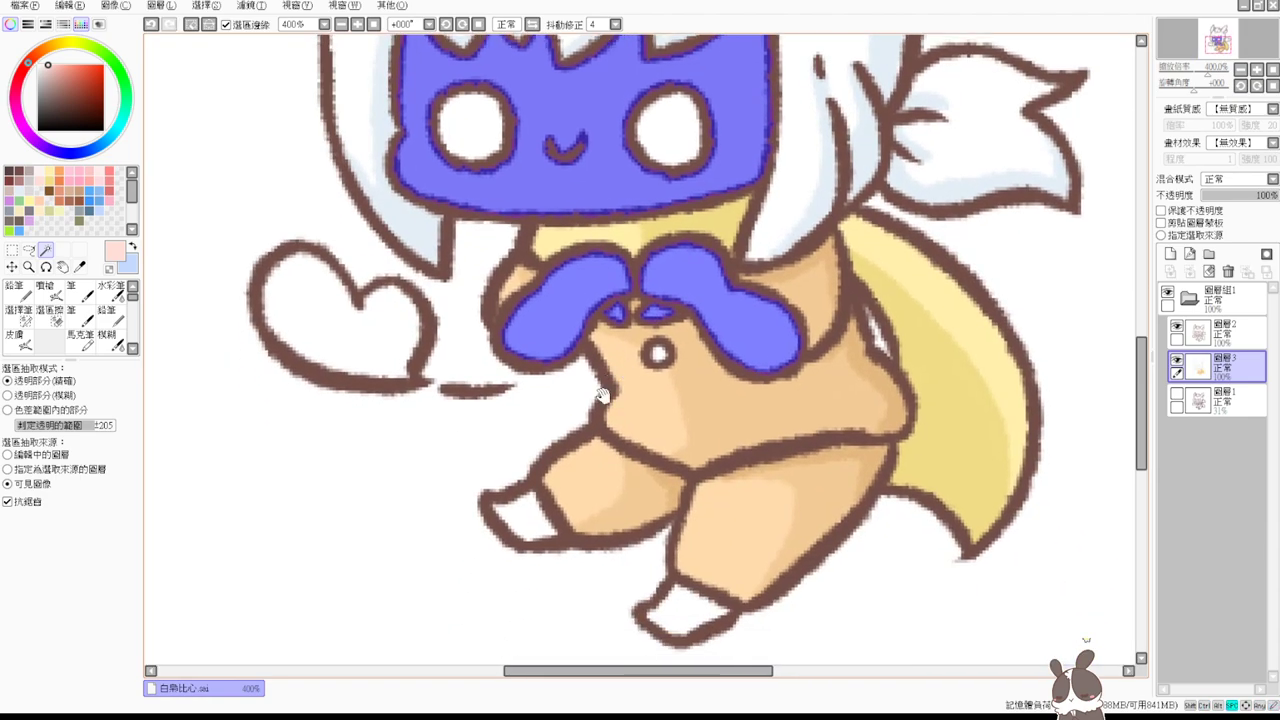
click(540, 517)
click(685, 608)
scroll(685, 608, up, 2)
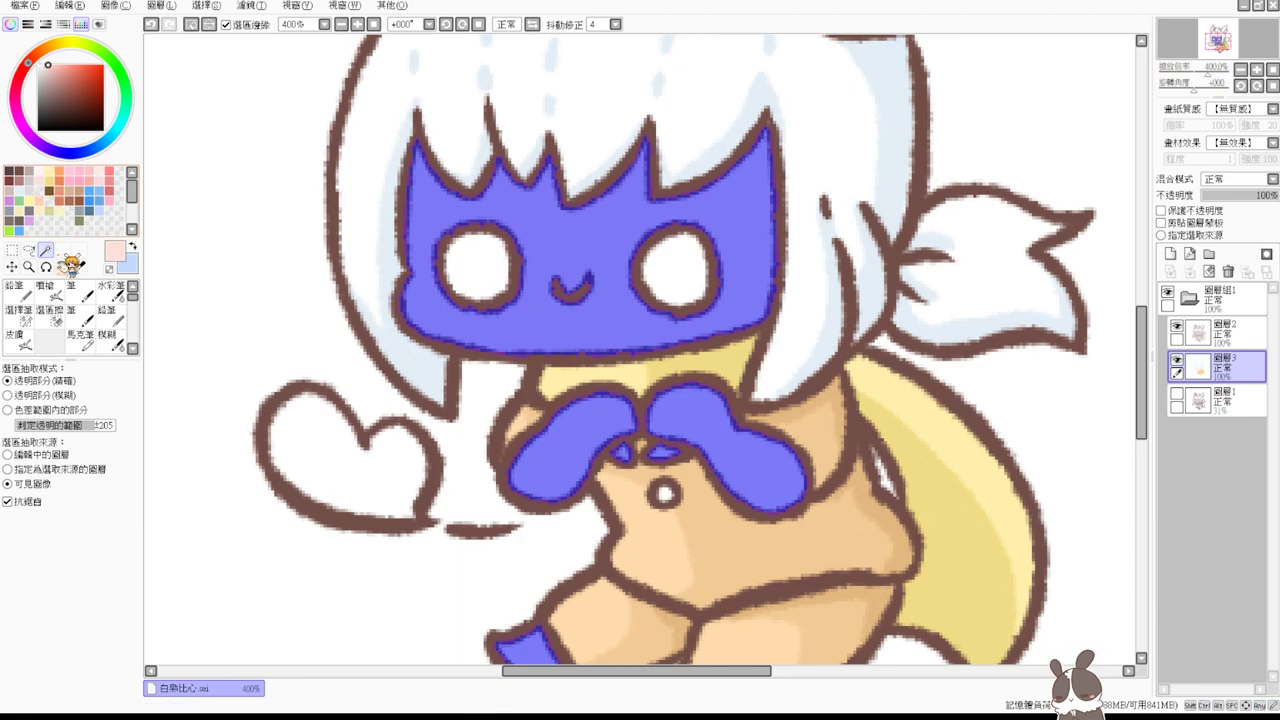
- Shade the face beneath the fringe, the cheek edges and both hands with light pink using the airbrush at size 8
click(45, 290)
mouse_move(467, 220)
mouse_down()
mouse_move(455, 220)
mouse_move(472, 185)
mouse_move(492, 185)
mouse_up()
mouse_move(411, 212)
mouse_down()
mouse_move(417, 186)
mouse_move(411, 250)
mouse_up()
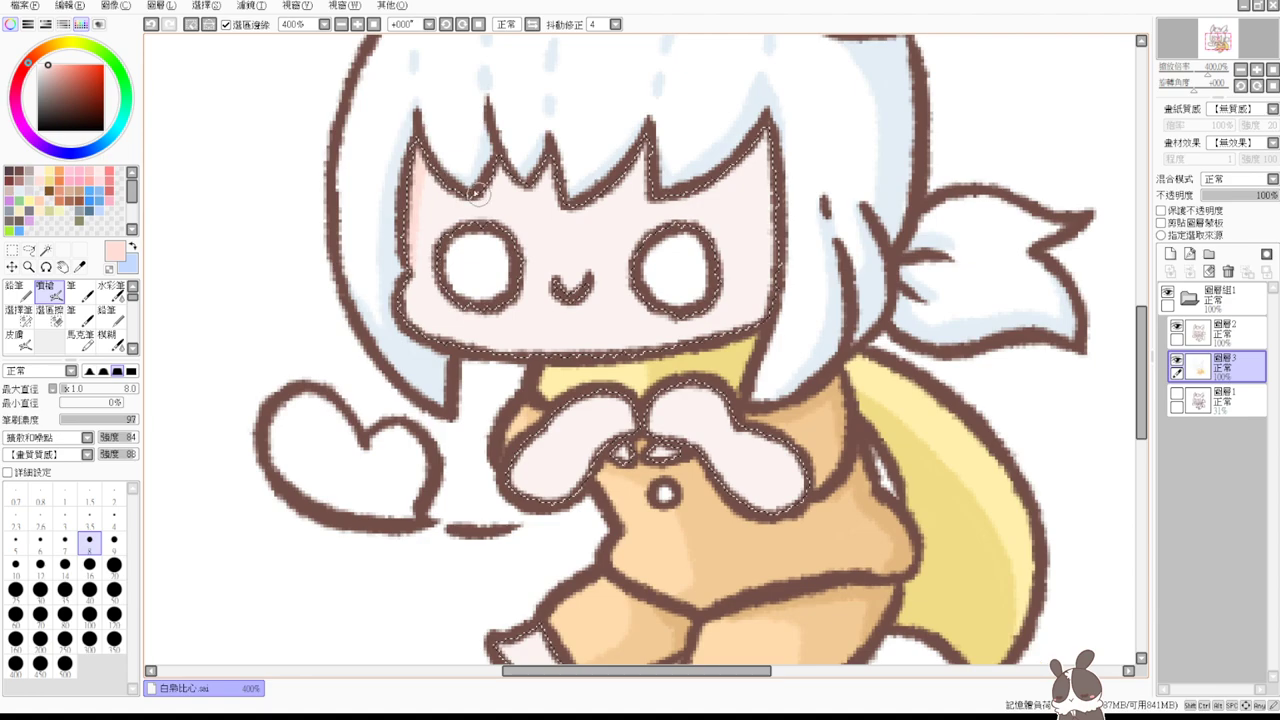
mouse_move(445, 180)
mouse_down()
mouse_move(484, 199)
mouse_move(540, 134)
mouse_move(531, 188)
mouse_up()
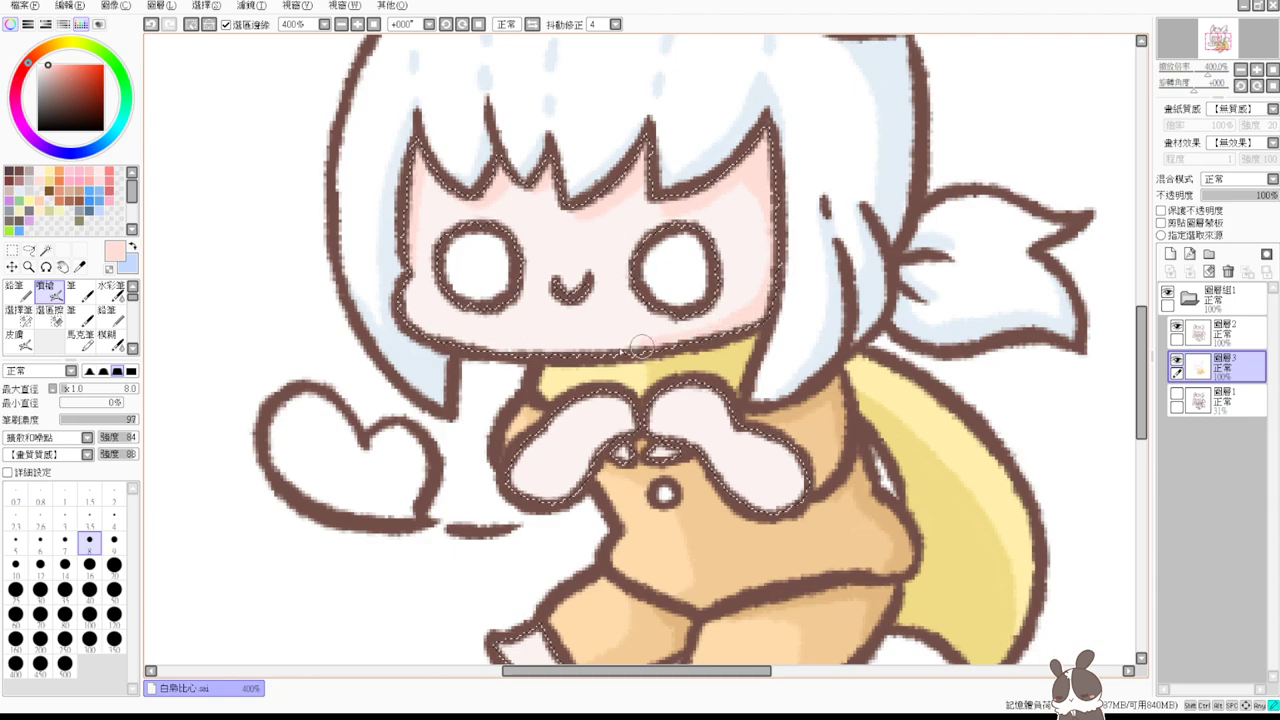
scroll(683, 346, down, 3)
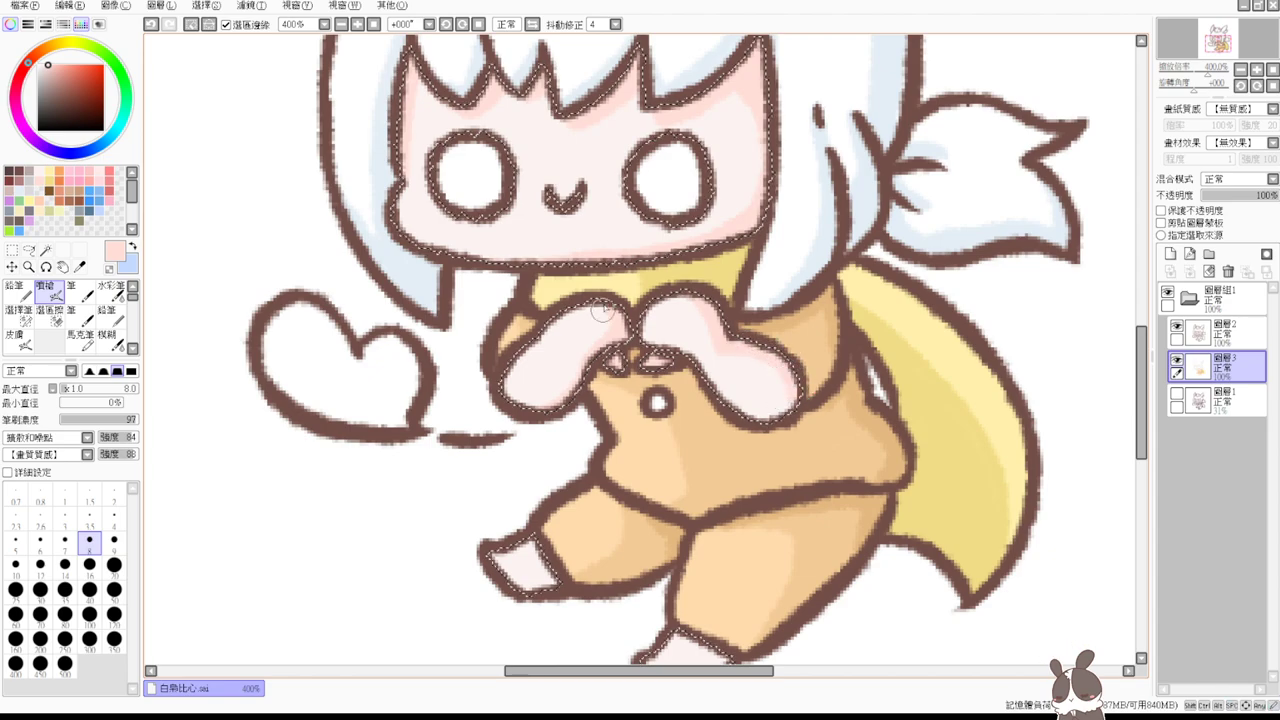
drag(725, 248, 735, 343)
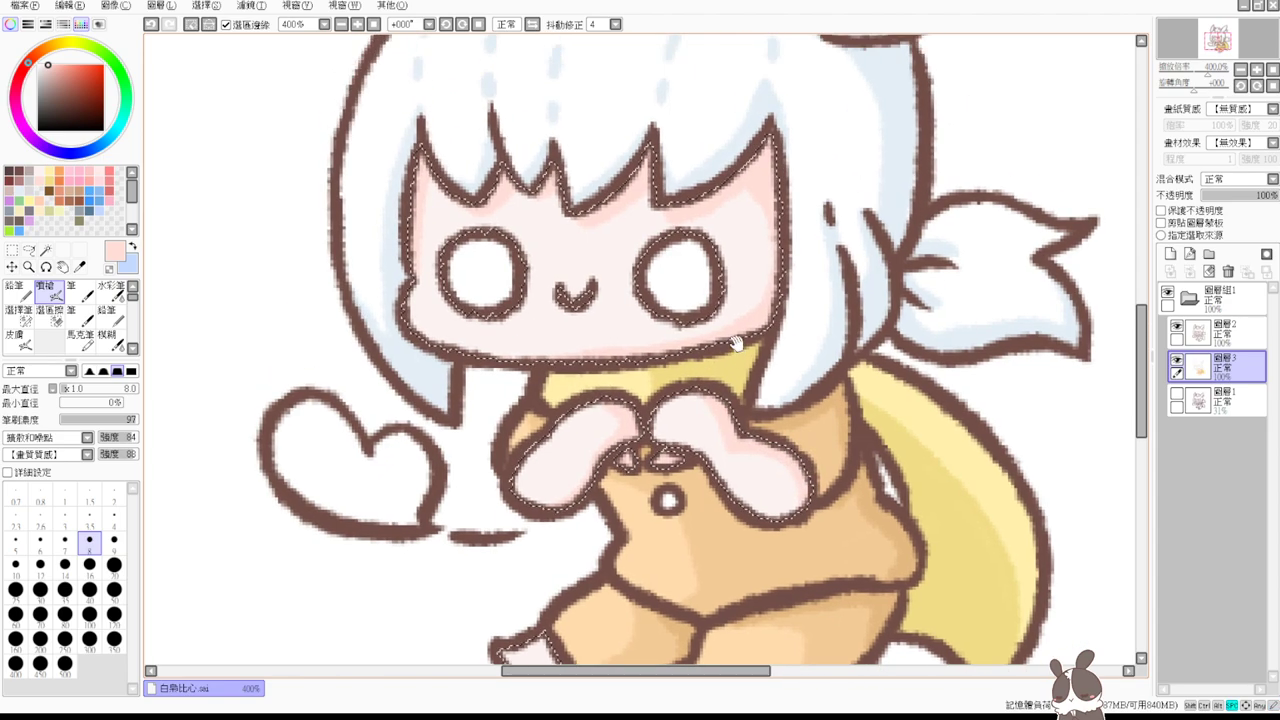
- Examine the whole character at reduced magnification to judge the skin shading
click(373, 24)
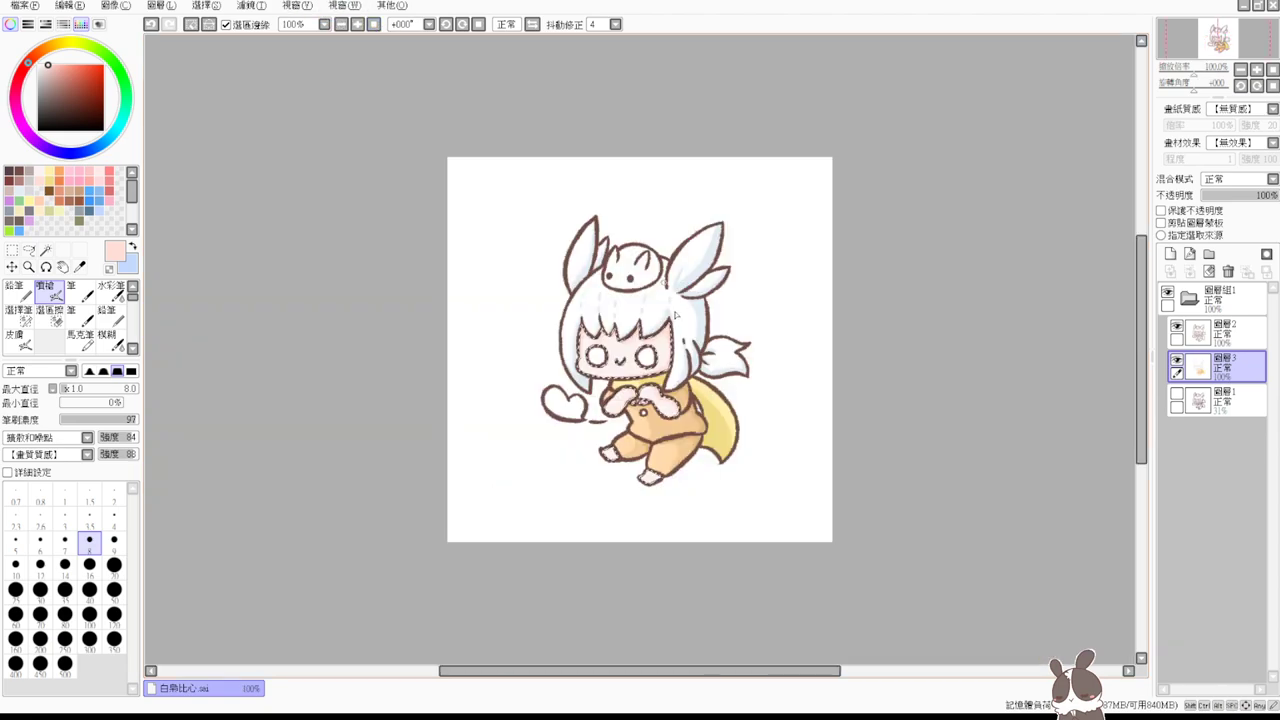
click(342, 25)
click(342, 25)
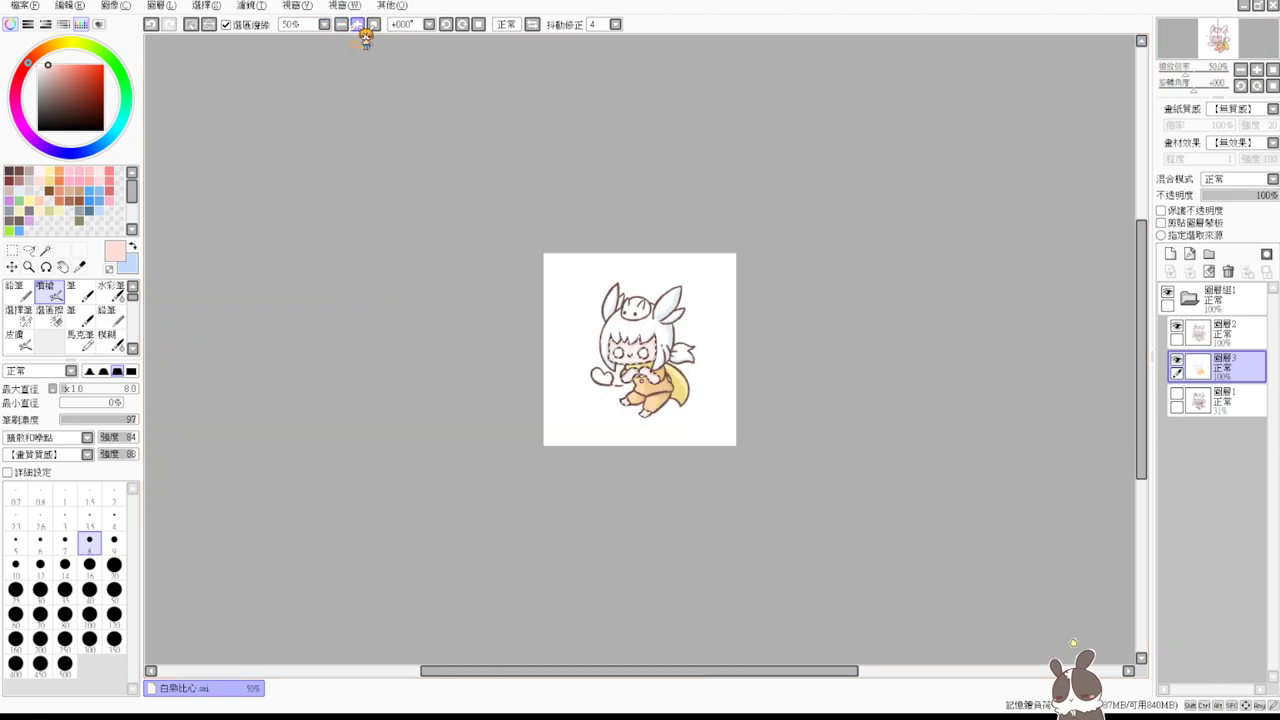
click(358, 25)
click(358, 25)
click(359, 25)
click(359, 25)
click(373, 24)
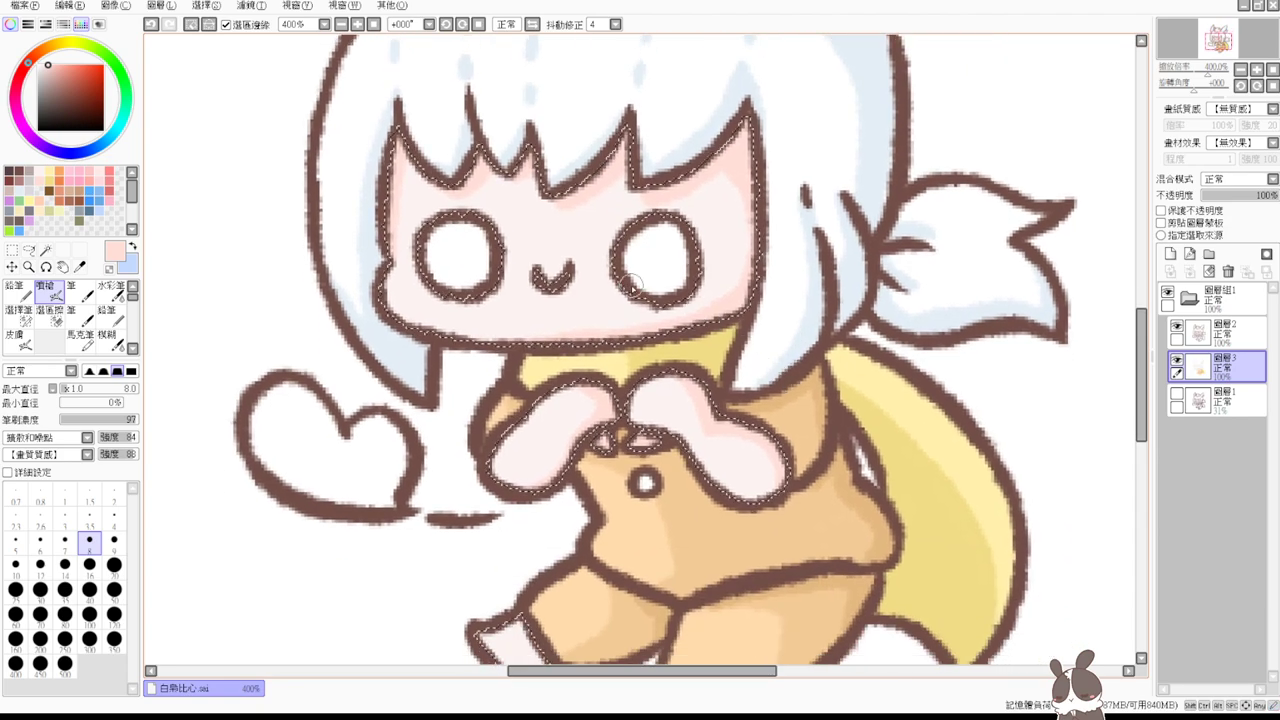
- Shade the edges of both feet with the same light pink airbrush, keeping the skin areas selected
drag(948, 403, 991, 278)
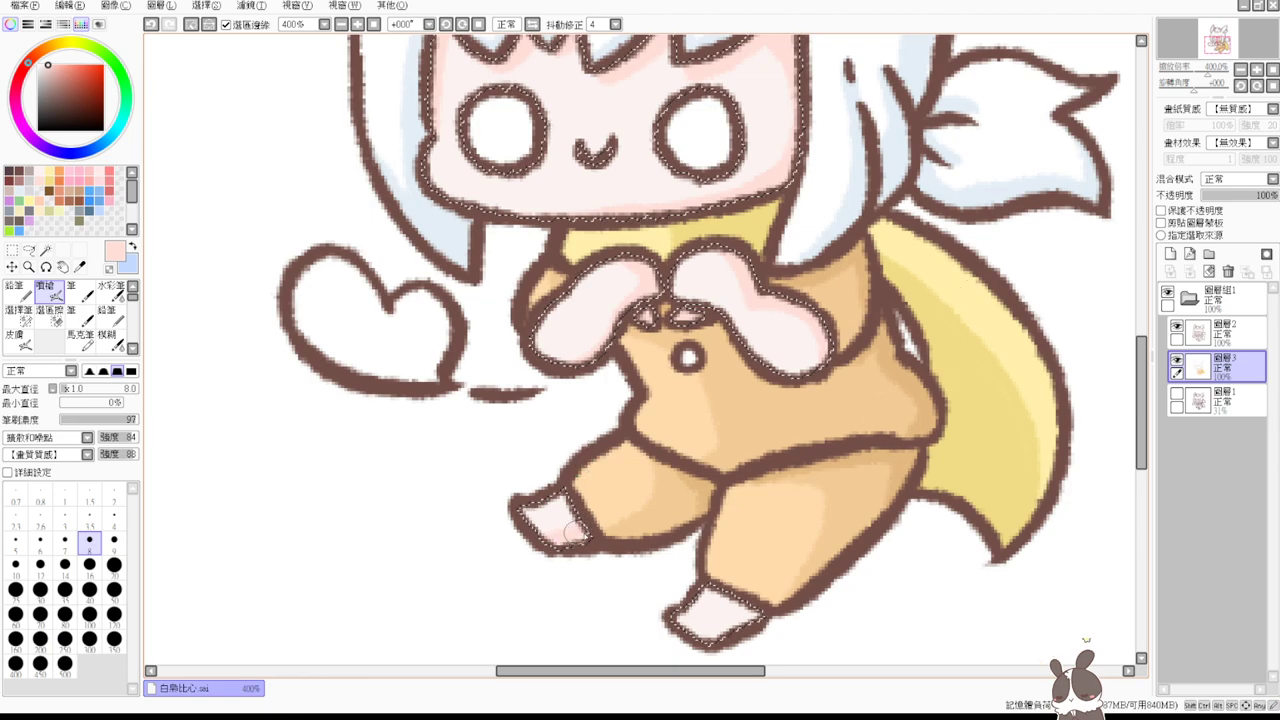
scroll(746, 575, down, 1)
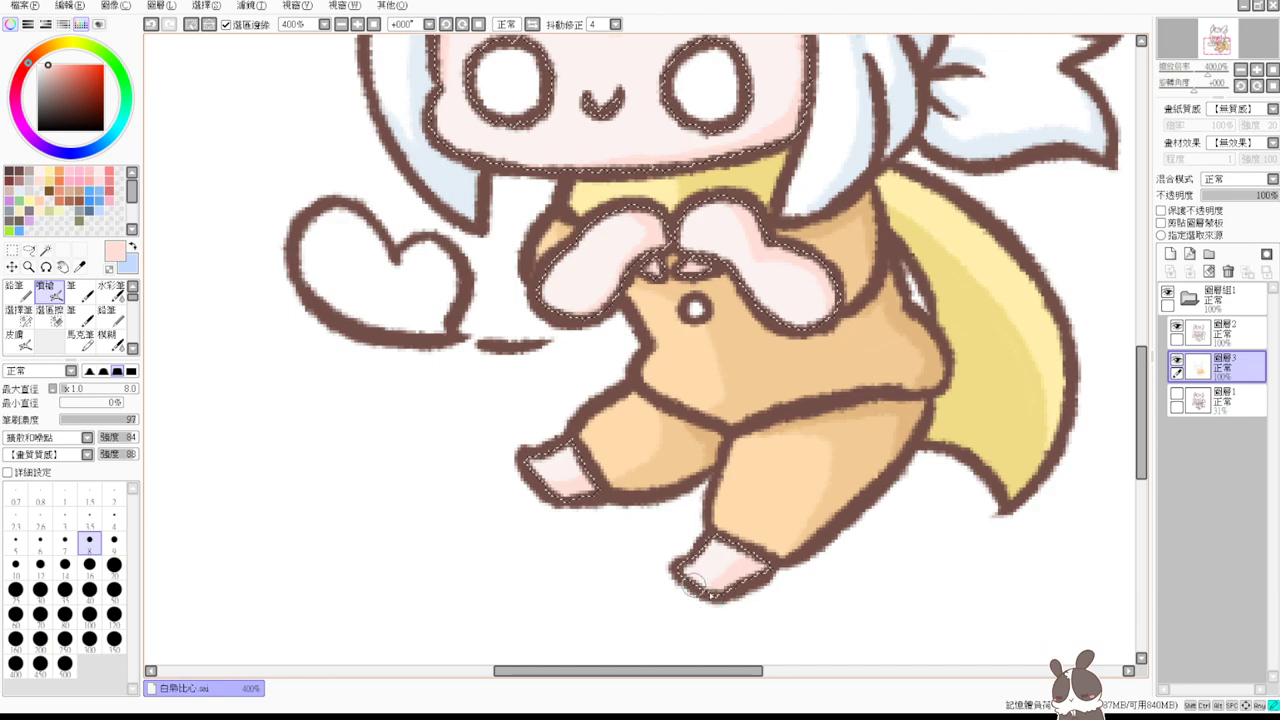
scroll(725, 560, up, 3)
drag(717, 596, 680, 549)
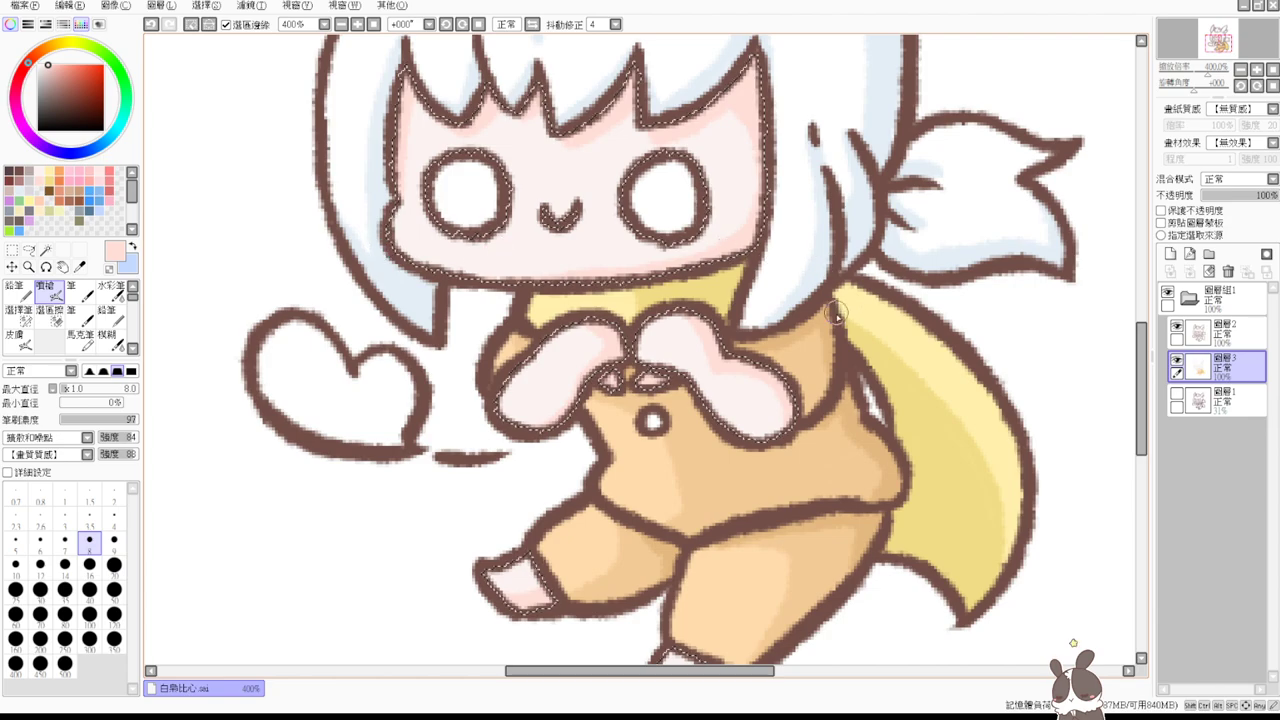
drag(845, 288, 815, 321)
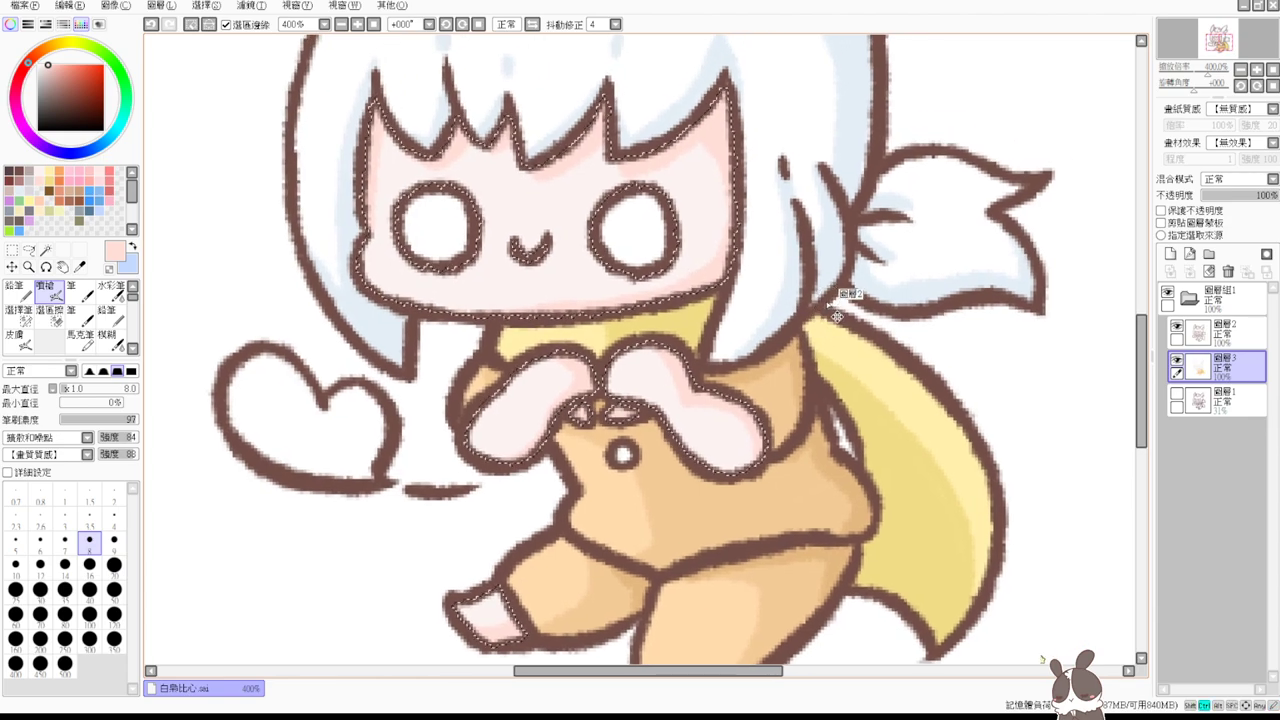
key(ctrl+d)
key(ctrl+z)
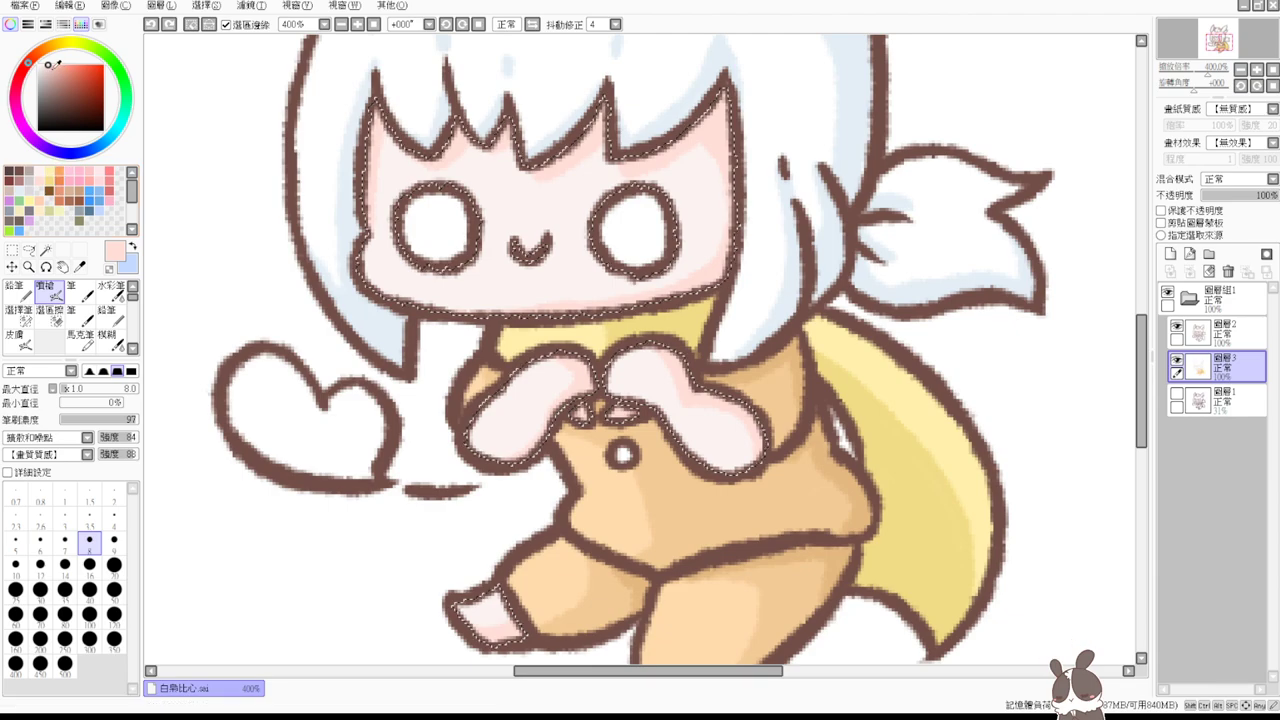
- Deepen the shading under the fringe and on the hands and feet with a stronger pink, and soften it on the face with the watercolour brush
click(56, 64)
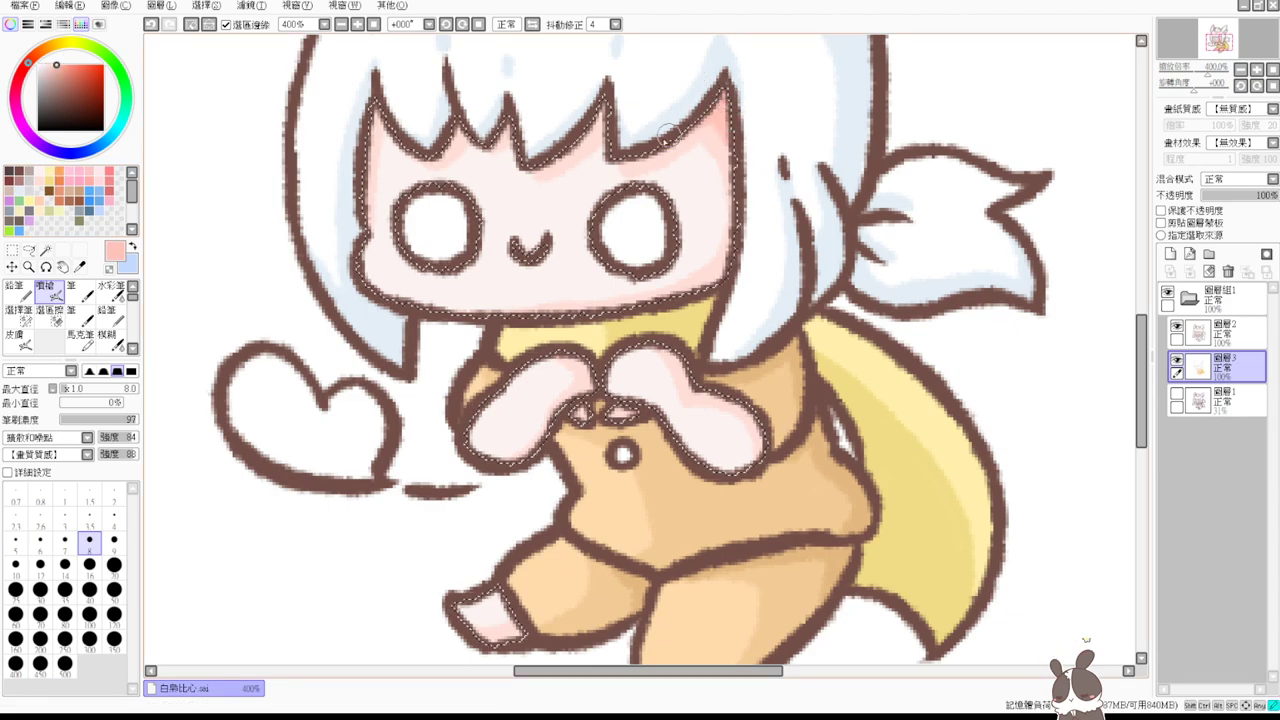
drag(750, 420, 730, 470)
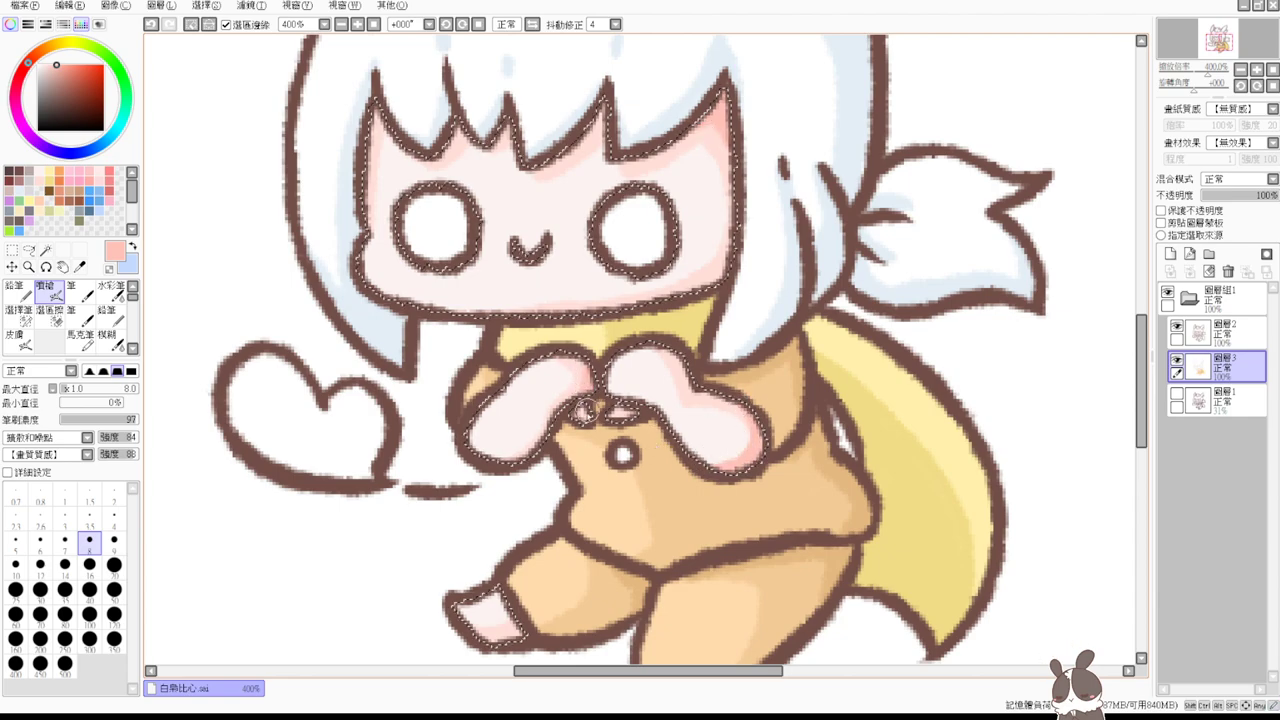
drag(677, 490, 712, 395)
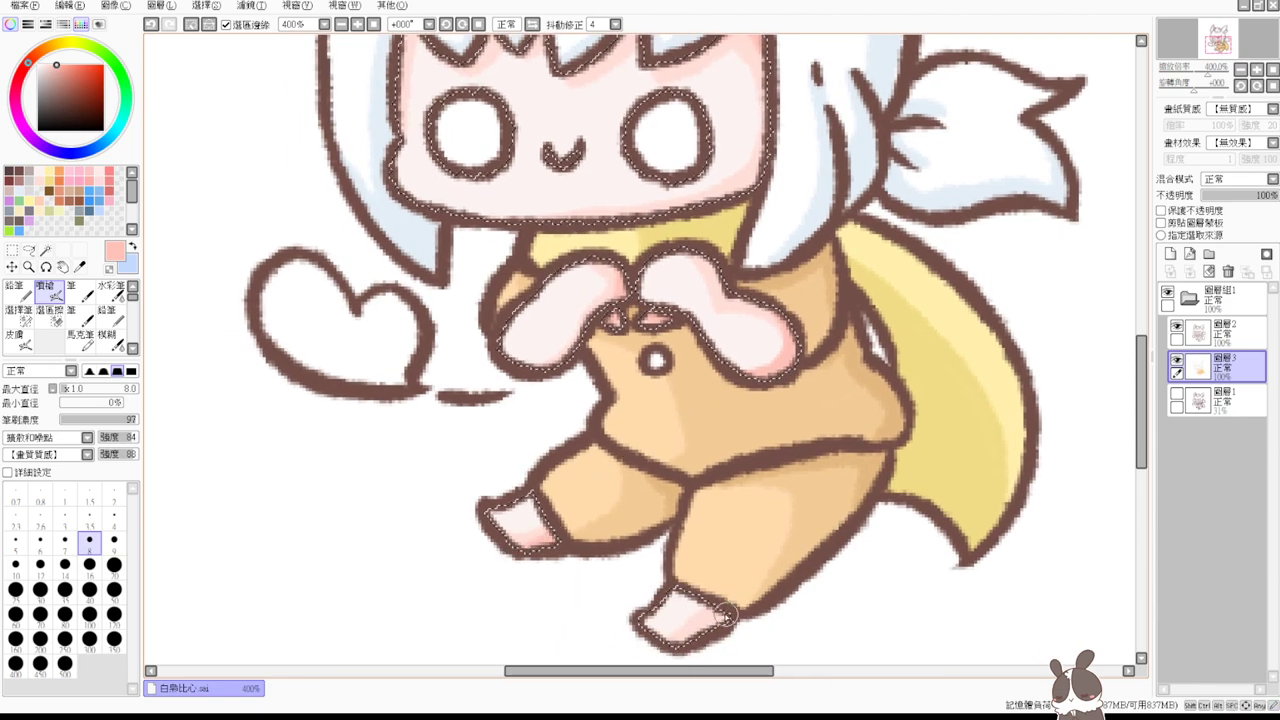
drag(453, 115, 451, 131)
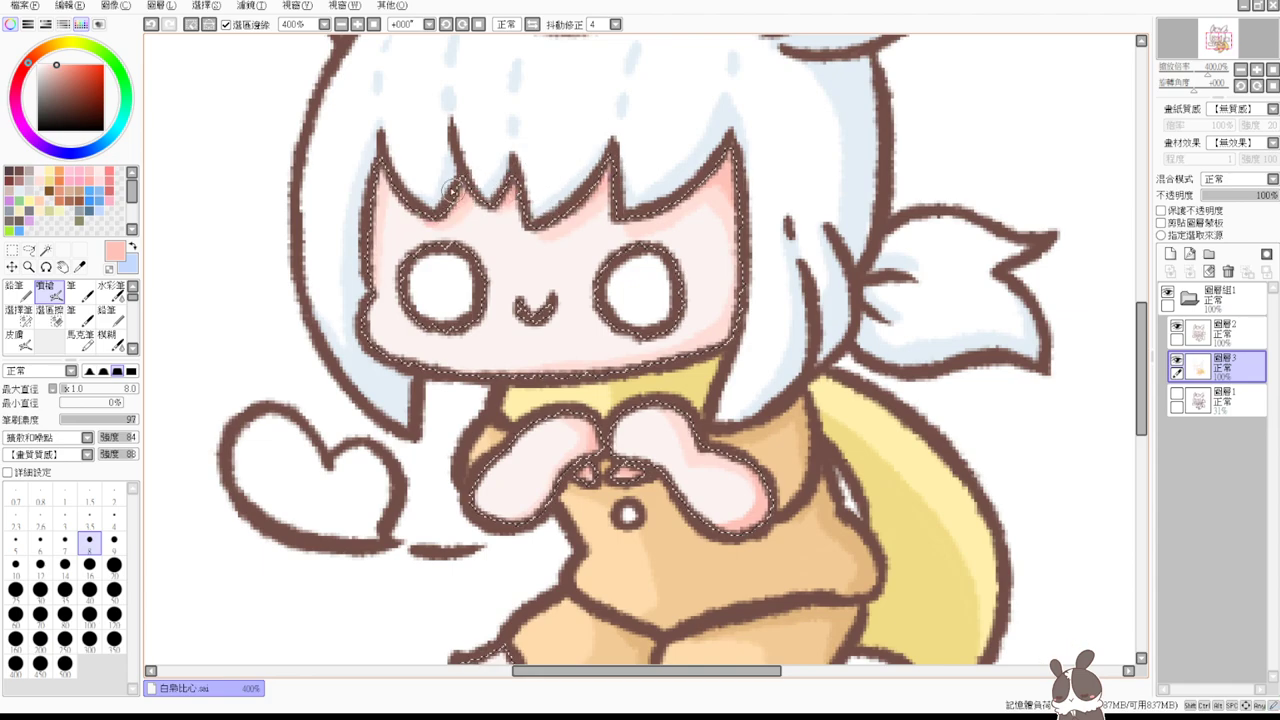
key(b)
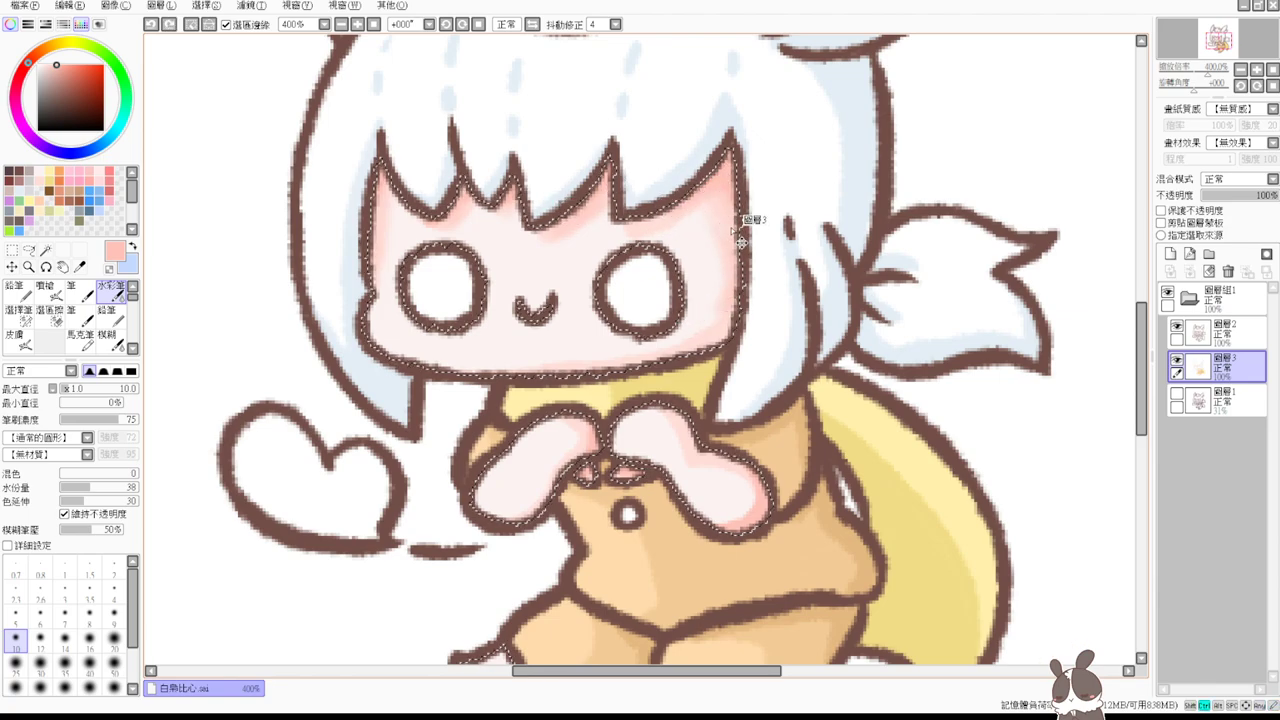
mouse_move(744, 258)
ctrl+alt+mouse_down()
mouse_move(730, 218)
mouse_move(713, 218)
ctrl+alt+mouse_up()
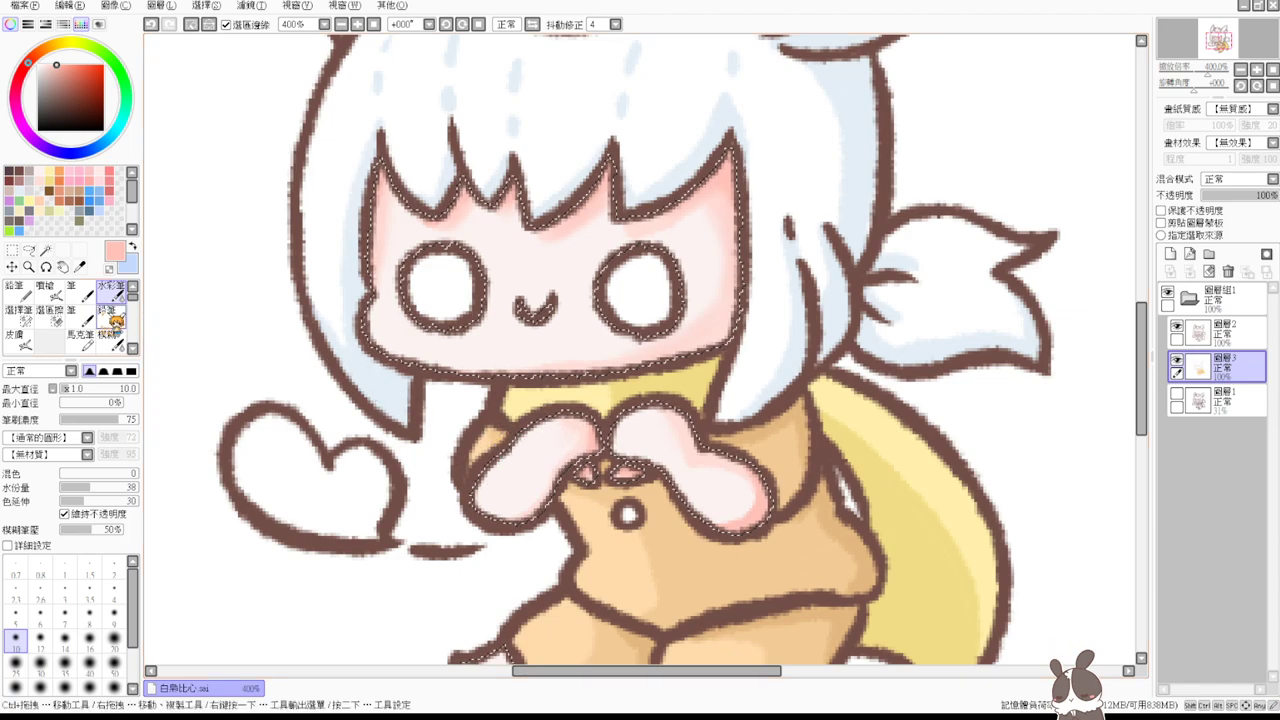
- Airbrush a rosy pink blush on both cheeks and blend its edges with the watercolour brush at size 12
click(112, 170)
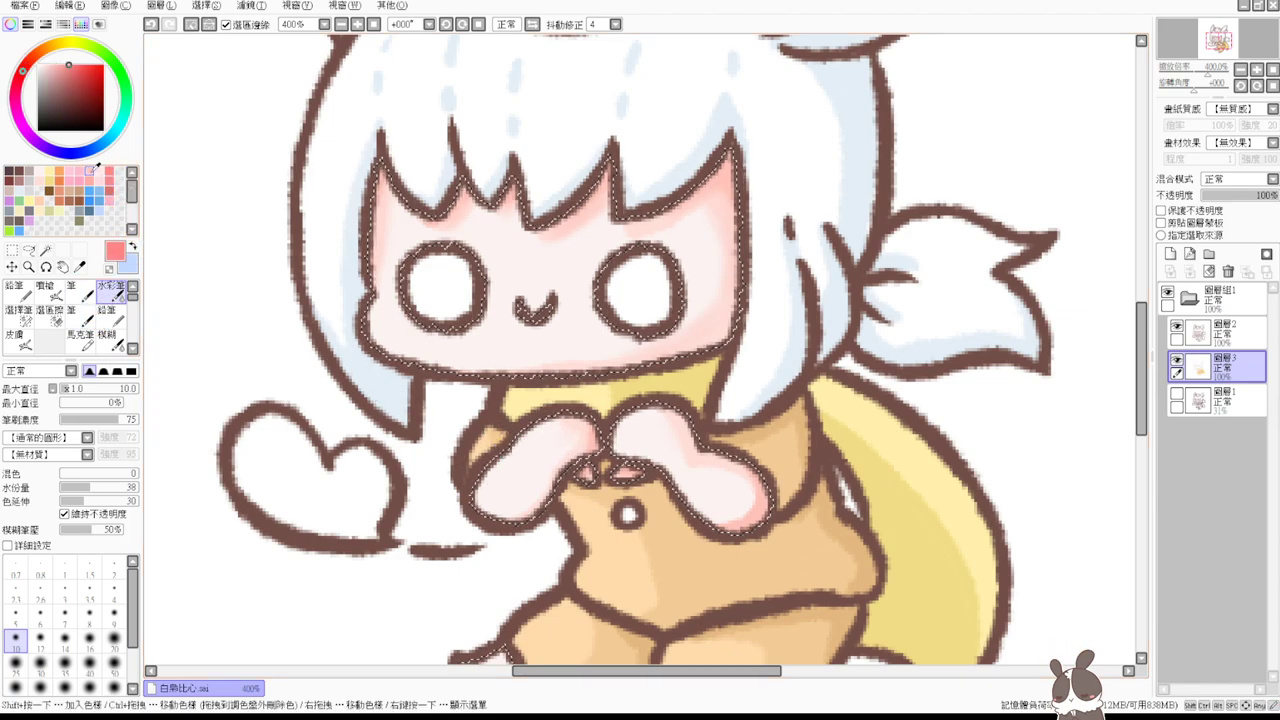
click(97, 170)
key(bracketright)
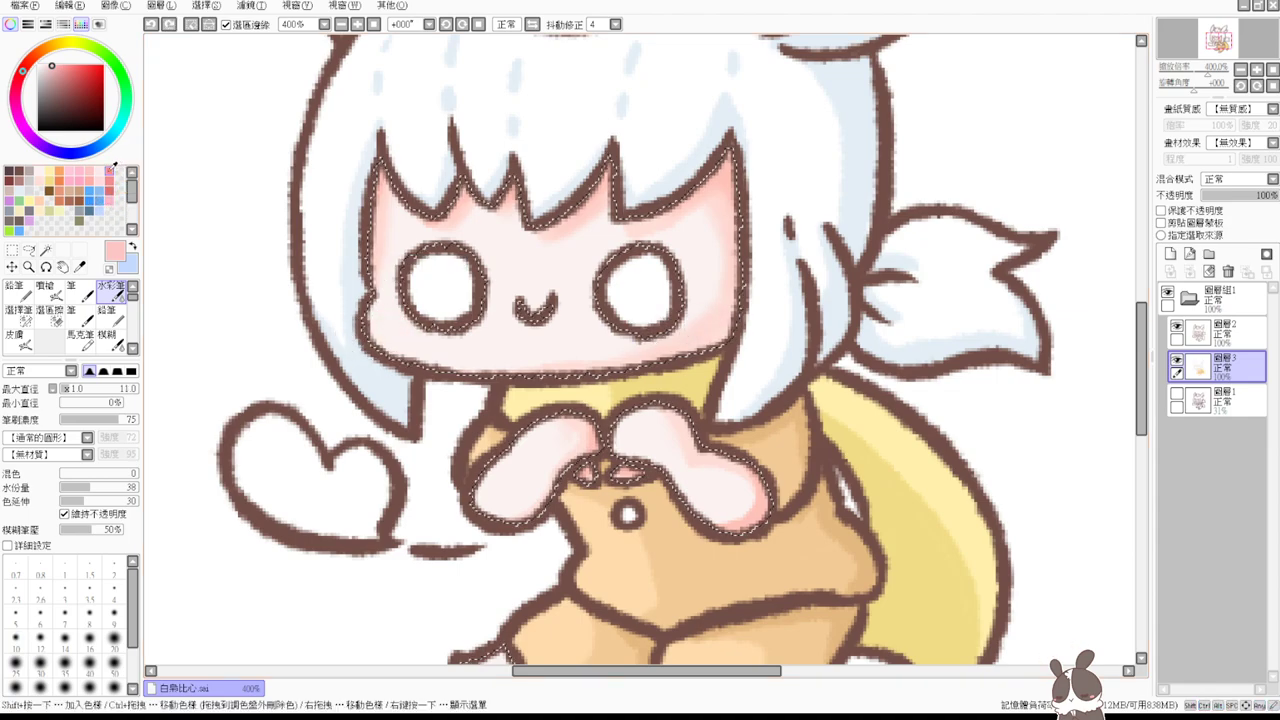
click(45, 290)
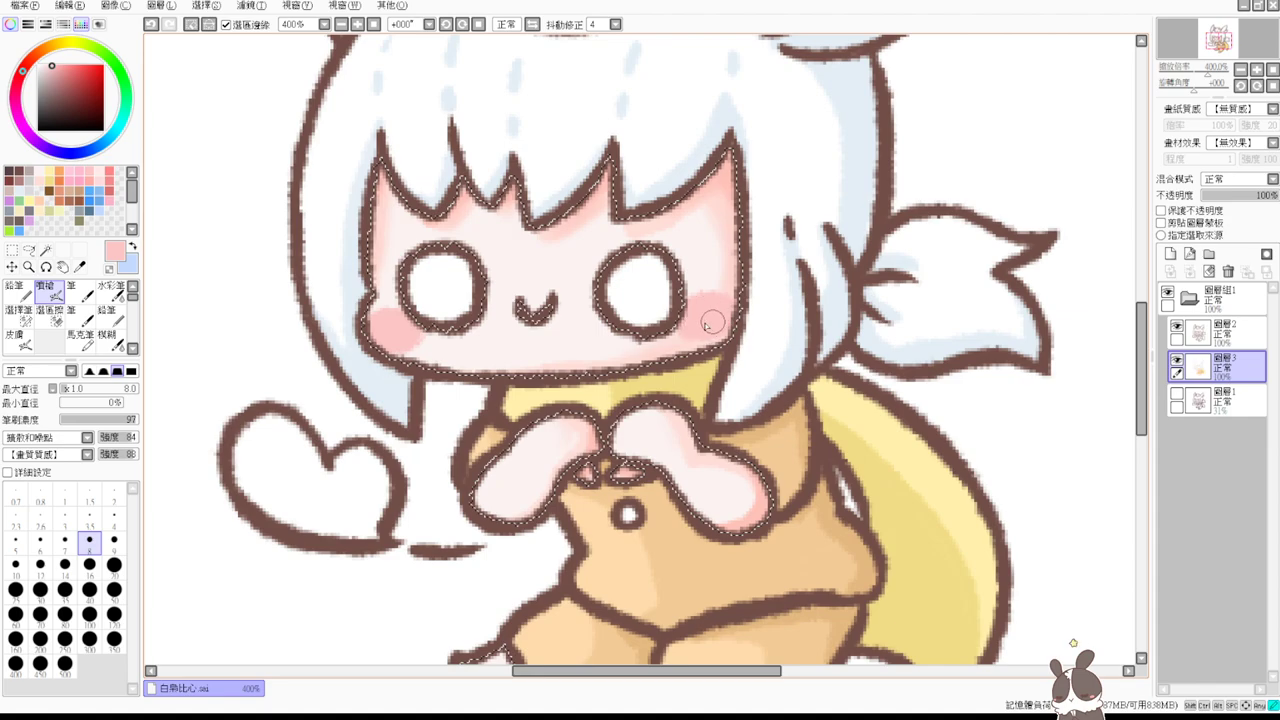
click(110, 290)
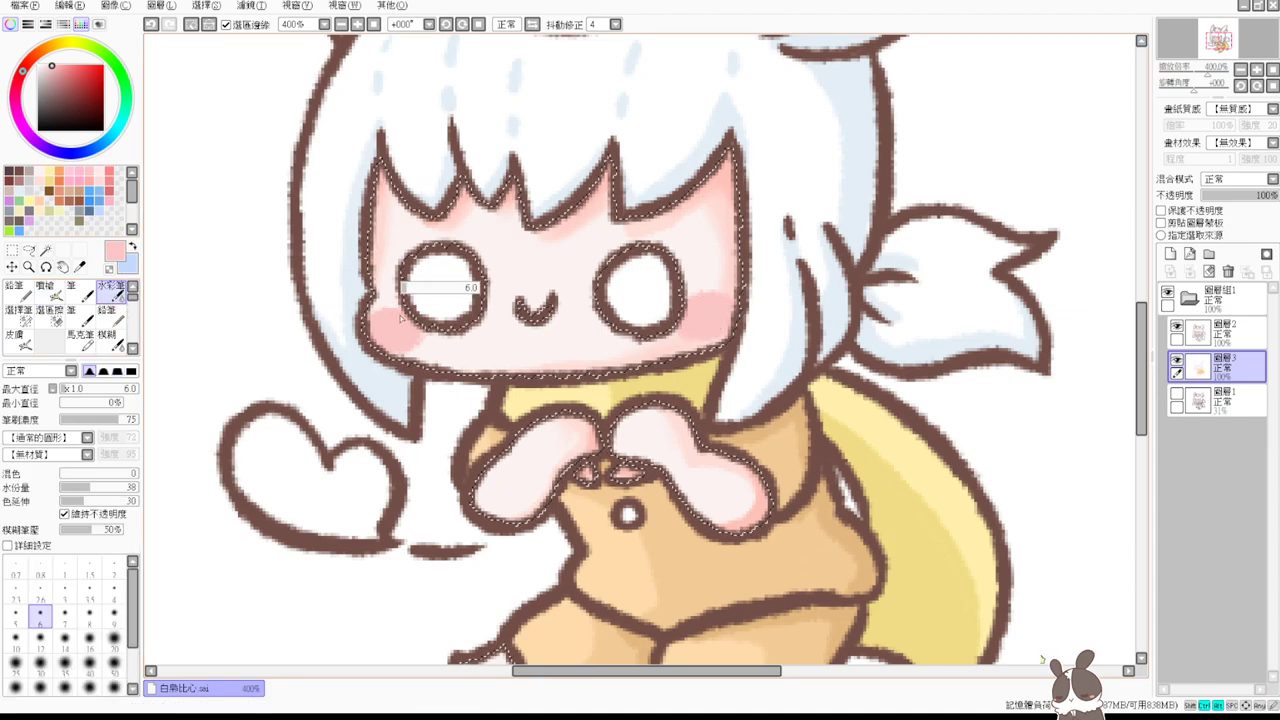
drag(386, 322, 402, 322)
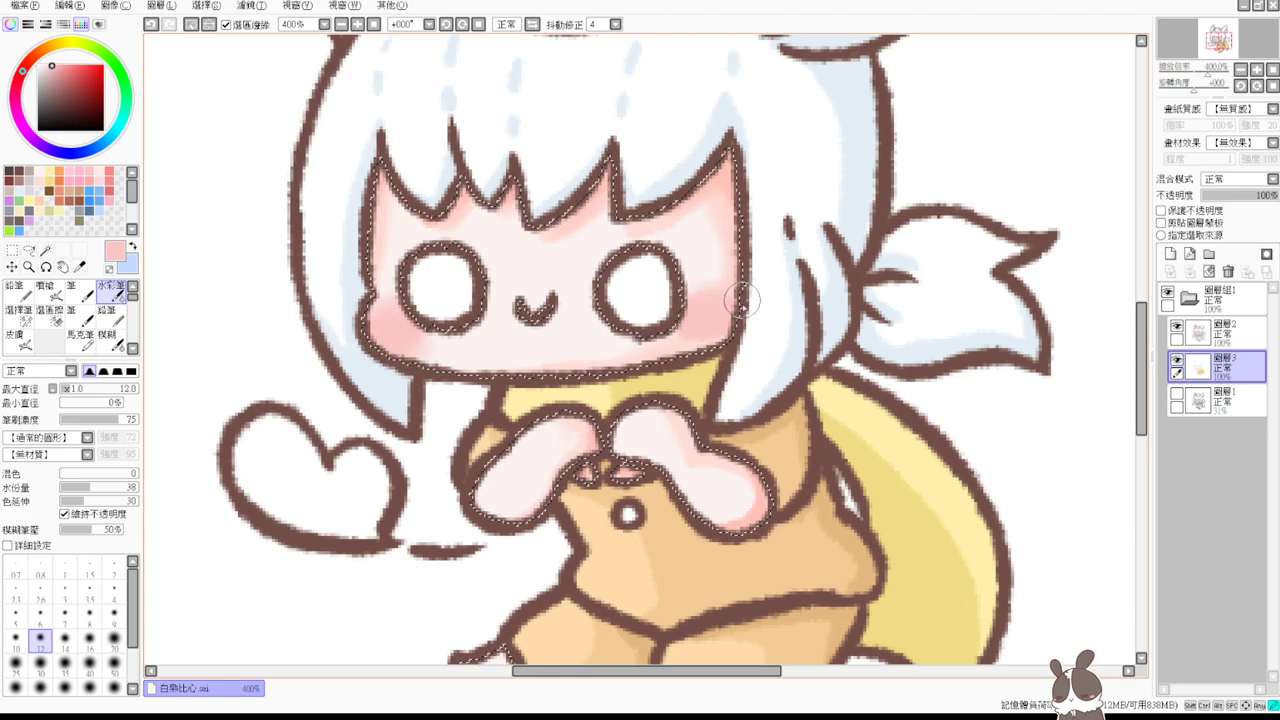
- Add two very pale pink highlight dots to each cheek's blush with the airbrush and clear the selection
alt+click(240, 246)
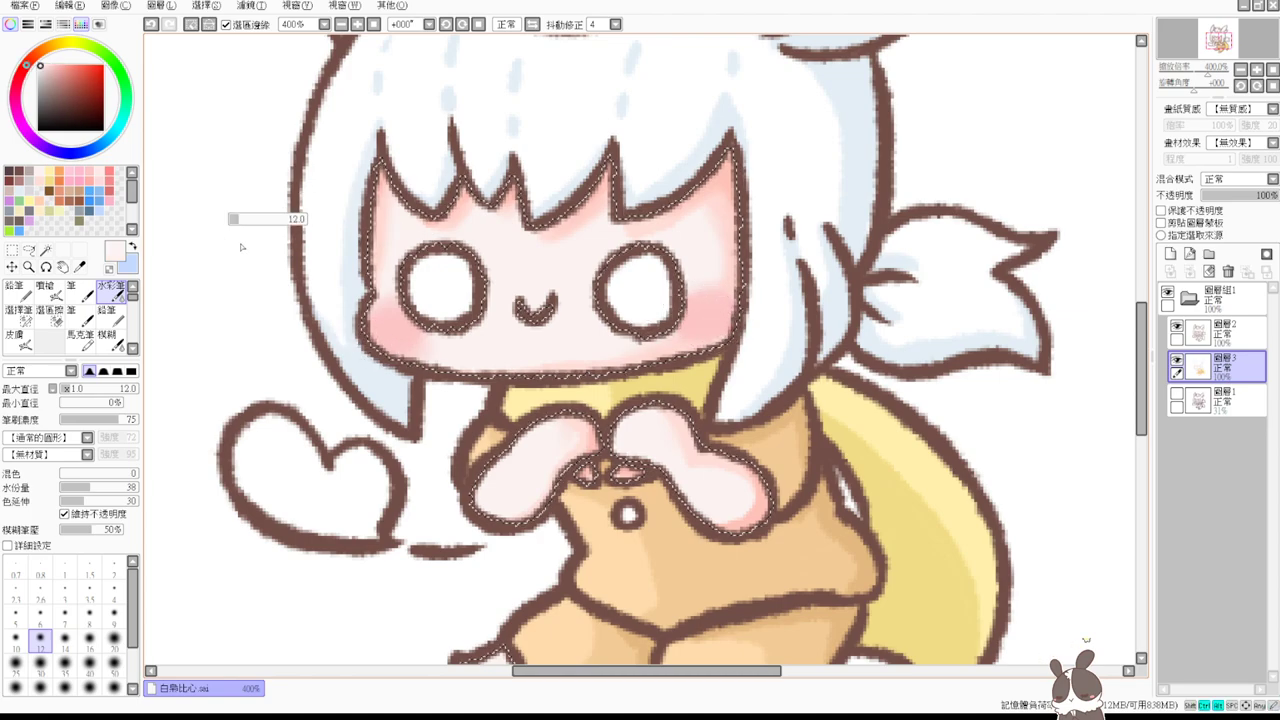
click(44, 290)
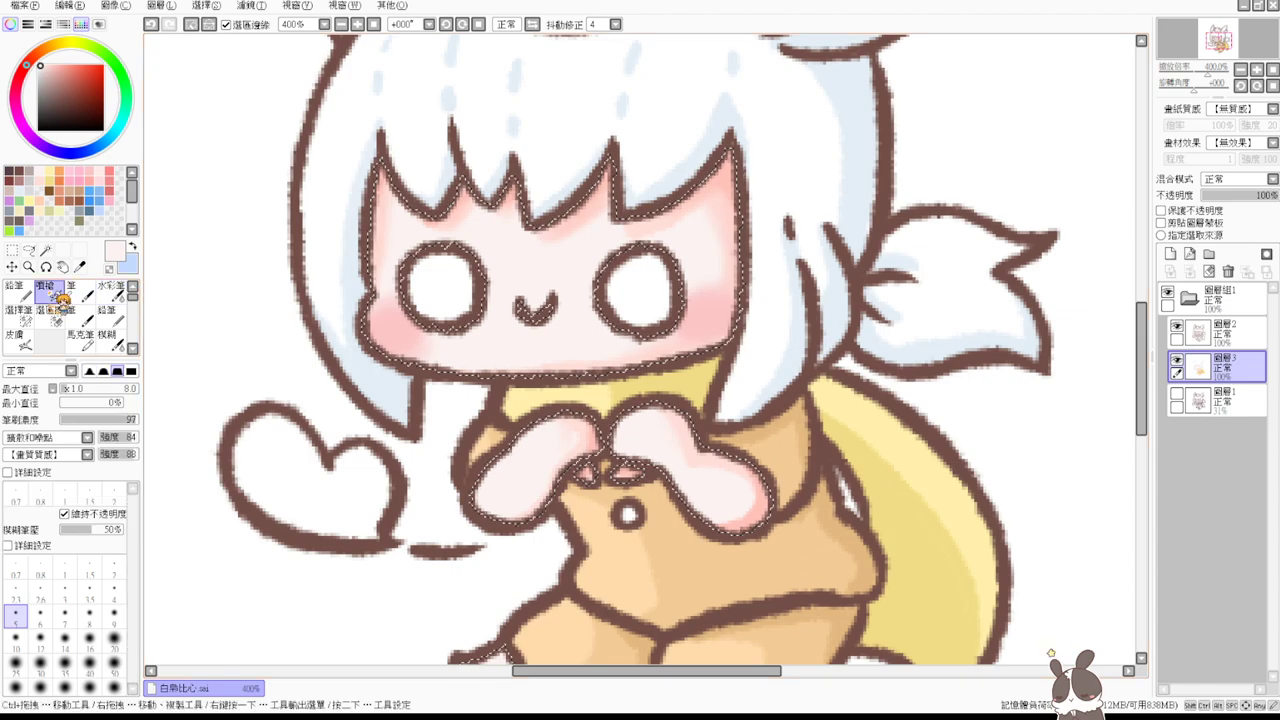
drag(378, 316, 382, 321)
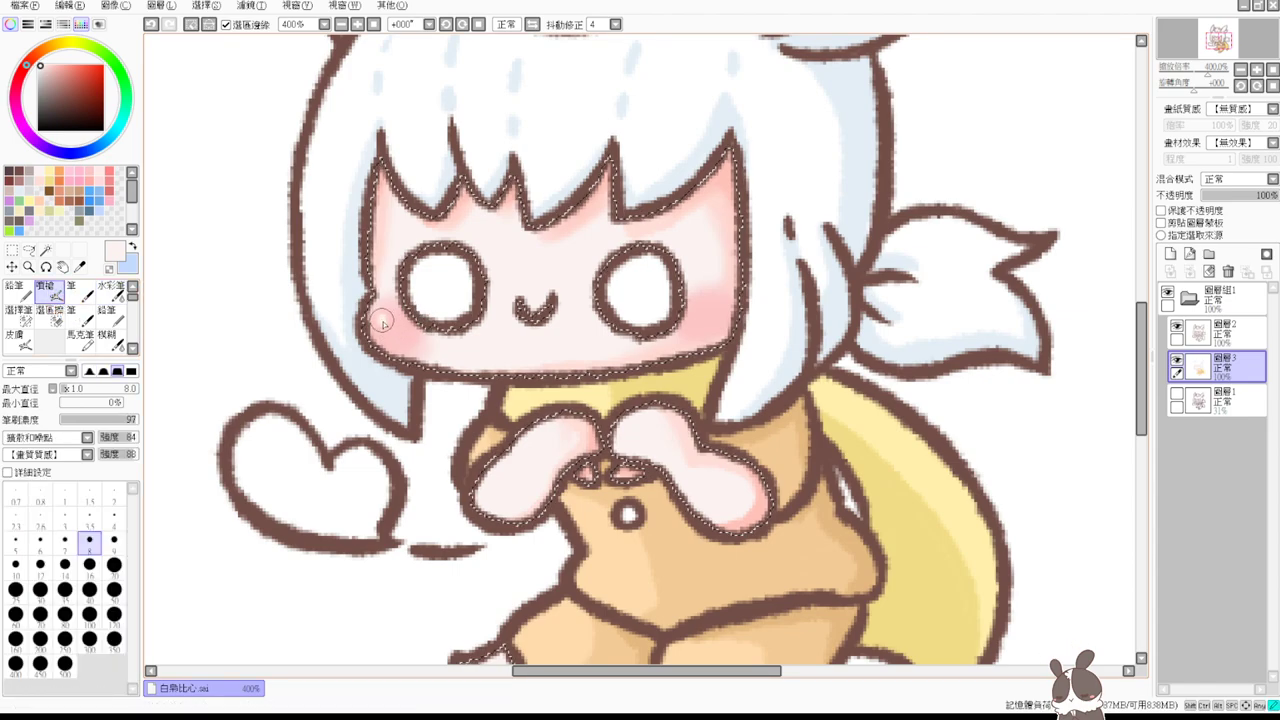
click(398, 331)
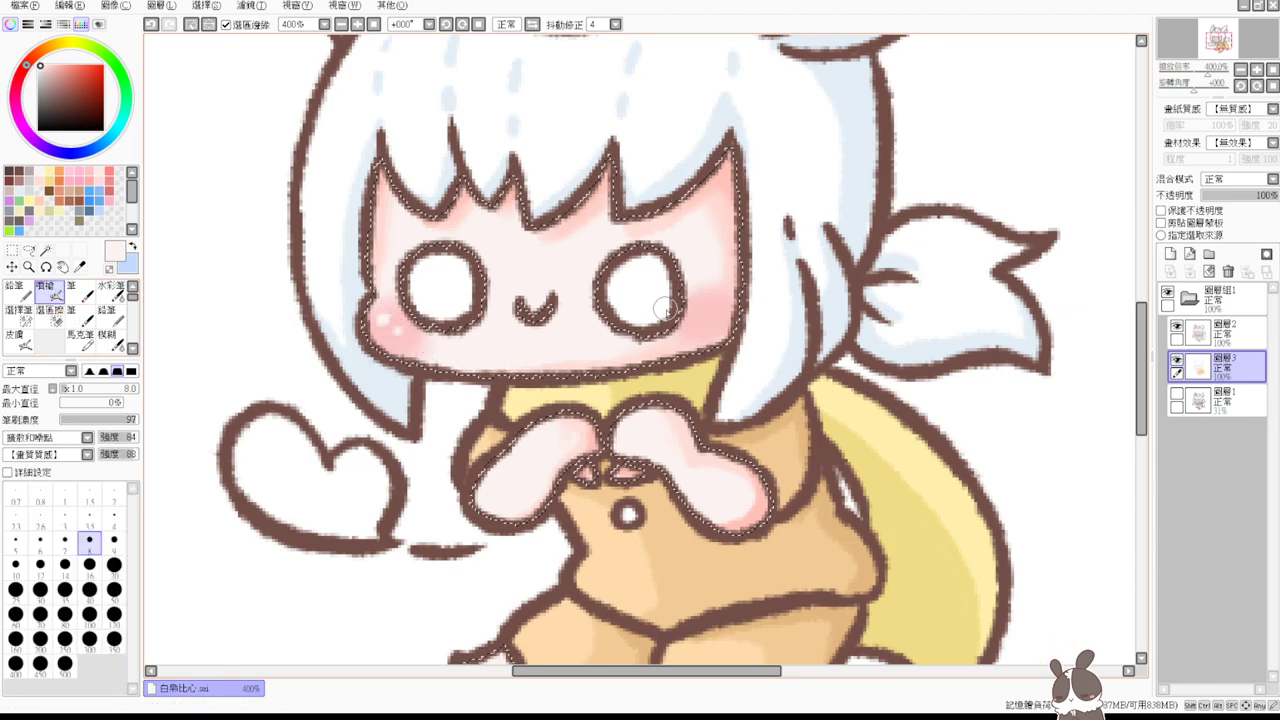
drag(702, 309, 716, 320)
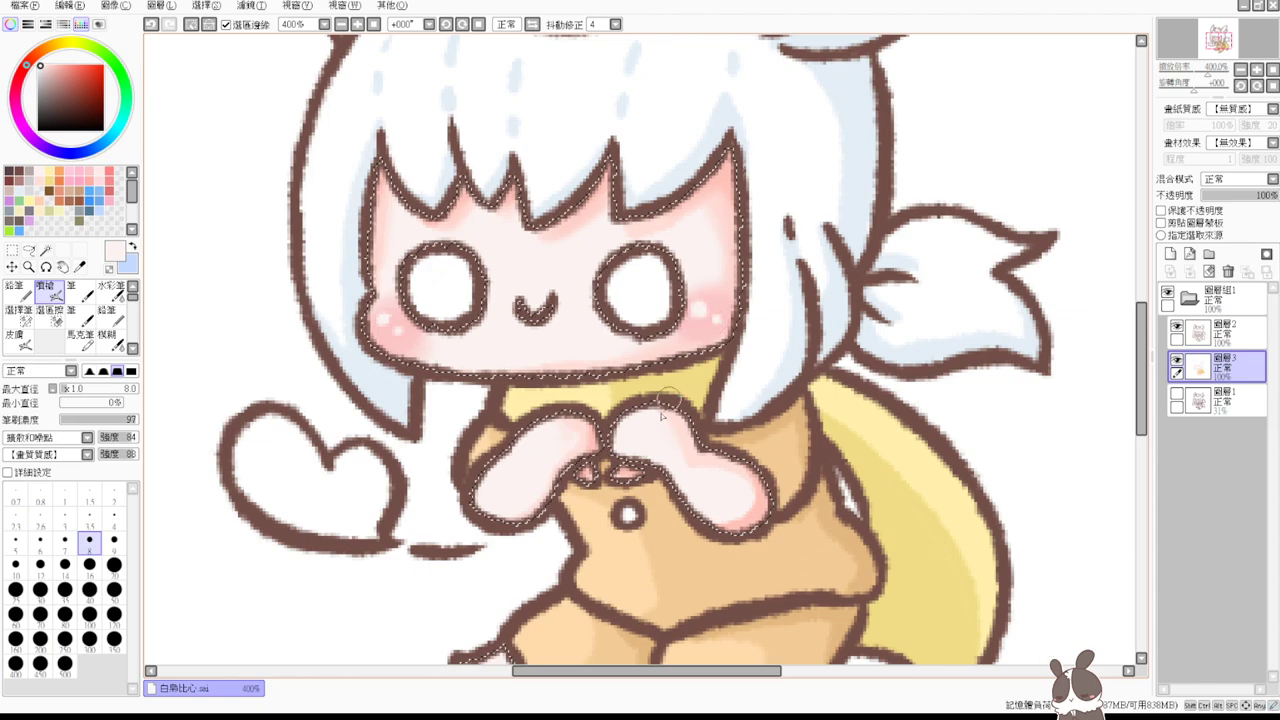
key(ctrl+d)
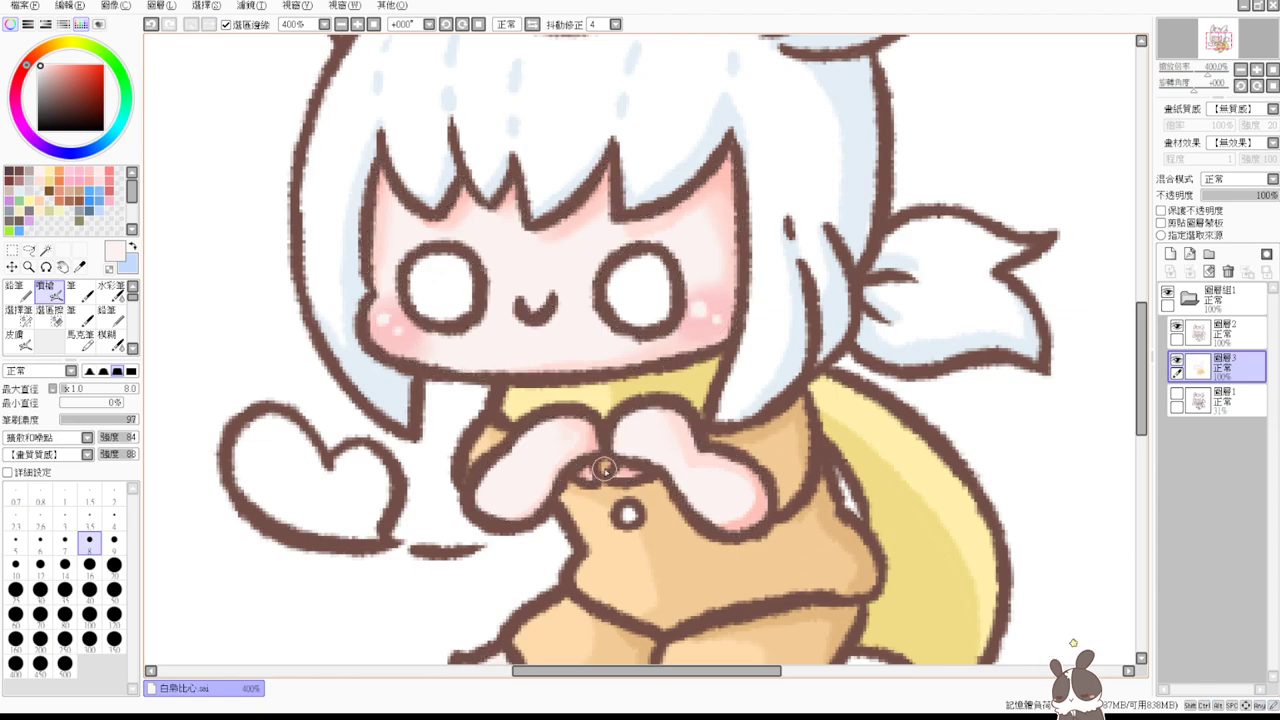
- Select the insides of both eyes with the Magic Wand, fill them with white and clear the selection
click(46, 250)
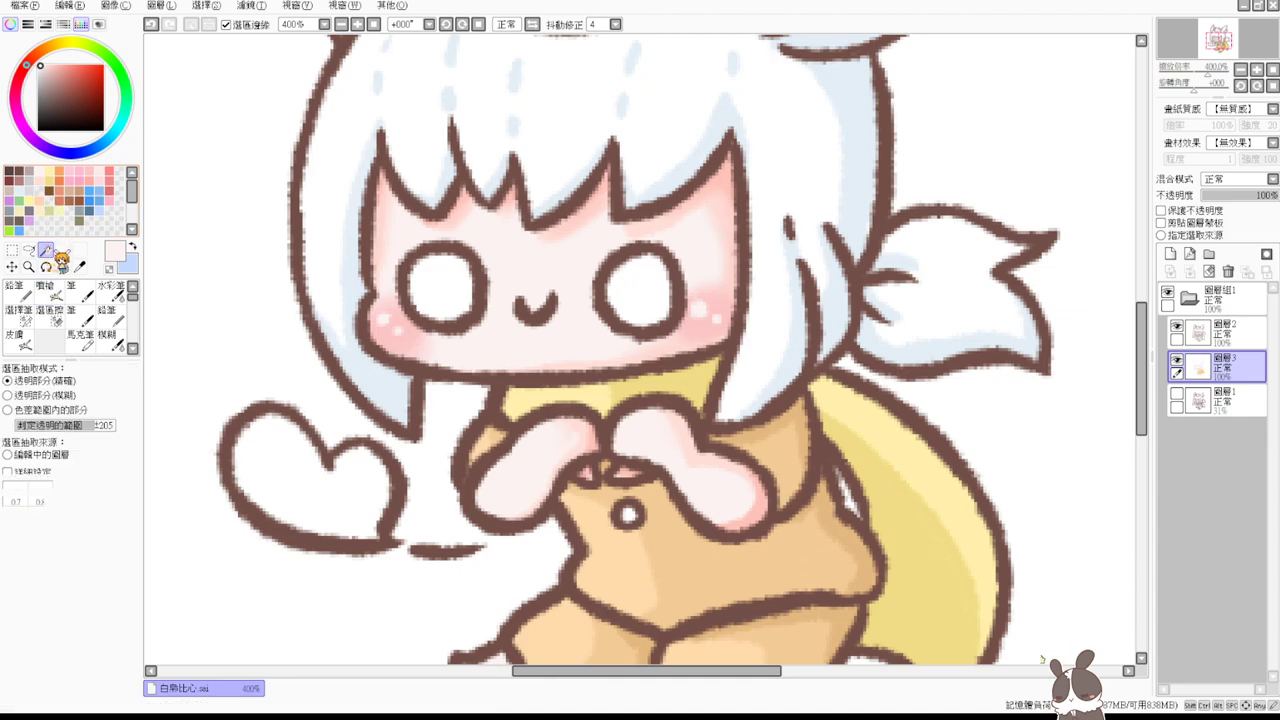
click(448, 298)
click(606, 310)
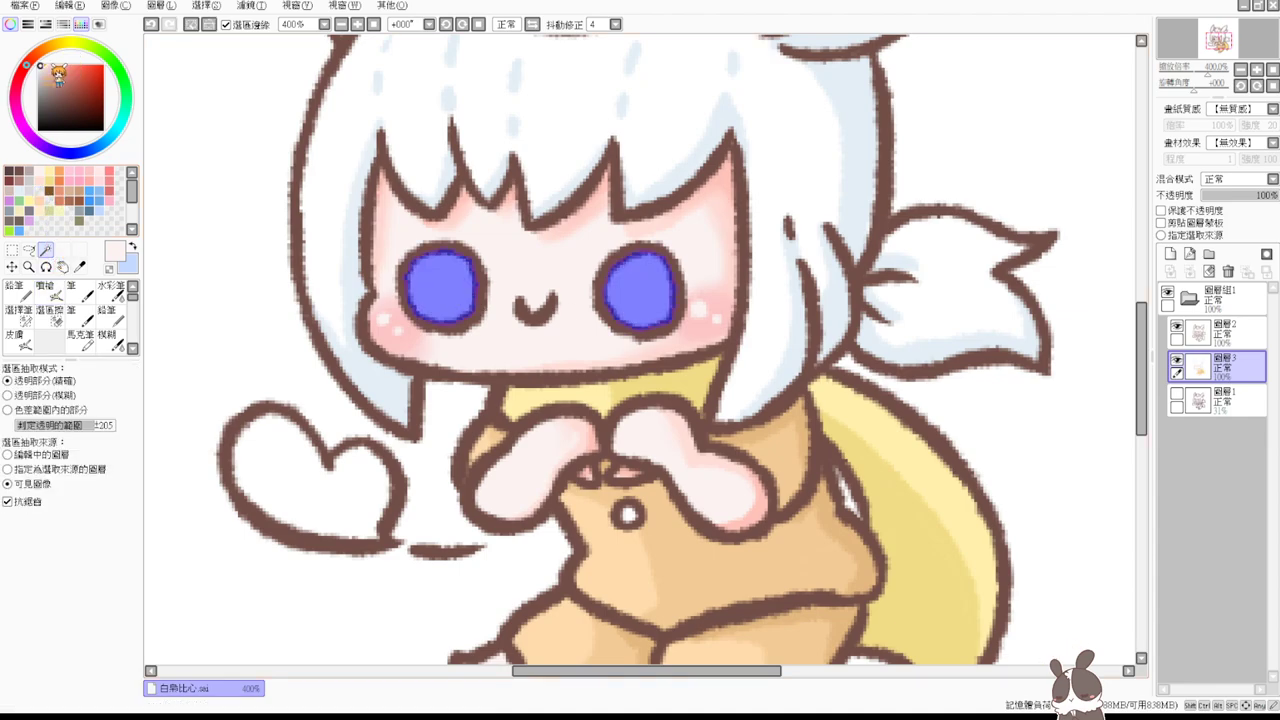
drag(52, 72, 13, 23)
key(f)
key(ctrl+d)
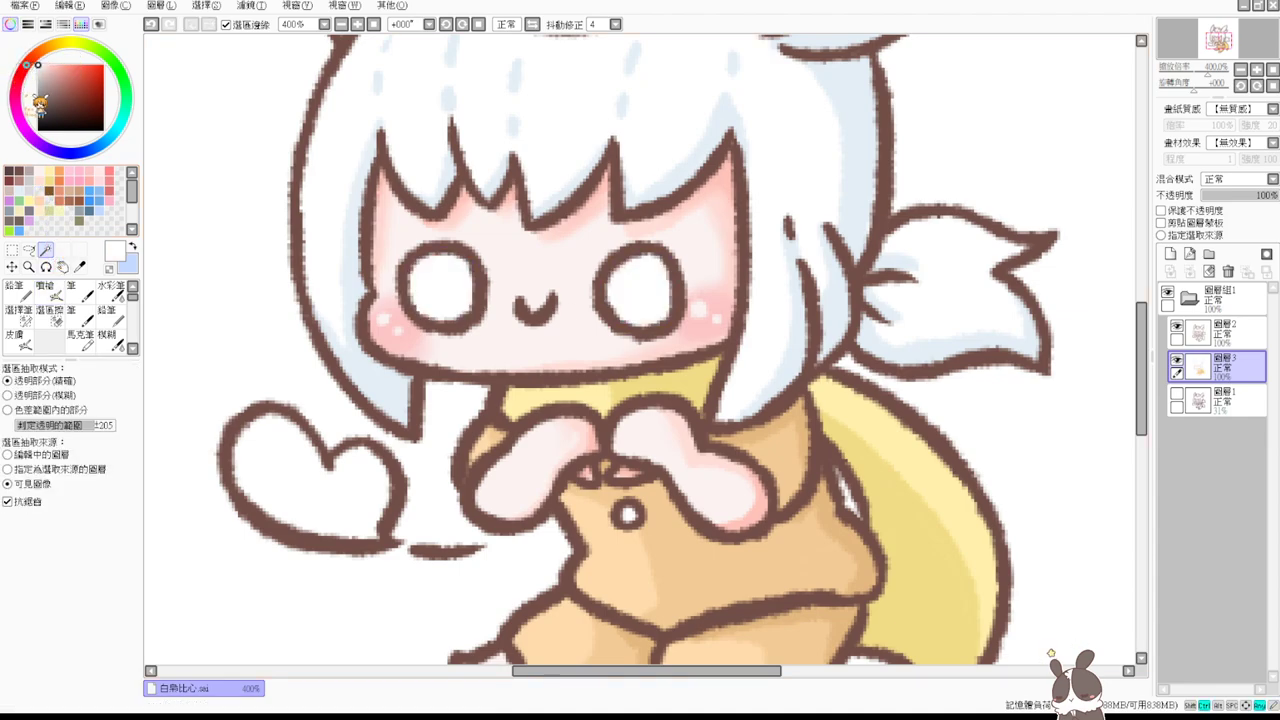
- Select the inside of the floating heart and fill it with coral pink
click(289, 482)
click(109, 172)
key(ctrl+f)
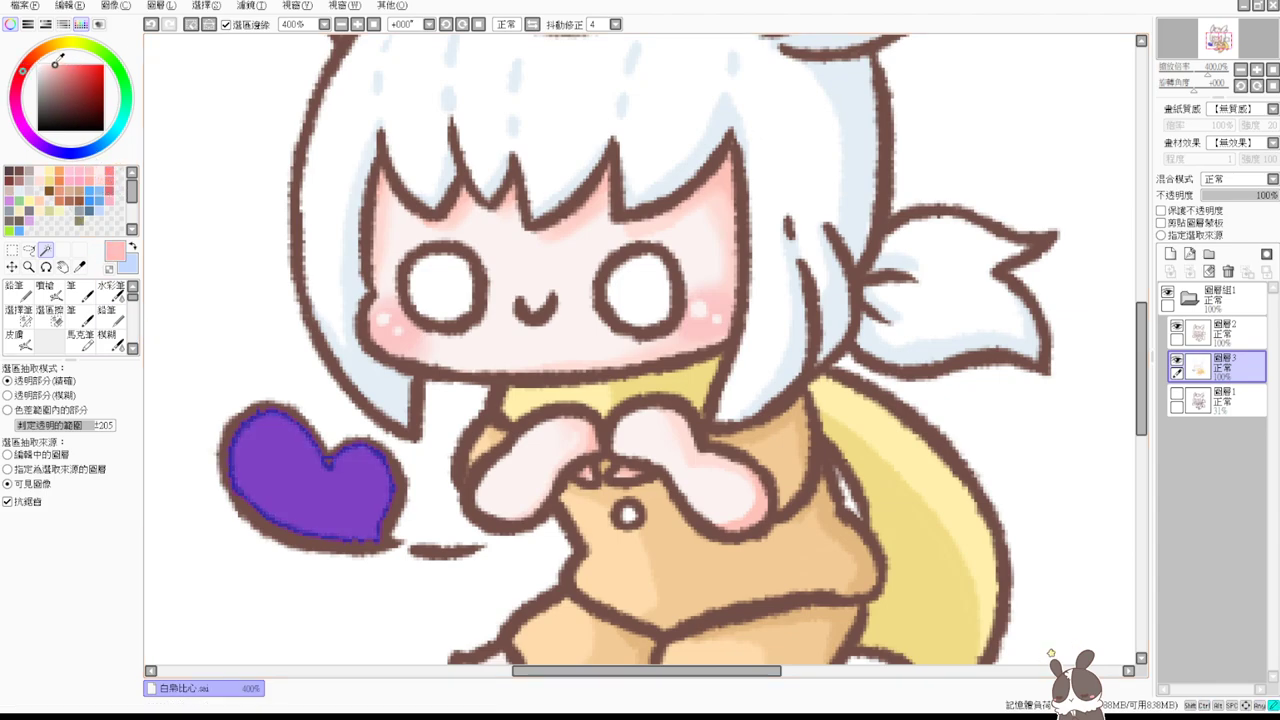
- Airbrush a large and a small very pale pink highlight spot on the heart's left lobe at brush size 7
click(46, 292)
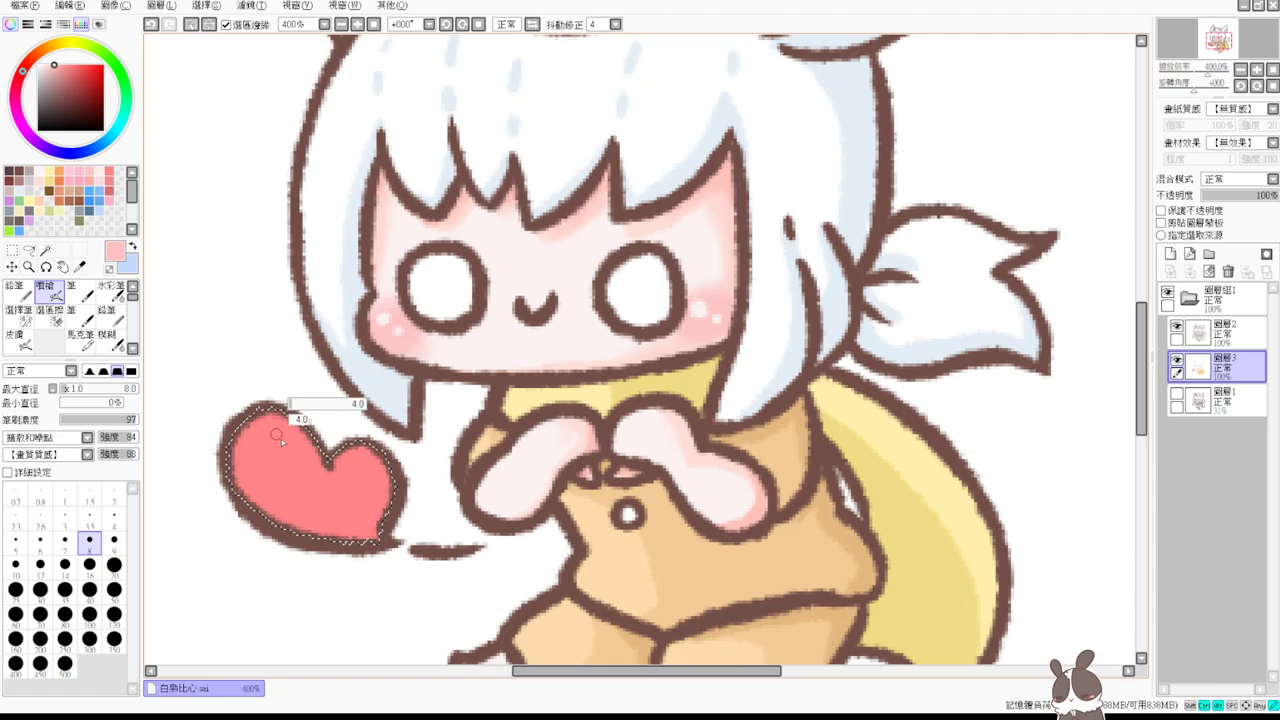
drag(286, 444, 297, 458)
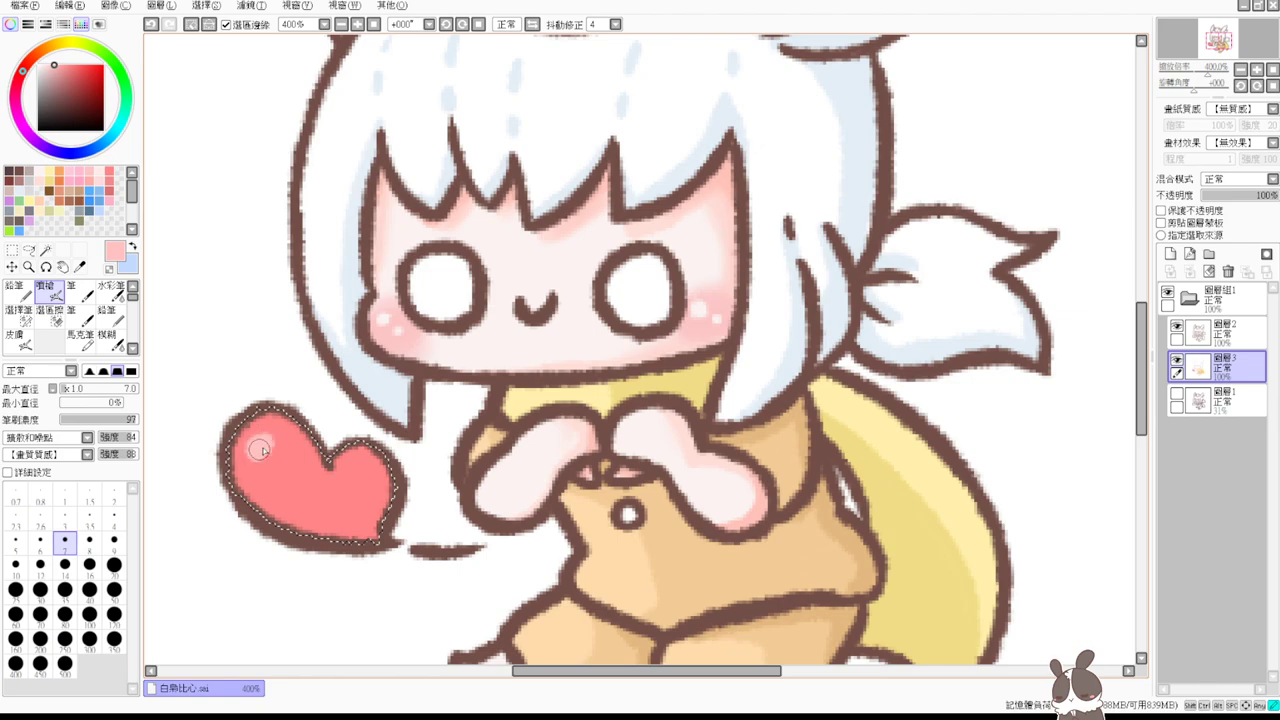
key(ctrl+z)
drag(49, 66, 43, 65)
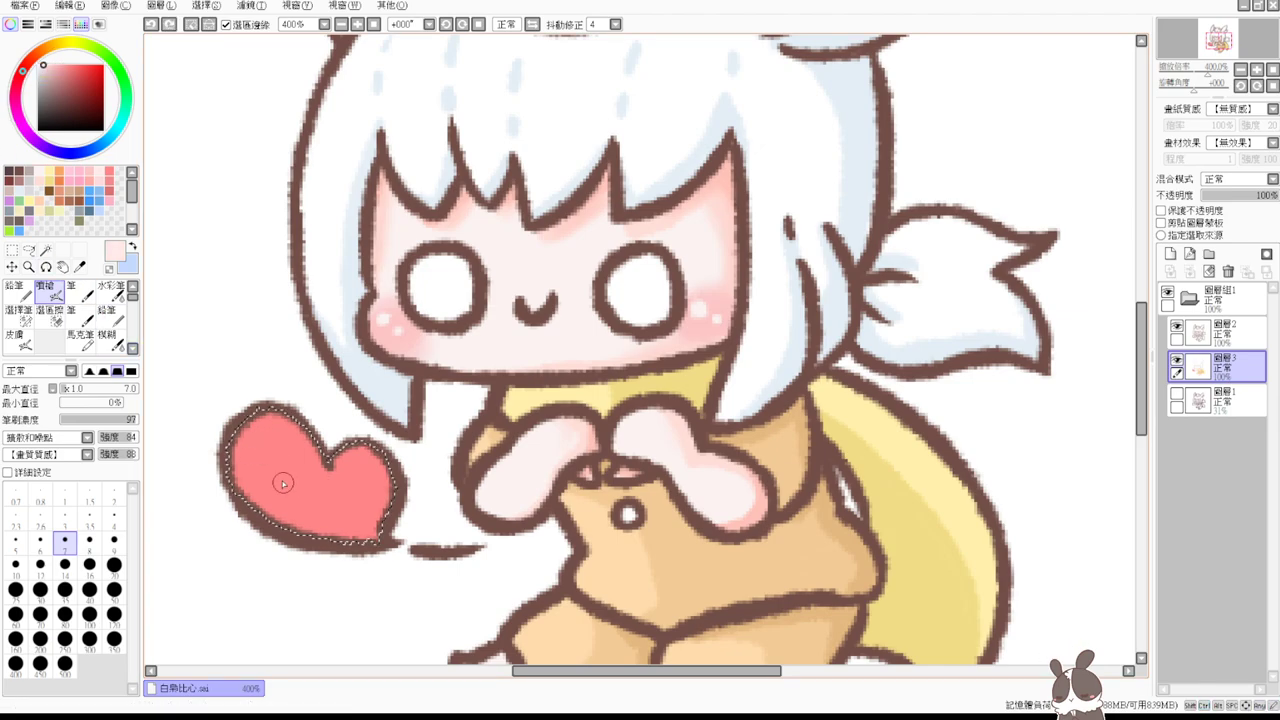
drag(258, 445, 265, 438)
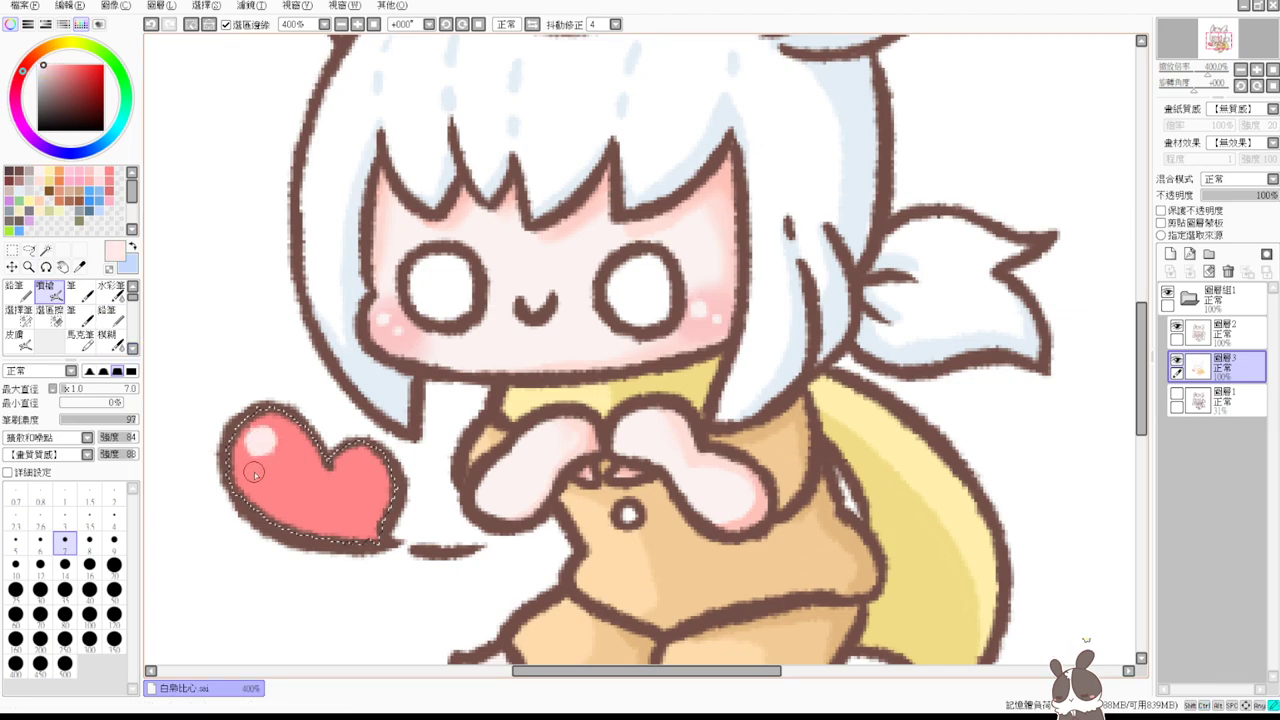
click(255, 476)
- Airbrush a deeper coral red shadow along the heart's lower right side and clear the selection
alt+click(340, 481)
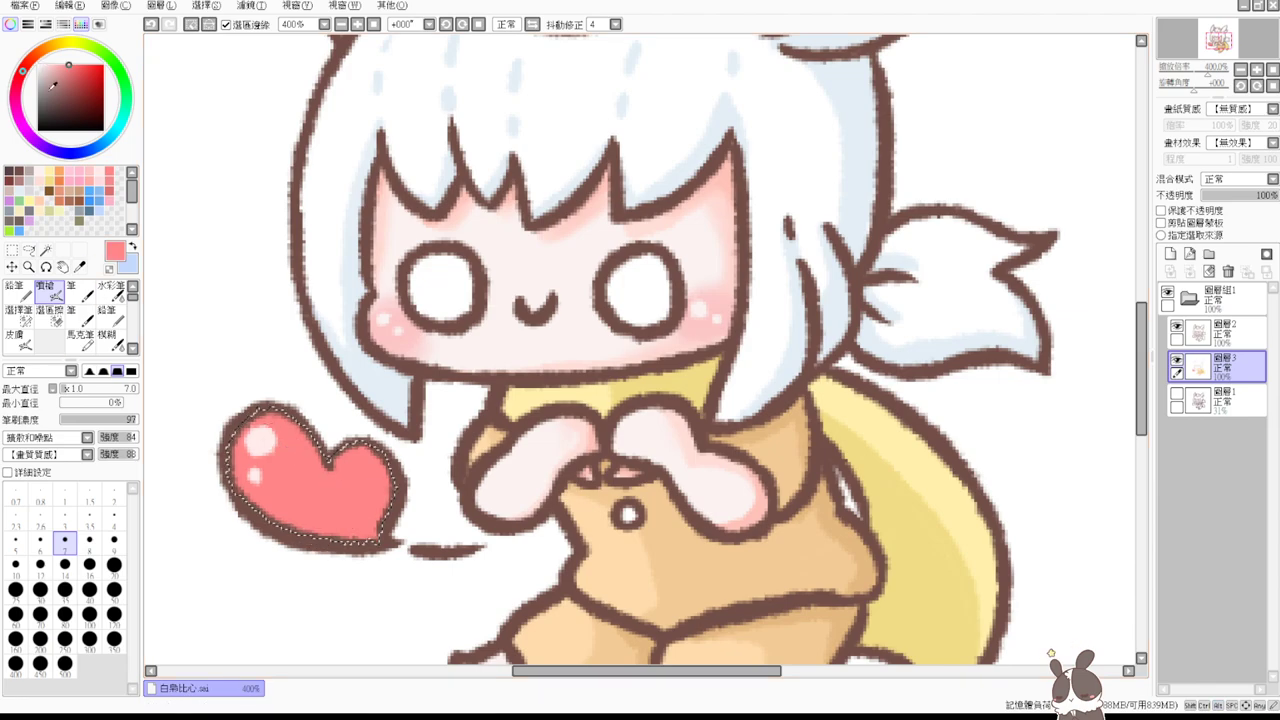
click(74, 68)
mouse_move(385, 480)
mouse_down()
mouse_move(376, 526)
mouse_move(370, 506)
mouse_move(335, 515)
mouse_up()
key(ctrl+z)
key(ctrl+z)
click(191, 24)
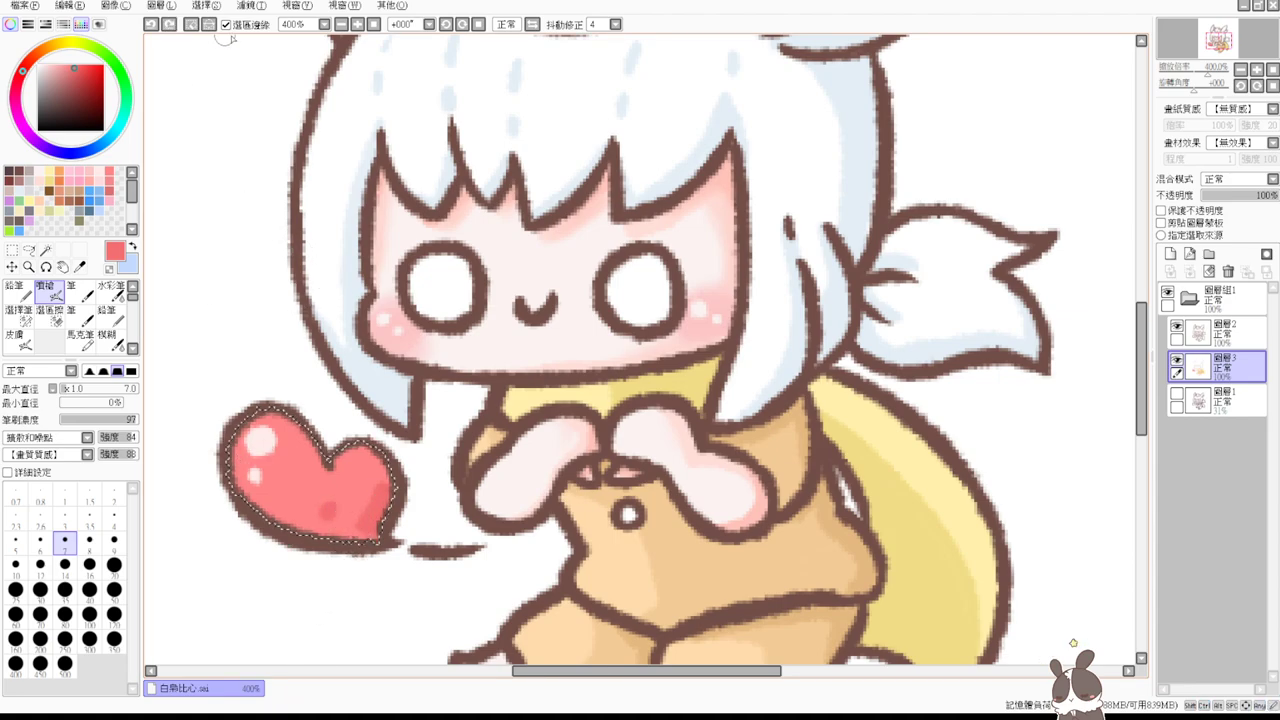
- Select the inside of the small creature on the character's head with the Magic Wand and fill it with very pale pink
click(374, 24)
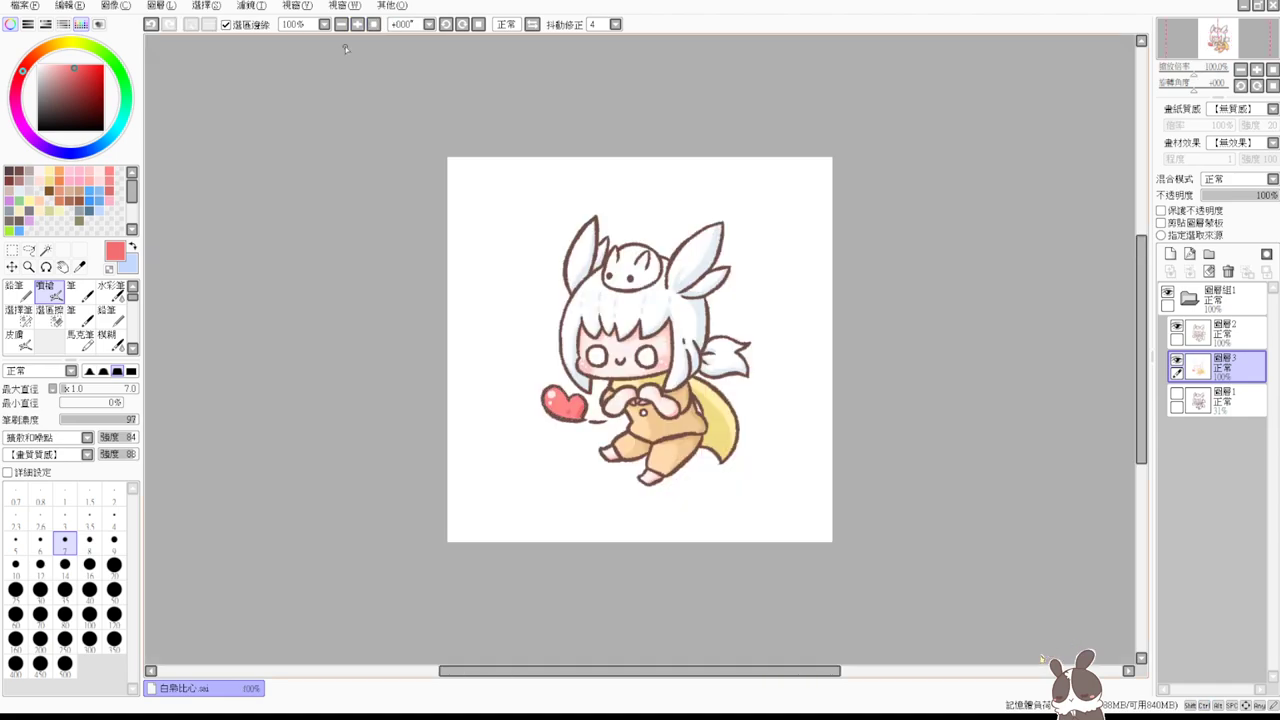
scroll(345, 46, up, 3)
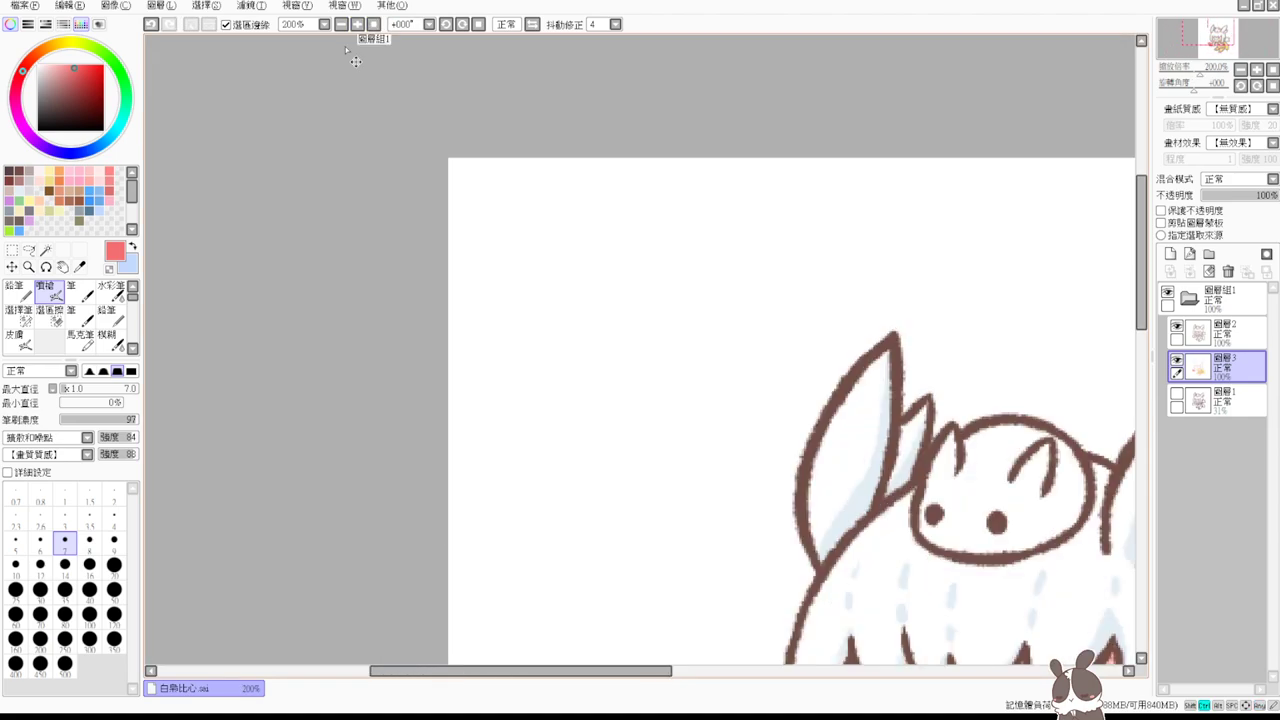
drag(871, 450, 474, 220)
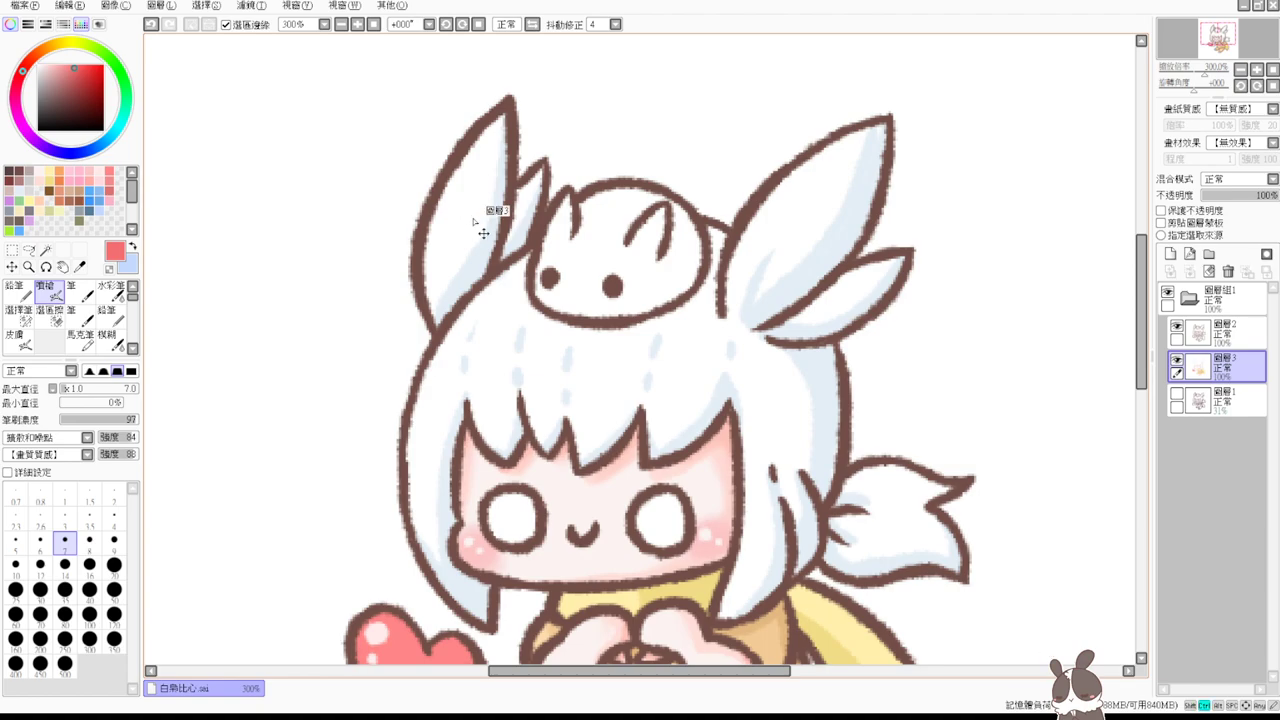
ctrl+click(476, 219)
drag(1047, 457, 780, 374)
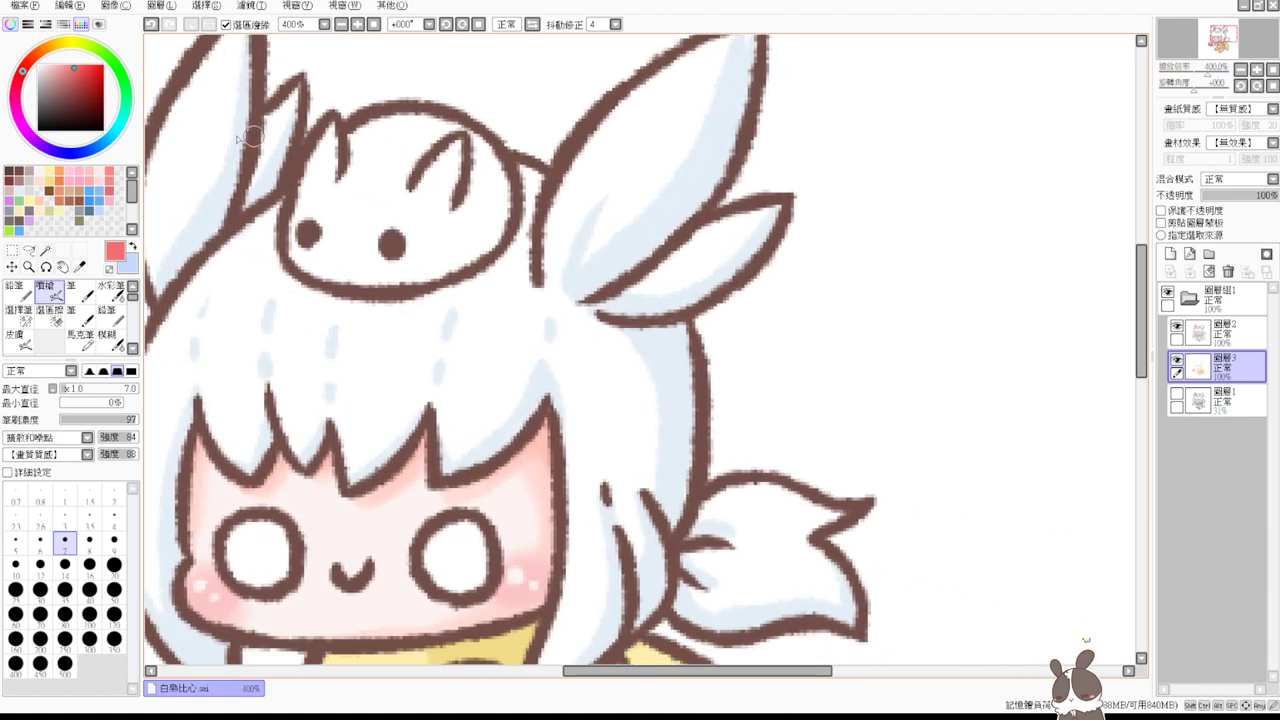
click(45, 249)
click(363, 192)
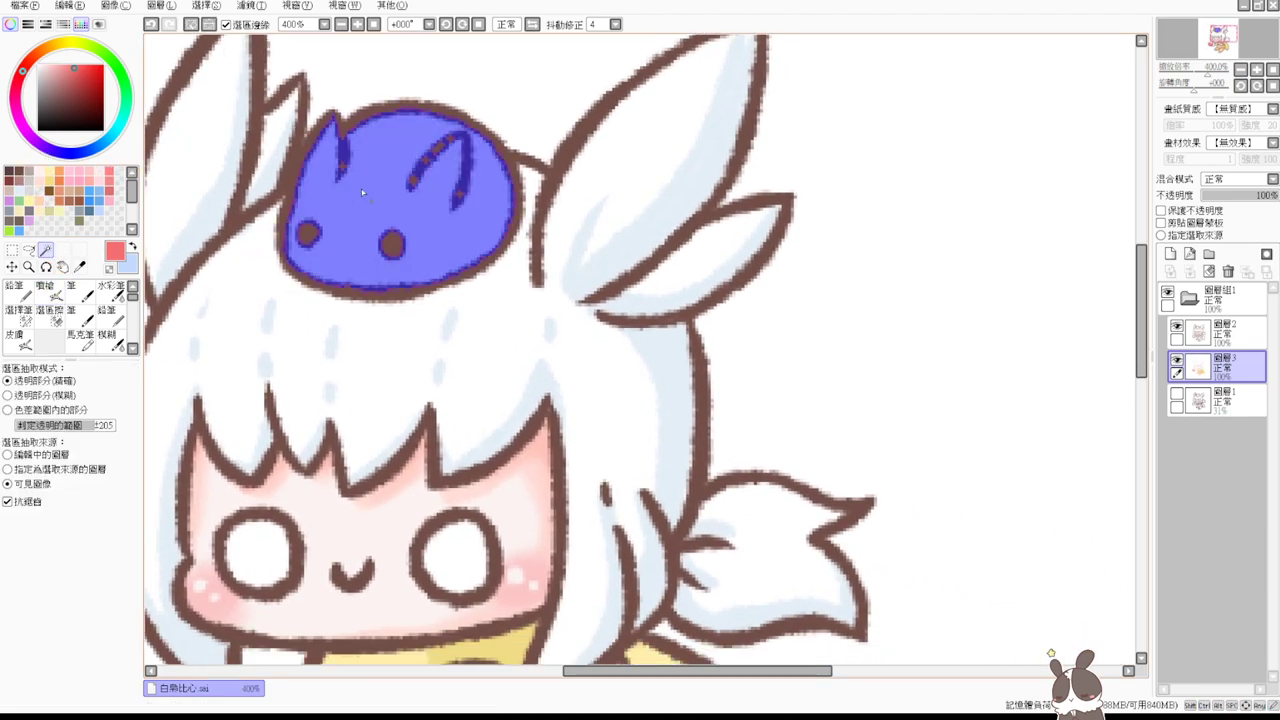
click(93, 172)
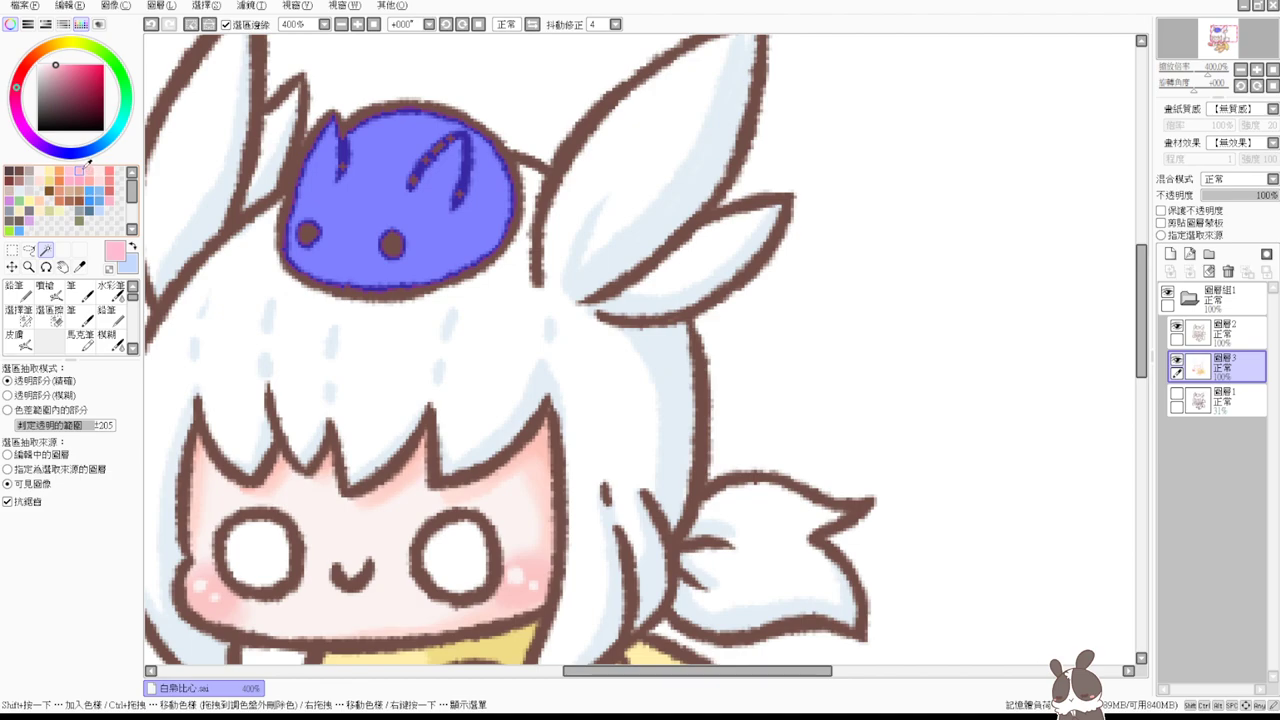
key(ctrl+f)
key(v)
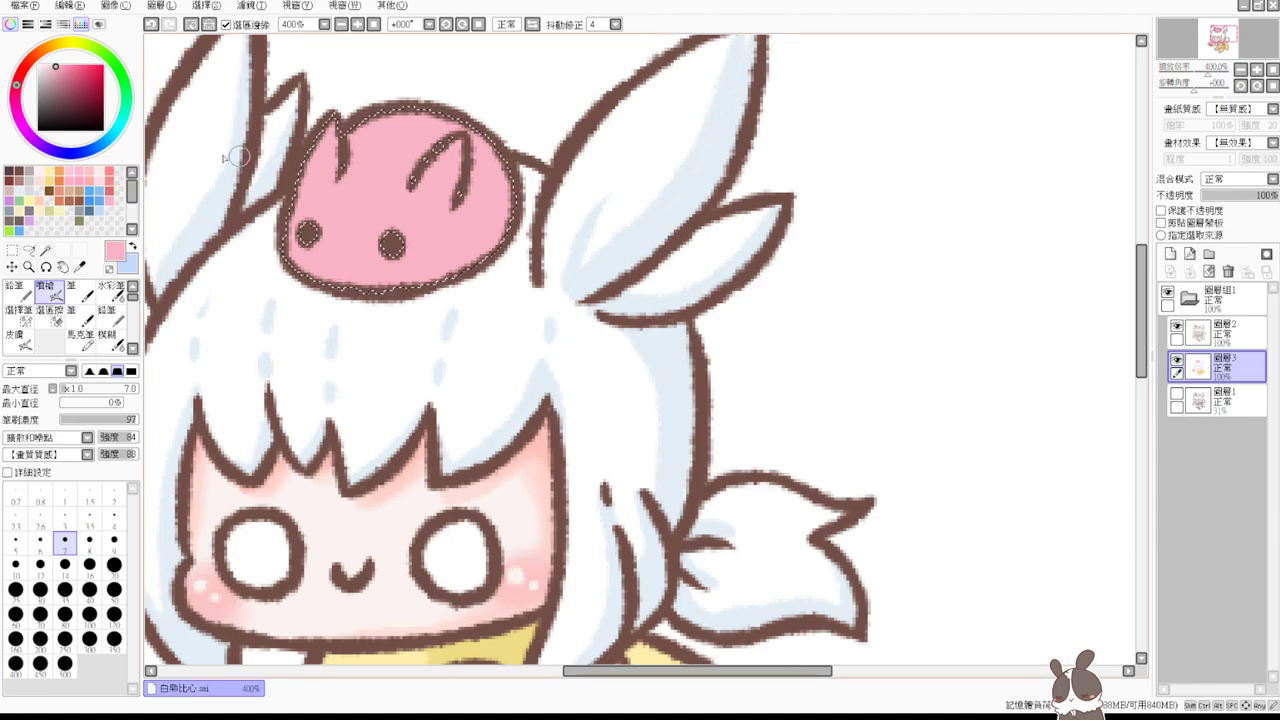
click(45, 64)
key(ctrl+f)
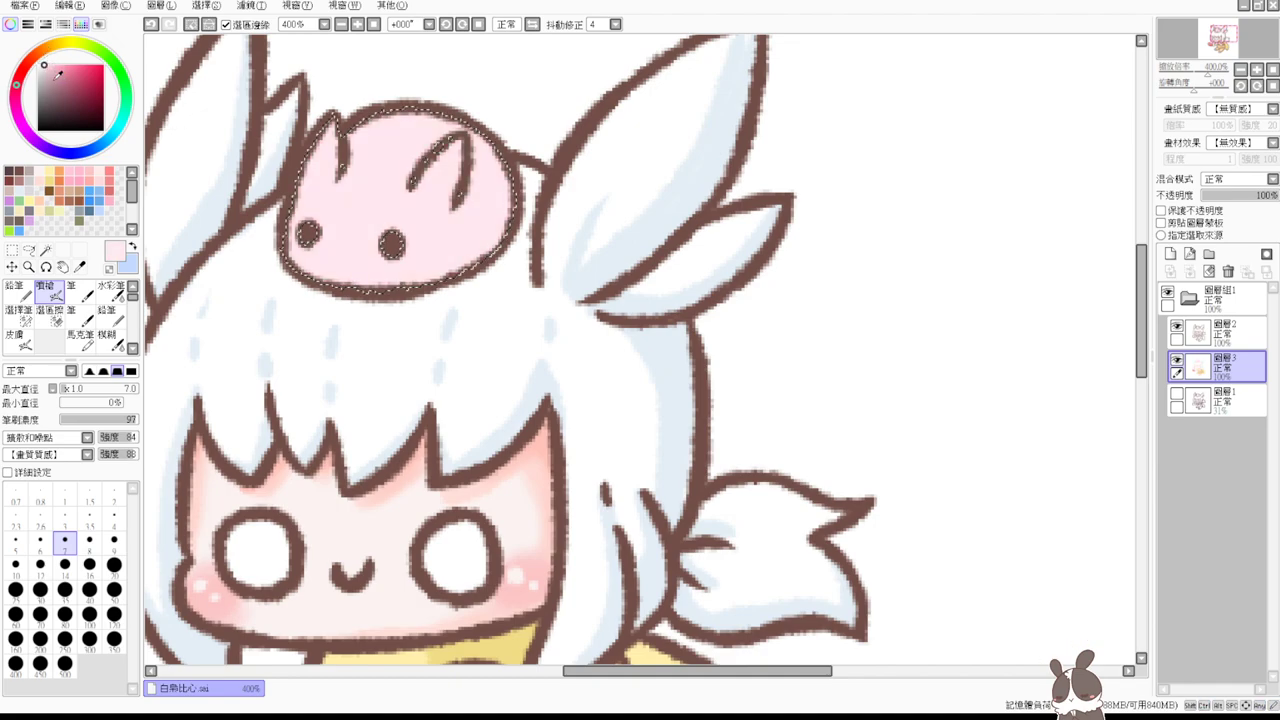
- Airbrush a stronger pink over the creature's ears and crown at size 10 and blend it with the watercolour brush at size 9
drag(45, 64, 58, 62)
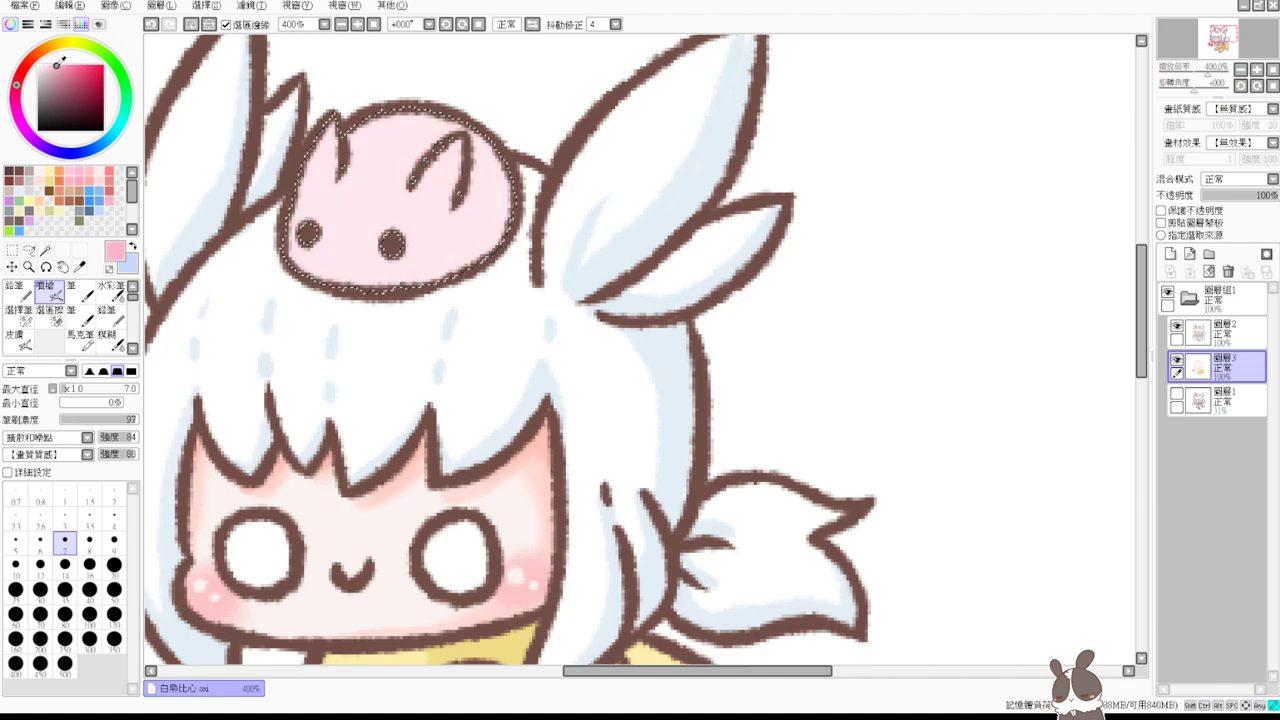
drag(332, 152, 342, 155)
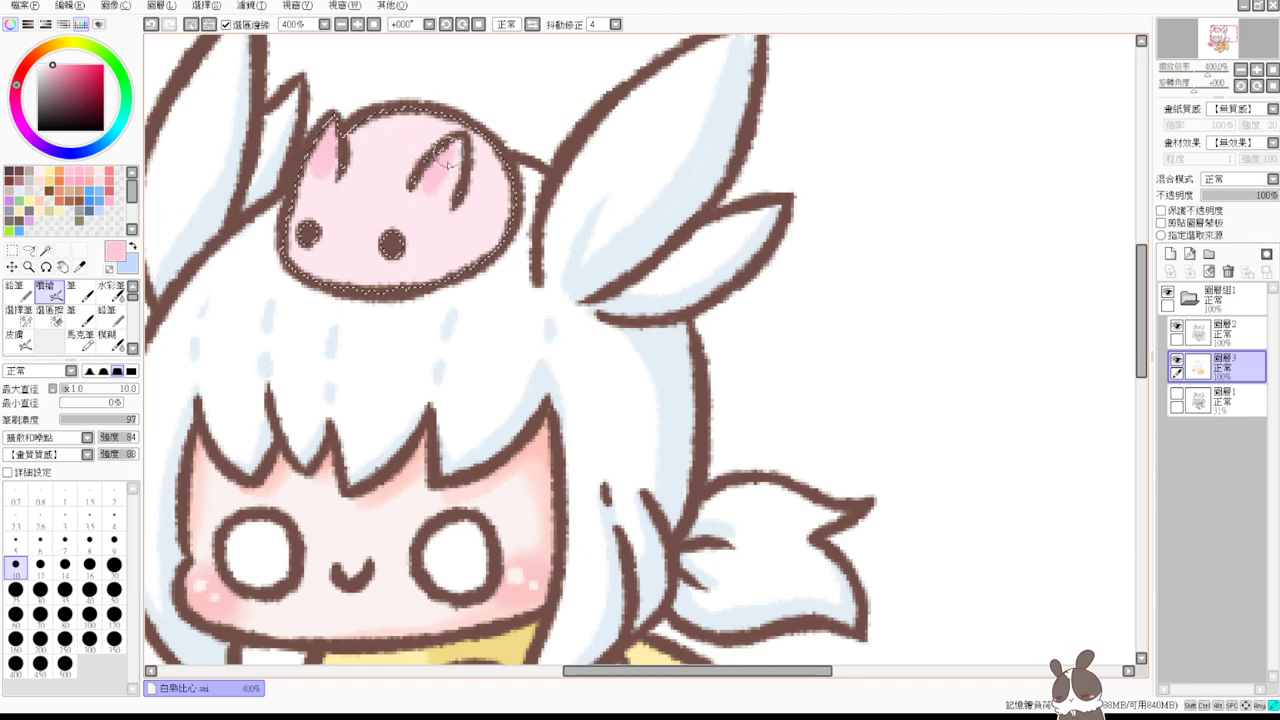
mouse_move(366, 131)
mouse_down()
mouse_move(425, 133)
mouse_move(390, 148)
mouse_move(356, 131)
mouse_move(363, 163)
mouse_move(407, 156)
mouse_move(440, 124)
mouse_move(474, 141)
mouse_up()
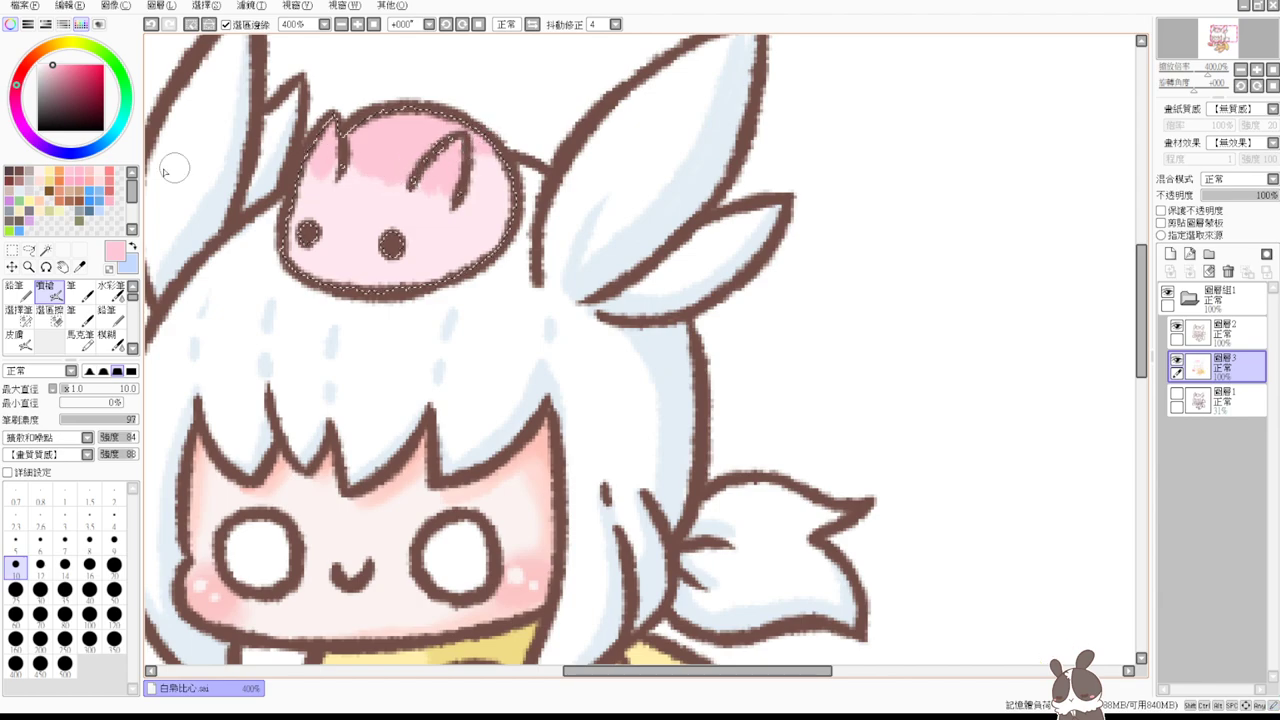
click(115, 290)
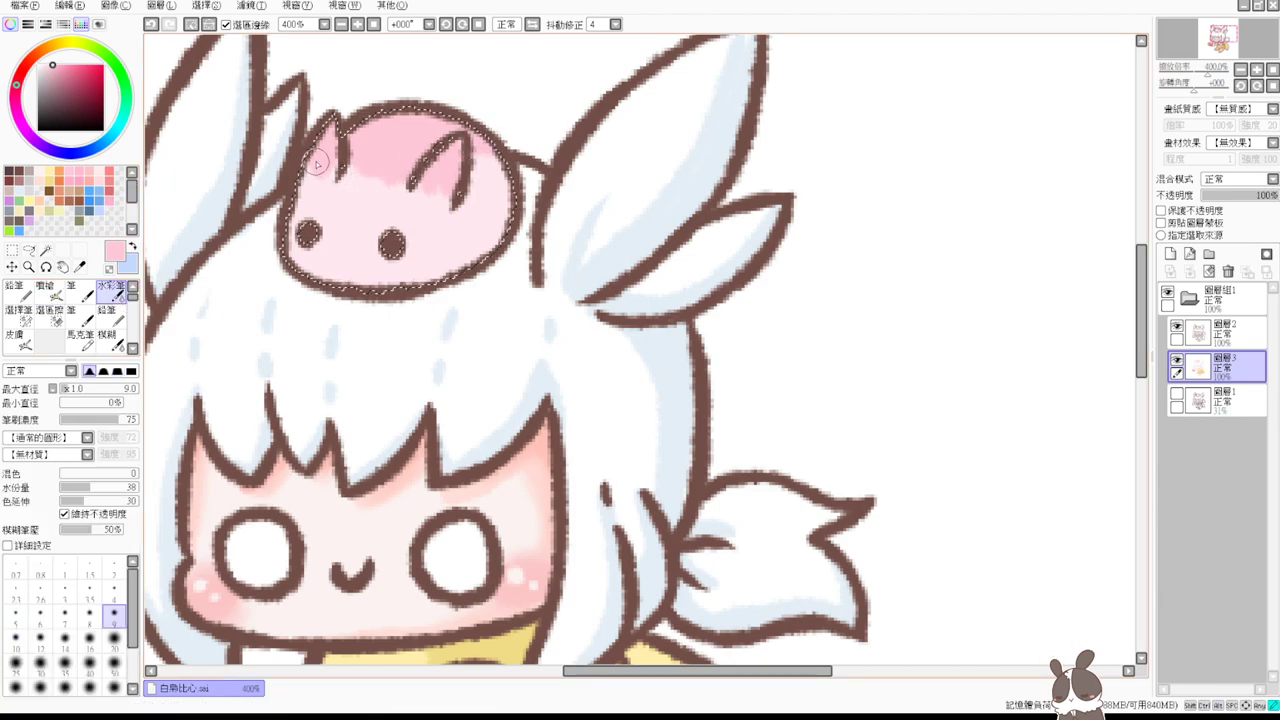
mouse_move(331, 164)
mouse_down()
mouse_move(406, 170)
mouse_move(357, 173)
mouse_up()
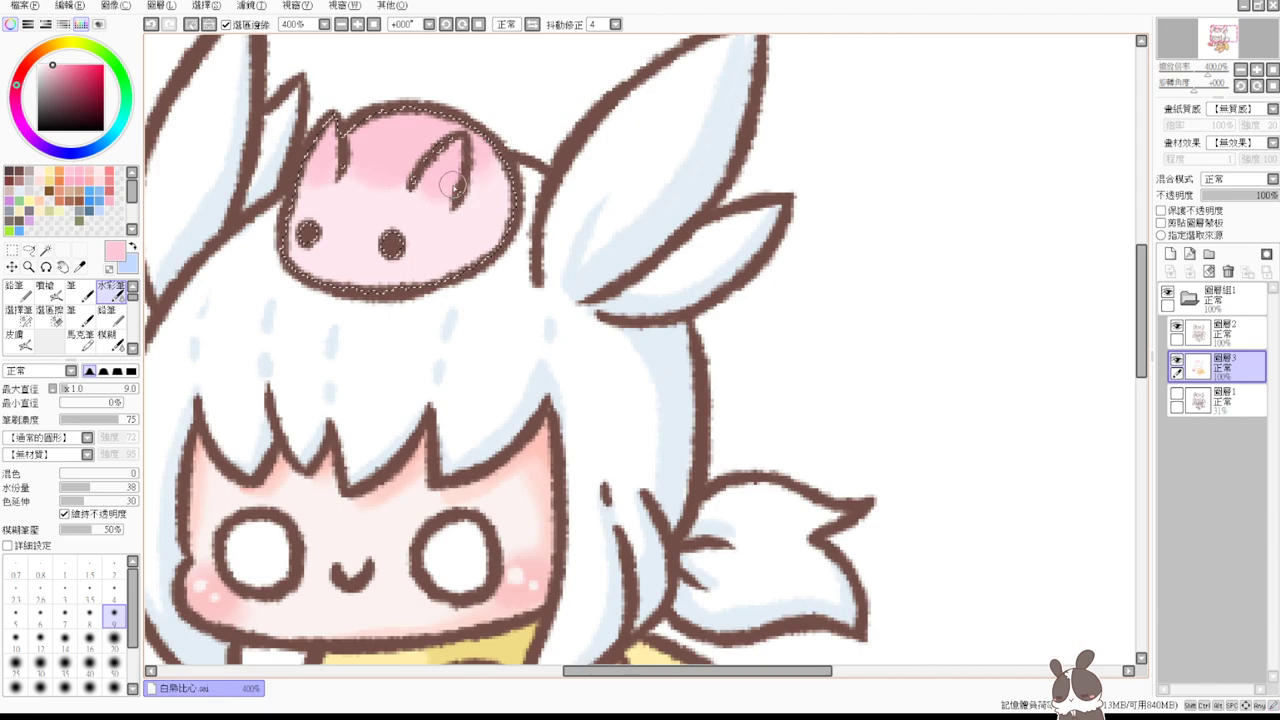
- Deepen the creature's ears and crown with a more saturated pink, softening the crown with the watercolour brush at size 15
click(61, 63)
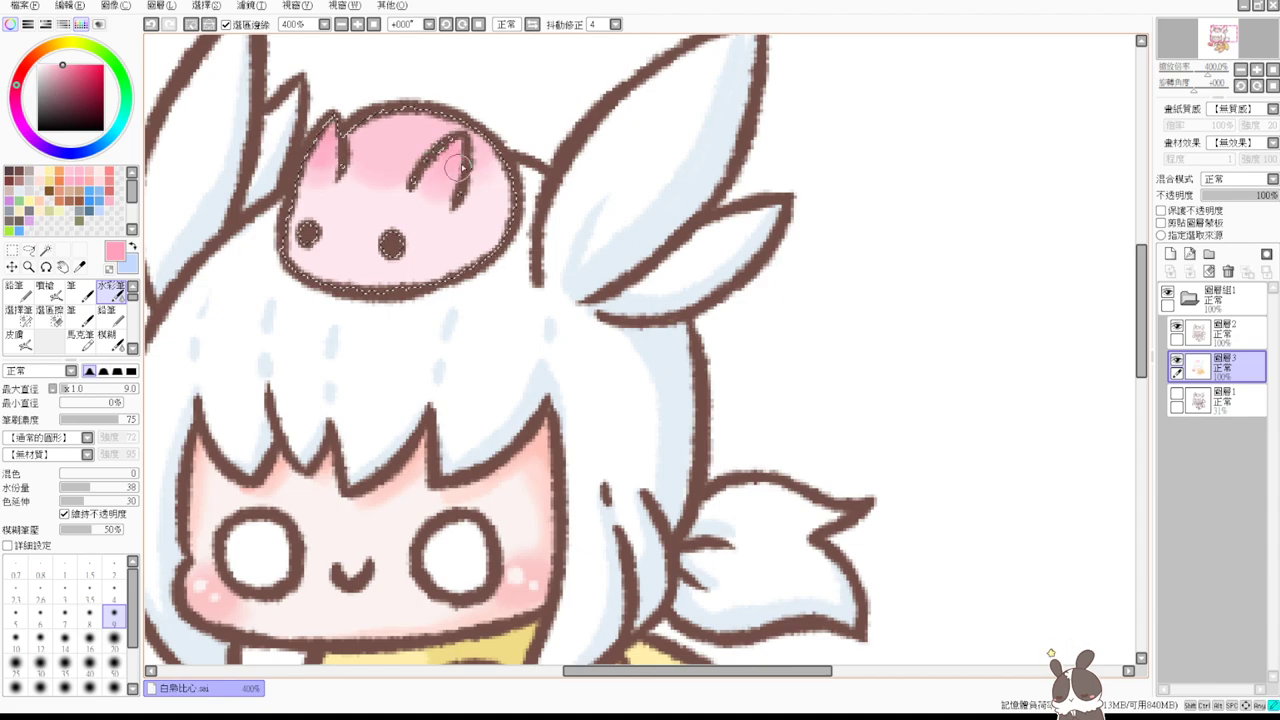
mouse_move(419, 131)
mouse_down()
mouse_move(367, 125)
mouse_move(427, 140)
mouse_move(377, 145)
mouse_move(389, 150)
mouse_move(477, 118)
mouse_move(420, 124)
mouse_up()
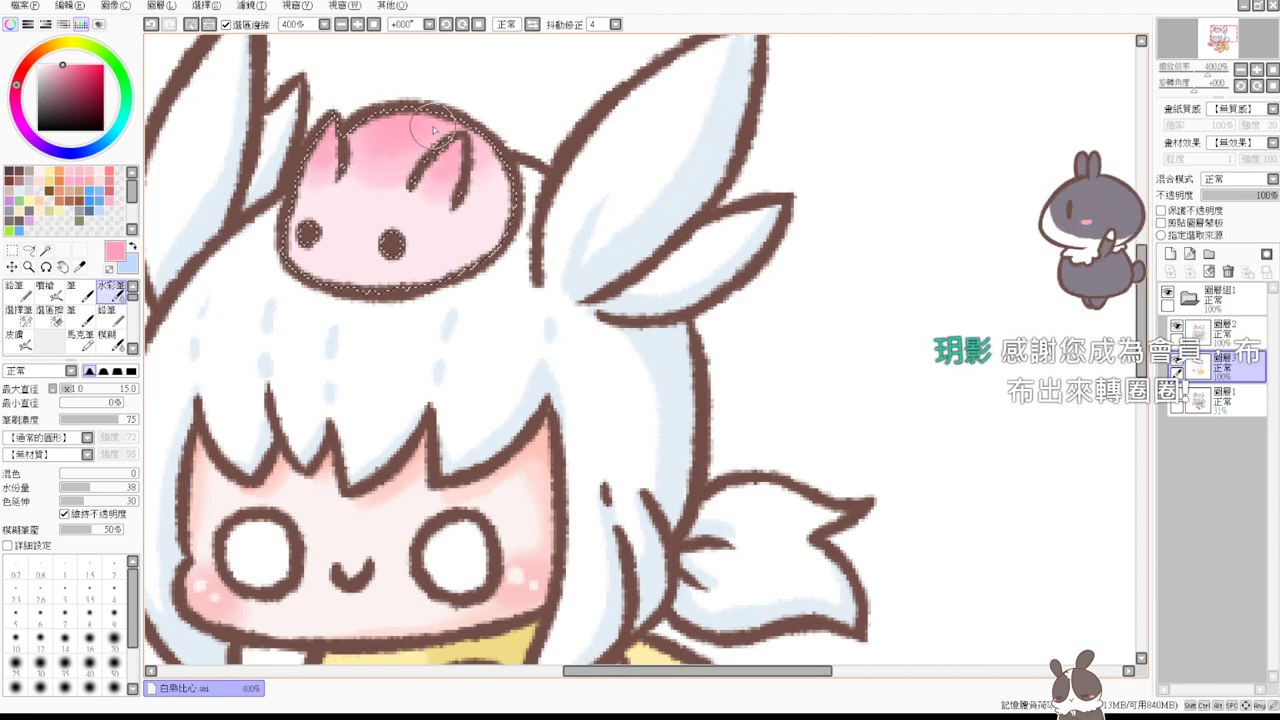
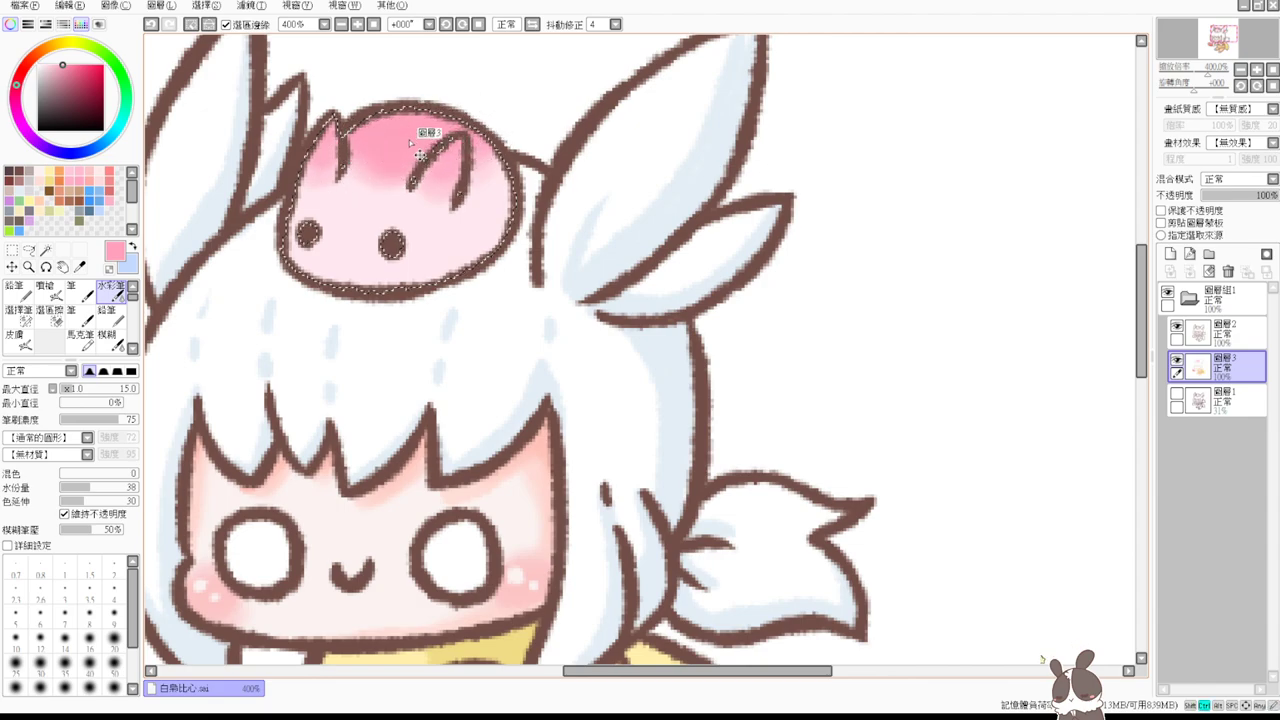
key(ctrl+z)
mouse_move(362, 134)
mouse_down()
mouse_move(366, 151)
mouse_move(394, 150)
mouse_up()
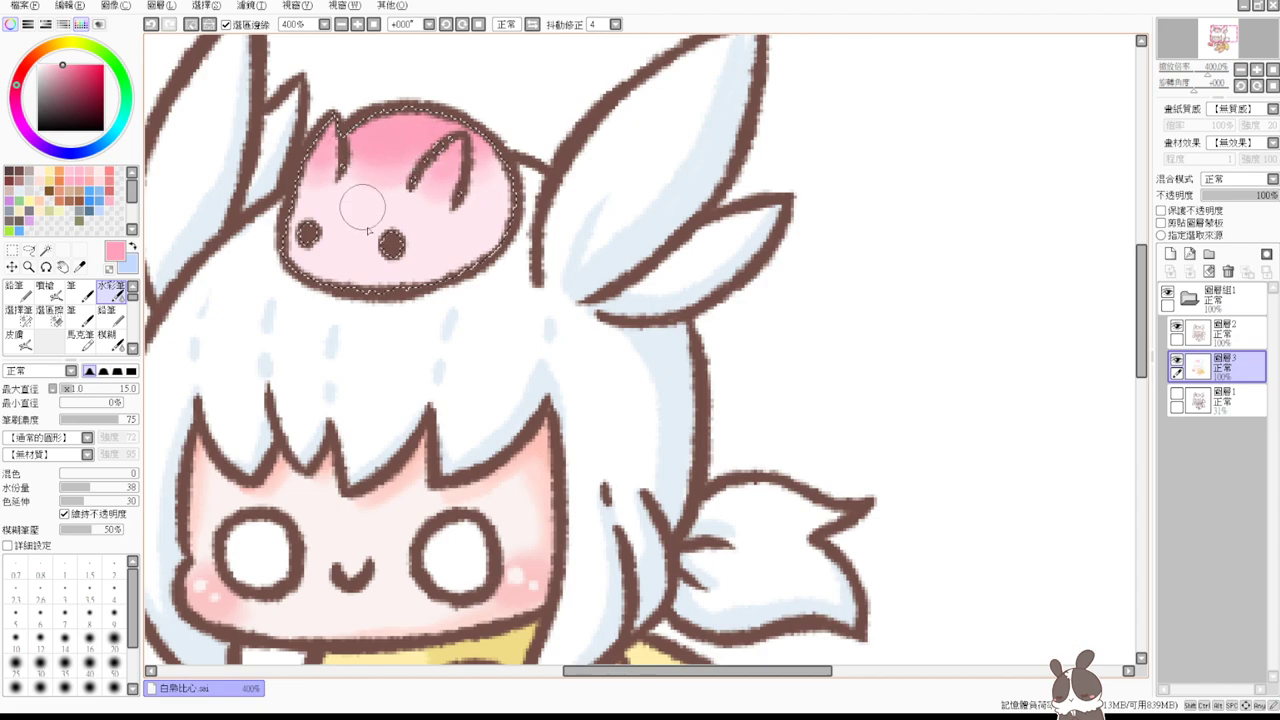
- Airbrush a pink blush beside both of the creature's eyes at size 10 and clear the selection
click(110, 185)
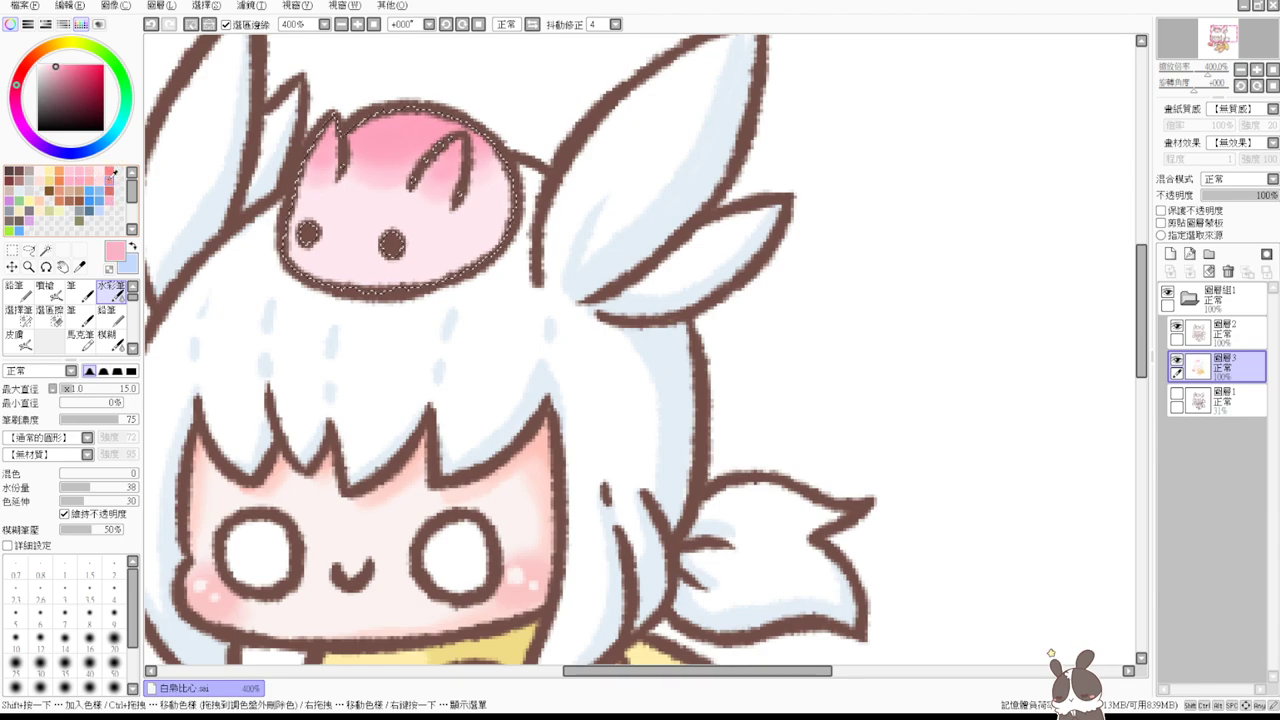
click(89, 612)
click(47, 290)
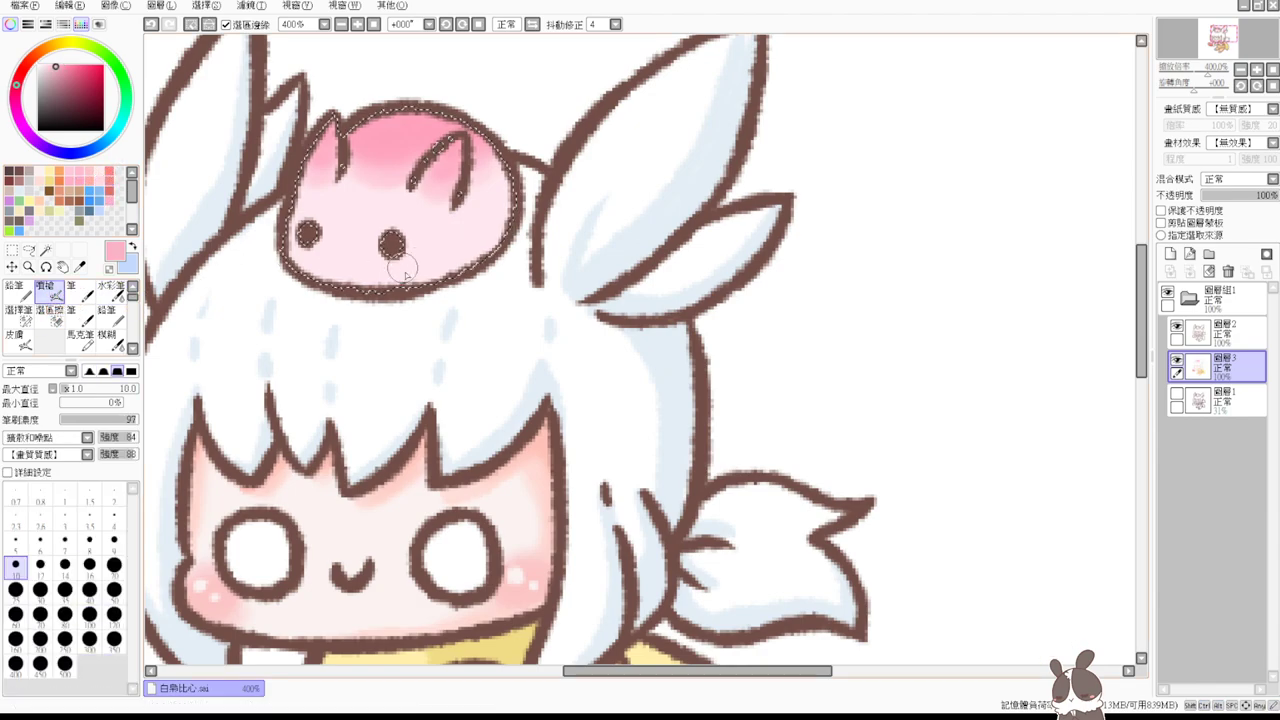
mouse_move(409, 266)
mouse_down()
mouse_move(409, 251)
mouse_move(430, 256)
mouse_up()
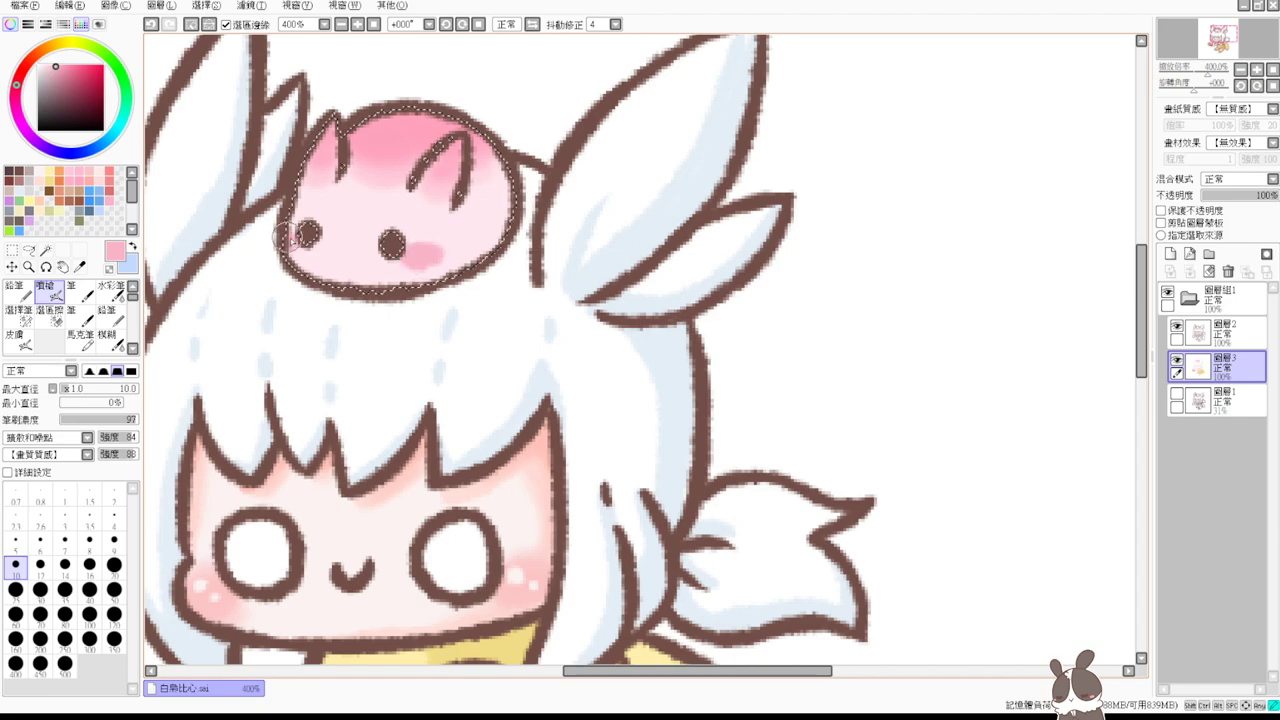
key(ctrl+d)
- Select the hair together with the connected right-hand ears using the Magic Wand, hiding the colour layer 圖層3 only while selecting
click(358, 25)
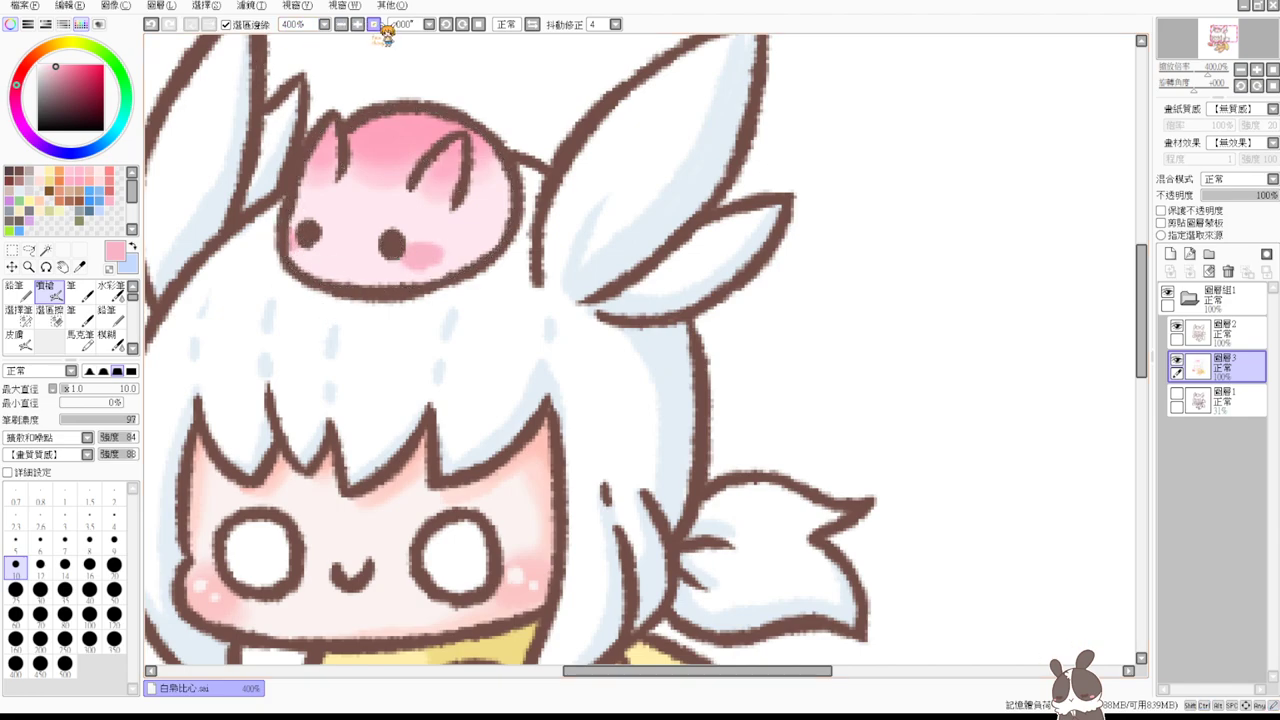
click(358, 25)
key(ctrl+plus)
key(ctrl+plus)
key(ctrl+plus)
key(ctrl+plus)
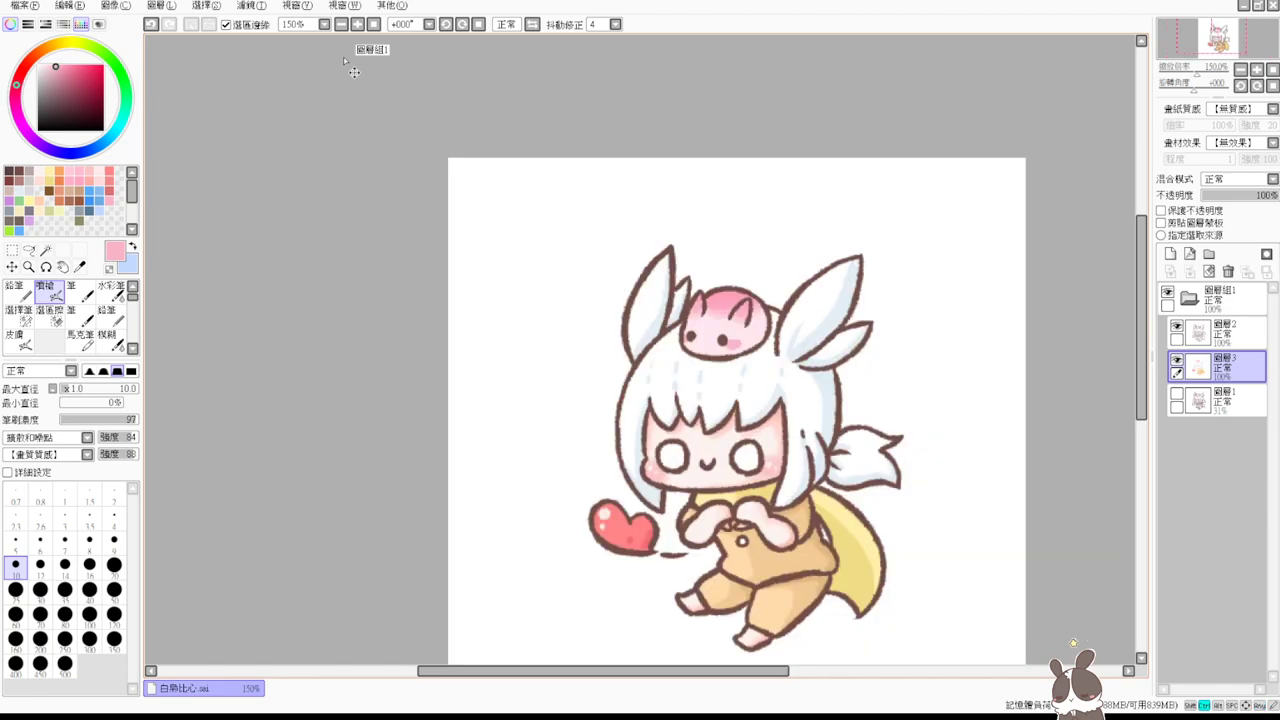
key(space)
drag(836, 356, 357, 132)
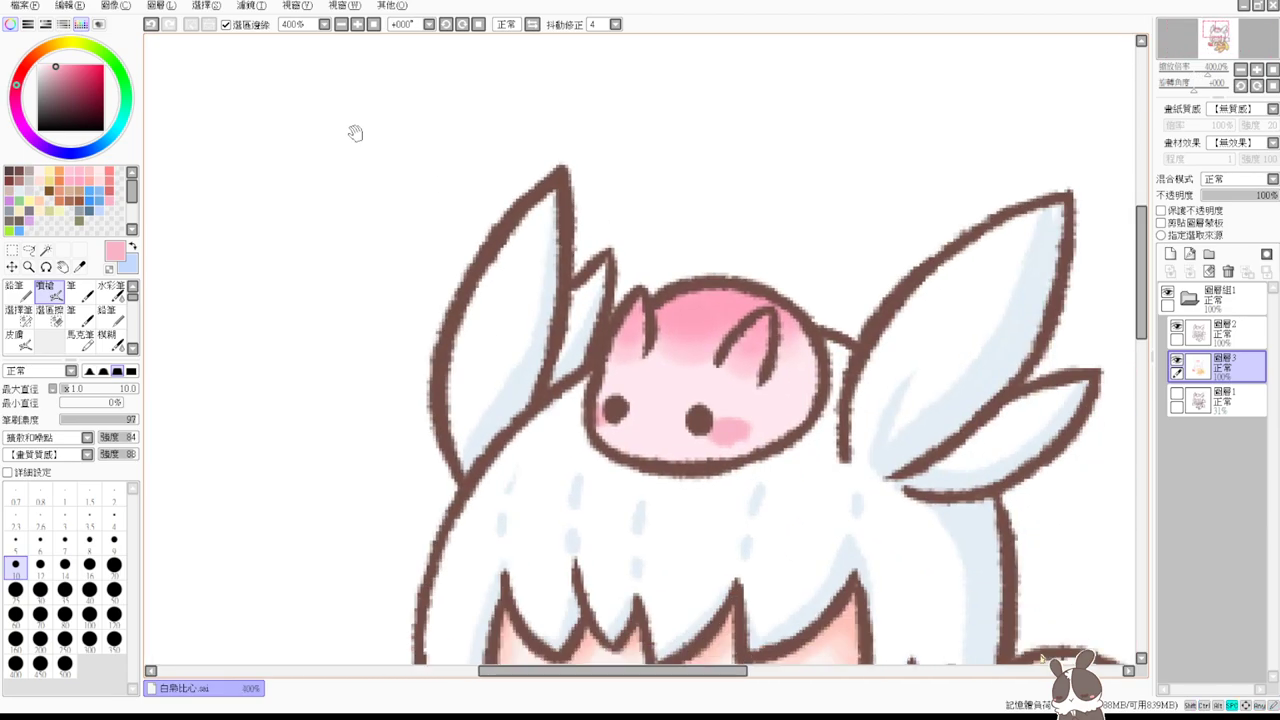
drag(714, 354, 459, 216)
click(1176, 359)
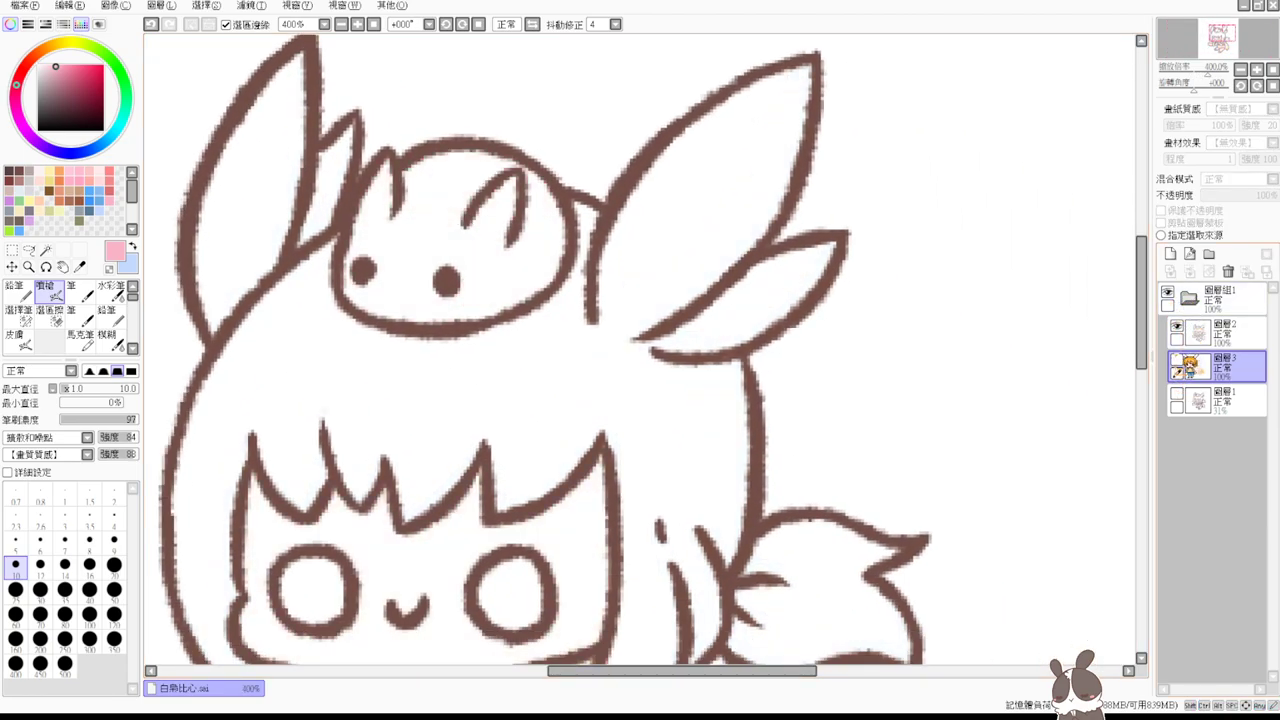
click(50, 251)
click(567, 366)
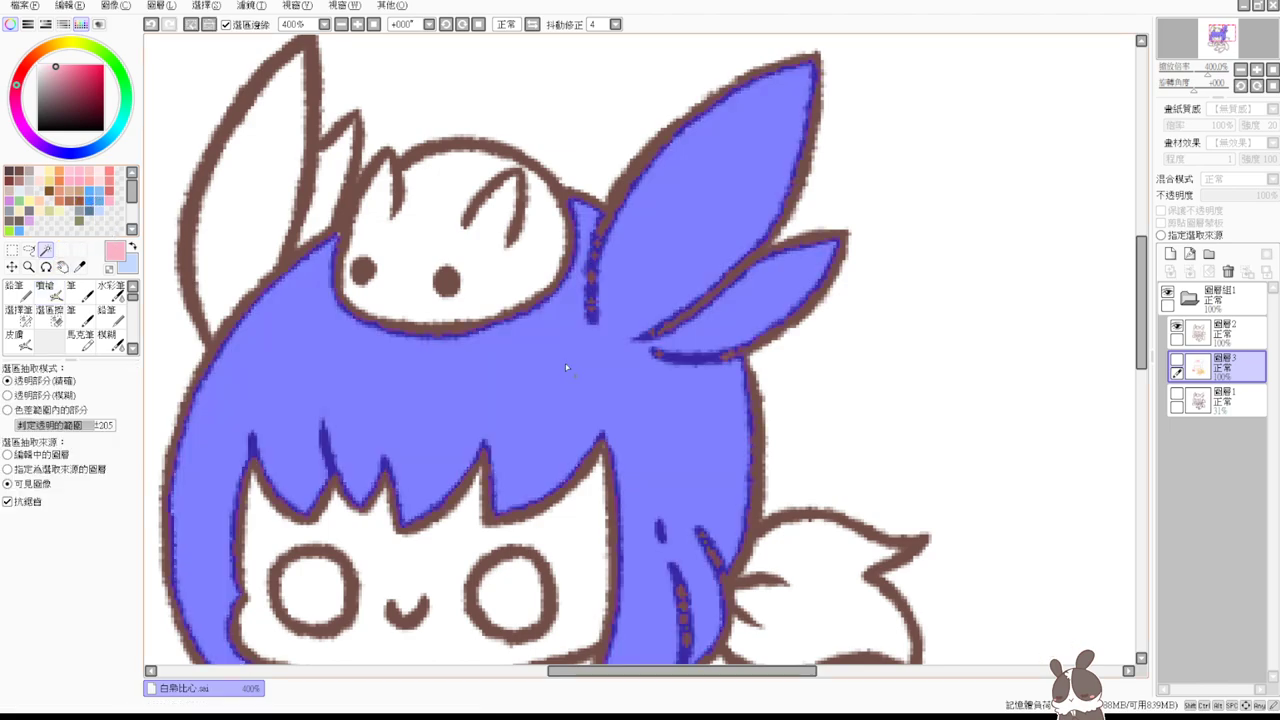
click(1176, 359)
- Airbrush a pale blue shadow on the hair around the creature's underside and shade the base of the large right-hand ear at size 9
click(45, 291)
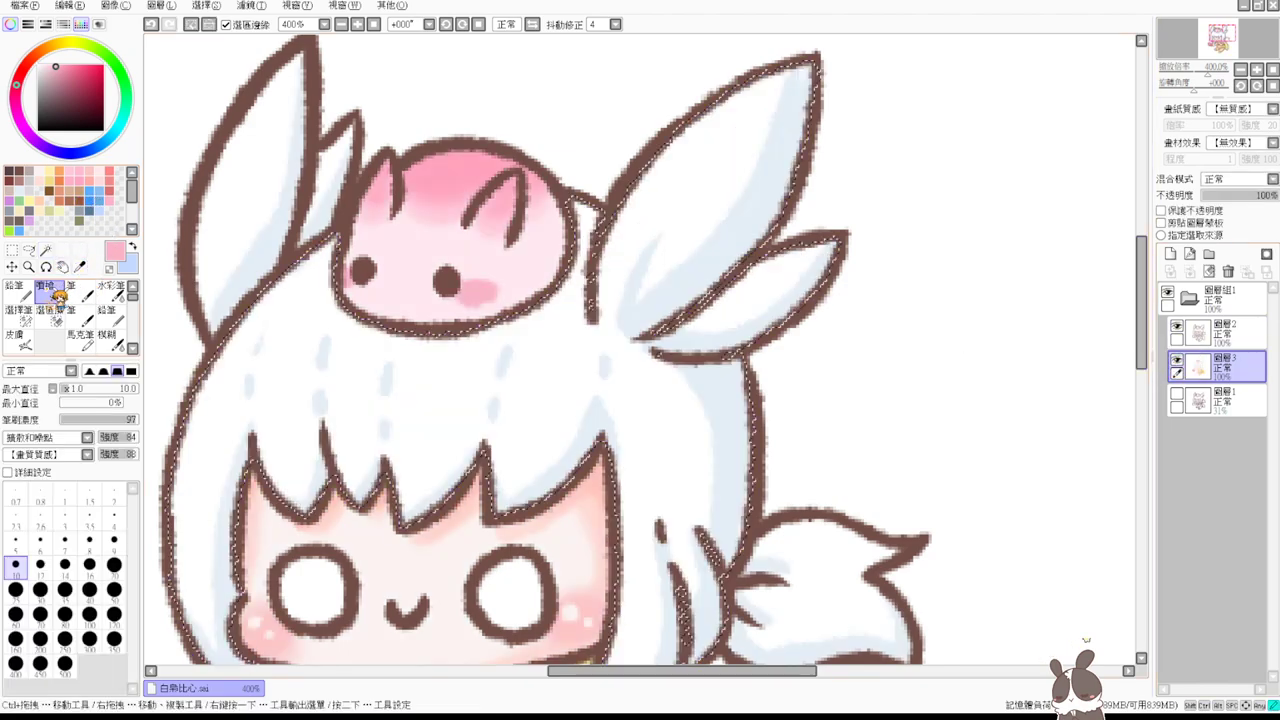
alt+click(736, 238)
key(bracketleft)
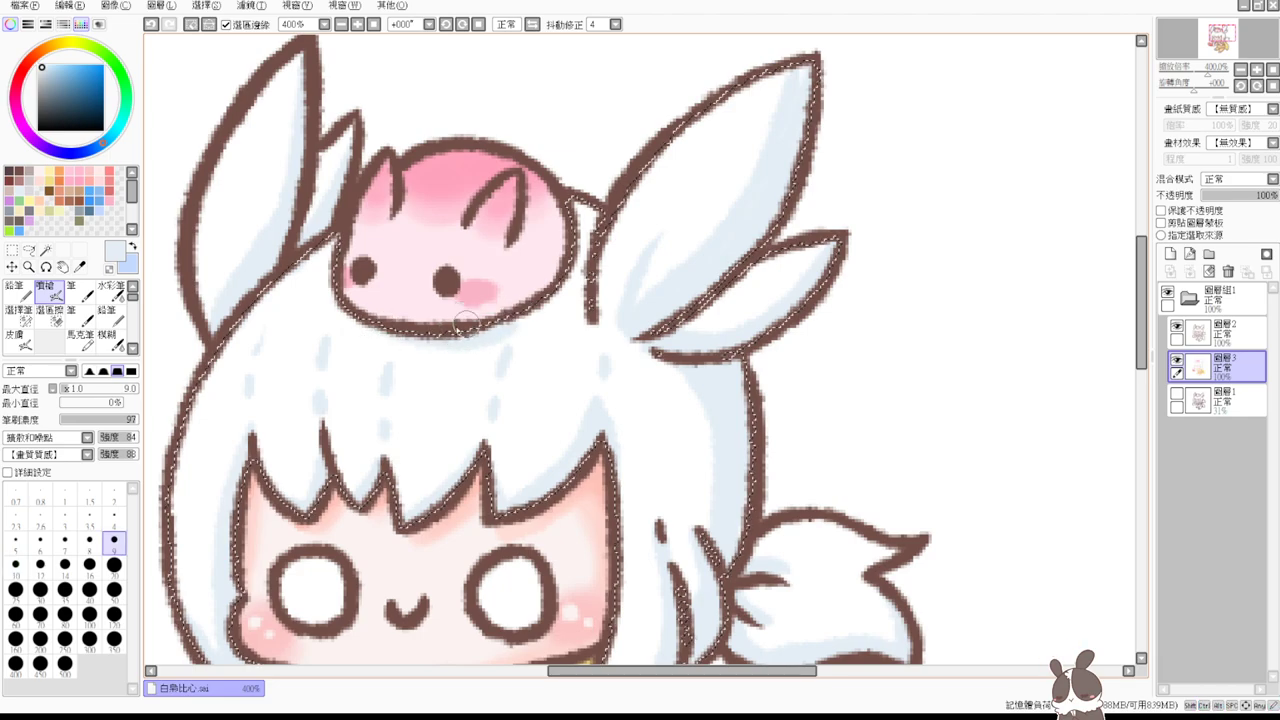
mouse_move(547, 302)
mouse_down()
mouse_move(576, 283)
mouse_move(491, 325)
mouse_move(564, 280)
mouse_move(572, 235)
mouse_up()
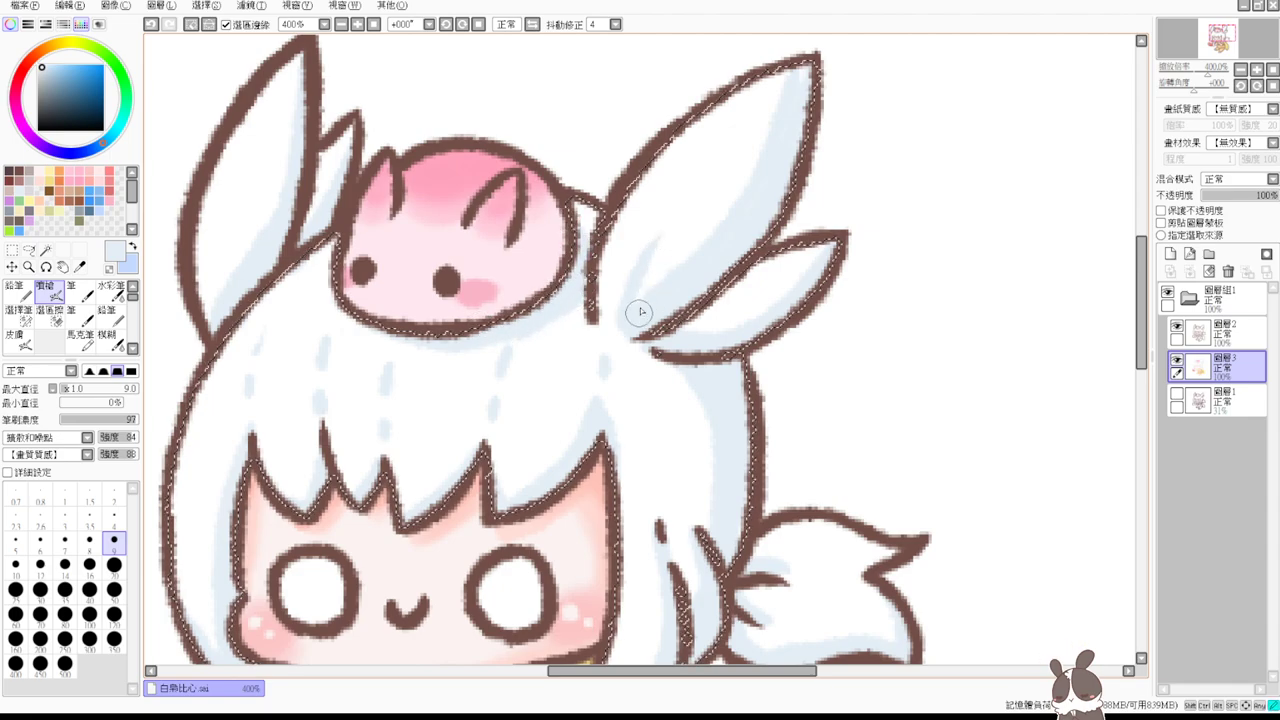
key(ctrl+z)
drag(672, 212, 668, 277)
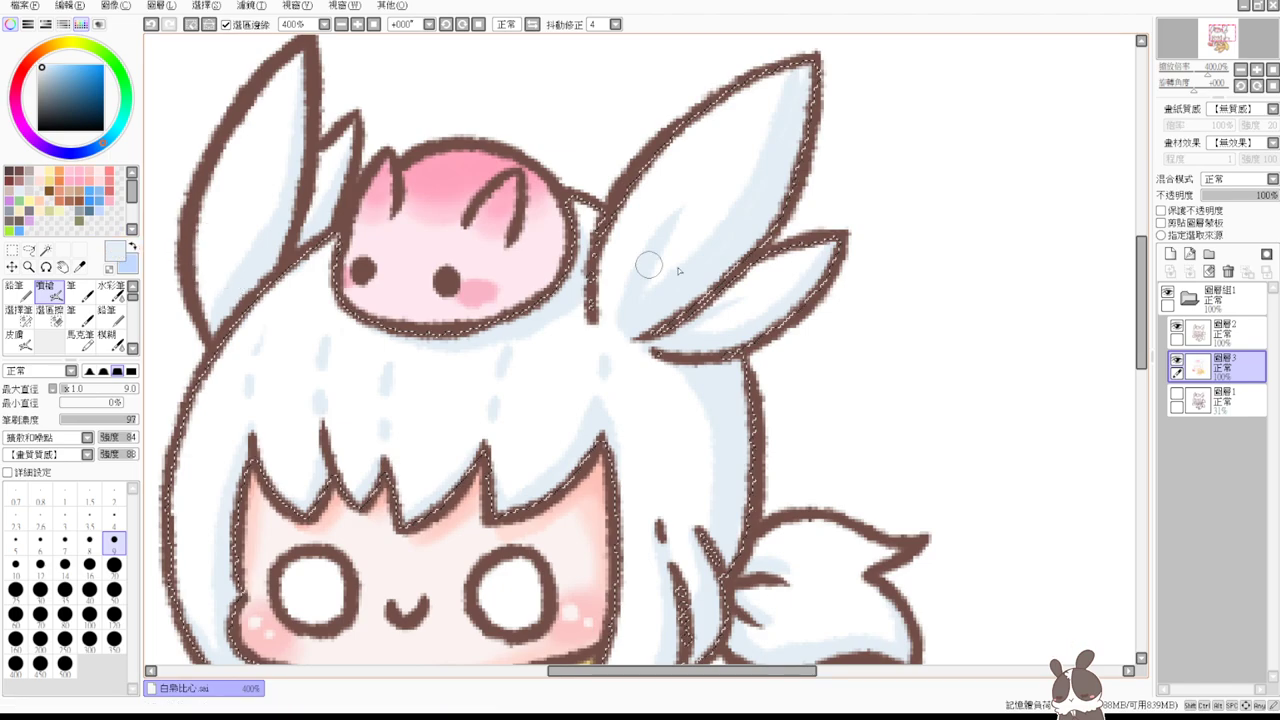
- Select the hair and all of the ears with the Magic Wand, hiding the colour layer 圖層3 only while selecting
click(1176, 358)
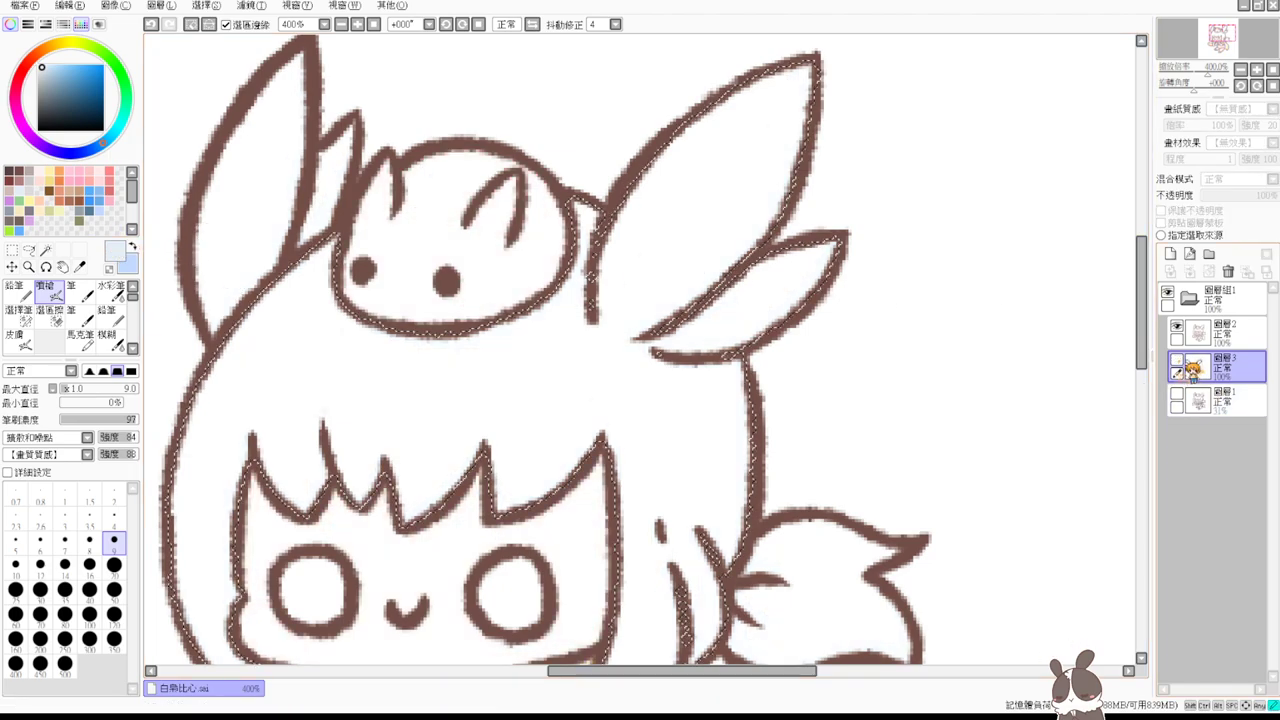
click(49, 251)
click(288, 194)
click(330, 171)
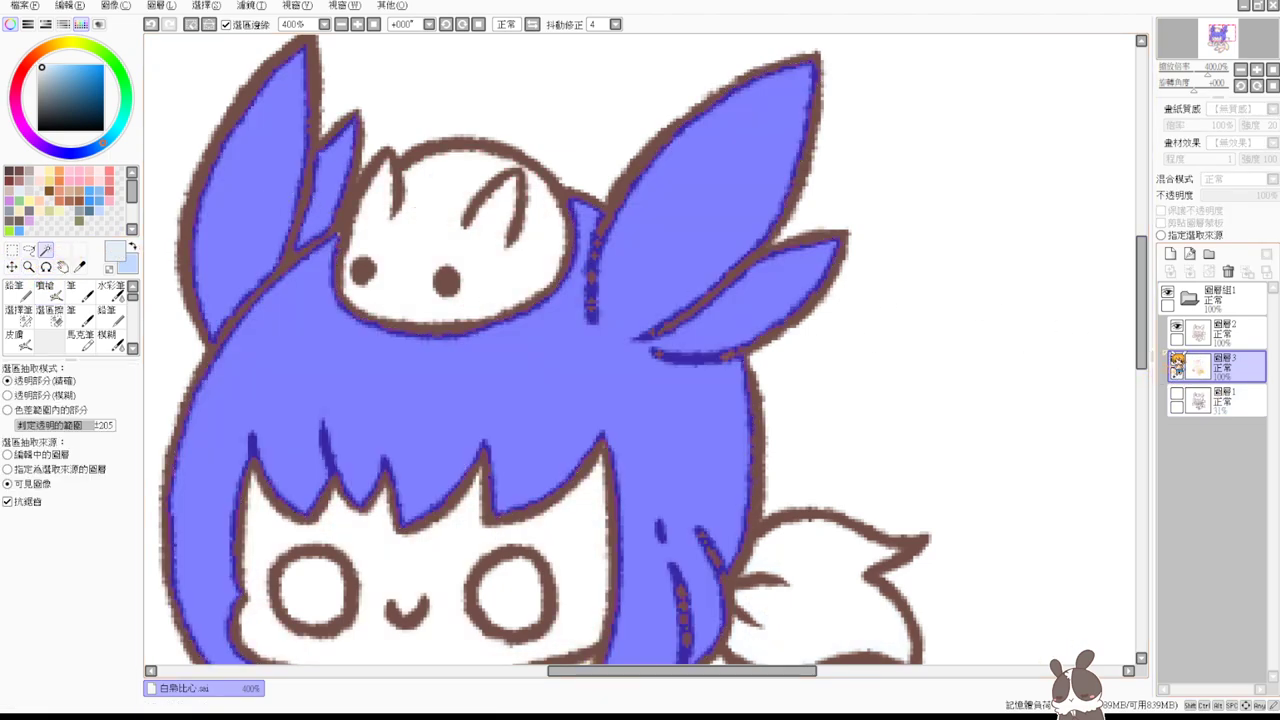
click(1176, 358)
- Airbrush pale blue shading inside the left-hand ears at size 9 and clear the selection
click(45, 290)
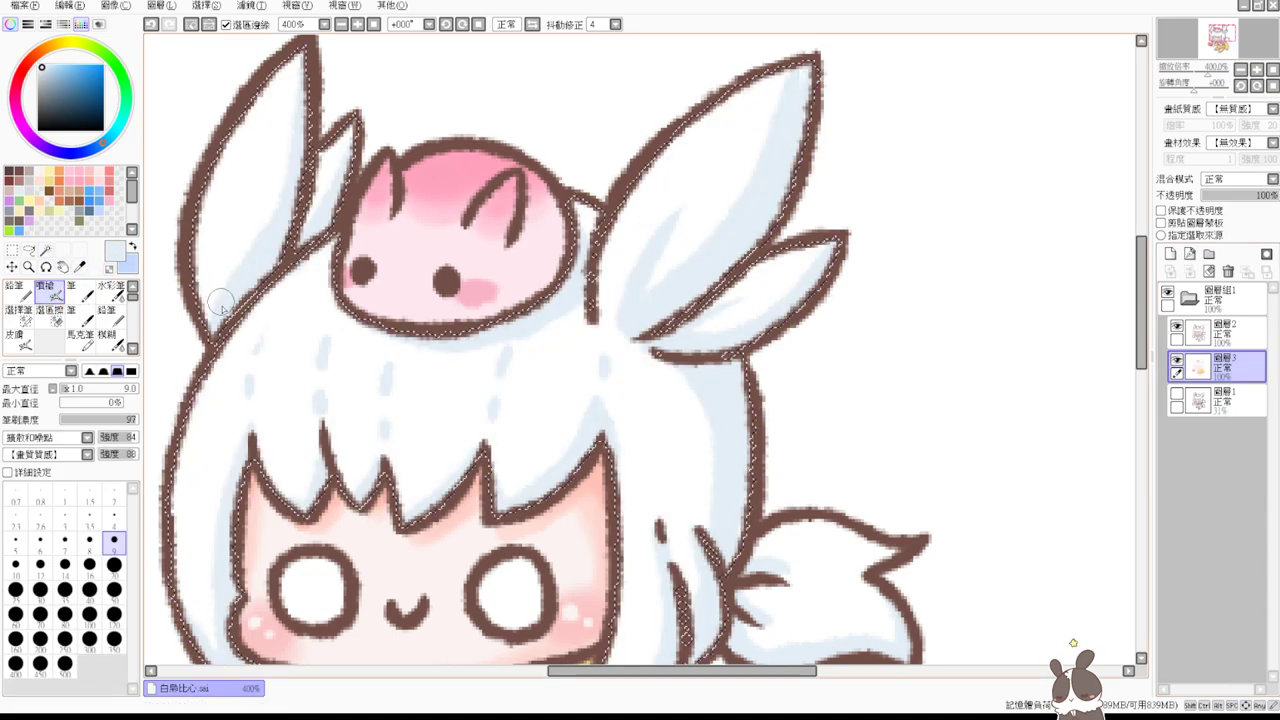
mouse_move(221, 300)
mouse_down()
mouse_move(282, 157)
mouse_move(221, 320)
mouse_move(285, 182)
mouse_up()
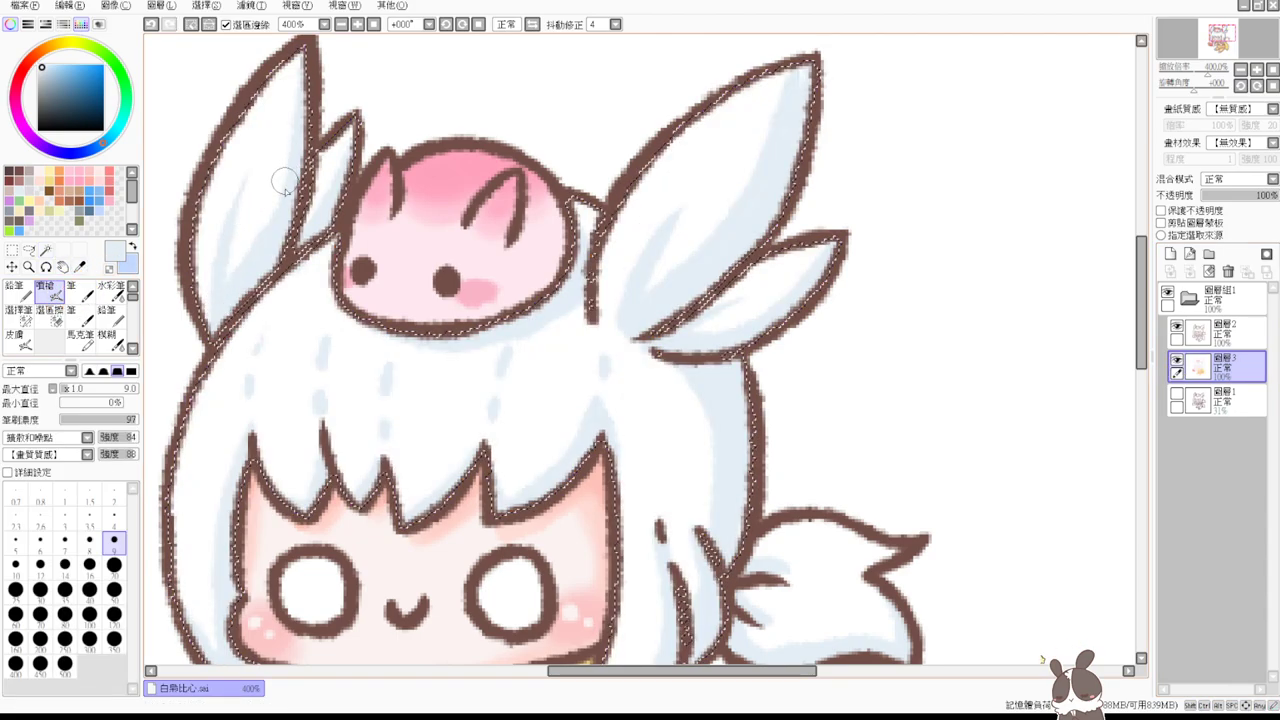
drag(307, 243, 325, 236)
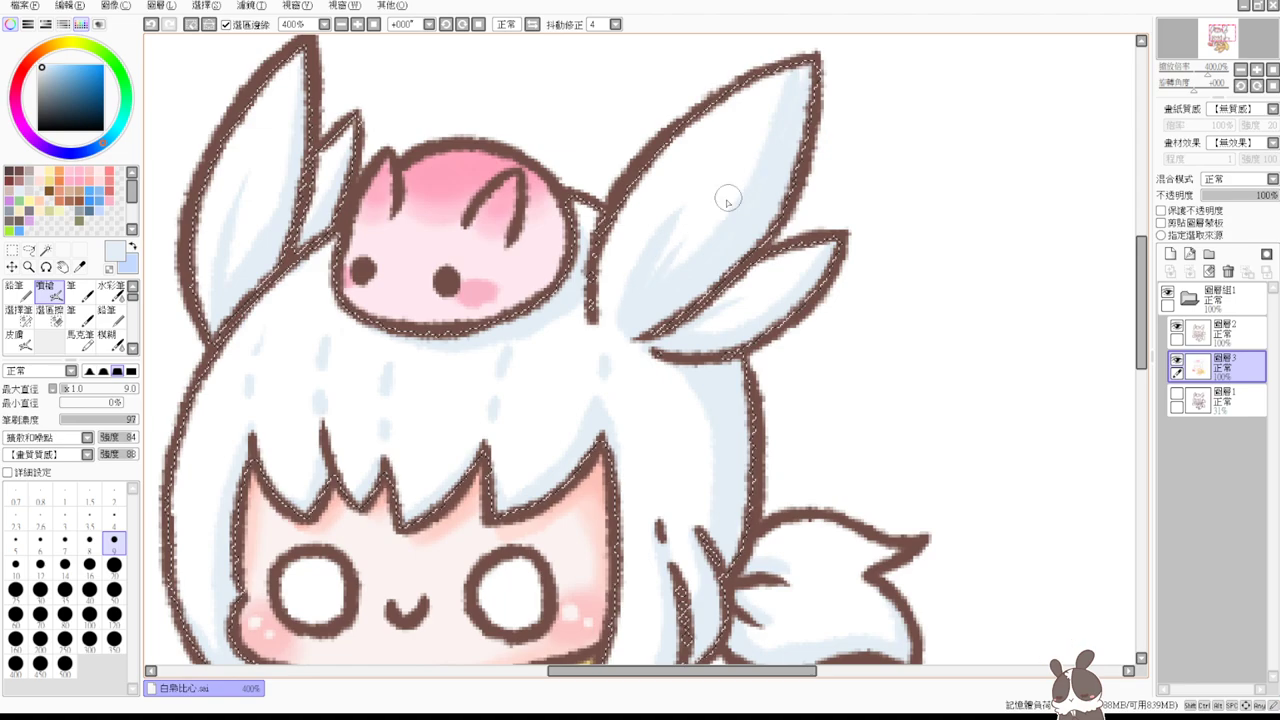
key(ctrl+d)
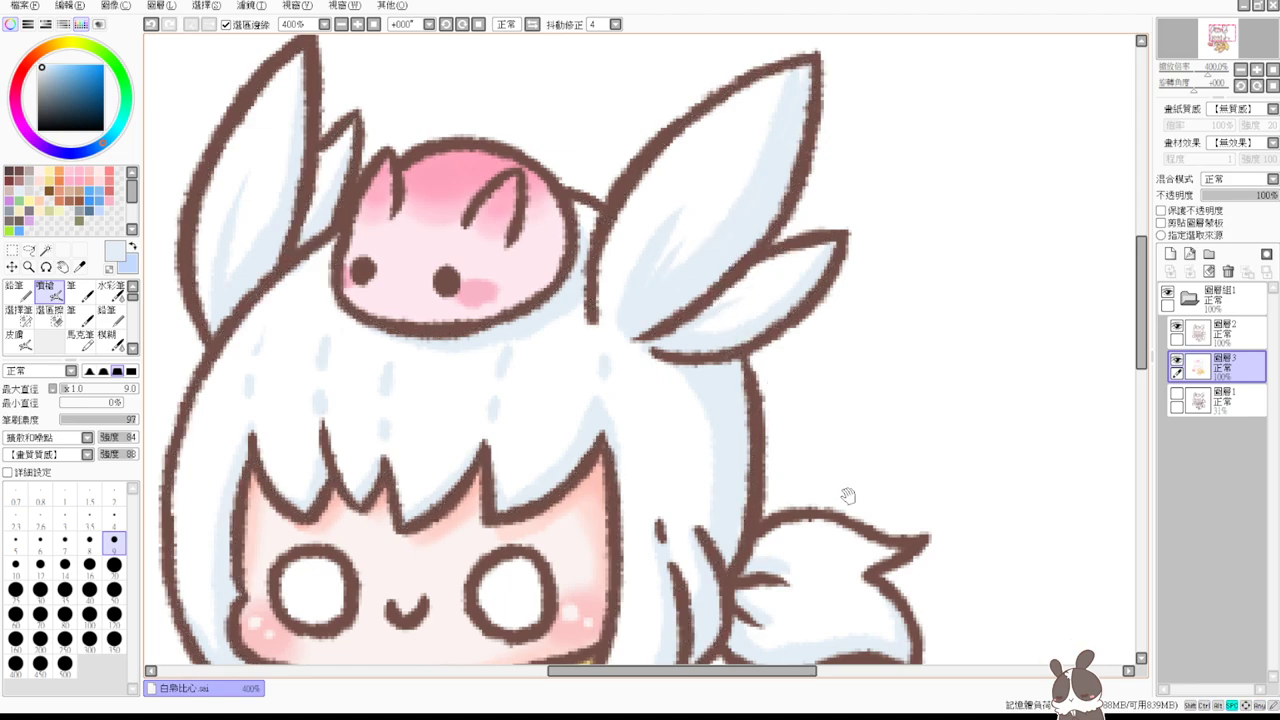
- Check the whole drawing at 100% with the colour layer 圖層3 hidden and shown again
drag(847, 495, 793, 398)
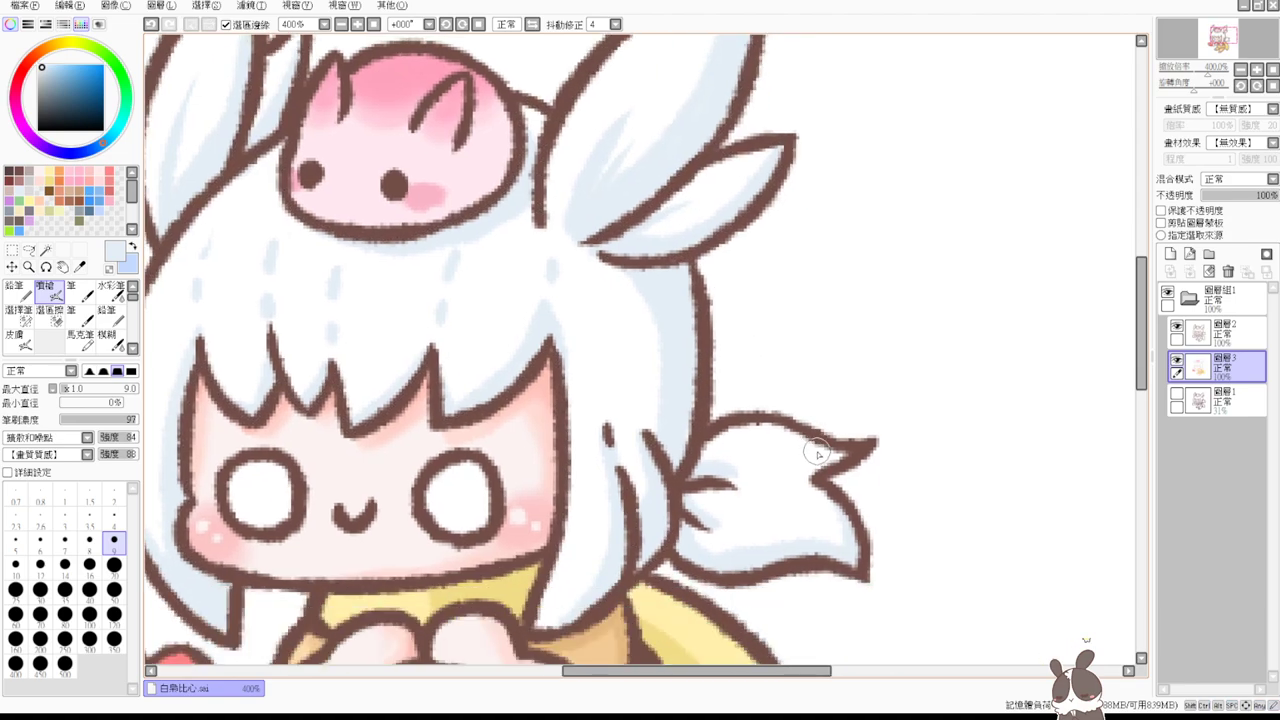
click(373, 24)
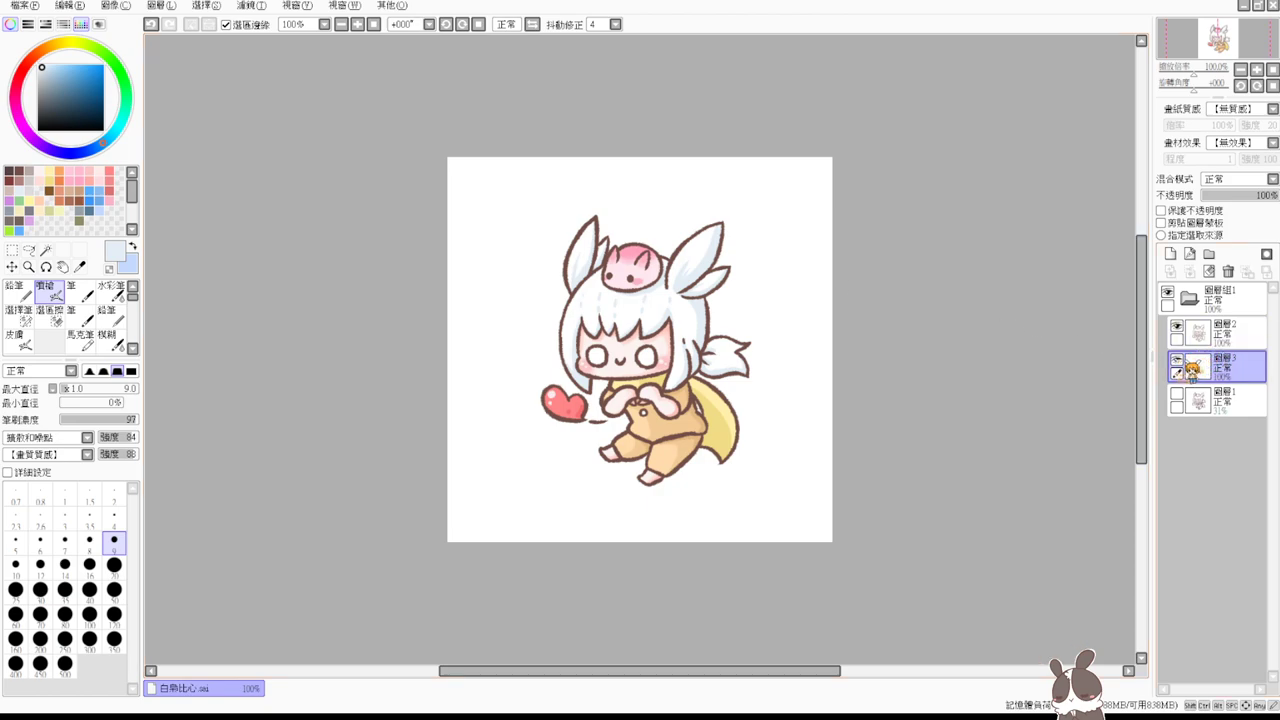
click(1179, 360)
click(1179, 360)
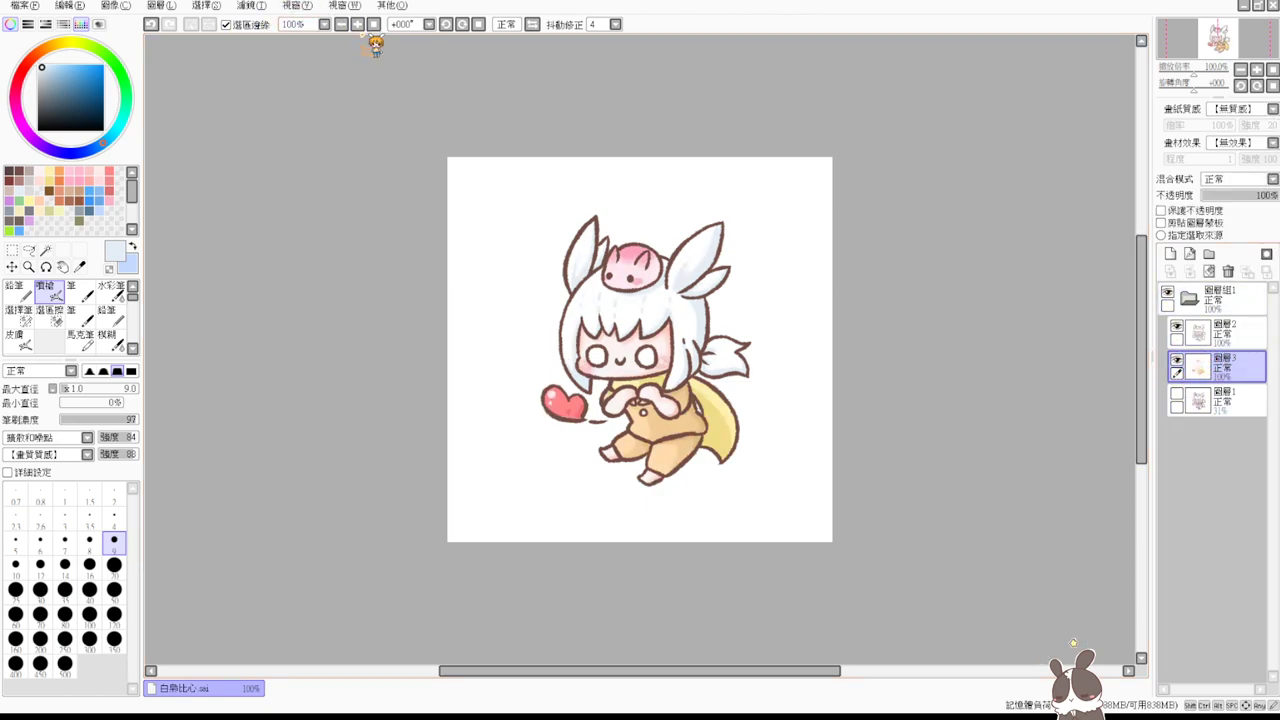
- Create a new layer and move it beneath the colour layer 圖層3
click(357, 24)
click(358, 24)
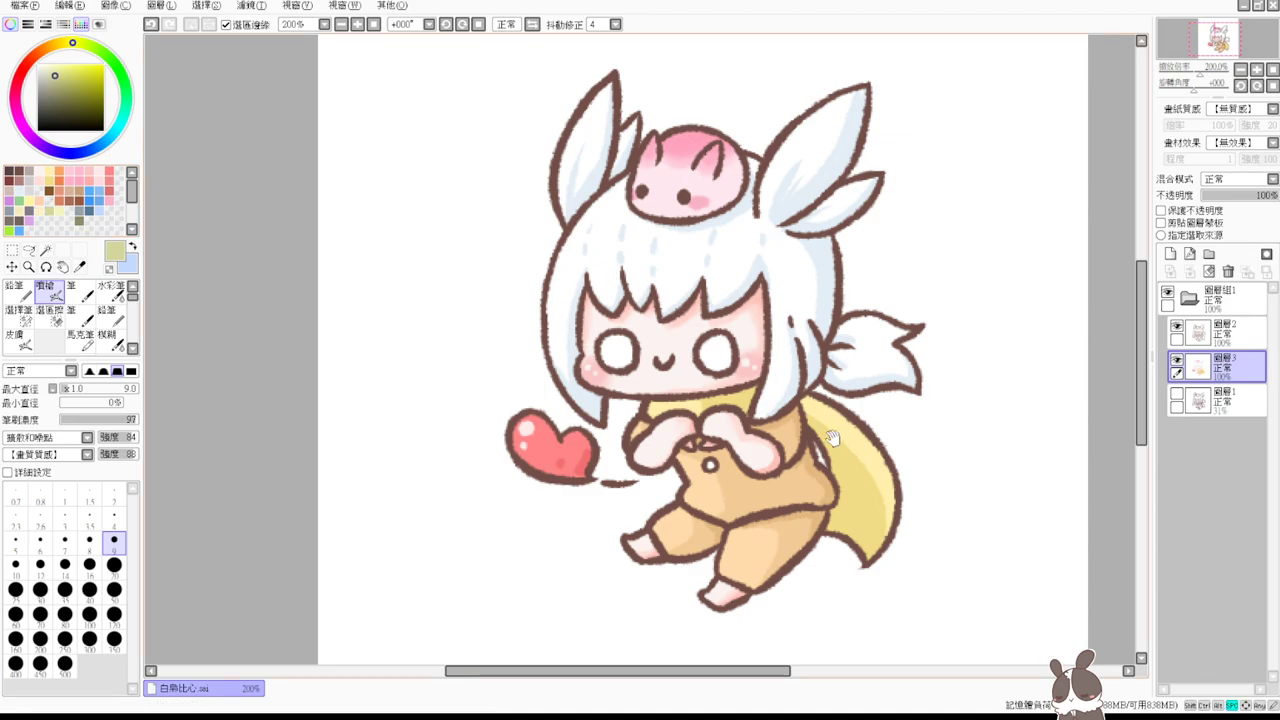
drag(830, 462, 776, 395)
click(1170, 254)
drag(1215, 366, 1215, 402)
scroll(553, 452, down, 2)
- Airbrush a wide, flat patch of pale olive-green ground beneath the character at size 24
drag(512, 451, 560, 451)
mouse_move(485, 407)
mouse_down()
mouse_move(684, 389)
mouse_move(440, 407)
mouse_move(740, 391)
mouse_move(566, 387)
mouse_move(636, 396)
mouse_move(685, 423)
mouse_move(771, 417)
mouse_move(694, 436)
mouse_move(984, 443)
mouse_move(729, 463)
mouse_move(756, 446)
mouse_move(556, 422)
mouse_move(515, 428)
mouse_move(507, 443)
mouse_move(530, 424)
mouse_move(468, 436)
mouse_move(555, 444)
mouse_move(530, 459)
mouse_move(617, 482)
mouse_move(652, 466)
mouse_move(746, 486)
mouse_move(847, 472)
mouse_up()
key(ctrl+z)
drag(869, 409, 798, 492)
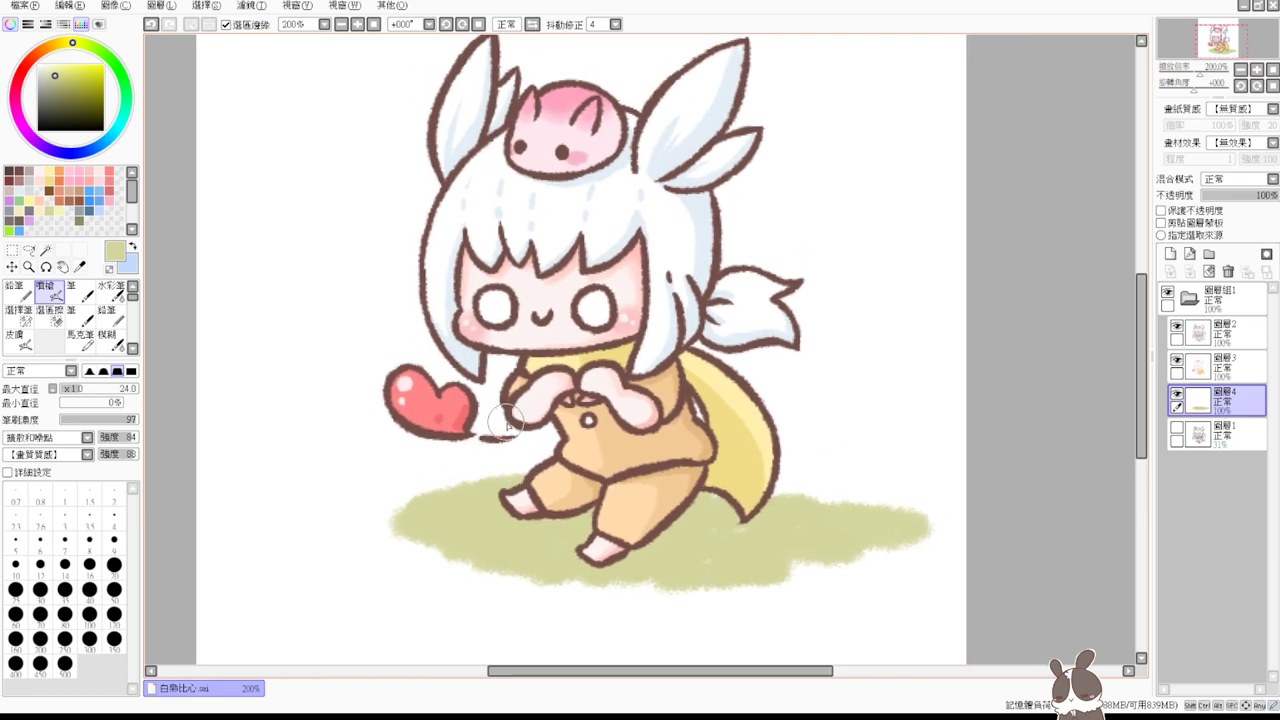
mouse_move(424, 514)
mouse_down()
mouse_move(376, 517)
mouse_move(429, 520)
mouse_up()
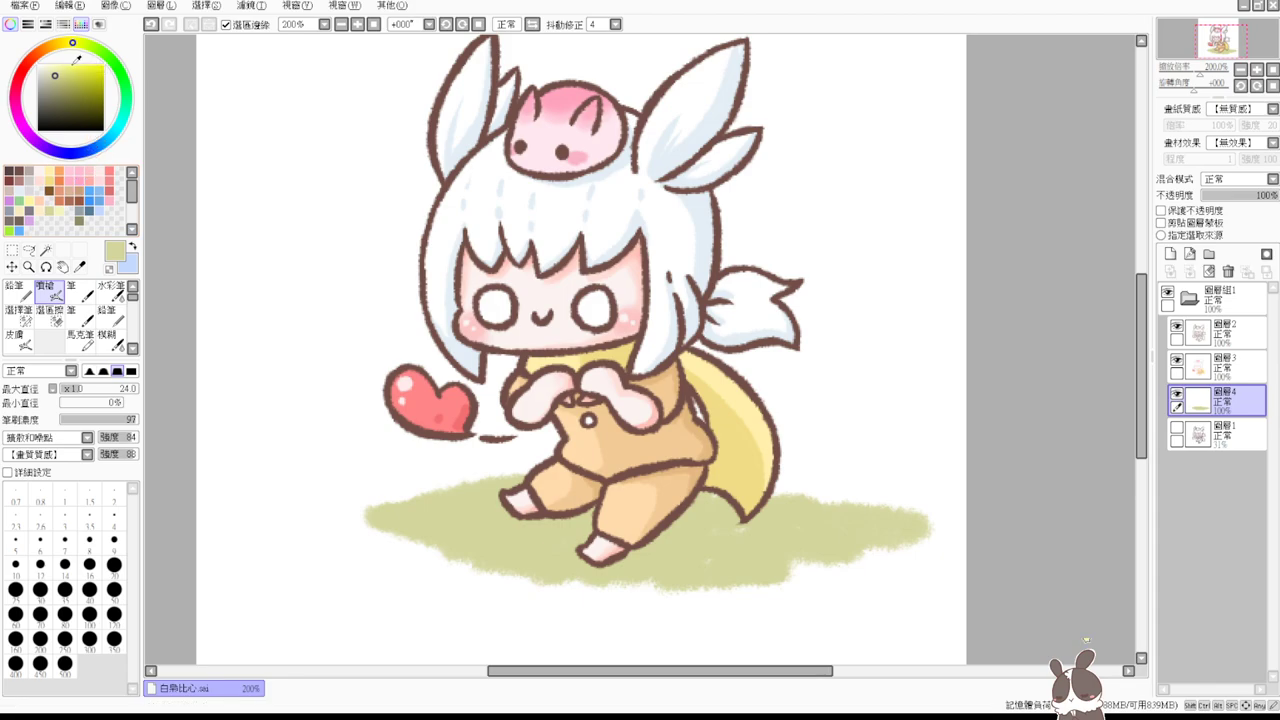
- Airbrush small tufts of darker green grass on the ground patch and around its edges at size 8
drag(73, 45, 84, 63)
drag(467, 510, 447, 494)
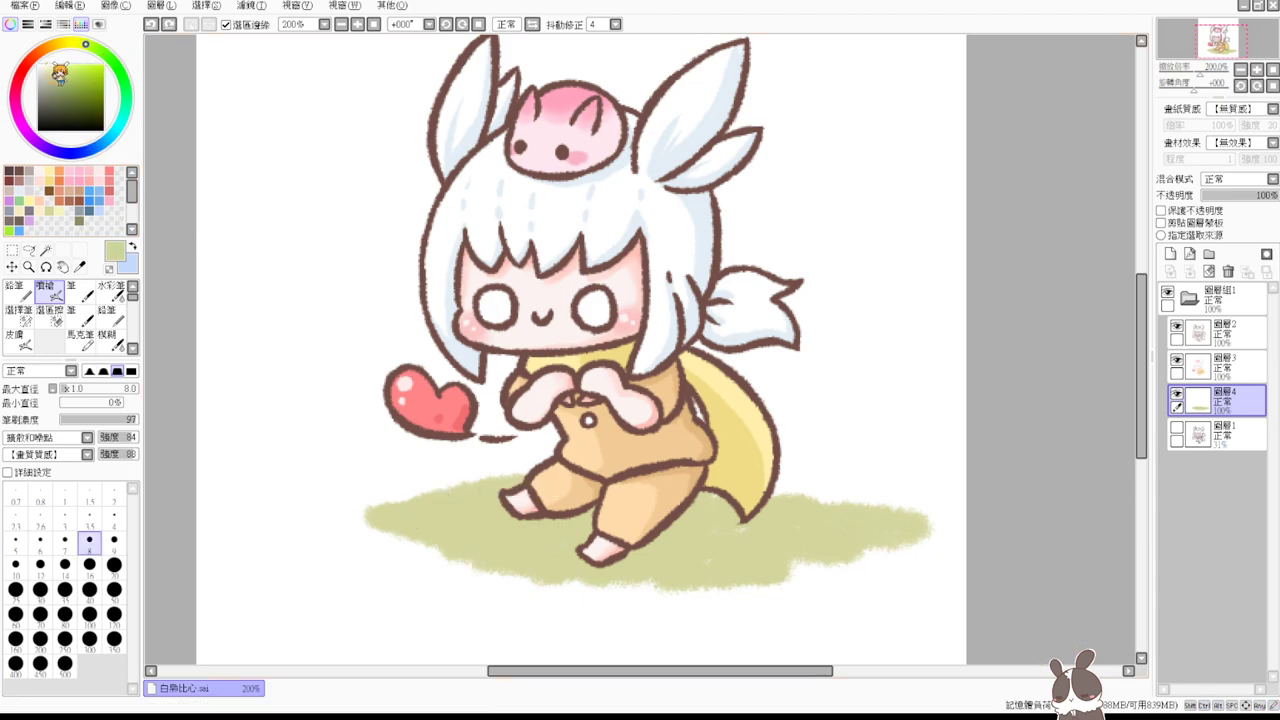
drag(60, 74, 66, 83)
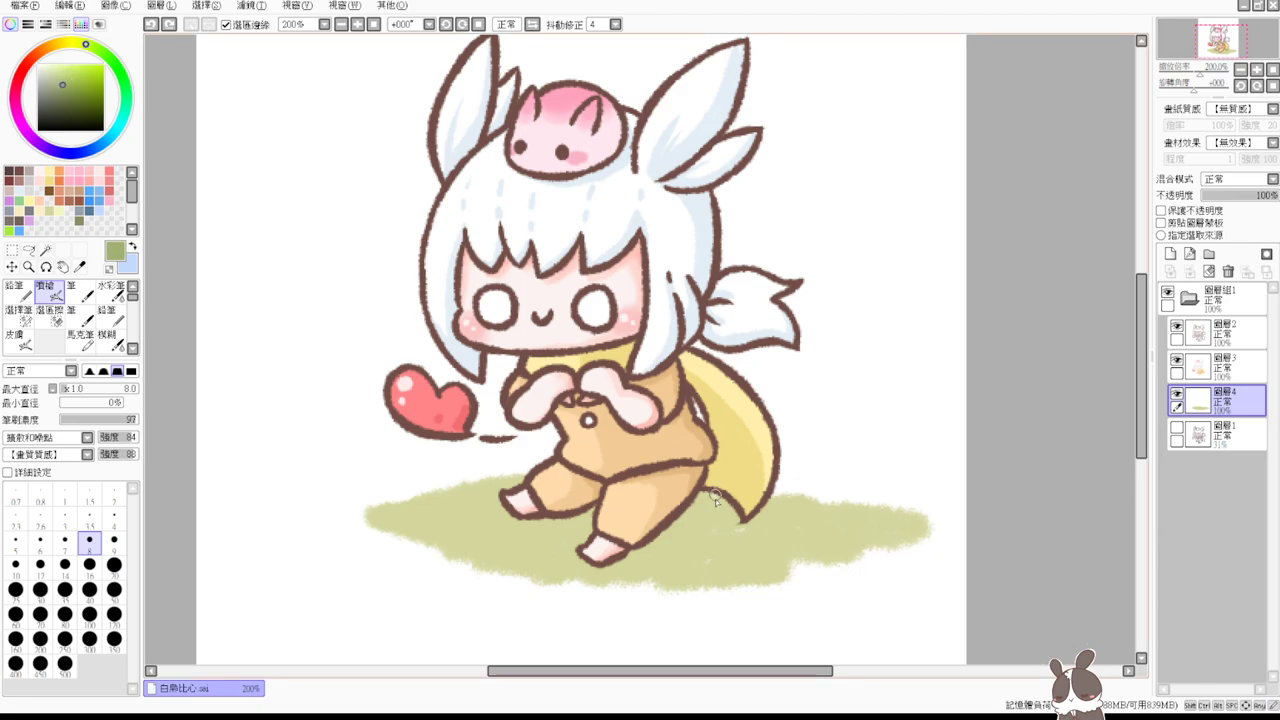
drag(716, 538, 730, 549)
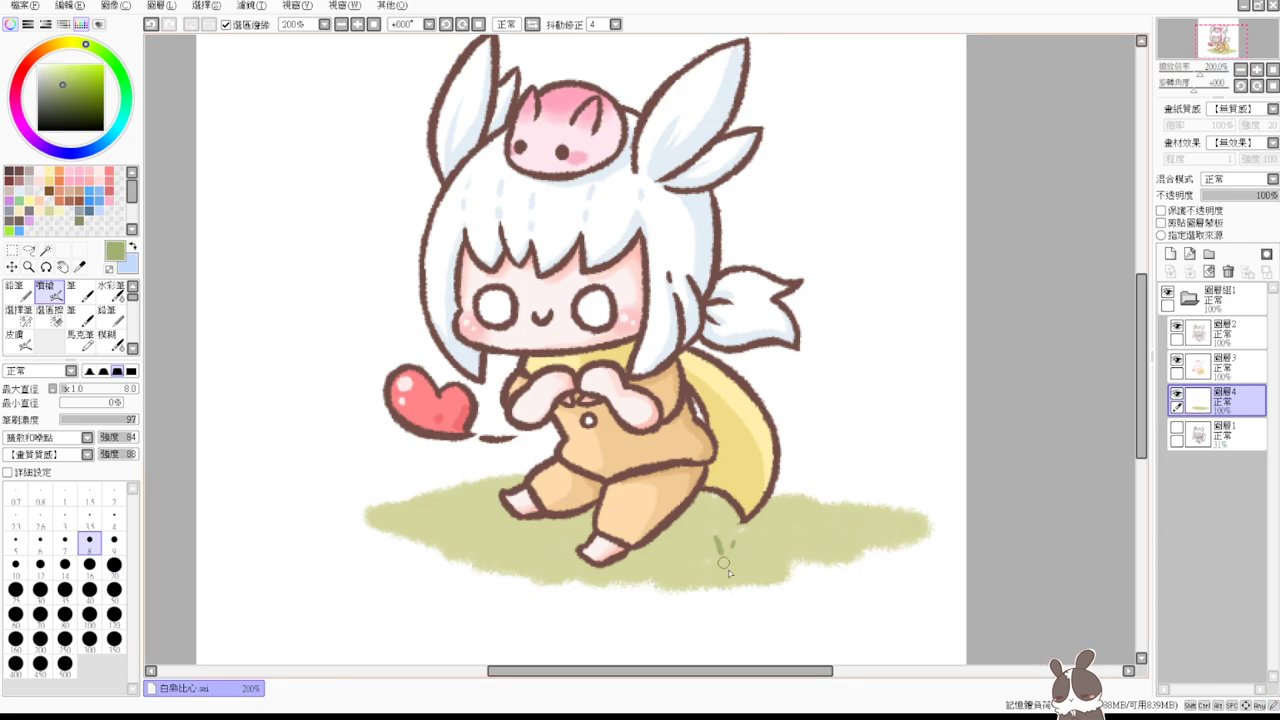
drag(815, 477, 830, 491)
mouse_move(421, 476)
mouse_down()
mouse_move(408, 488)
mouse_move(431, 480)
mouse_up()
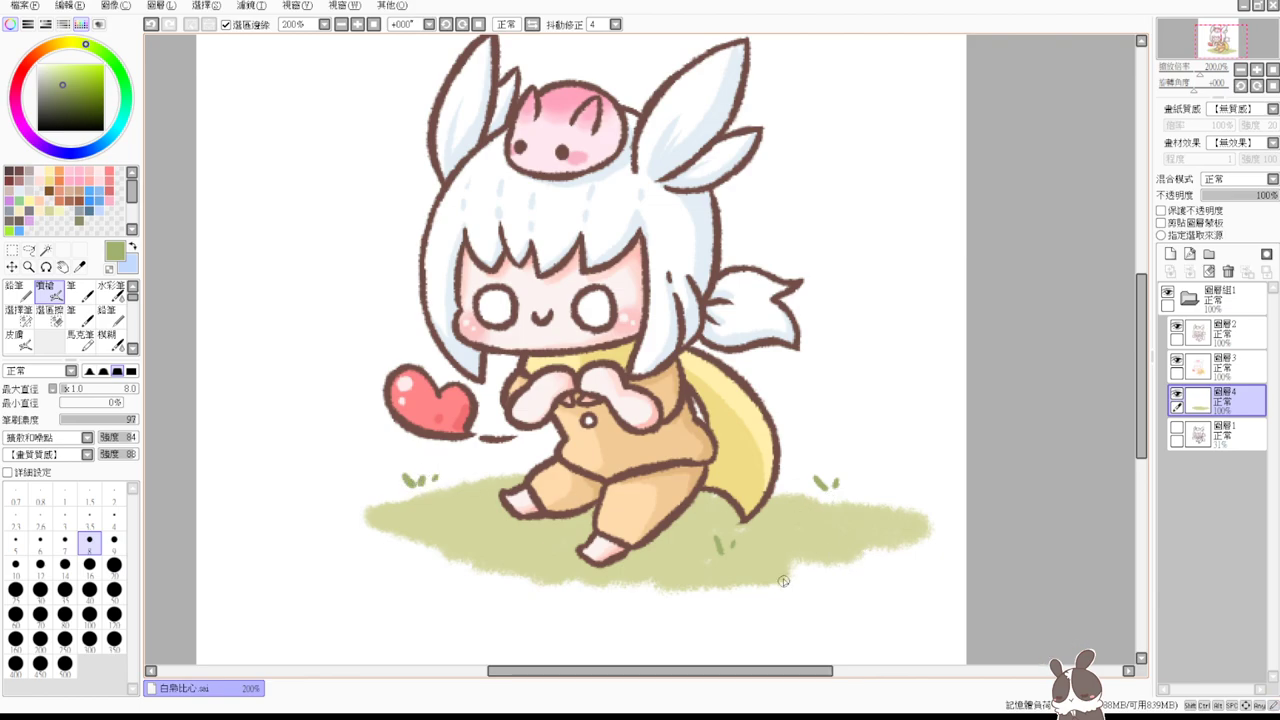
drag(806, 578, 790, 587)
drag(500, 600, 512, 609)
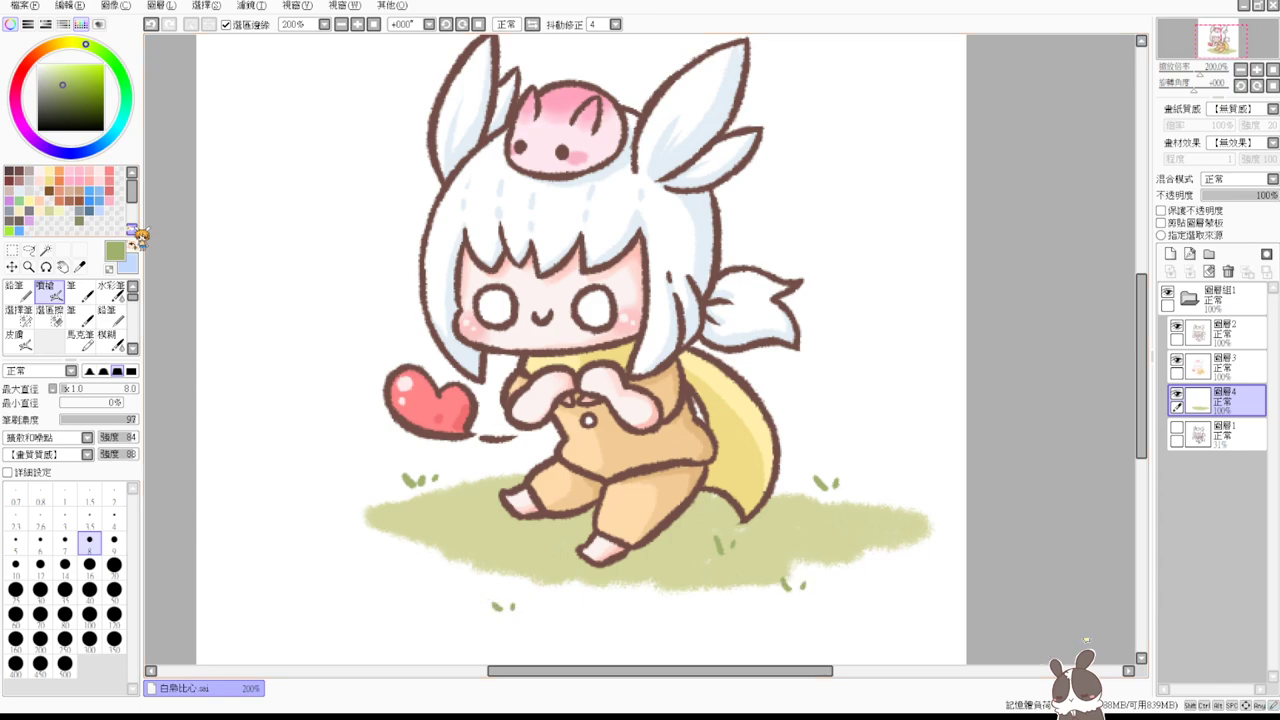
- Add two small olive-brown grass blades on the left part of the ground at size 8
drag(79, 47, 59, 44)
drag(447, 508, 450, 516)
drag(457, 507, 460, 516)
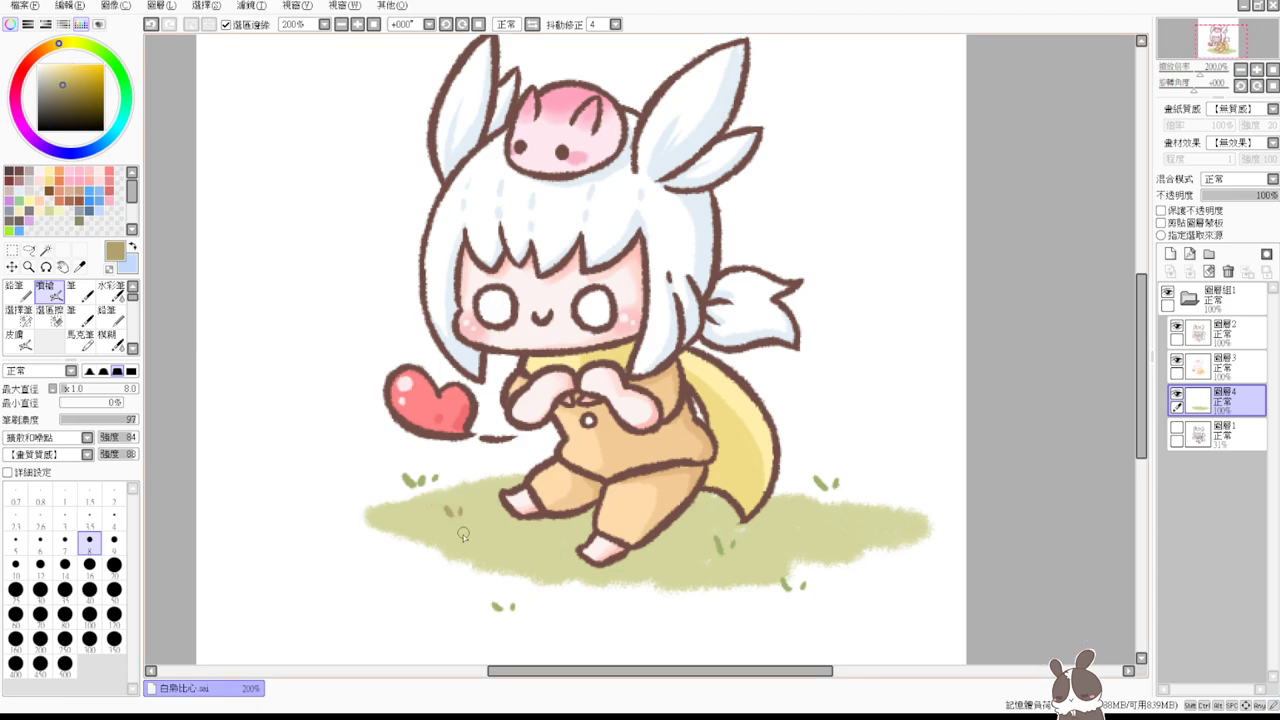
- Try a more saturated yellow-green stroke on the ground around the raised foot and undo it
alt+click(840, 532)
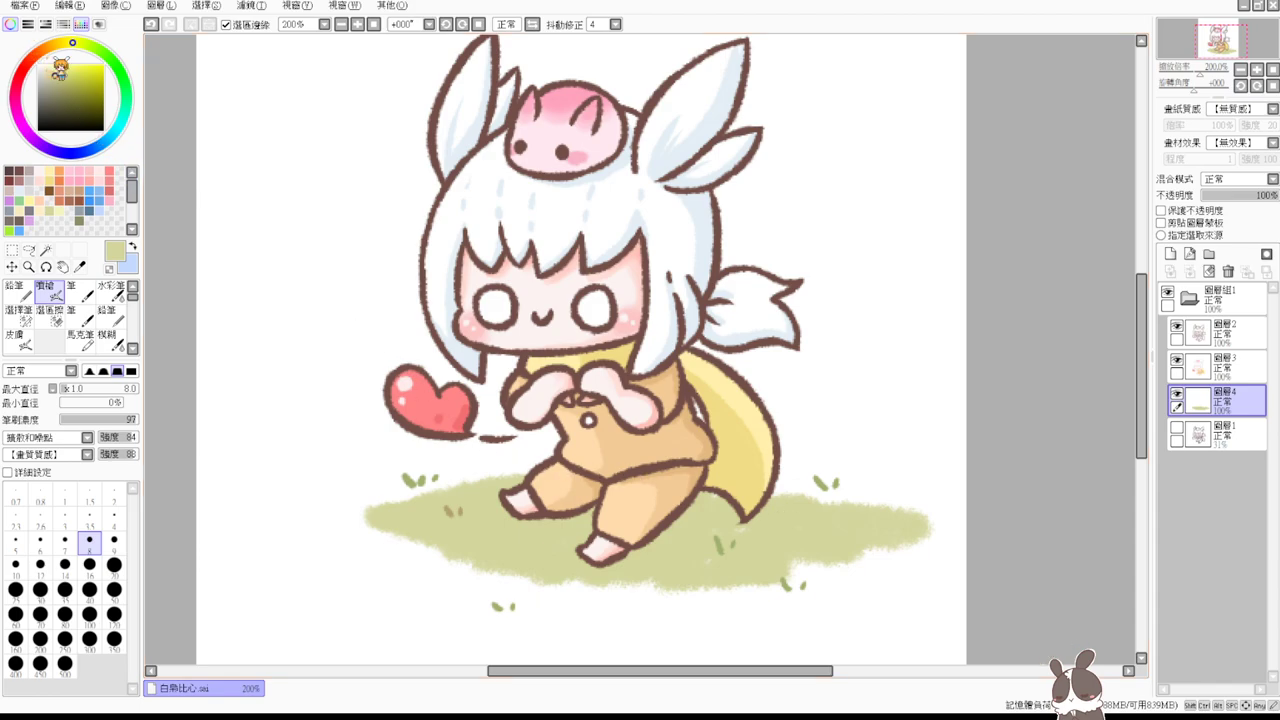
drag(56, 75, 73, 73)
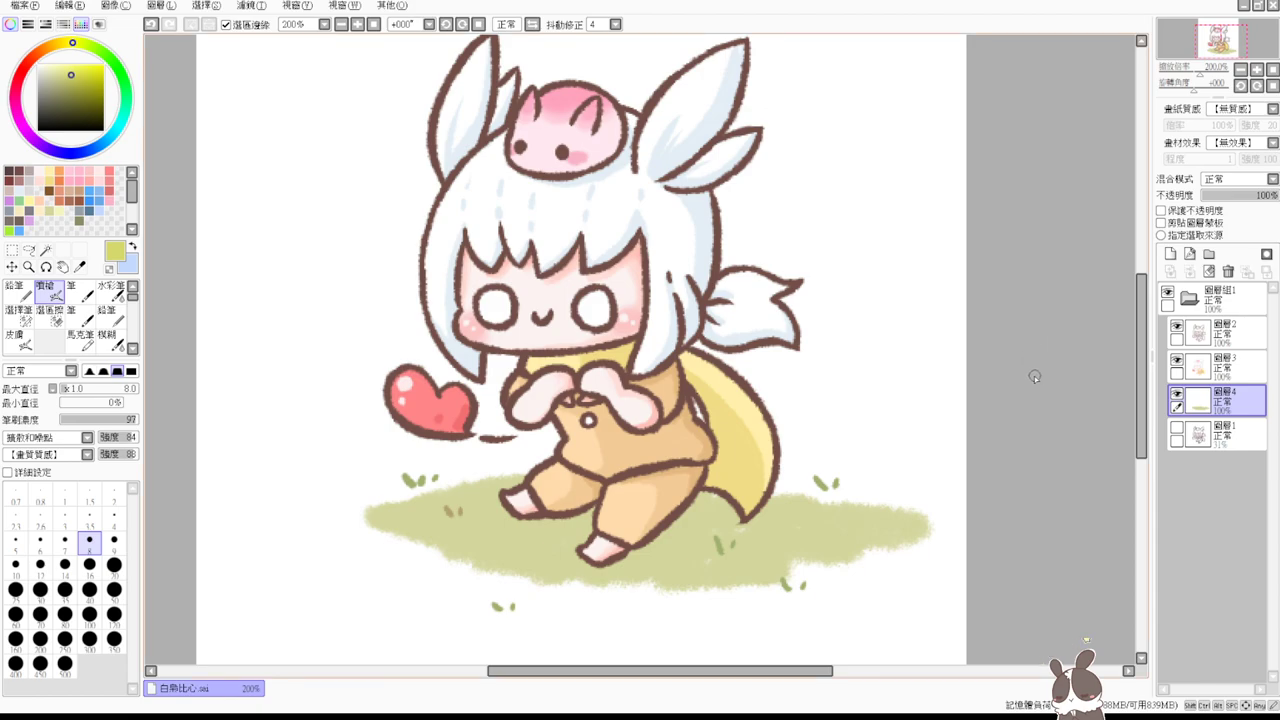
mouse_move(538, 470)
mouse_down()
mouse_move(512, 507)
mouse_move(485, 500)
mouse_move(498, 505)
mouse_up()
key(ctrl+z)
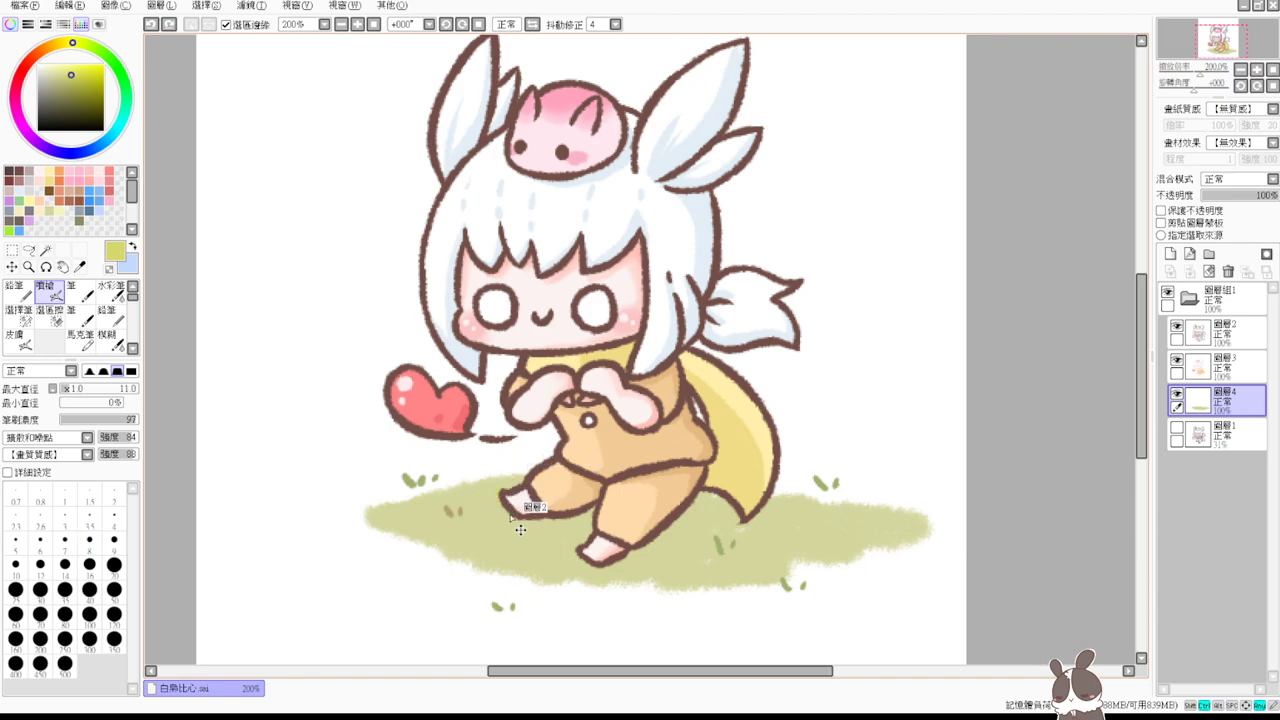
- Try a light brown patch on the left part of the ground at size 11 and undo it
alt+click(491, 511)
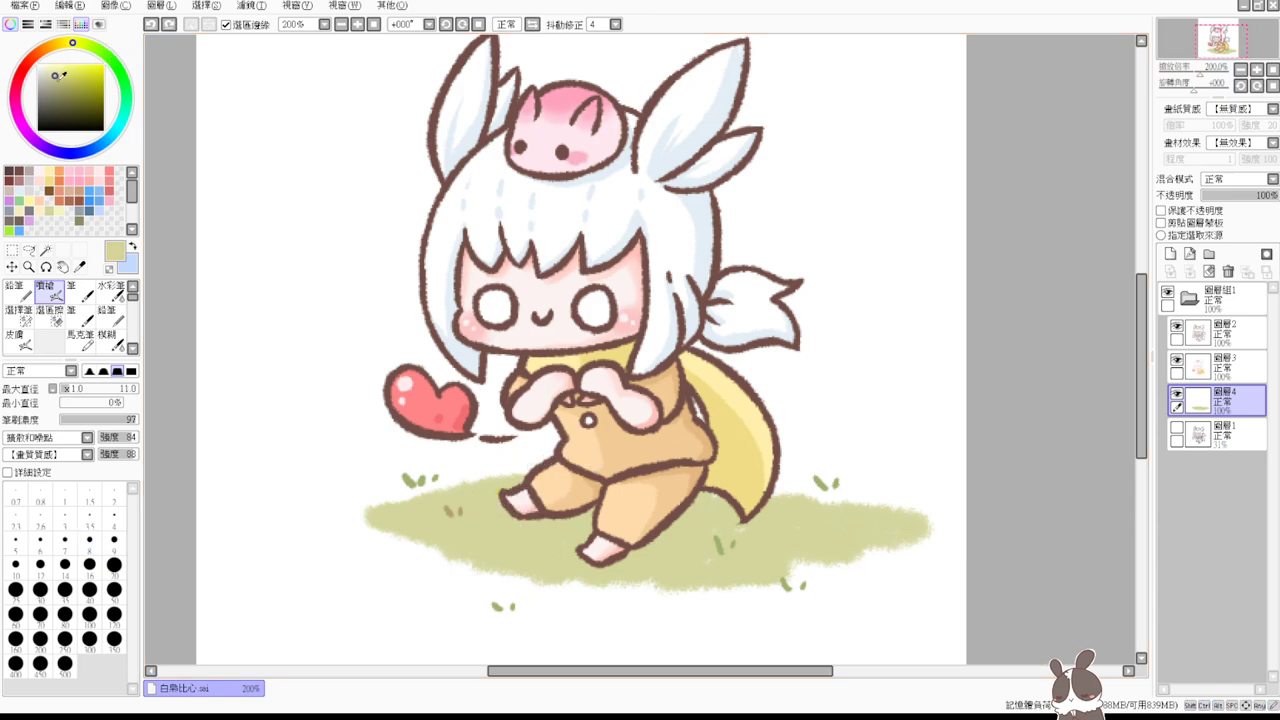
drag(56, 75, 56, 83)
alt+click(470, 540)
mouse_move(73, 44)
mouse_down()
mouse_move(62, 43)
mouse_move(60, 81)
mouse_up()
drag(463, 545, 510, 542)
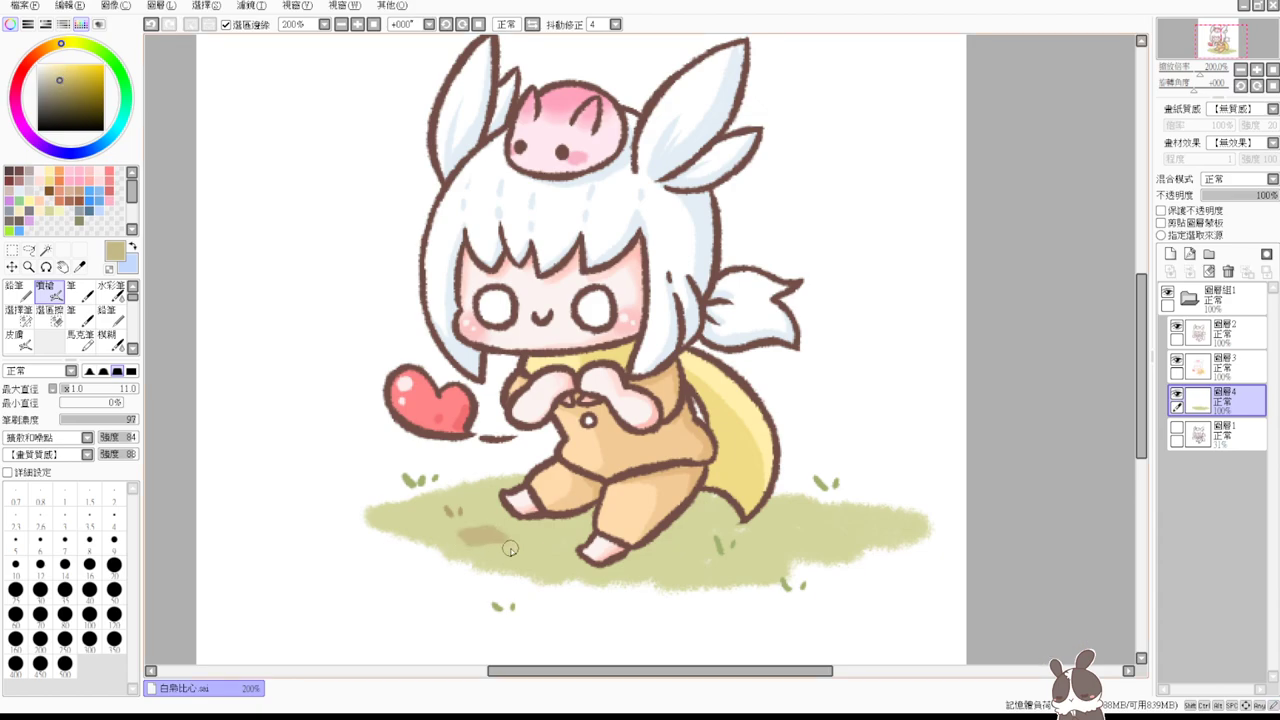
key(ctrl+z)
- Try light brown patches beneath the legs, under the cape and on the right of the ground at size 21, and undo them
drag(575, 516, 585, 516)
drag(500, 527, 563, 541)
drag(697, 515, 711, 505)
mouse_move(838, 515)
mouse_down()
mouse_move(814, 517)
mouse_move(829, 520)
mouse_up()
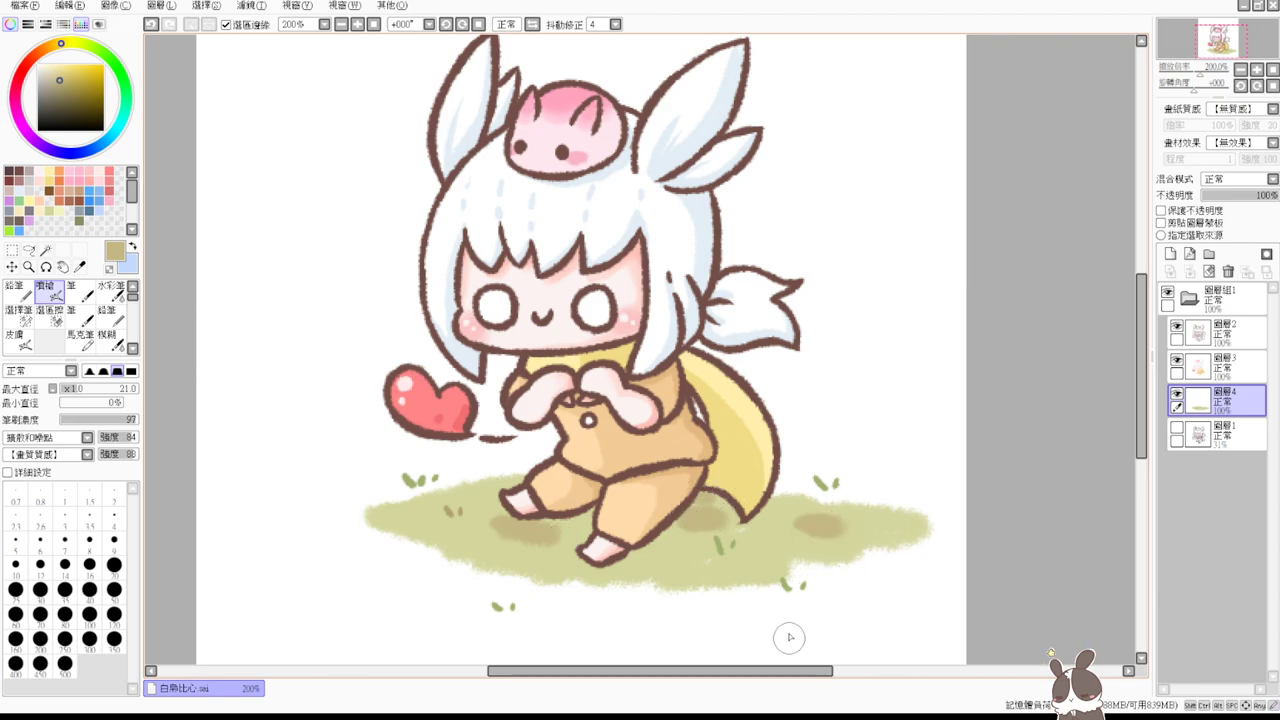
key(ctrl+z)
key(ctrl+z)
key(ctrl+z)
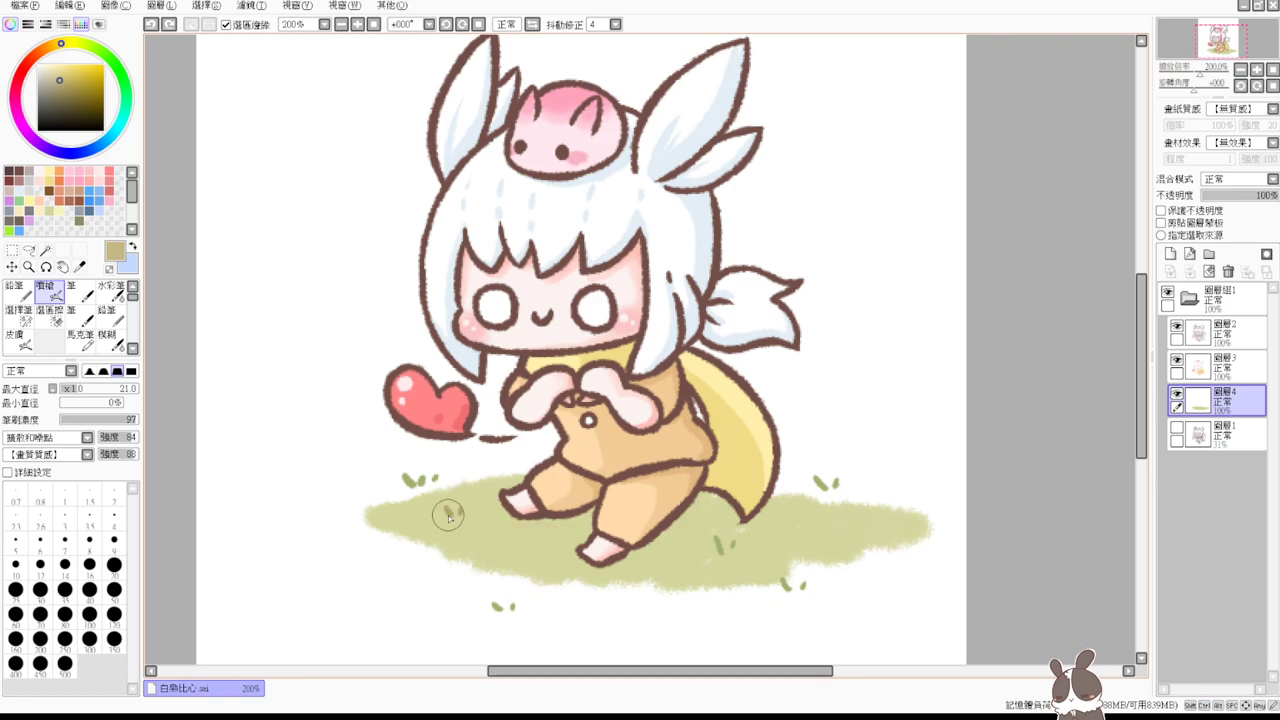
- Add more olive-brown grass blades on the ground's left and right, beside the cape tip and along the lower edge at size 7
alt+click(451, 511)
drag(436, 530, 420, 538)
drag(805, 537, 808, 546)
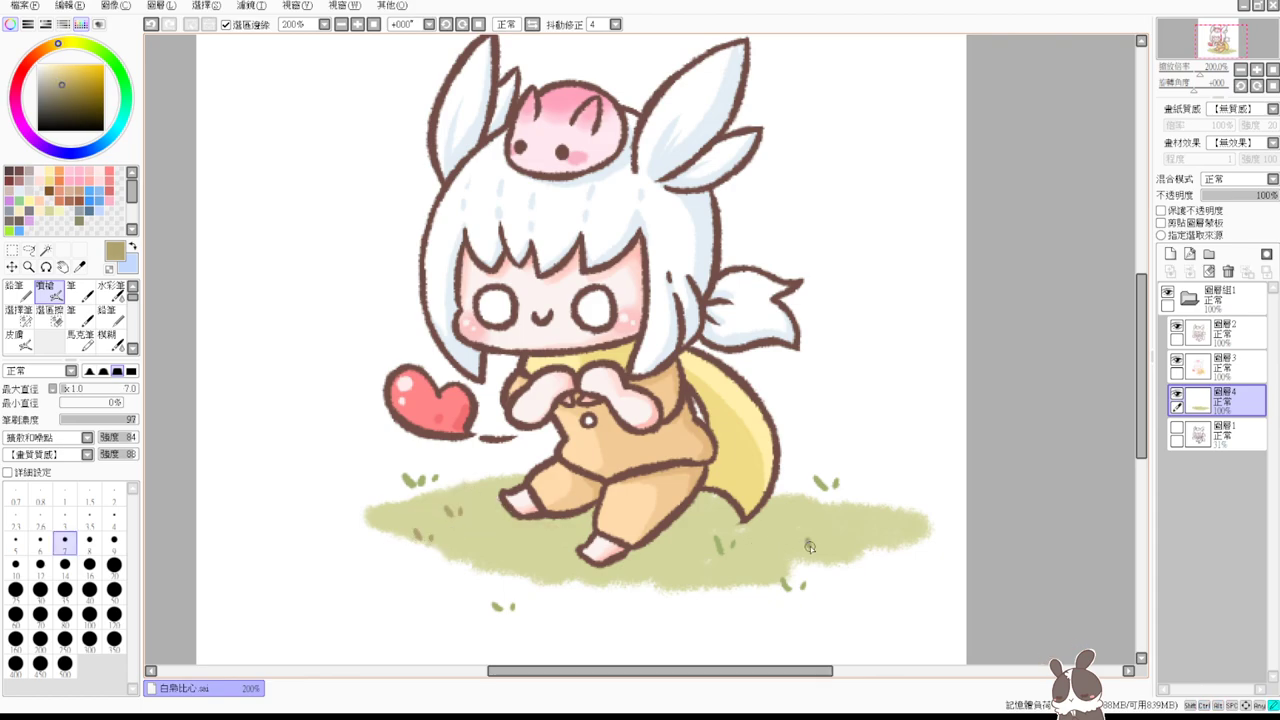
drag(767, 501, 769, 509)
drag(780, 498, 782, 505)
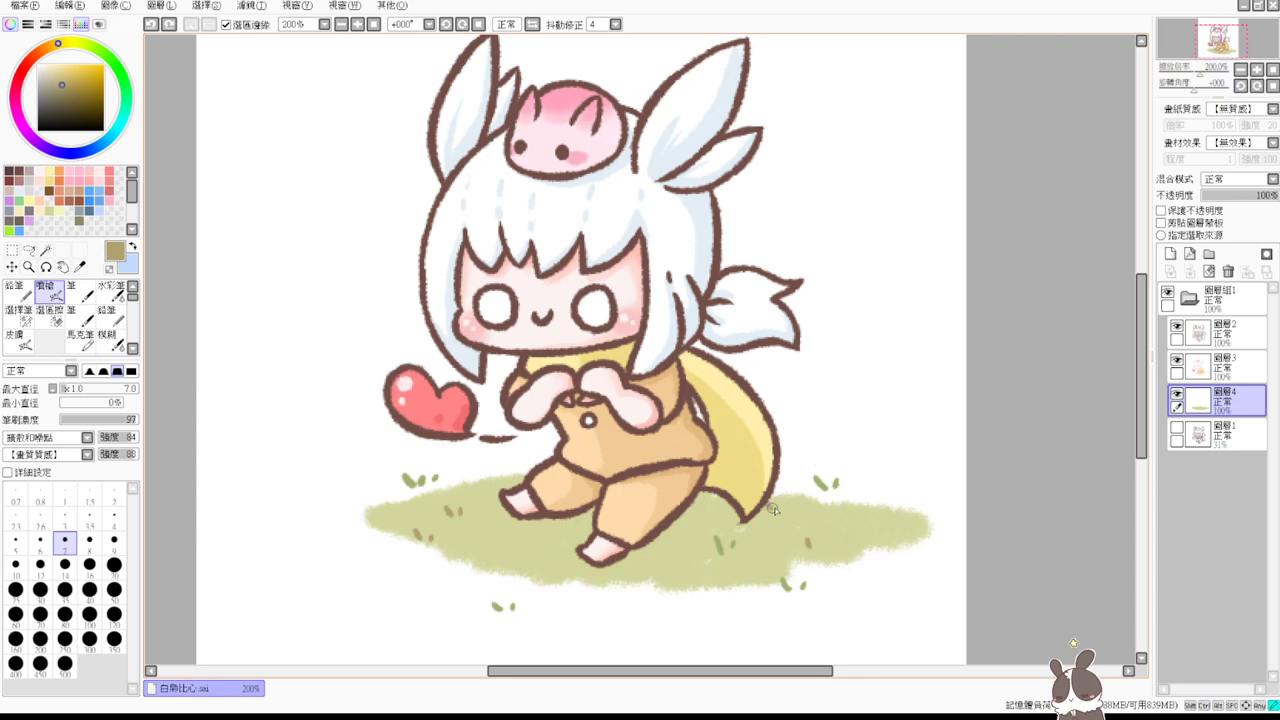
drag(647, 583, 666, 590)
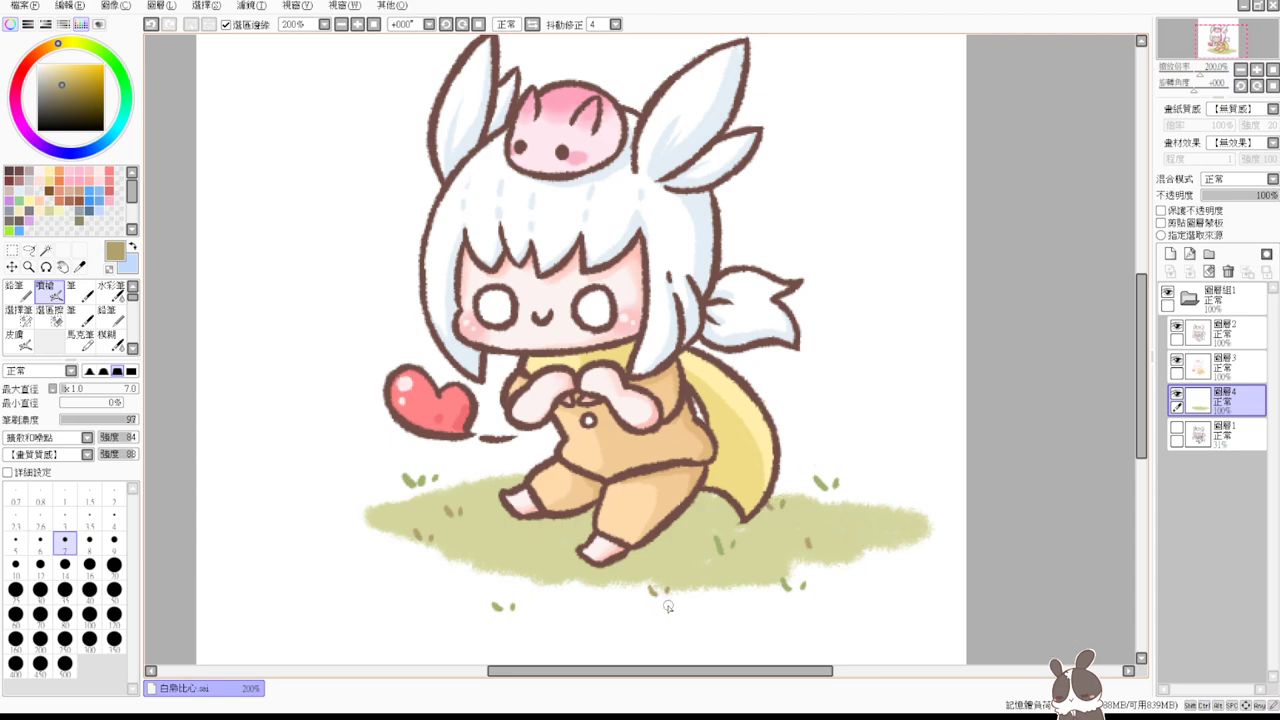
- Airbrush light green blades on the ground and beside the existing green tufts at size 7
alt+click(541, 545)
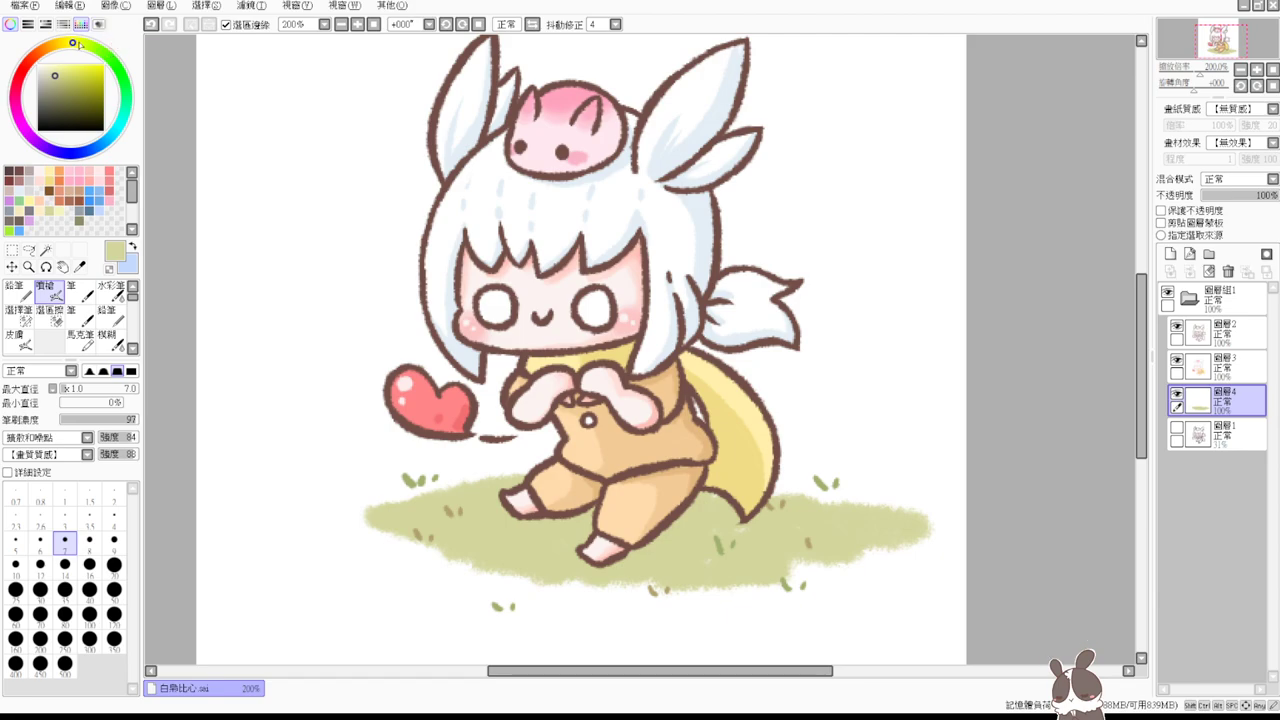
click(89, 46)
click(66, 73)
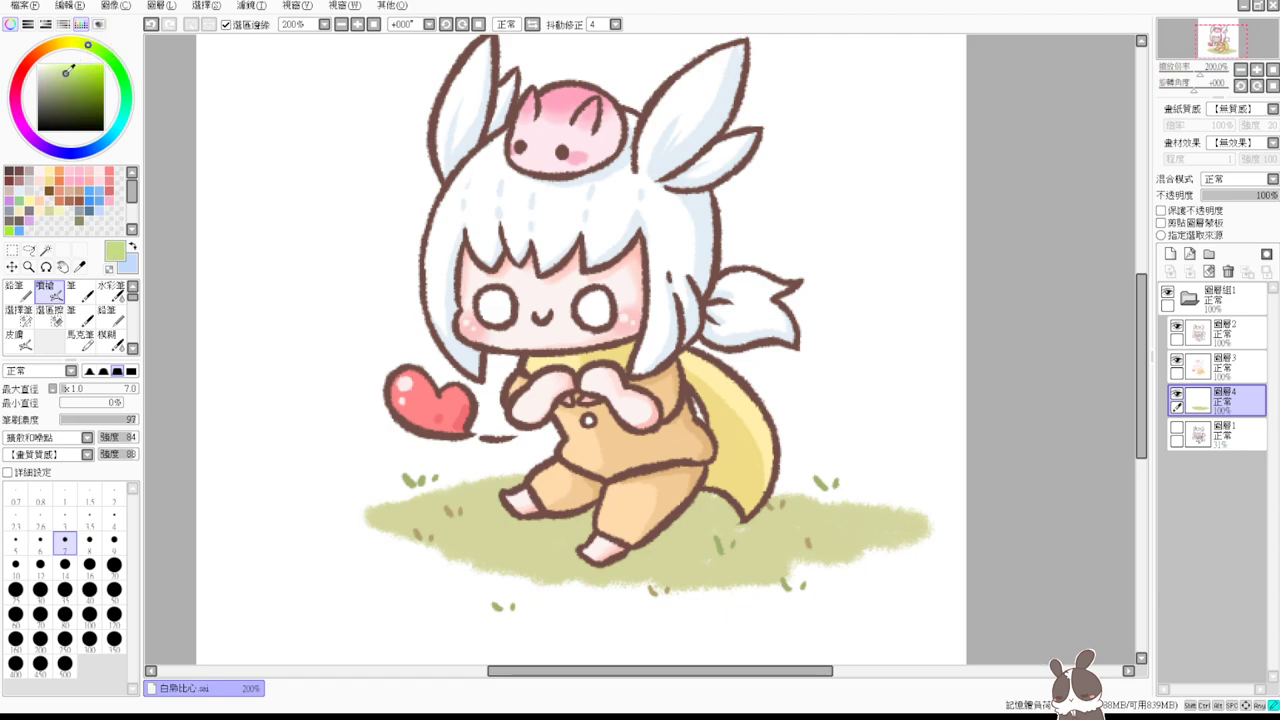
key(ctrl+z)
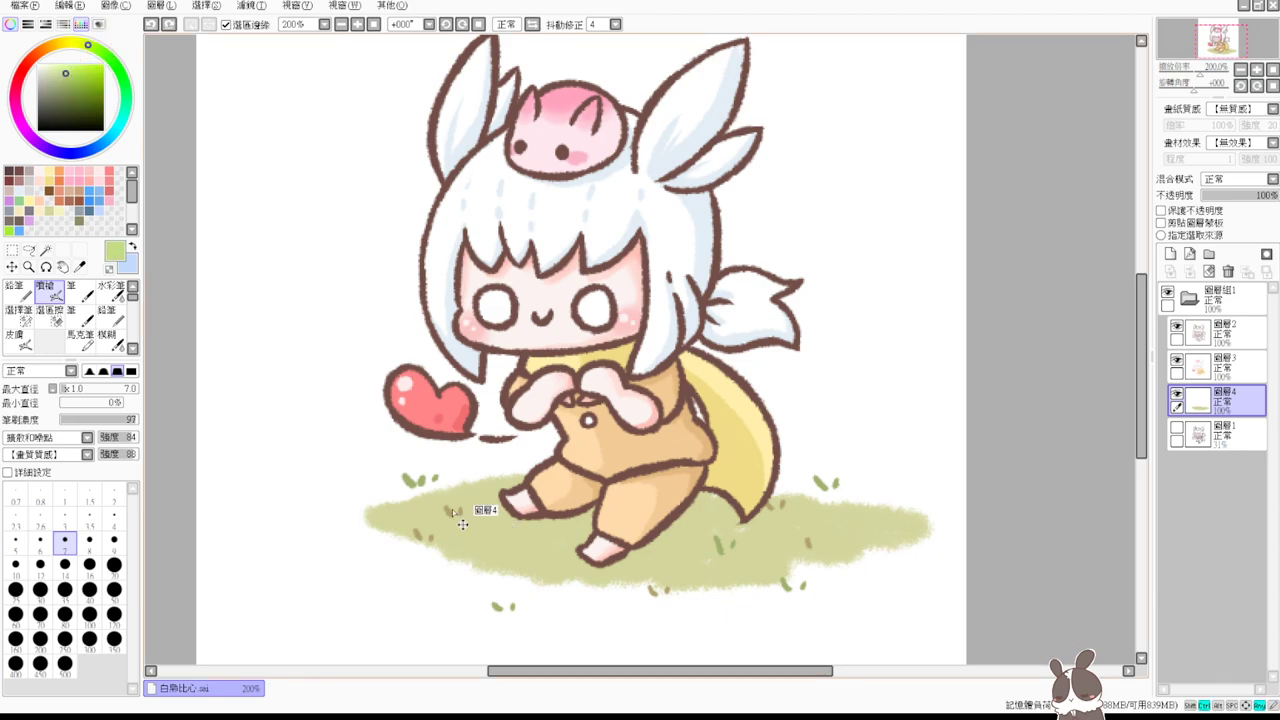
click(57, 78)
drag(488, 535, 493, 542)
key(ctrl+z)
drag(712, 549, 717, 555)
drag(829, 478, 829, 488)
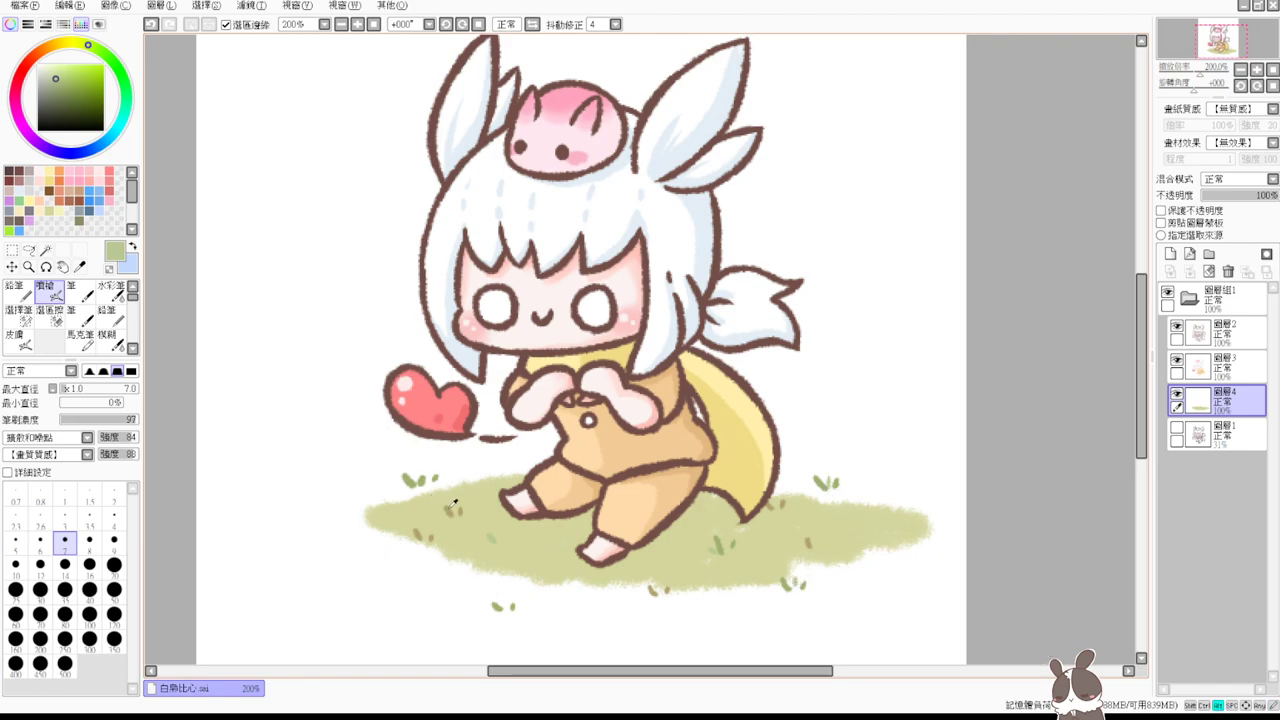
- Airbrush small ochre-brown flecks near the ground's lower left edge at size 7 and resample the ground's olive colour
alt+click(450, 509)
click(66, 71)
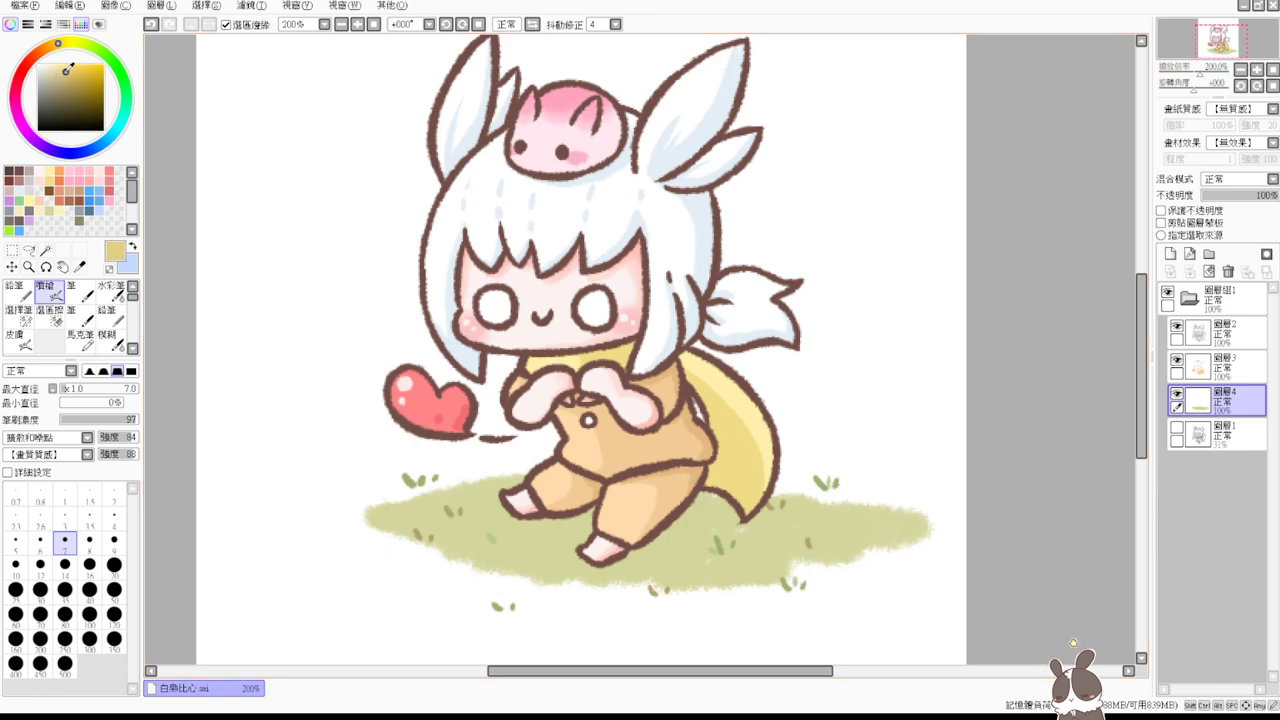
drag(461, 556, 466, 562)
key(ctrl+z)
drag(57, 44, 52, 46)
click(63, 77)
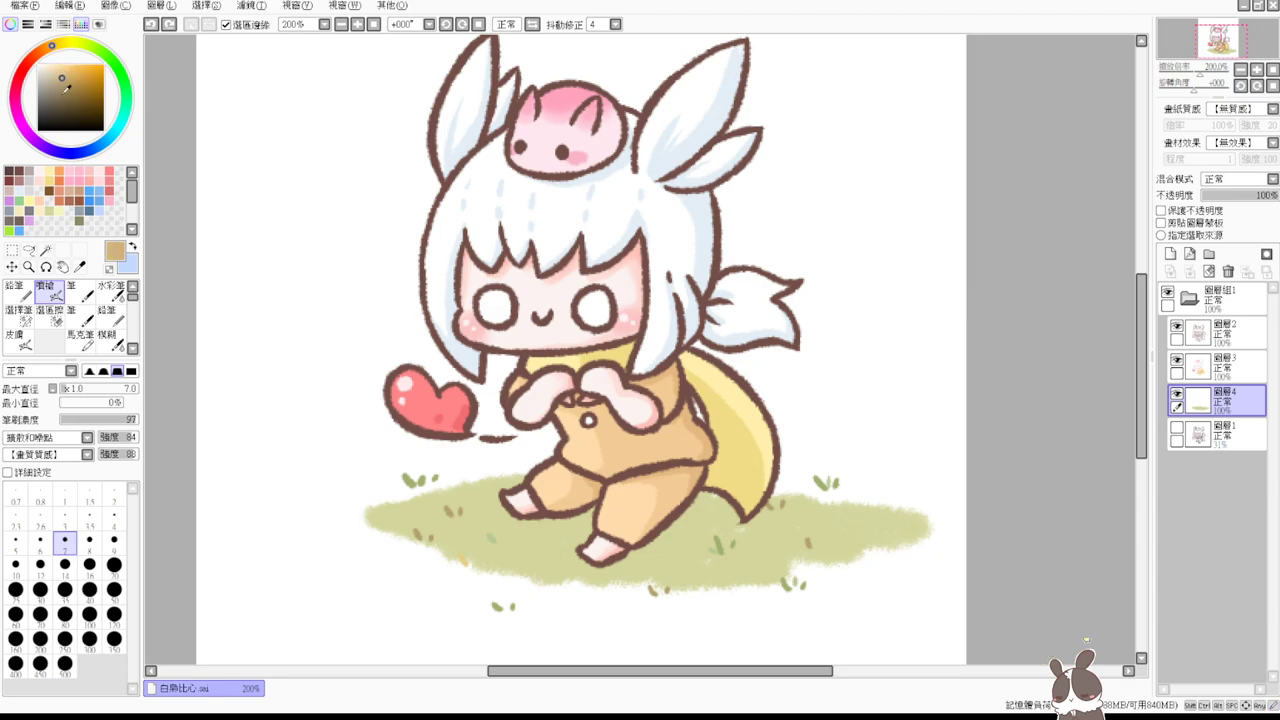
click(467, 562)
drag(508, 556, 516, 566)
alt+click(552, 528)
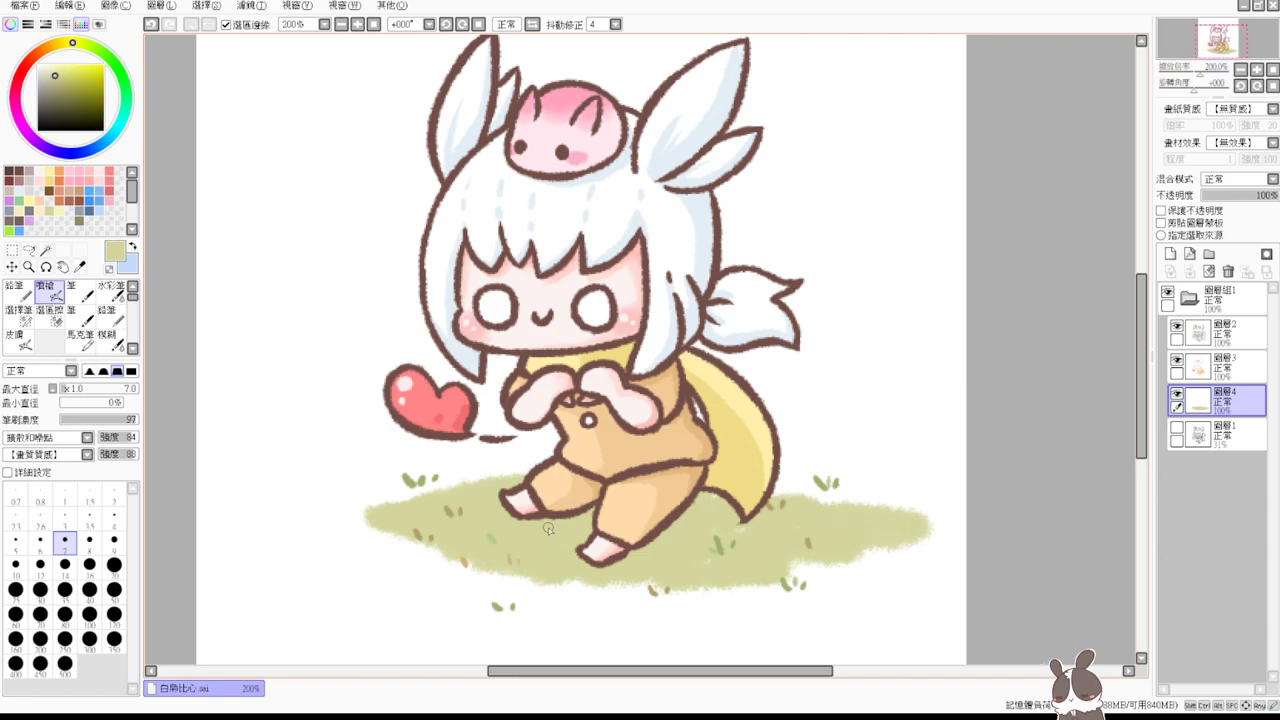
- Shade the grassy ground with soft darker-olive patches around the feet and along both sides, using the watercolour brush at size 19
click(60, 80)
drag(561, 521, 588, 523)
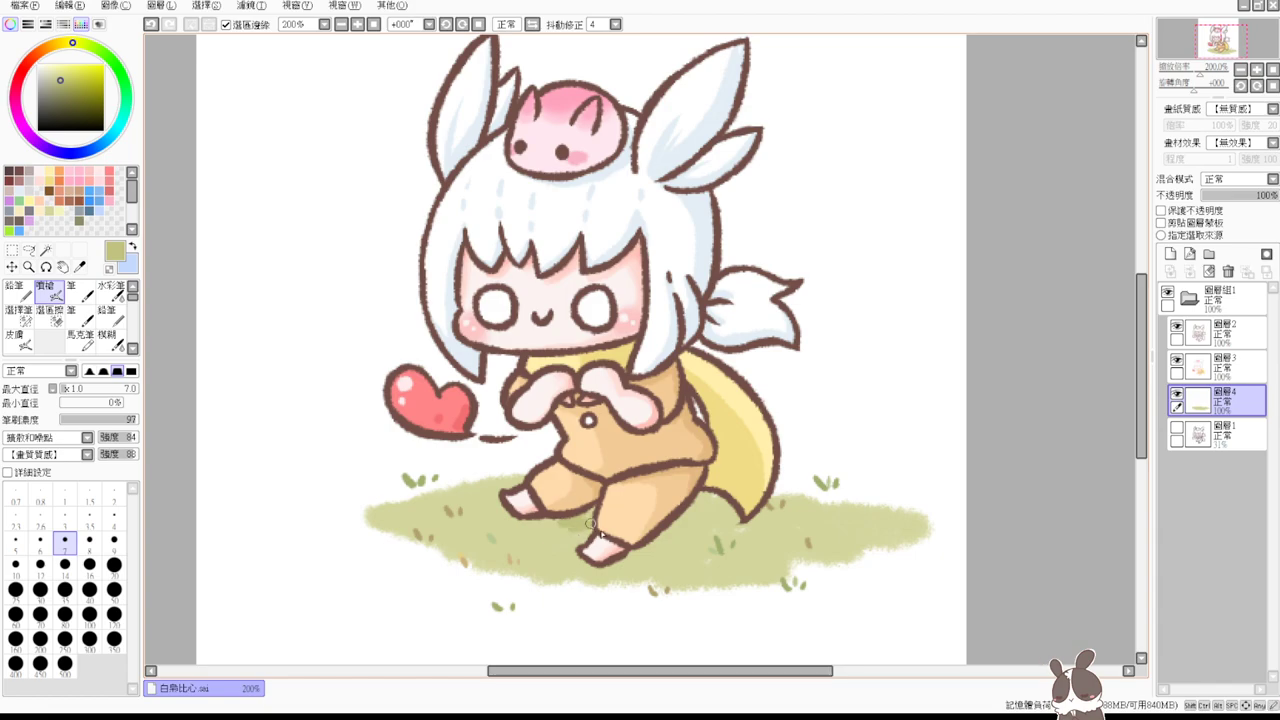
key(ctrl+z)
click(110, 290)
drag(488, 508, 501, 508)
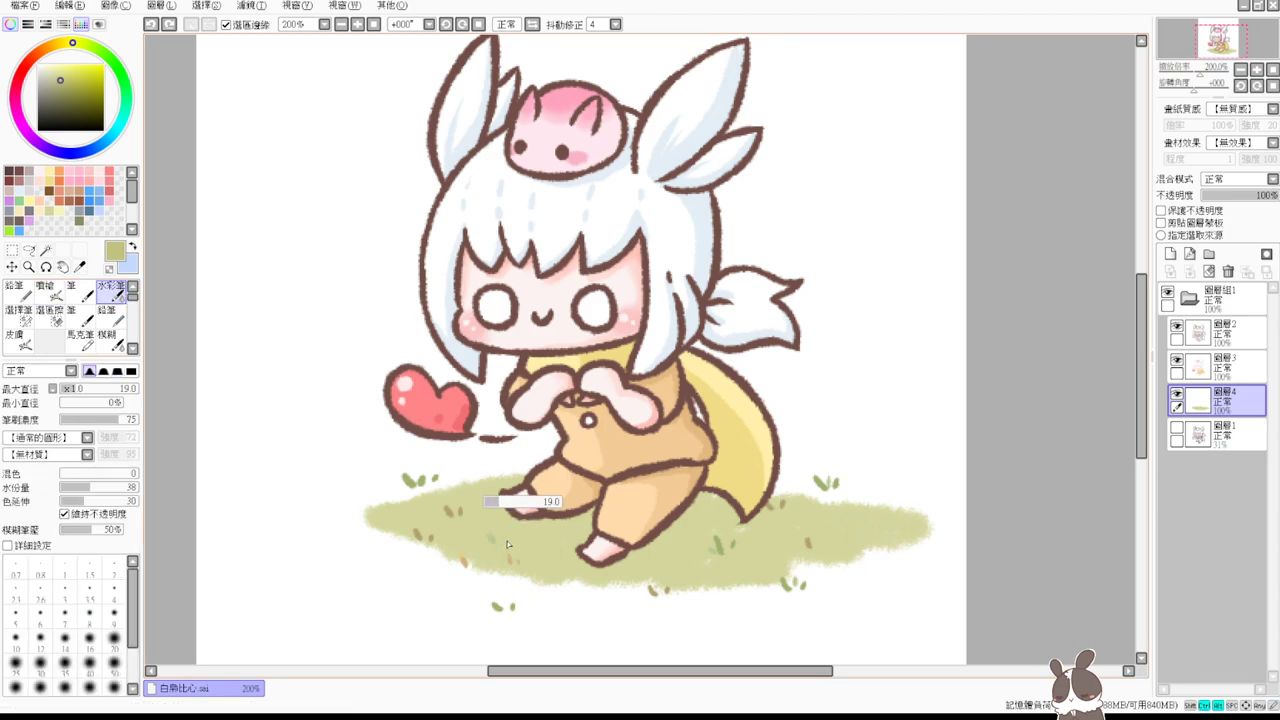
drag(450, 546, 473, 568)
mouse_move(487, 472)
mouse_down()
mouse_move(495, 488)
mouse_move(518, 486)
mouse_up()
mouse_move(565, 551)
mouse_down()
mouse_move(563, 532)
mouse_move(580, 549)
mouse_up()
drag(657, 550, 680, 575)
mouse_move(845, 540)
mouse_down()
mouse_move(837, 531)
mouse_move(870, 540)
mouse_up()
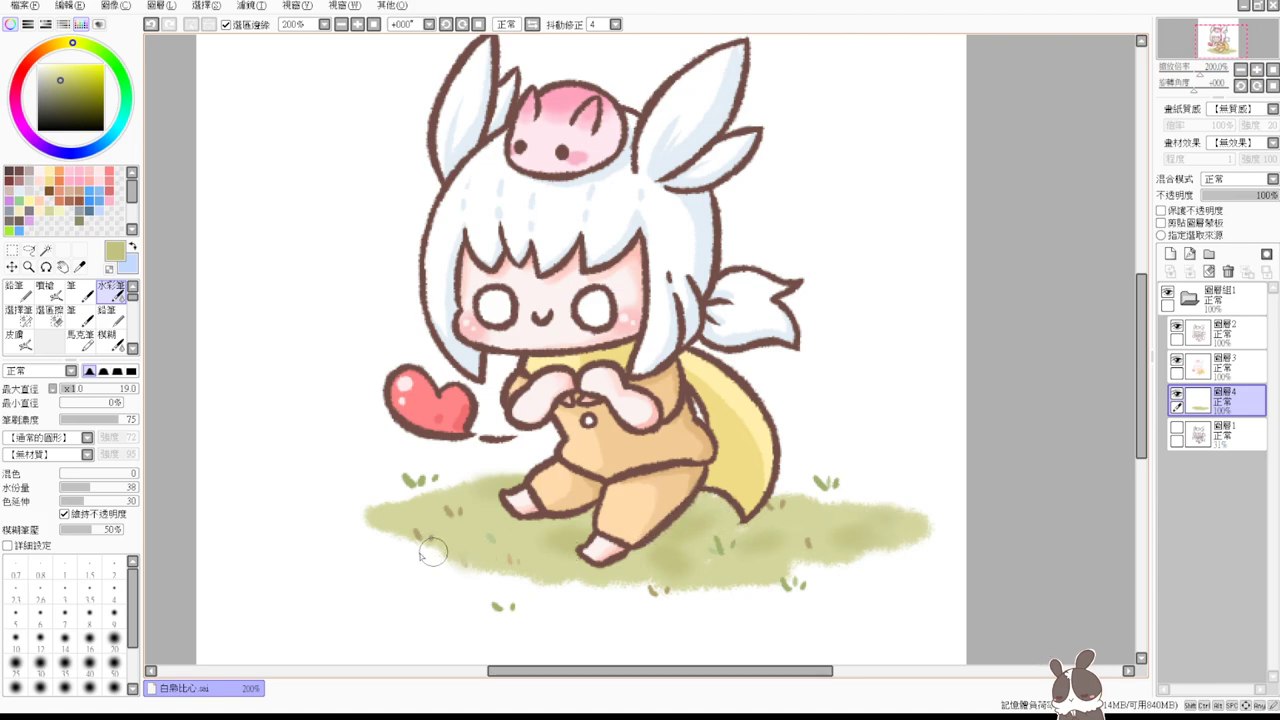
mouse_move(368, 523)
mouse_down()
mouse_move(400, 525)
mouse_move(380, 540)
mouse_move(396, 546)
mouse_up()
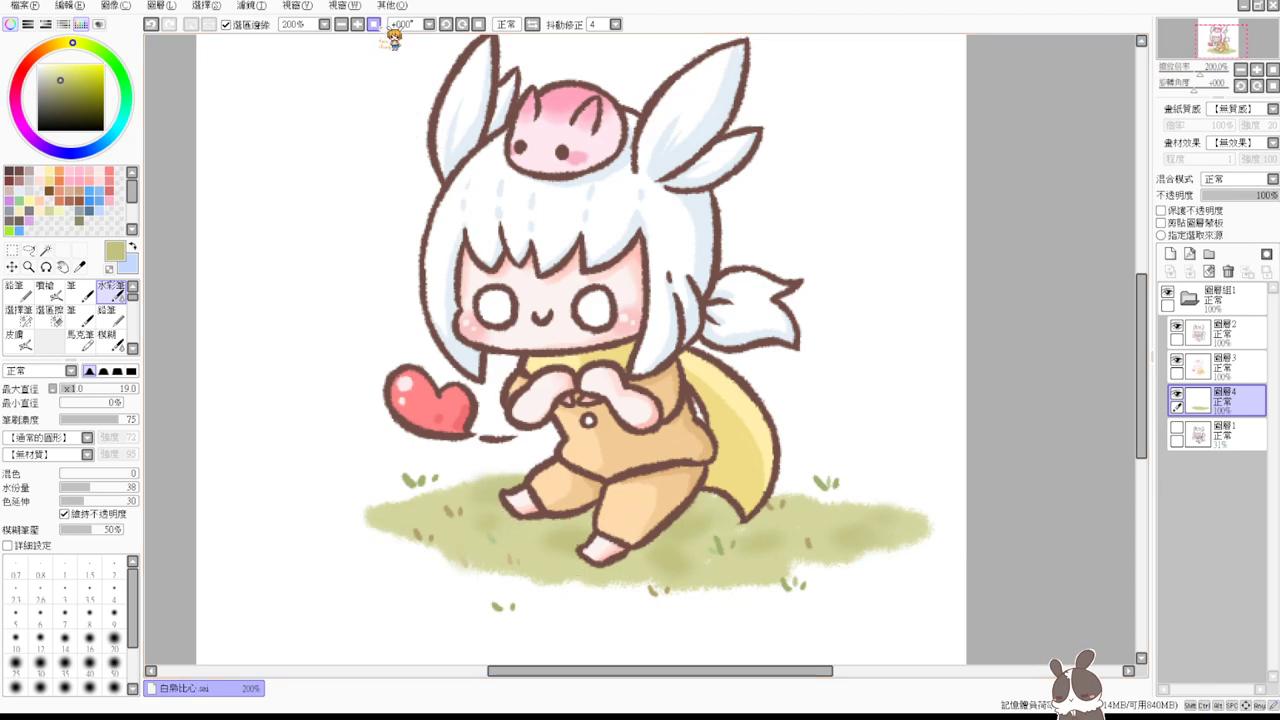
- Shift the whole layer group slightly left and down on the canvas to centre the drawing
click(373, 24)
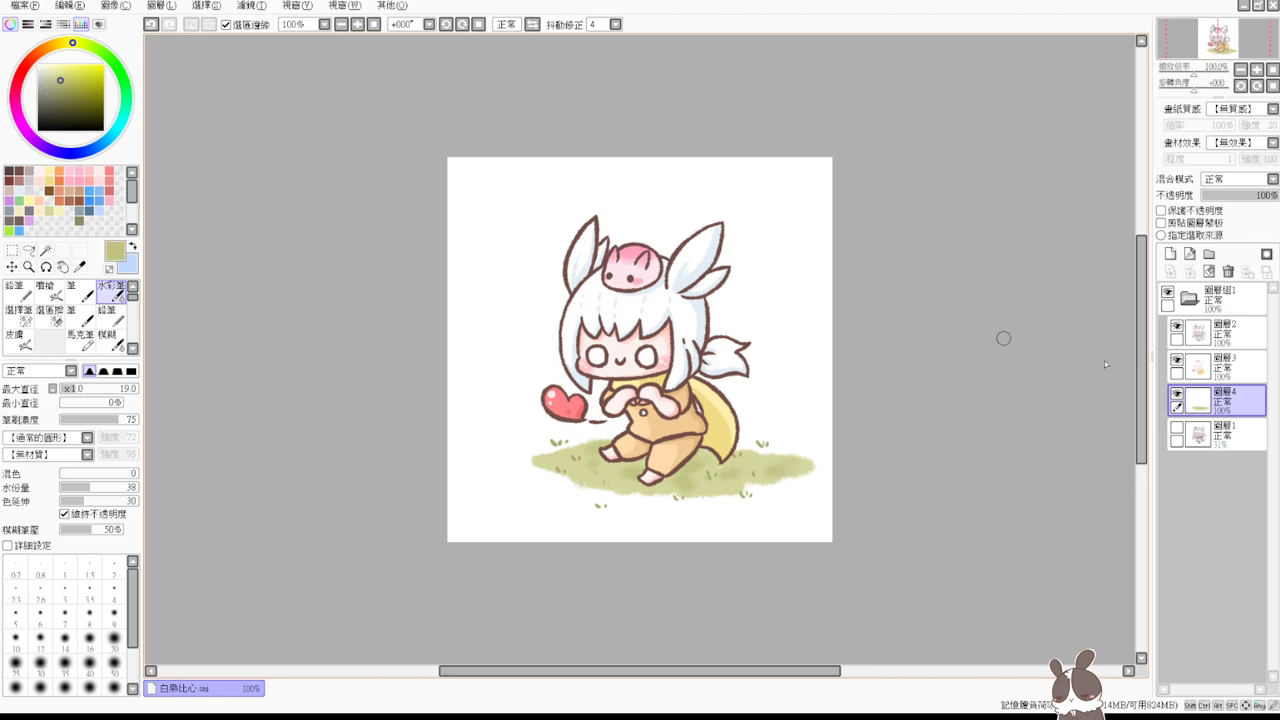
click(1215, 296)
drag(770, 395, 745, 410)
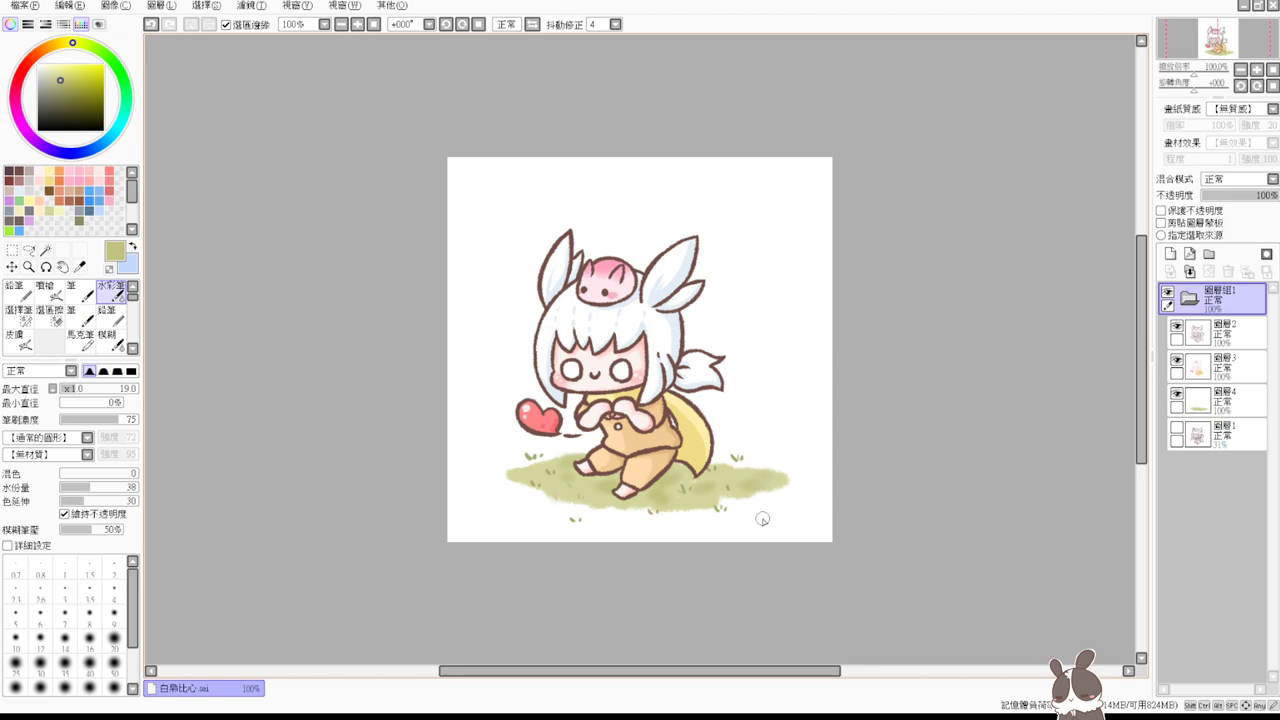
- Pick a light yellow for the airbrush at size 12 and add a new layer above the line art layer
scroll(763, 518, up, 2)
drag(778, 367, 809, 486)
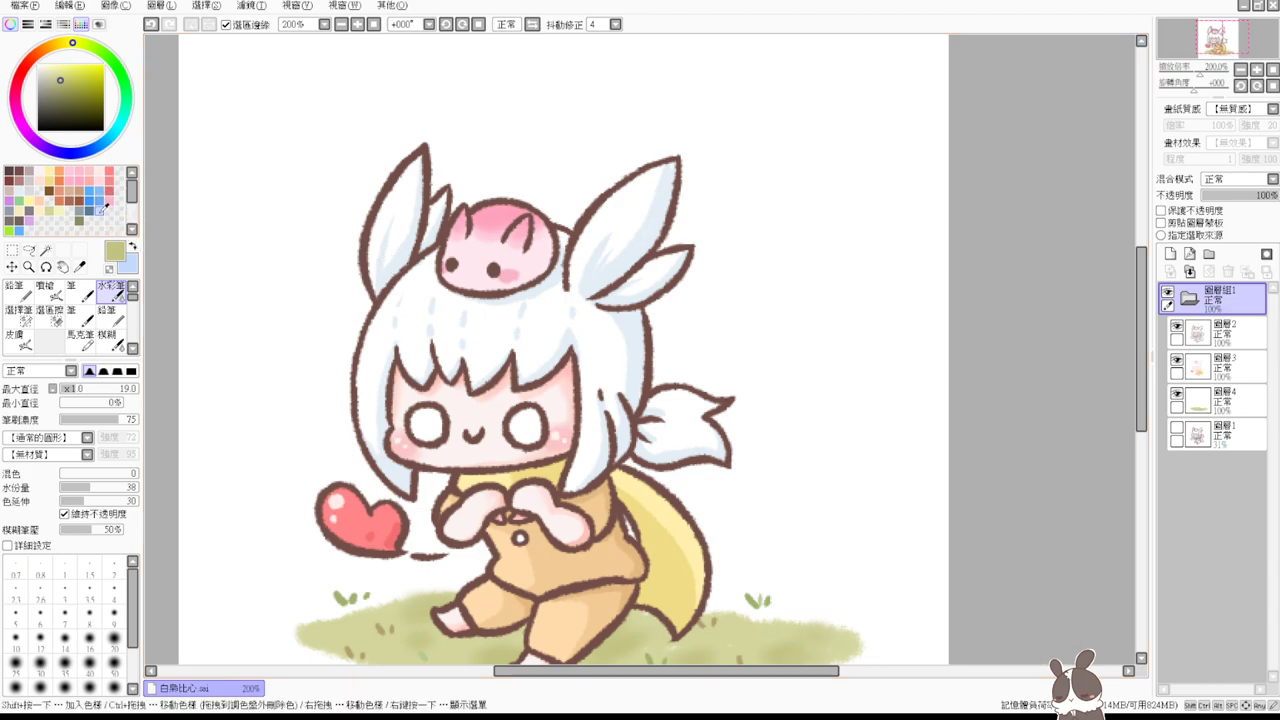
click(50, 171)
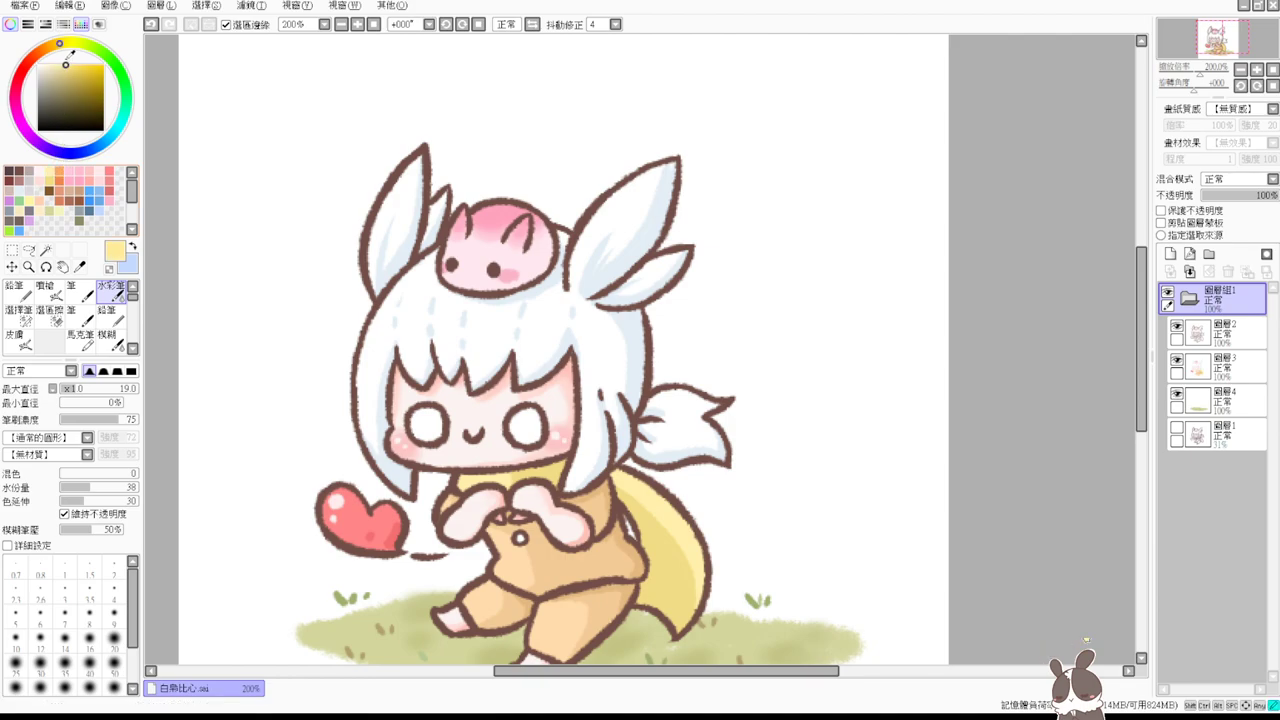
drag(652, 327, 676, 368)
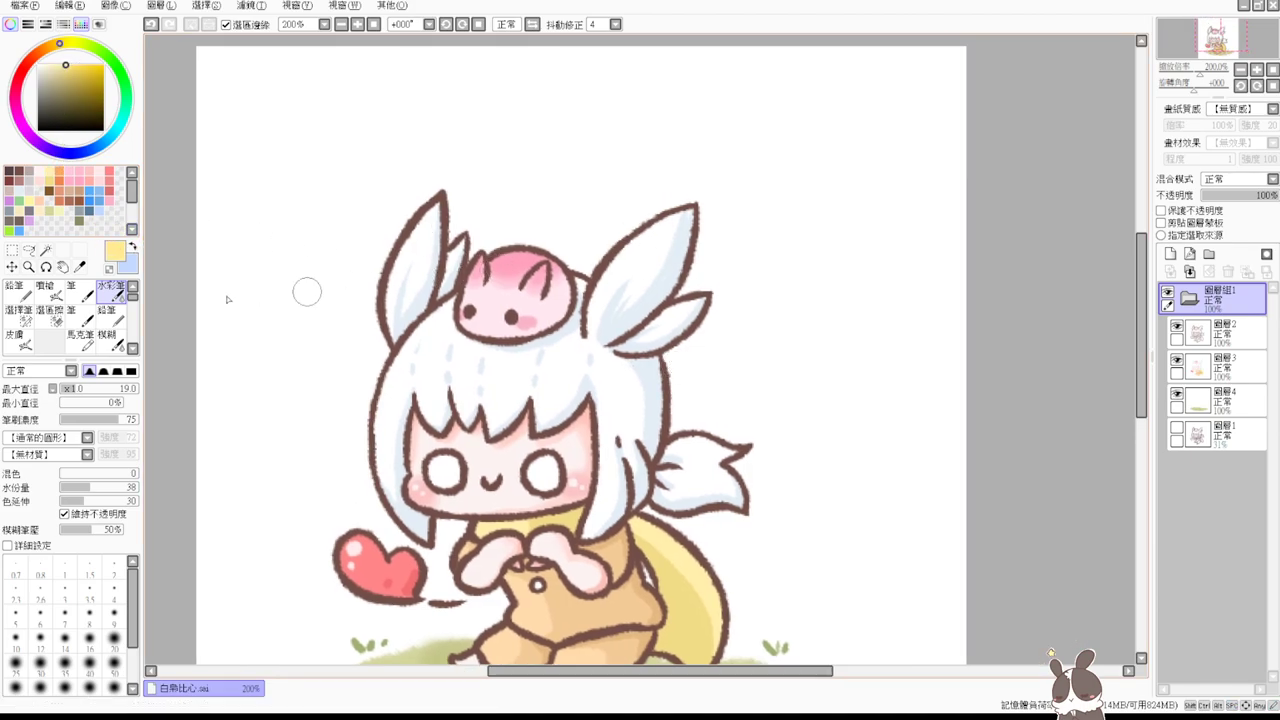
click(50, 291)
drag(845, 324, 853, 335)
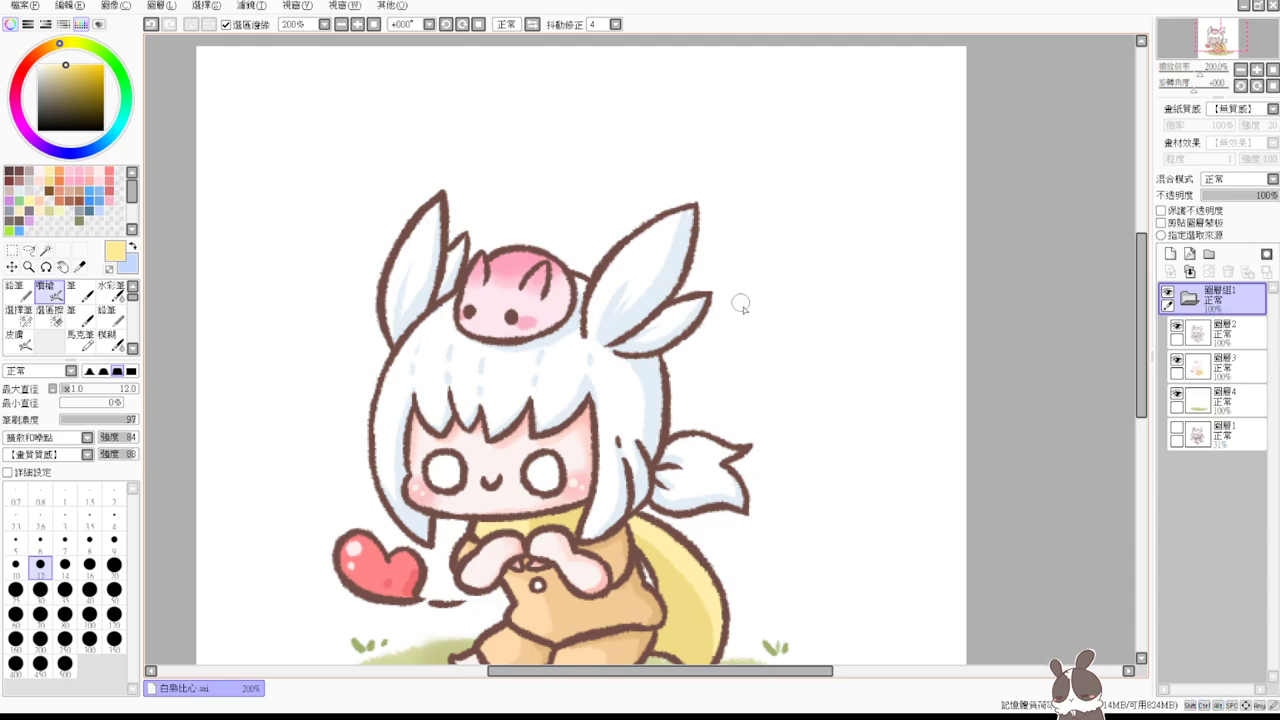
click(742, 328)
click(1220, 333)
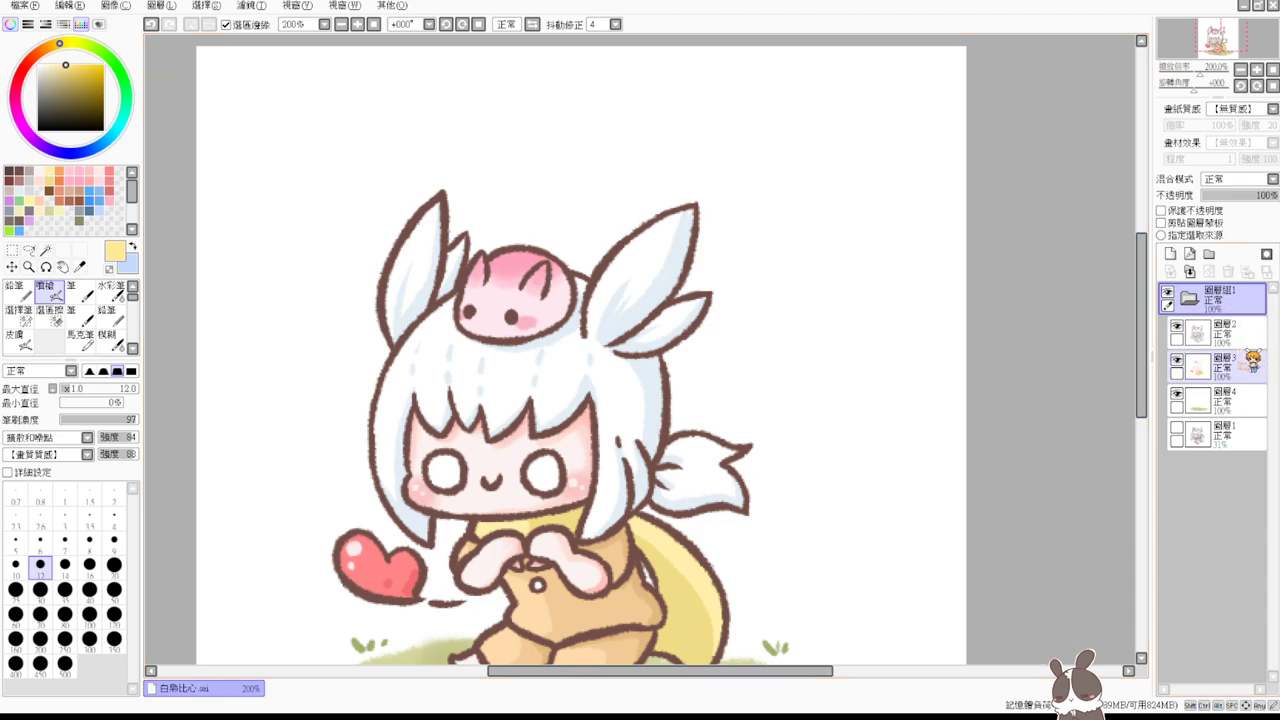
click(1170, 254)
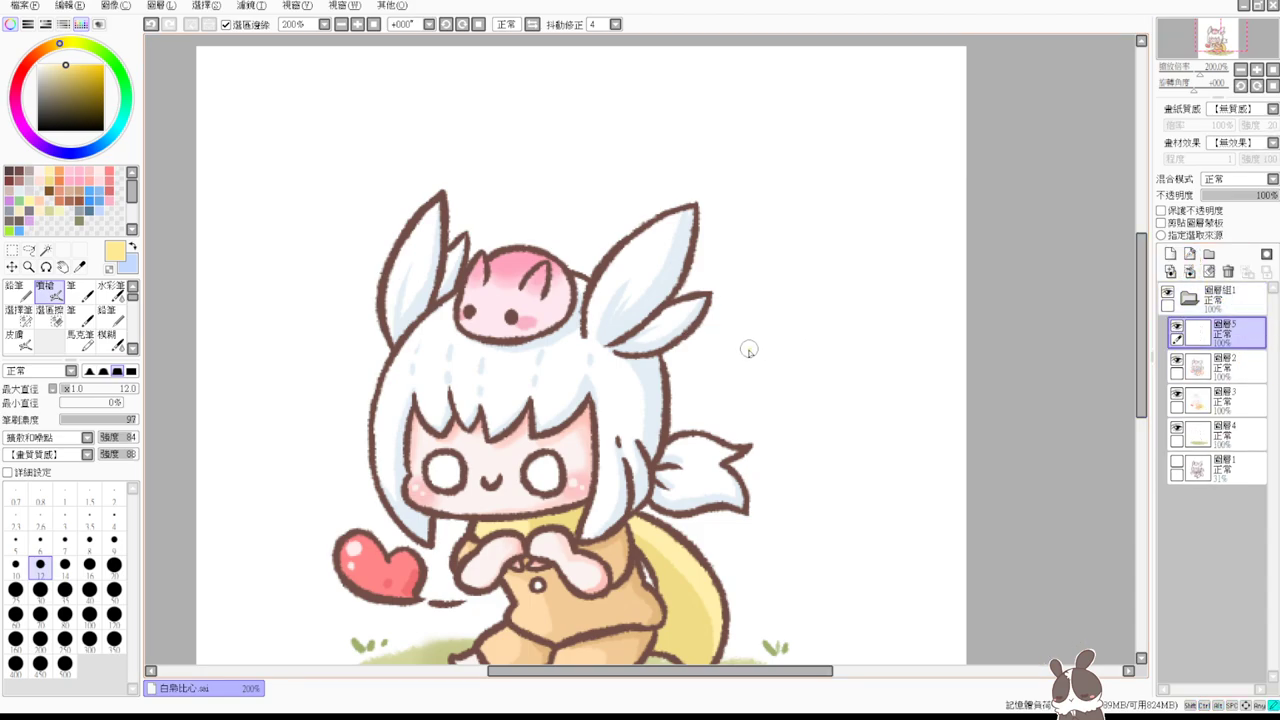
- Airbrush a small light yellow butterfly on each side of the head at size 12, undoing and redrawing wing shapes as needed
mouse_move(746, 349)
mouse_down()
mouse_move(770, 346)
mouse_move(755, 338)
mouse_move(749, 360)
mouse_move(768, 364)
mouse_up()
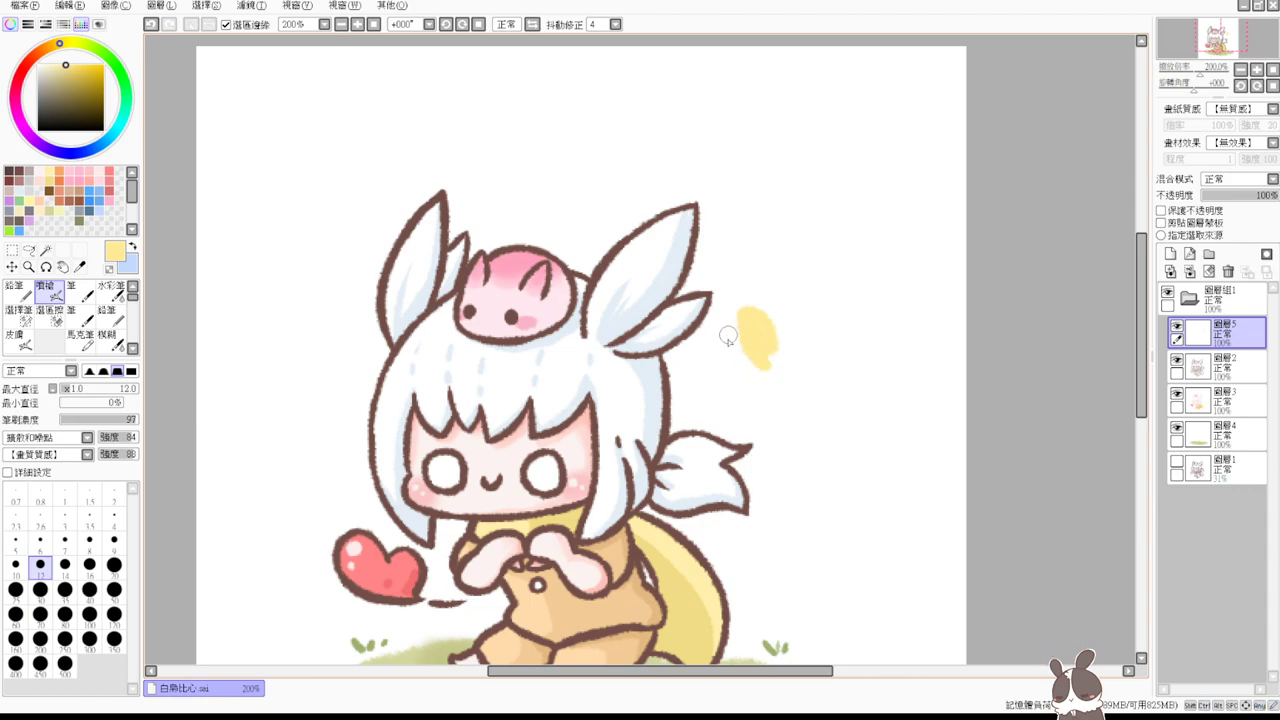
key(ctrl+z)
drag(720, 331, 742, 347)
key(ctrl+z)
key(ctrl+z)
key(ctrl+z)
key(ctrl+z)
drag(722, 335, 740, 356)
mouse_move(286, 340)
mouse_down()
mouse_move(307, 296)
mouse_move(301, 332)
mouse_move(283, 338)
mouse_move(296, 301)
mouse_move(287, 328)
mouse_move(304, 337)
mouse_move(316, 320)
mouse_move(319, 332)
mouse_move(300, 341)
mouse_move(321, 323)
mouse_move(282, 400)
mouse_move(297, 348)
mouse_up()
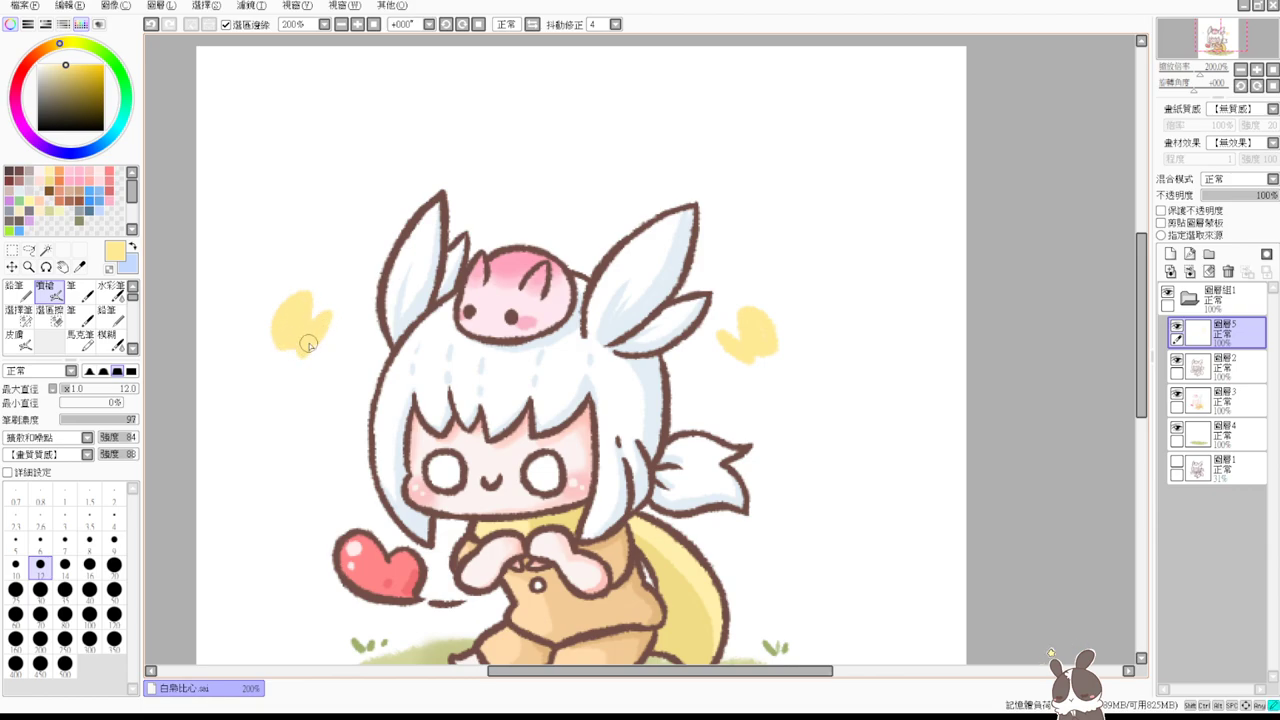
- Airbrush a third light yellow butterfly to the right of the cape, redoing its wings until the shape works
drag(871, 480, 863, 366)
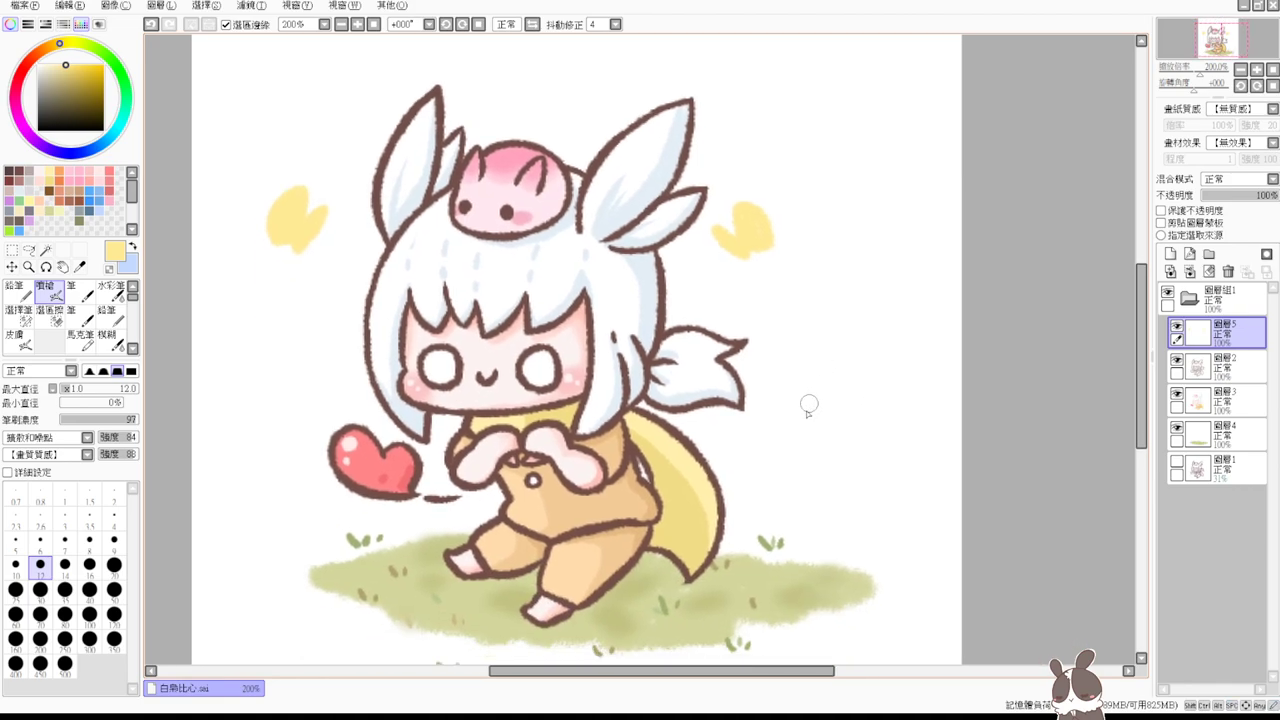
mouse_move(779, 446)
mouse_down()
mouse_move(778, 467)
mouse_move(788, 455)
mouse_move(768, 455)
mouse_move(768, 475)
mouse_move(792, 436)
mouse_move(792, 460)
mouse_up()
key(ctrl+z)
key(ctrl+z)
key(ctrl+z)
key(ctrl+z)
mouse_move(787, 411)
mouse_down()
mouse_move(799, 452)
mouse_move(779, 447)
mouse_move(810, 434)
mouse_move(802, 466)
mouse_move(821, 435)
mouse_move(806, 455)
mouse_up()
key(ctrl+z)
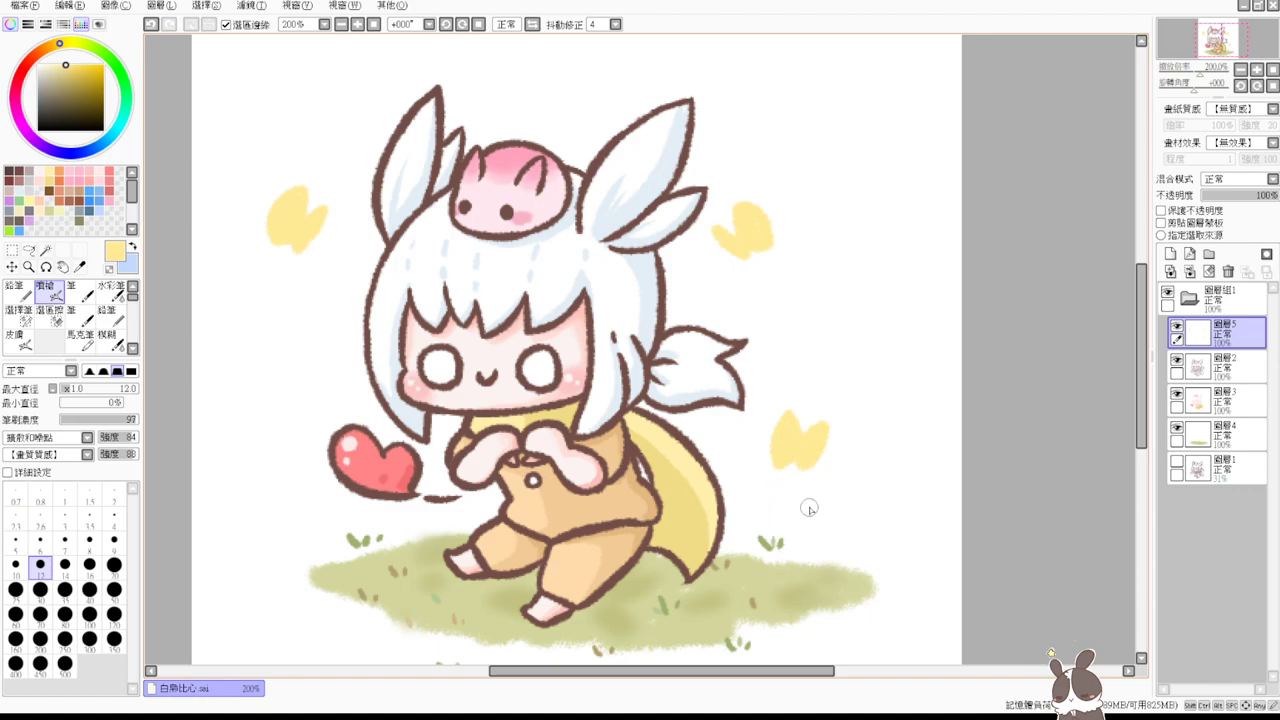
- Dot short trails of small light yellow spots beneath the three butterflies
click(794, 499)
click(787, 303)
click(373, 24)
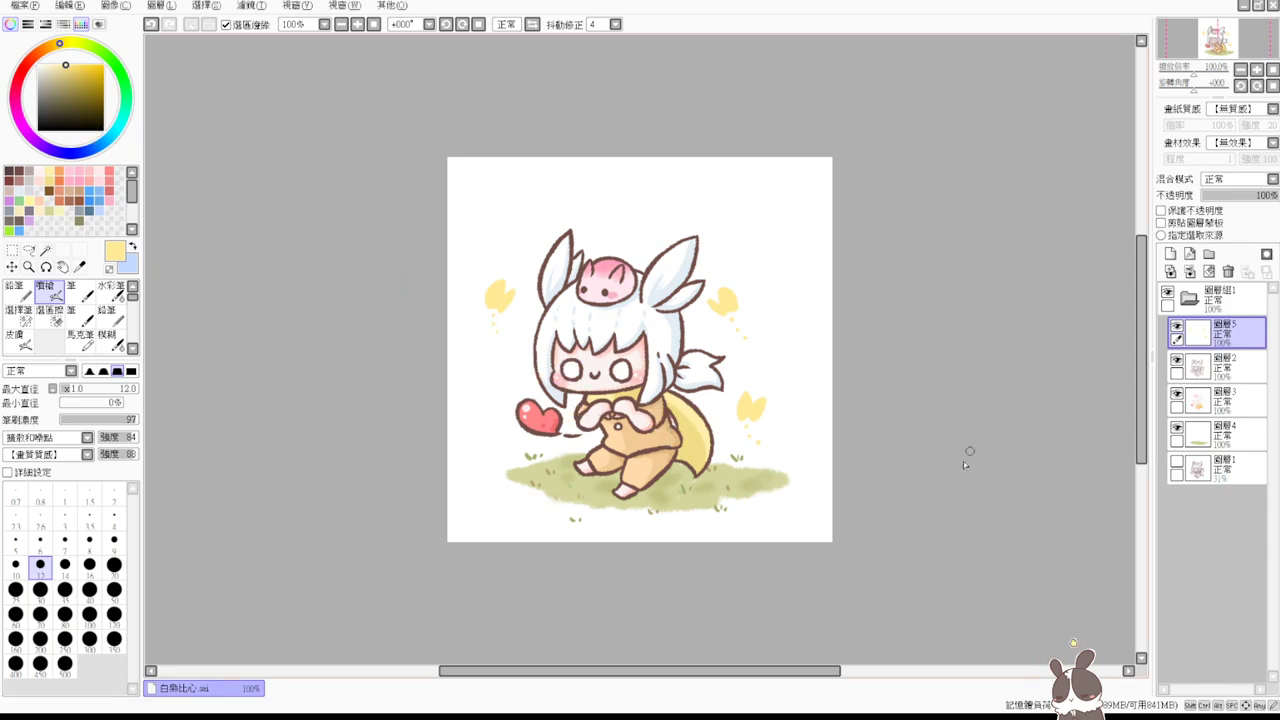
- Add a layer above the ground layer, try a reddish-brown stroke at the ground's lower right edge, and undo it
scroll(965, 464, up, 2)
drag(945, 405, 1005, 440)
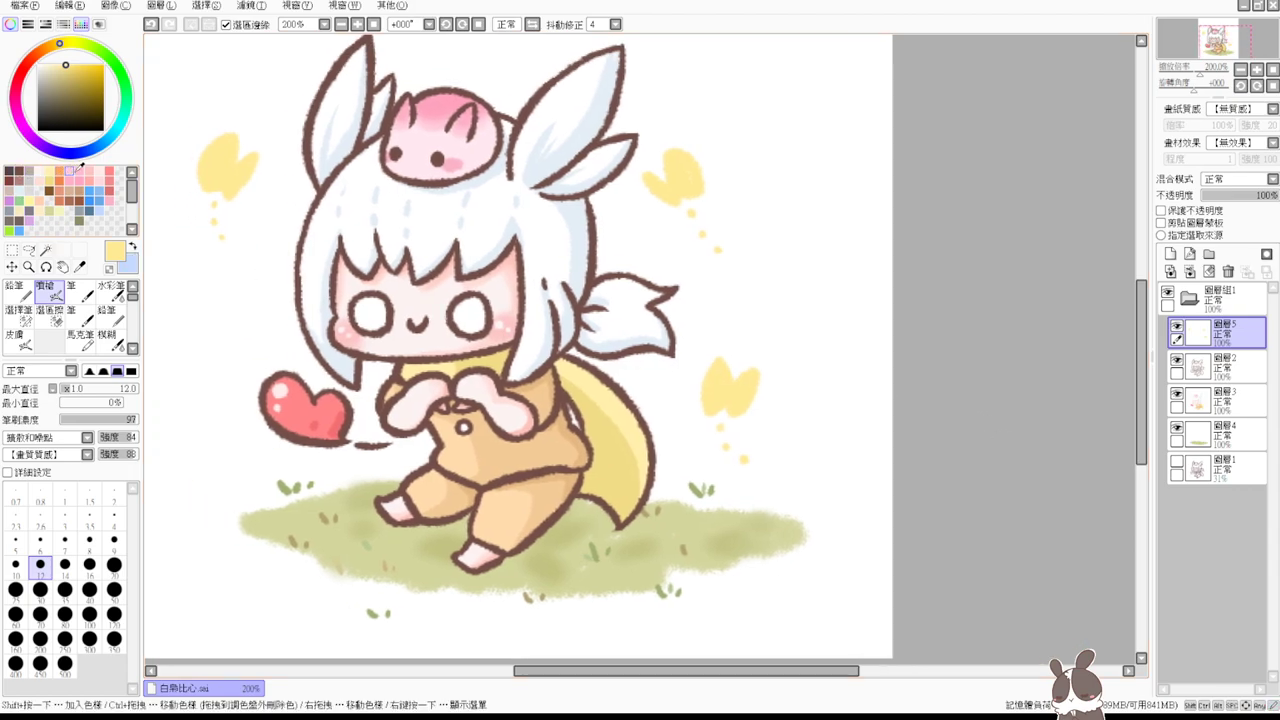
click(28, 172)
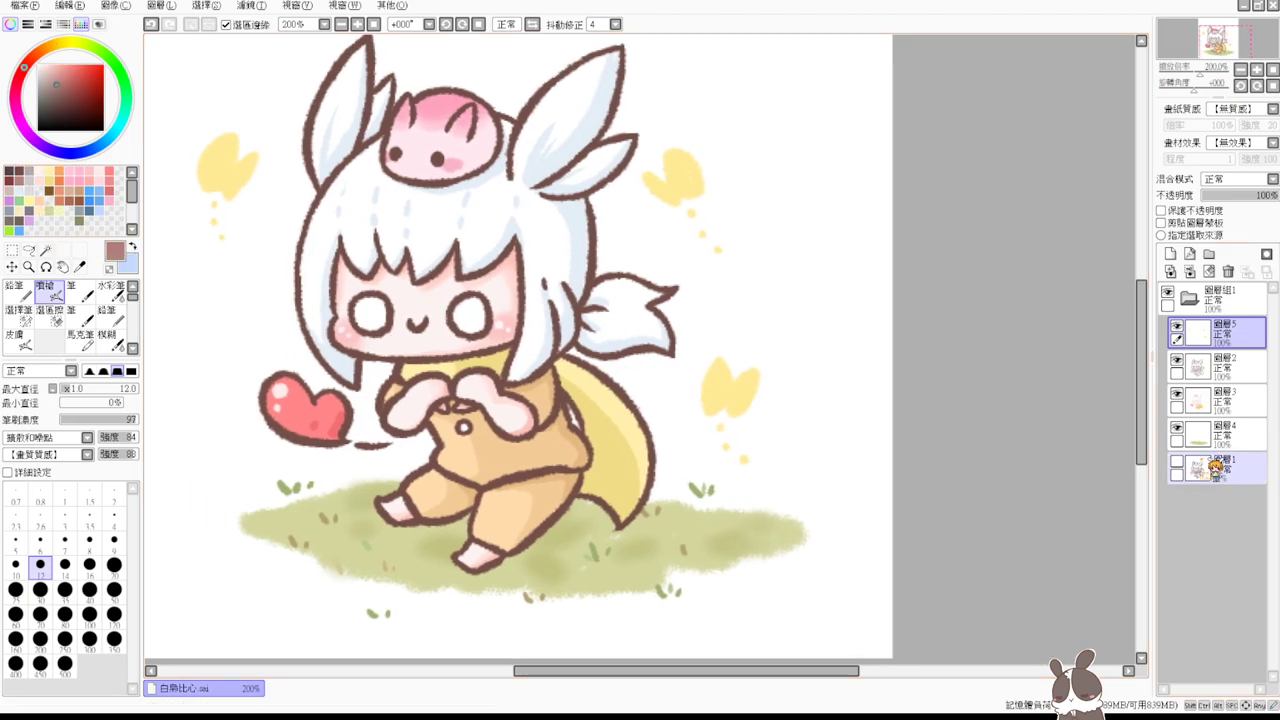
click(1240, 432)
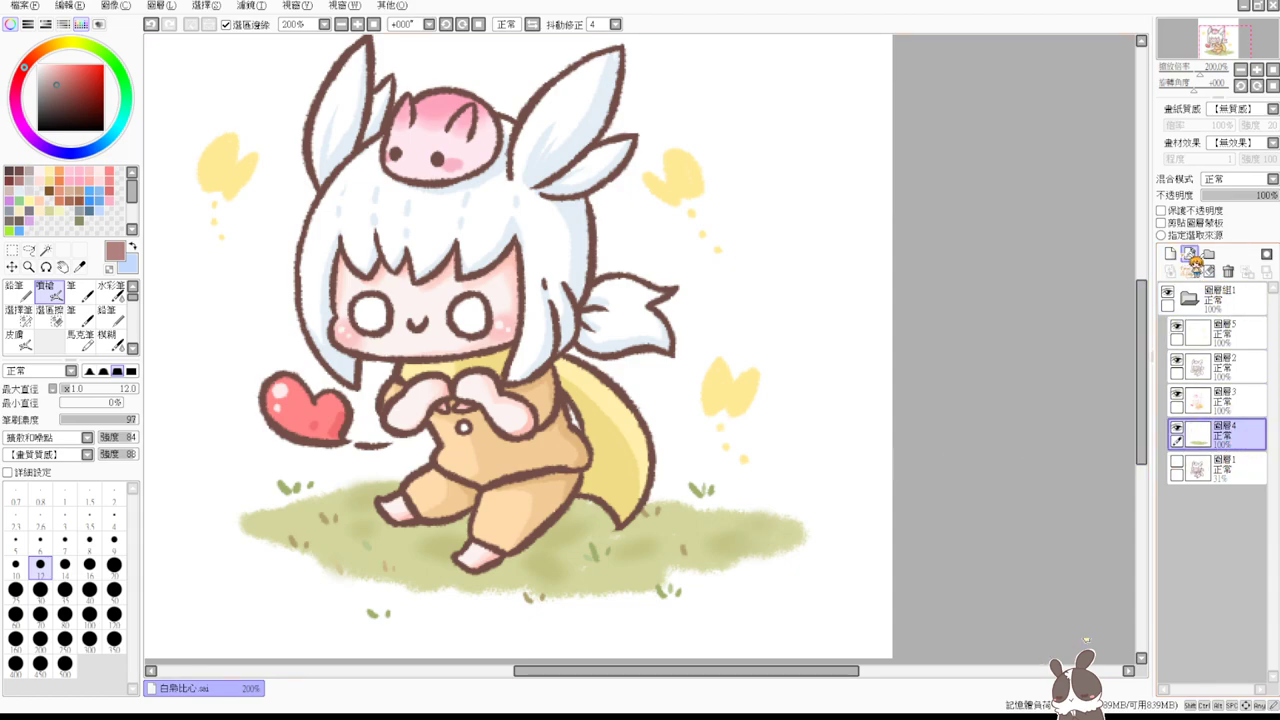
click(1170, 254)
drag(726, 573, 756, 569)
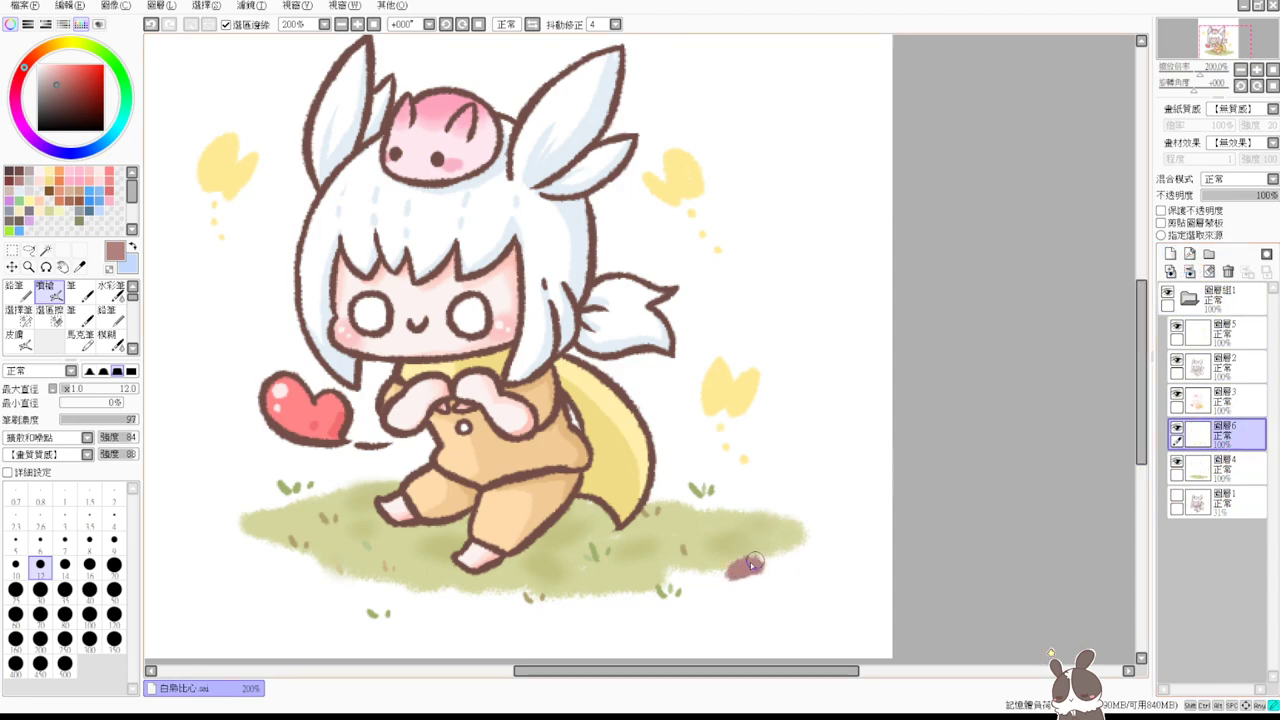
key(ctrl+z)
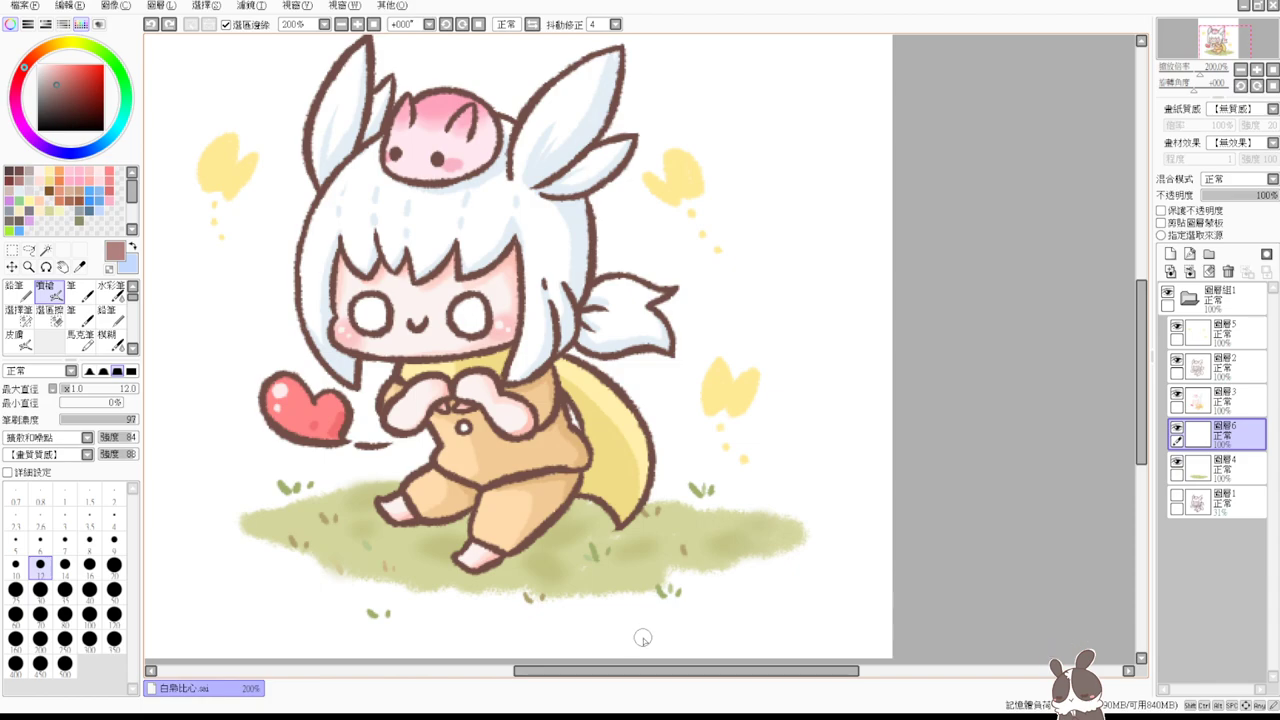
- Add a new layer directly above the line art layer and turn it into a clipping layer
click(341, 24)
click(357, 24)
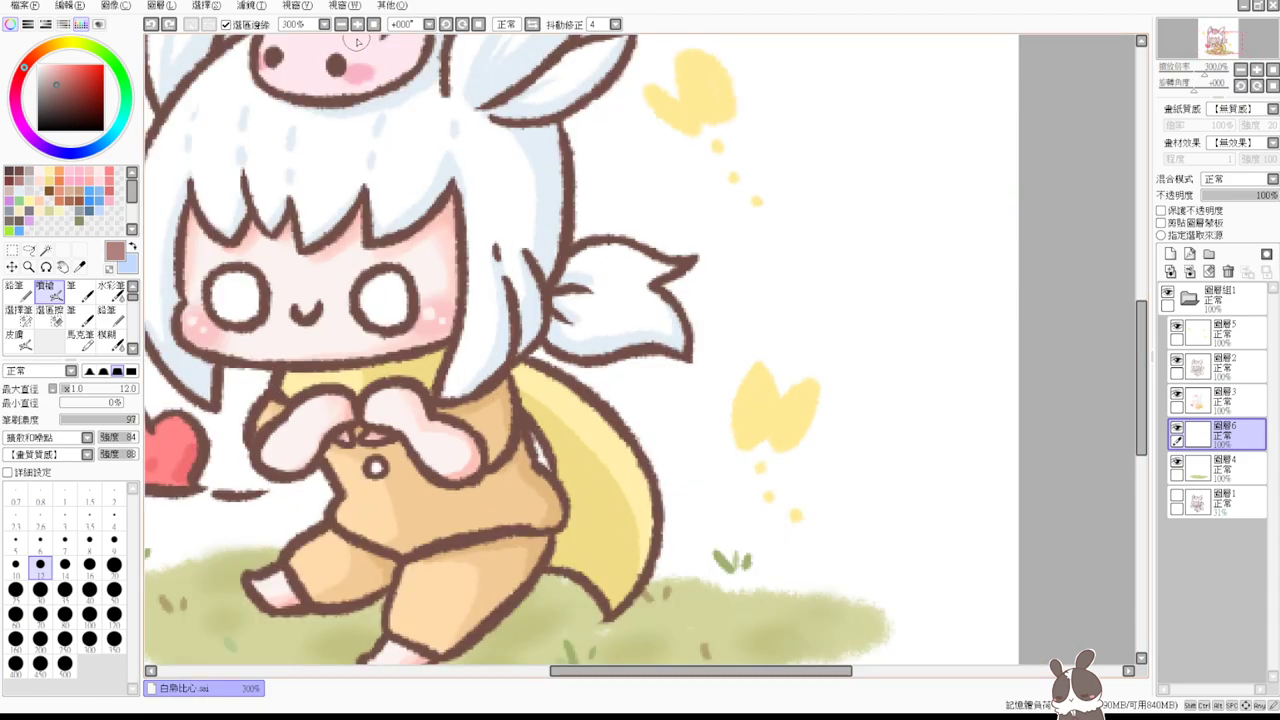
click(373, 24)
click(358, 24)
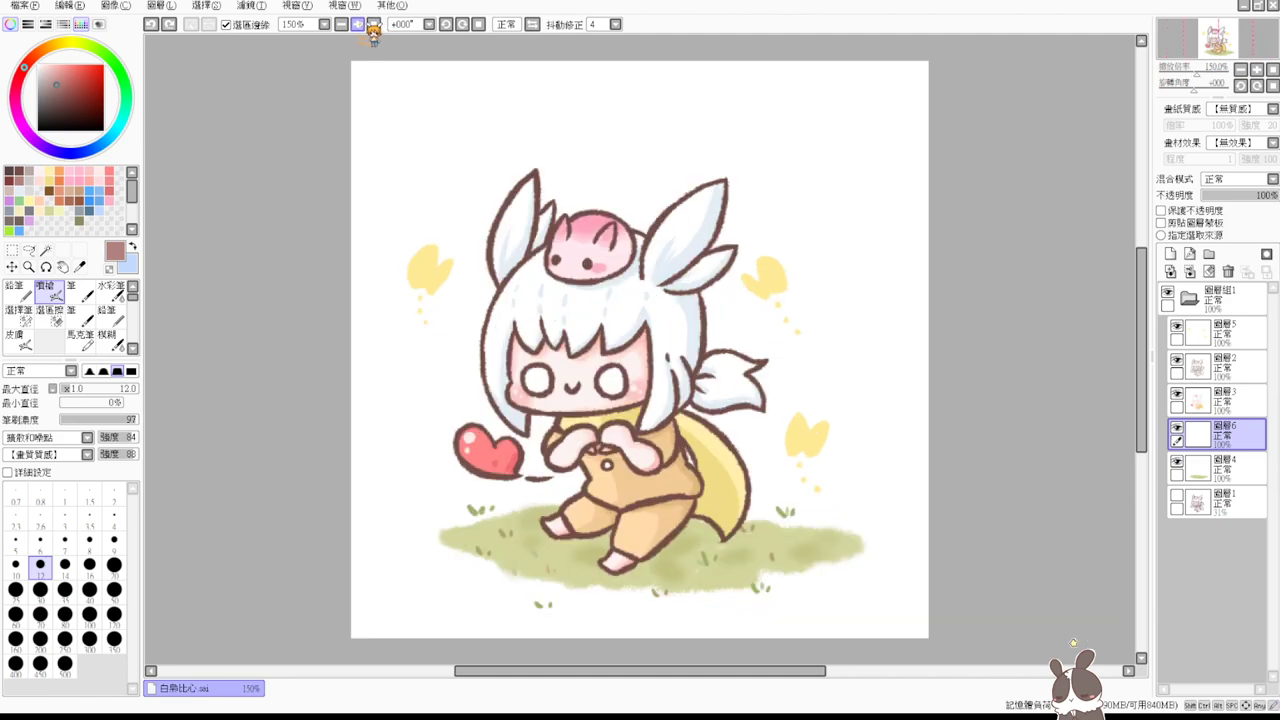
click(358, 24)
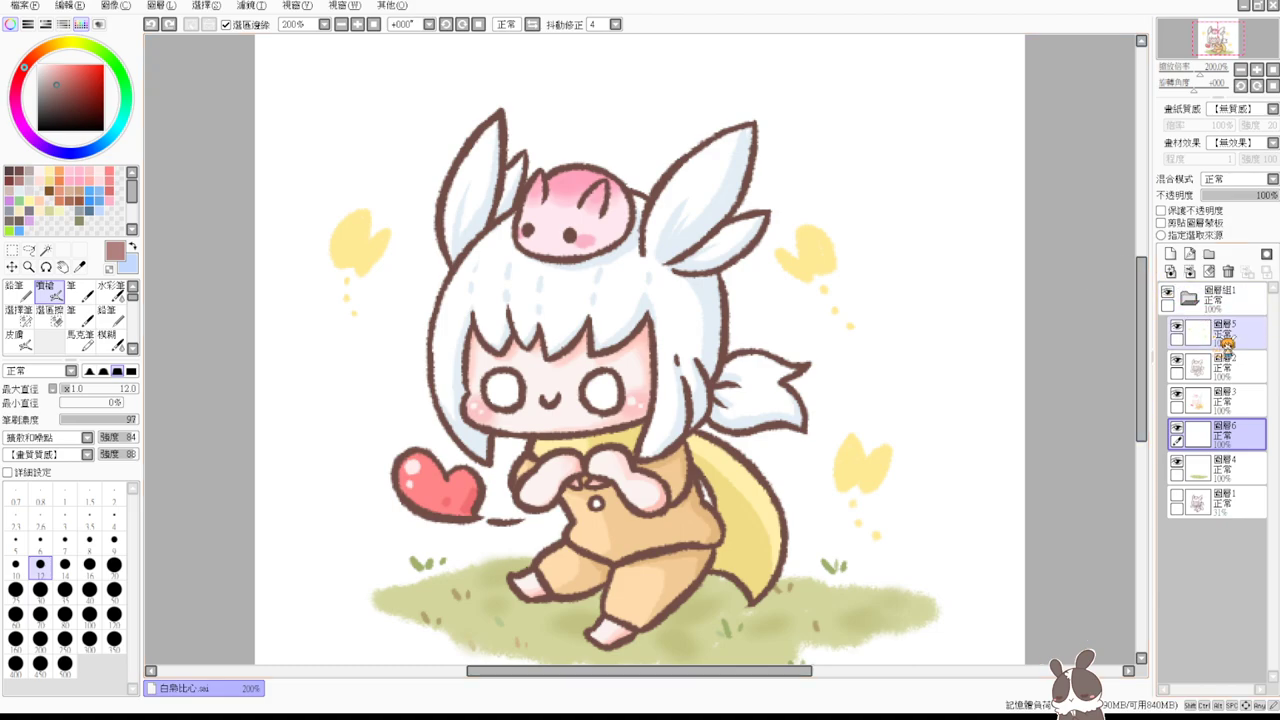
click(1220, 366)
click(1171, 256)
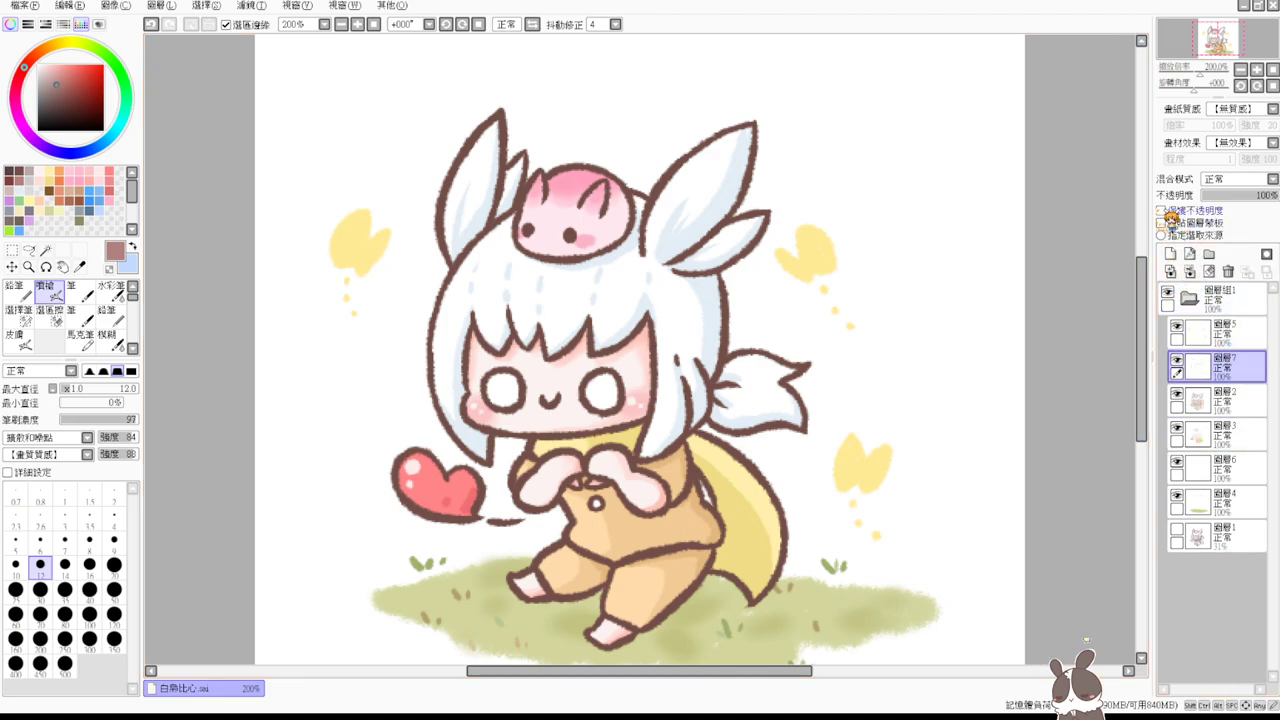
click(1162, 223)
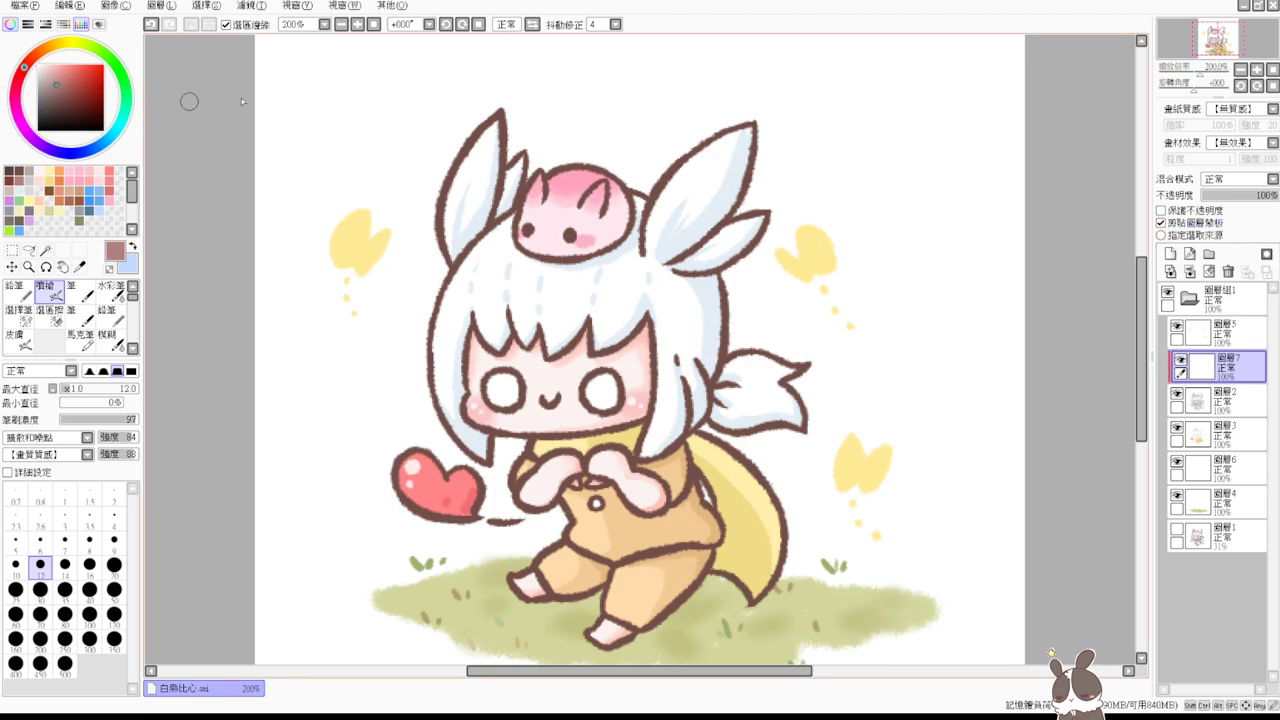
- Mix a lighter brown from the outline colour for the size 25 watercolour brush and set the clipping layer's blending mode to 發光
alt+click(472, 137)
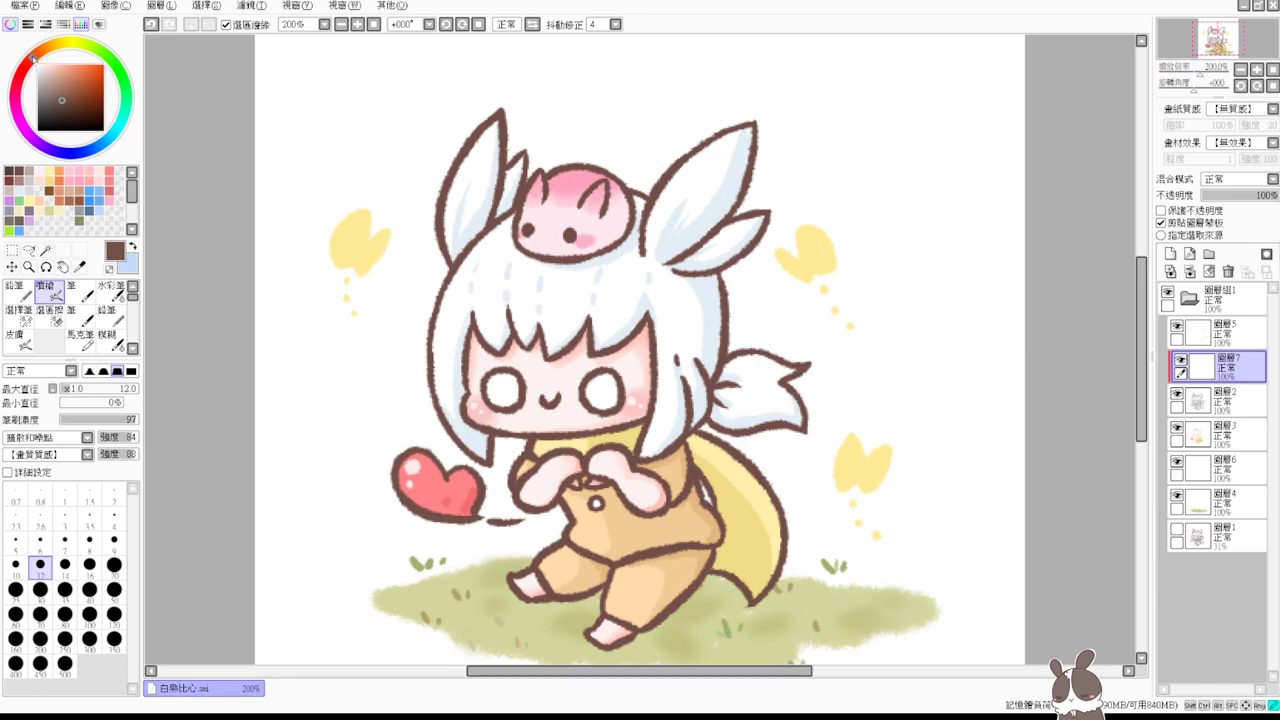
drag(67, 97, 61, 84)
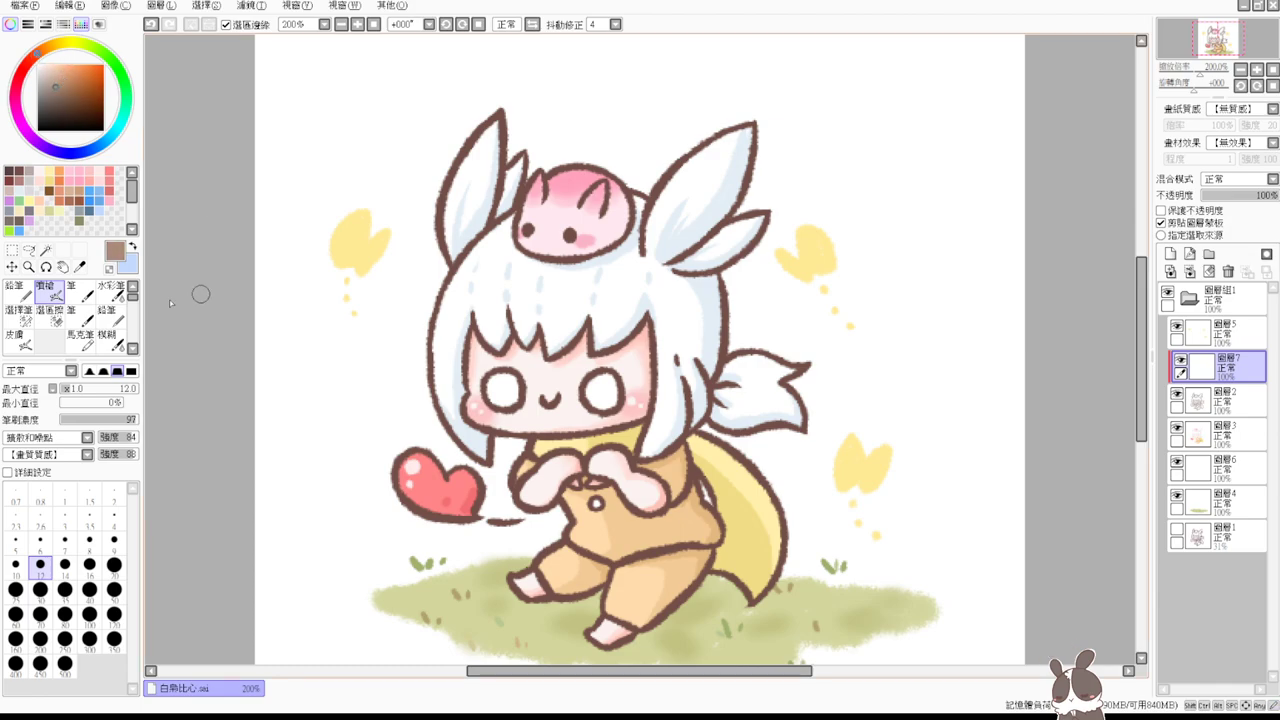
click(111, 290)
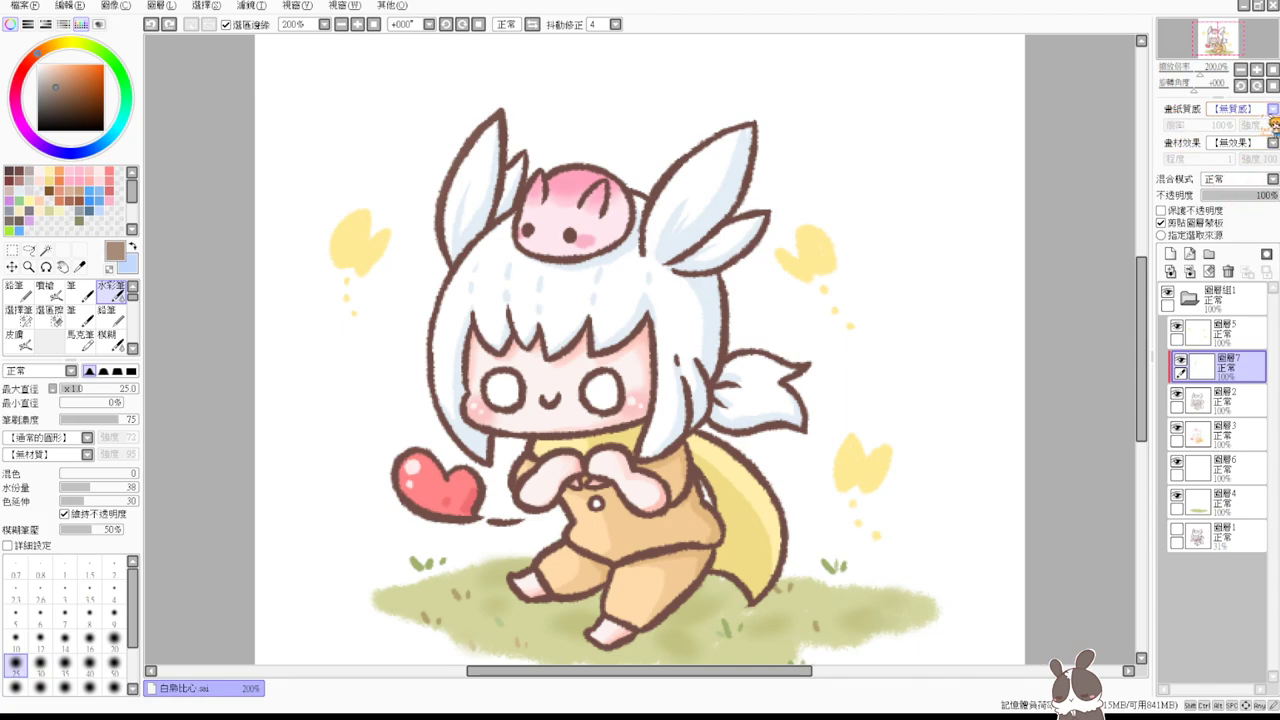
click(1238, 236)
mouse_move(1255, 194)
mouse_down()
mouse_move(1239, 193)
mouse_move(1272, 195)
mouse_up()
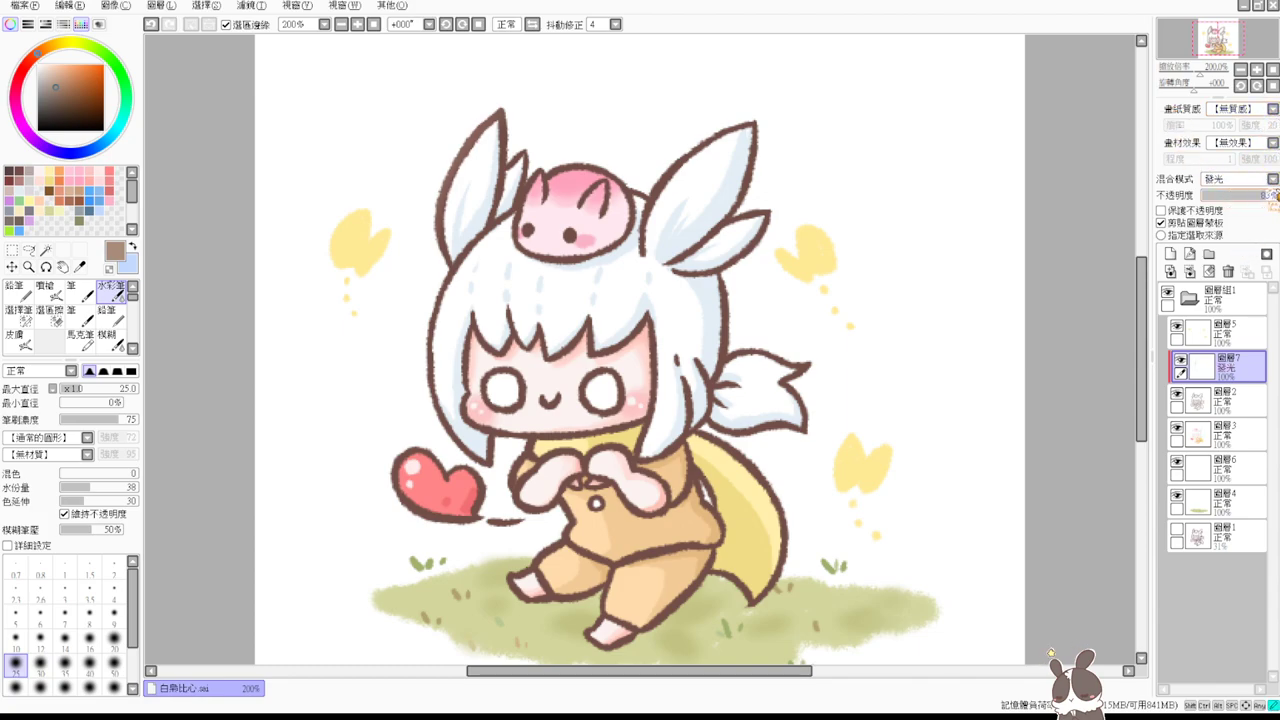
- Brush lighter brown over the ear outlines, the ponytail tip and the left edge of the hair on the clipping layer
mouse_move(503, 112)
mouse_down()
mouse_move(442, 162)
mouse_move(441, 252)
mouse_up()
mouse_move(771, 129)
mouse_down()
mouse_move(771, 109)
mouse_move(728, 188)
mouse_up()
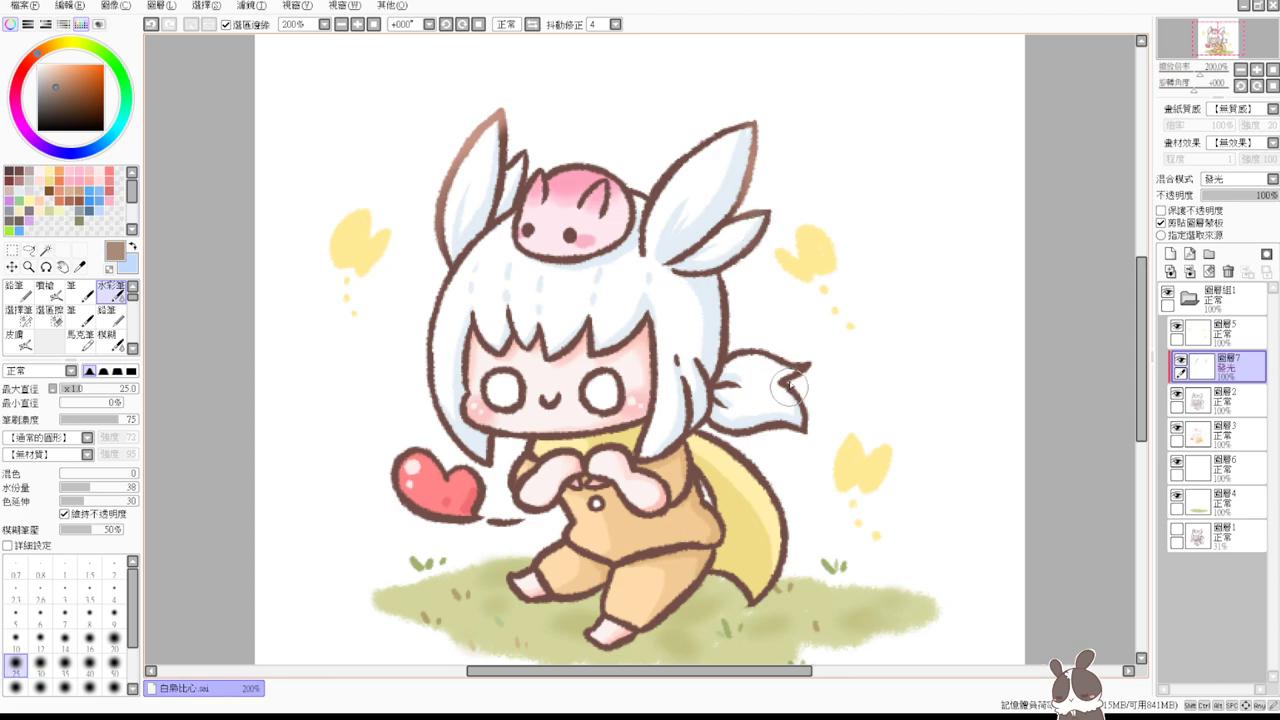
drag(784, 357, 797, 400)
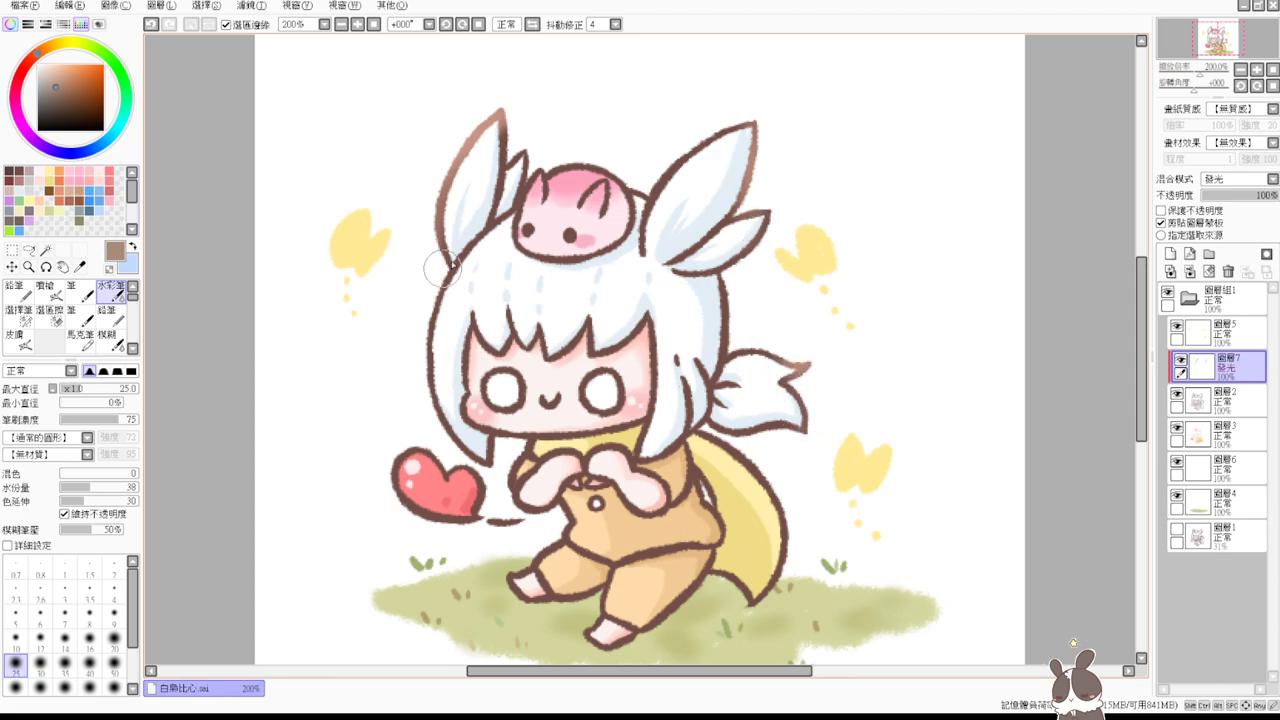
drag(441, 268, 440, 406)
drag(446, 290, 435, 396)
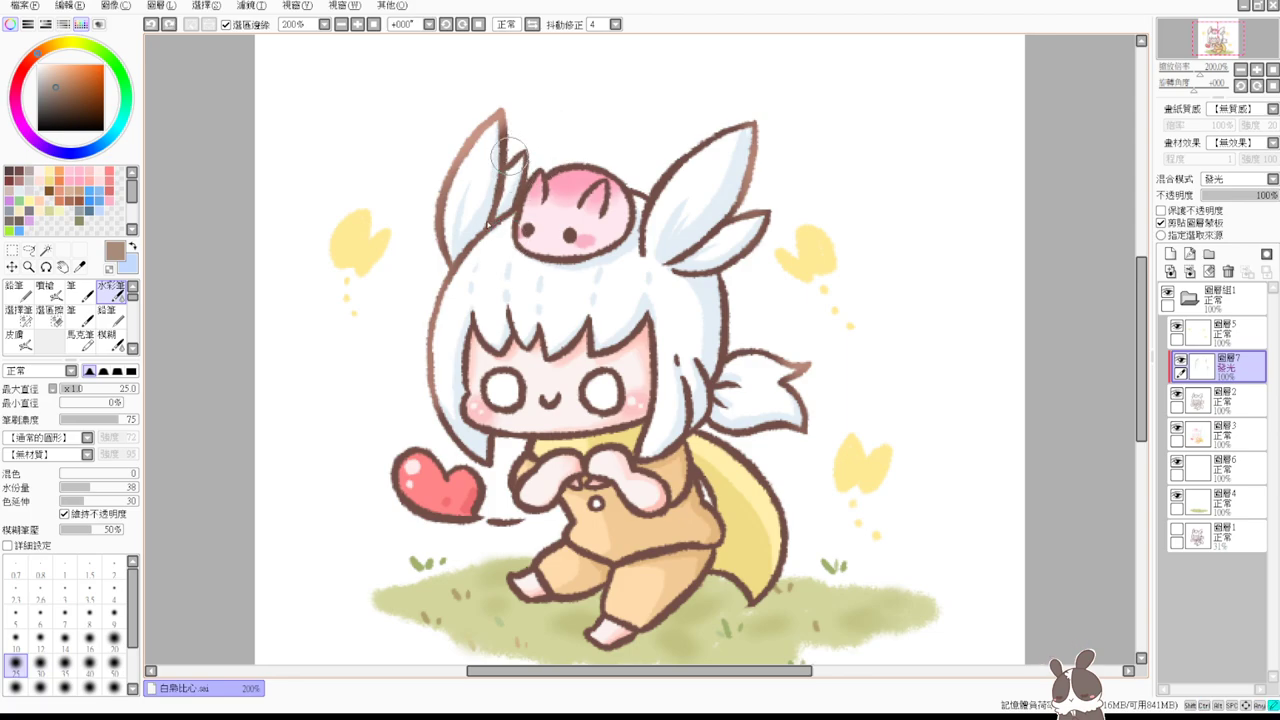
drag(653, 182, 751, 98)
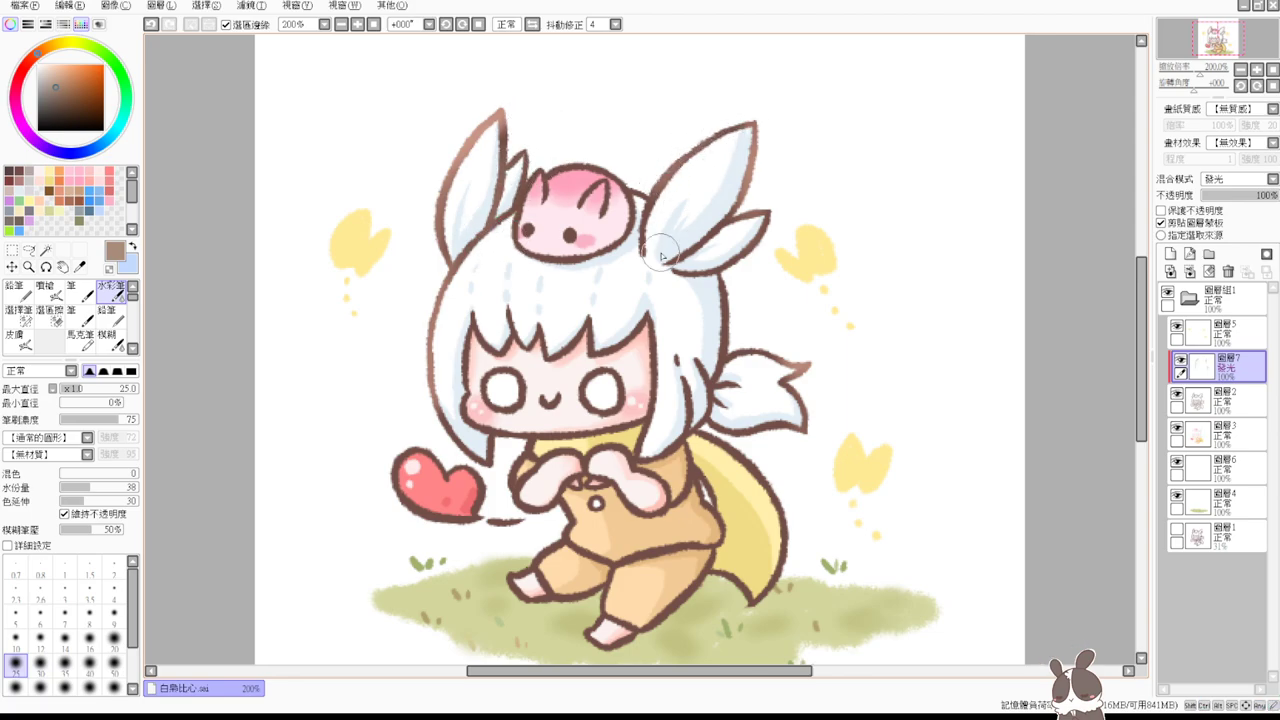
- Lighten parts of the outlines on the left sleeve and around the pink animal on the head
drag(786, 376, 802, 273)
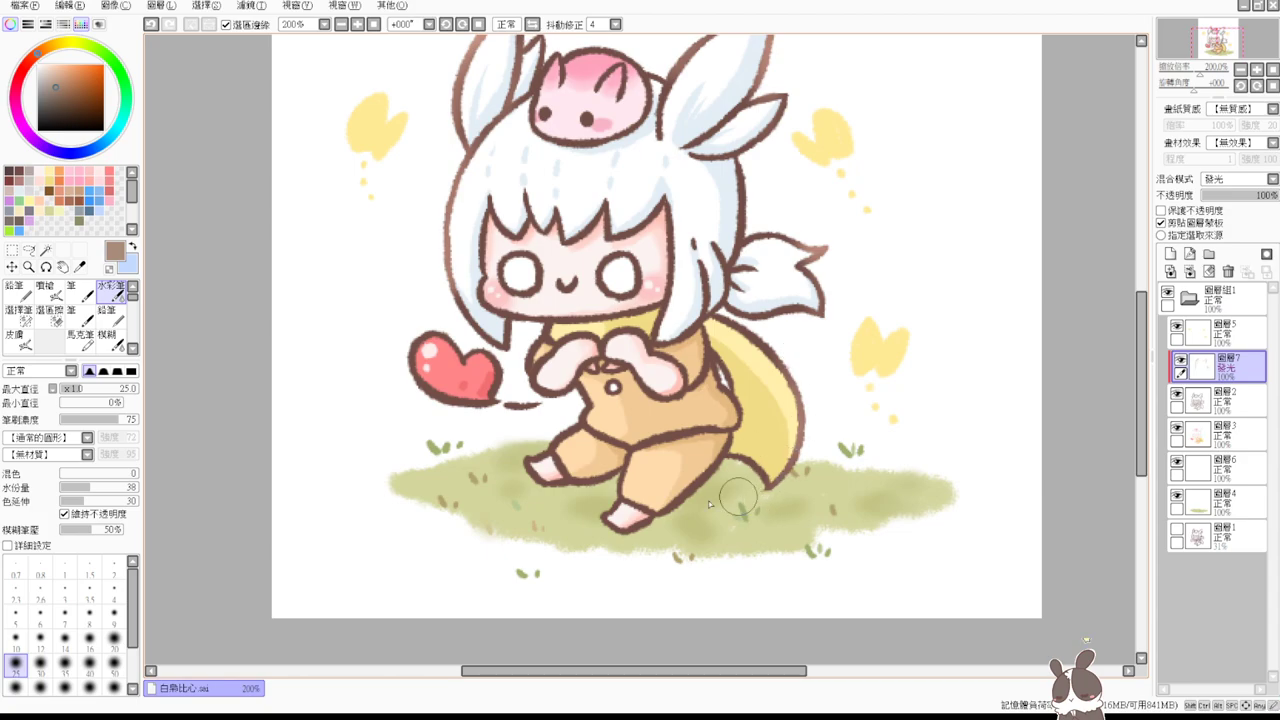
key(ctrl+z)
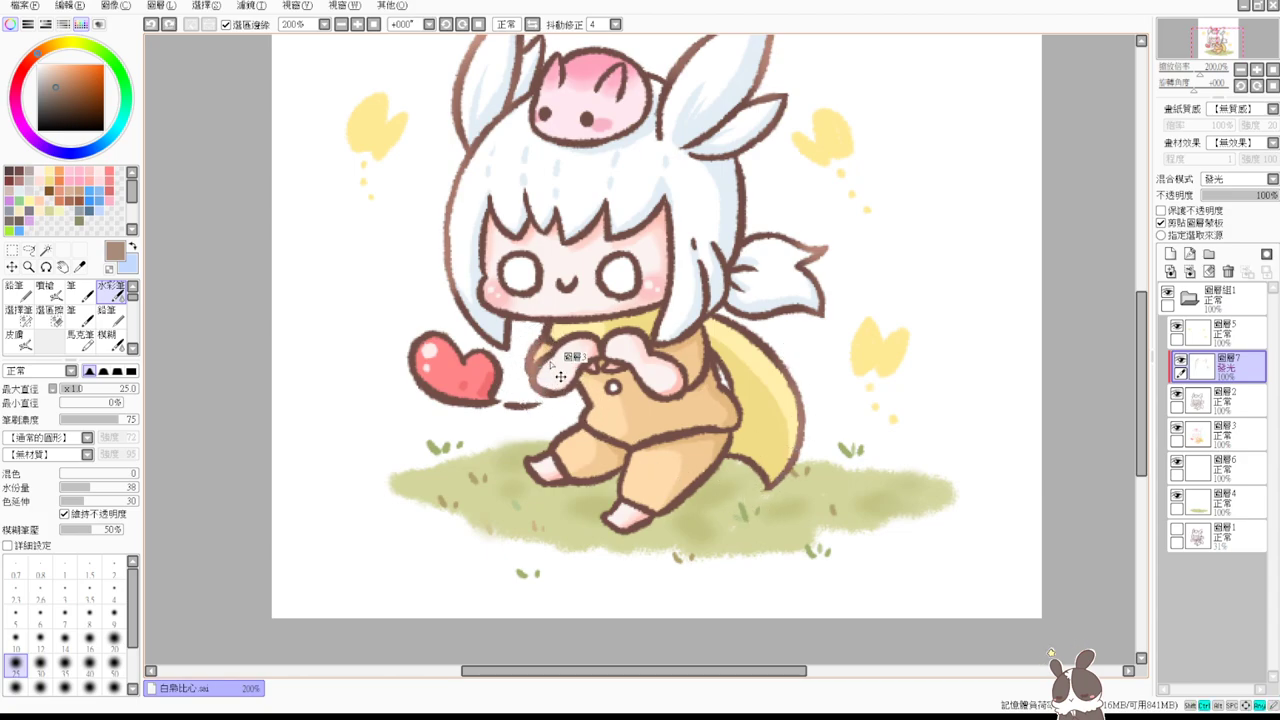
drag(532, 341, 562, 402)
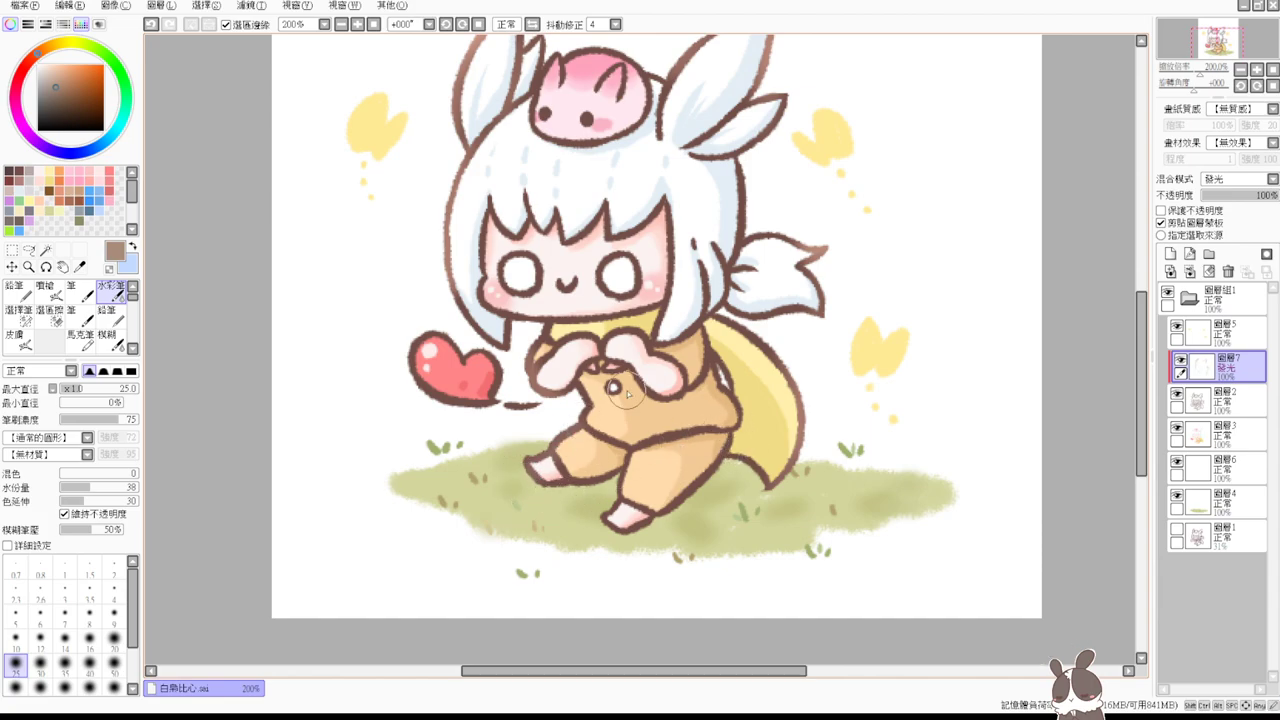
drag(582, 191, 570, 303)
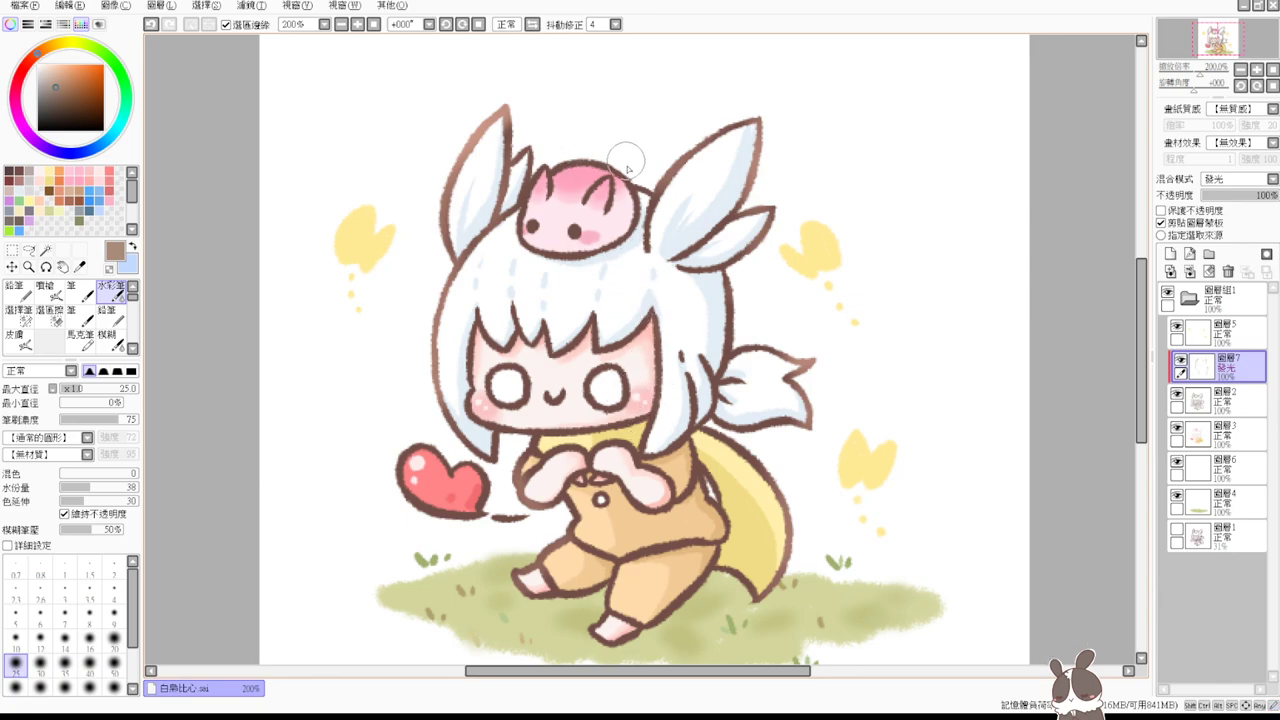
drag(610, 226, 634, 146)
drag(626, 189, 623, 213)
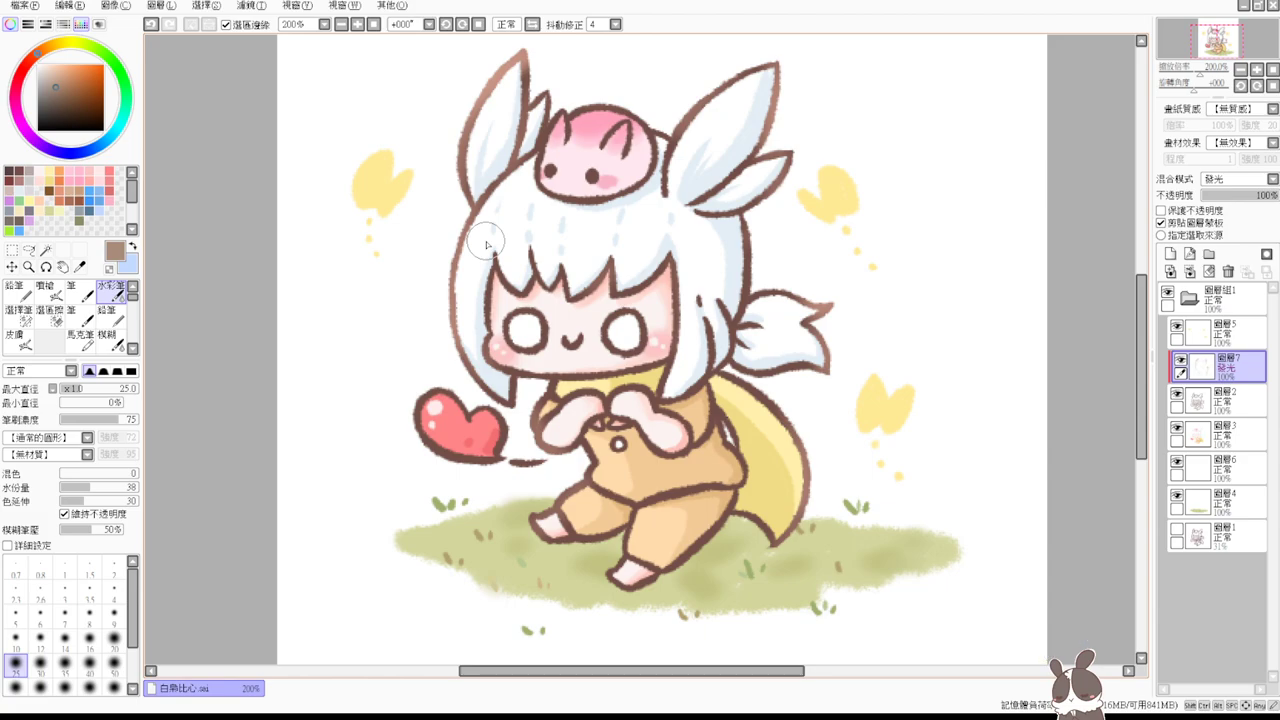
scroll(849, 286, up, 1)
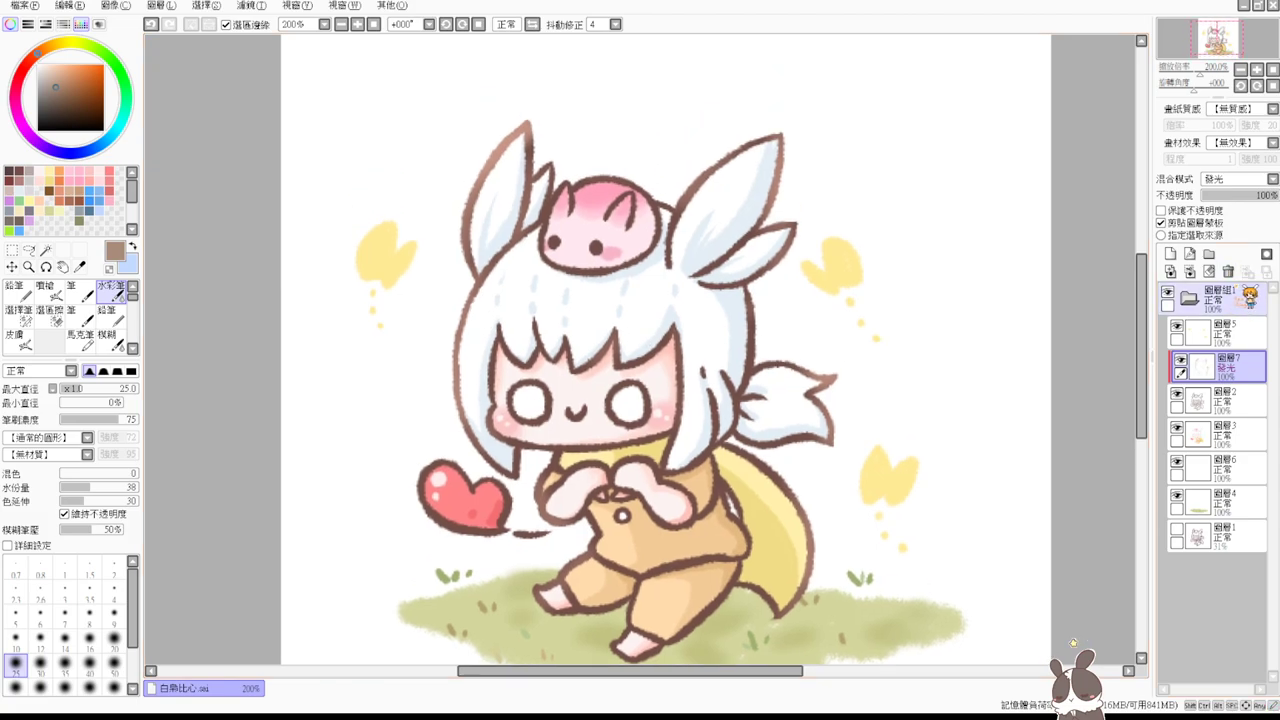
- Add a new layer above the butterfly layer, sample the butterflies' yellow and set the layer's blending mode to 發光
click(1220, 335)
click(1170, 270)
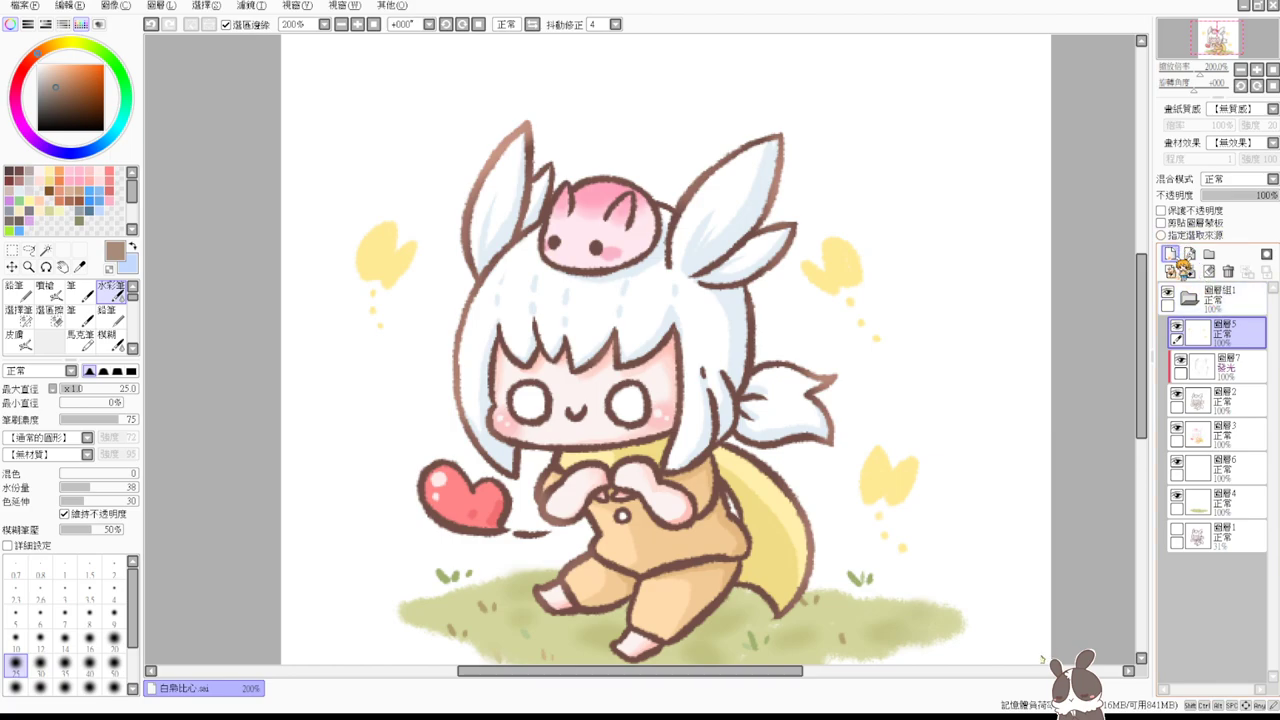
alt+click(832, 254)
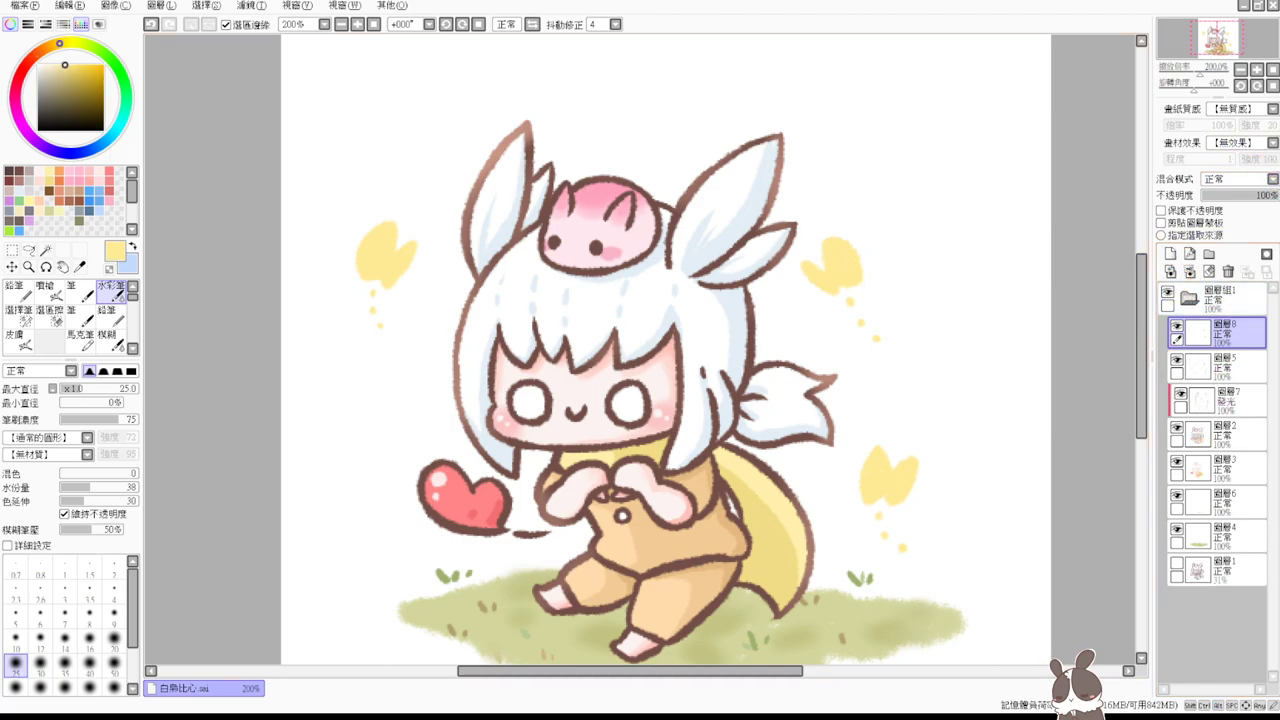
click(1273, 180)
click(1240, 243)
drag(880, 233, 889, 233)
mouse_move(835, 284)
mouse_down()
mouse_move(875, 272)
mouse_move(836, 265)
mouse_move(843, 290)
mouse_move(810, 260)
mouse_move(863, 289)
mouse_move(820, 235)
mouse_move(820, 272)
mouse_up()
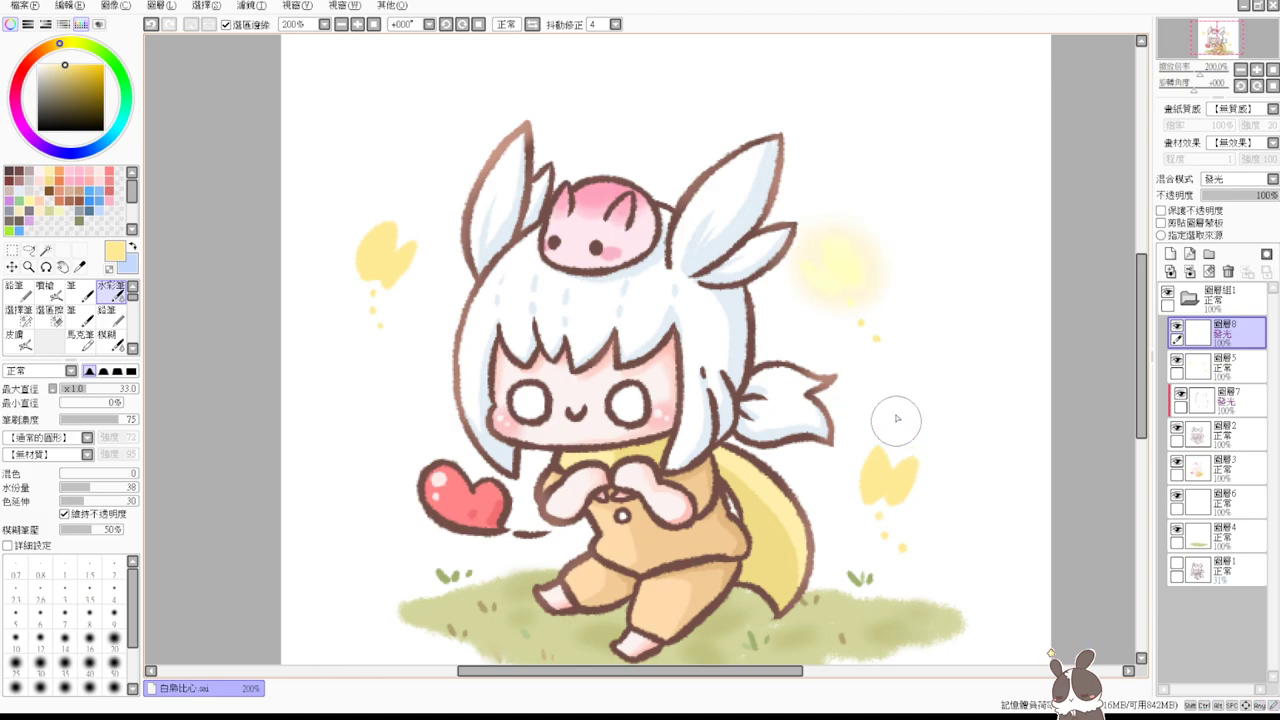
key(ctrl+z)
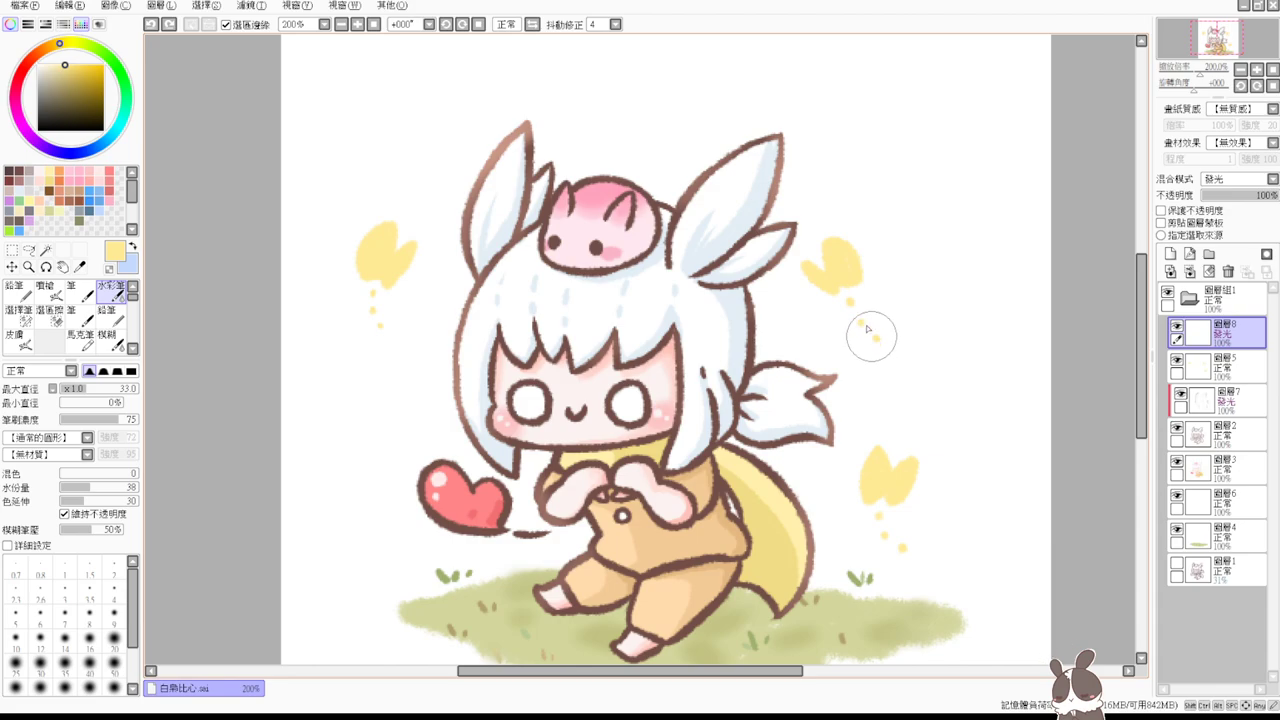
mouse_move(831, 274)
mouse_down()
mouse_move(857, 277)
mouse_move(830, 291)
mouse_move(826, 271)
mouse_move(854, 272)
mouse_up()
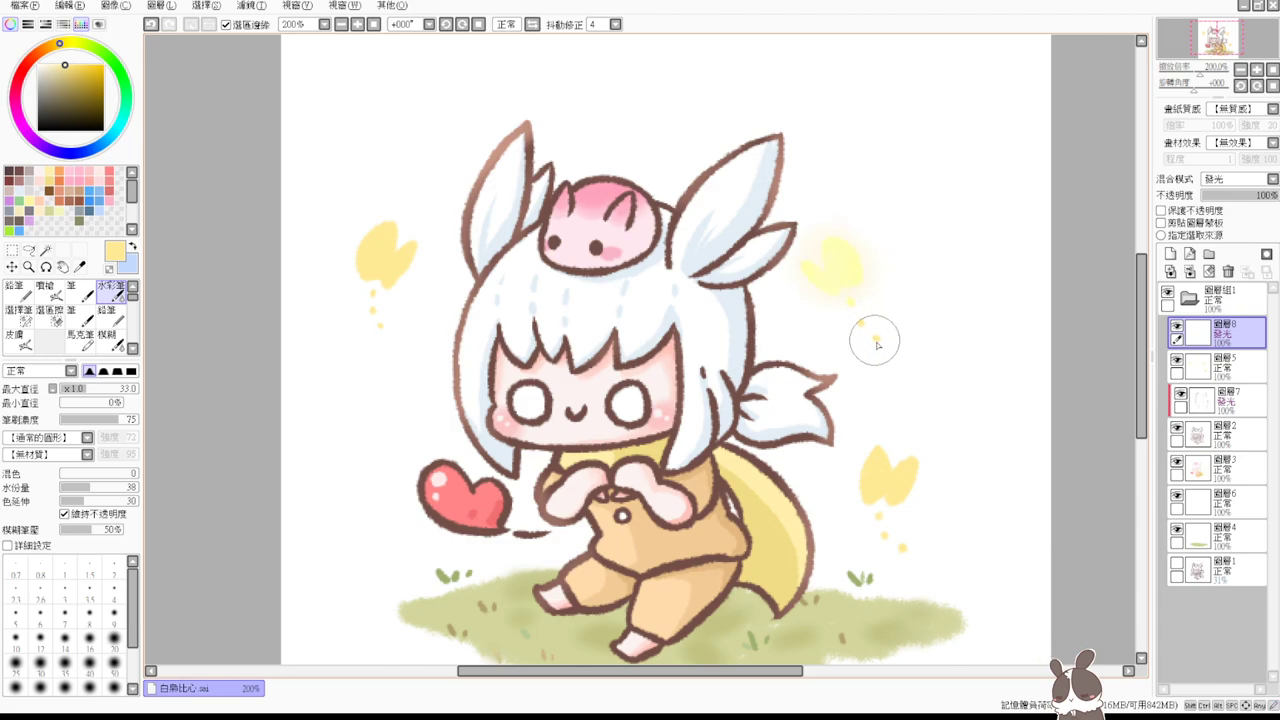
mouse_move(394, 250)
mouse_down()
mouse_move(377, 291)
mouse_move(400, 228)
mouse_move(366, 241)
mouse_move(373, 278)
mouse_move(428, 230)
mouse_up()
mouse_move(862, 470)
mouse_down()
mouse_move(878, 440)
mouse_move(853, 484)
mouse_move(897, 485)
mouse_move(893, 474)
mouse_move(852, 486)
mouse_move(868, 459)
mouse_move(850, 518)
mouse_up()
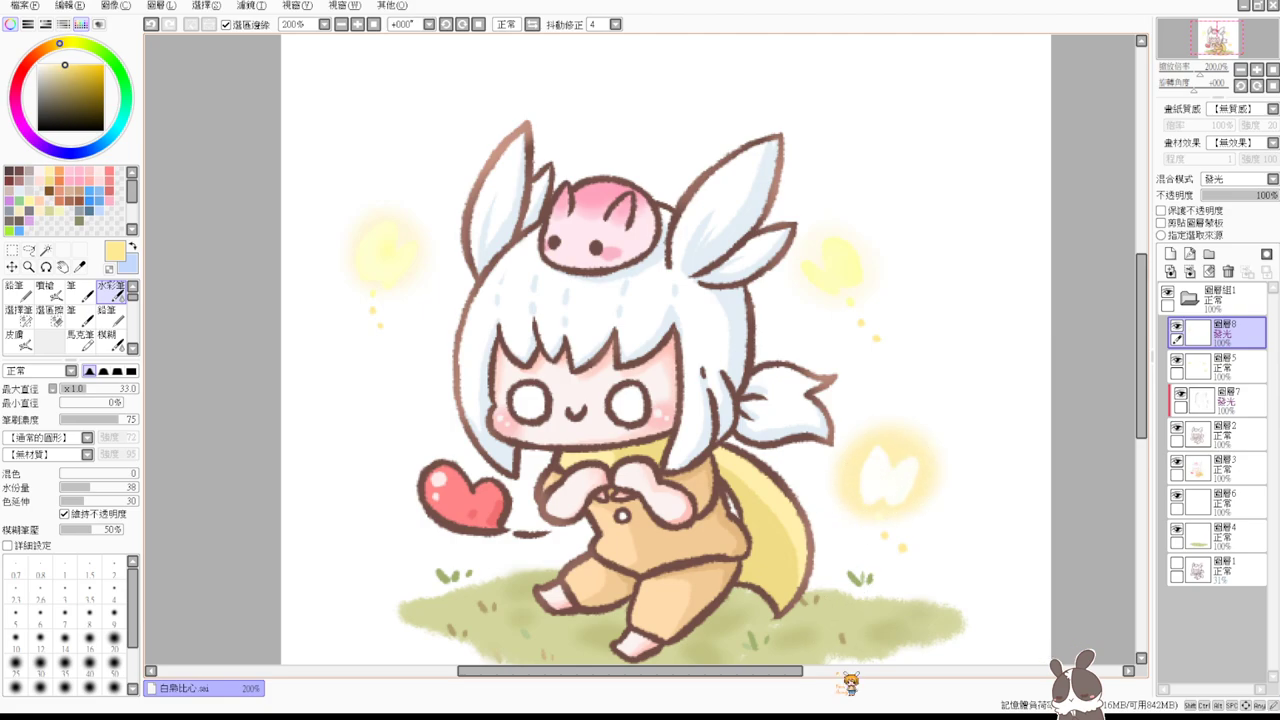
key(ctrl+z)
key(ctrl+z)
key(ctrl+z)
key(ctrl+z)
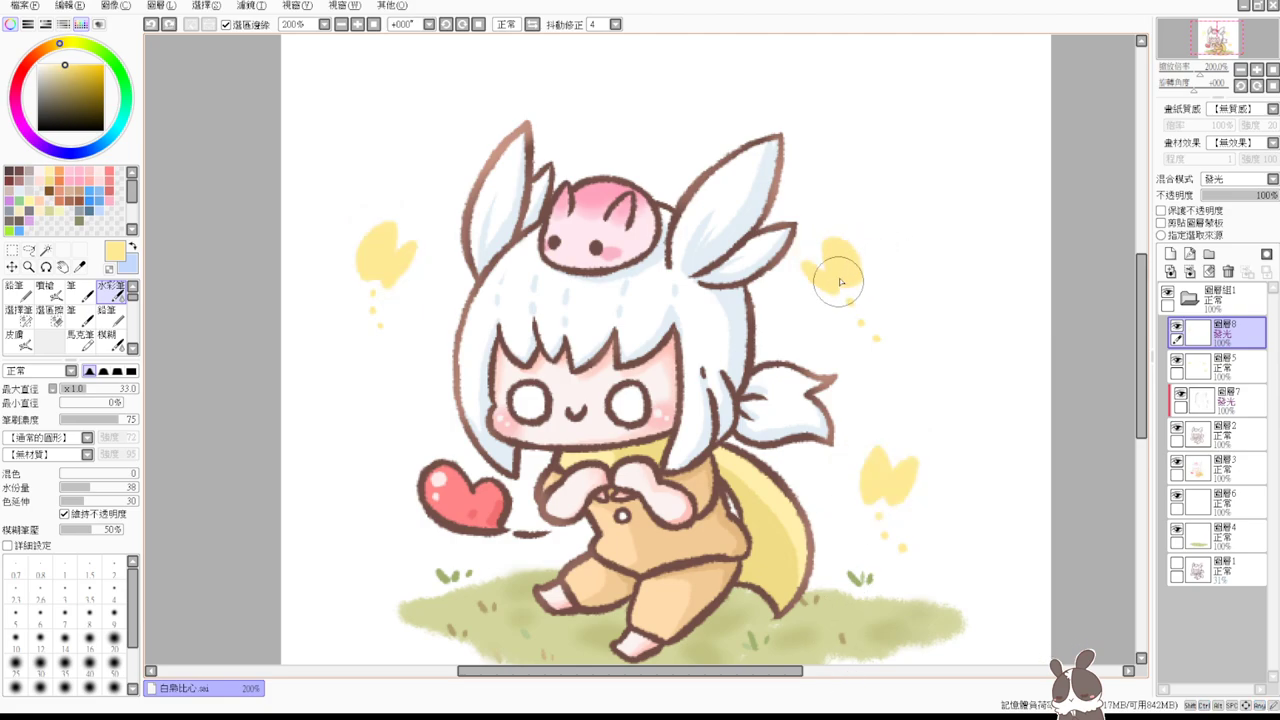
- Paint yellow glows over the three butterflies with the size 39 watercolour brush and soften them with the size 53 模糊 tool
mouse_move(886, 287)
mouse_down()
mouse_move(809, 277)
mouse_move(849, 286)
mouse_move(850, 261)
mouse_move(831, 252)
mouse_move(811, 266)
mouse_move(852, 295)
mouse_move(859, 263)
mouse_move(851, 272)
mouse_move(894, 300)
mouse_up()
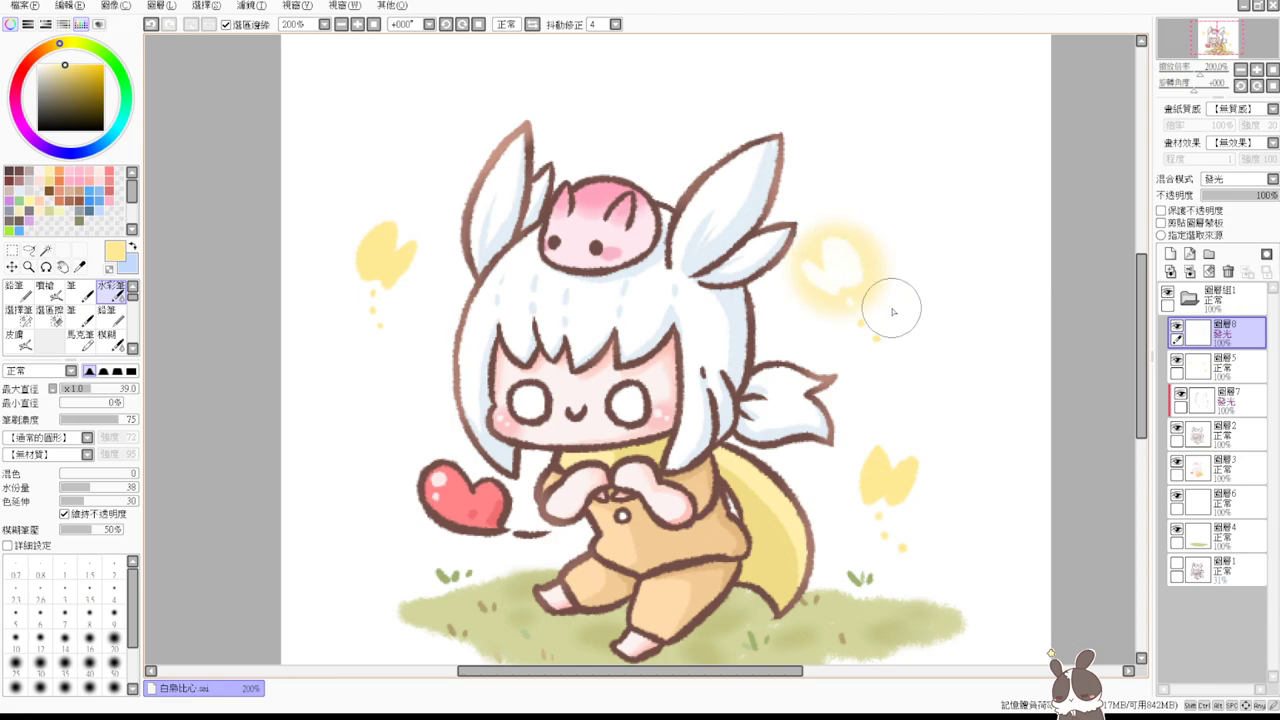
mouse_move(891, 493)
mouse_down()
mouse_move(890, 461)
mouse_move(860, 488)
mouse_move(914, 495)
mouse_move(885, 445)
mouse_move(884, 483)
mouse_up()
mouse_move(393, 275)
mouse_down()
mouse_move(367, 242)
mouse_move(362, 268)
mouse_move(370, 283)
mouse_move(408, 279)
mouse_move(378, 271)
mouse_move(405, 264)
mouse_move(372, 236)
mouse_up()
click(110, 340)
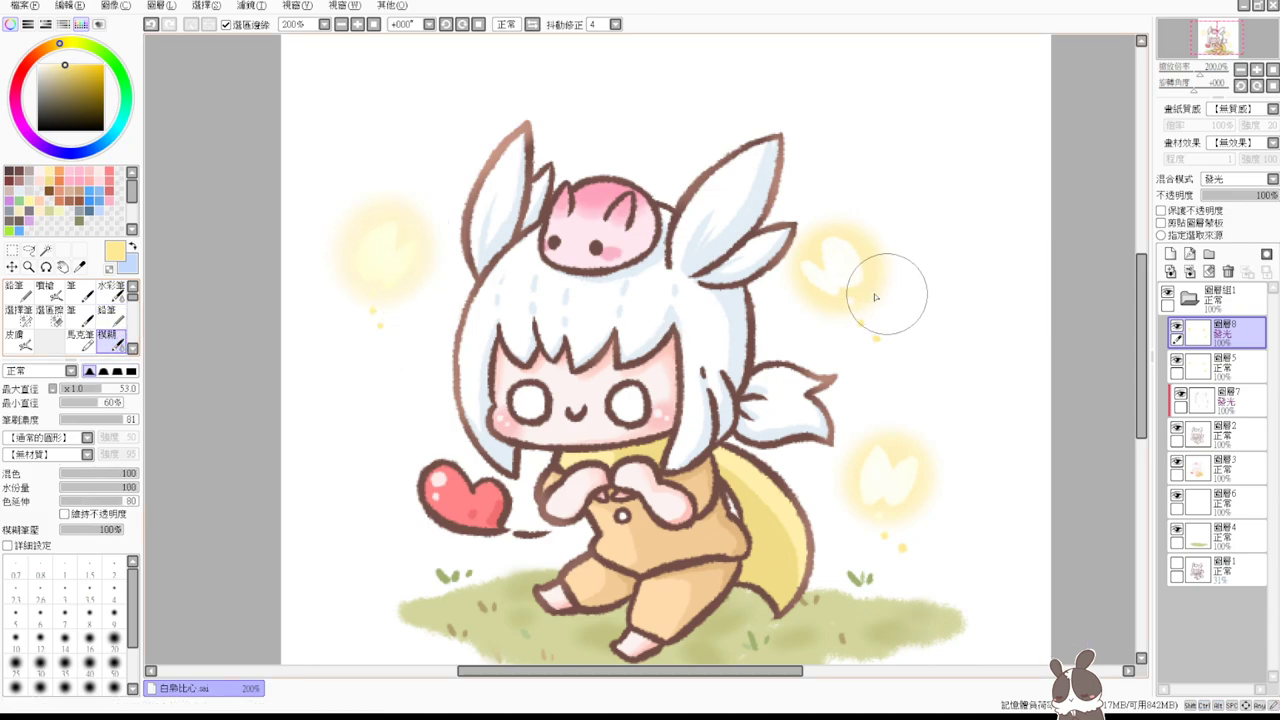
mouse_move(886, 286)
mouse_down()
mouse_move(831, 297)
mouse_move(872, 258)
mouse_move(807, 251)
mouse_move(824, 303)
mouse_move(864, 305)
mouse_move(871, 263)
mouse_up()
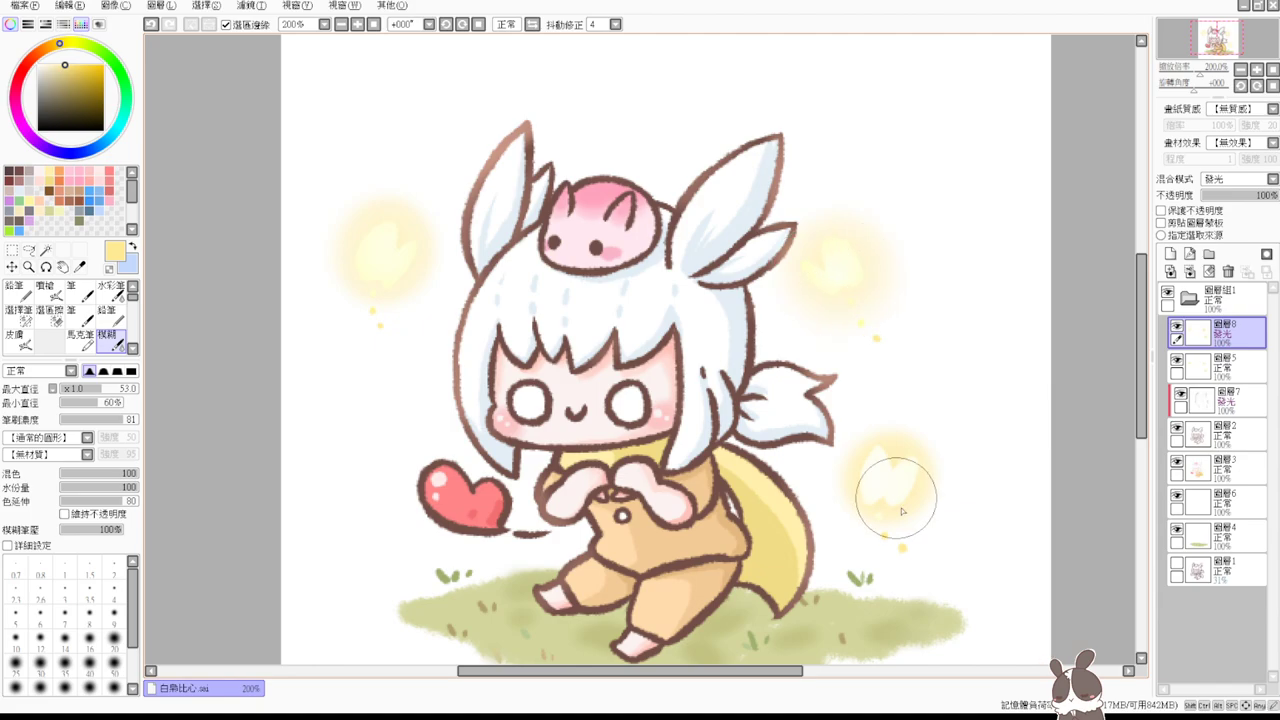
mouse_move(889, 463)
mouse_down()
mouse_move(884, 447)
mouse_move(925, 500)
mouse_move(865, 465)
mouse_up()
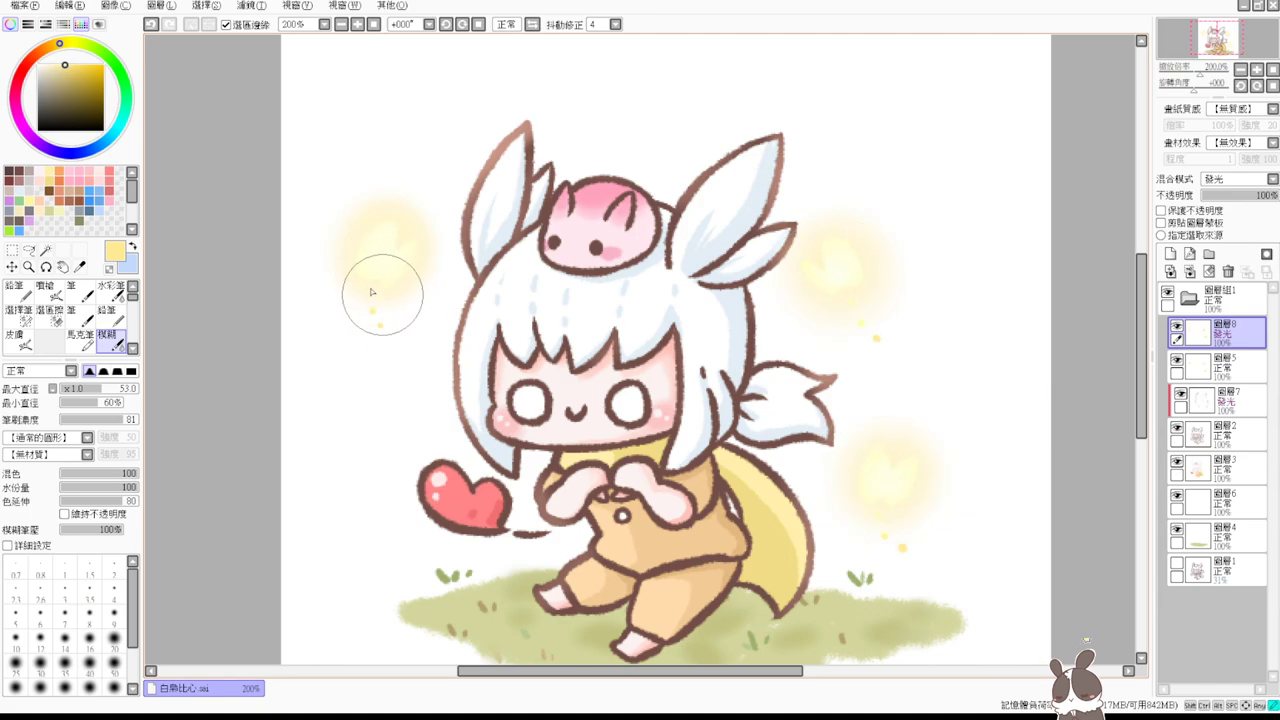
- Brighten the centres of the three butterfly glows with the watercolour brush, reducing its size to 27
click(110, 285)
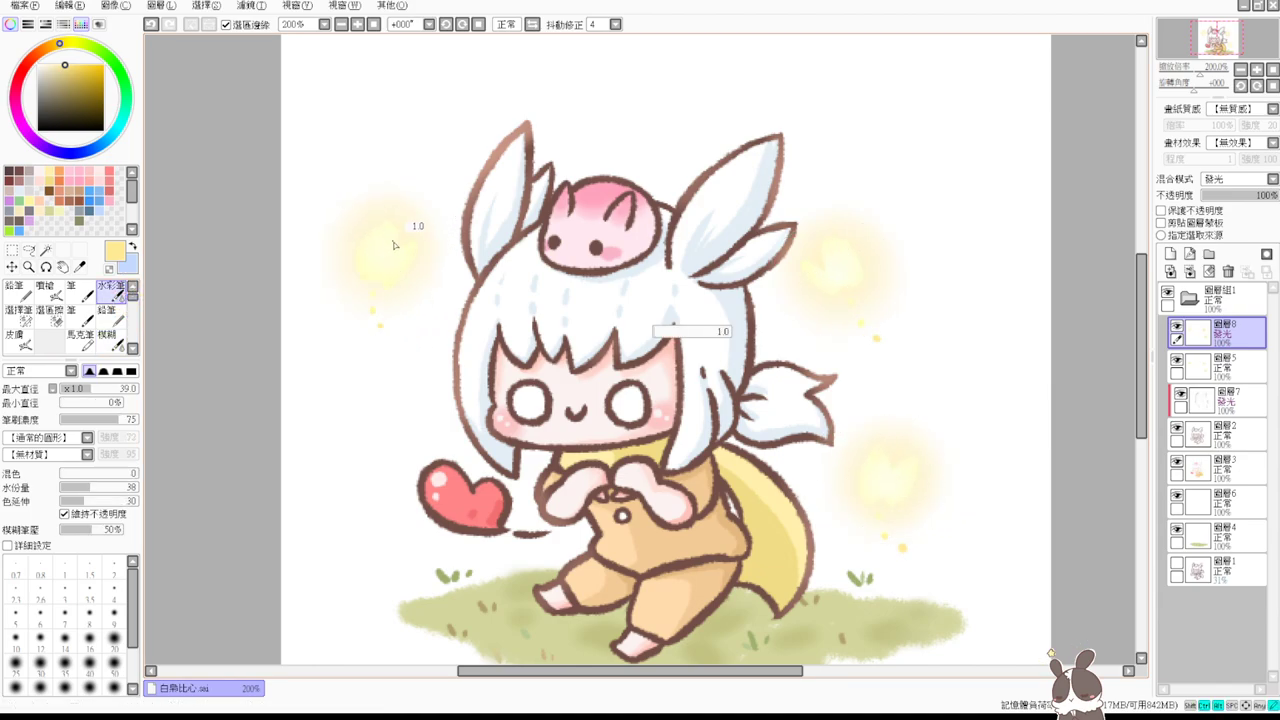
mouse_move(385, 270)
mouse_down()
mouse_move(366, 249)
mouse_move(402, 256)
mouse_up()
mouse_move(777, 286)
mouse_down()
mouse_move(848, 278)
mouse_move(830, 272)
mouse_up()
mouse_move(886, 486)
mouse_down()
mouse_move(867, 488)
mouse_move(902, 482)
mouse_up()
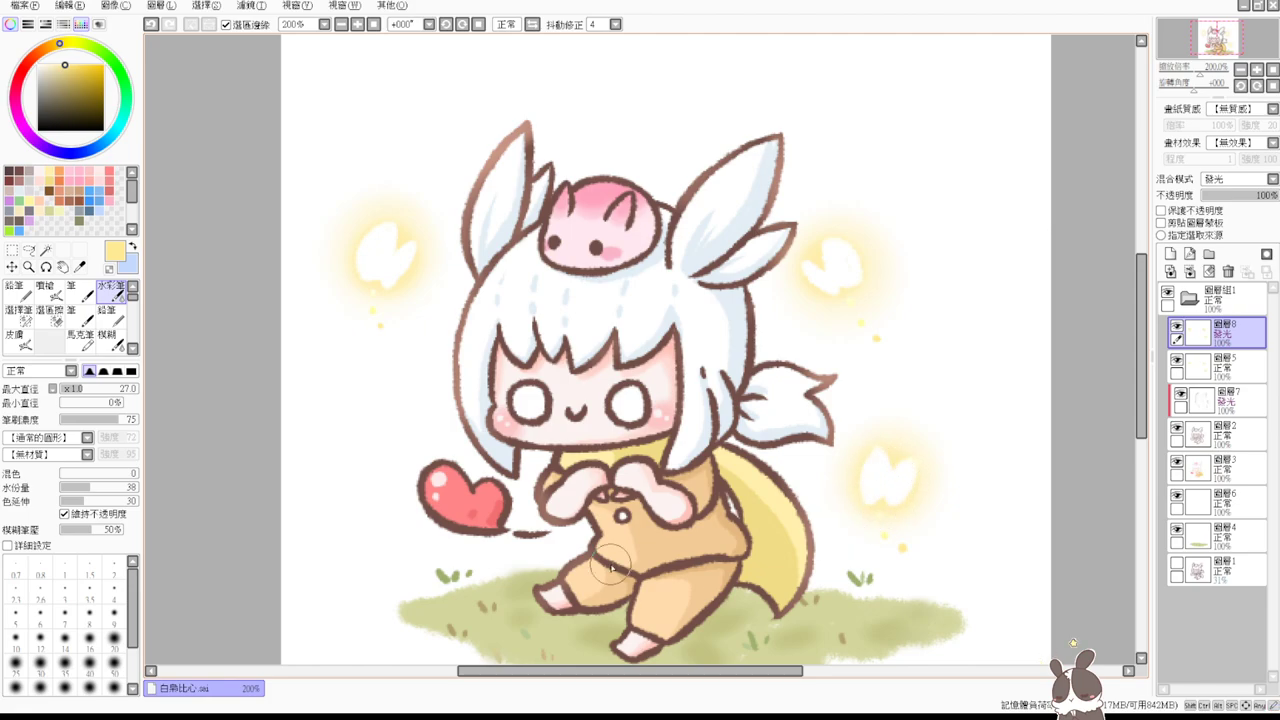
- Create a new layer folder and move the glow layer and the butterfly layer into it
click(374, 24)
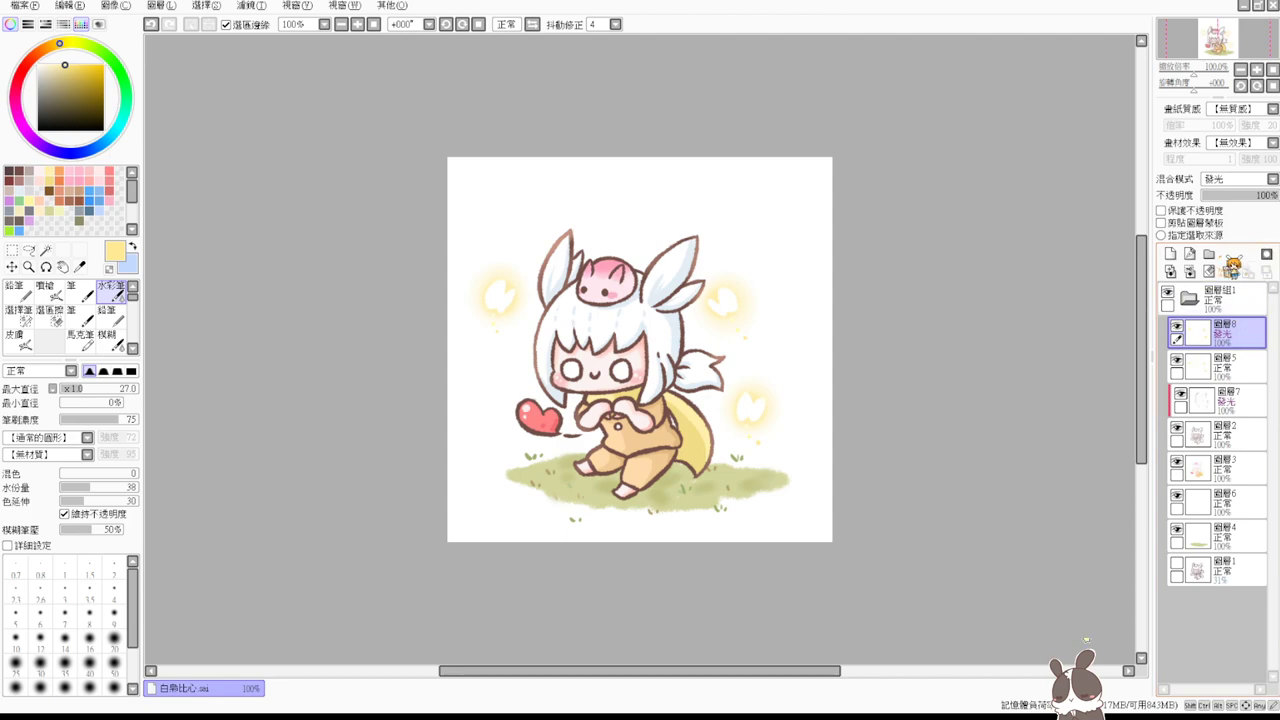
click(1210, 254)
drag(1235, 365, 1239, 334)
drag(1245, 406, 1249, 381)
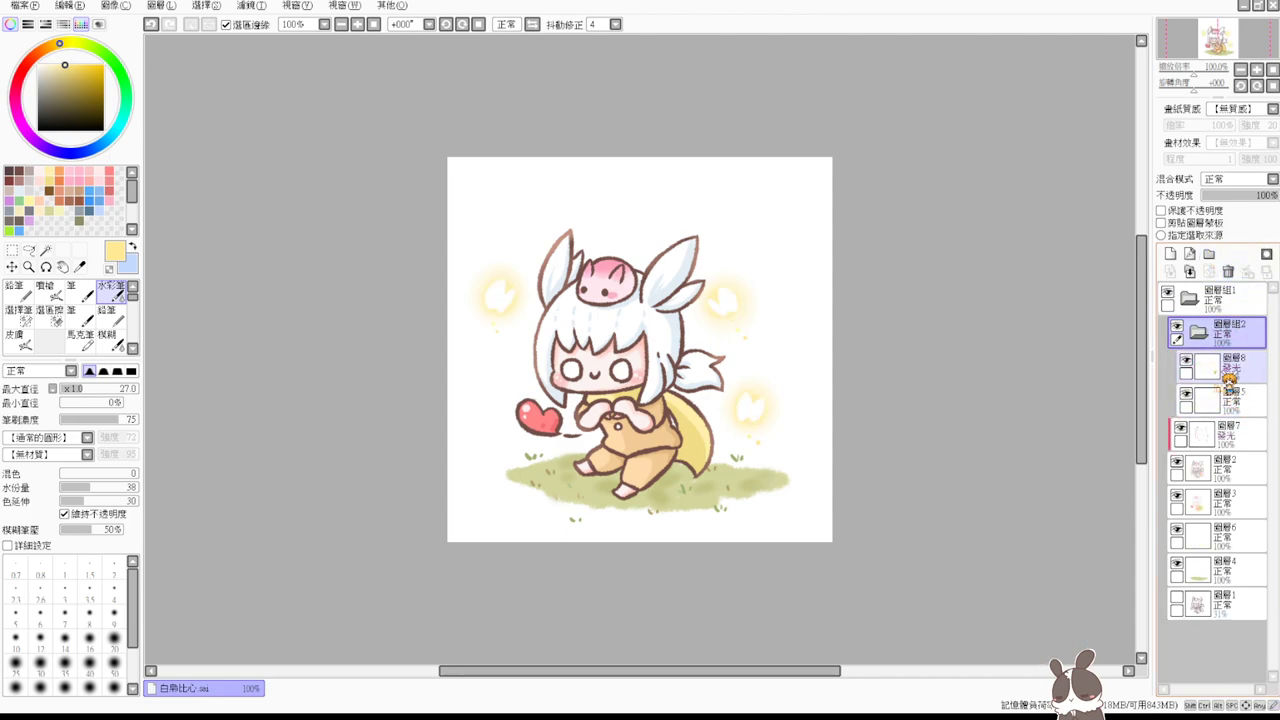
- Toggle the visibility of the glow layer and the butterfly folder to compare the picture with and without them
click(1187, 360)
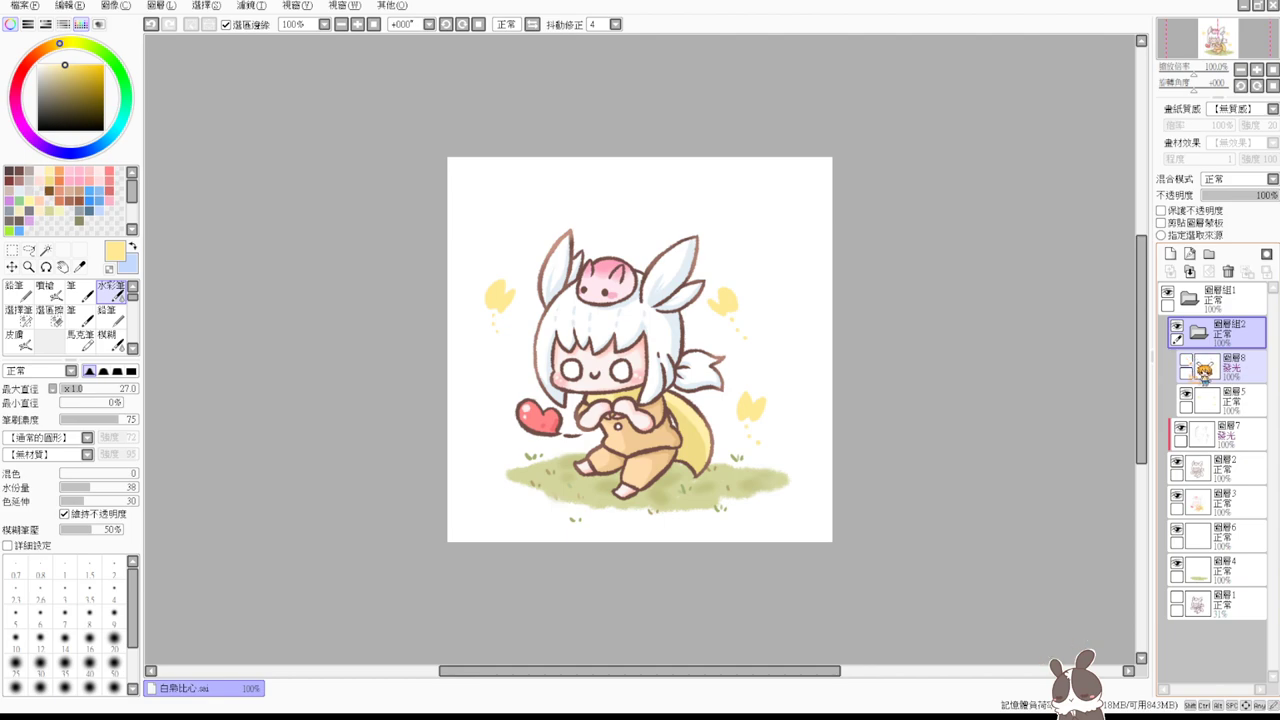
click(1187, 360)
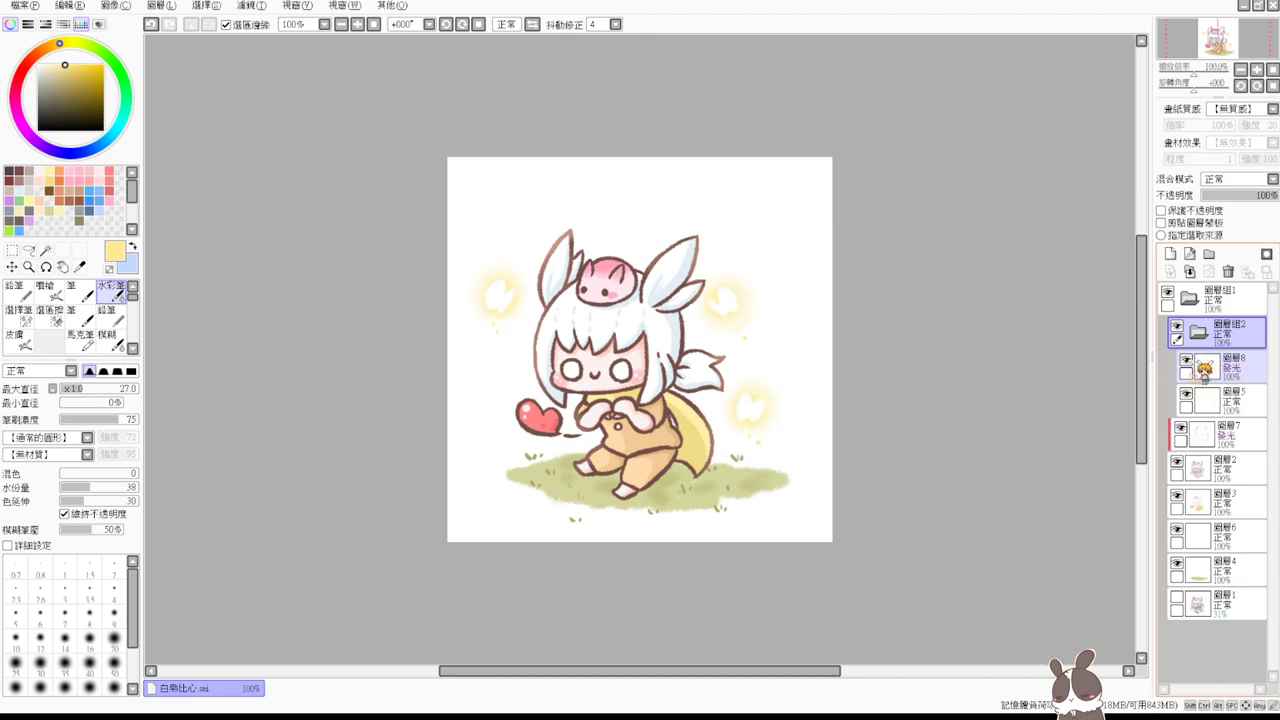
click(1177, 326)
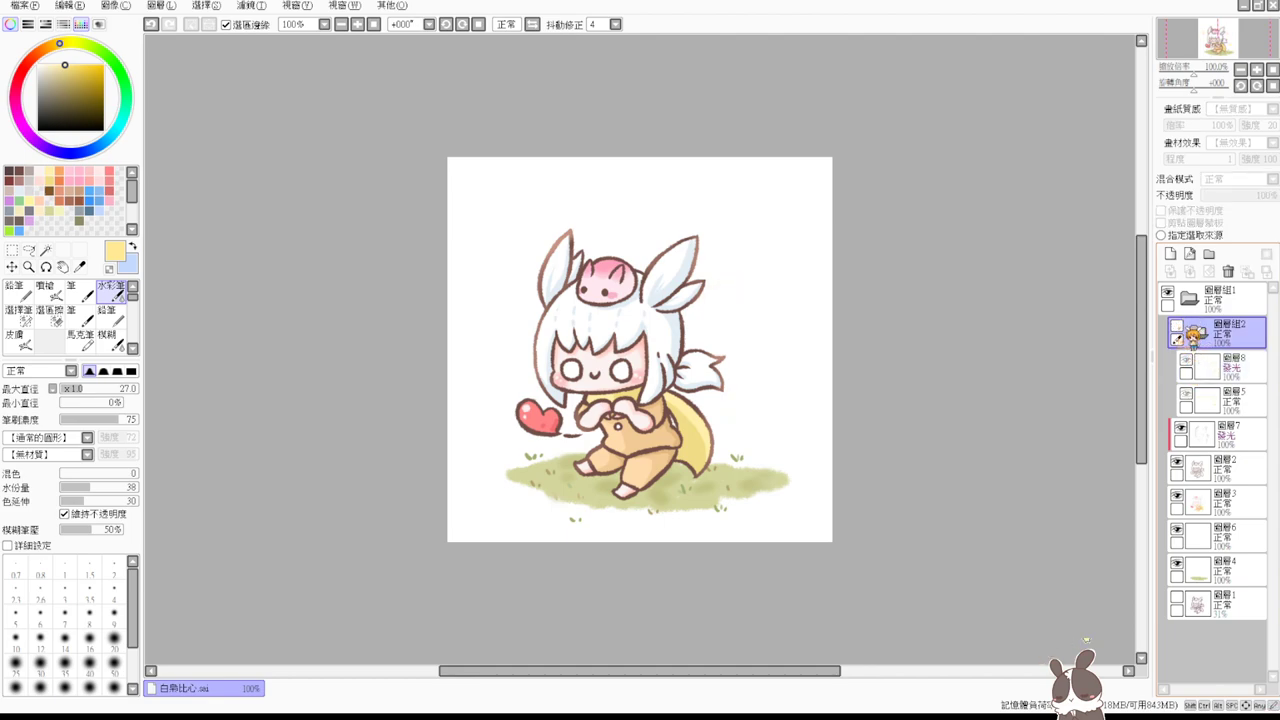
click(1195, 430)
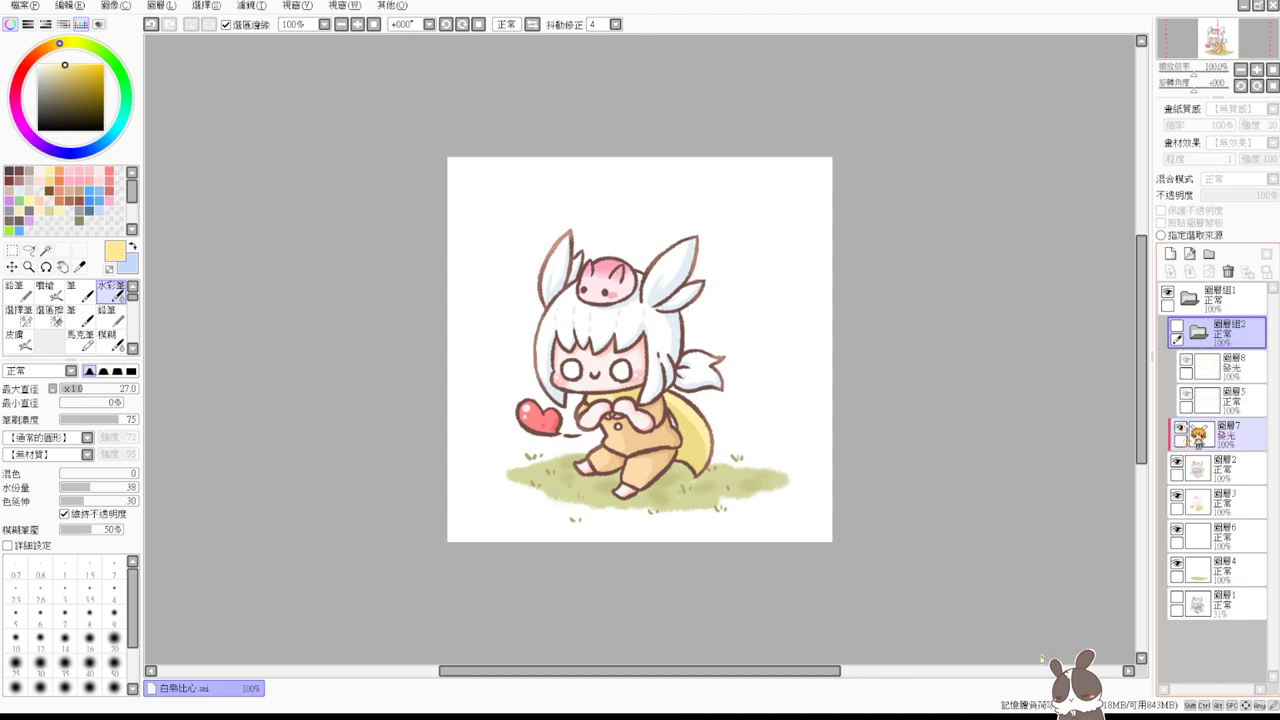
click(1179, 328)
click(1199, 362)
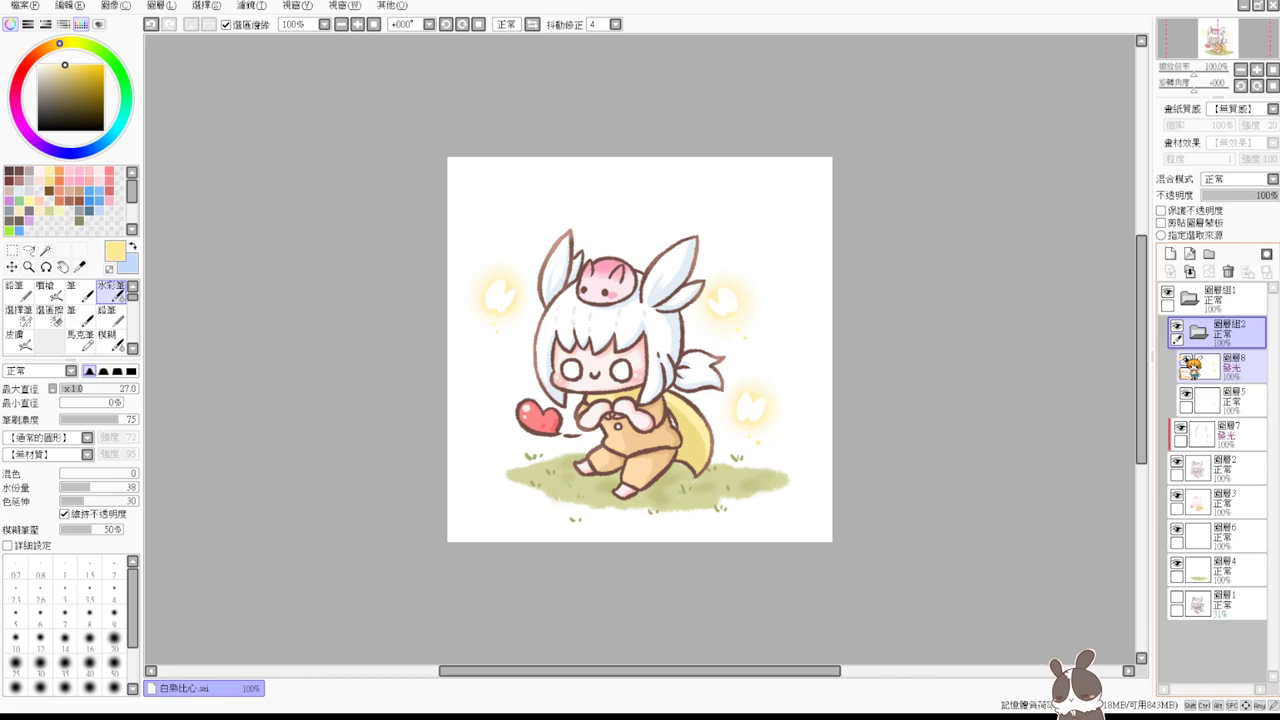
- On the line art's clipping layer, sample the outline brown and lighten the dash beneath the heart and the tail outline at brush size 25
scroll(1010, 419, up, 2)
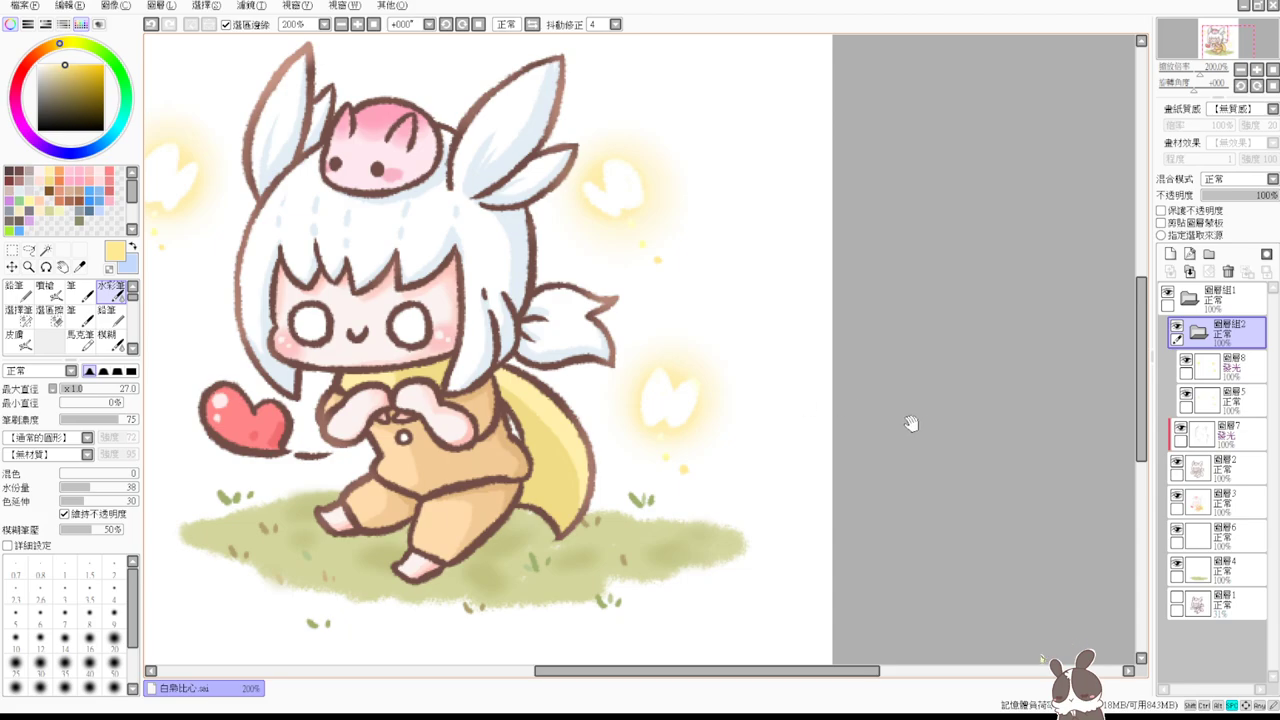
drag(911, 423, 1086, 409)
click(1245, 445)
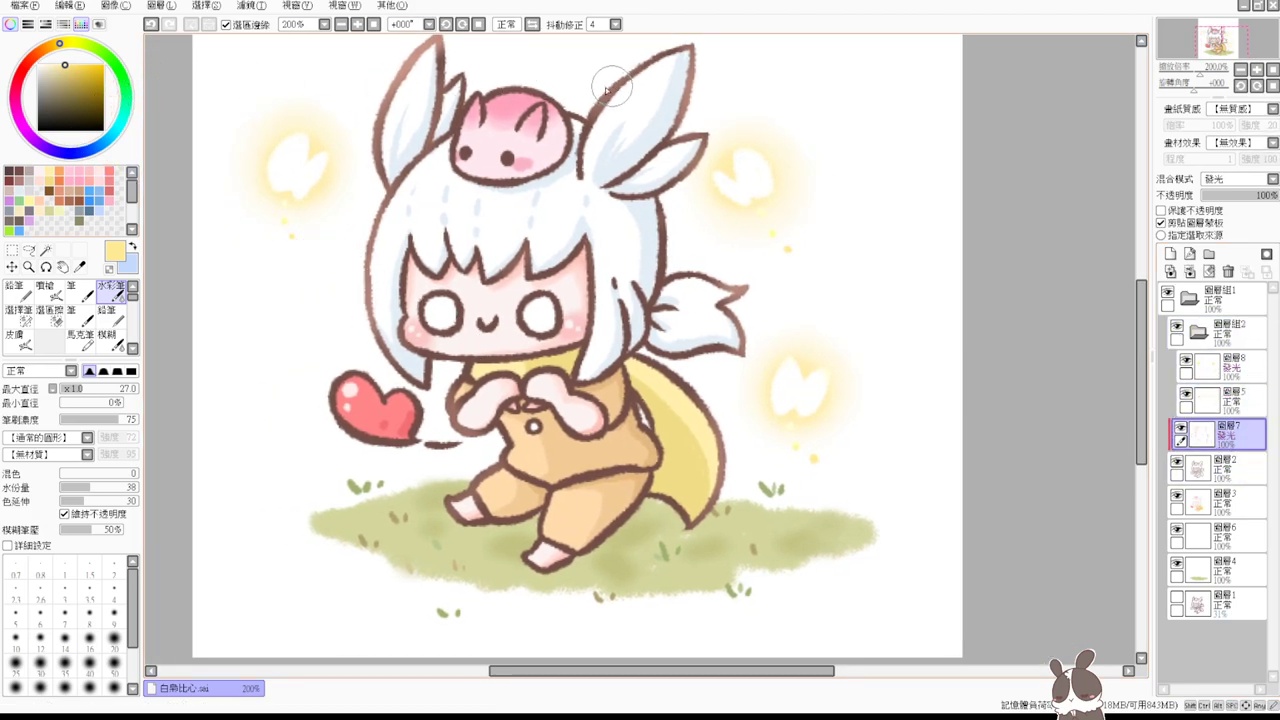
alt+click(505, 88)
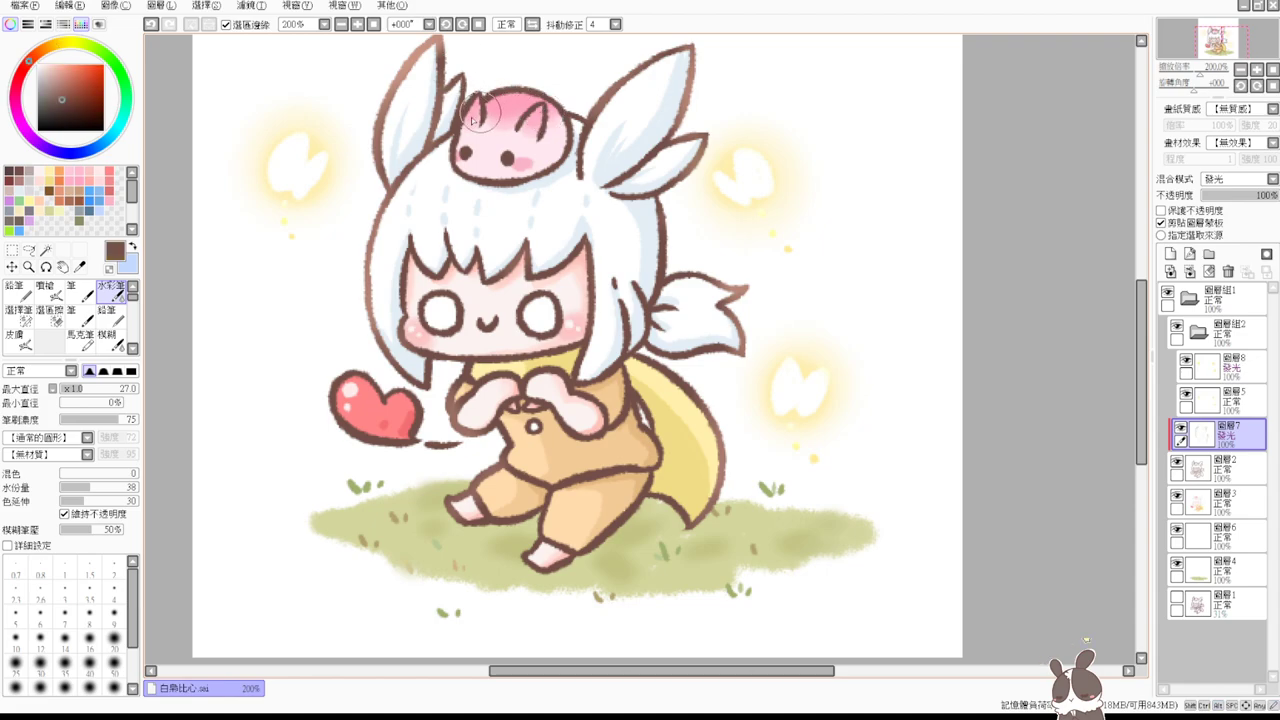
mouse_move(463, 427)
mouse_down()
mouse_move(427, 450)
mouse_move(470, 447)
mouse_up()
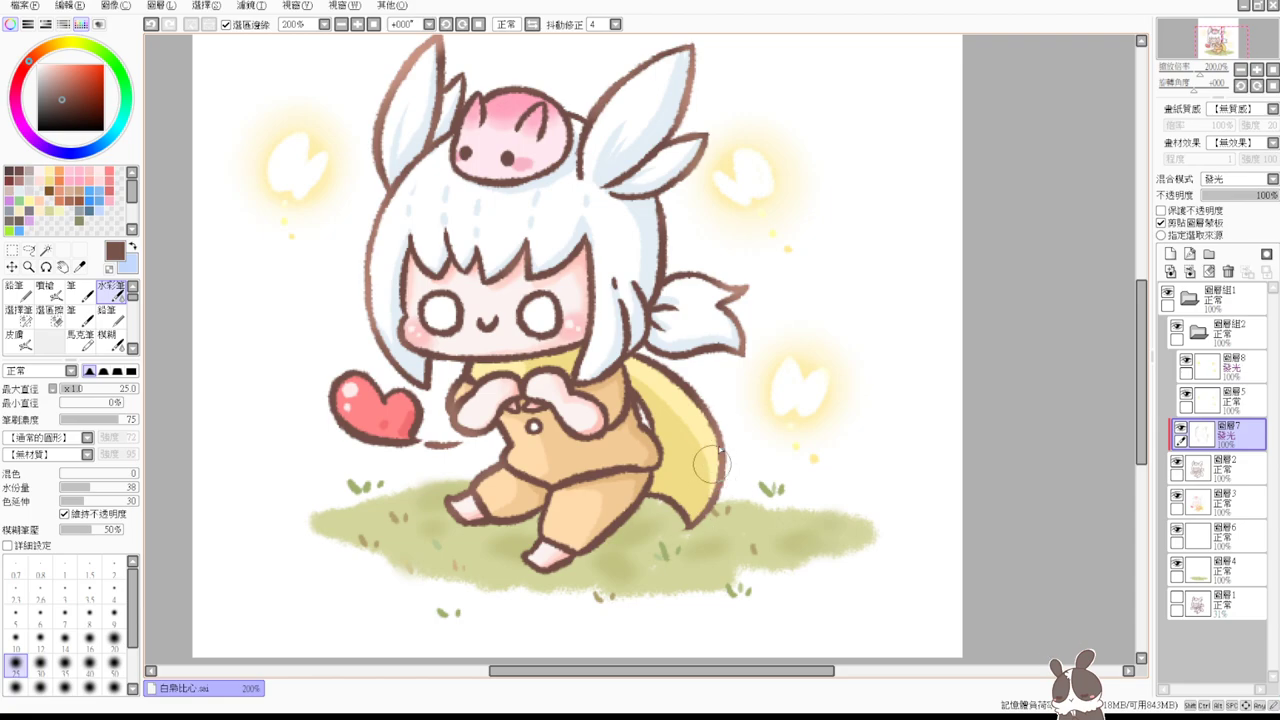
drag(560, 373, 593, 403)
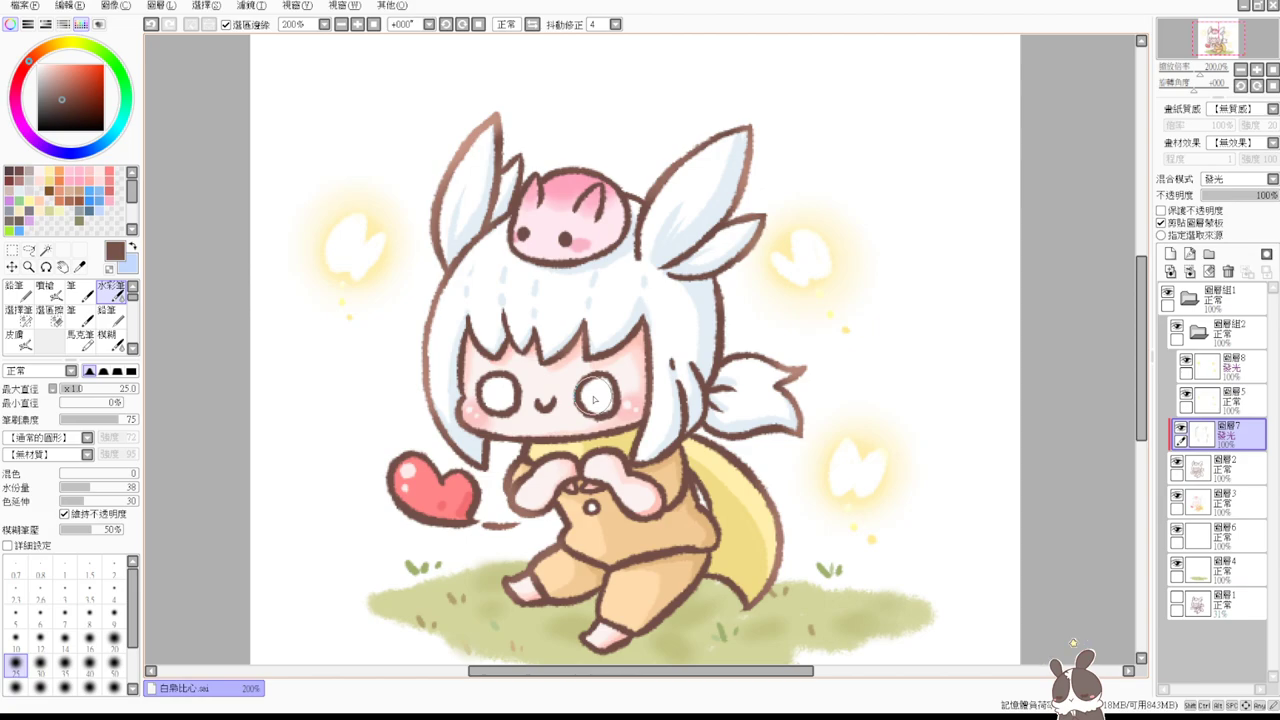
- Add a new layer above the butterfly folder, collapse that folder, and choose the pencil with a dark reddish brown
click(1215, 297)
click(1170, 254)
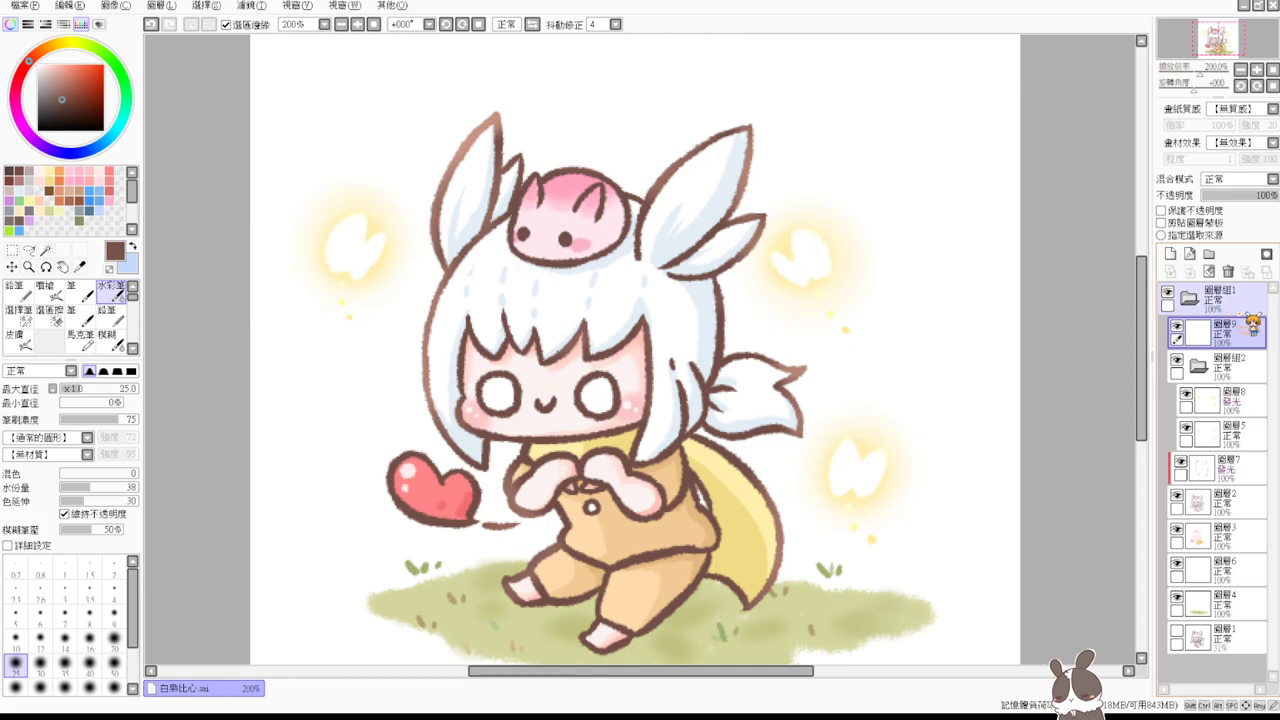
click(1198, 367)
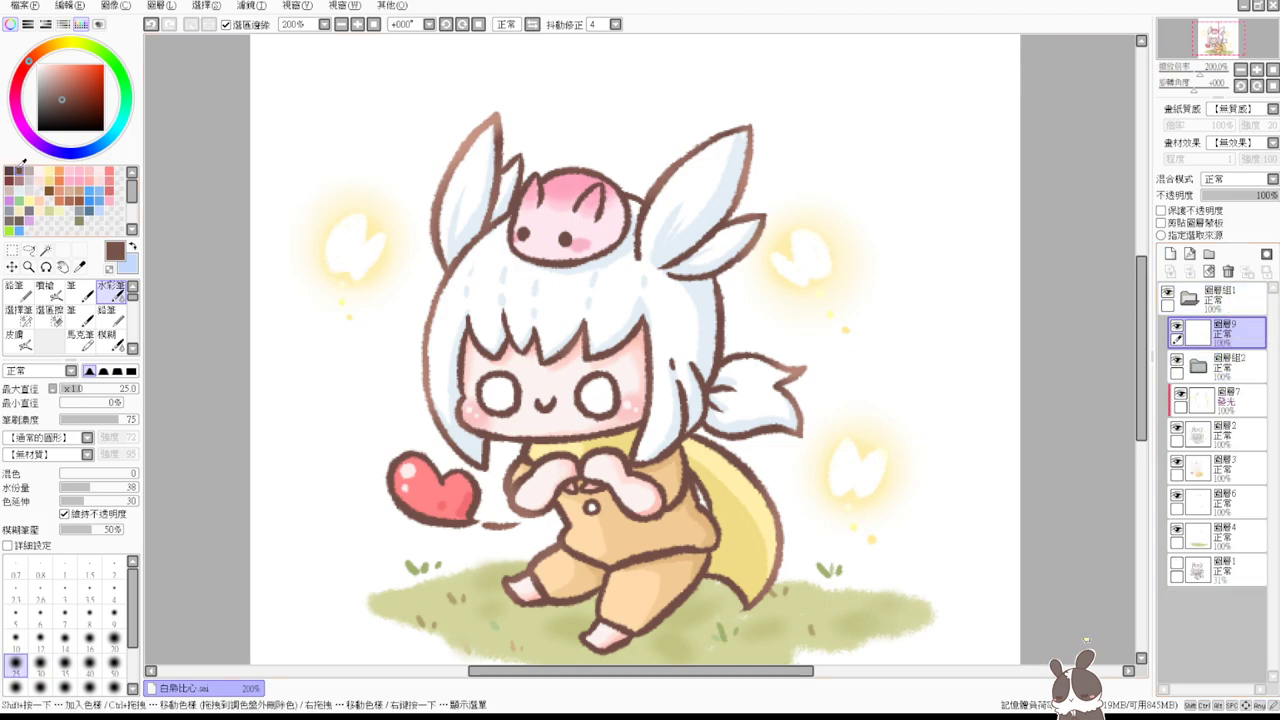
click(11, 177)
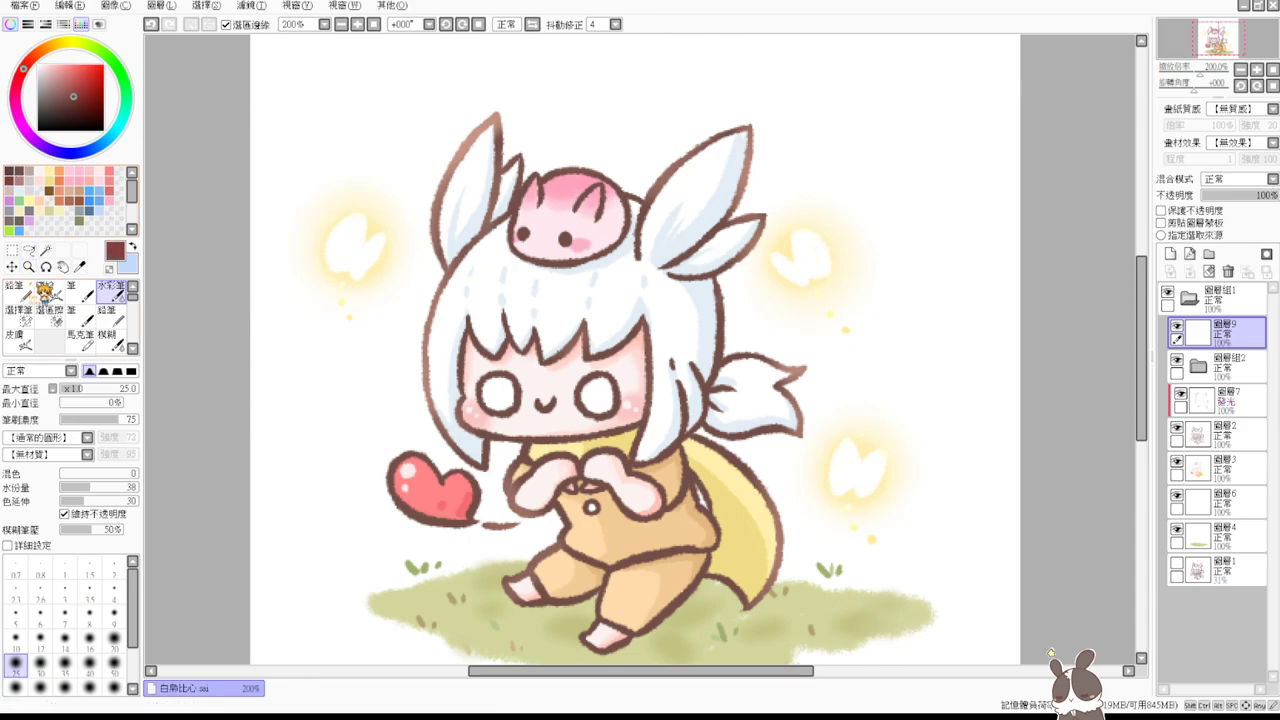
click(14, 290)
ctrl+alt+drag(351, 408, 433, 501)
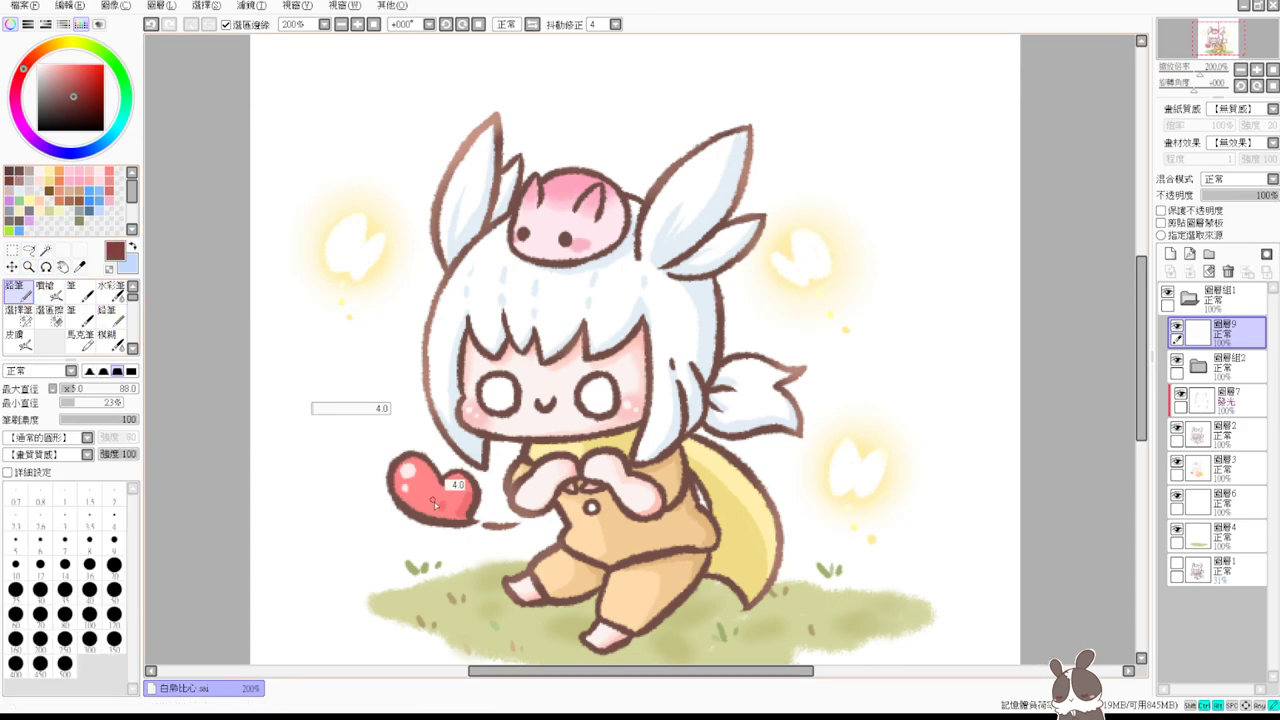
drag(870, 551, 872, 436)
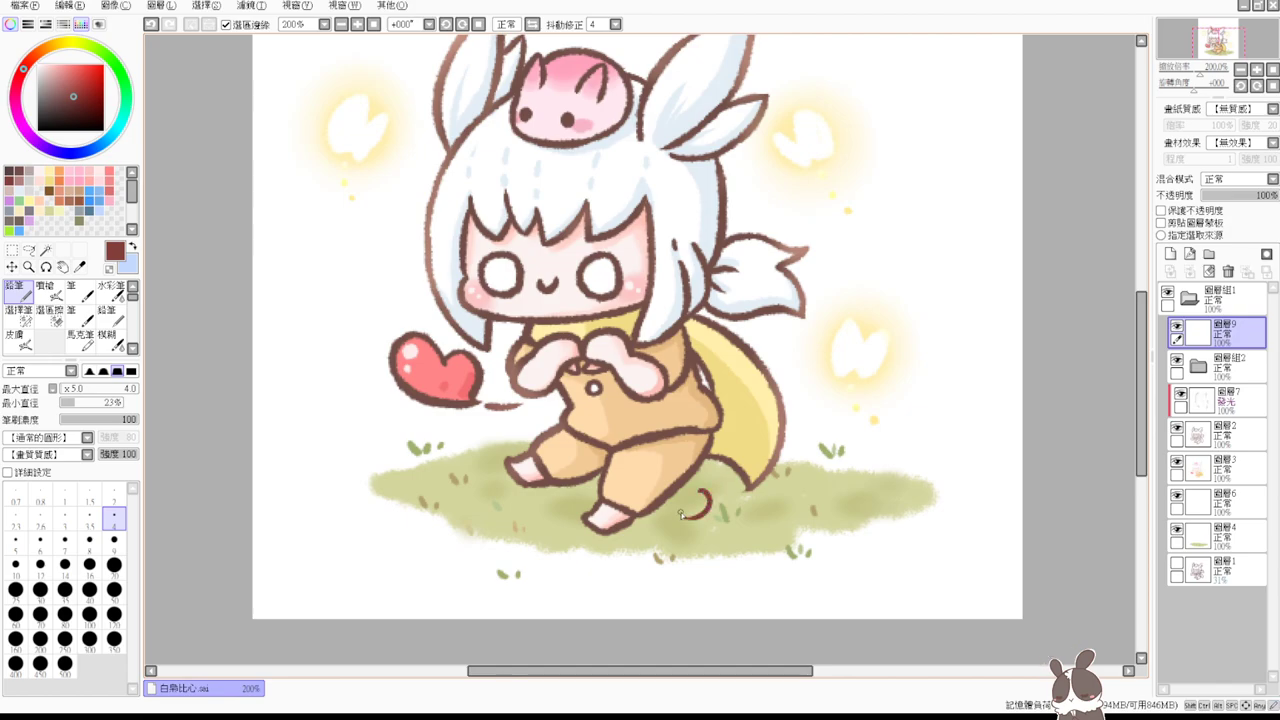
key(ctrl+z)
- Handwrite the artist's signature with the size 1 pencil on the grass beside the foot, undoing faulty strokes
ctrl+alt+drag(674, 506, 674, 506)
drag(684, 495, 672, 529)
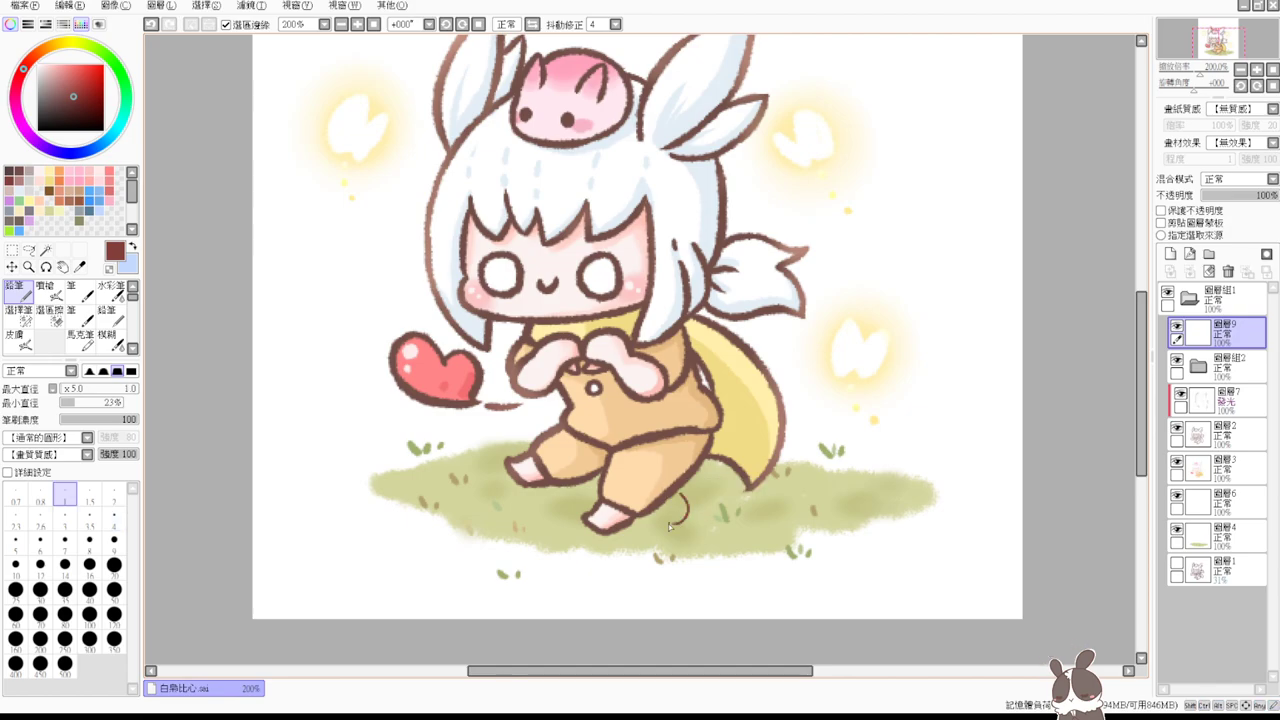
key(ctrl+z)
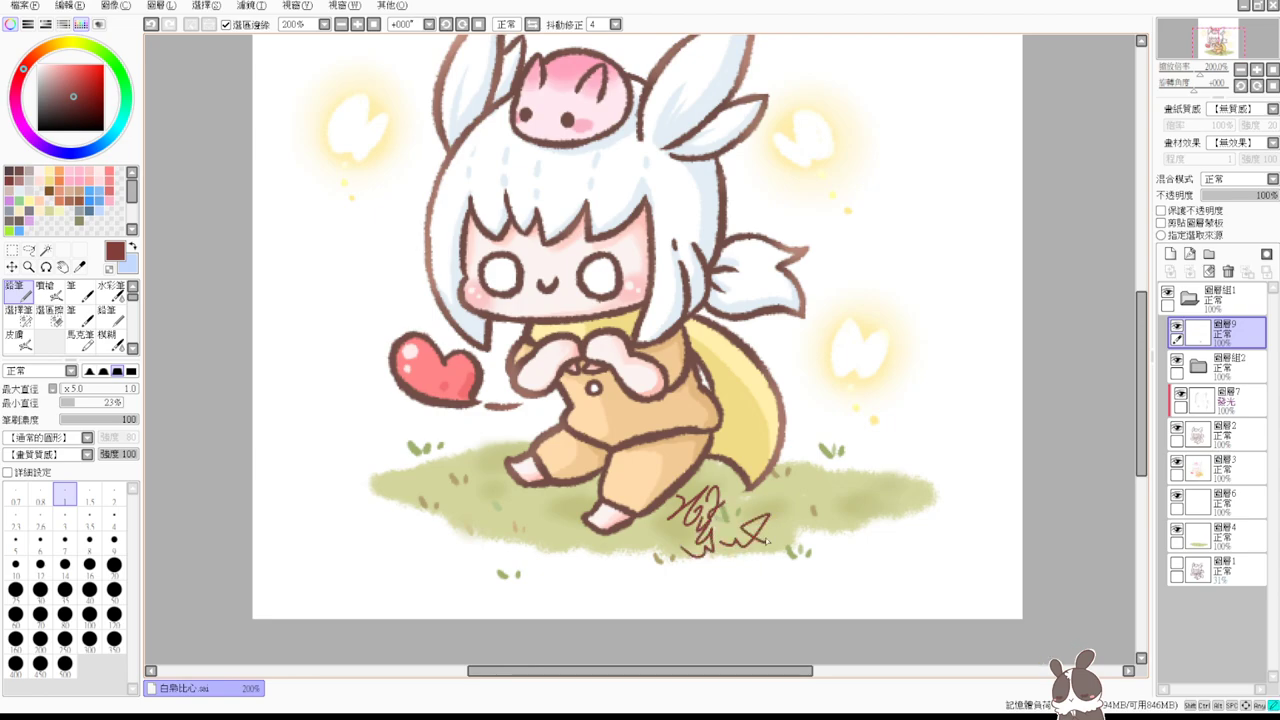
mouse_move(724, 522)
mouse_down()
mouse_move(615, 310)
mouse_move(662, 350)
mouse_move(631, 326)
mouse_up()
key(ctrl+z)
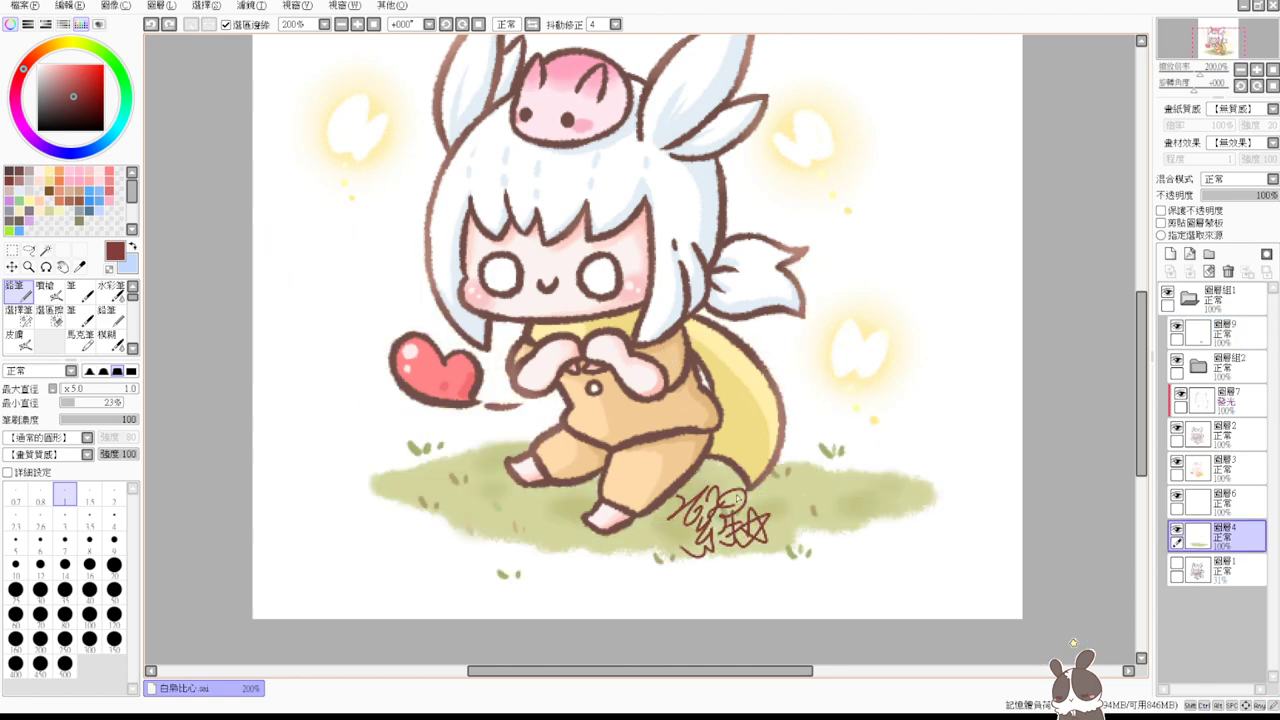
- Select the signature's layer, move the signature beneath the tip of the yellow cape, and view the picture at 100%
ctrl+shift+click(727, 516)
mouse_move(727, 516)
mouse_down()
mouse_move(690, 475)
mouse_move(585, 250)
mouse_move(560, 270)
mouse_move(850, 500)
mouse_move(770, 500)
mouse_up()
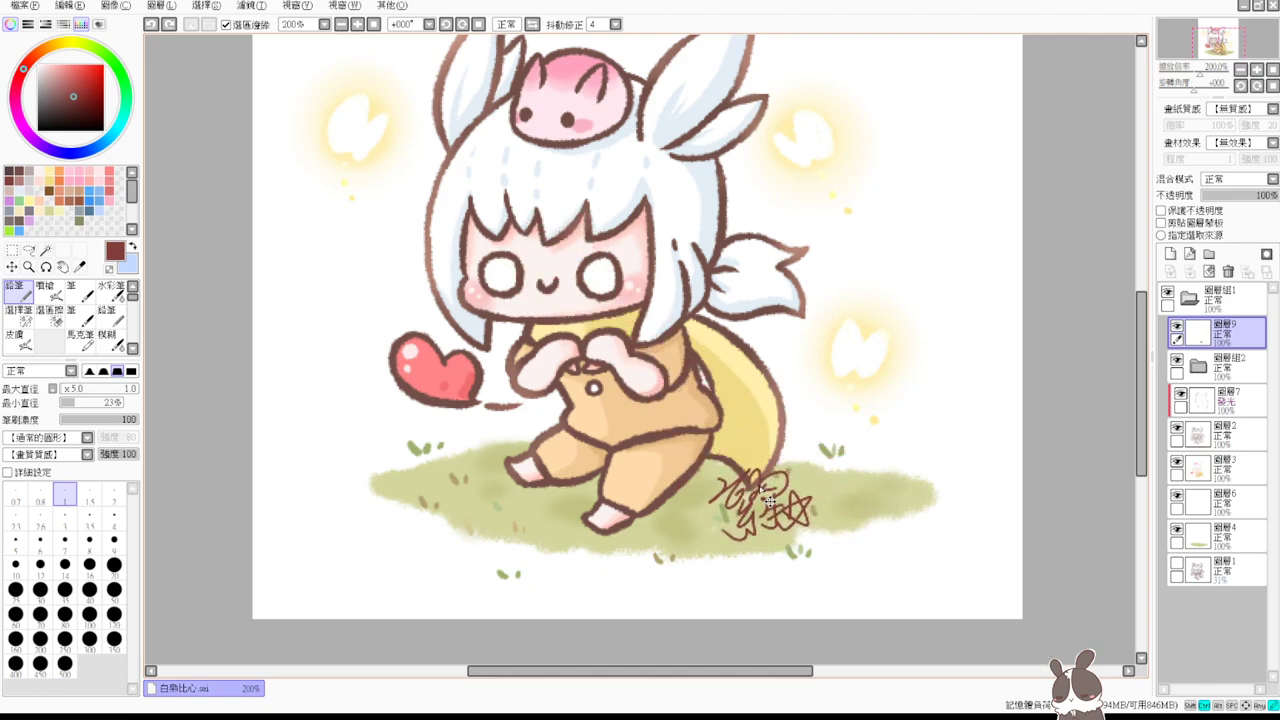
click(373, 24)
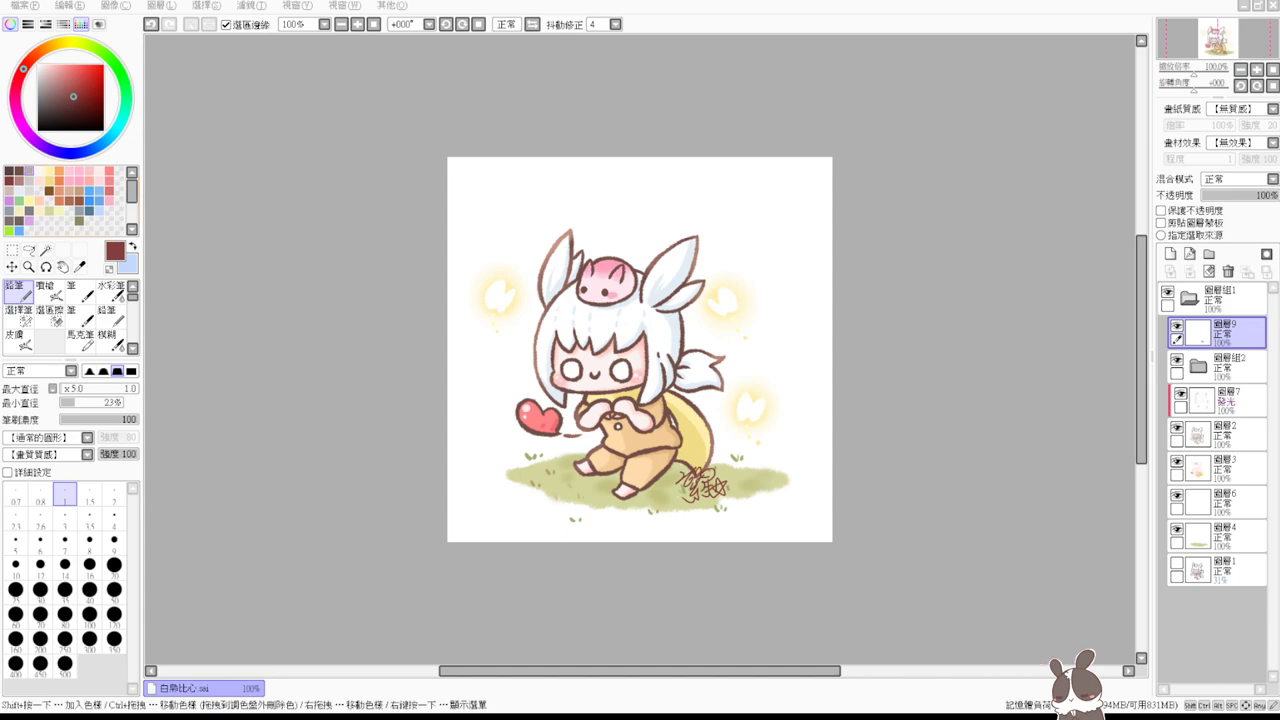
click(27, 167)
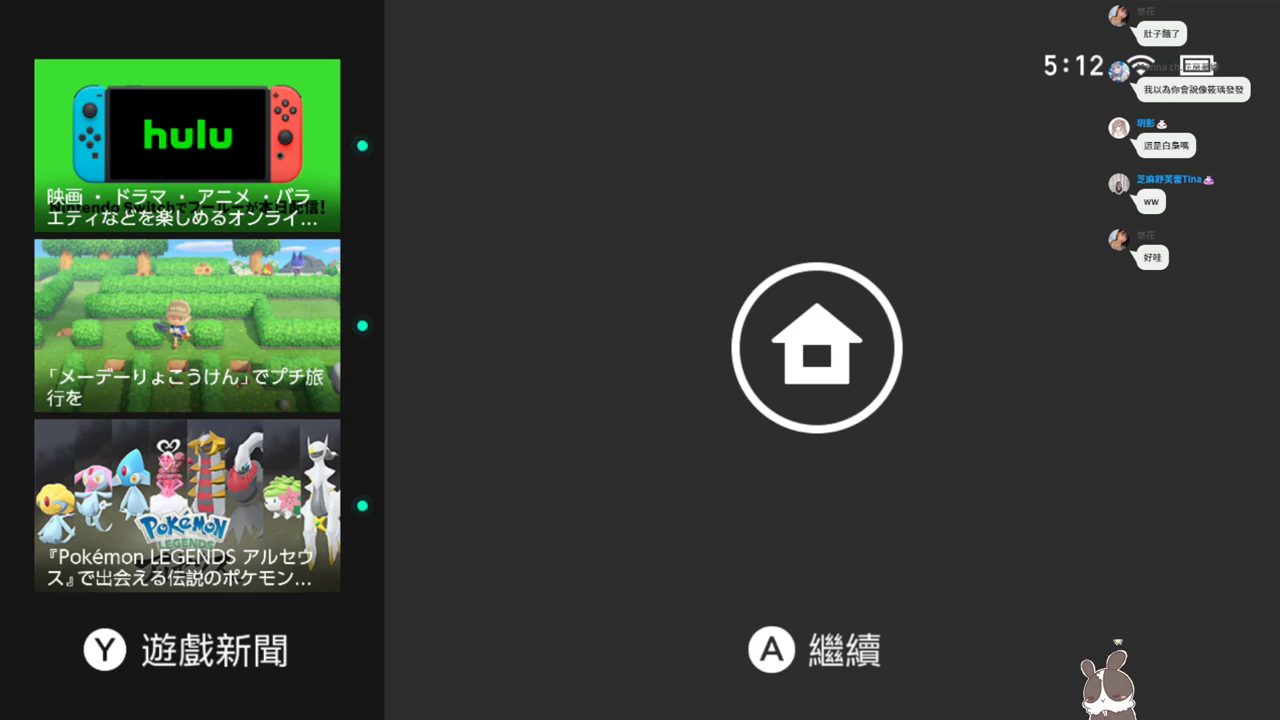
key(a)
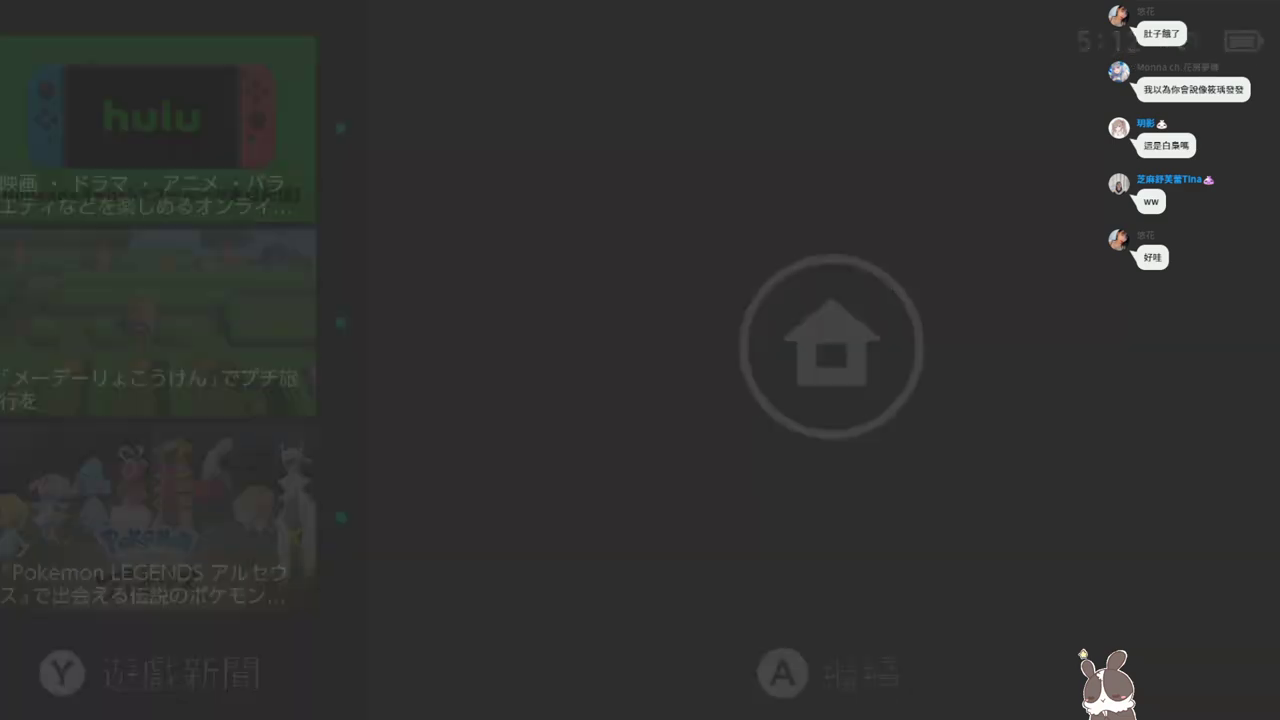
key(a)
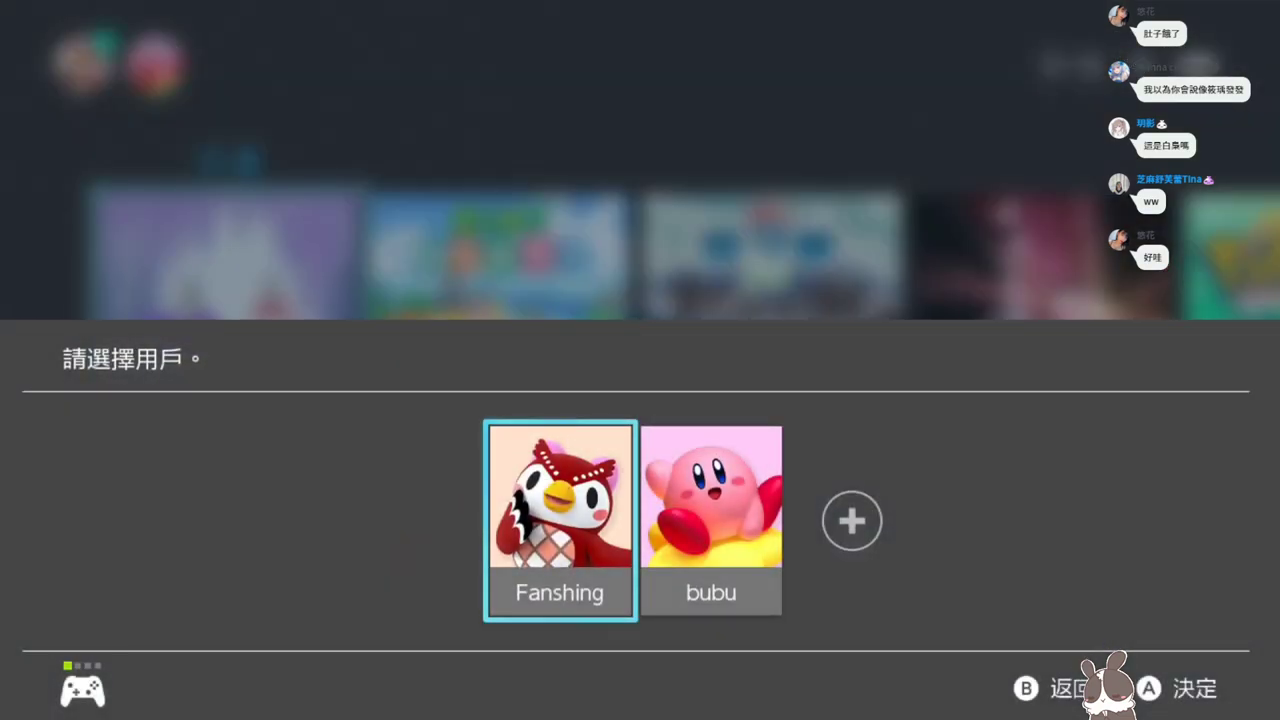
key(b)
key(a)
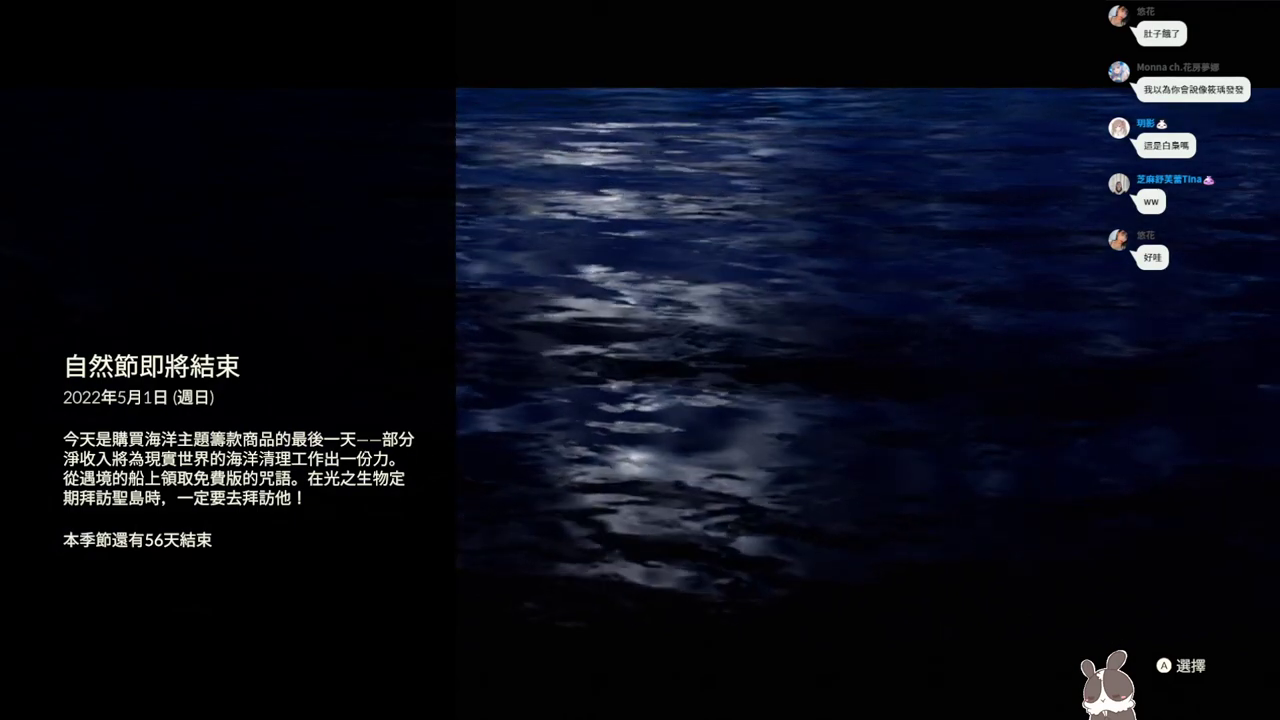
key(a)
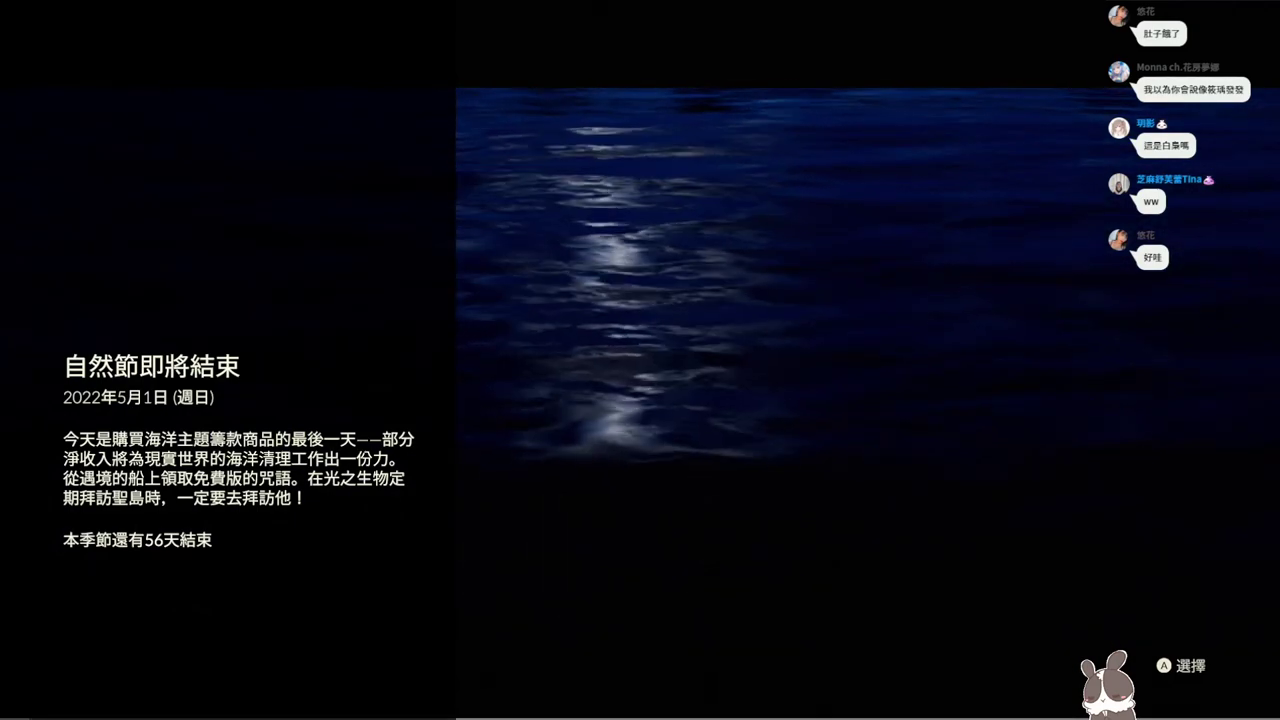